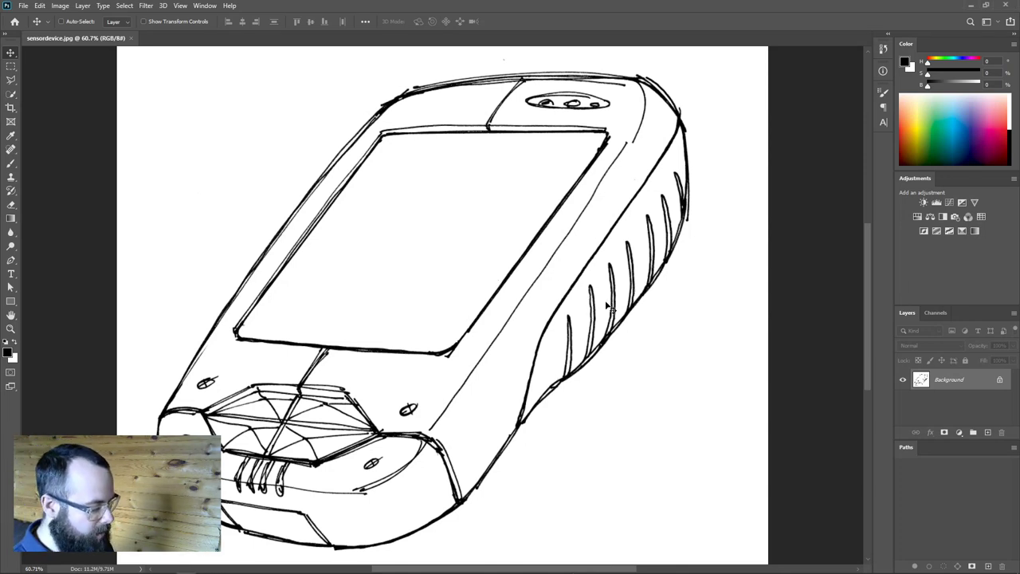
Reposition the sketch view and collapse the Color panel to give the Layers panel more room.
scroll(531, 284, down, 1)
scroll(518, 295, down, 3)
scroll(507, 311, up, 4)
drag(526, 311, 484, 321)
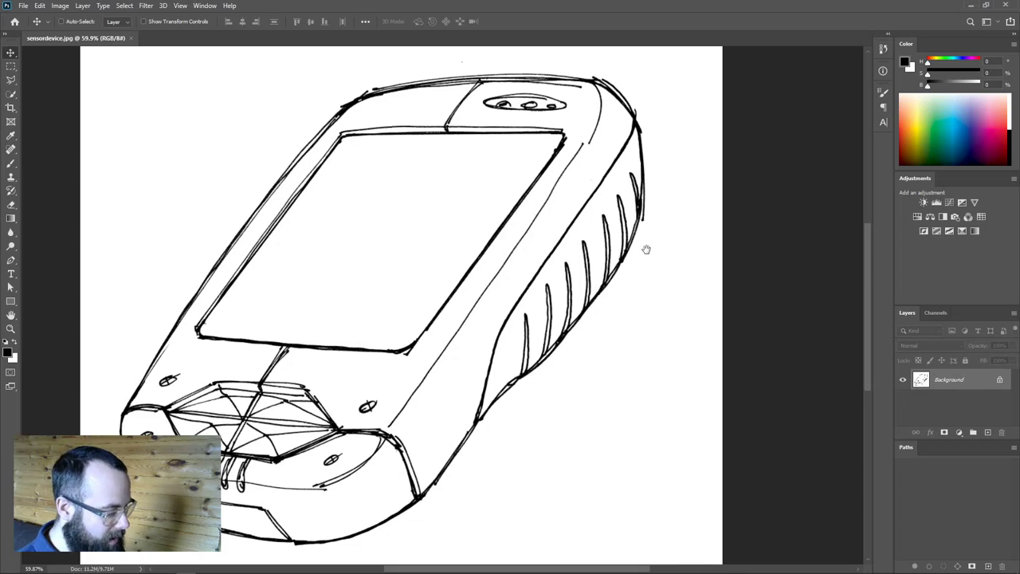
drag(646, 249, 674, 245)
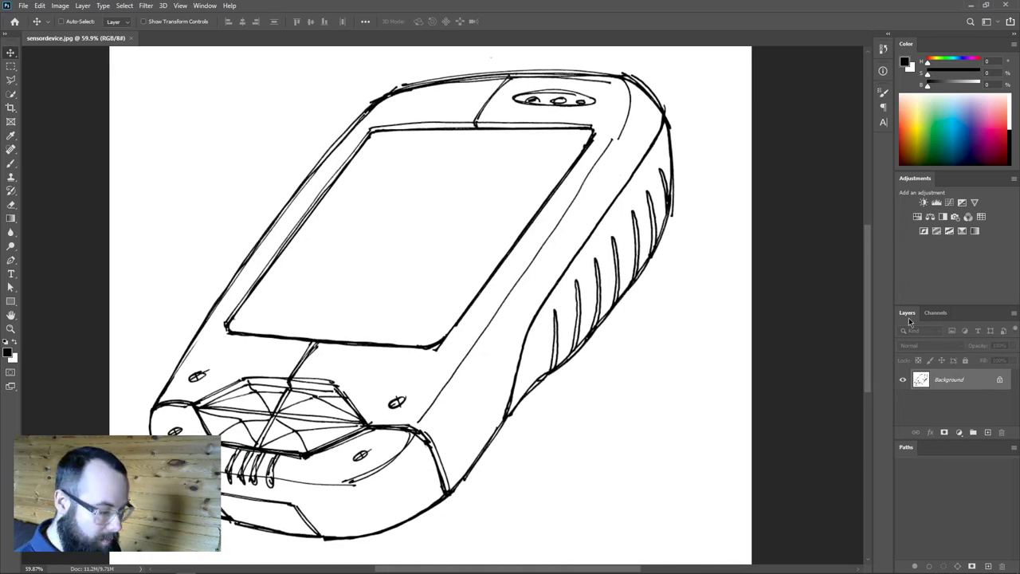
drag(916, 305, 916, 178)
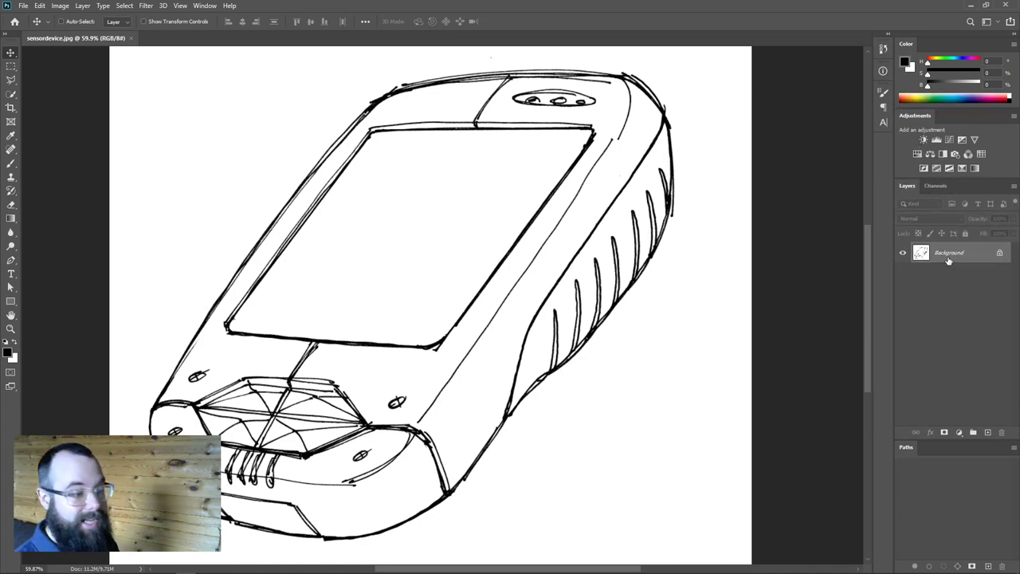
Unlock the Background layer and rename the resulting layer 'Sketch'.
click(998, 254)
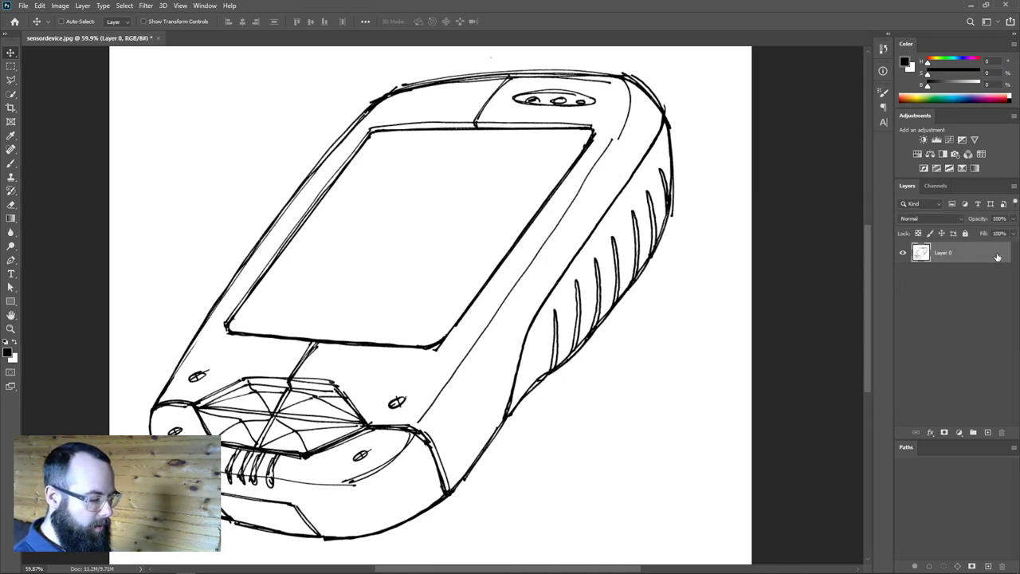
double_click(944, 253)
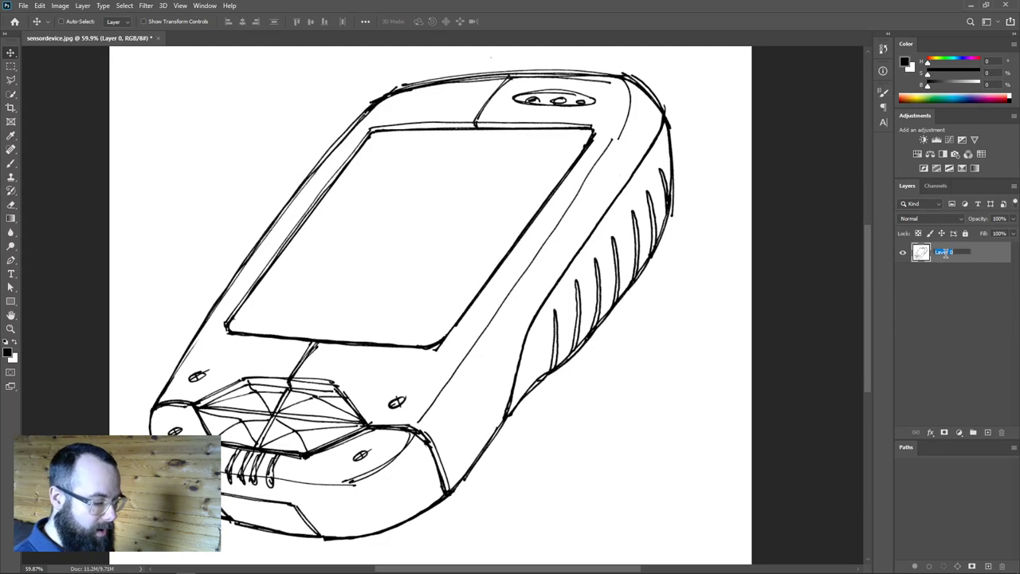
text(Sketch)
key(Return)
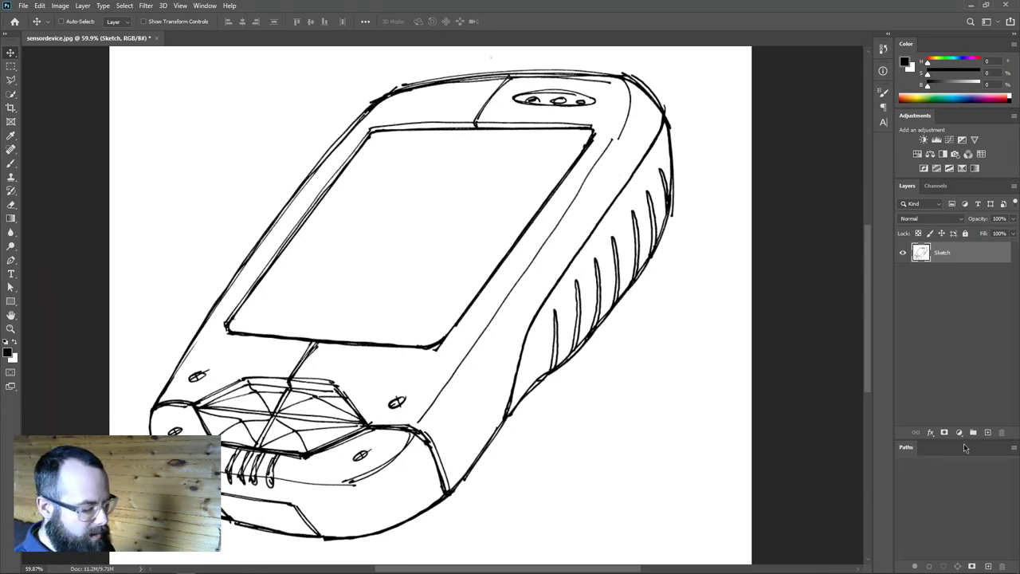
Set the Sketch layer's blend mode to Multiply and apply Lock all to it.
drag(967, 441, 972, 398)
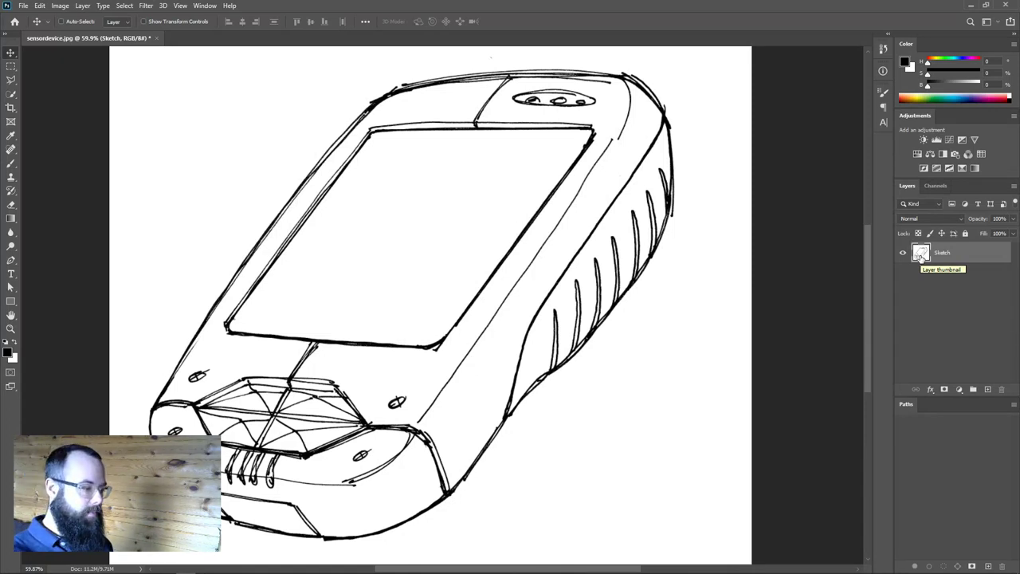
click(956, 219)
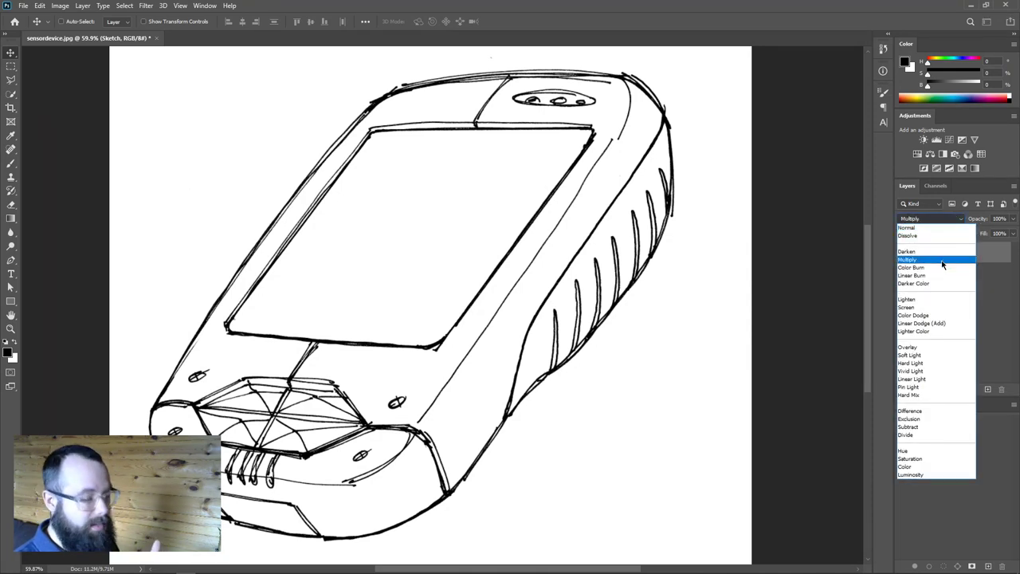
click(940, 260)
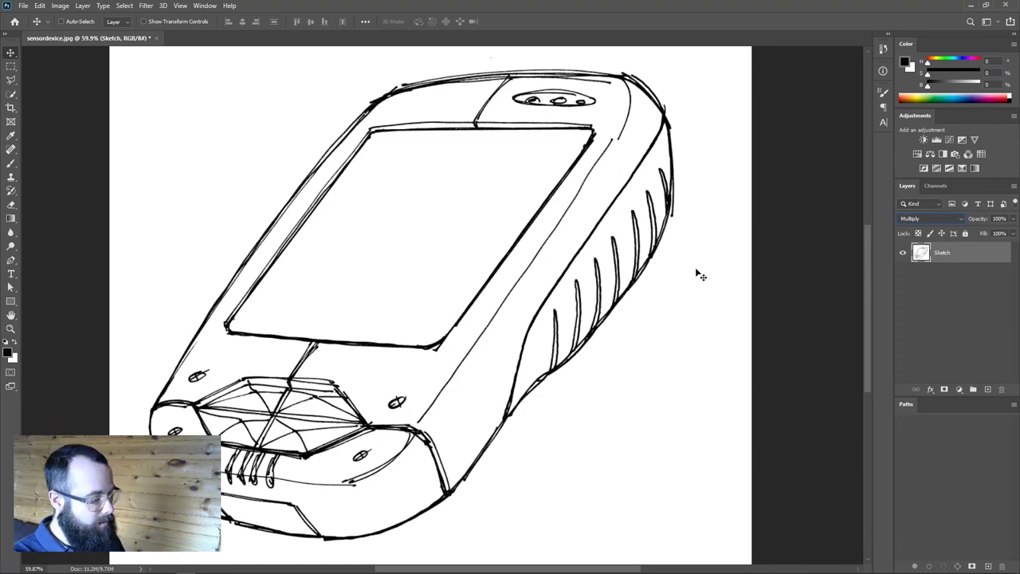
click(966, 233)
drag(465, 259, 541, 335)
click(499, 217)
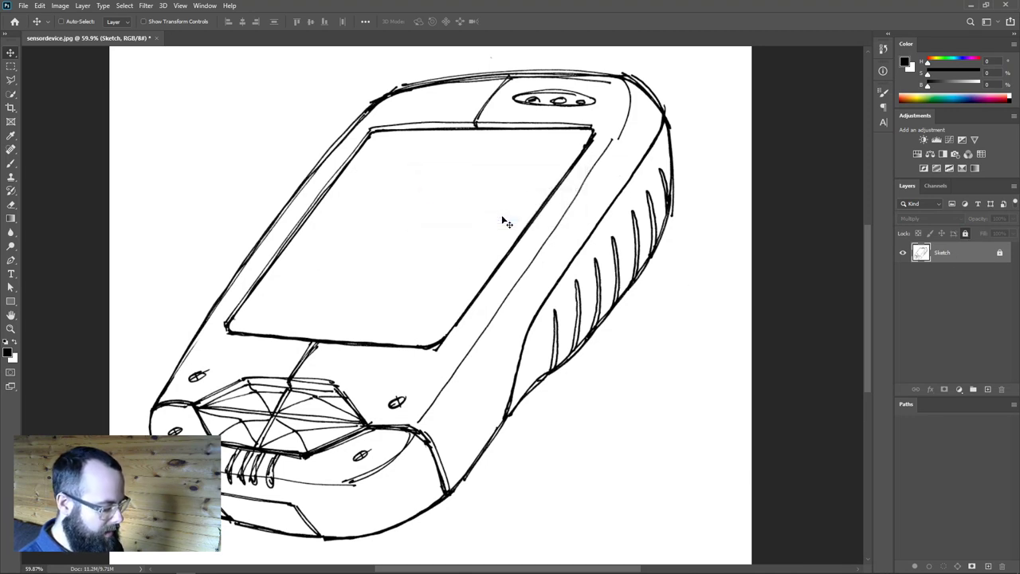
key(b)
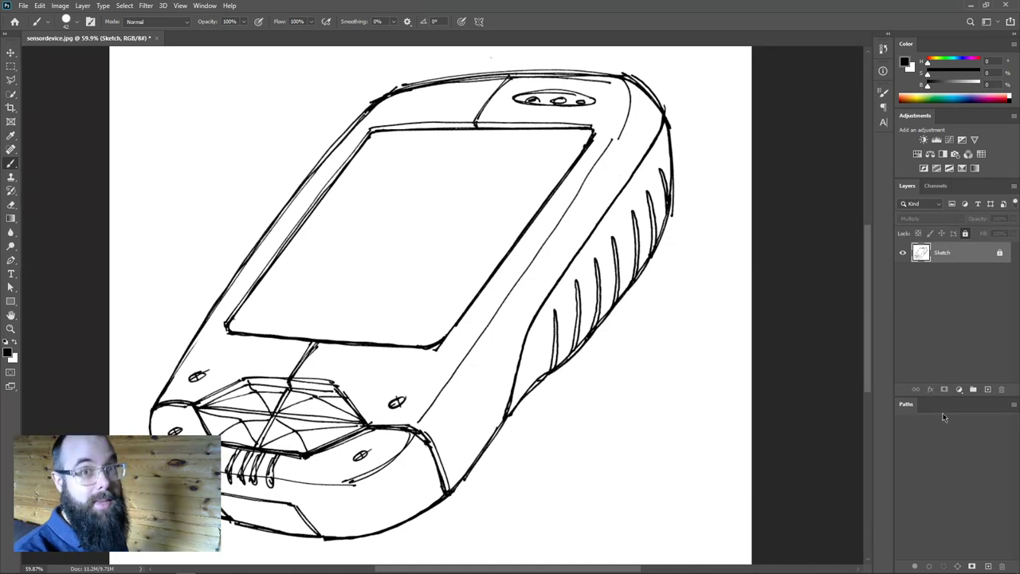
Create a new path in the Paths panel and name it 'shape whole'.
click(988, 567)
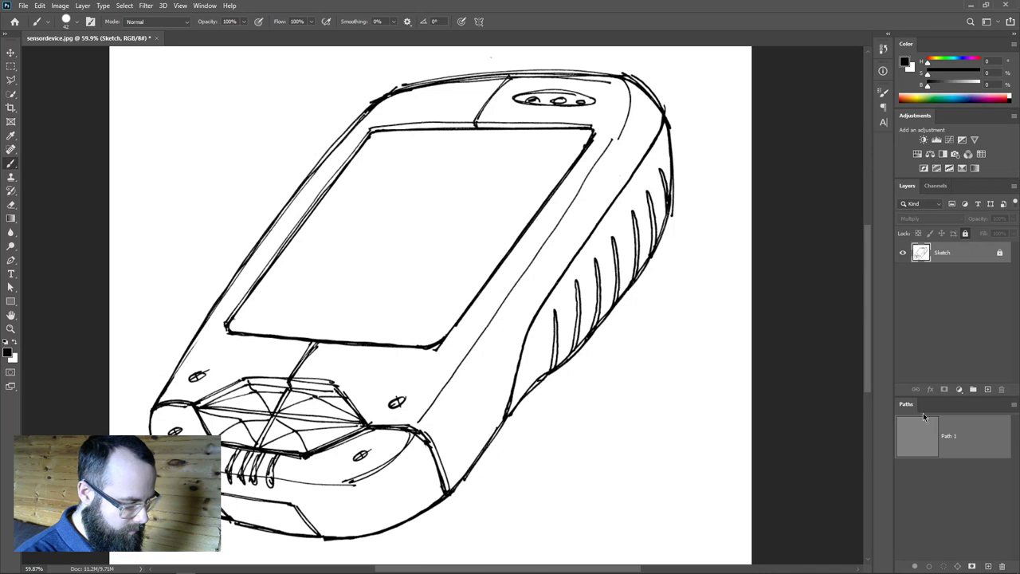
double_click(949, 436)
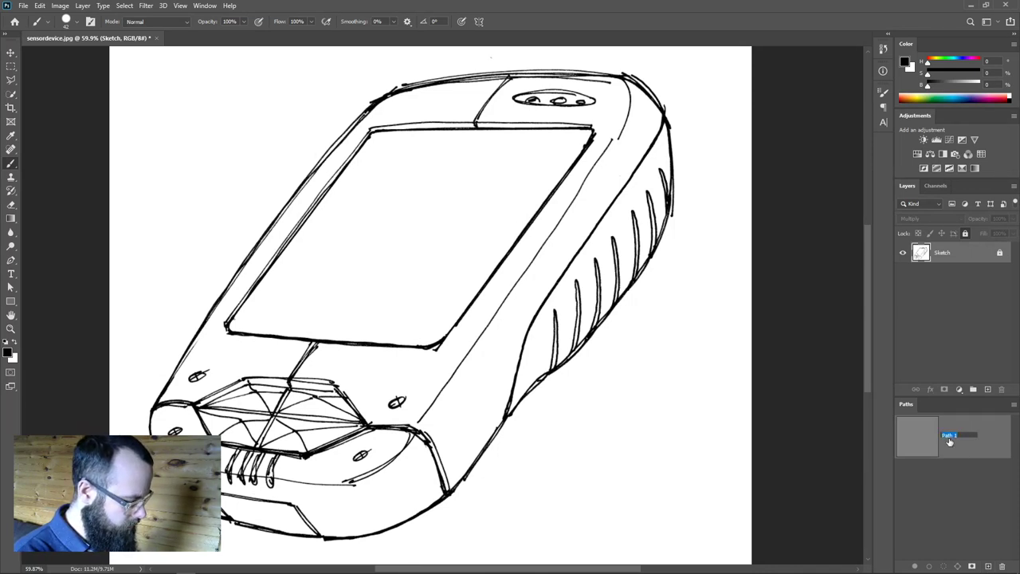
text(shape whole)
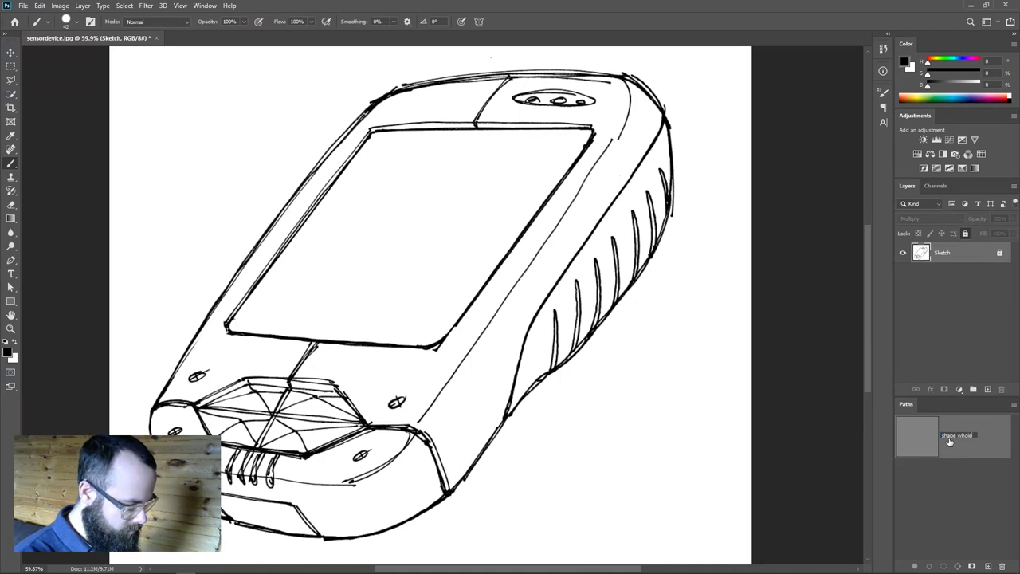
key(Return)
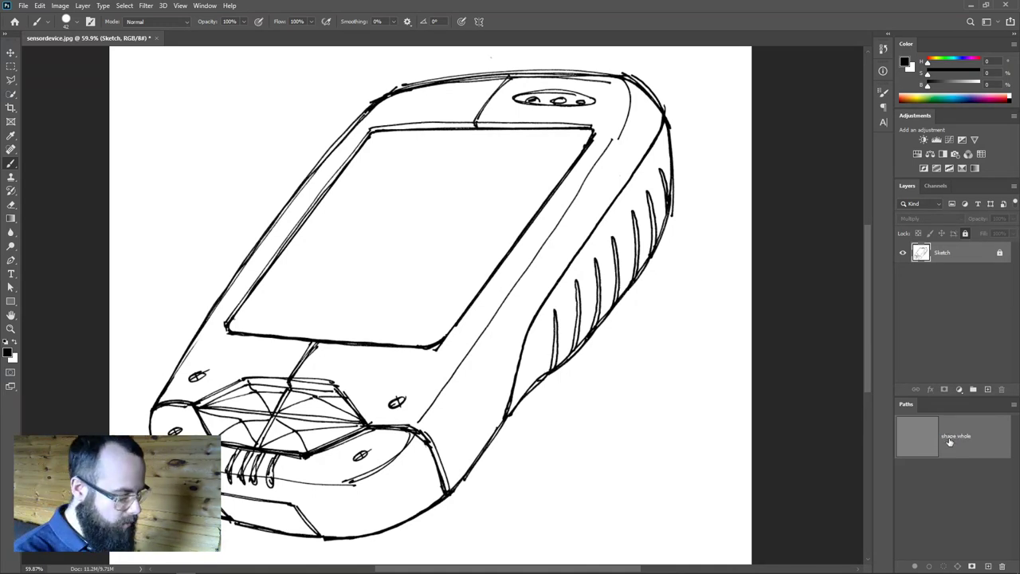
scroll(564, 306, up, 6)
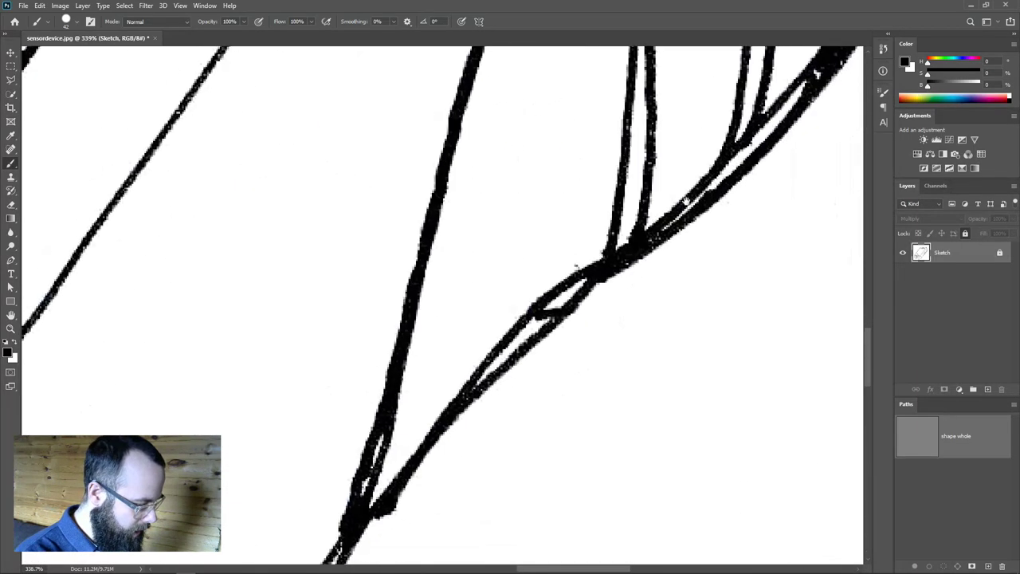
scroll(687, 197, down, 6)
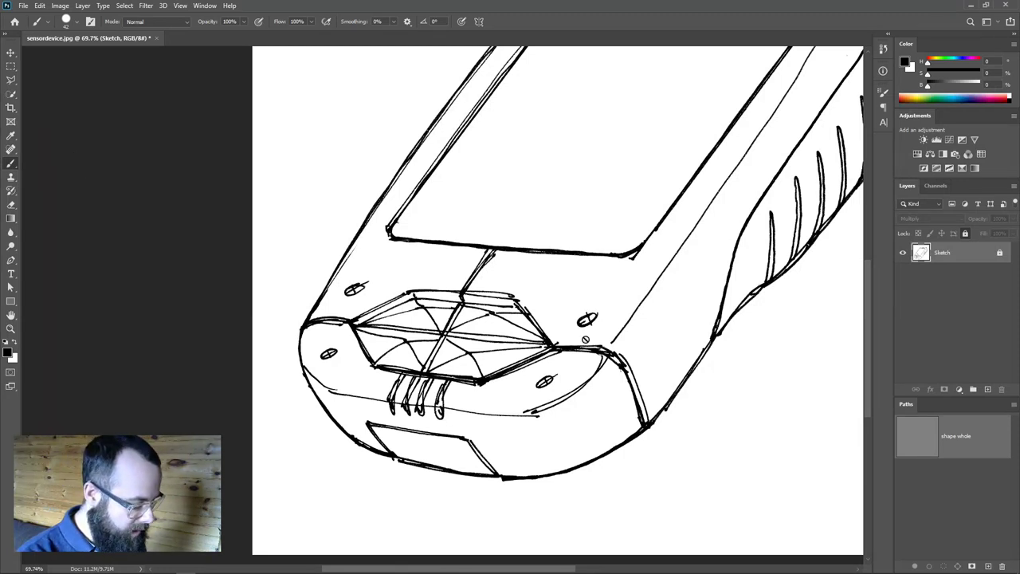
With the Pen tool, place curved anchors along the device's top edge.
key(p)
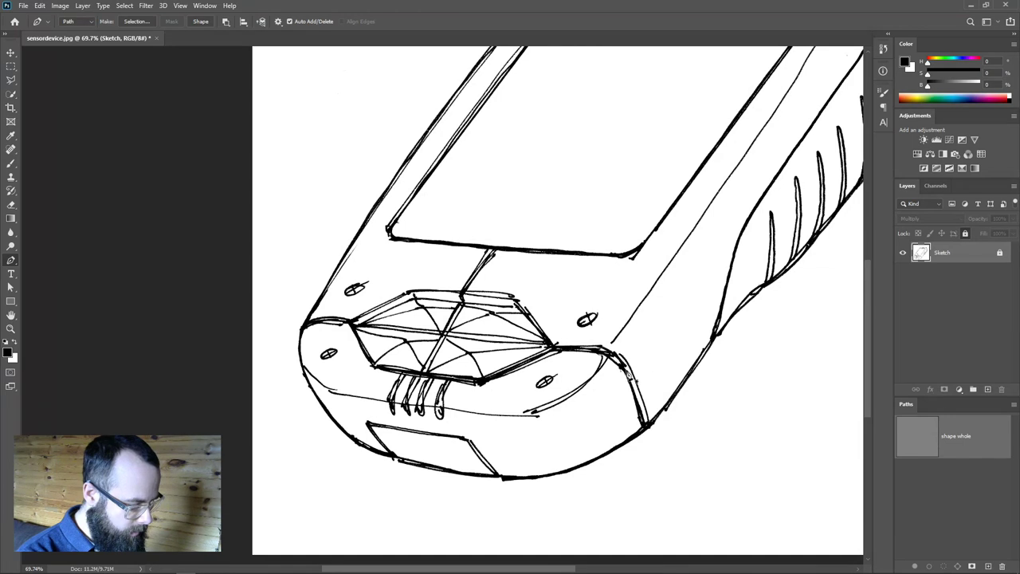
scroll(686, 406, up, 2)
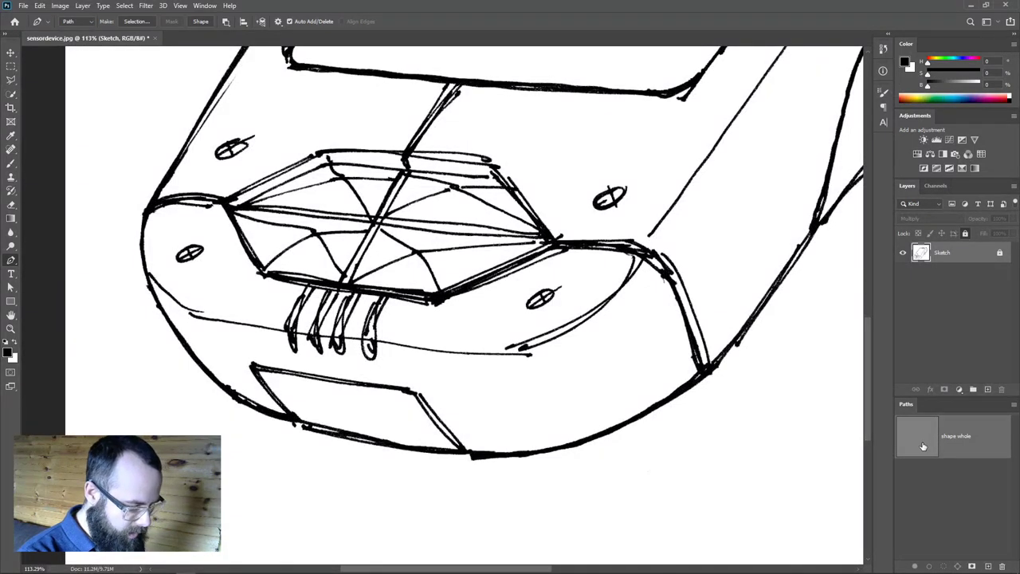
drag(580, 428, 581, 450)
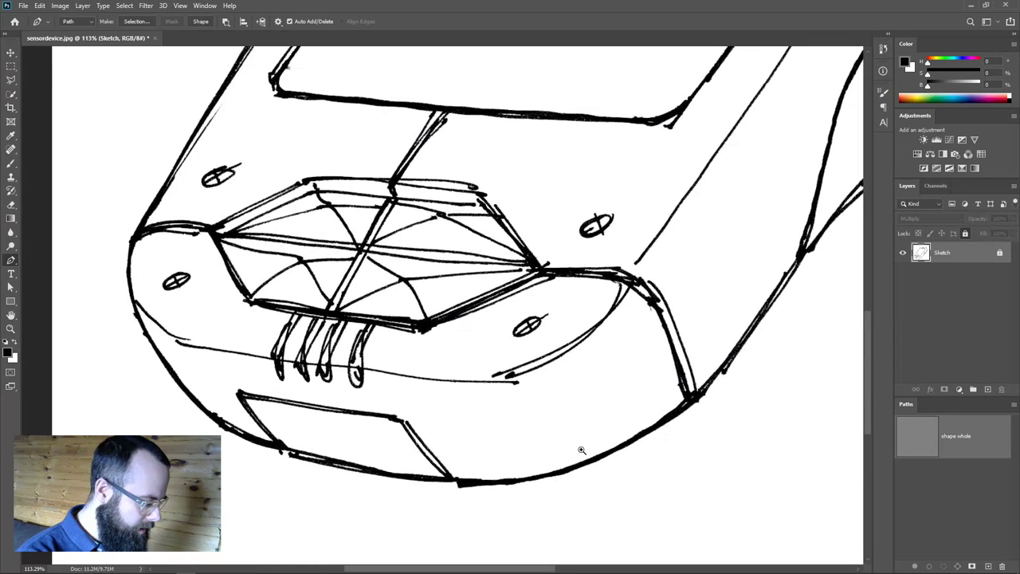
scroll(581, 450, down, 3)
scroll(688, 327, up, 1)
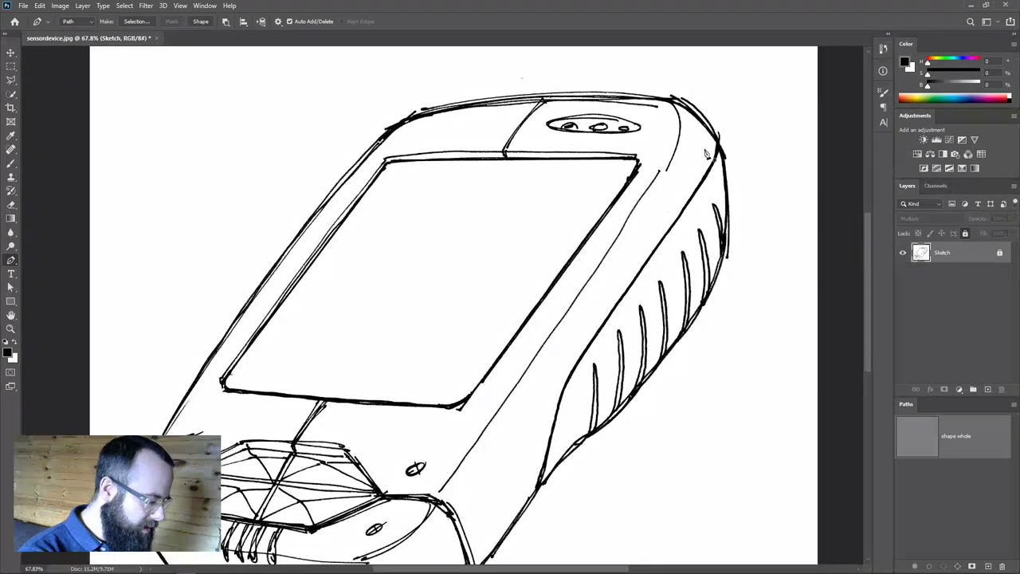
drag(715, 150, 756, 157)
scroll(706, 318, down, 2)
scroll(723, 263, up, 3)
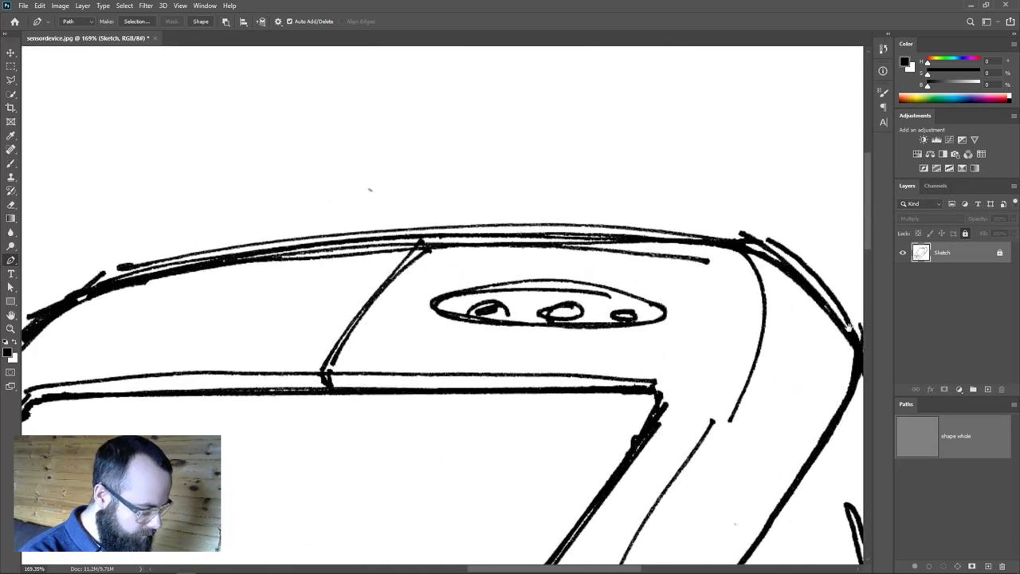
scroll(849, 326, down, 1)
scroll(797, 303, up, 1)
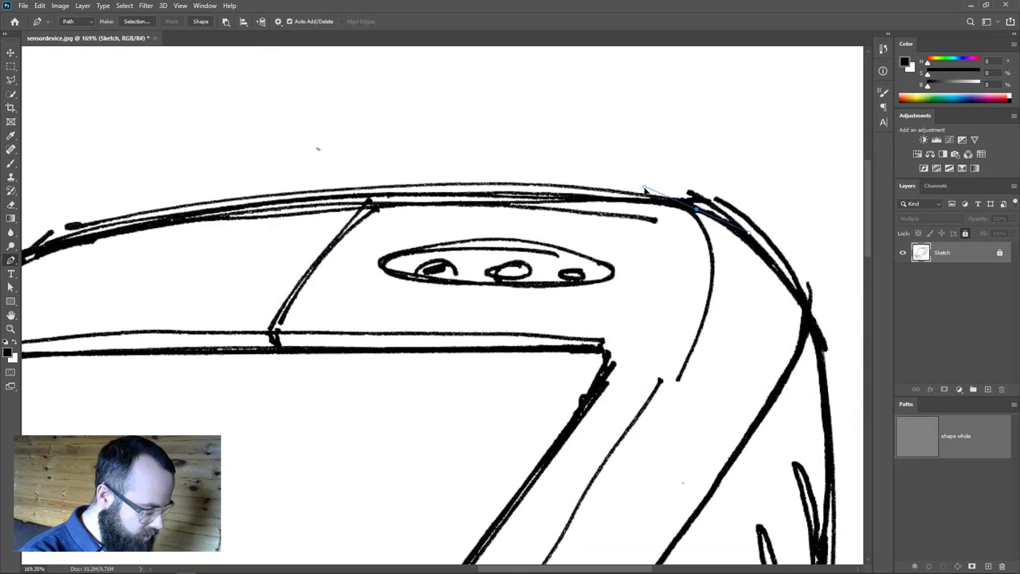
drag(371, 198, 270, 199)
scroll(462, 232, left, 5)
scroll(462, 232, down, 1)
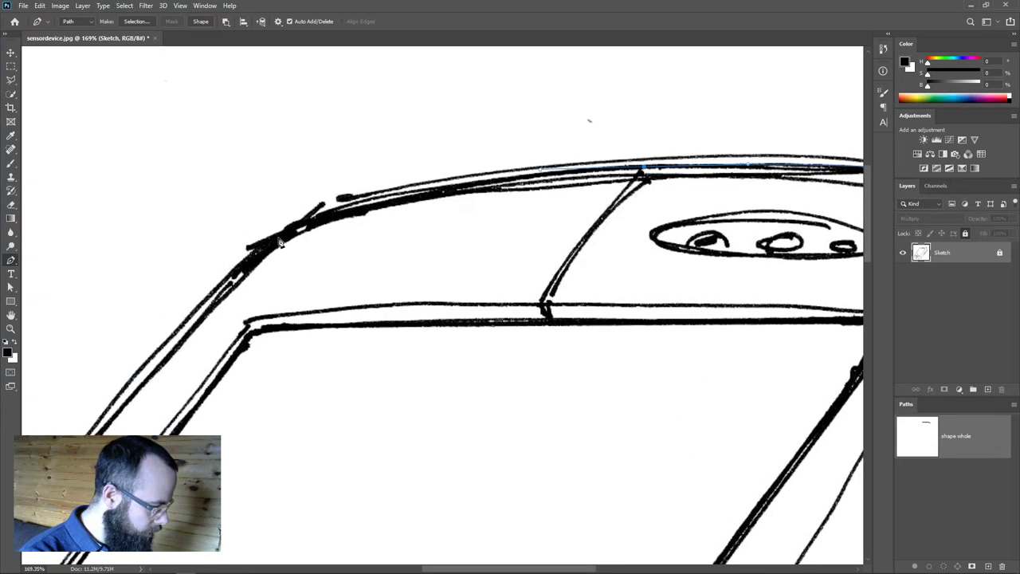
click(263, 249)
drag(233, 279, 213, 301)
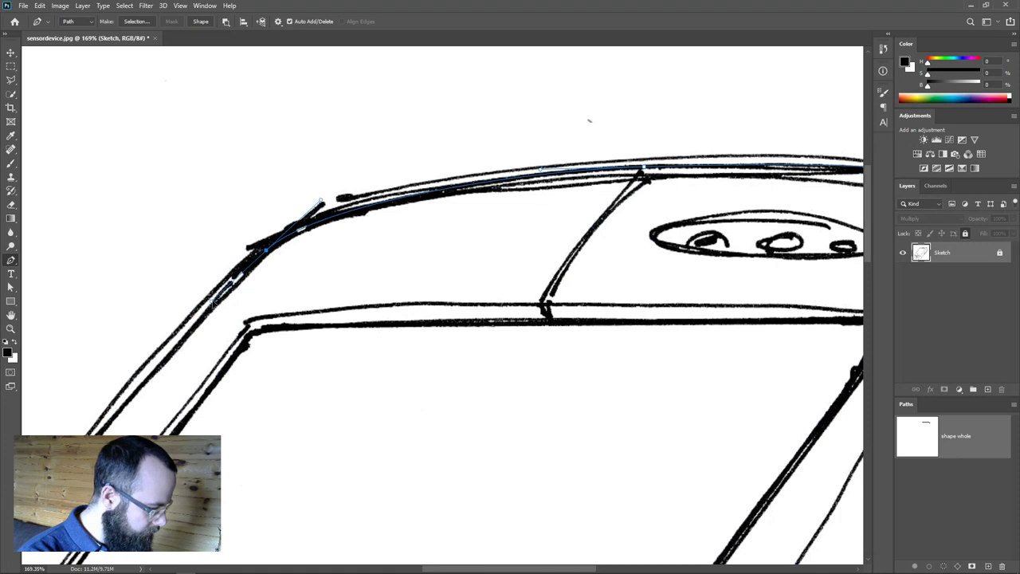
Extend the outline down the device's left side and around the front-left curve.
scroll(528, 232, left, 5)
scroll(528, 232, down, 3)
scroll(506, 306, down, 3)
scroll(482, 342, down, 2)
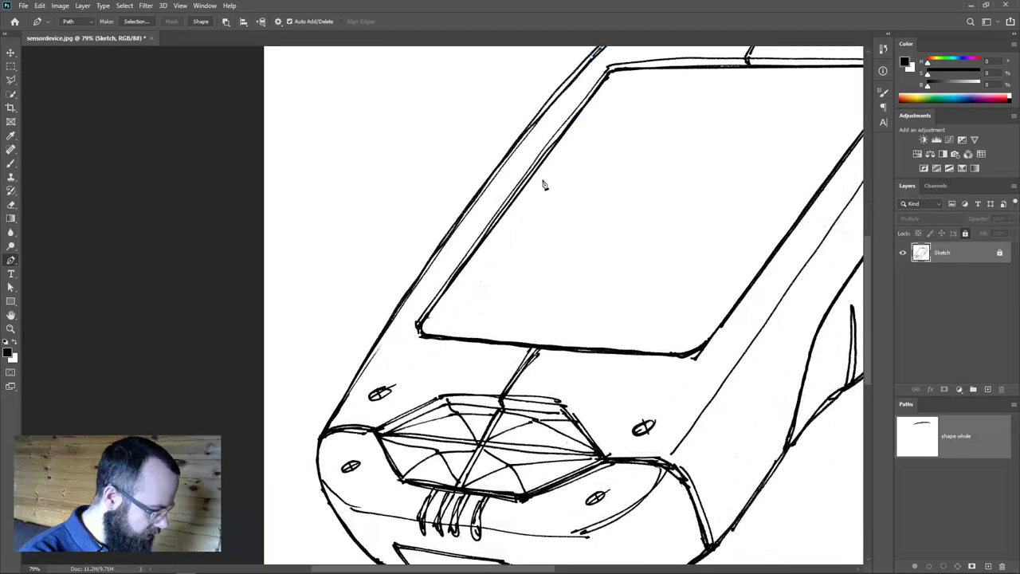
drag(375, 339, 387, 321)
drag(406, 400, 434, 287)
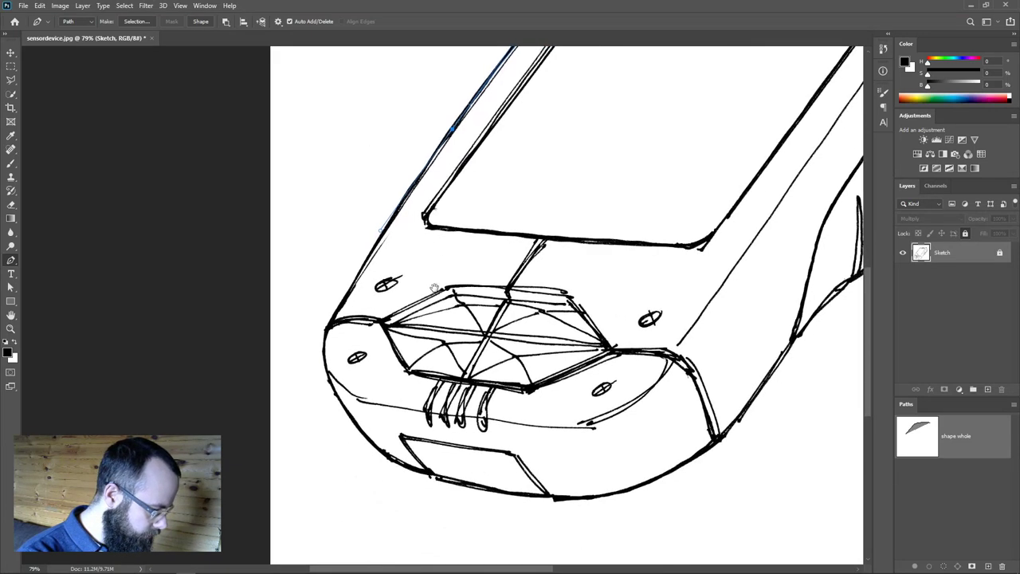
scroll(406, 319, up, 3)
drag(269, 337, 245, 378)
drag(353, 364, 339, 174)
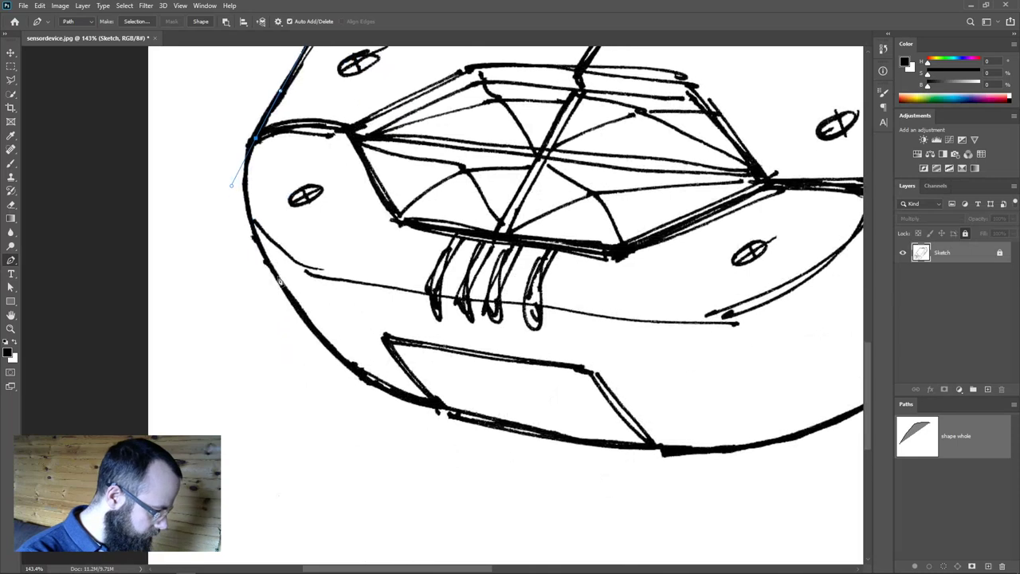
Trace the outline around the front corner and along the bottom edge toward the right.
drag(292, 300, 356, 384)
drag(483, 412, 373, 373)
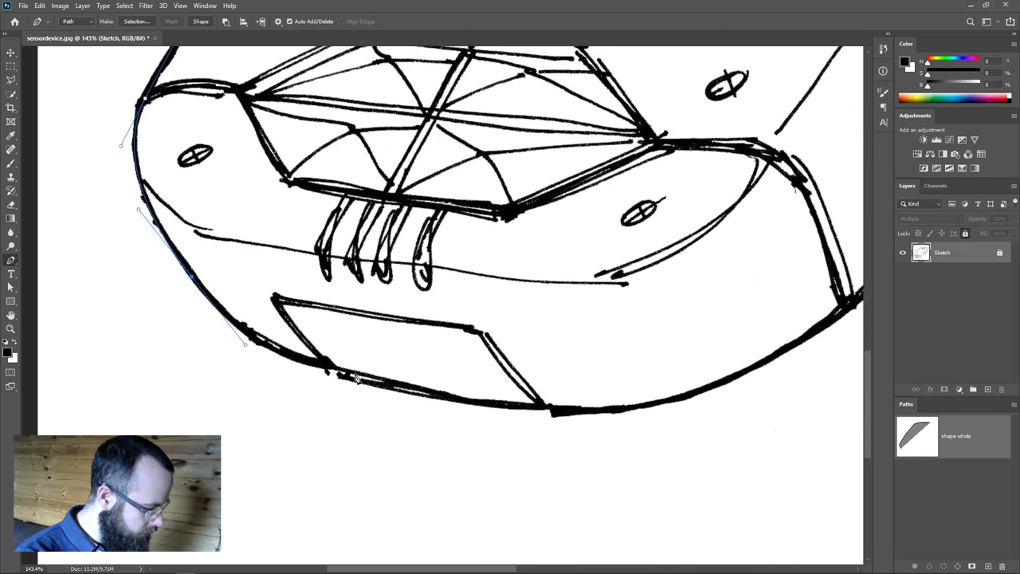
drag(420, 392, 341, 408)
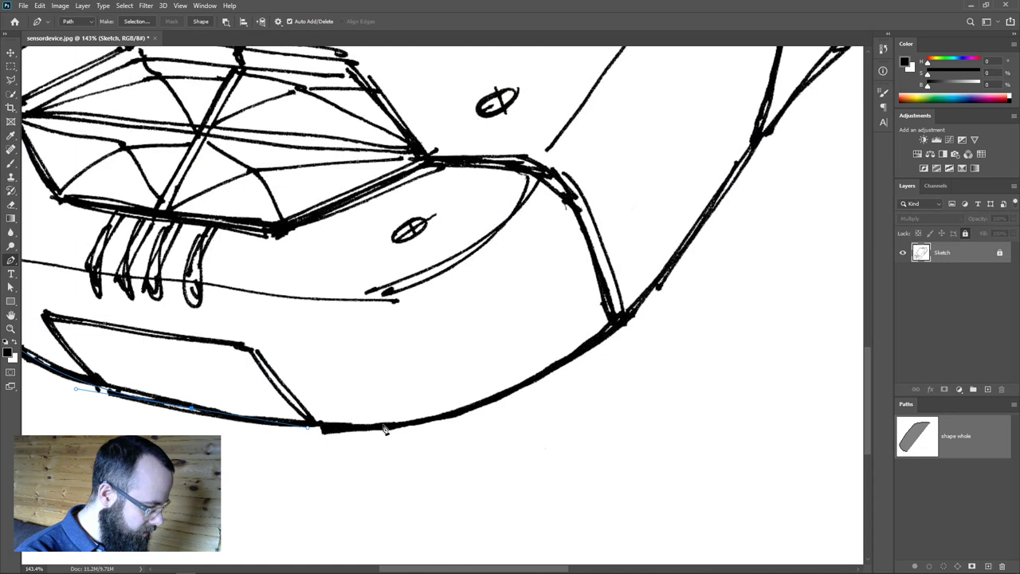
click(320, 426)
click(345, 429)
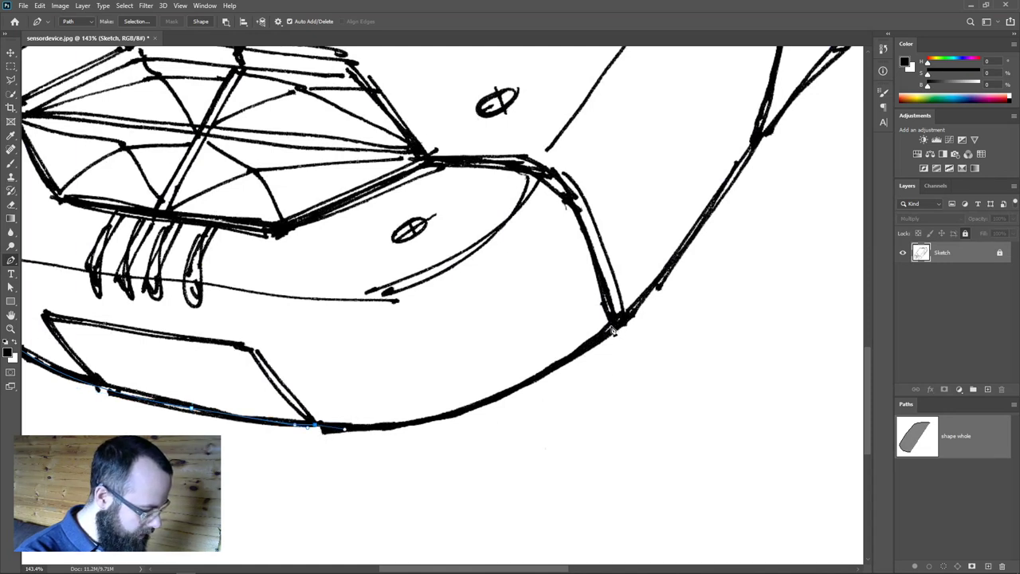
drag(500, 396, 580, 358)
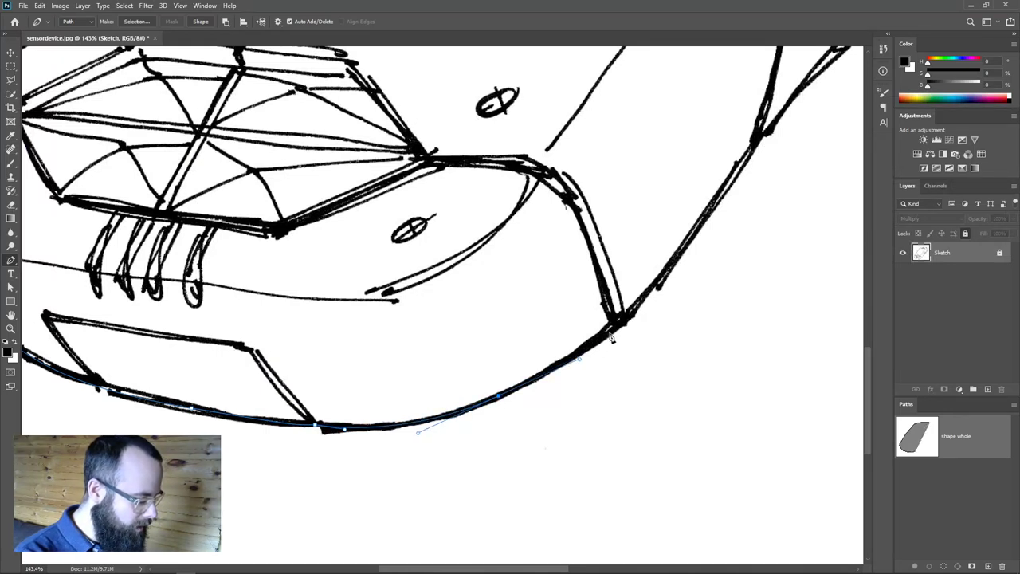
Place anchors up the handle edge at the handle corner and stroke junctions.
click(615, 320)
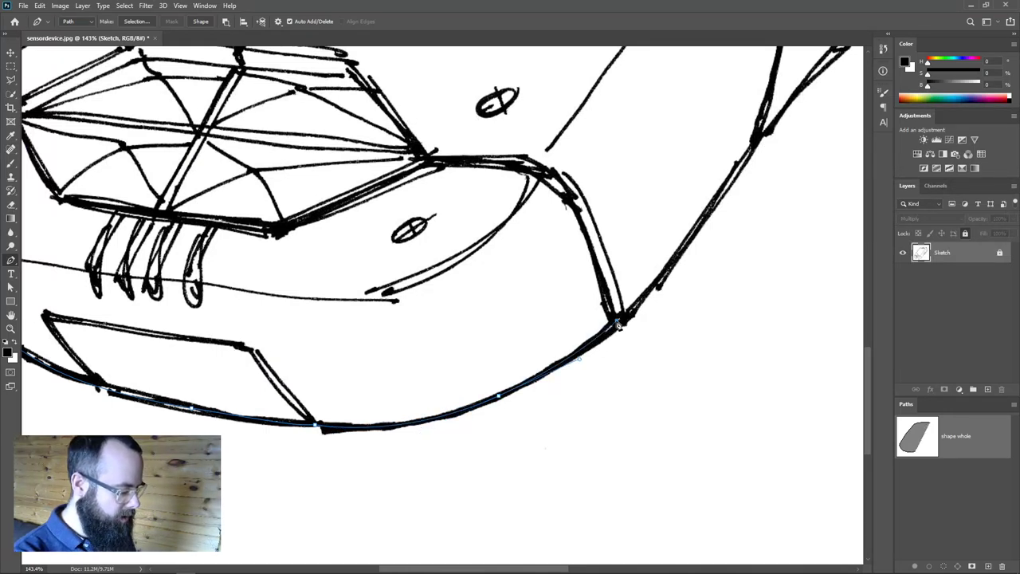
drag(617, 321, 484, 381)
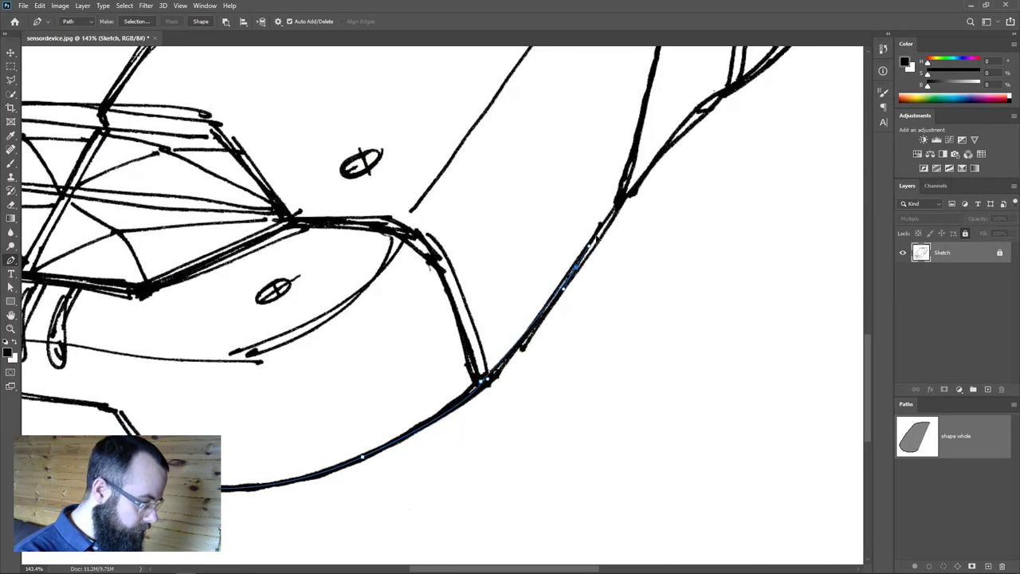
click(620, 201)
drag(640, 198, 519, 303)
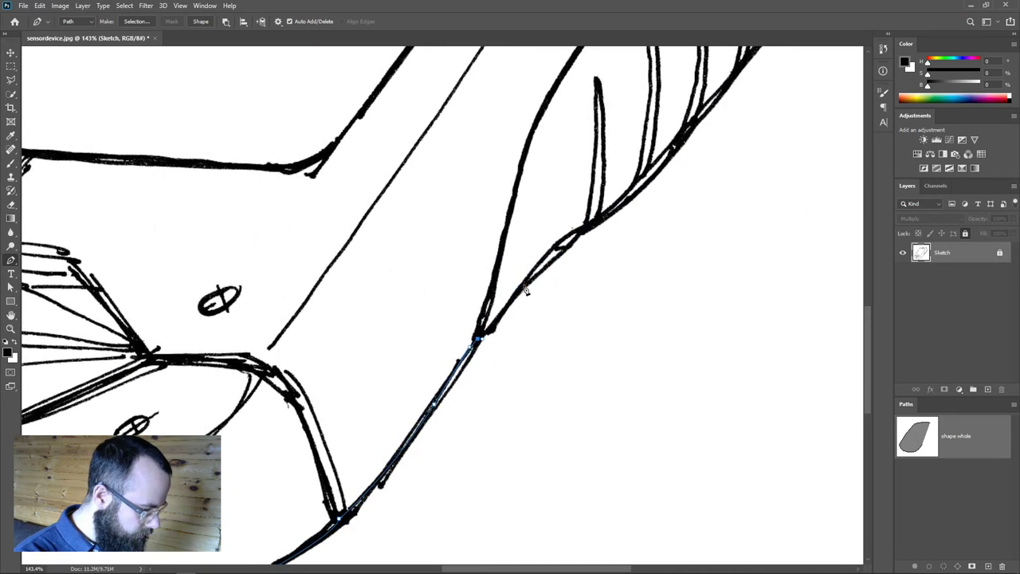
click(583, 230)
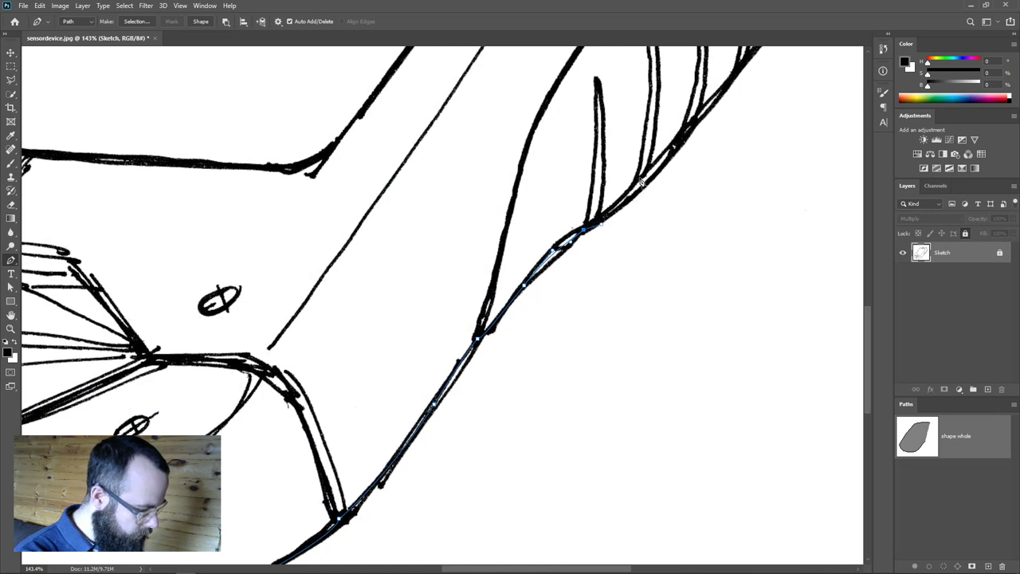
drag(671, 164, 606, 231)
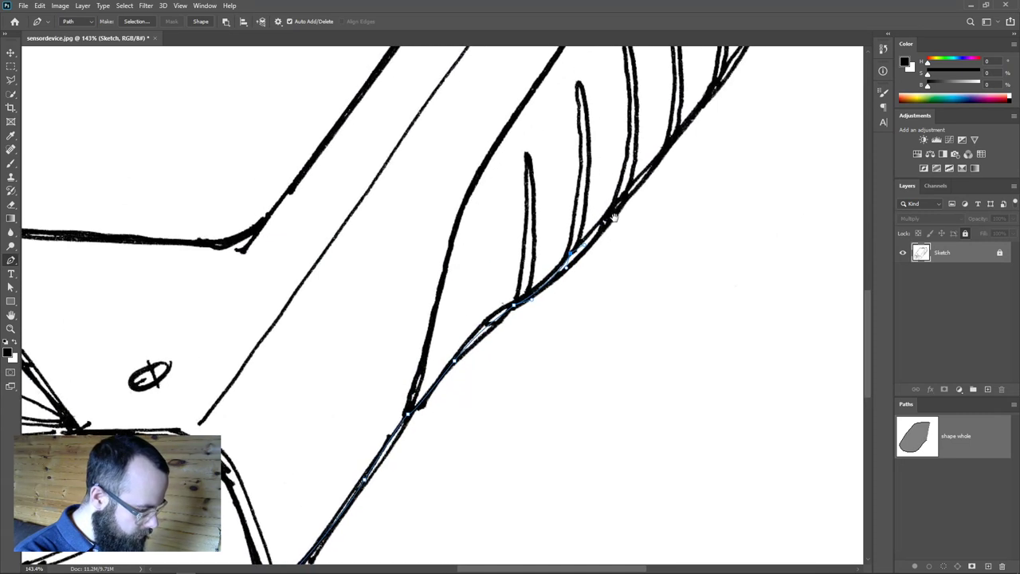
click(619, 205)
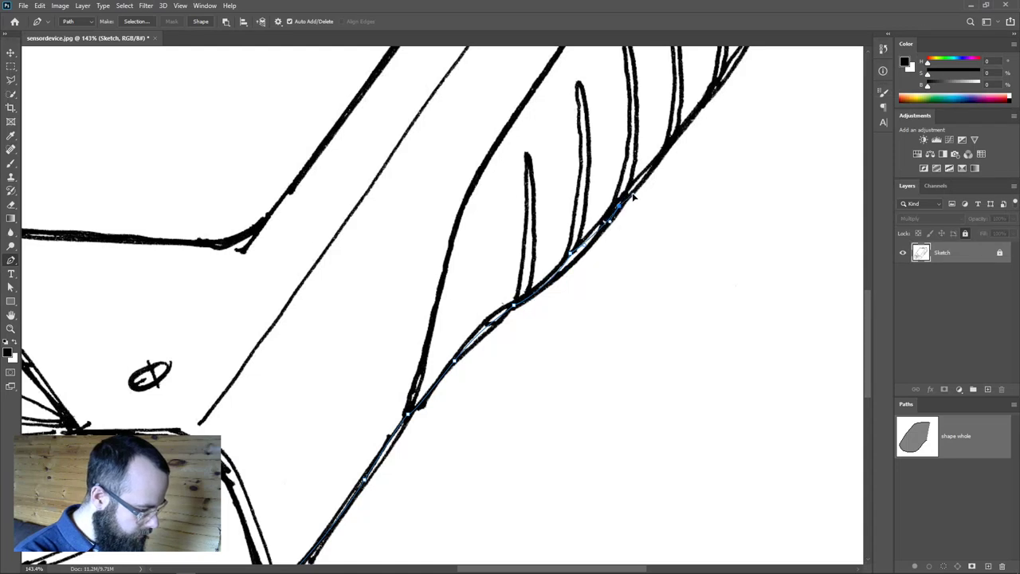
click(667, 147)
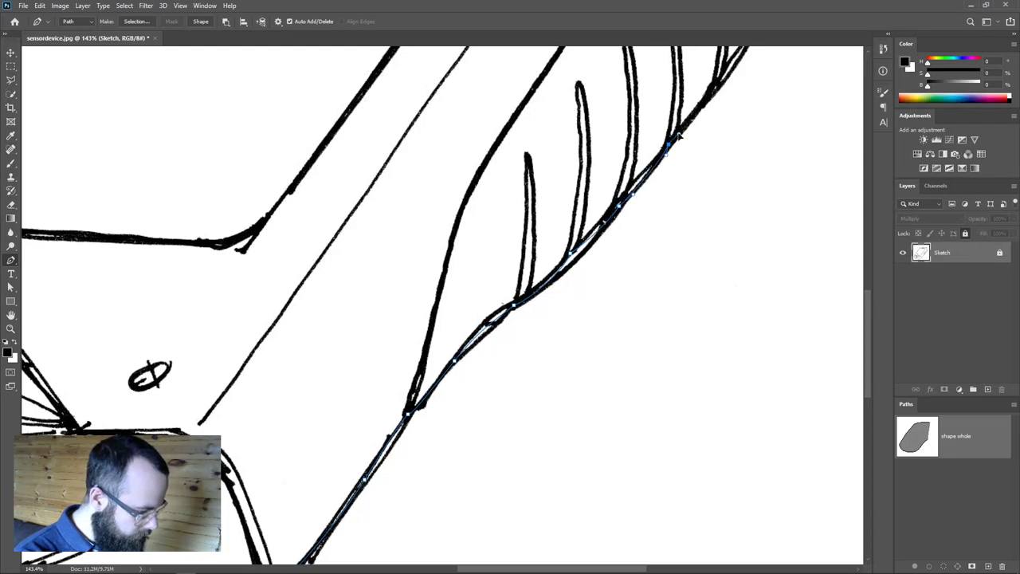
drag(683, 130, 606, 291)
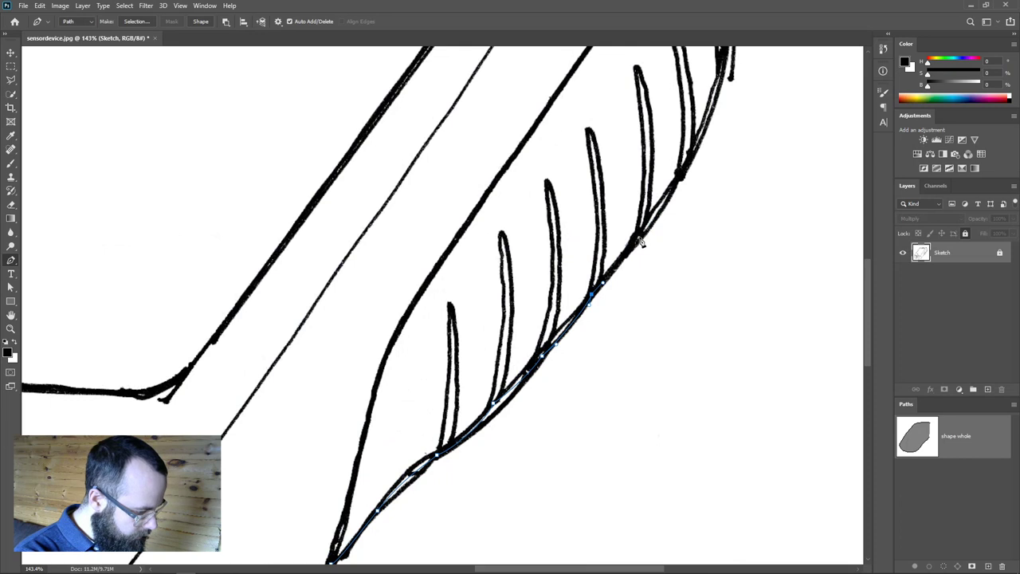
drag(640, 237, 653, 225)
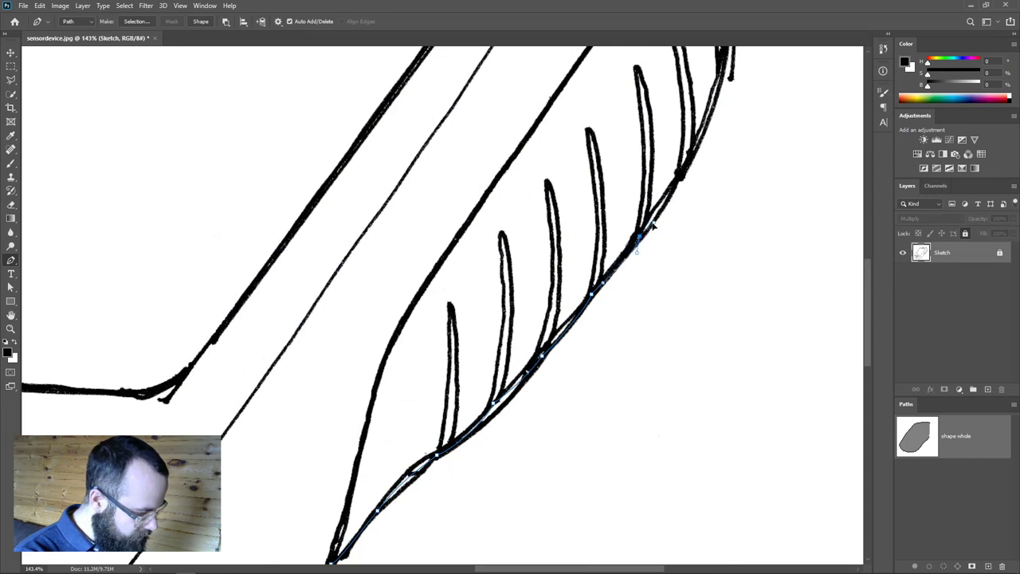
mouse_move(682, 173)
mouse_down()
mouse_move(685, 163)
mouse_move(667, 234)
mouse_up()
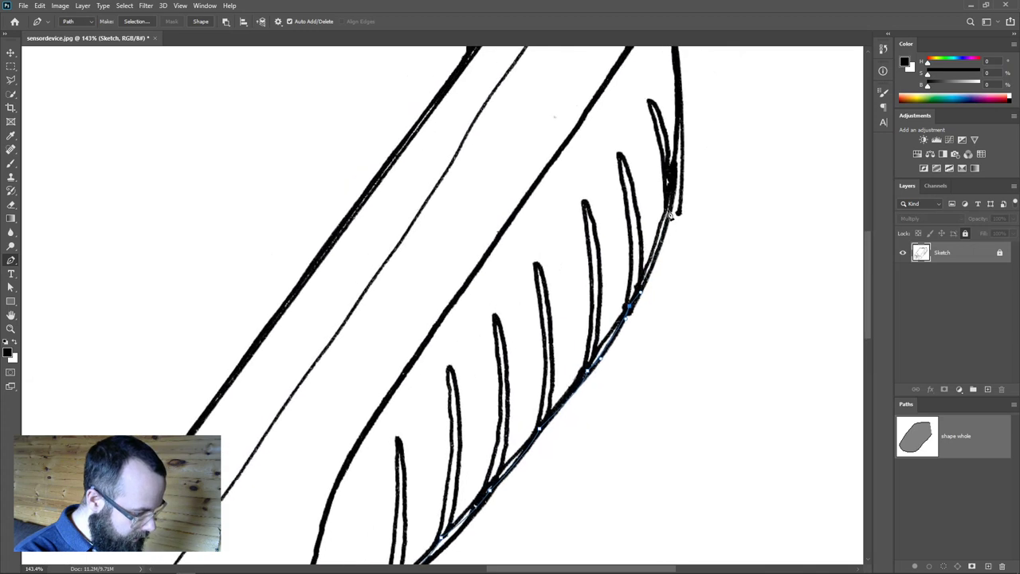
Close the outline up the right edge to the top, then hide the Sketch layer.
scroll(678, 192, up, 4)
drag(658, 174, 646, 110)
mouse_move(550, 36)
mouse_down()
mouse_move(661, 237)
mouse_move(606, 218)
mouse_up()
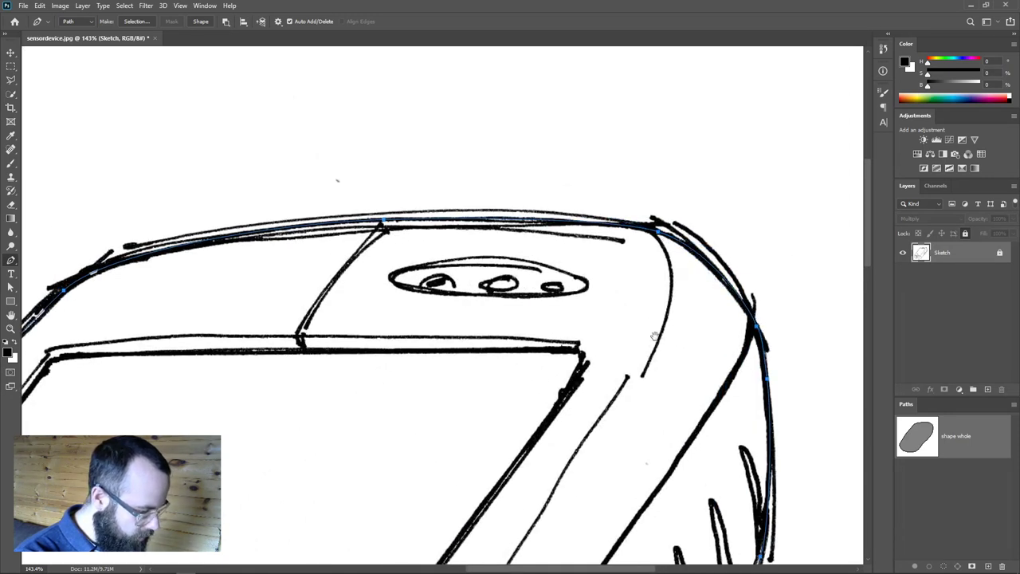
scroll(581, 366, down, 5)
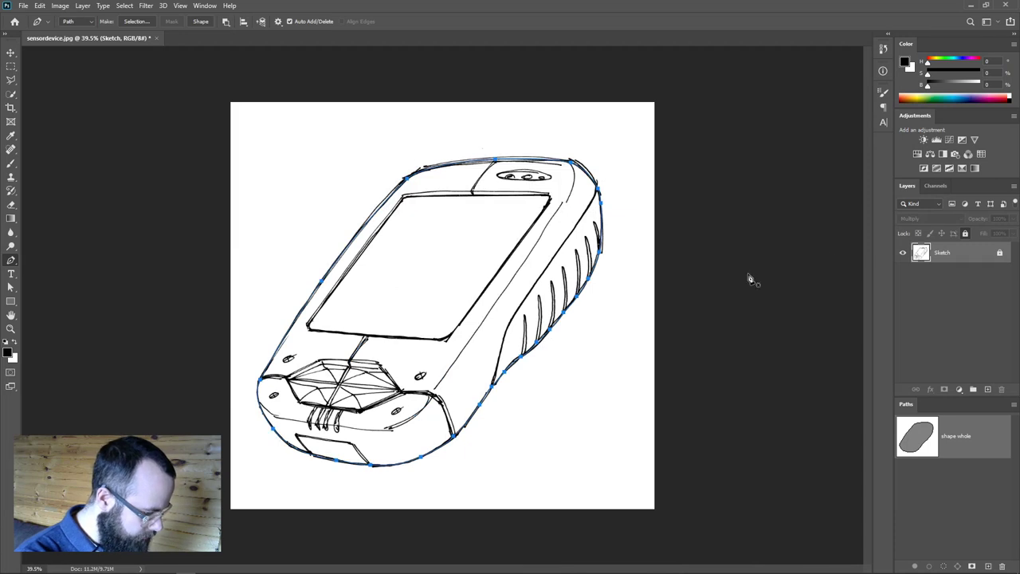
click(903, 254)
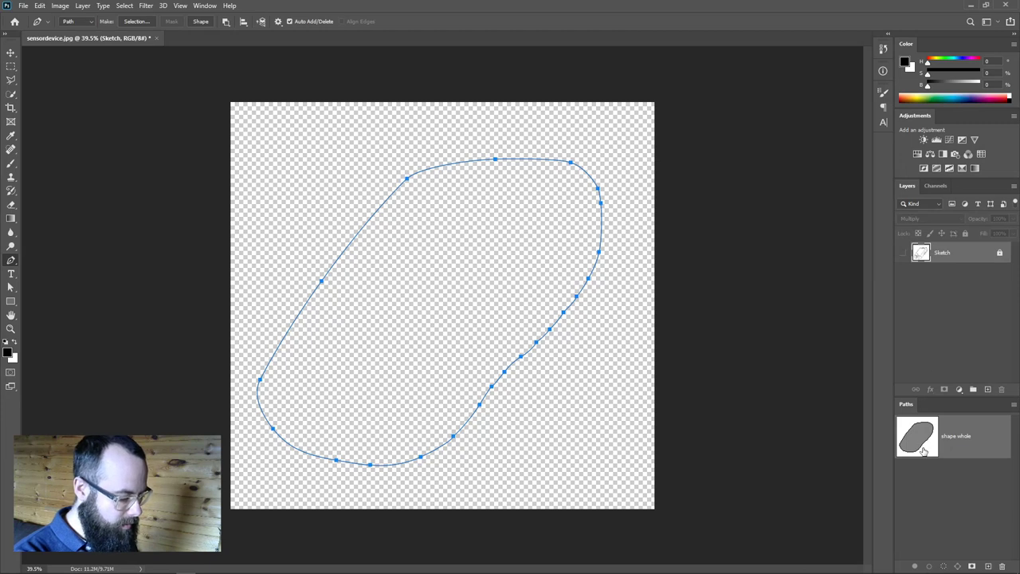
drag(576, 359, 605, 365)
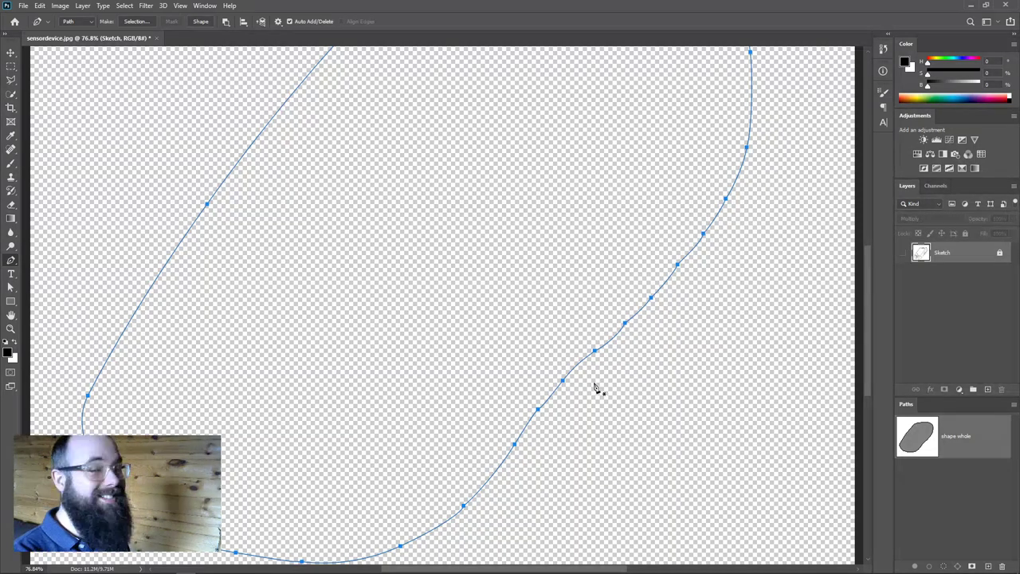
ctrl+click(714, 408)
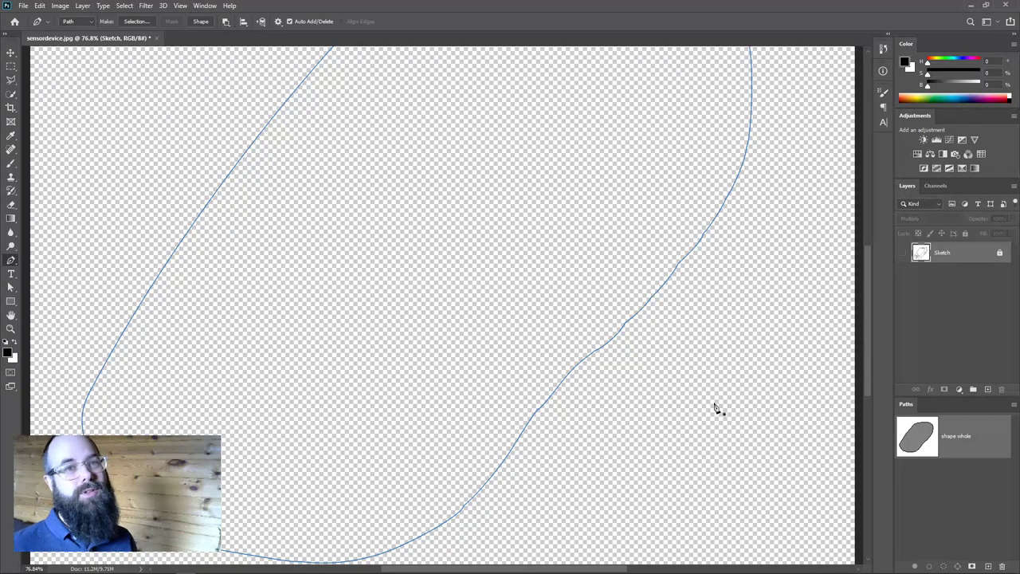
click(725, 321)
click(666, 383)
click(737, 452)
click(812, 395)
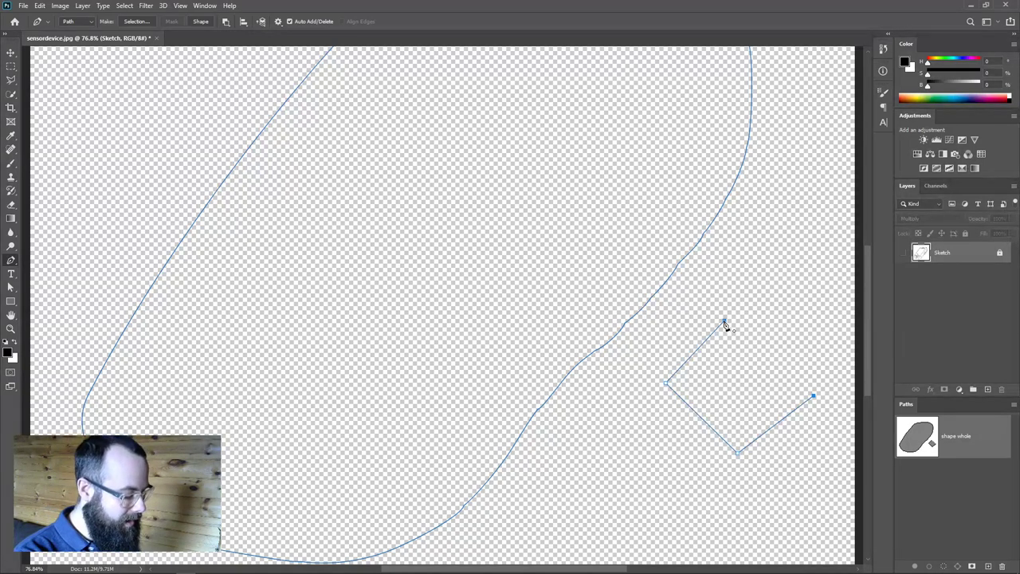
key(BackSpace)
key(BackSpace)
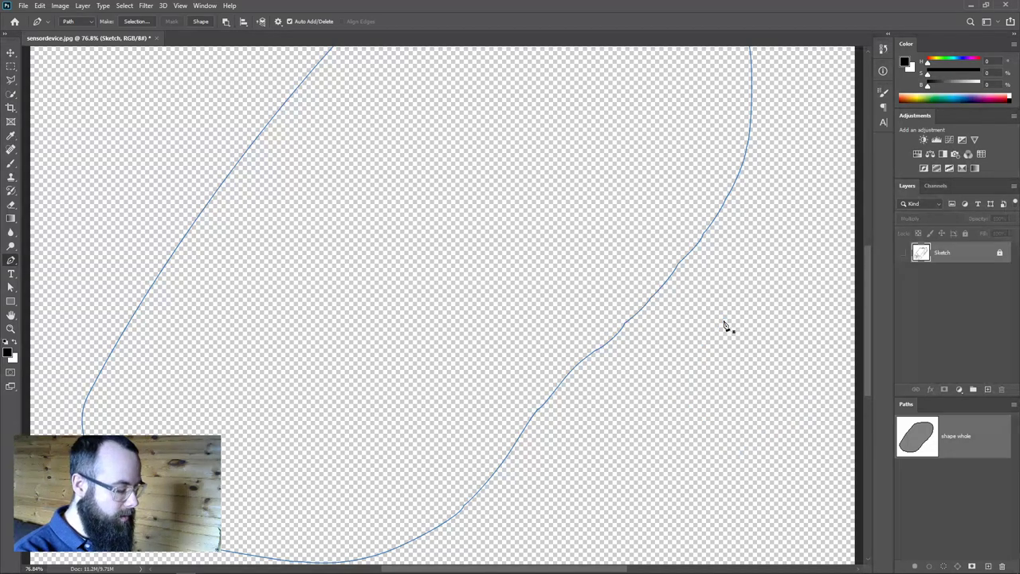
click(701, 305)
drag(654, 435, 716, 495)
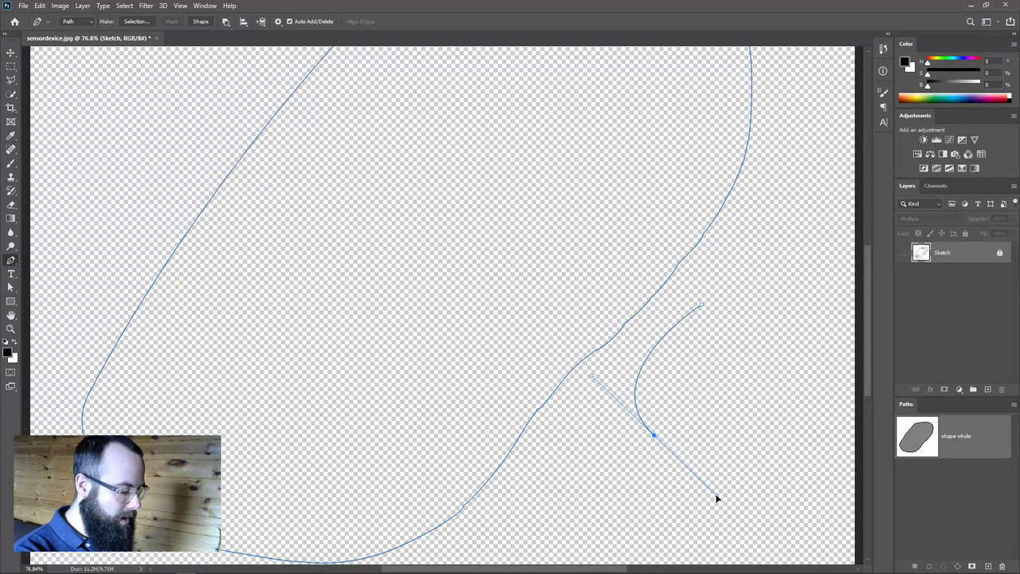
drag(776, 374, 775, 310)
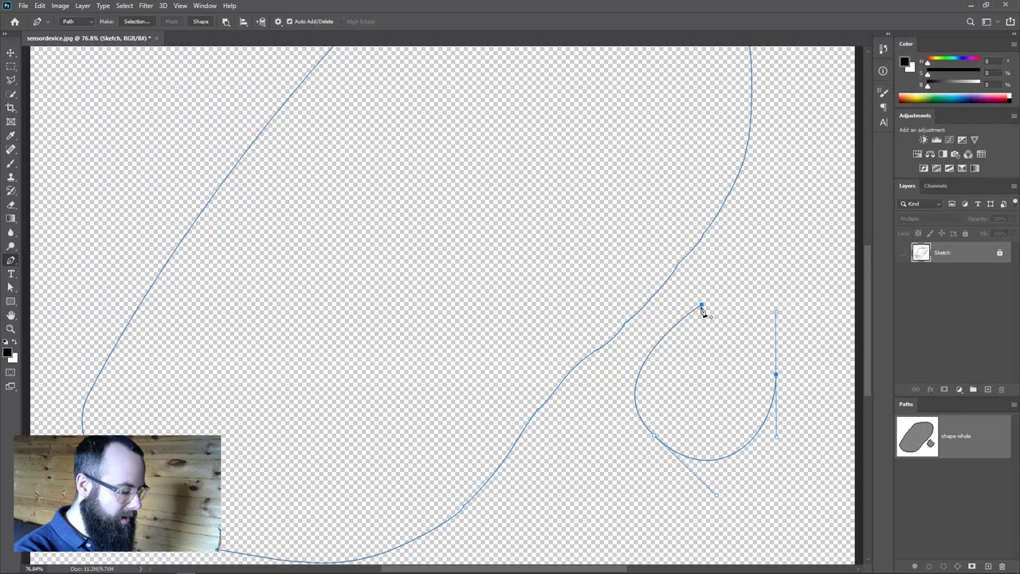
drag(701, 305, 664, 343)
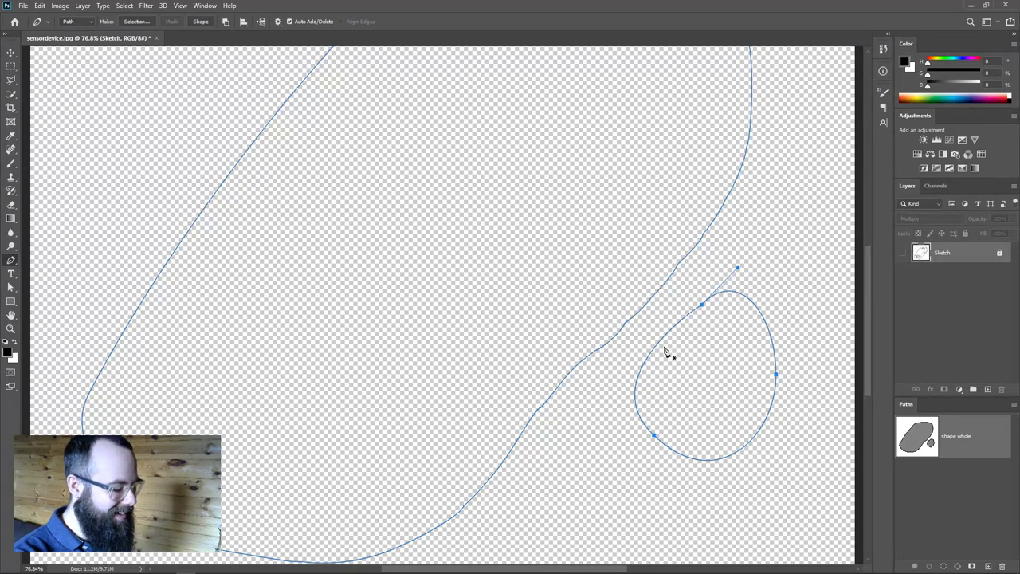
key(Delete)
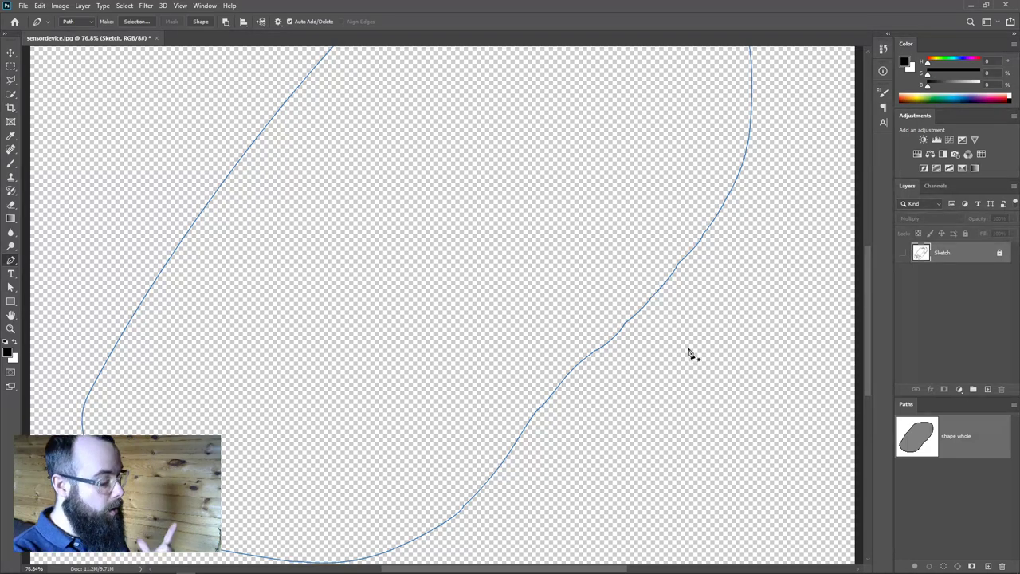
click(710, 332)
drag(673, 399, 701, 443)
drag(784, 381, 795, 329)
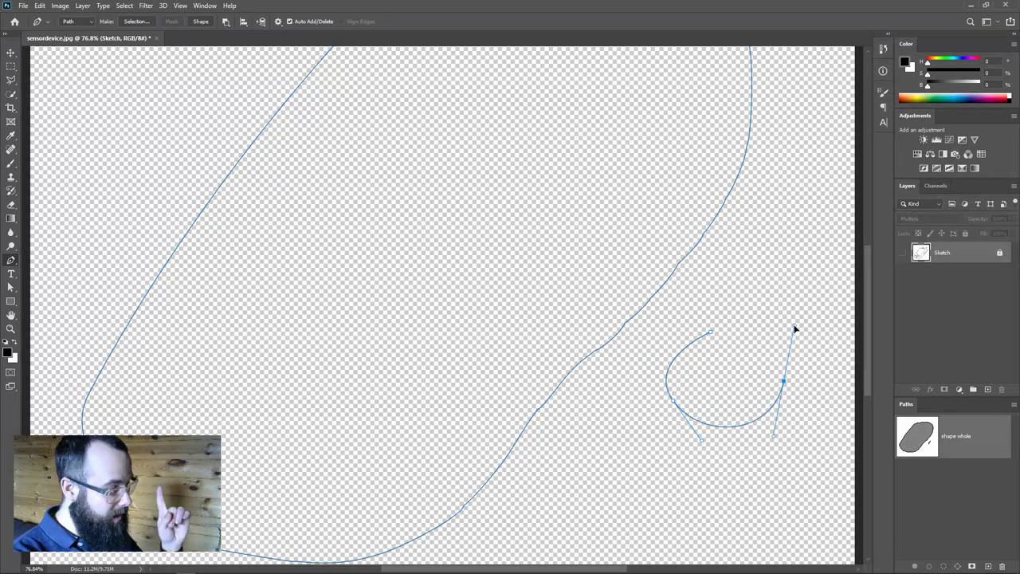
drag(794, 328, 809, 428)
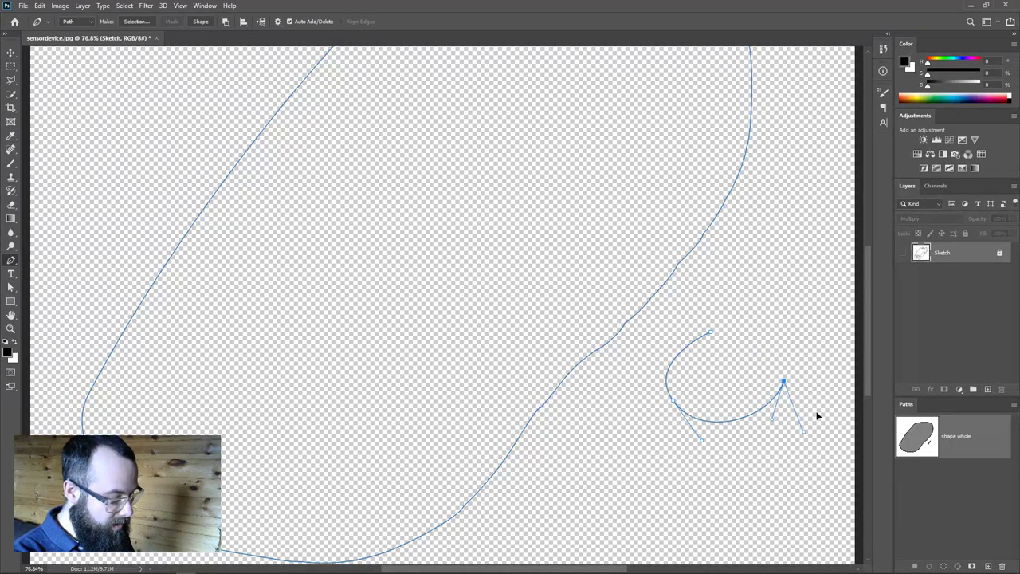
drag(772, 363, 749, 411)
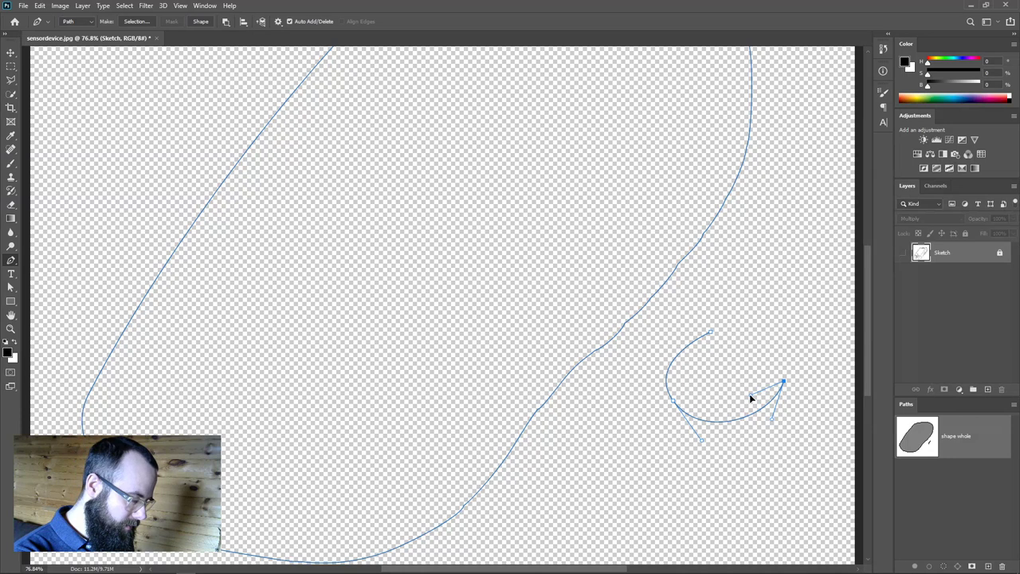
drag(749, 394, 787, 334)
alt+click(783, 382)
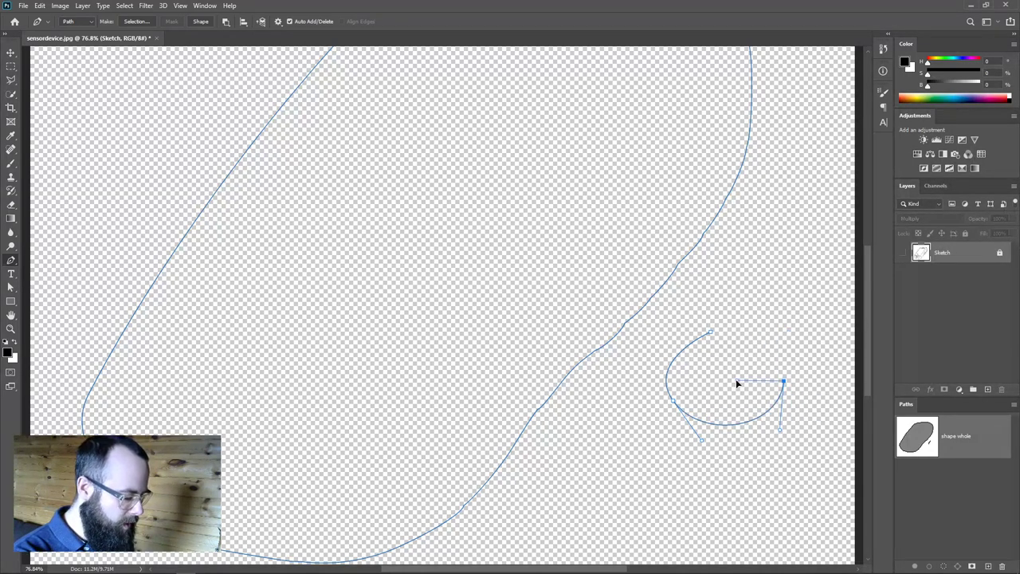
drag(785, 317, 819, 292)
click(711, 333)
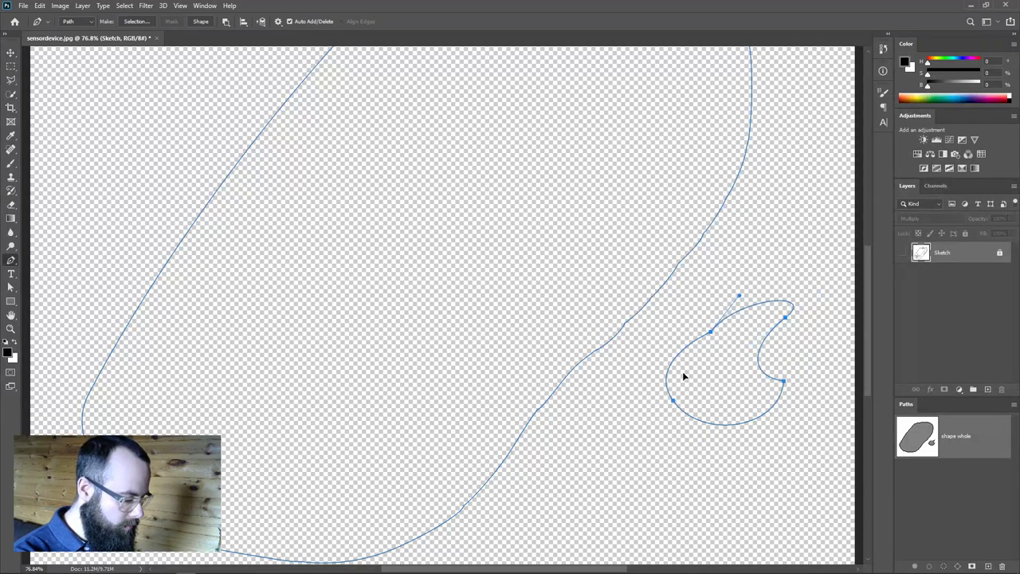
key(Delete)
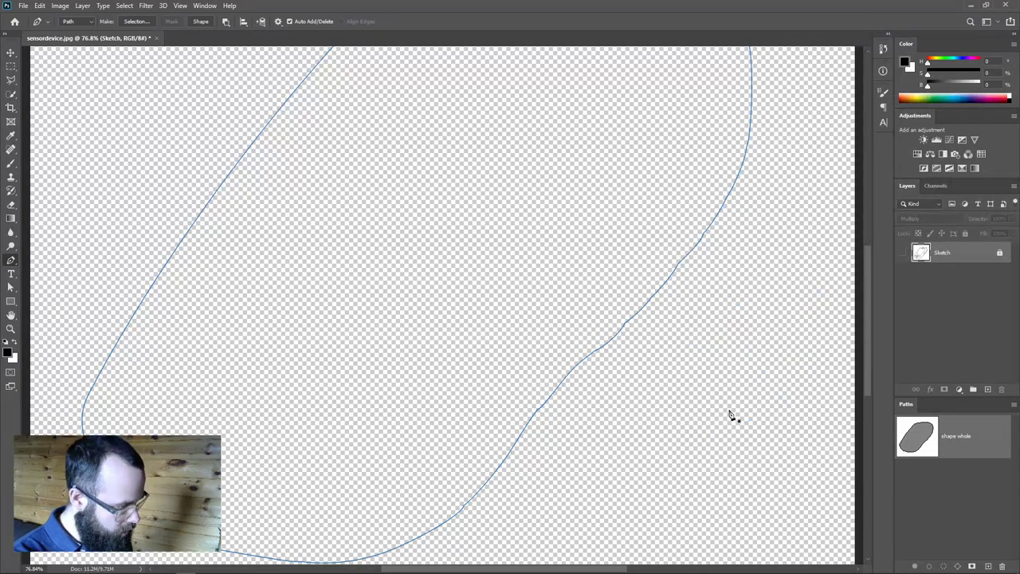
drag(736, 319, 691, 369)
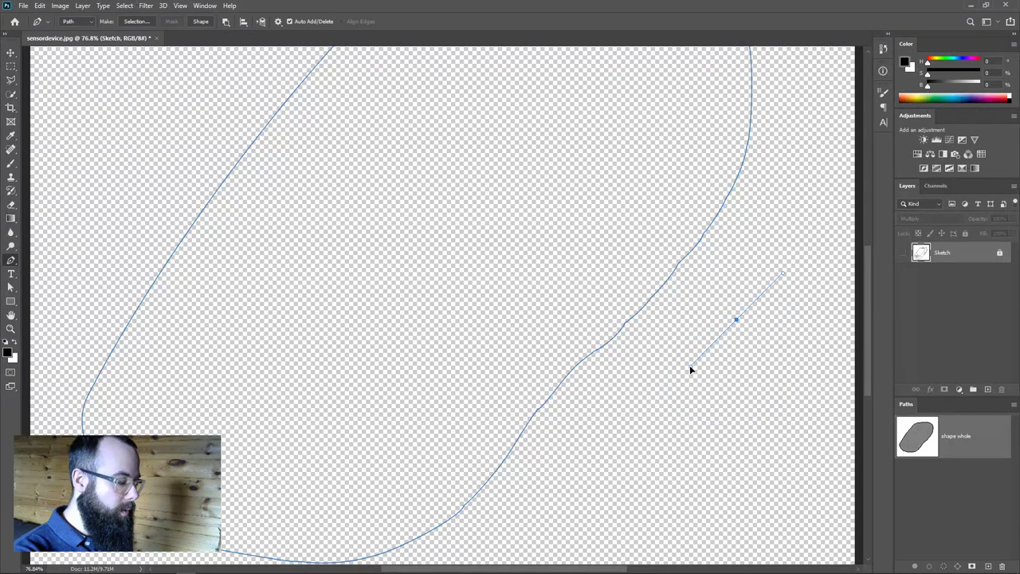
Draw a small closed oval inside the device outline and drag an anchor to widen it.
drag(668, 452, 757, 463)
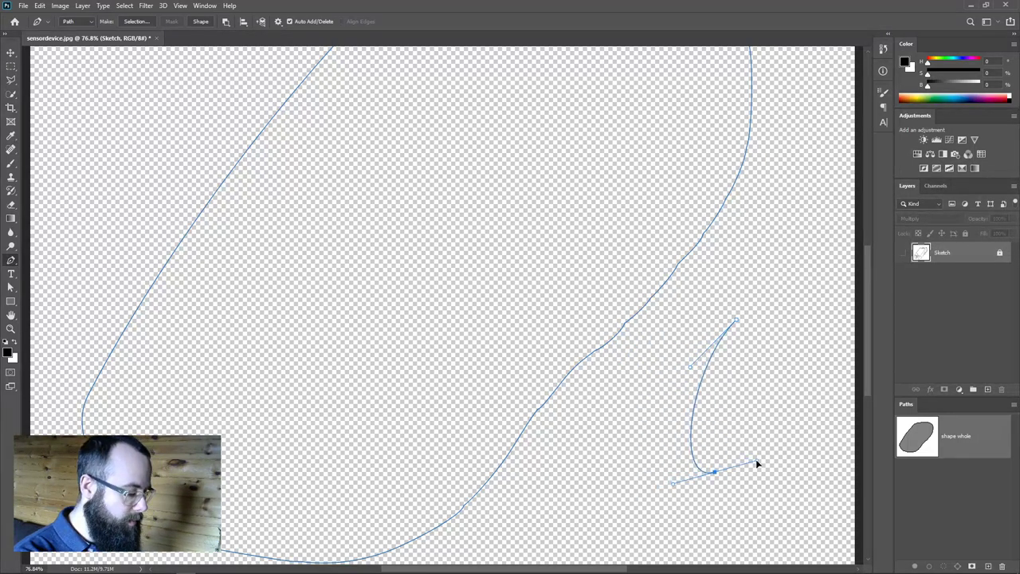
drag(737, 321, 685, 336)
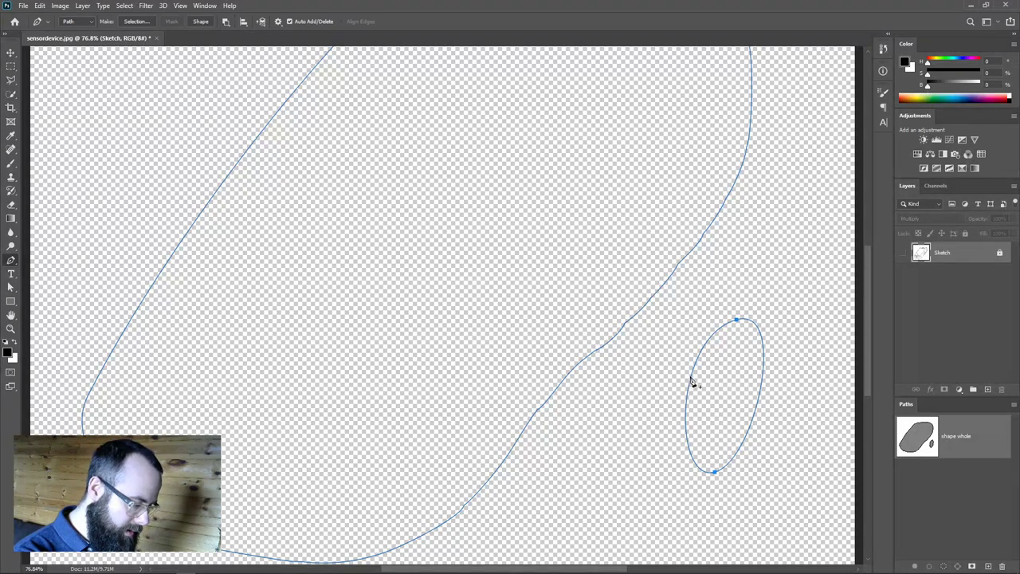
click(691, 380)
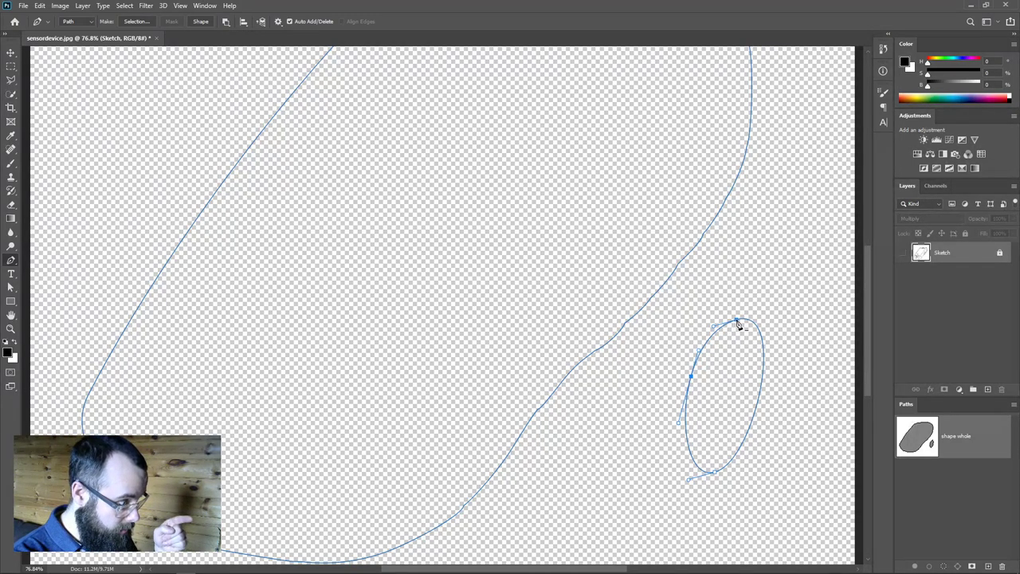
click(738, 324)
click(738, 324)
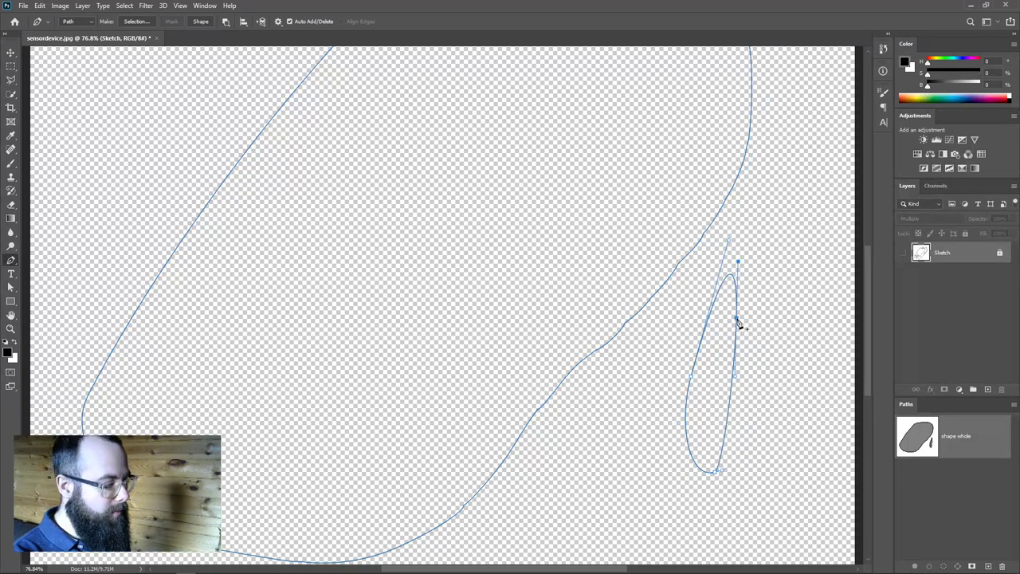
key(a)
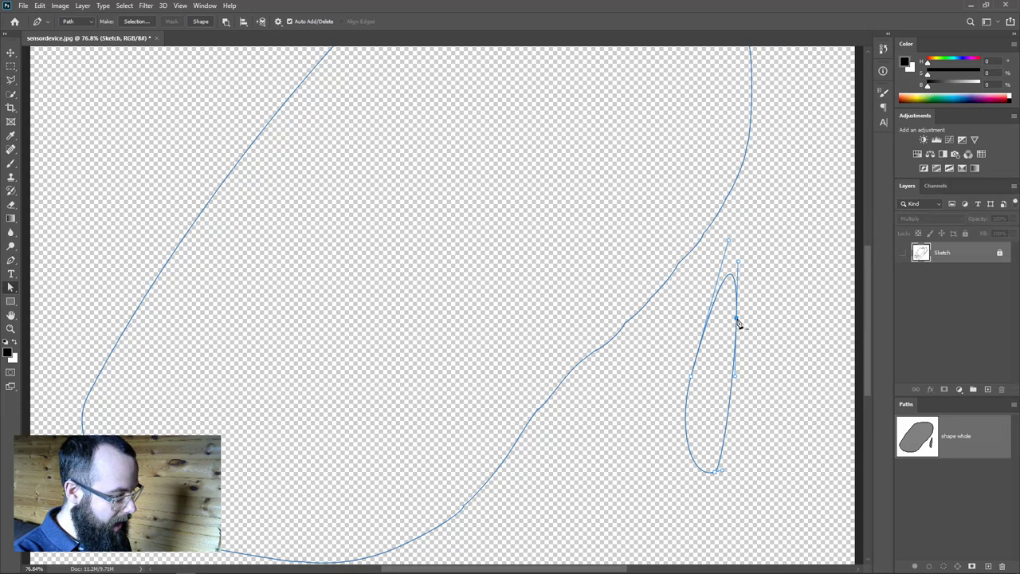
drag(737, 321, 780, 358)
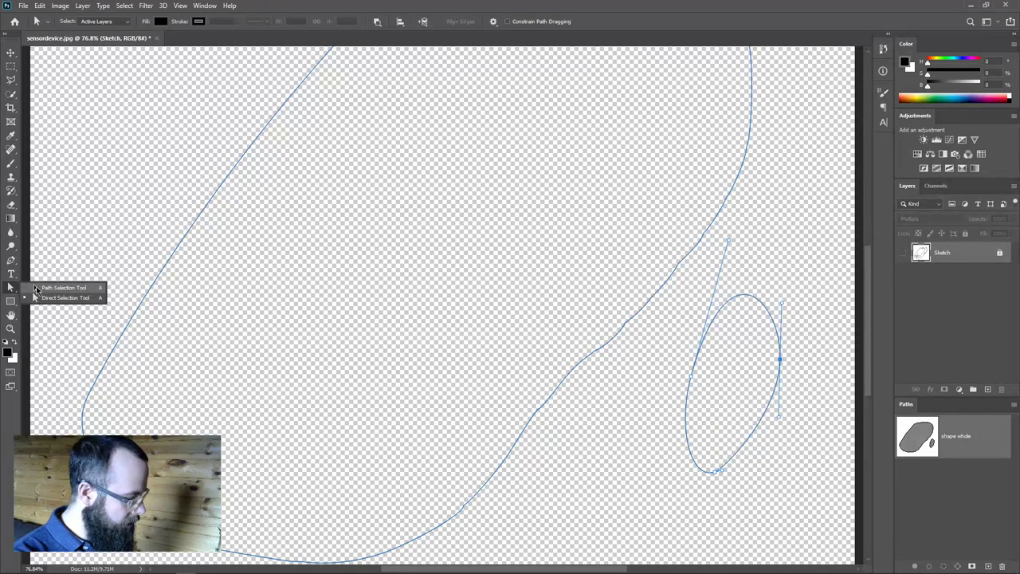
Move and reshape the oval with Direct Selection, delete it, and add a new empty layer.
drag(692, 377, 659, 395)
right_click(11, 287)
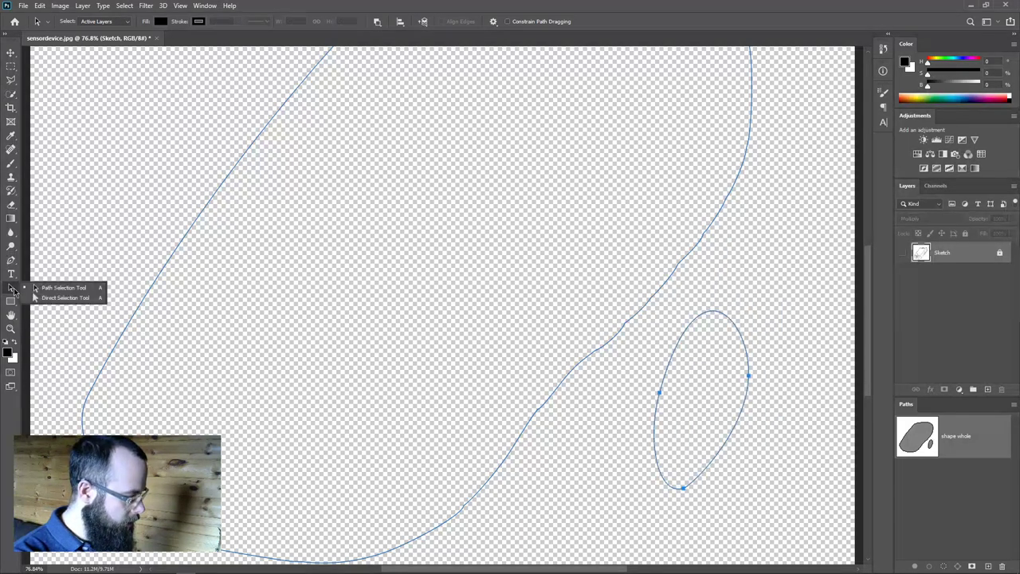
click(56, 299)
click(659, 395)
drag(697, 256, 687, 364)
key(Delete)
key(Delete)
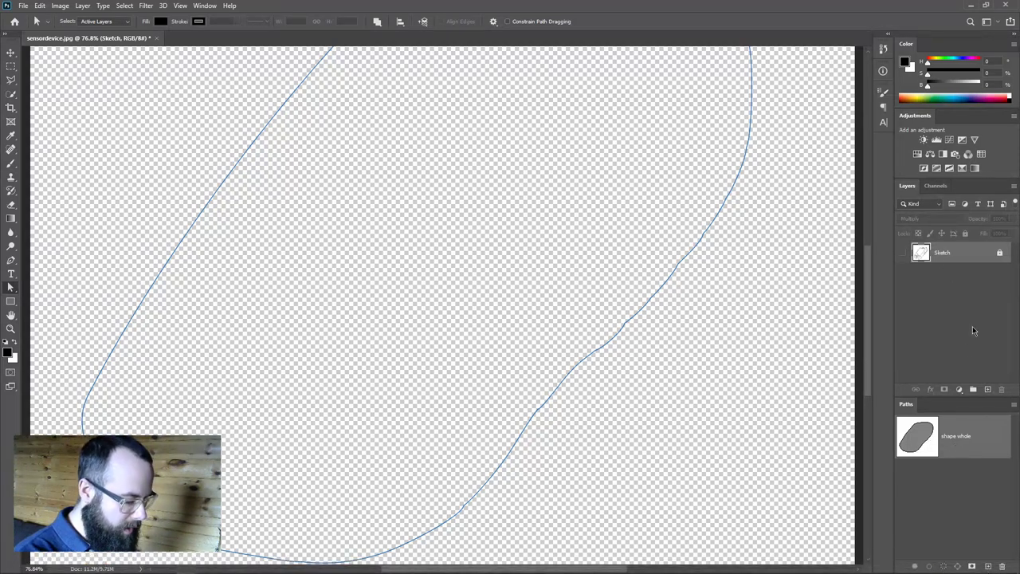
click(988, 389)
Move the new layer below Sketch and rename it 'shape whole'.
drag(944, 253, 948, 289)
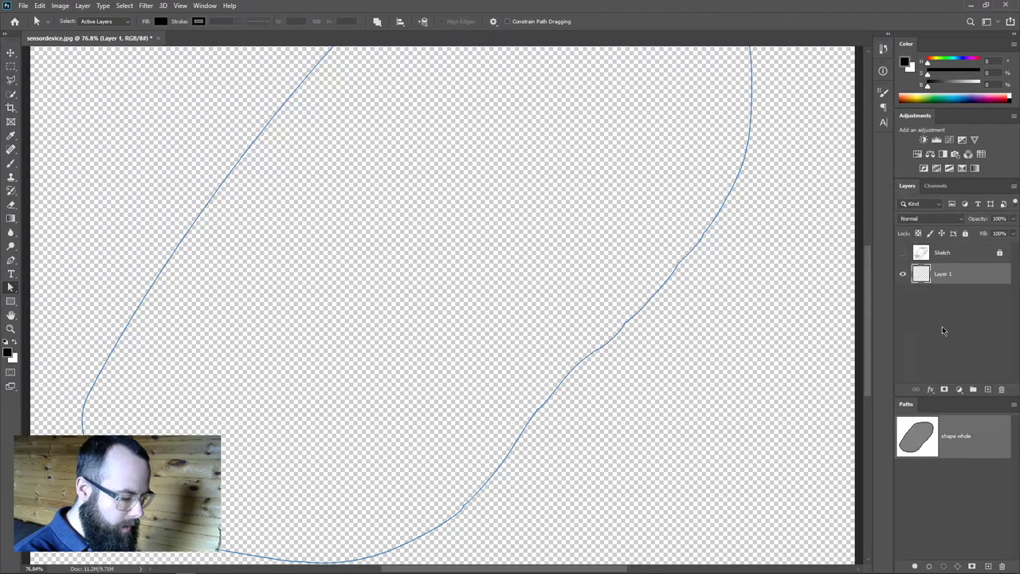
double_click(943, 273)
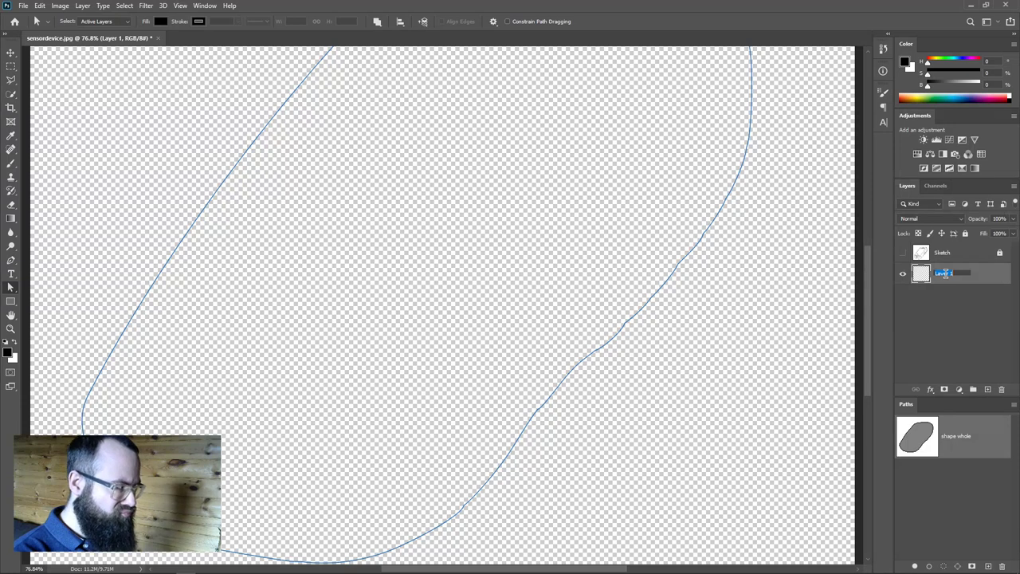
text(shape whole)
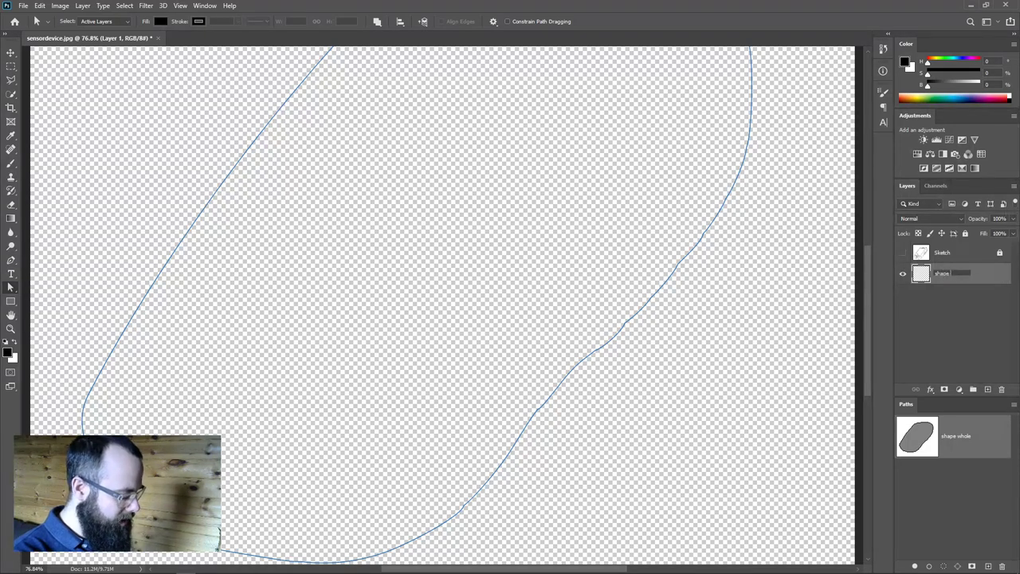
key(Return)
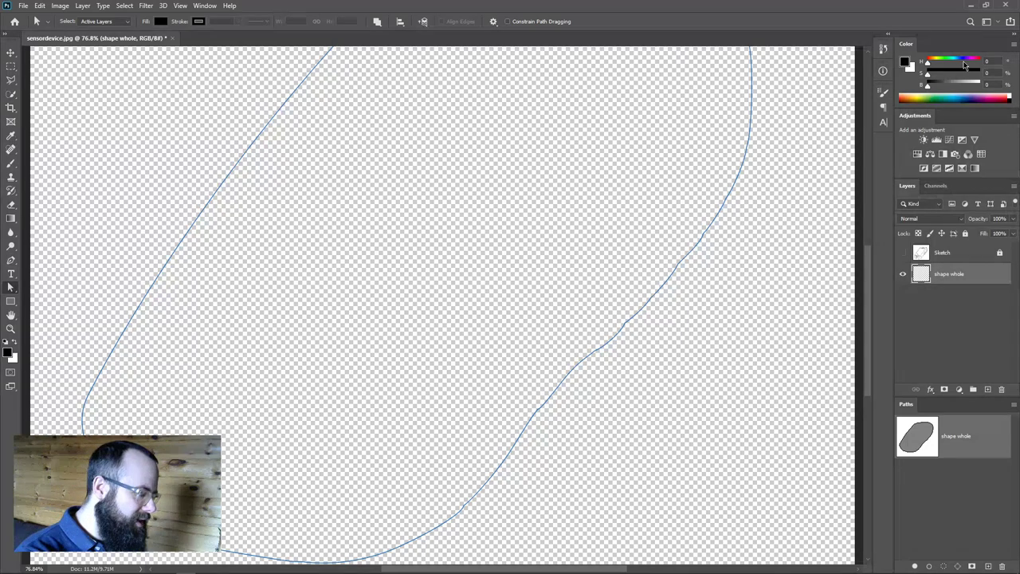
Switch the Color panel to the Grayscale slider, set 50% grey, and fill the layer with it.
click(1015, 45)
click(976, 80)
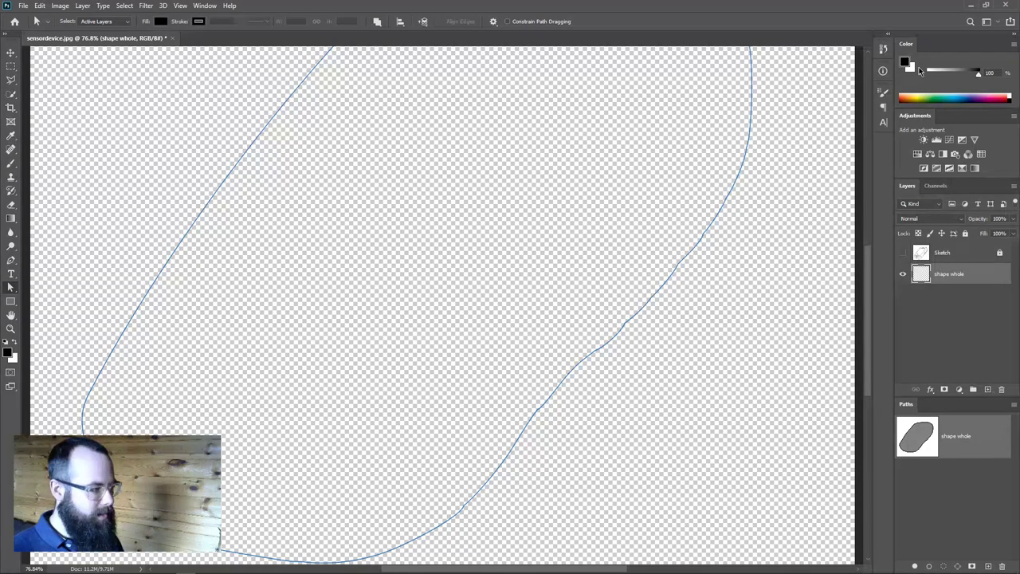
click(952, 73)
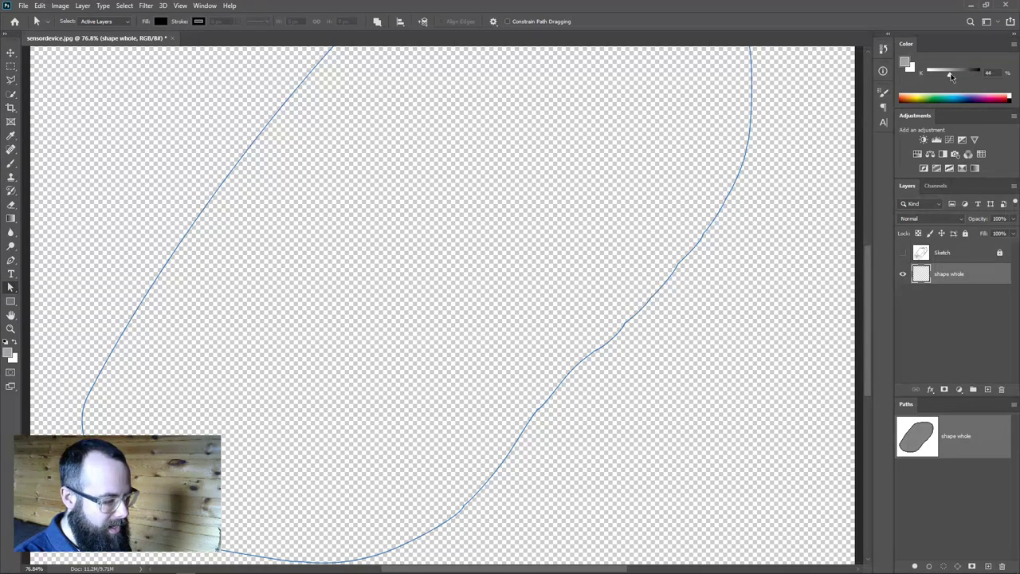
drag(951, 74, 956, 76)
click(1014, 44)
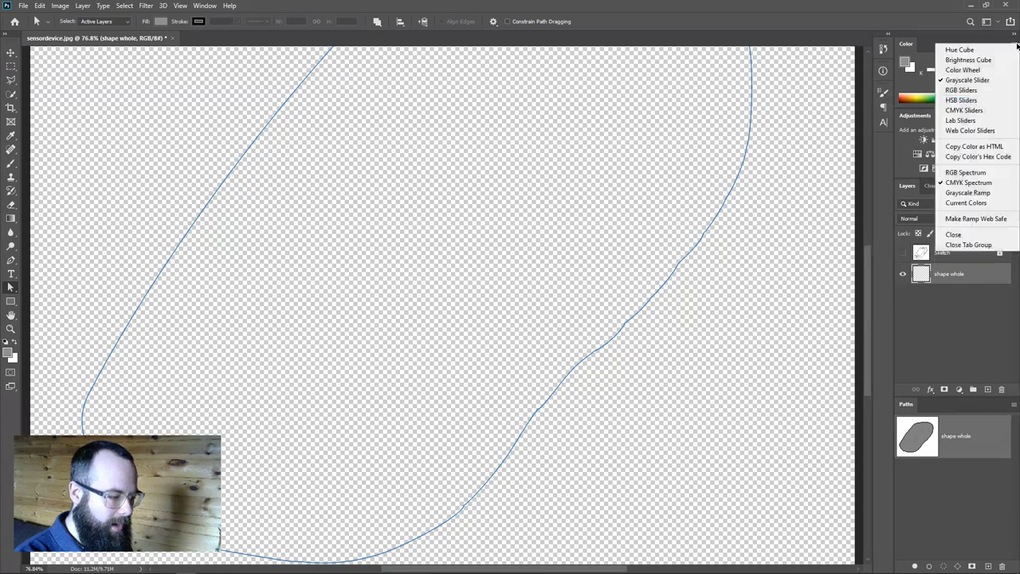
click(984, 85)
drag(954, 74, 953, 74)
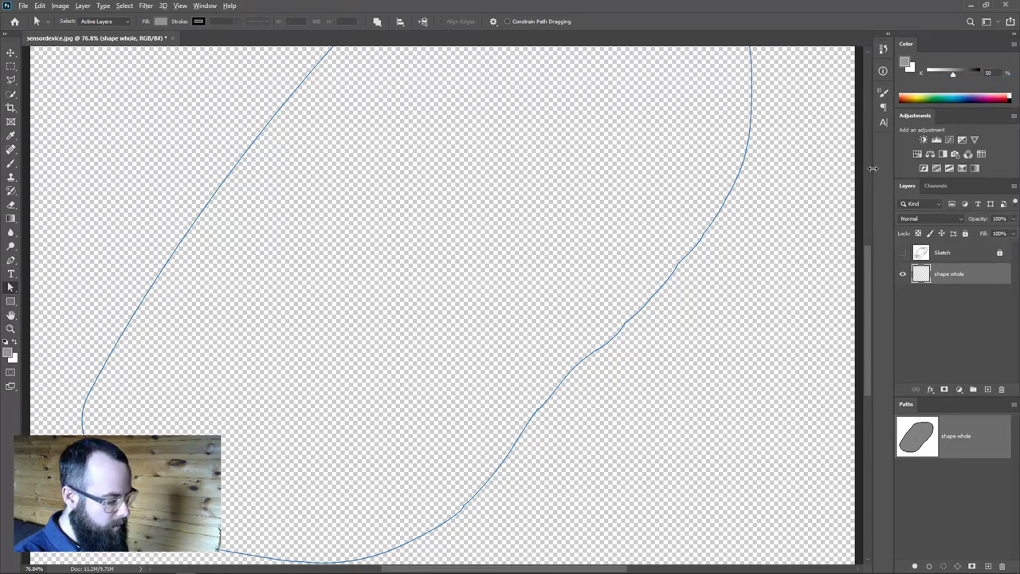
key(alt+BackSpace)
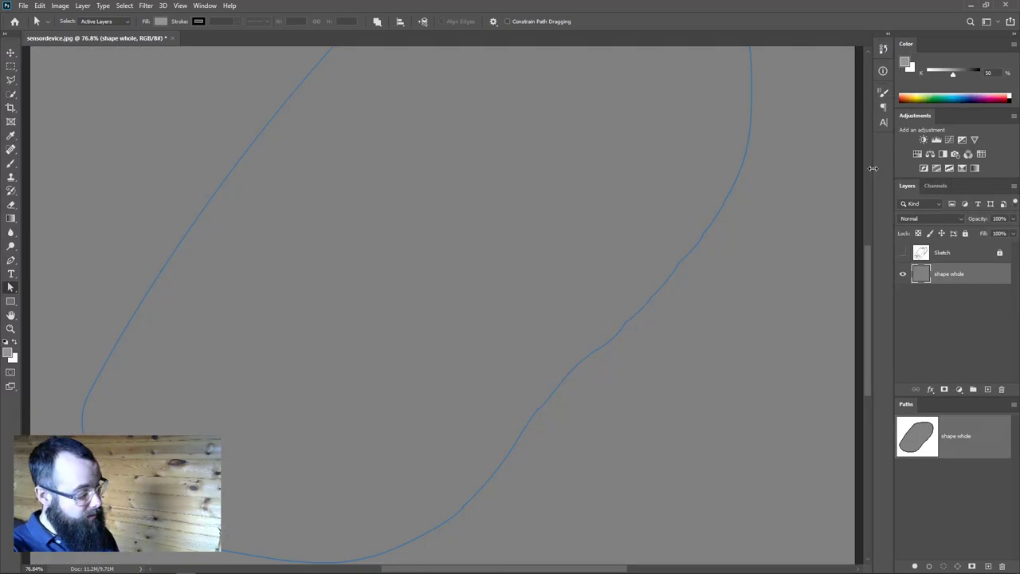
Switch to a large round brush and paint a hooked light grey stroke across the canvas.
key(b)
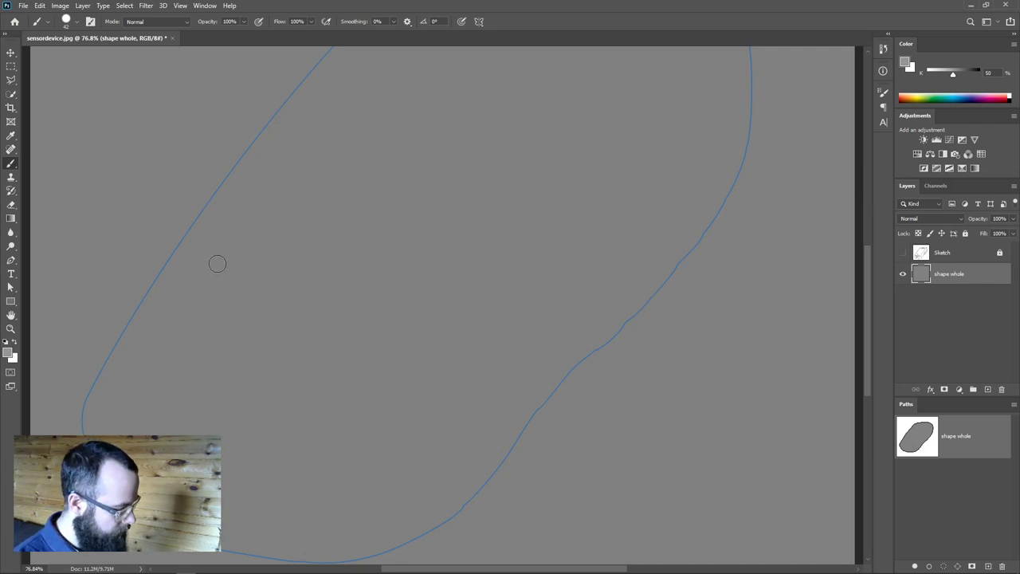
mouse_move(219, 266)
mouse_down()
mouse_move(269, 273)
mouse_move(244, 273)
mouse_up()
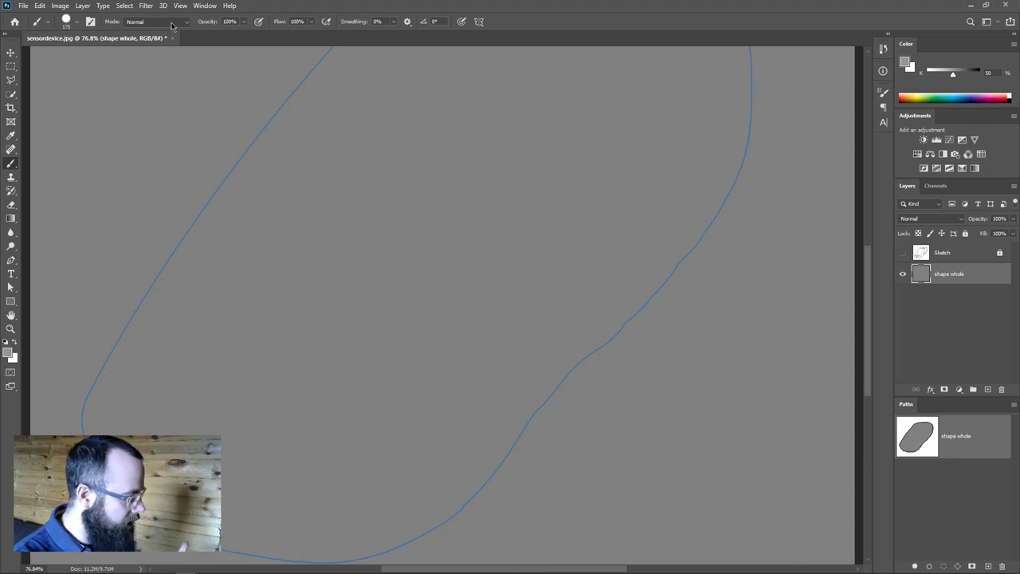
mouse_move(180, 136)
mouse_down()
mouse_move(135, 196)
mouse_move(189, 247)
mouse_move(421, 221)
mouse_move(557, 305)
mouse_up()
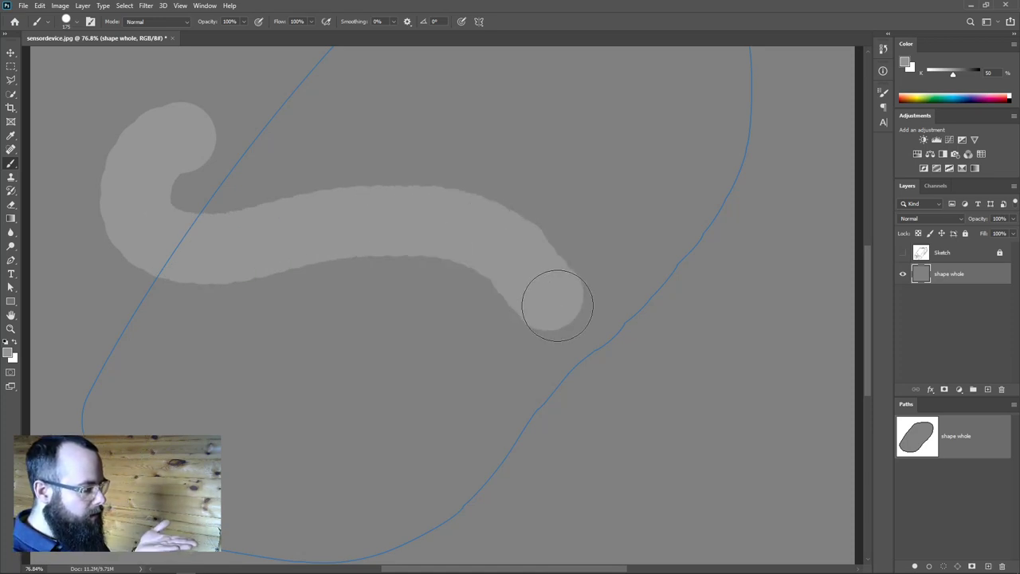
Paint a second grey band below the first stroke and a bulge along its top.
drag(495, 276, 355, 293)
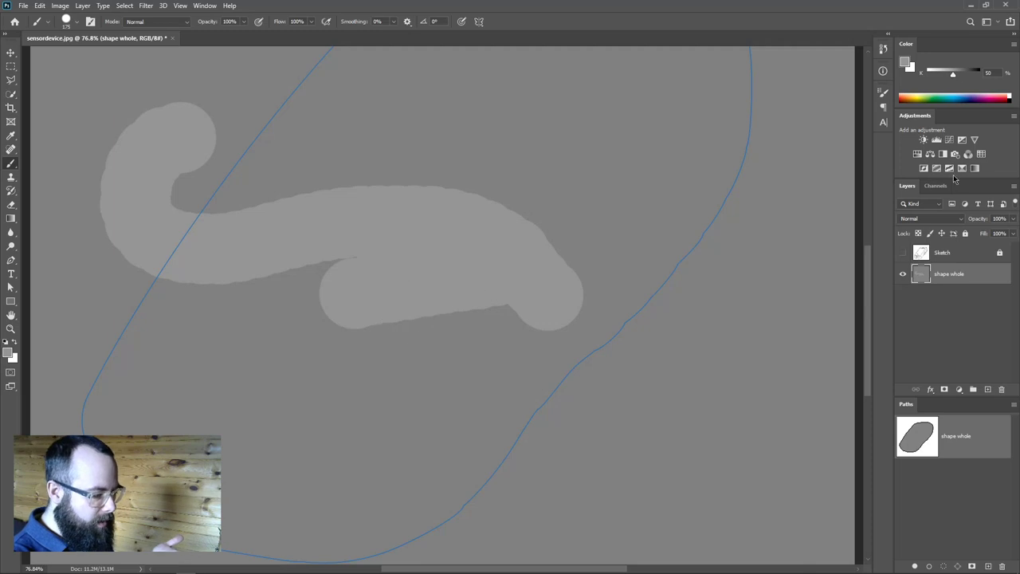
mouse_move(455, 173)
mouse_down()
mouse_move(355, 207)
mouse_move(463, 188)
mouse_move(355, 249)
mouse_up()
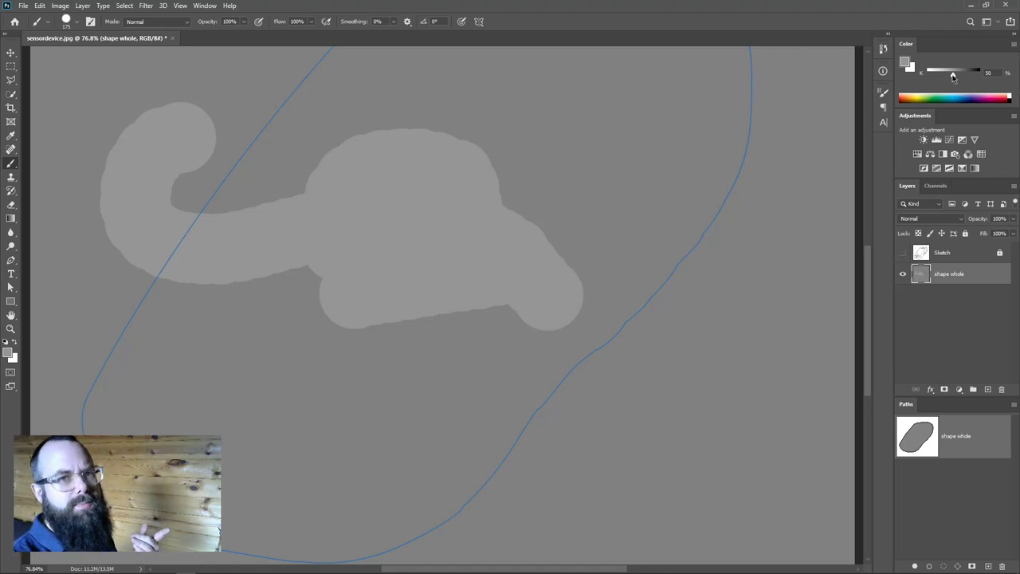
Set the foreground colour to HSB brightness 50 and fill the shape whole layer with it.
click(1012, 48)
click(985, 102)
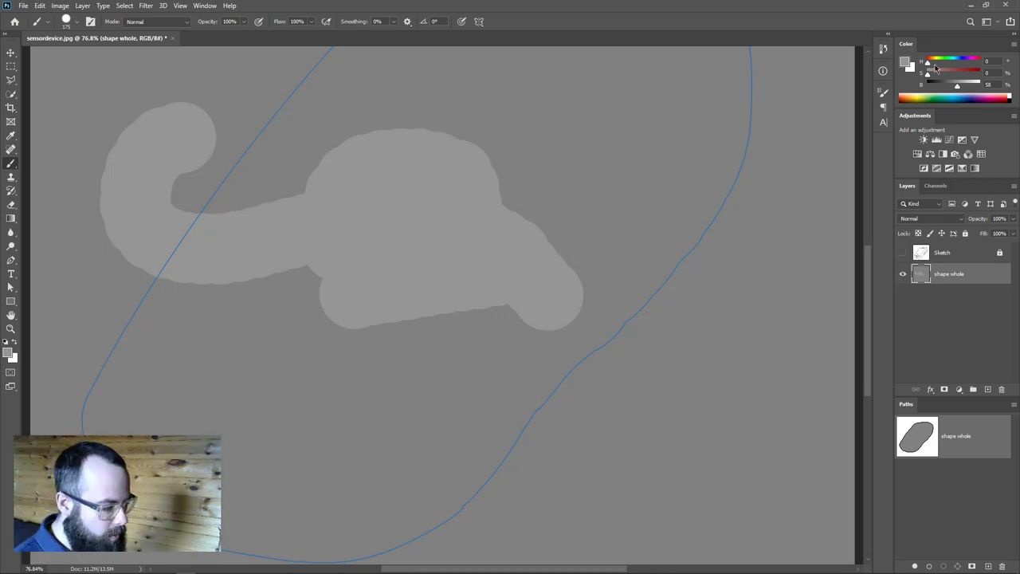
mouse_move(927, 73)
mouse_down()
mouse_move(948, 77)
mouse_move(908, 79)
mouse_up()
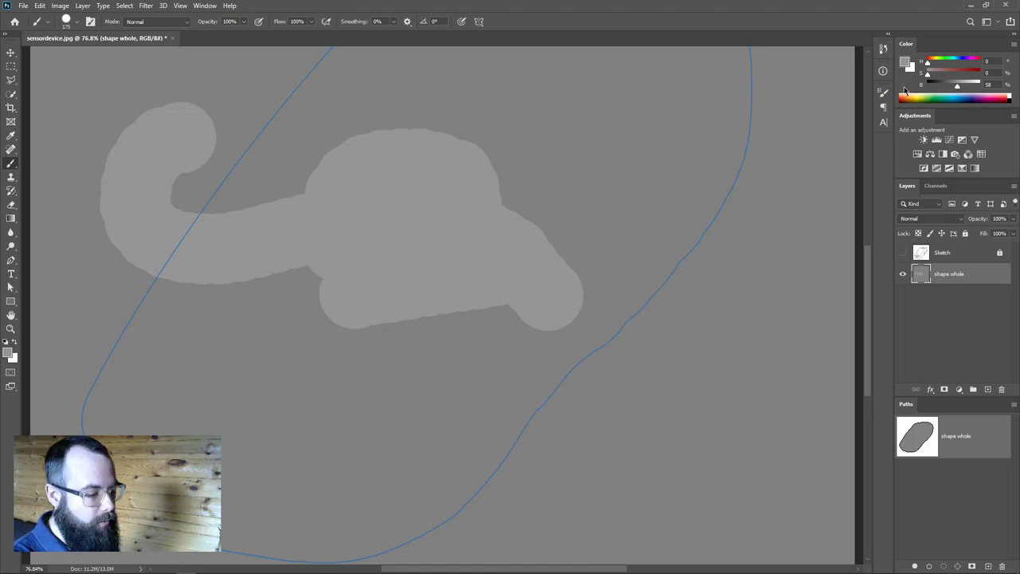
drag(957, 88, 953, 88)
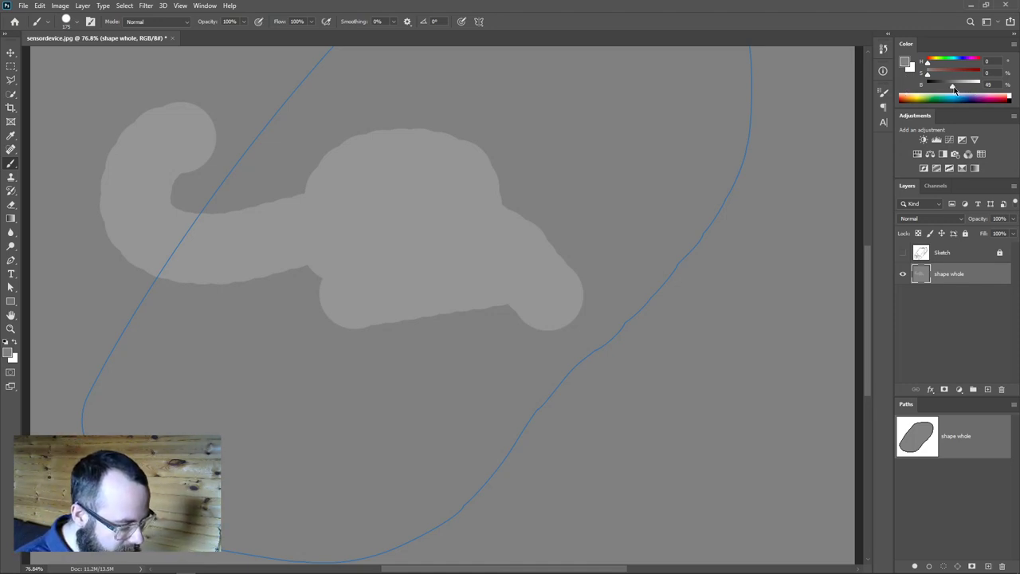
click(990, 84)
text(50)
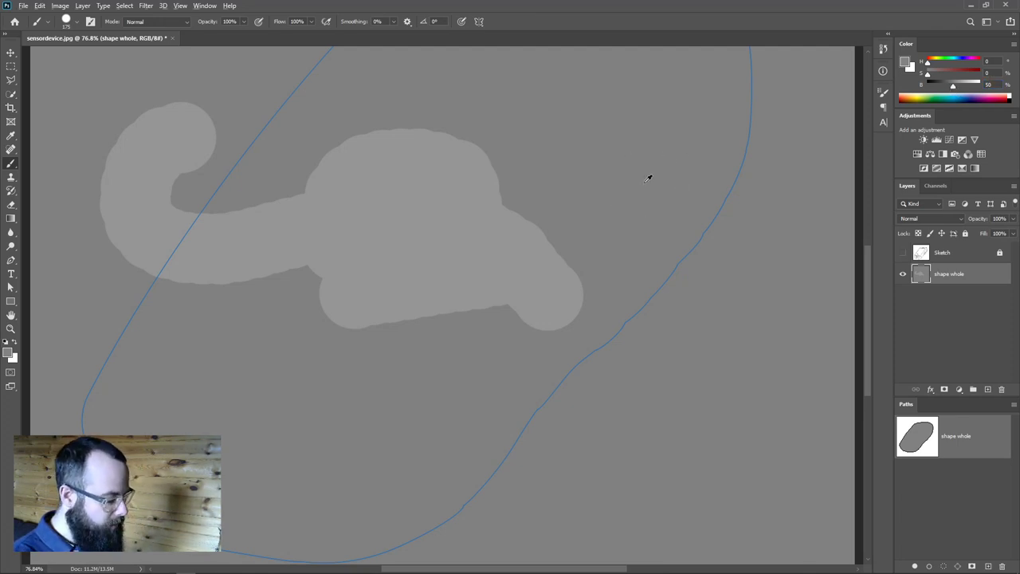
key(alt+BackSpace)
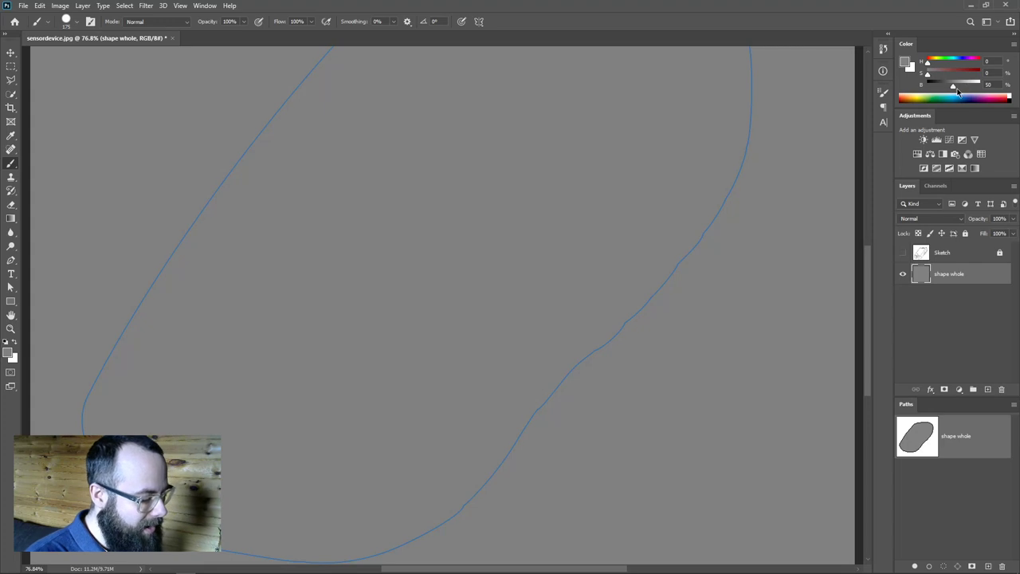
Select the entire canvas and reselect the shape whole layer.
key(Delete)
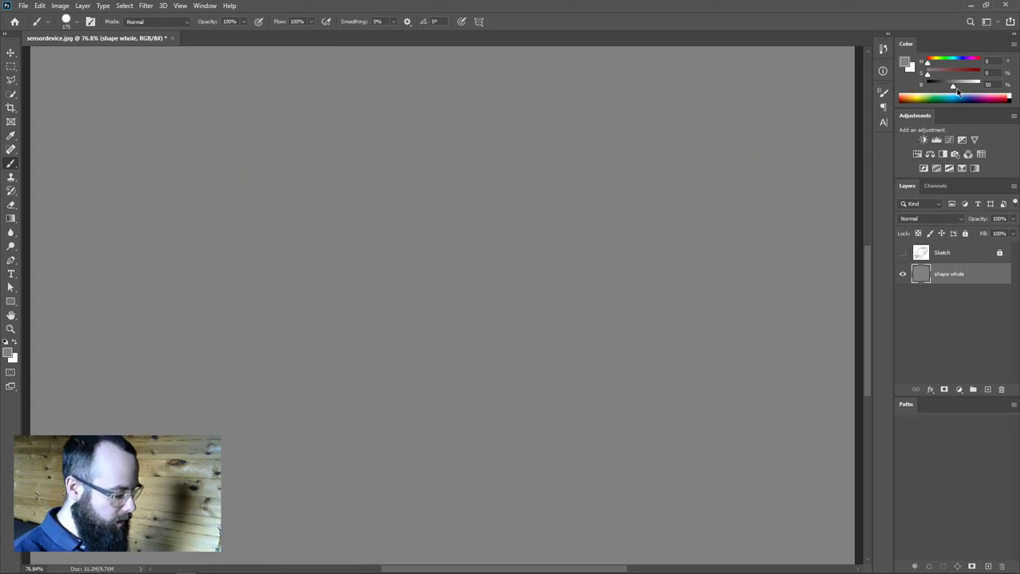
key(ctrl+z)
key(ctrl+a)
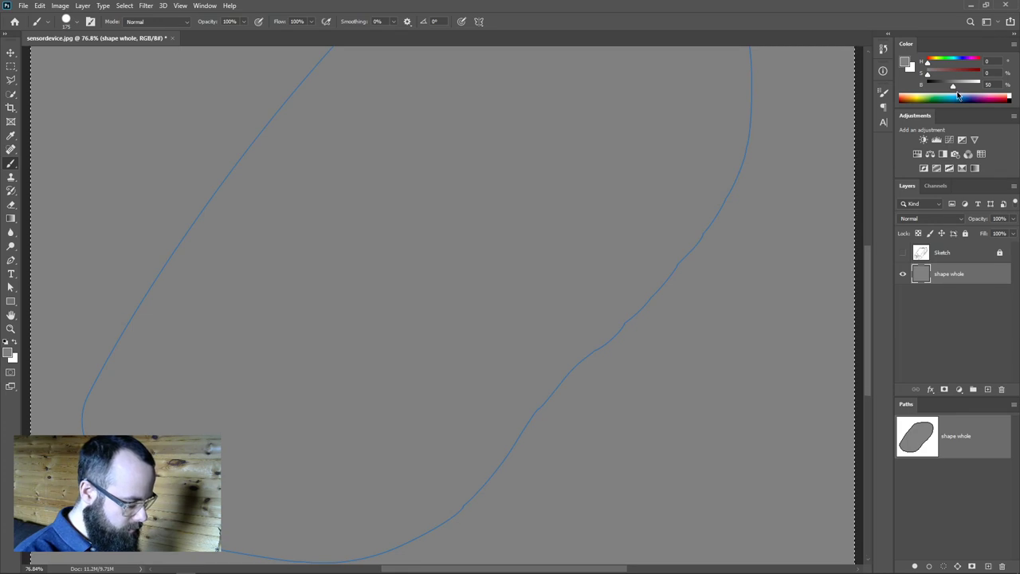
drag(924, 275, 926, 279)
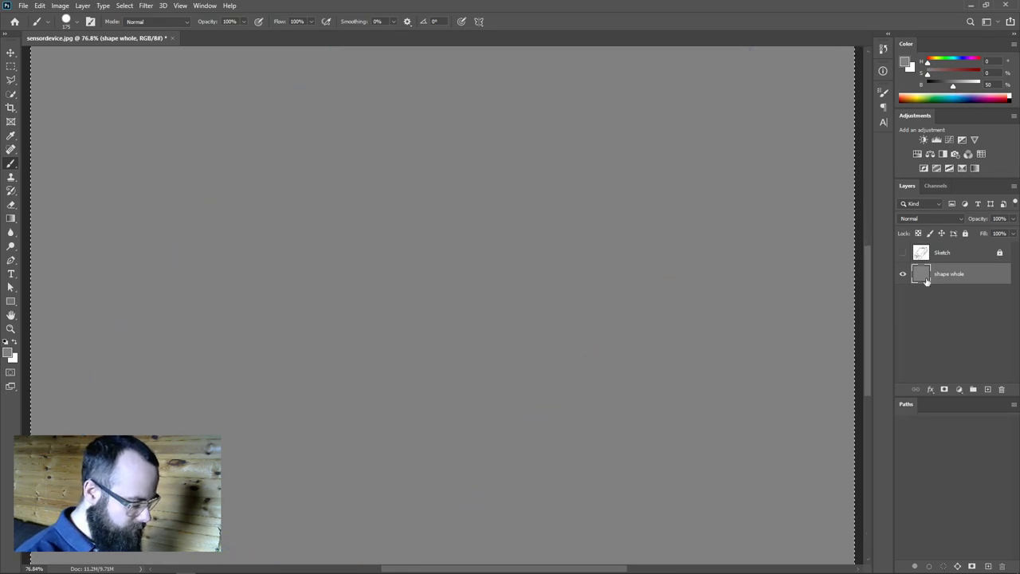
click(944, 307)
click(926, 489)
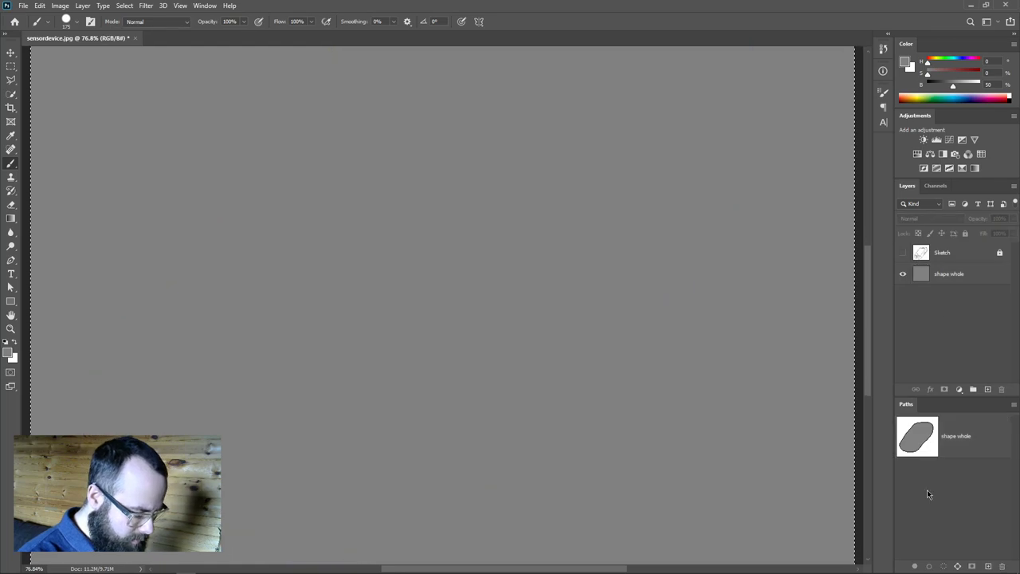
click(925, 275)
Delete the grey from the shape whole layer, show its path outline, and reselect the layer.
key(Delete)
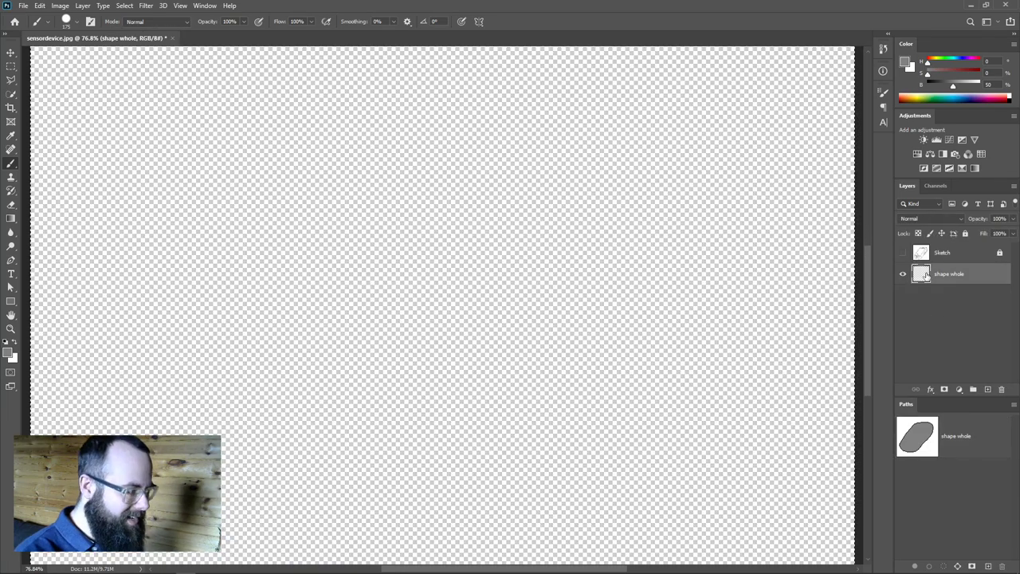
click(924, 334)
click(916, 438)
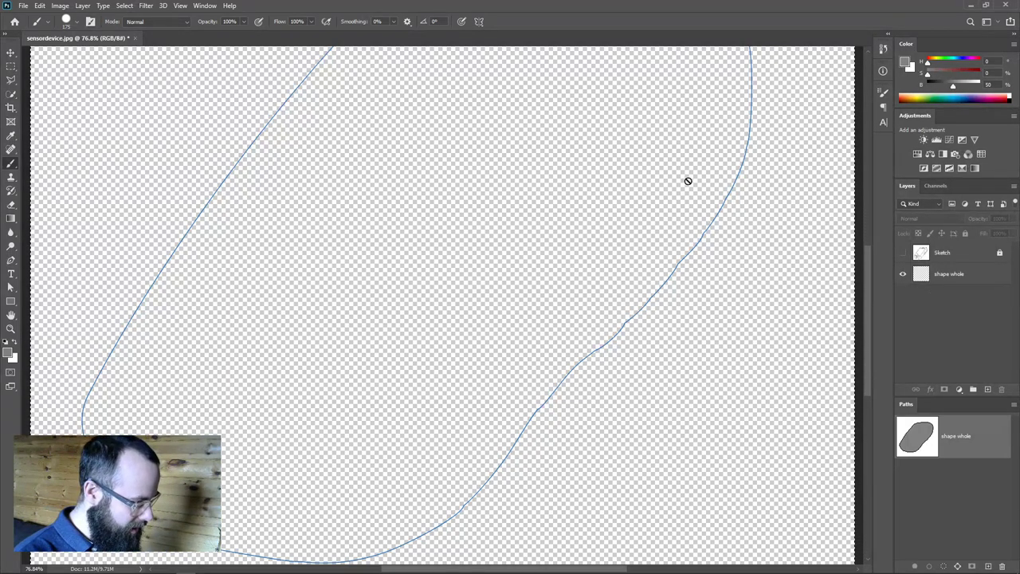
click(924, 276)
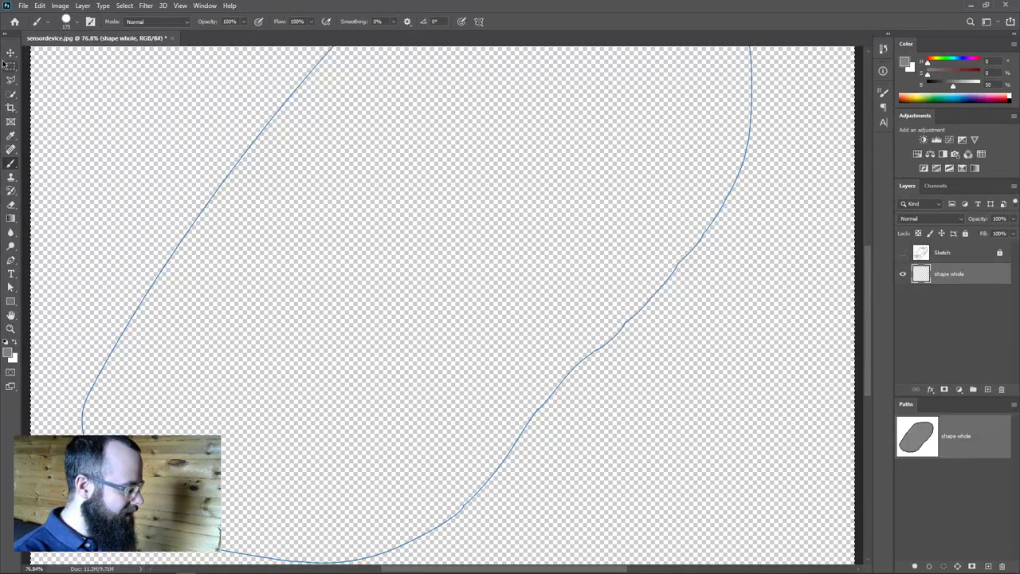
Set the shape whole path's operation to Exclude Overlapping Shapes and reselect the path.
click(11, 286)
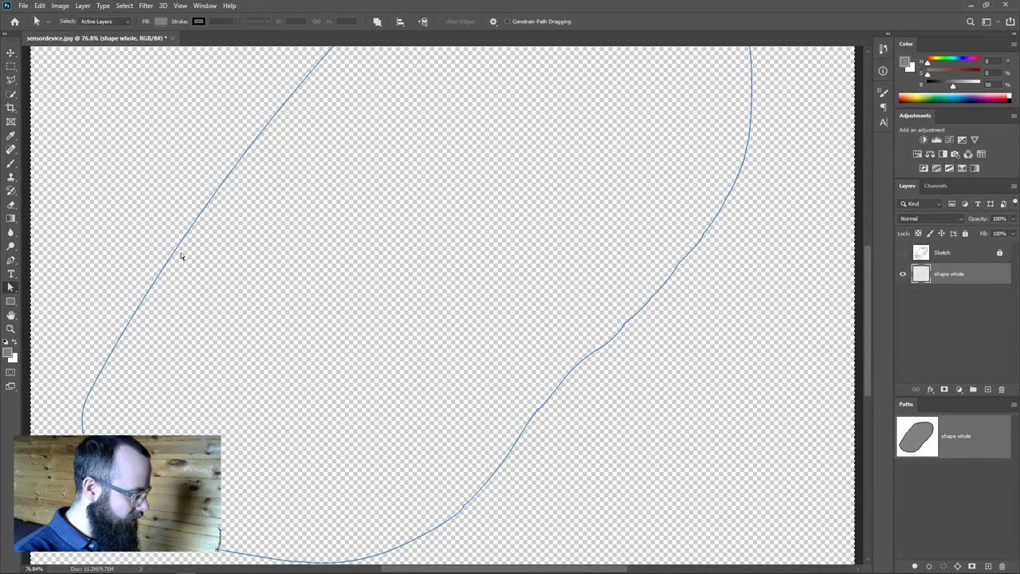
click(376, 20)
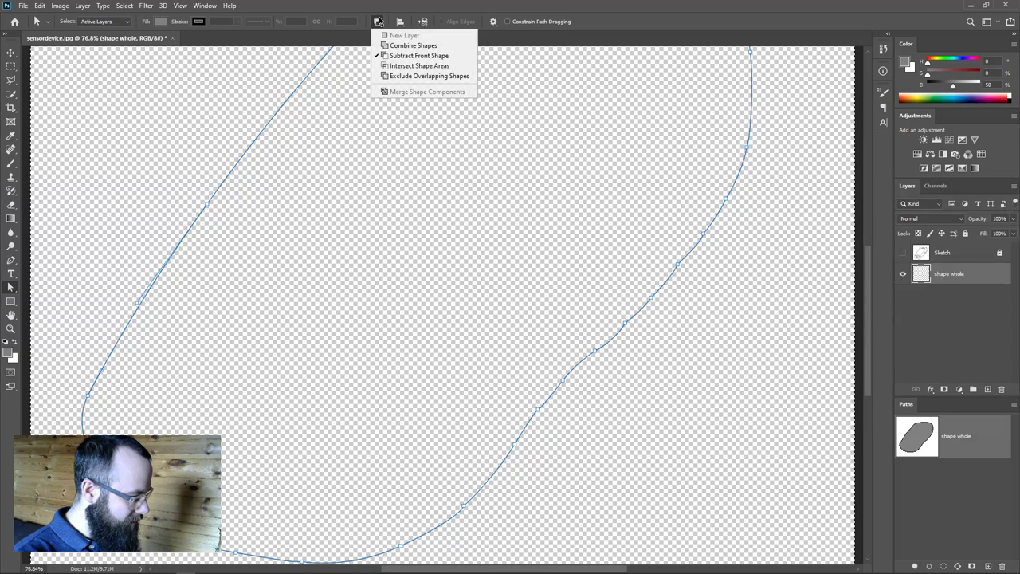
click(396, 76)
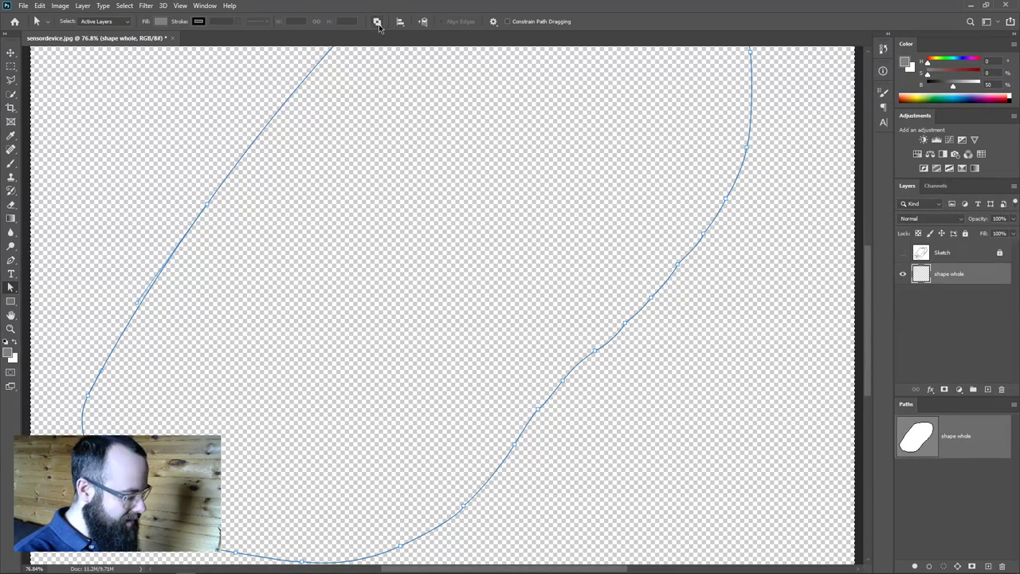
click(378, 22)
click(391, 76)
click(937, 502)
click(924, 441)
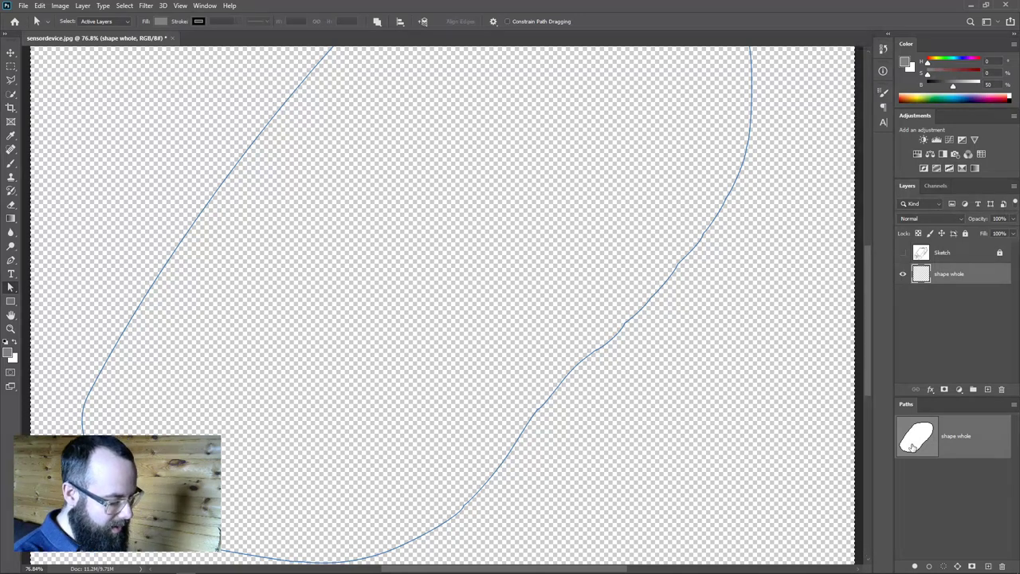
key(v)
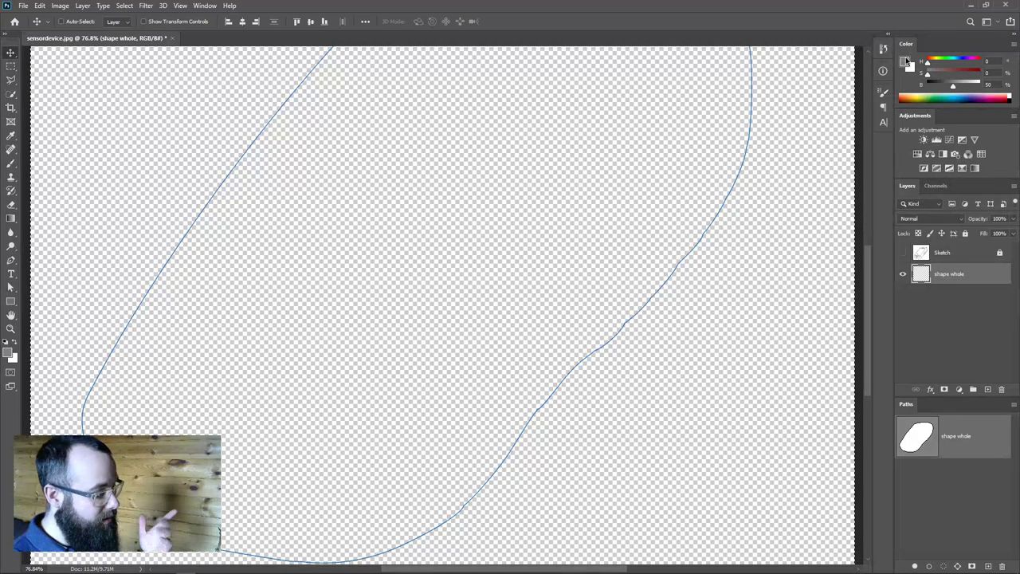
Fill the shape whole path with the foreground grey, deselect it, and zoom out on the silhouette.
click(914, 567)
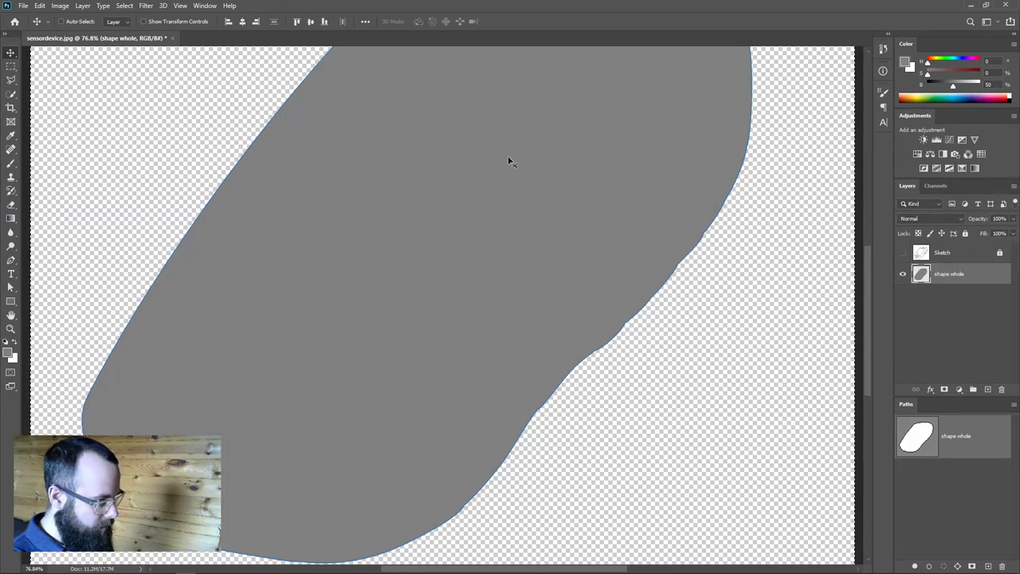
click(946, 498)
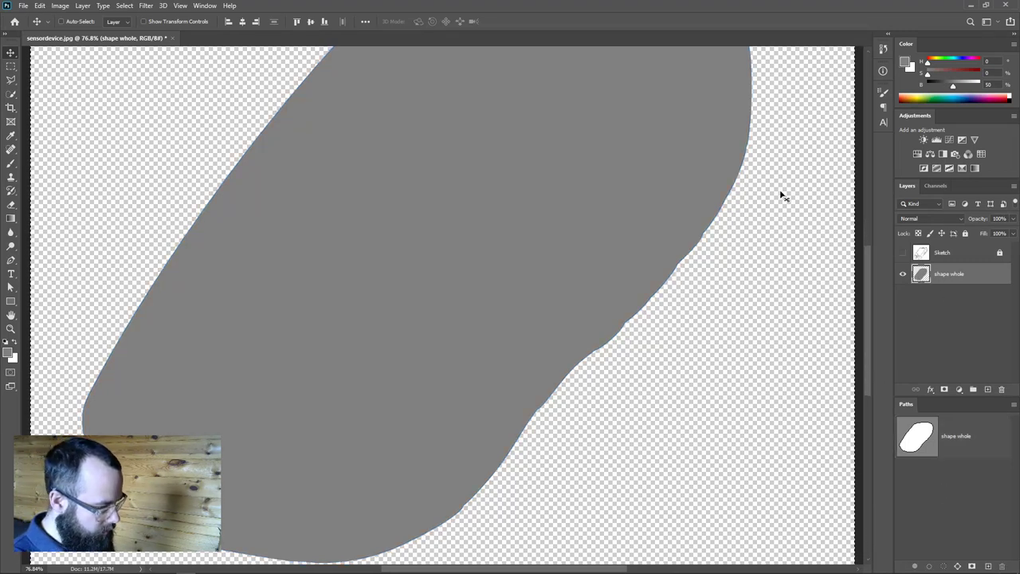
click(902, 254)
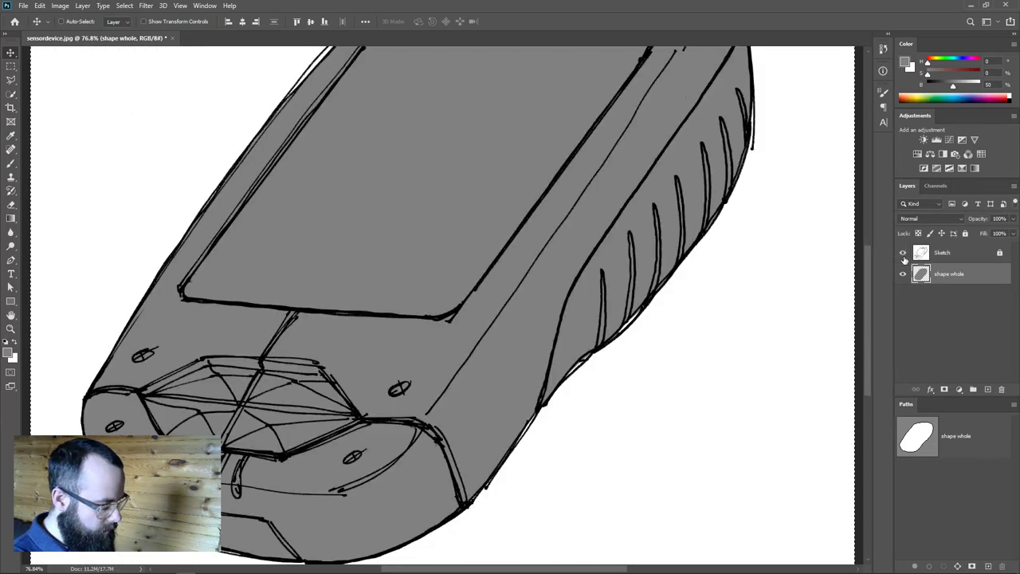
click(903, 253)
scroll(660, 318, down, 1)
scroll(645, 308, down, 2)
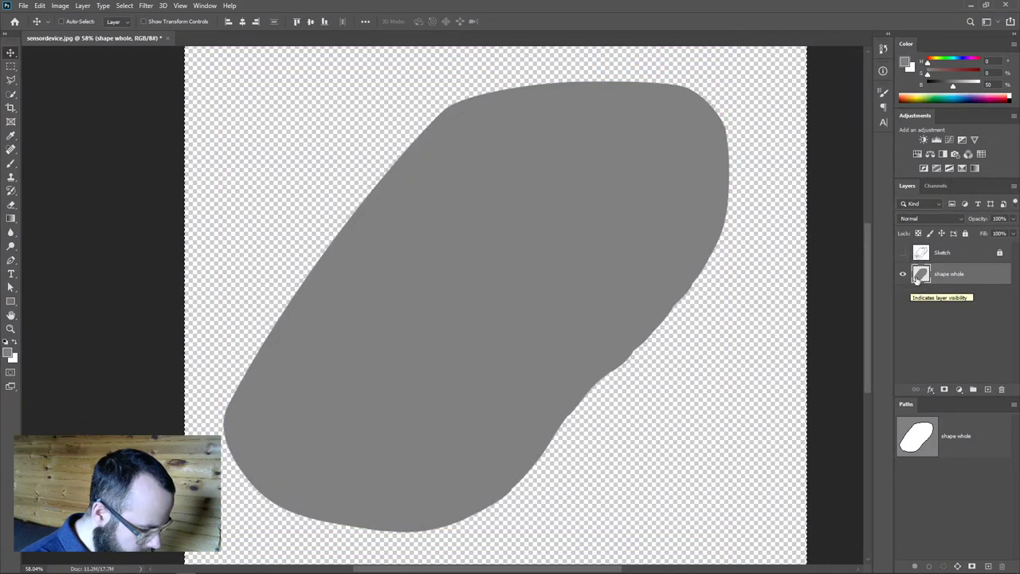
Create a new empty path for the front surface and turn the Sketch layer back on.
click(924, 437)
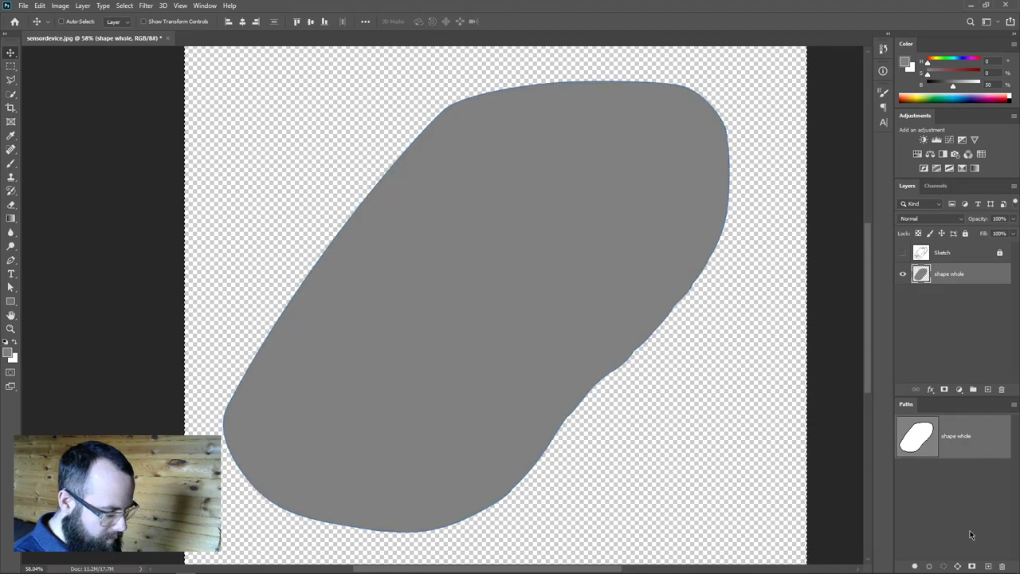
click(986, 566)
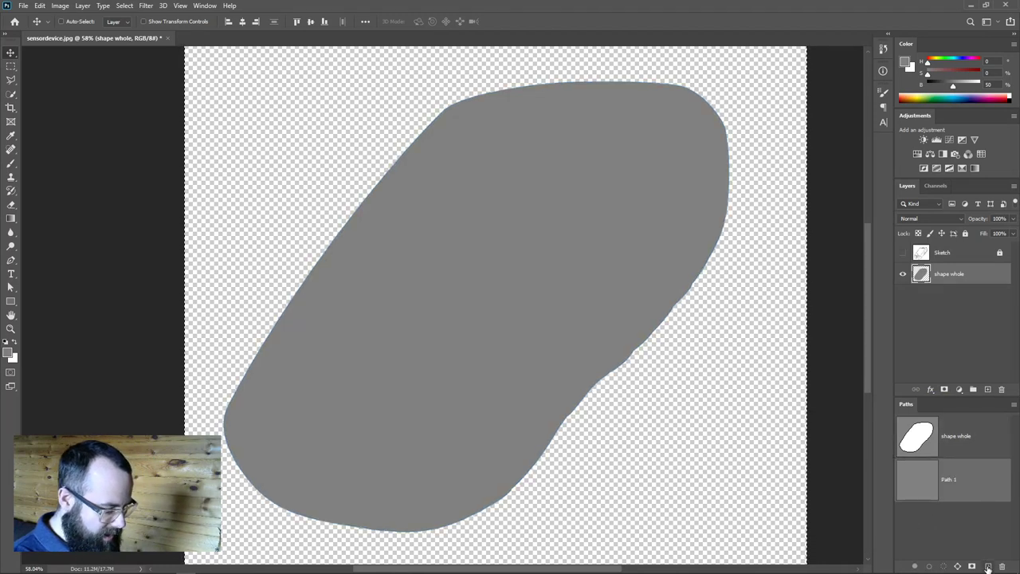
click(902, 252)
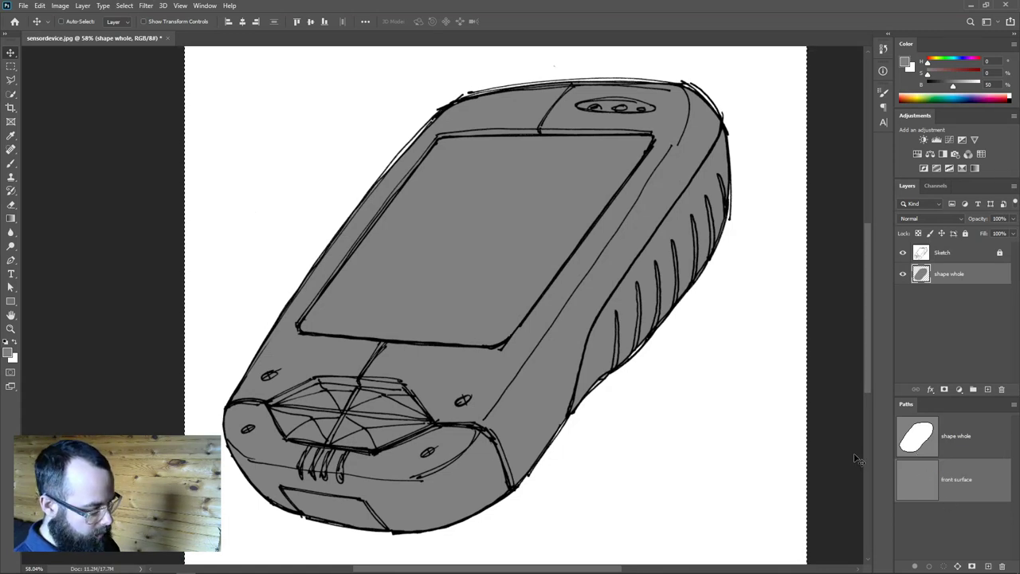
Unlock the Sketch layer and fade it to 38% opacity in Multiply over the grey shape.
key(p)
scroll(223, 436, up, 4)
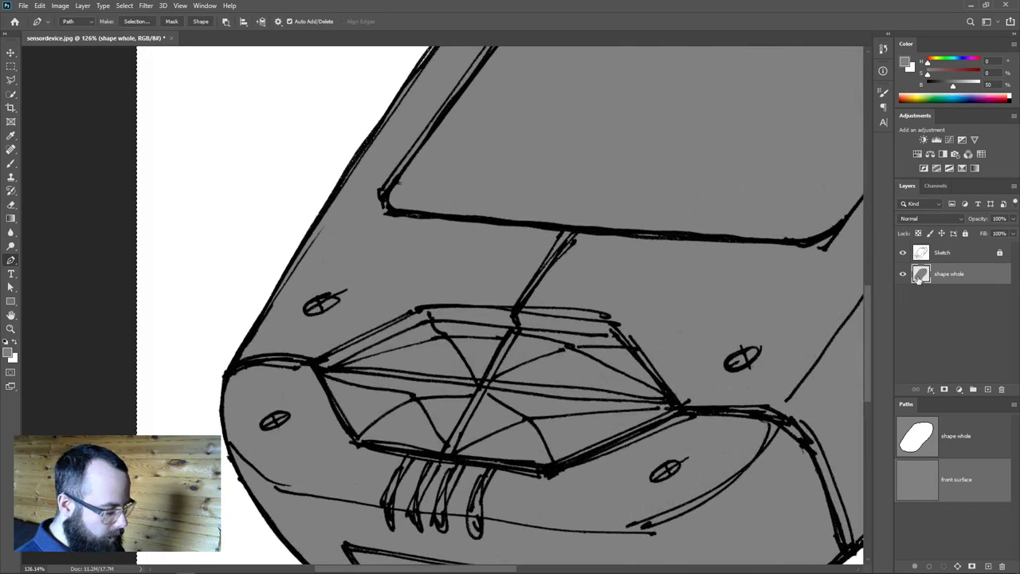
click(925, 255)
click(964, 234)
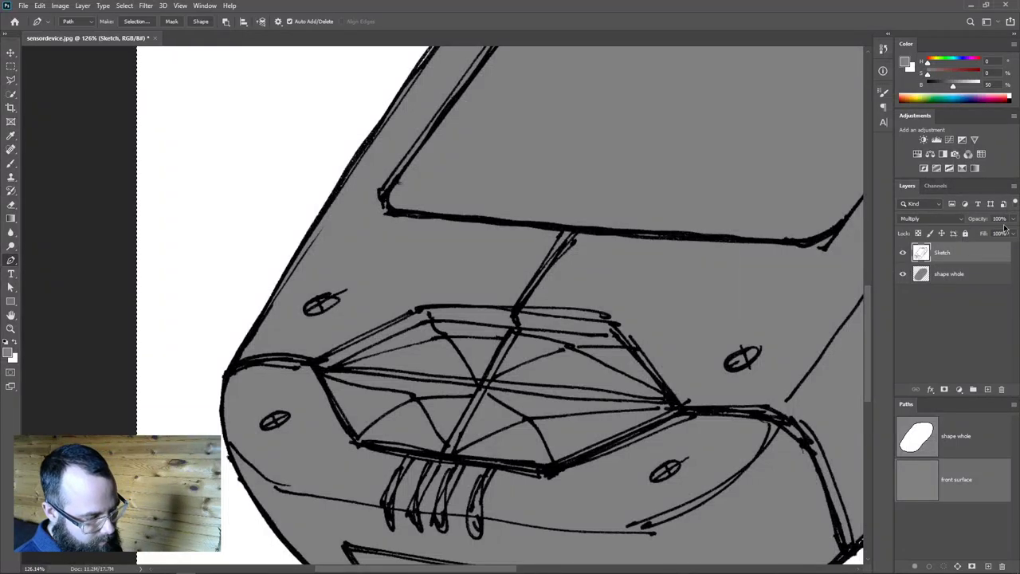
drag(1002, 234, 976, 234)
click(903, 253)
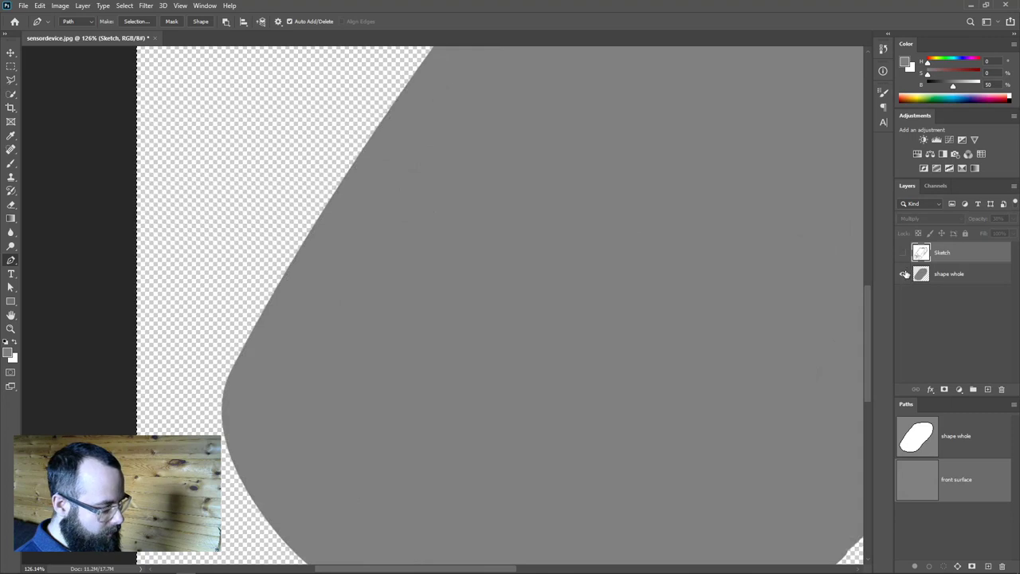
click(902, 253)
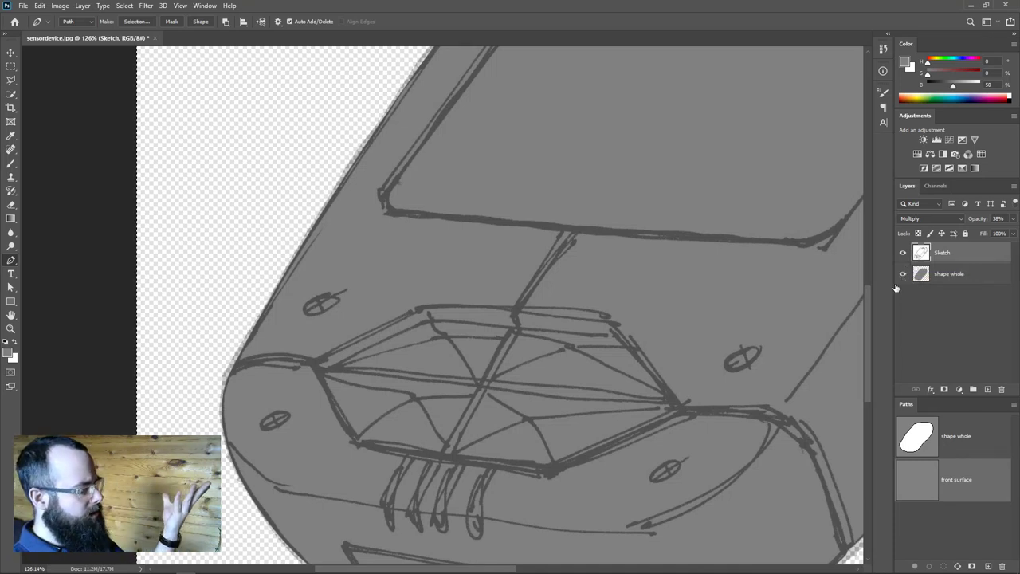
scroll(245, 391, up, 4)
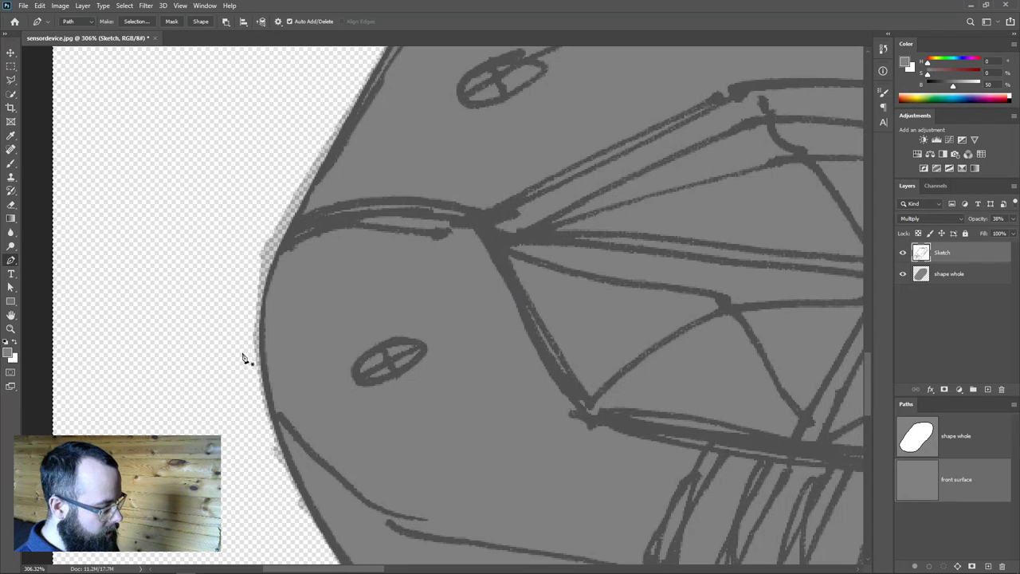
Zoom in on the device's left edge and place the front surface path's first smooth anchor.
scroll(279, 351, up, 1)
scroll(281, 350, down, 2)
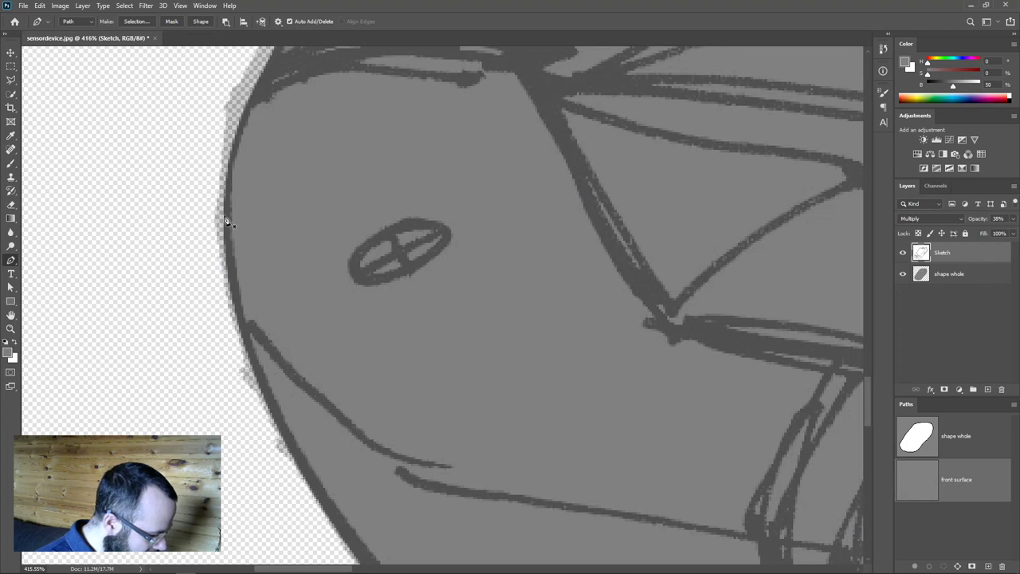
scroll(225, 217, up, 3)
scroll(277, 217, up, 2)
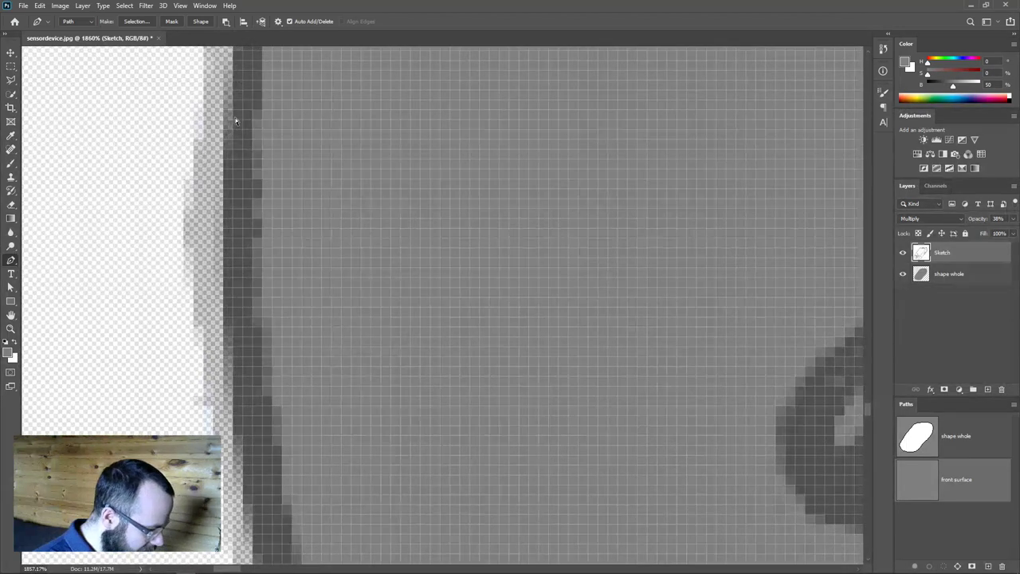
click(903, 254)
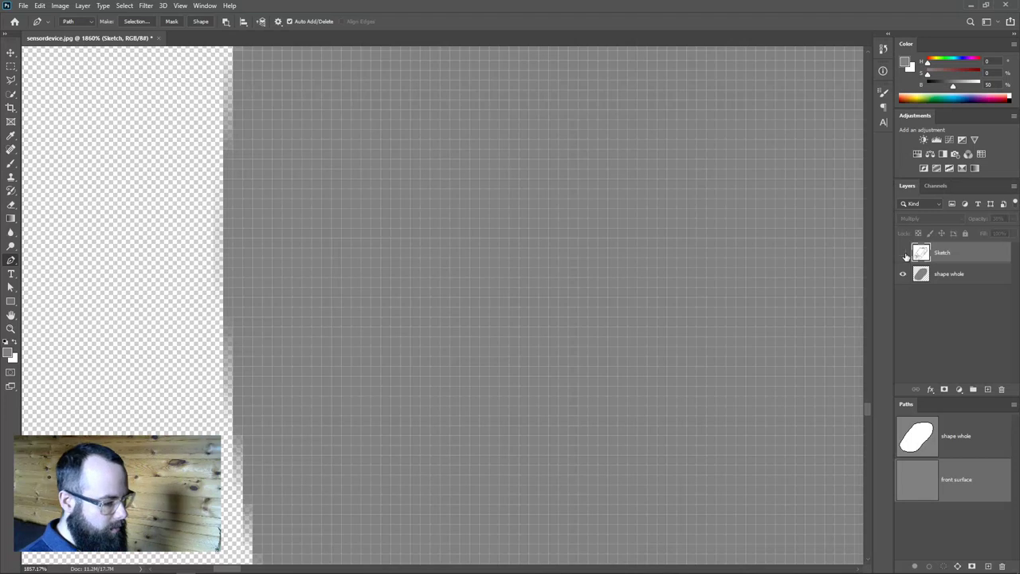
click(904, 253)
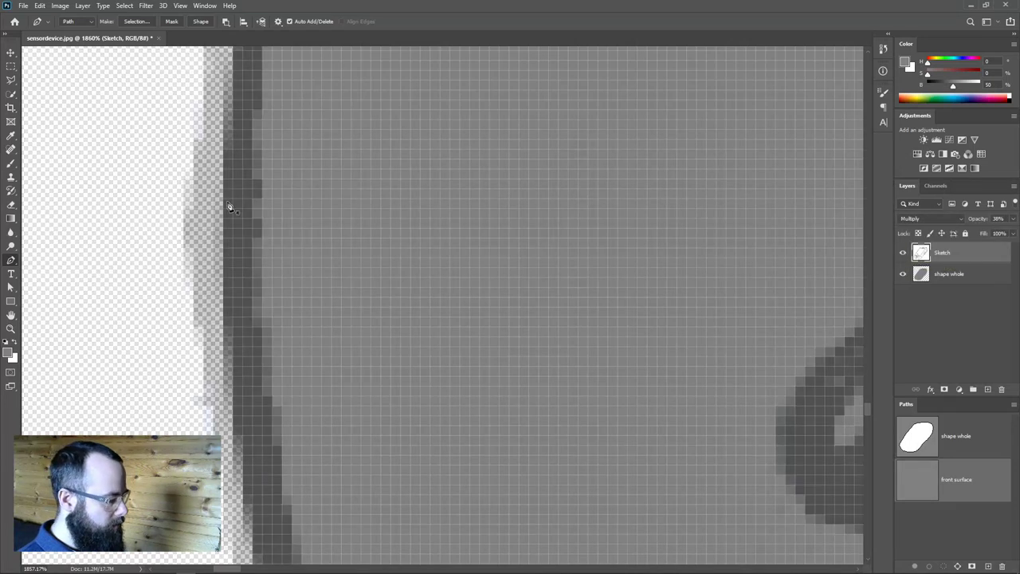
drag(224, 201, 222, 456)
scroll(467, 436, down, 5)
scroll(518, 292, up, 2)
scroll(487, 284, down, 5)
scroll(526, 284, up, 3)
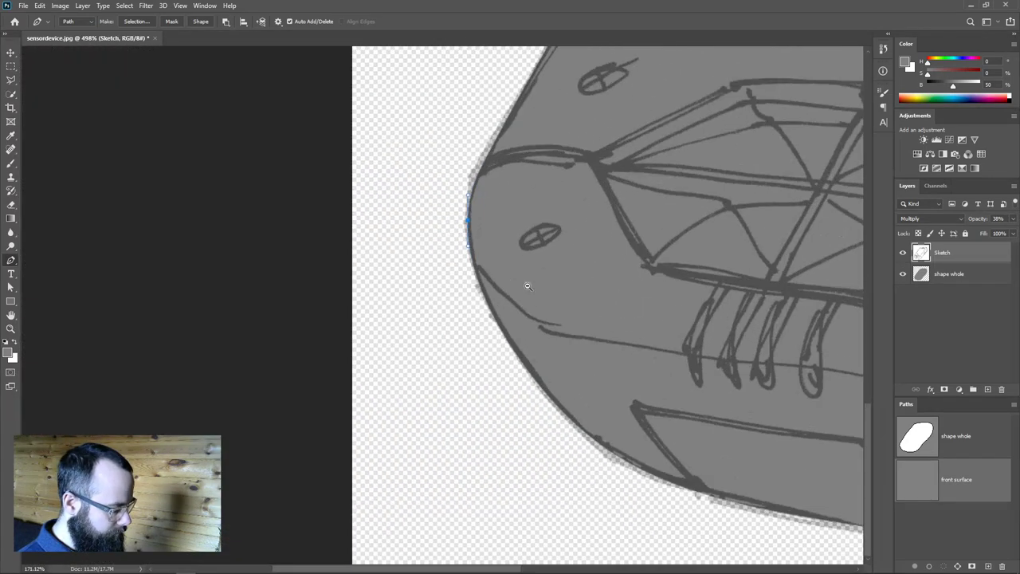
Trace the front surface's lower edge and curve the path up around the right front corner.
drag(451, 337, 587, 361)
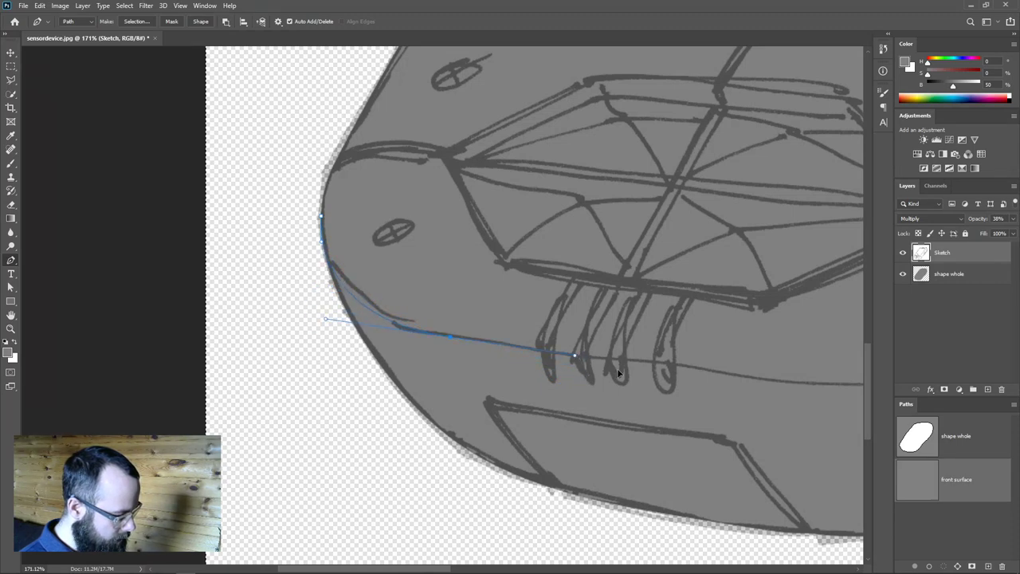
drag(573, 356, 414, 353)
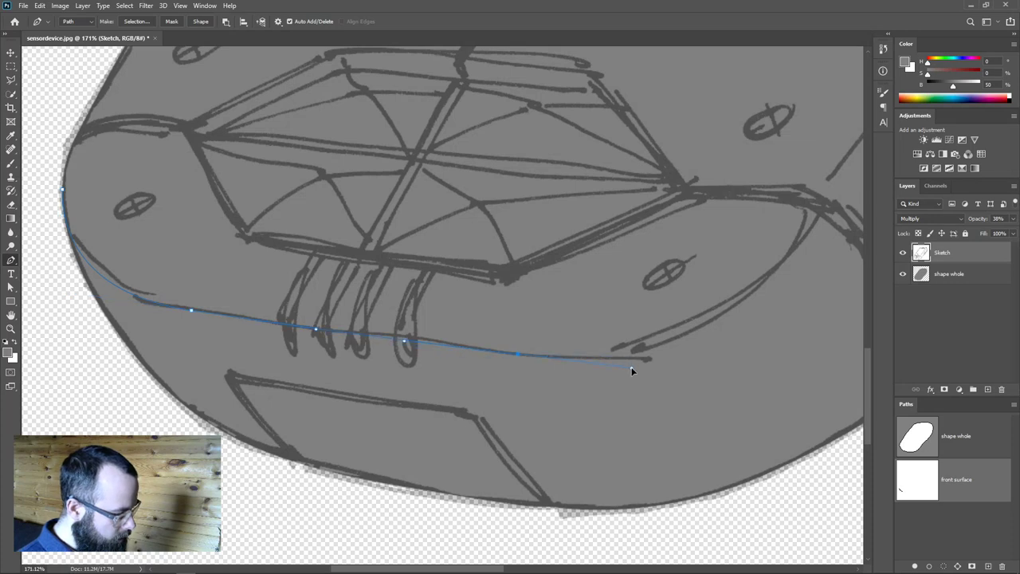
drag(631, 372, 515, 364)
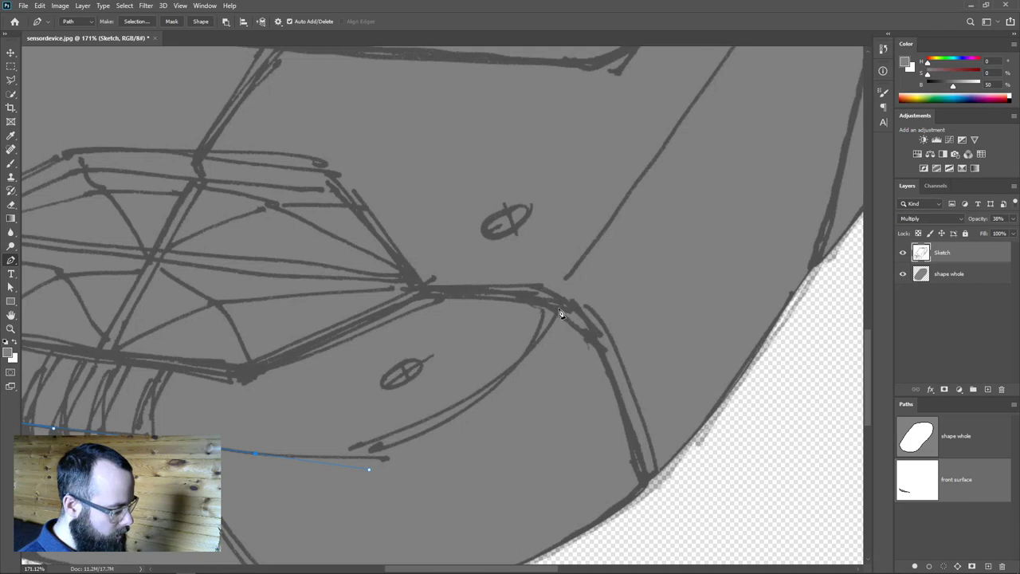
drag(560, 311, 609, 217)
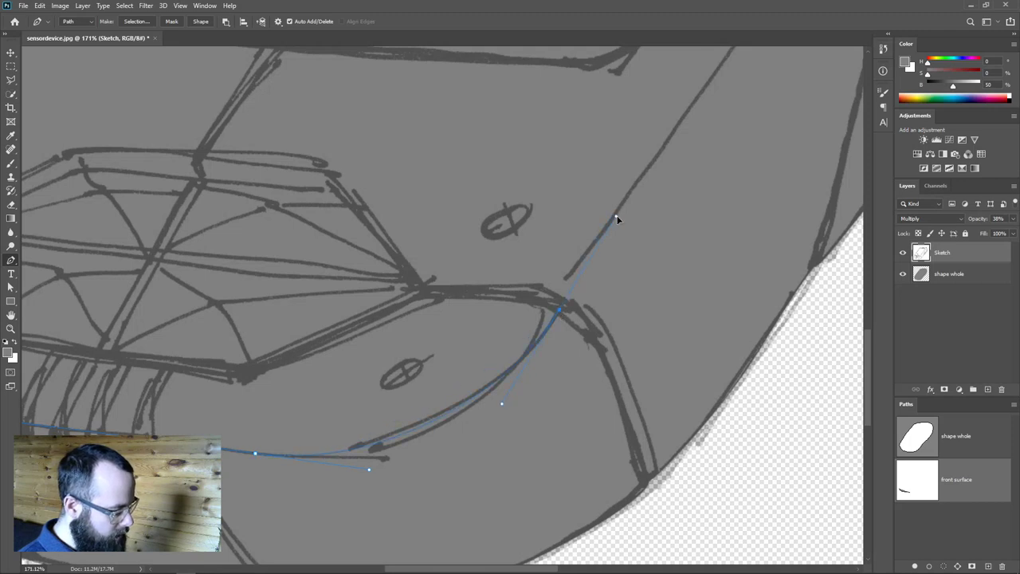
drag(667, 196, 525, 427)
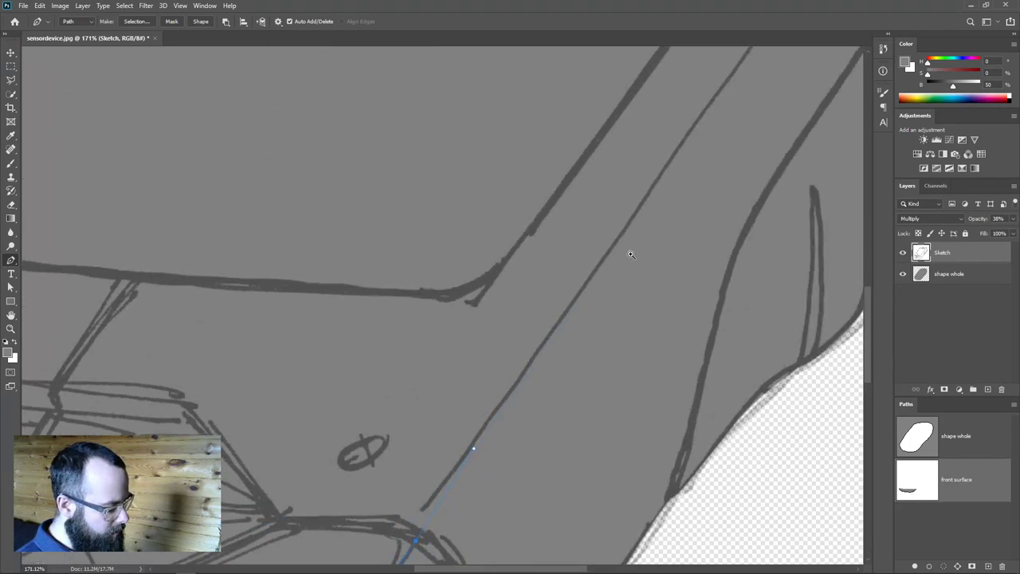
scroll(631, 254, down, 4)
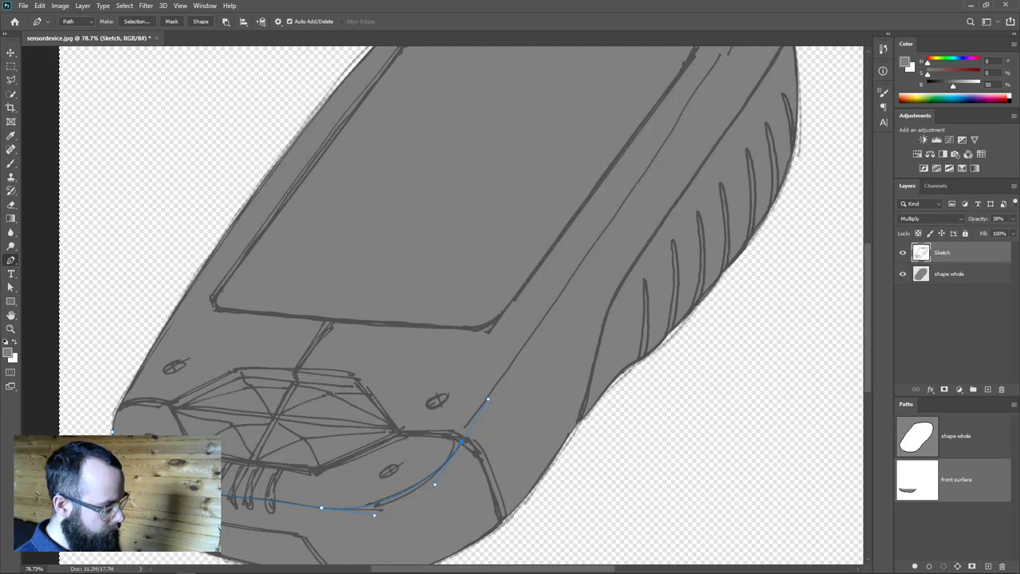
drag(236, 441, 385, 327)
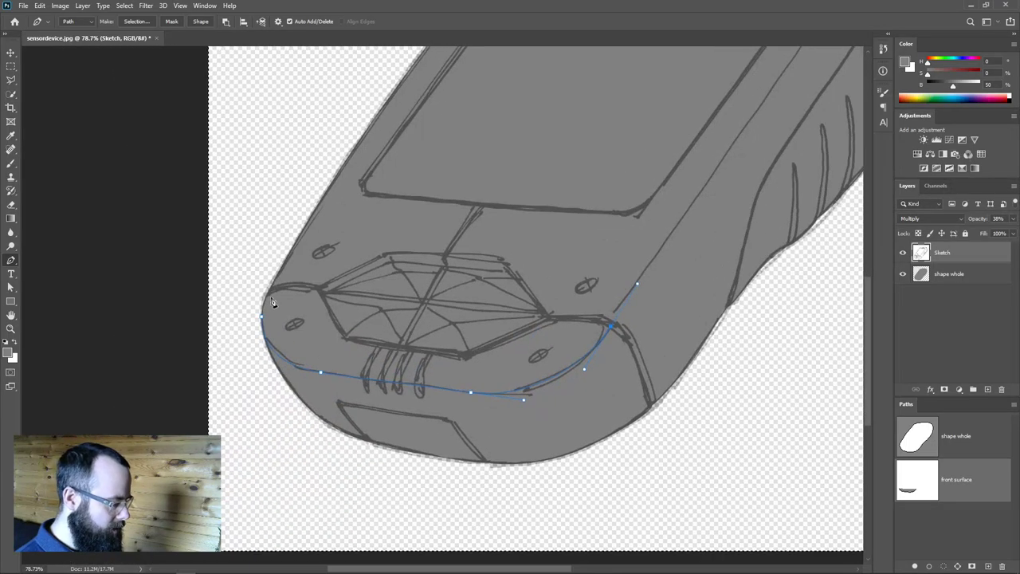
click(320, 373)
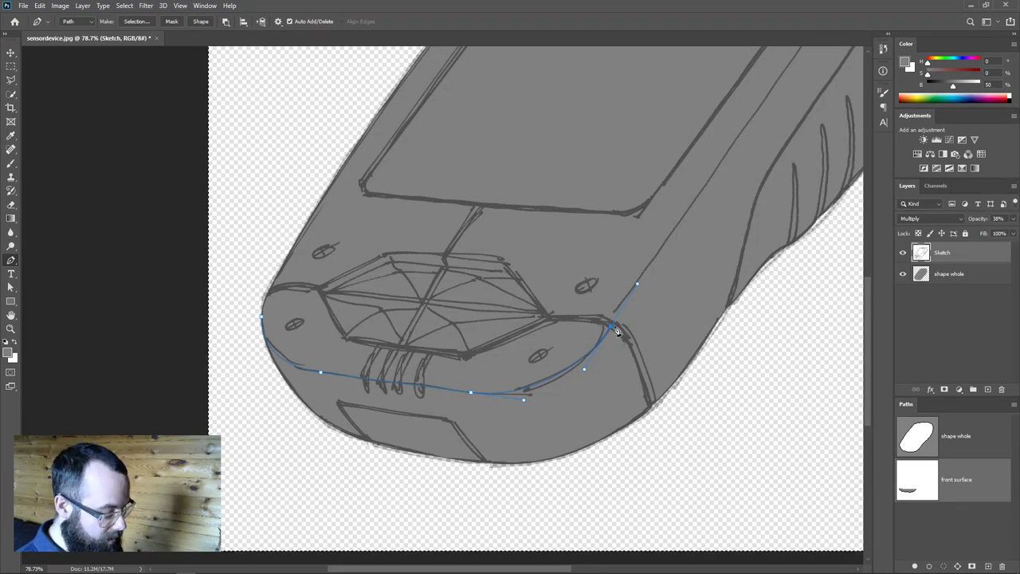
Continue the path at the device's top end with smooth anchors hugging the sketch's corner.
drag(659, 261, 499, 437)
scroll(498, 437, up, 3)
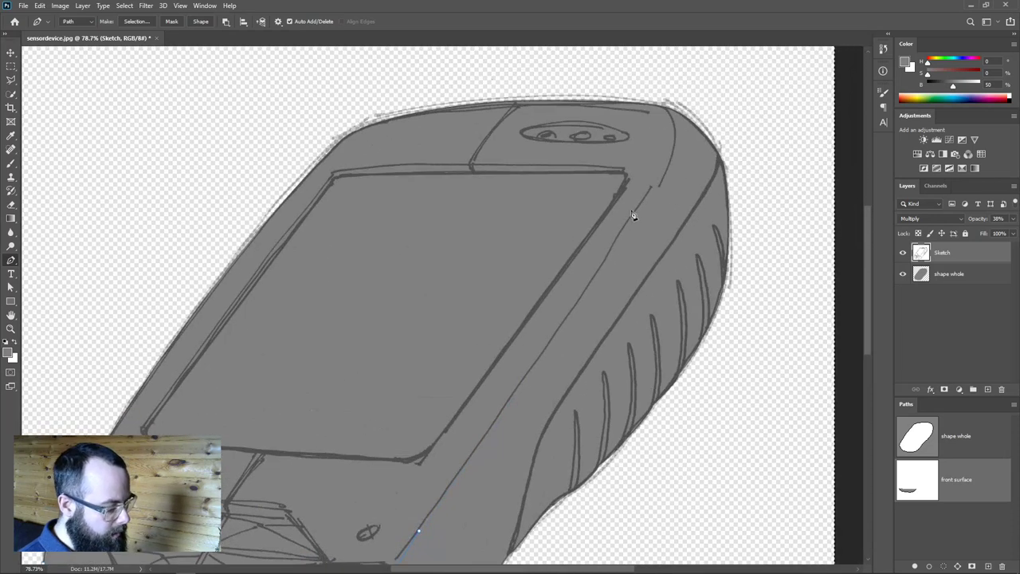
drag(650, 178, 678, 132)
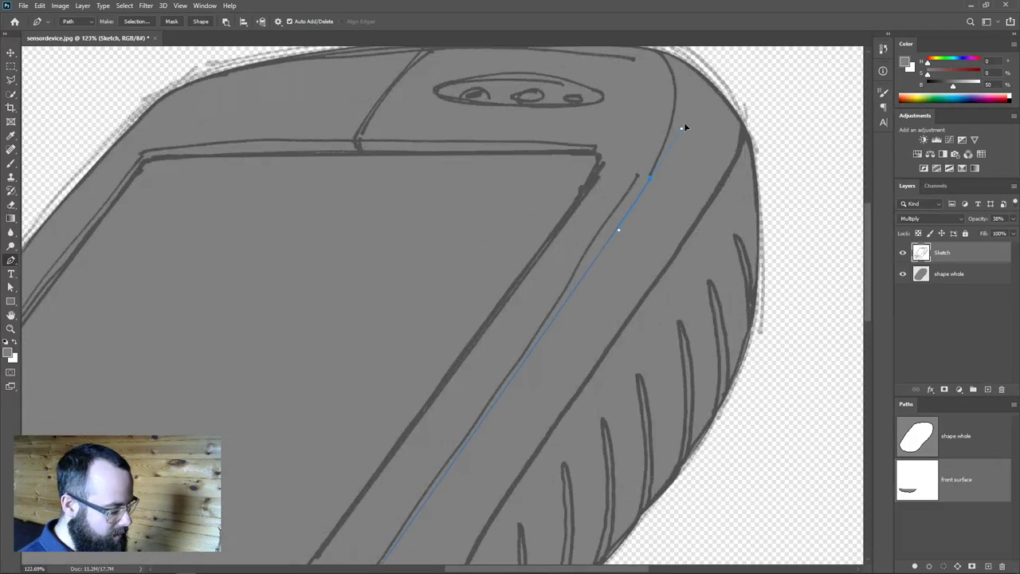
scroll(693, 109, down, 2)
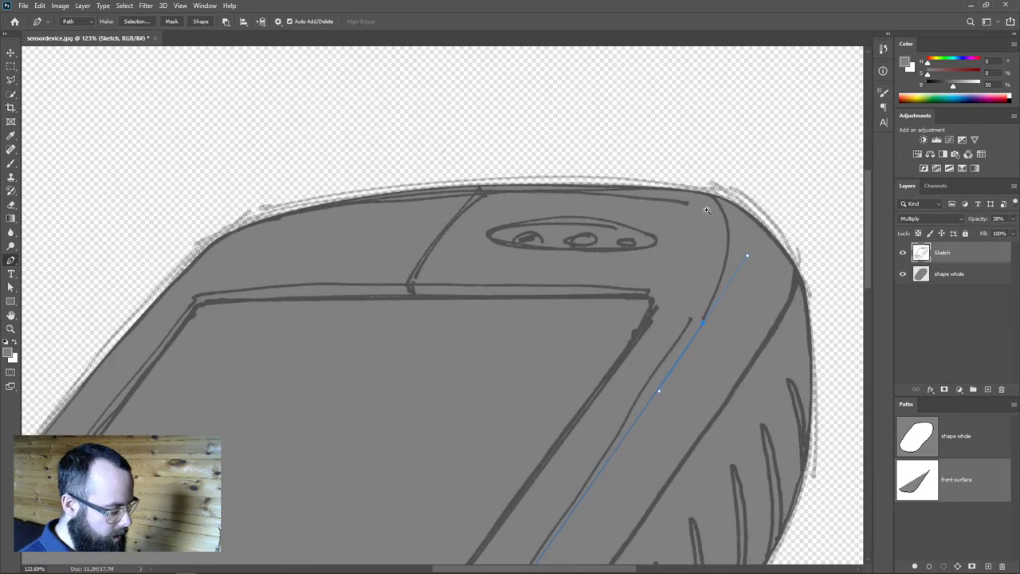
scroll(686, 160, up, 6)
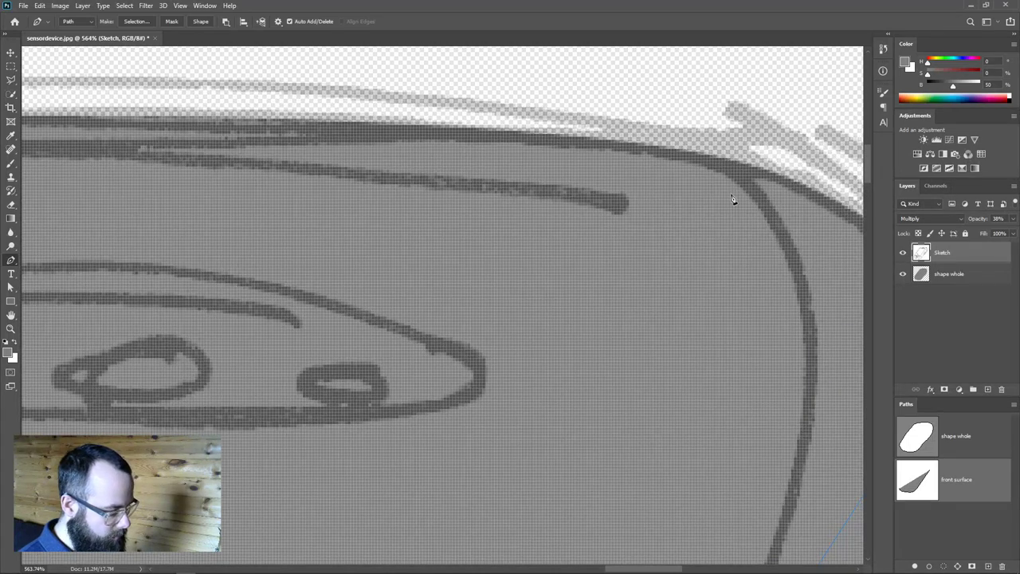
mouse_move(588, 140)
mouse_down()
mouse_move(355, 114)
mouse_move(313, 125)
mouse_move(323, 106)
mouse_move(409, 127)
mouse_up()
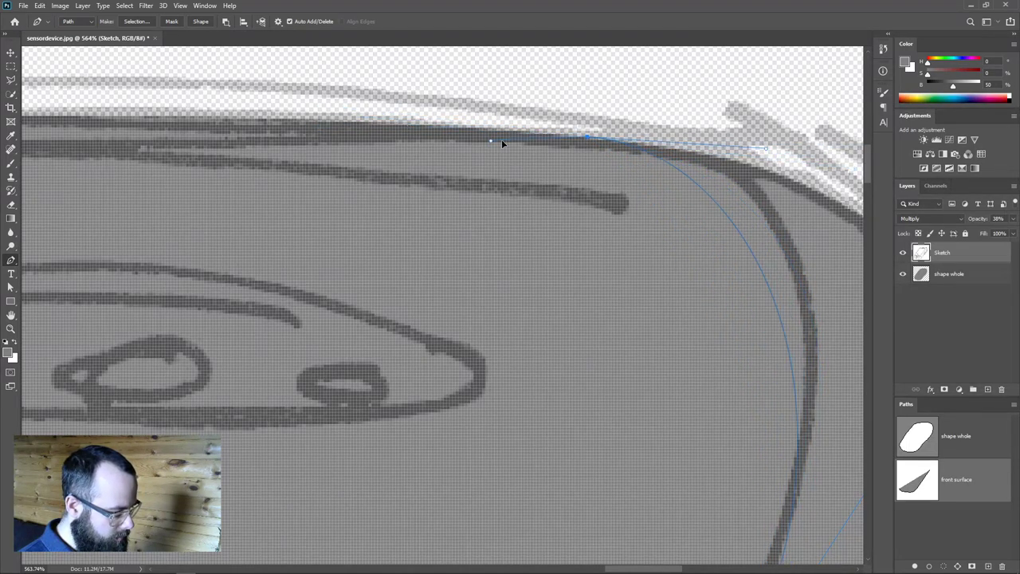
mouse_move(485, 137)
mouse_down()
mouse_move(446, 128)
mouse_move(539, 132)
mouse_move(510, 127)
mouse_up()
drag(581, 323, 548, 333)
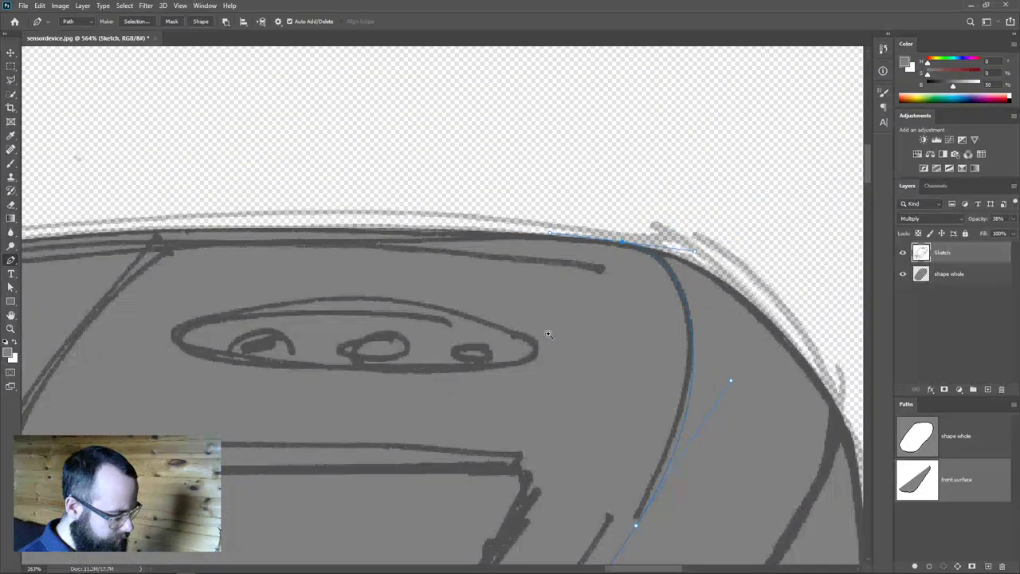
Hide the sketch and add curved anchors across the top edge and down the left side.
click(903, 253)
mouse_move(610, 357)
mouse_down()
mouse_move(547, 368)
mouse_move(615, 225)
mouse_up()
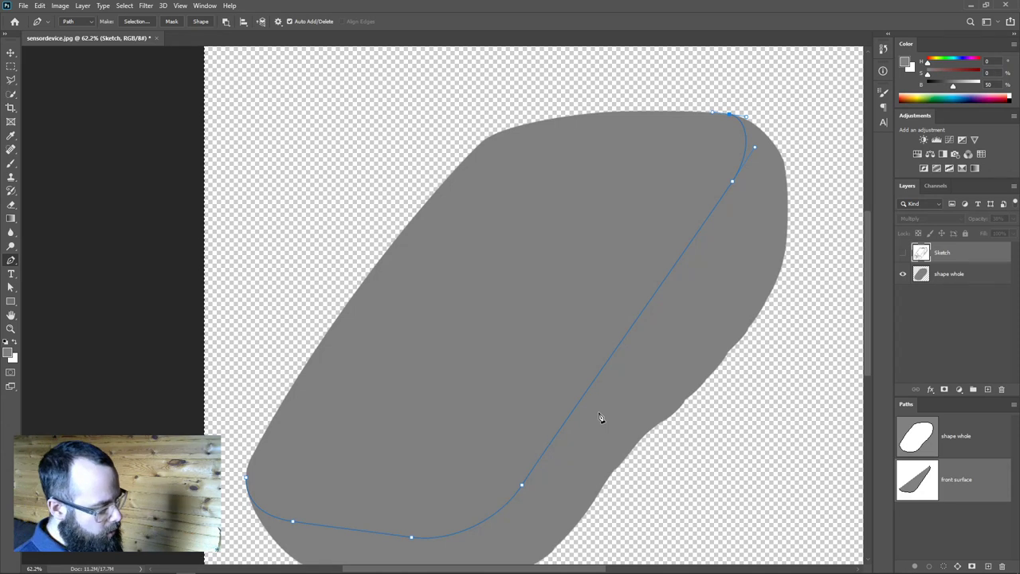
scroll(628, 143, up, 5)
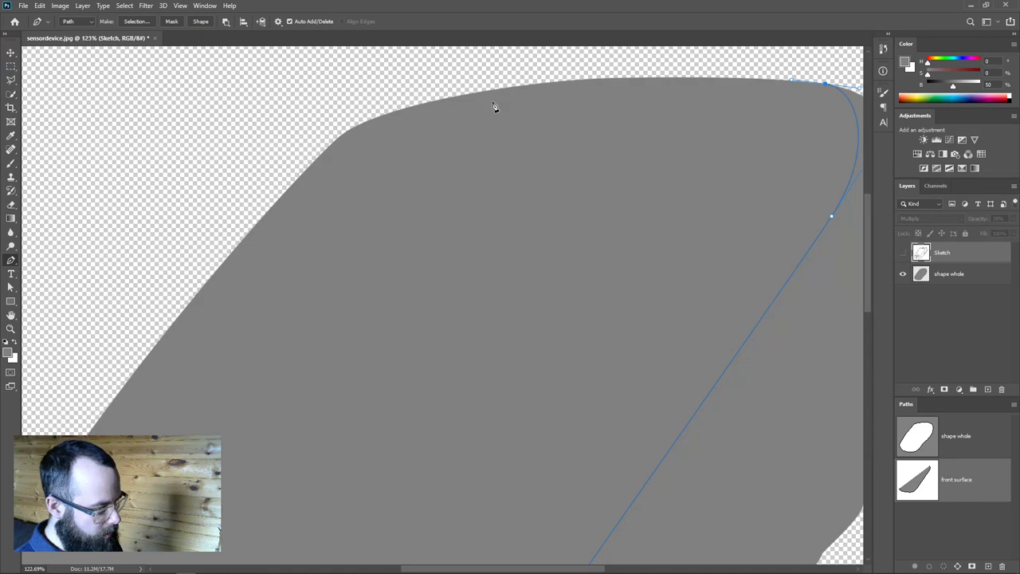
drag(555, 98, 558, 154)
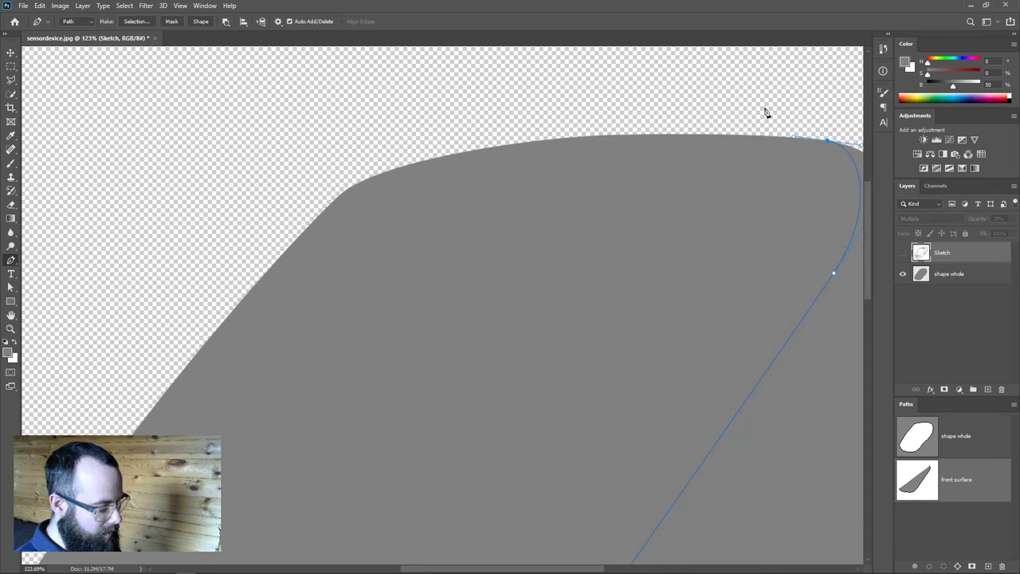
drag(738, 103, 690, 100)
drag(557, 90, 426, 94)
drag(301, 111, 231, 163)
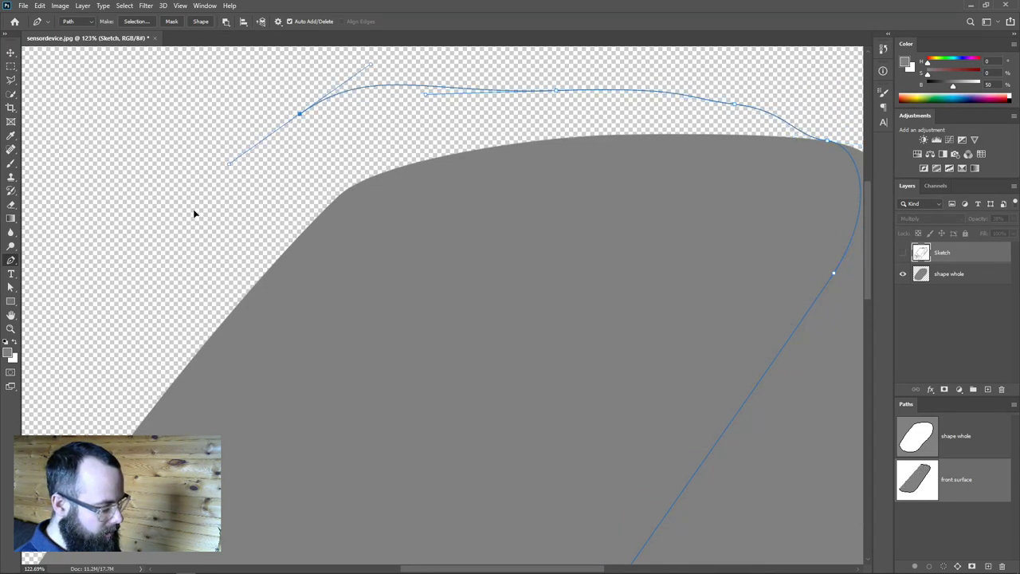
drag(202, 259, 243, 219)
drag(95, 364, 71, 418)
drag(149, 440, 188, 380)
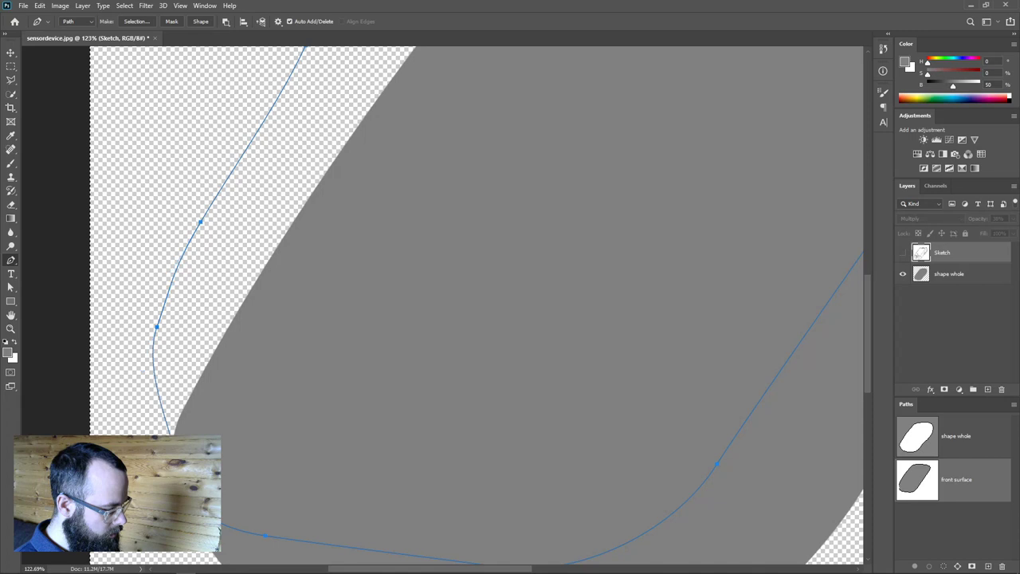
scroll(323, 358, down, 5)
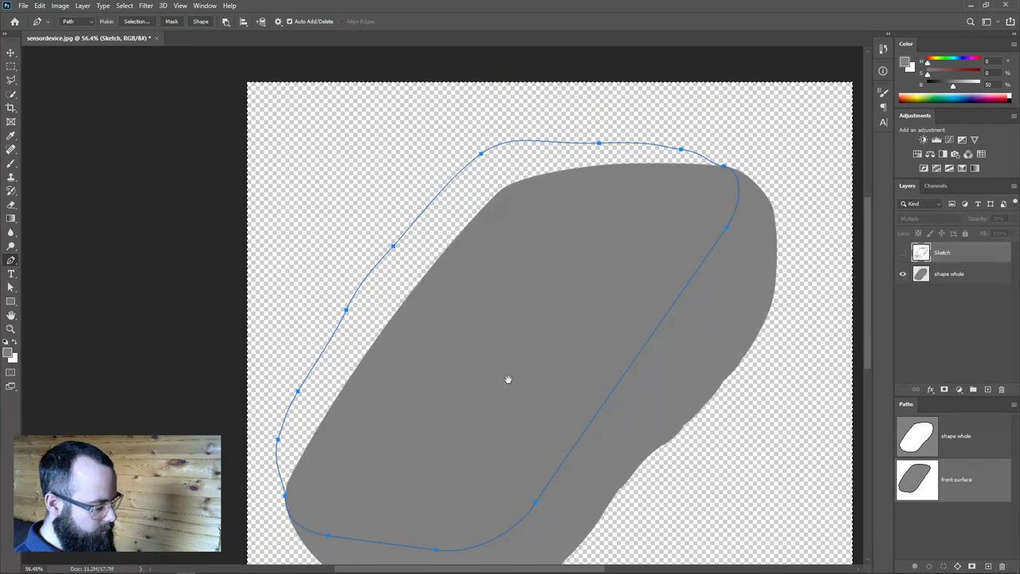
Set the front surface path to Exclude Overlapping Shapes, then reselect the shape whole layer.
drag(507, 378, 518, 358)
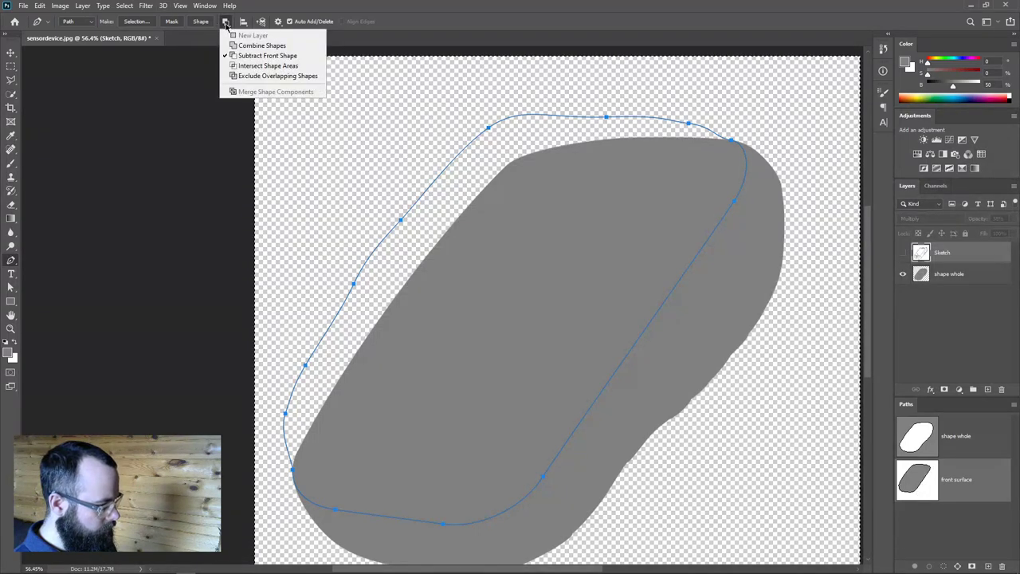
click(237, 77)
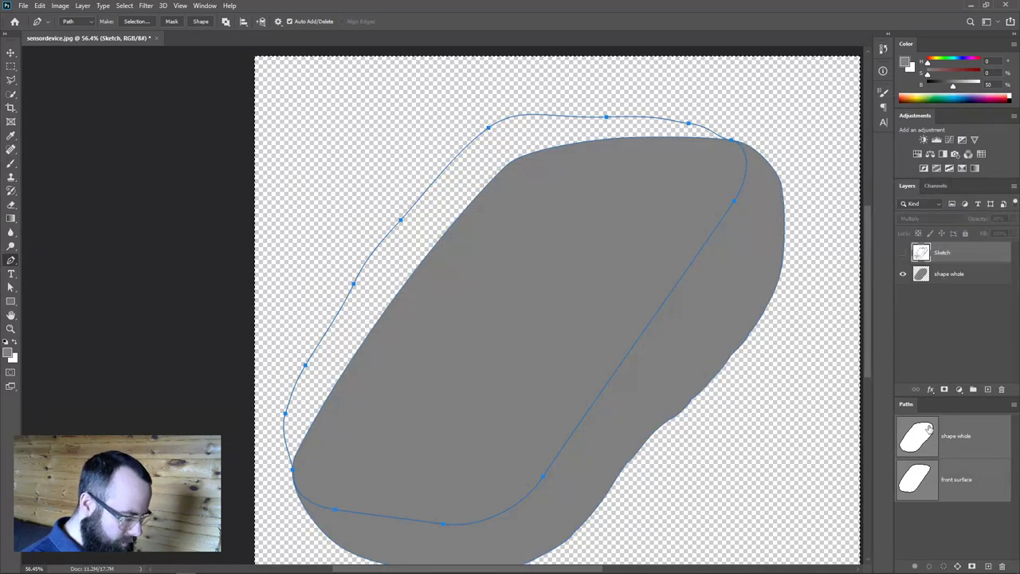
click(952, 479)
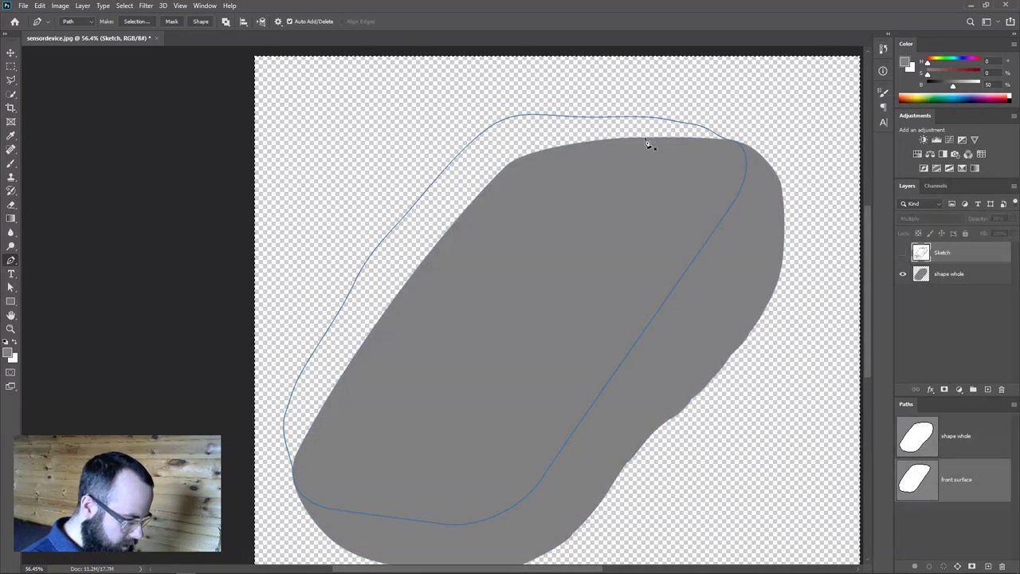
click(920, 275)
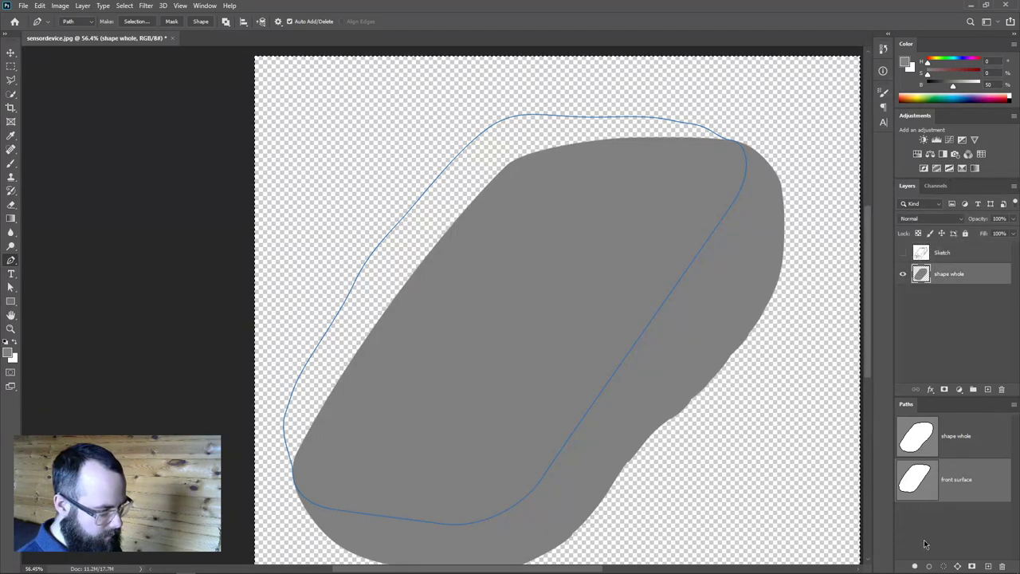
mouse_move(915, 565)
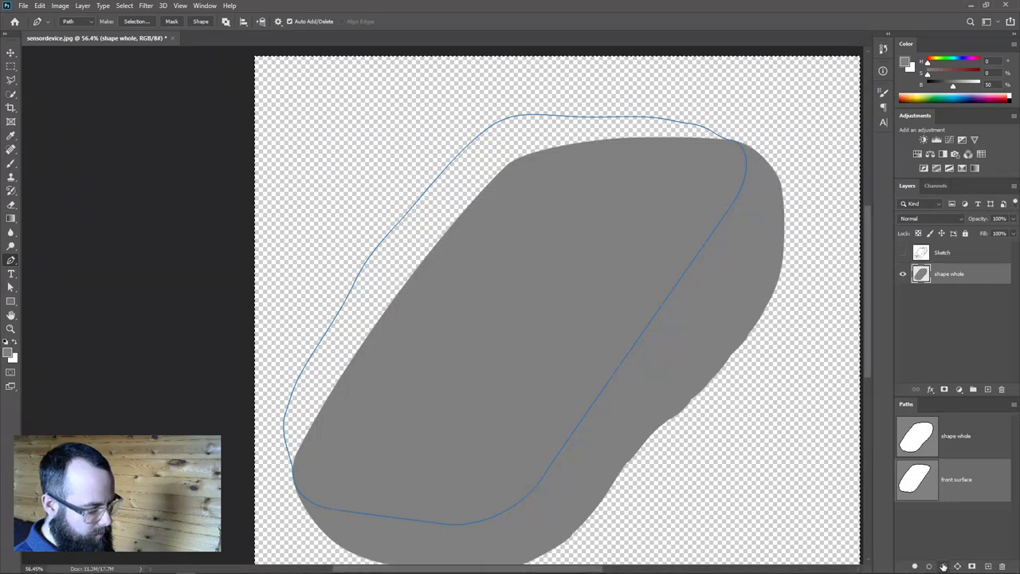
Load the front surface path as a selection and copy that area to a new Layer 1.
click(942, 565)
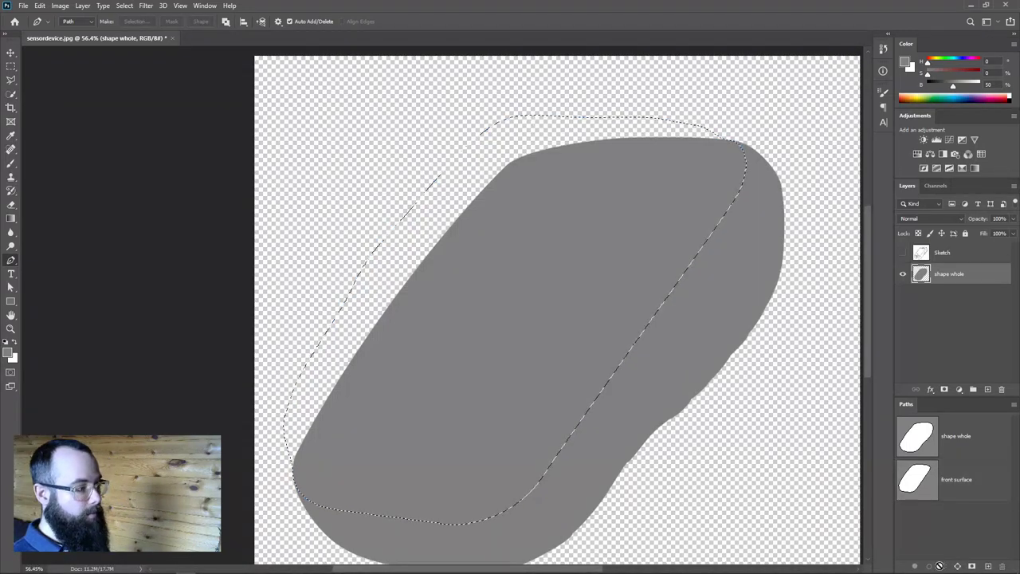
click(927, 507)
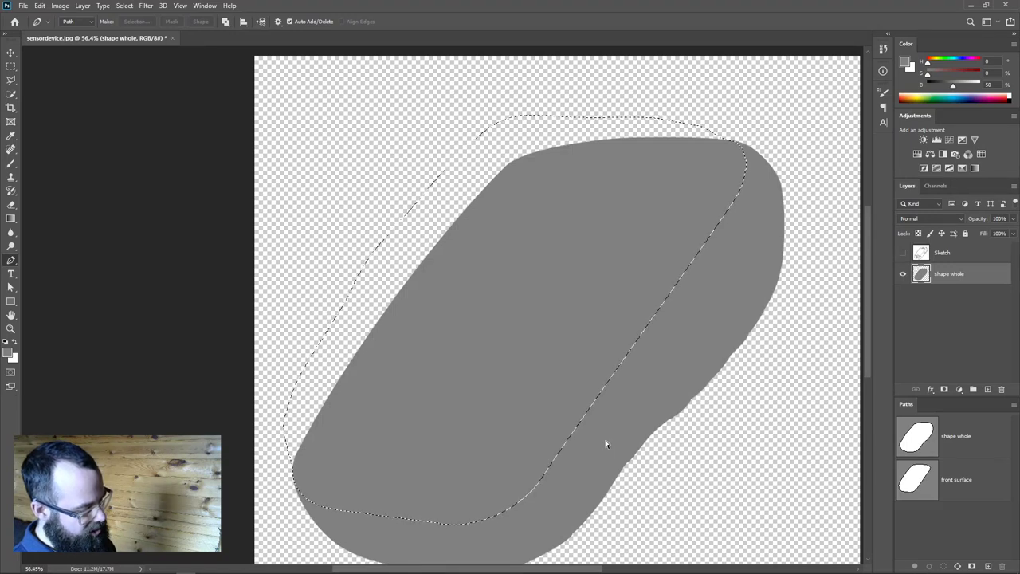
key(ctrl+j)
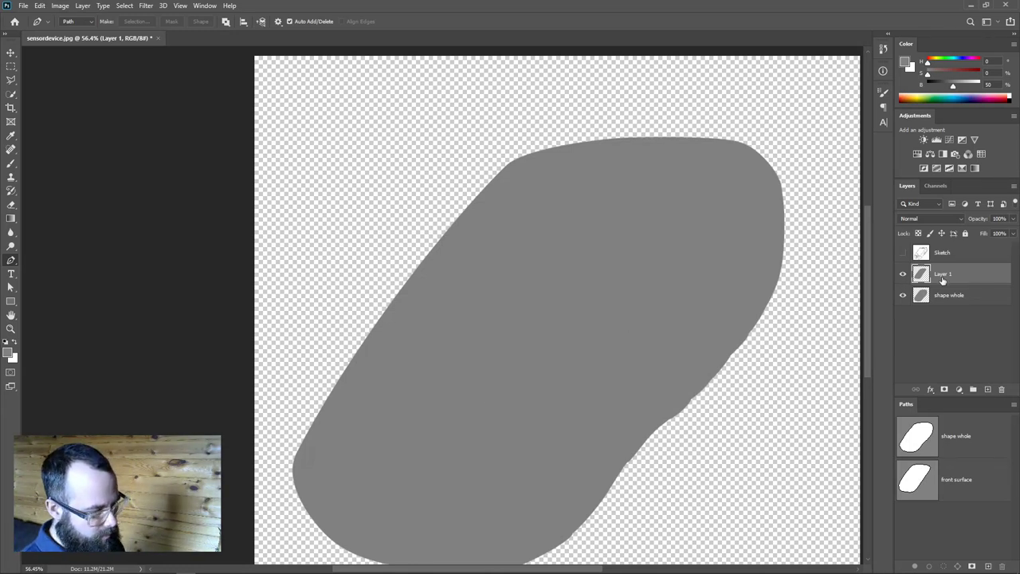
Fill Layer 1's front face with a lighter grey at 57% brightness.
click(903, 295)
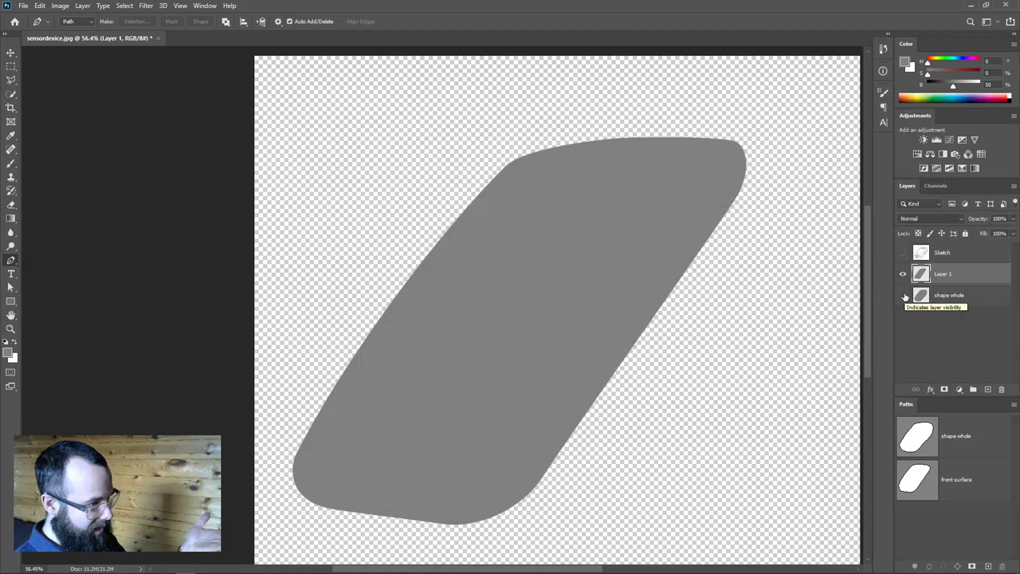
click(903, 296)
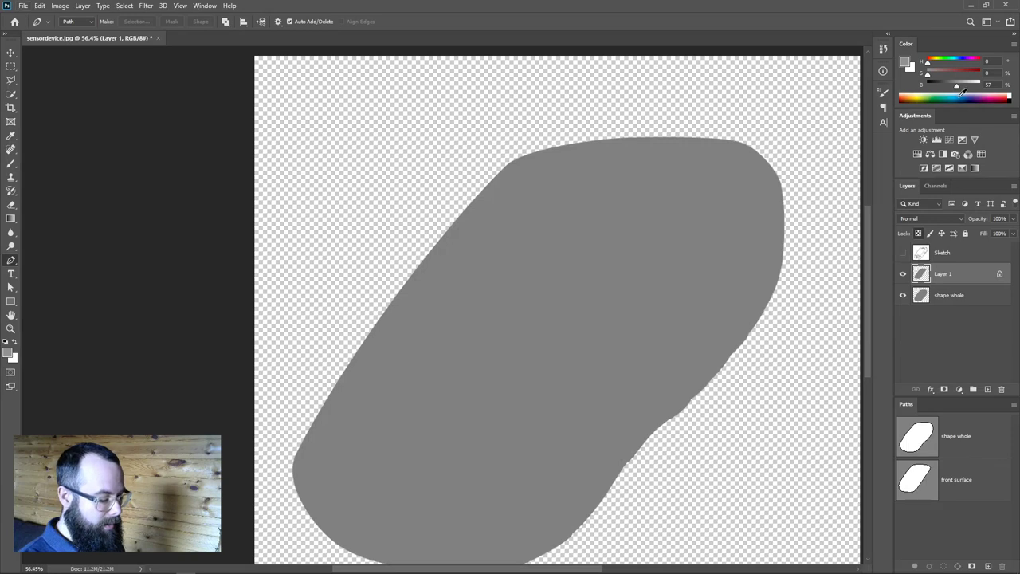
key(alt+BackSpace)
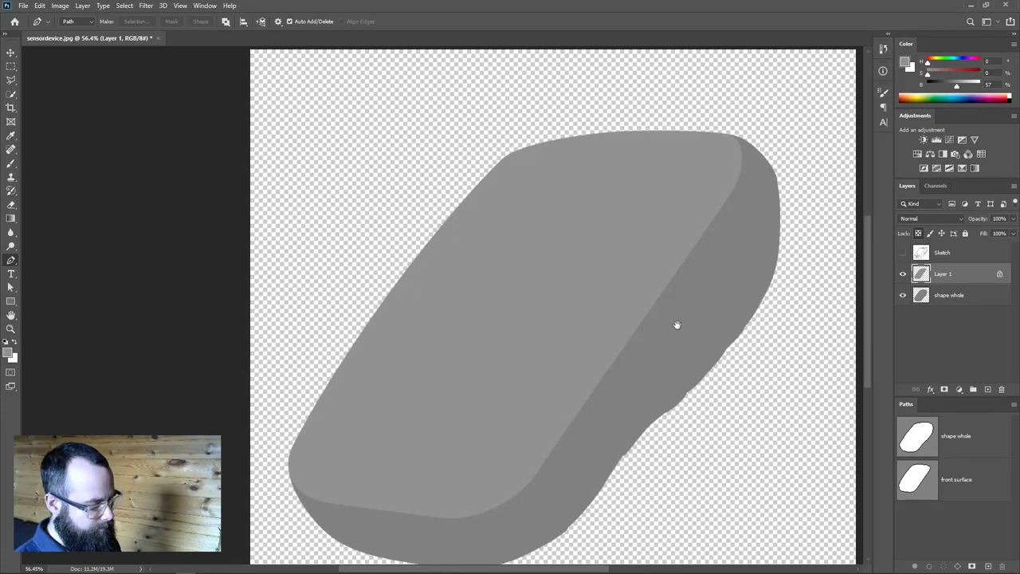
Switch the Paths panel to its smallest thumbnail size.
scroll(676, 326, right, 2)
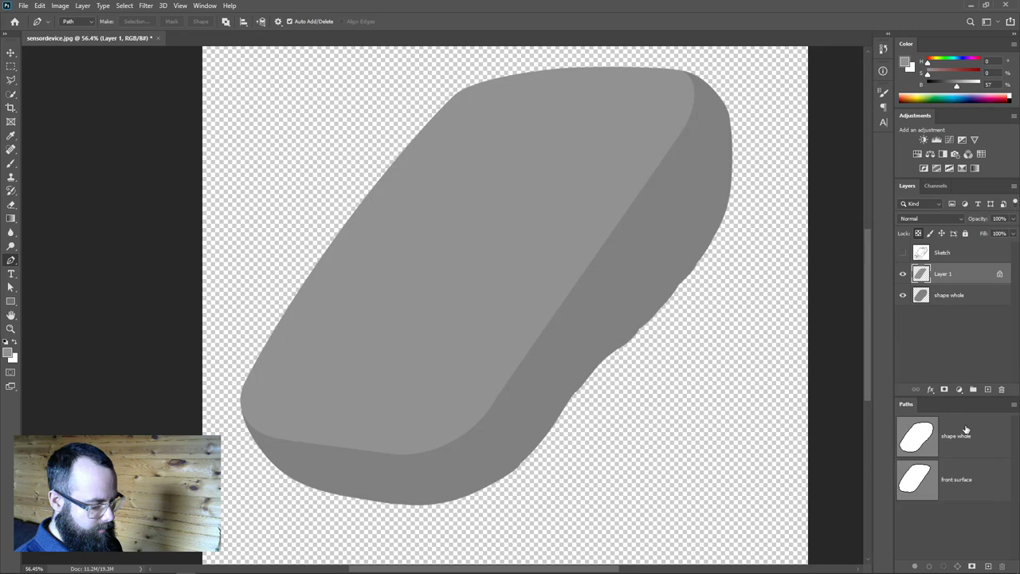
click(1013, 404)
click(981, 541)
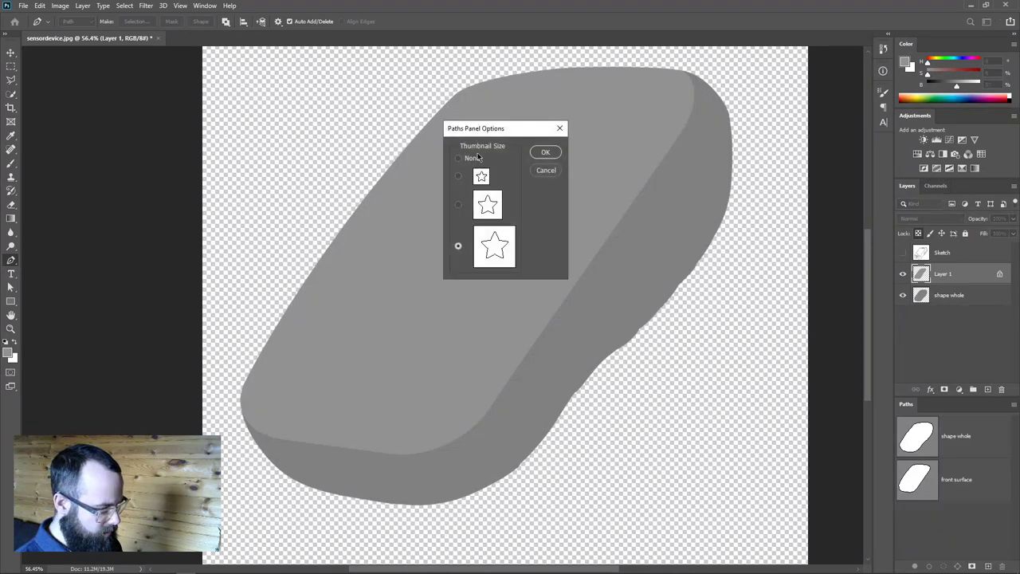
click(458, 176)
click(544, 152)
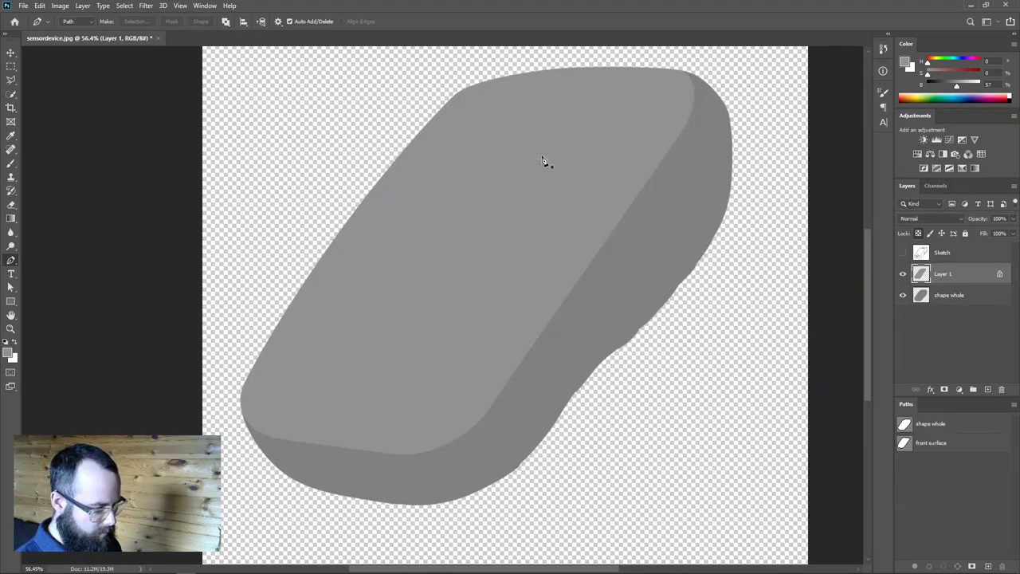
Deselect Layer 1 and make the Sketch layer visible again.
scroll(608, 330, up, 2)
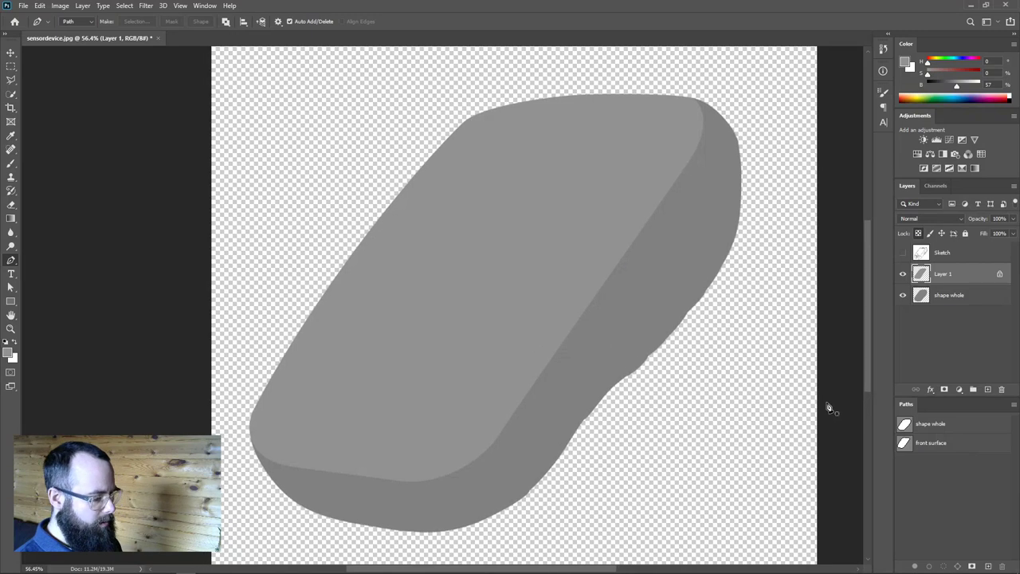
click(919, 325)
click(902, 252)
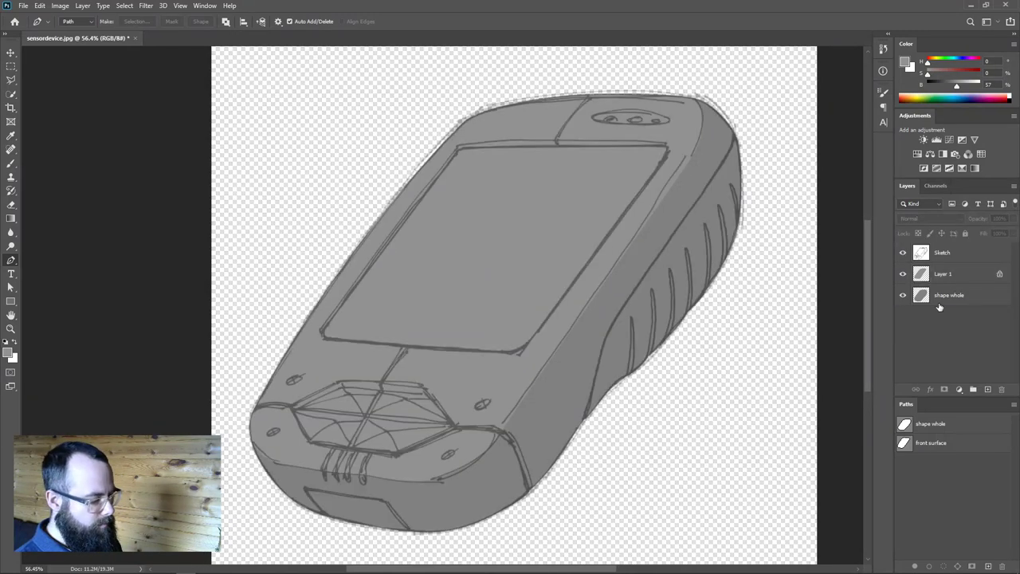
Lock the Sketch layer completely and create an empty Path 1 for the handle side.
click(952, 253)
click(965, 233)
scroll(603, 410, up, 5)
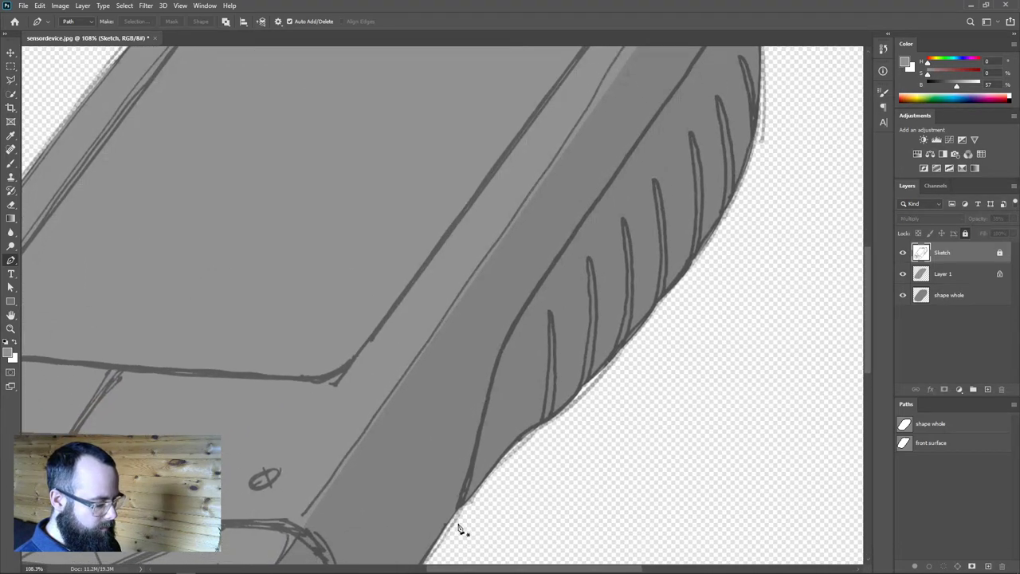
drag(639, 187, 630, 205)
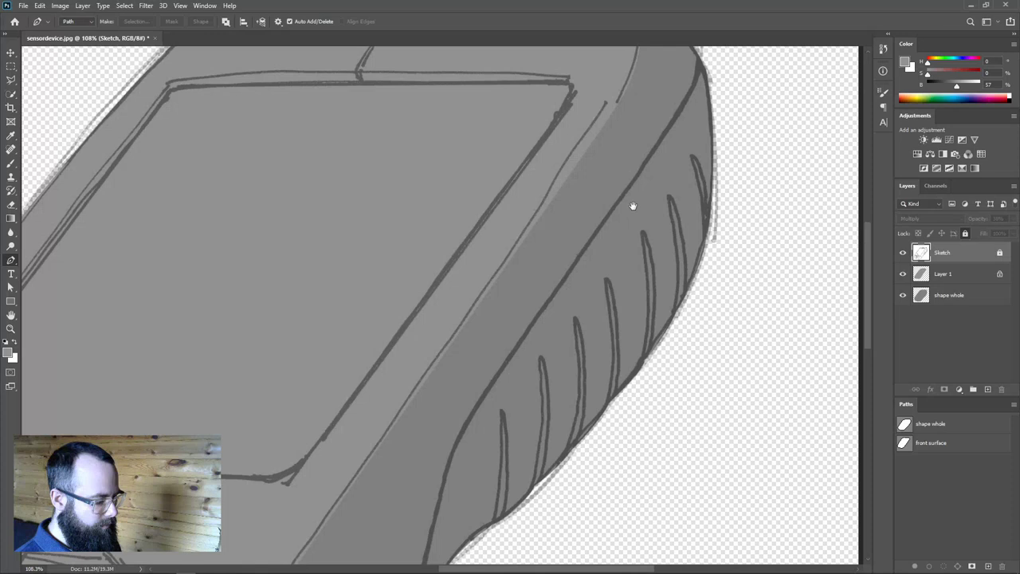
click(989, 565)
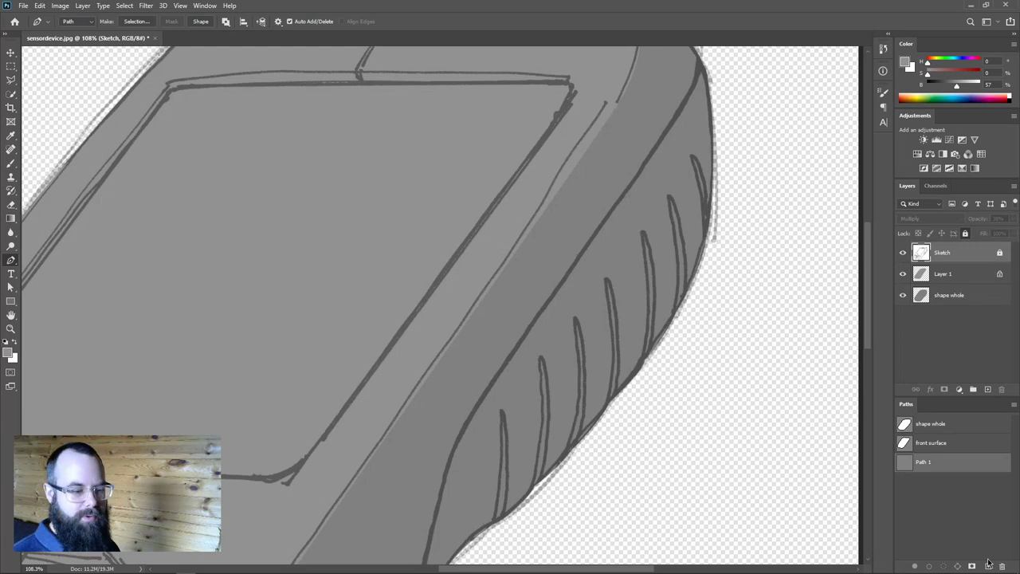
Start tracing Path 1 with curved anchors along the handle's edge up to its top corner.
drag(593, 375, 667, 252)
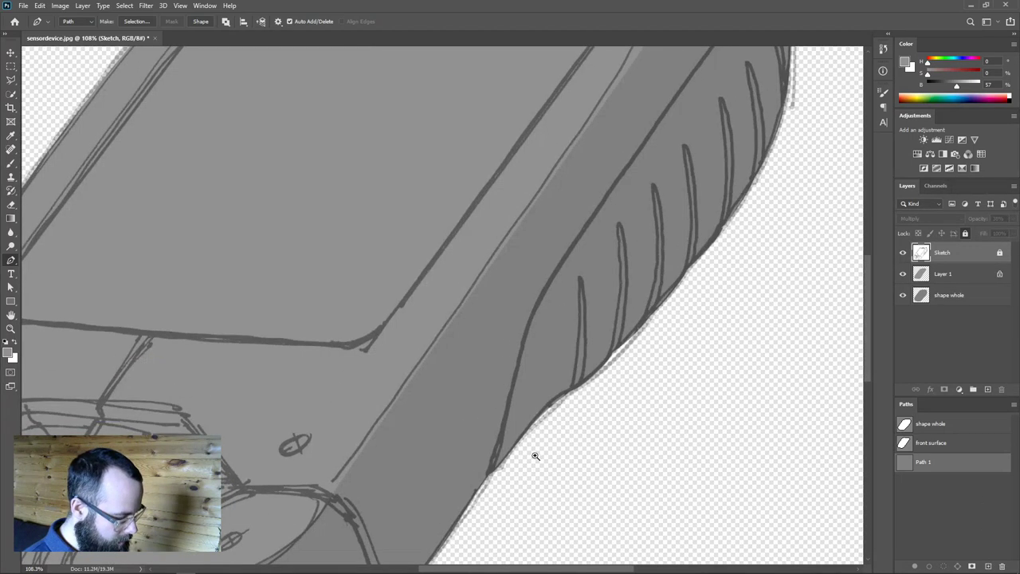
scroll(535, 455, up, 6)
scroll(546, 460, up, 4)
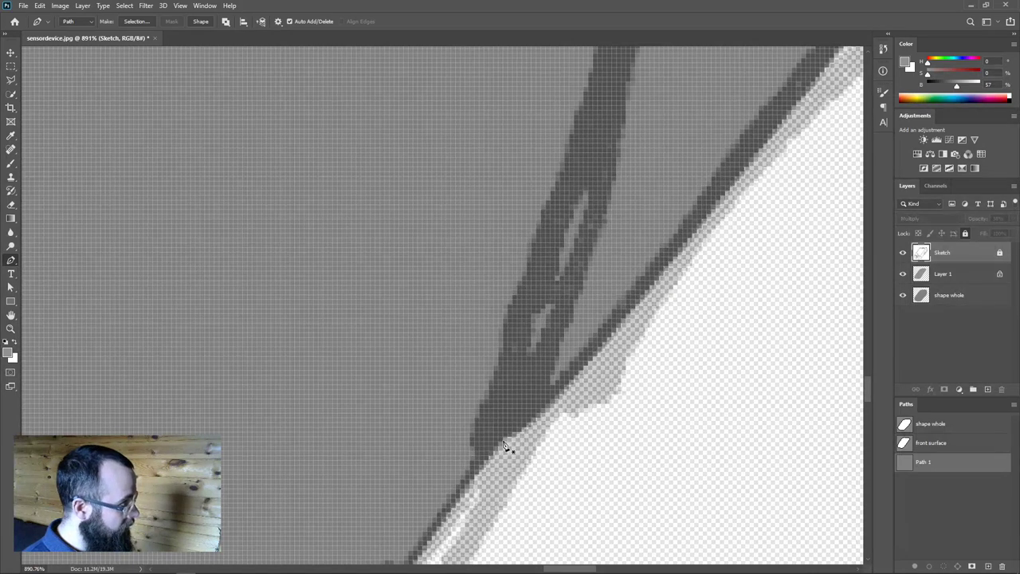
drag(502, 440, 607, 298)
scroll(637, 221, down, 4)
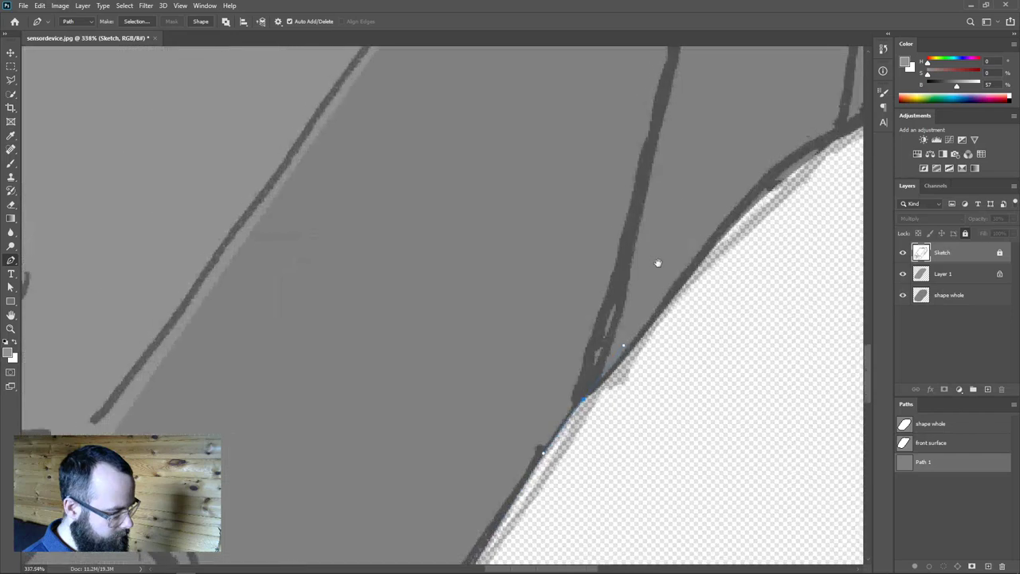
drag(657, 263, 521, 439)
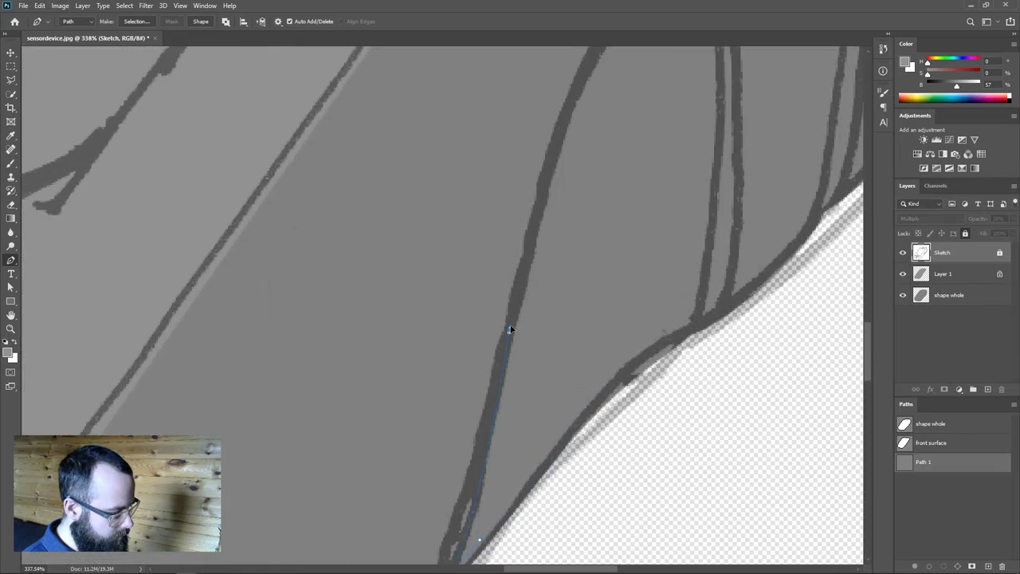
drag(541, 191, 334, 382)
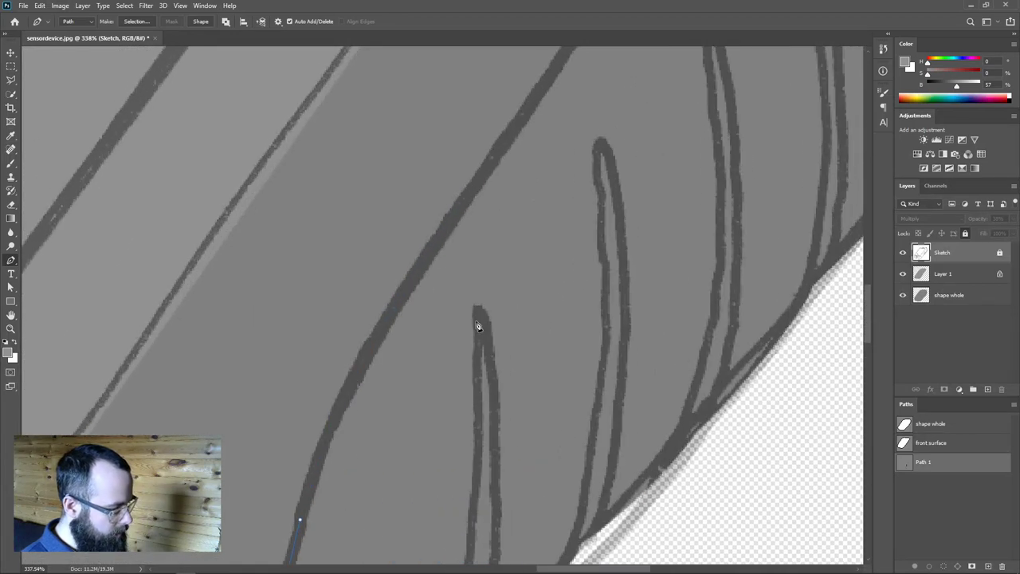
drag(427, 254, 500, 159)
mouse_move(544, 99)
mouse_down()
mouse_move(541, 83)
mouse_move(502, 144)
mouse_move(434, 185)
mouse_move(518, 98)
mouse_move(430, 266)
mouse_move(155, 403)
mouse_up()
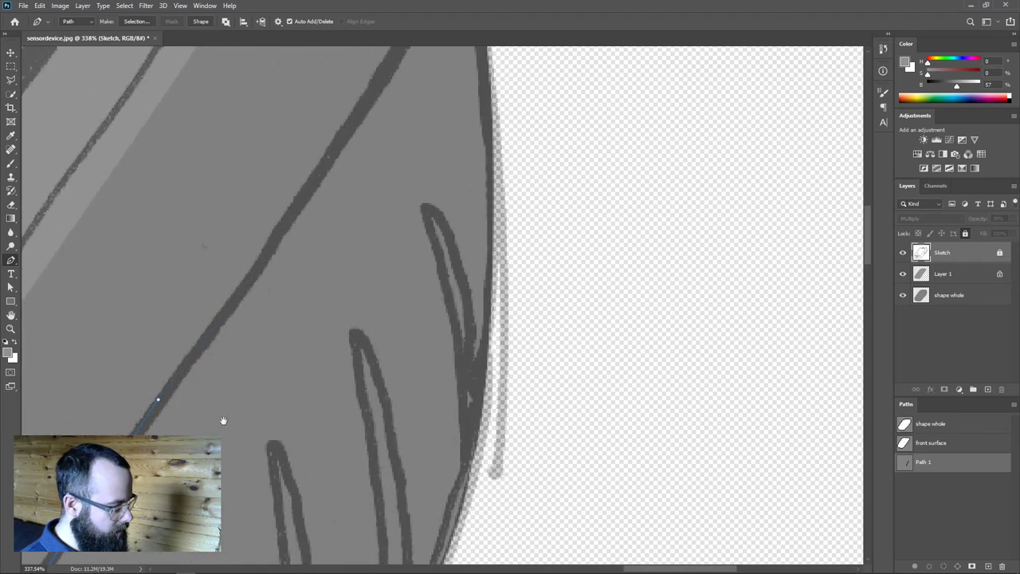
drag(375, 162, 352, 379)
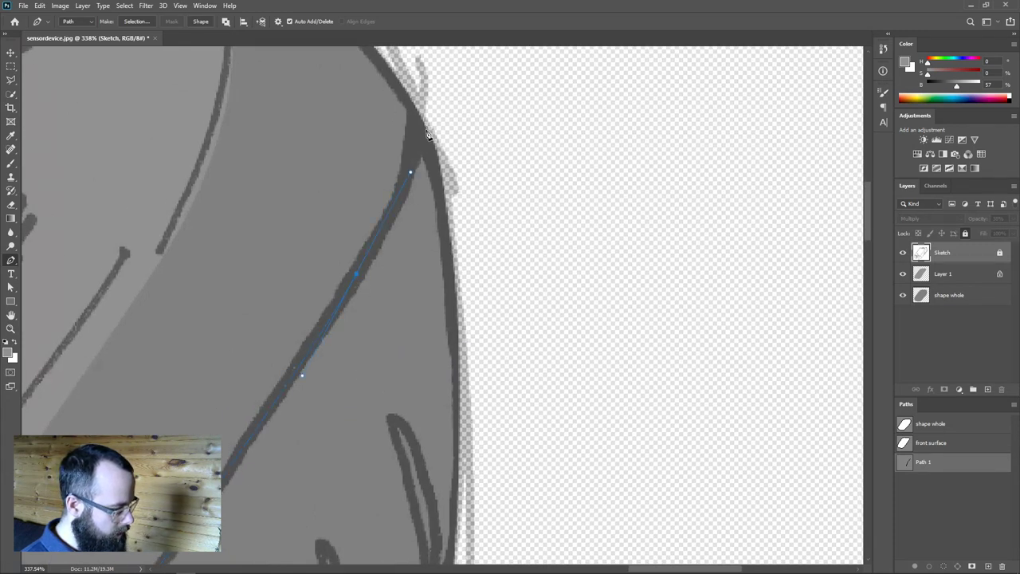
drag(411, 90, 404, 85)
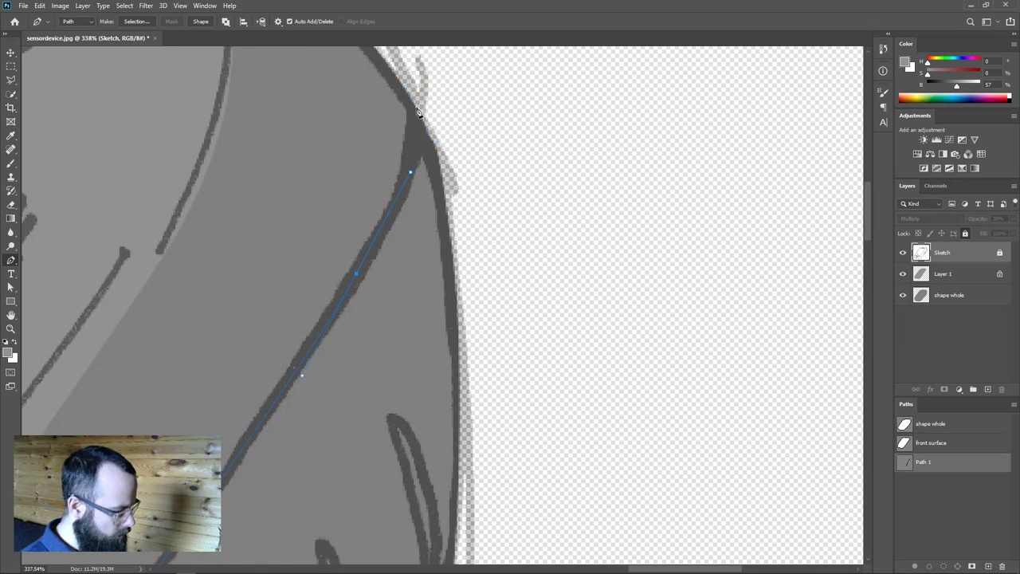
drag(398, 75, 511, 102)
Continue the handle path with anchors down its outer side and close it at the start anchor.
scroll(663, 226, down, 5)
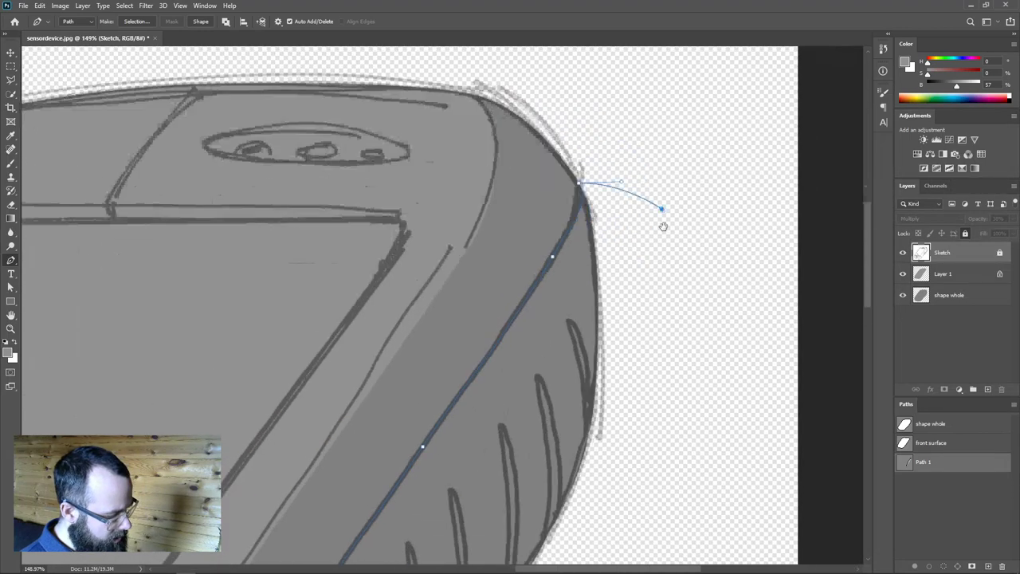
drag(663, 226, 619, 79)
click(678, 257)
click(637, 371)
drag(553, 444, 649, 157)
click(588, 278)
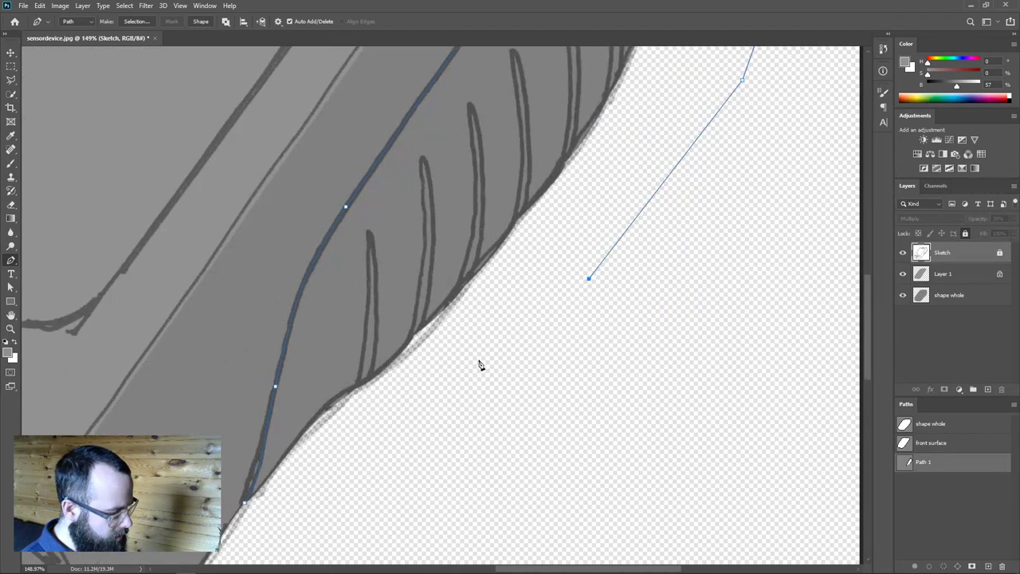
click(478, 360)
click(339, 448)
click(246, 505)
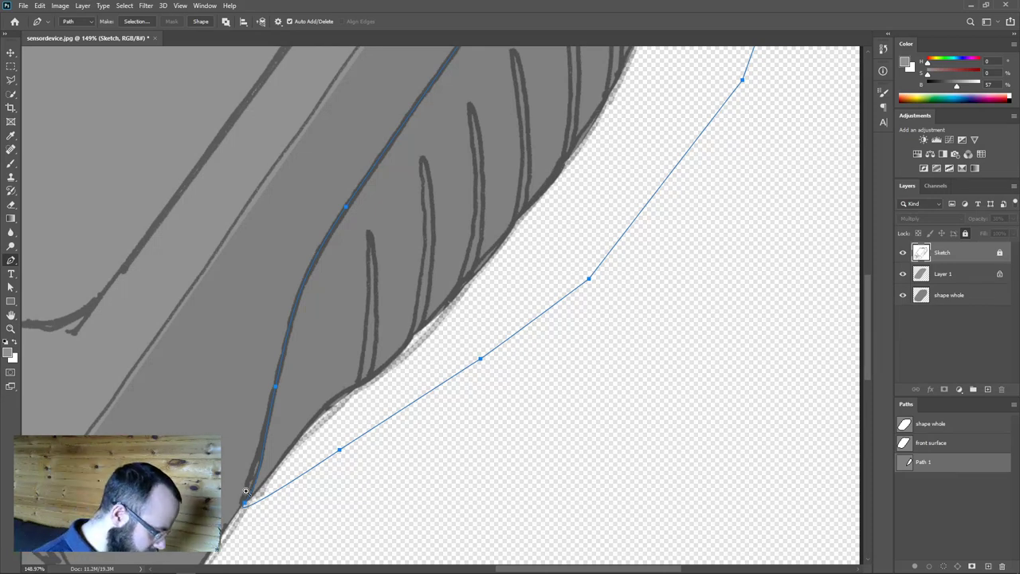
Rename Path 1 to 'handle' and load it as a selection.
scroll(245, 491, up, 3)
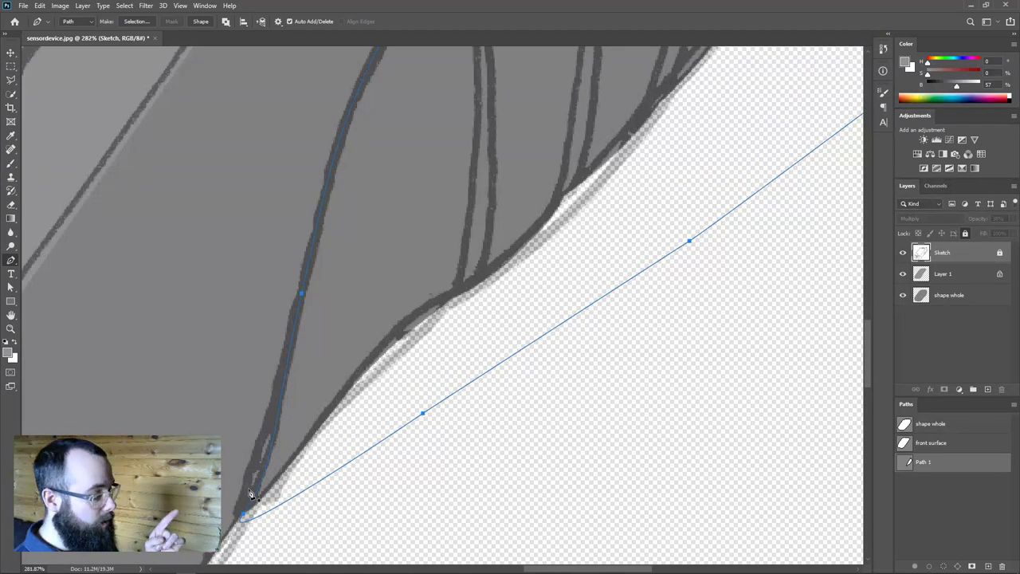
scroll(276, 524, down, 1)
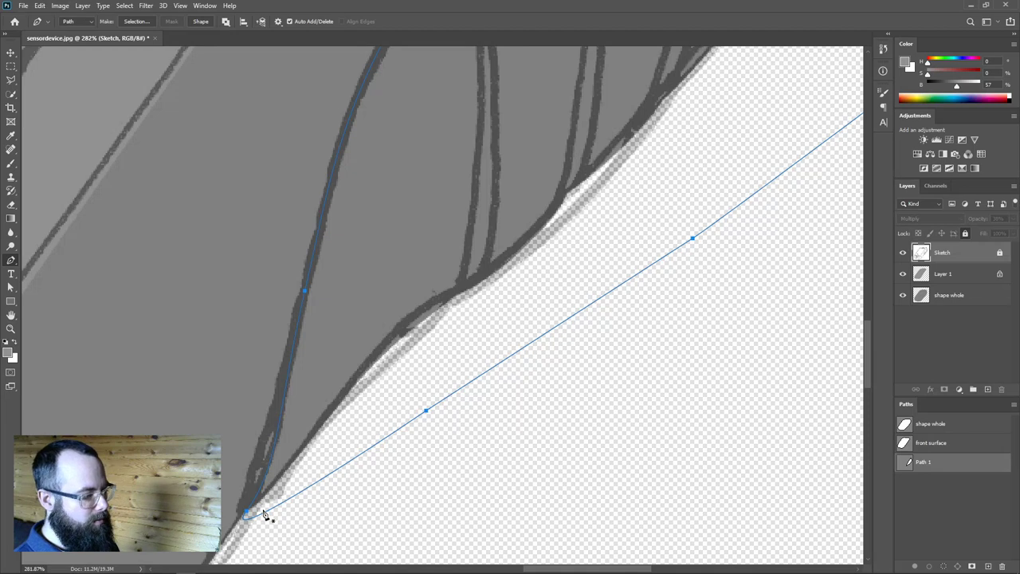
scroll(426, 460, down, 5)
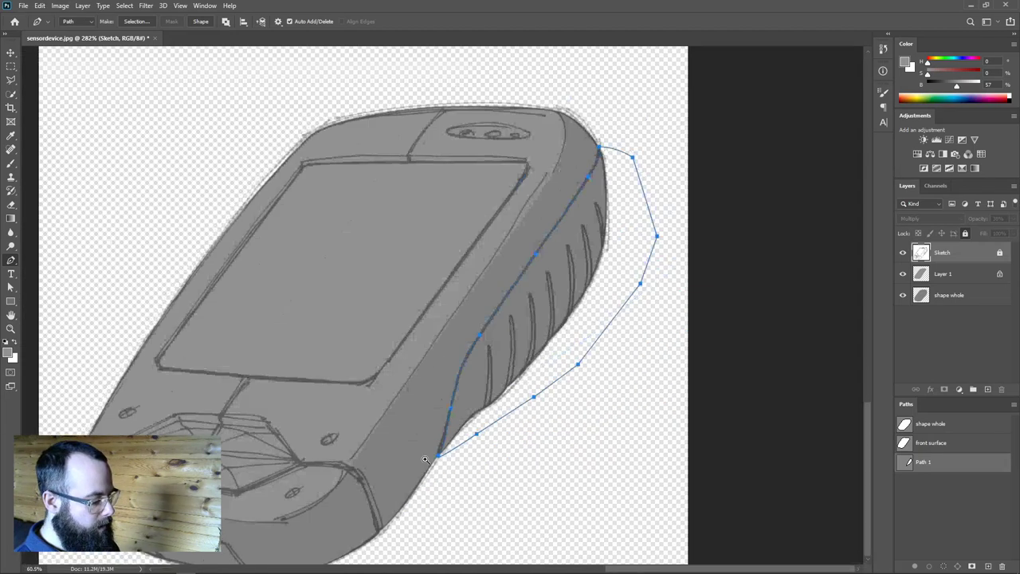
double_click(923, 463)
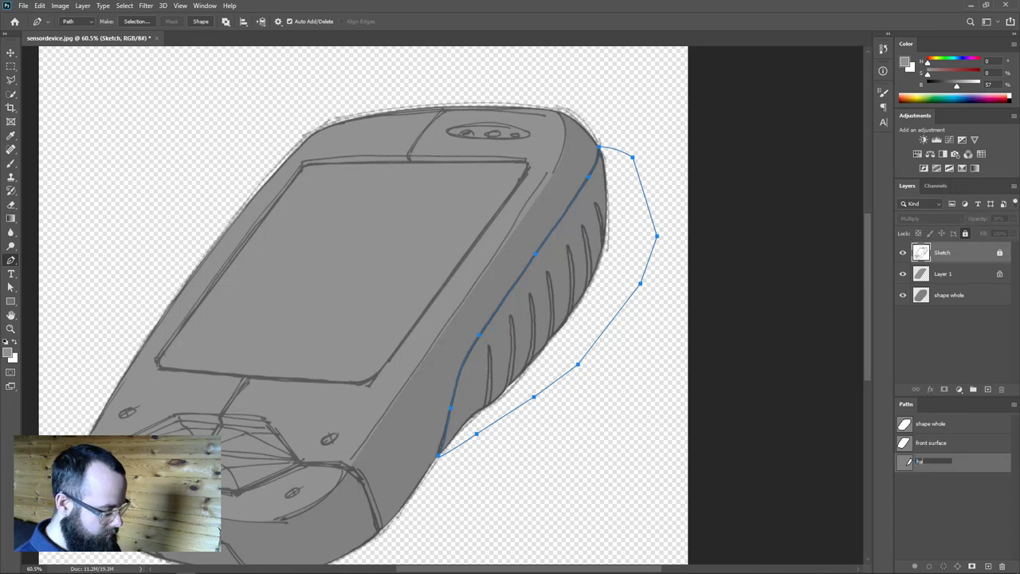
key(Return)
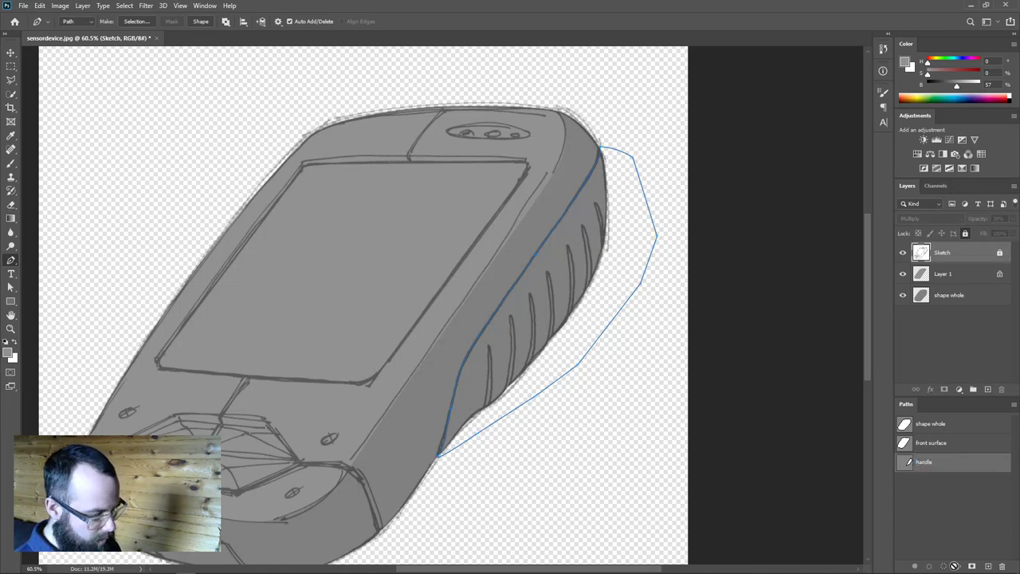
click(944, 566)
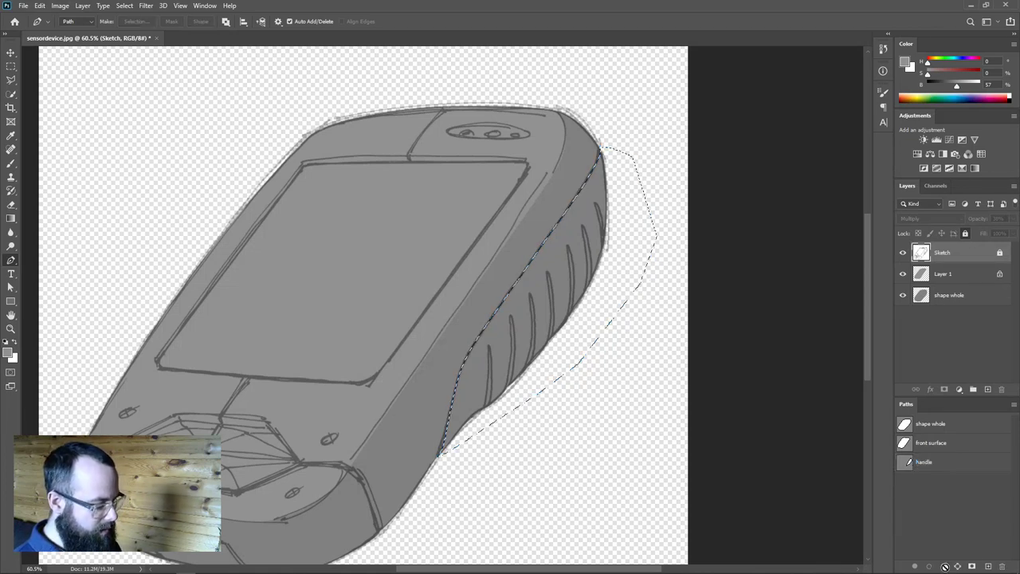
Add a new layer named 'handle' above shape whole and rename Layer 1 to 'top surface'.
click(922, 296)
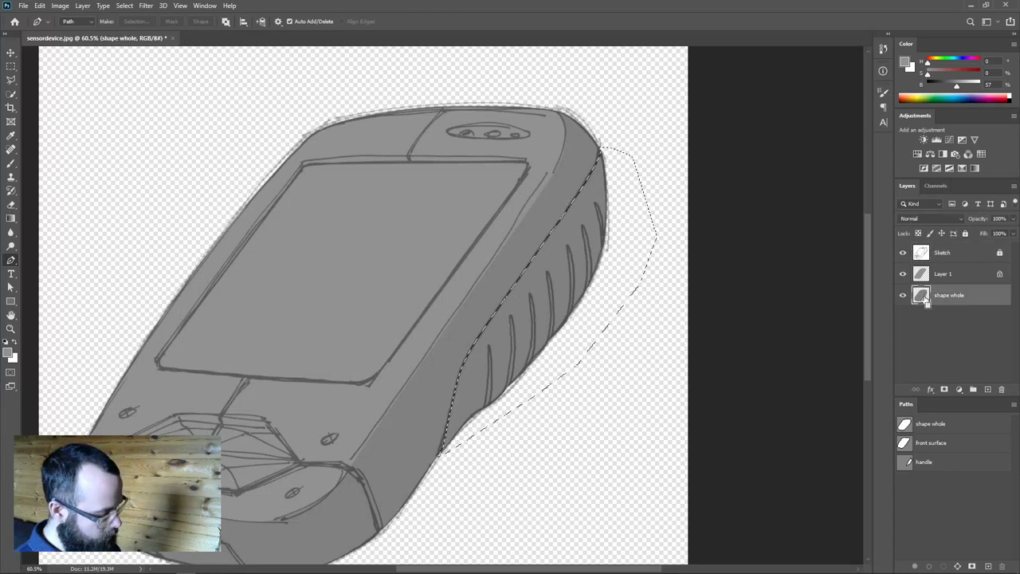
key(ctrl+j)
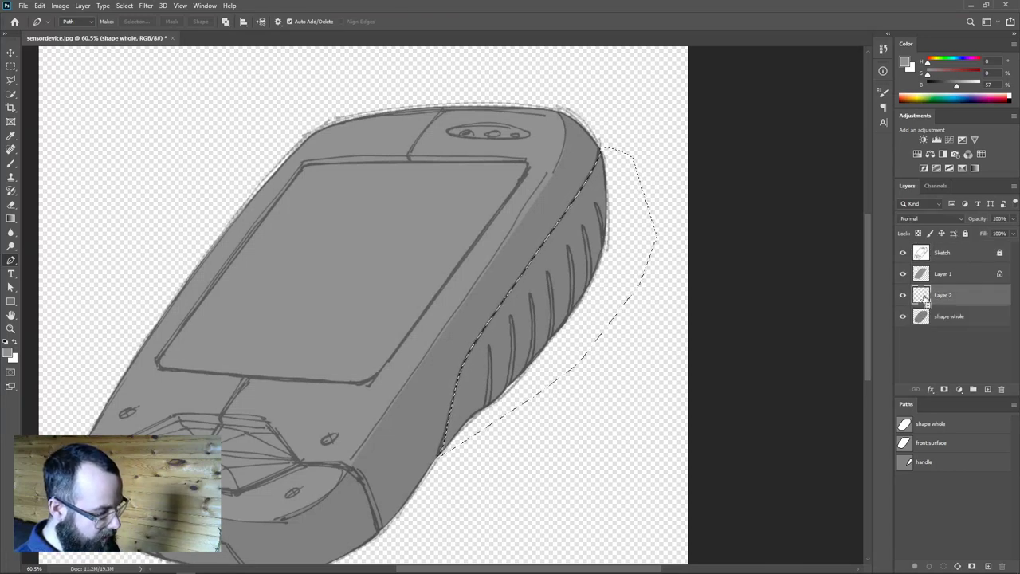
double_click(942, 296)
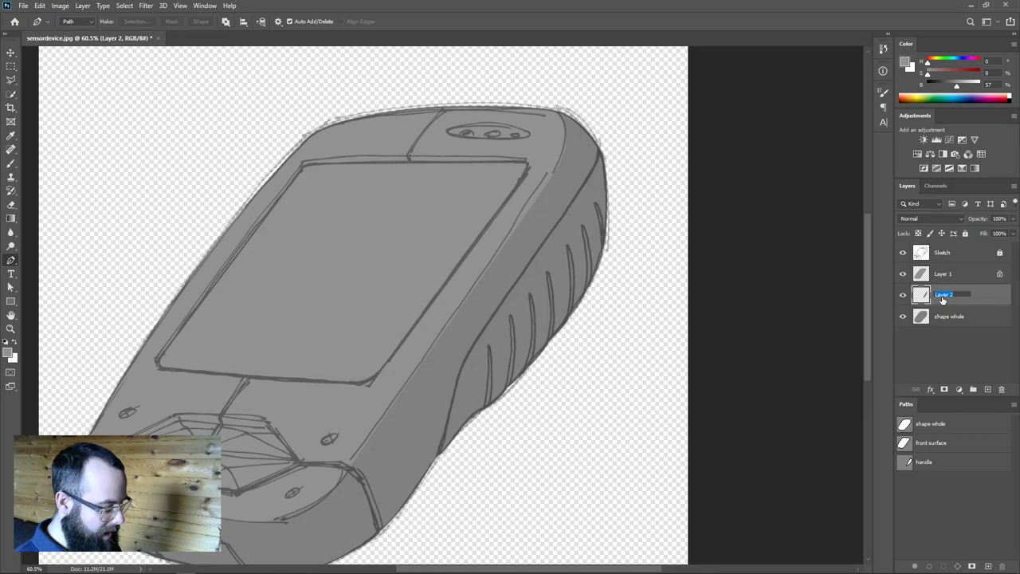
key(Return)
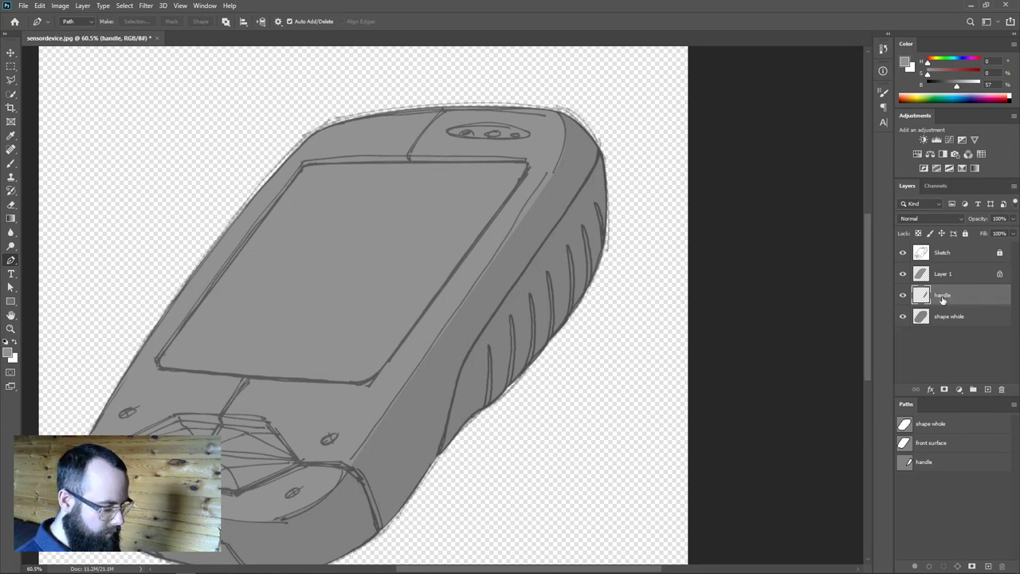
double_click(940, 273)
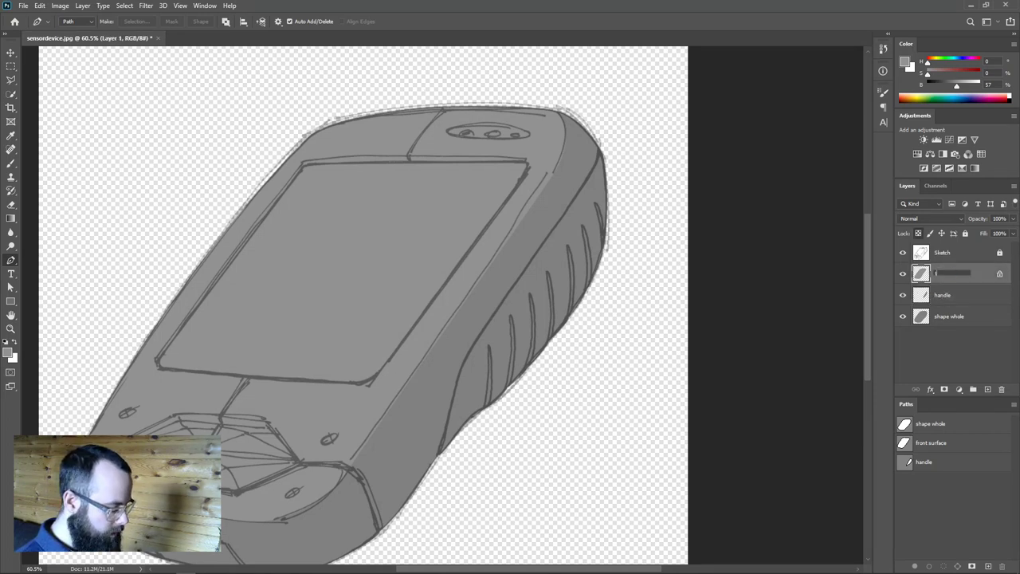
text(top surface)
key(Return)
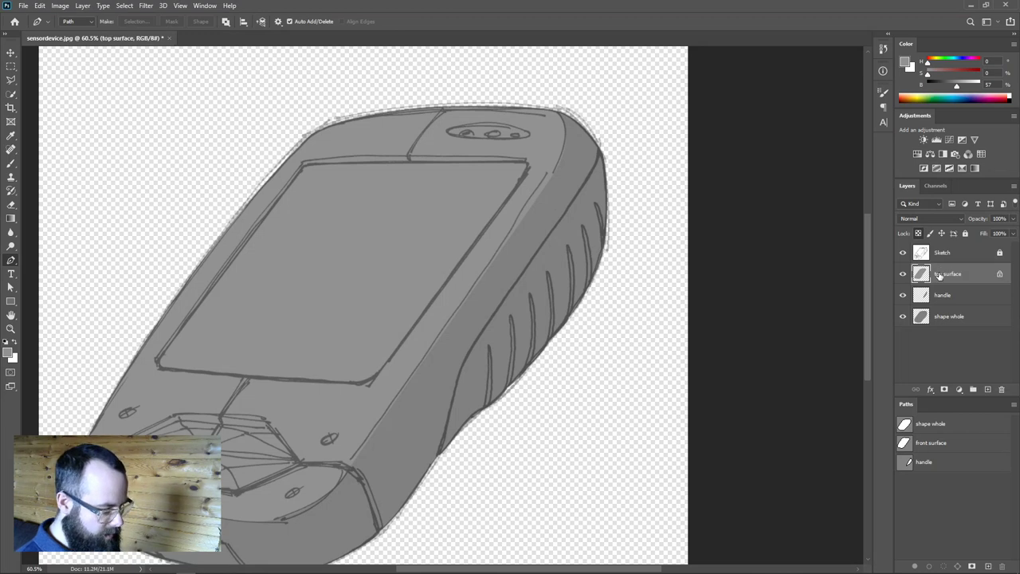
Lock the handle layer and fill its selection with a darker grey (brightness about 40).
click(933, 294)
click(918, 232)
drag(953, 88, 948, 87)
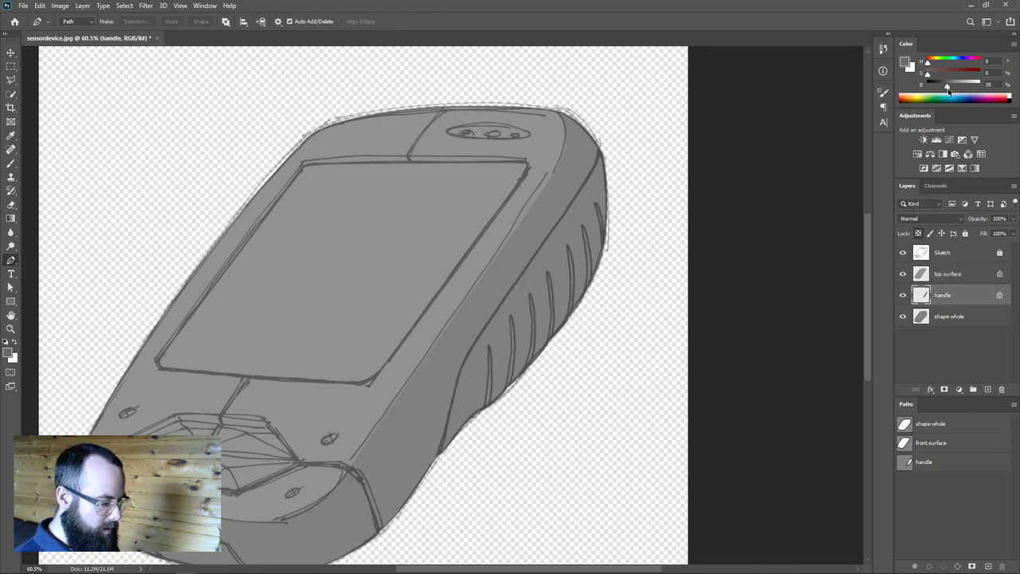
key(alt+BackSpace)
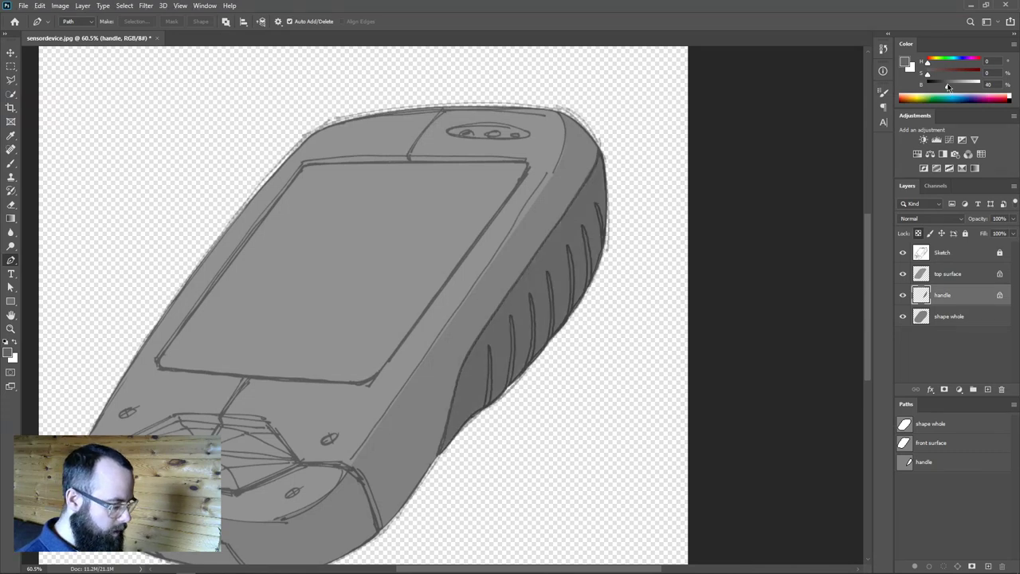
click(945, 363)
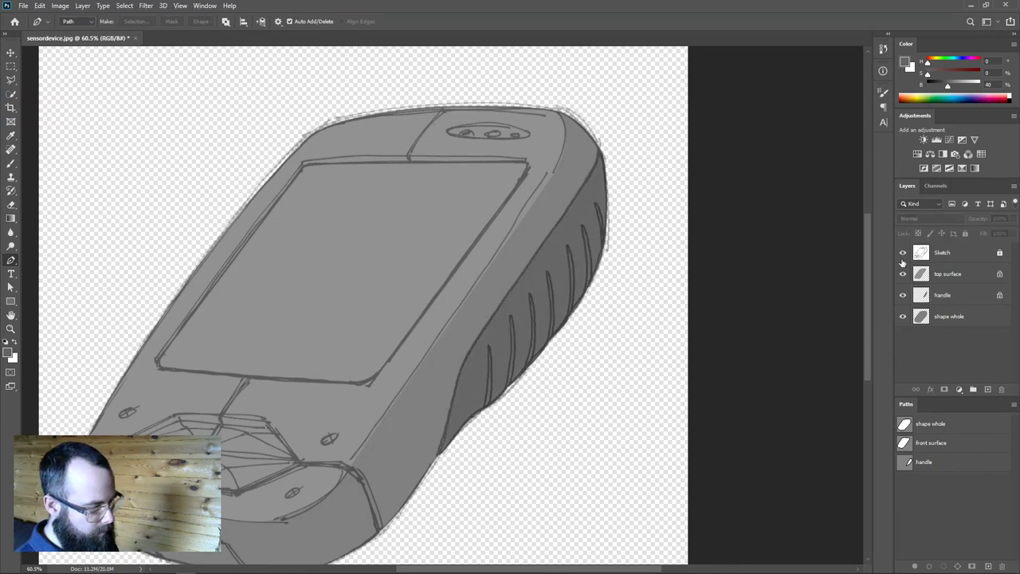
Toggle the Sketch layer off and on while zooming to compare the flat grey shapes.
click(903, 252)
drag(528, 408, 650, 356)
scroll(648, 353, up, 2)
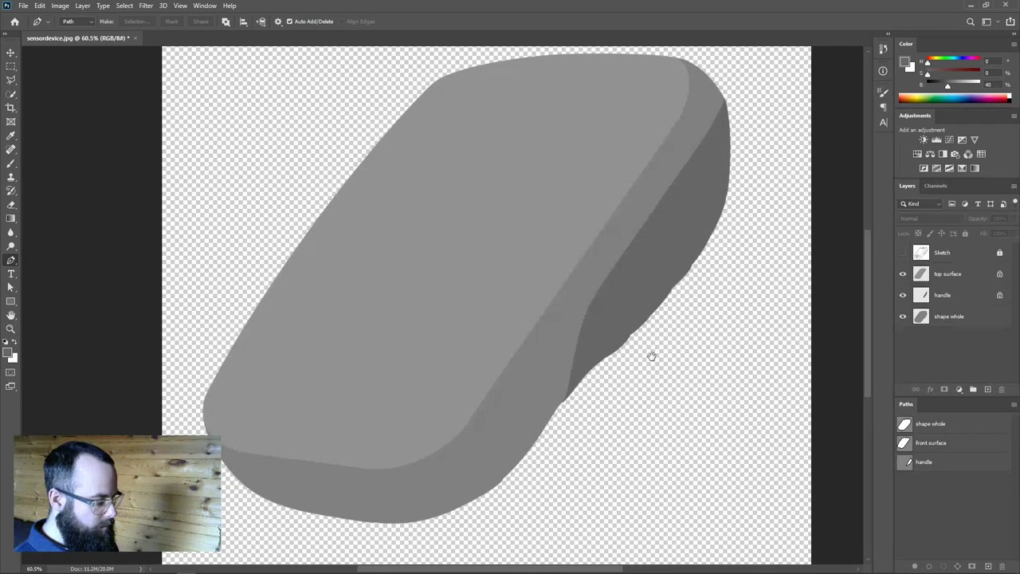
scroll(729, 157, up, 2)
scroll(729, 156, up, 2)
drag(744, 157, 669, 383)
scroll(670, 383, down, 4)
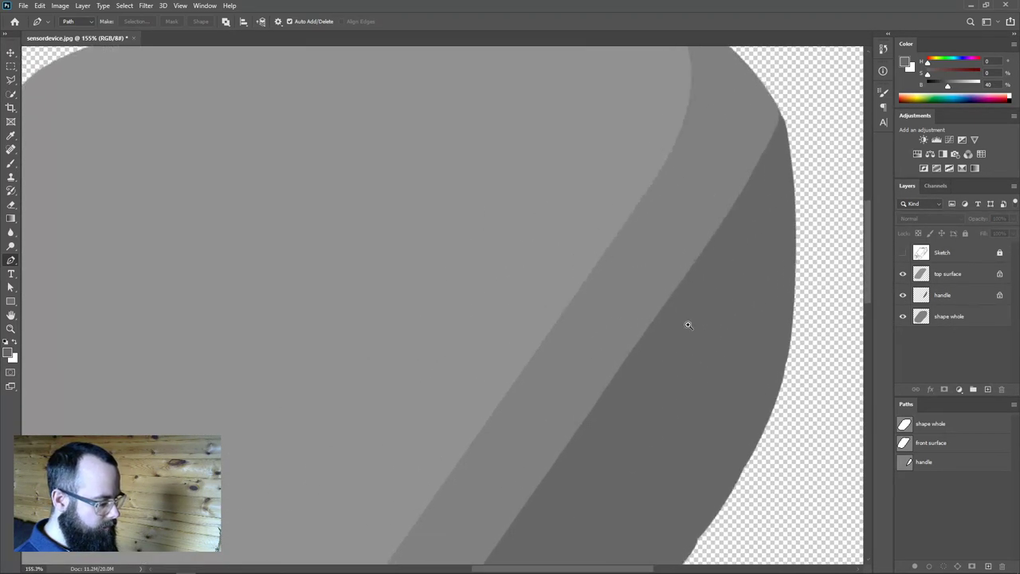
scroll(670, 288, down, 1)
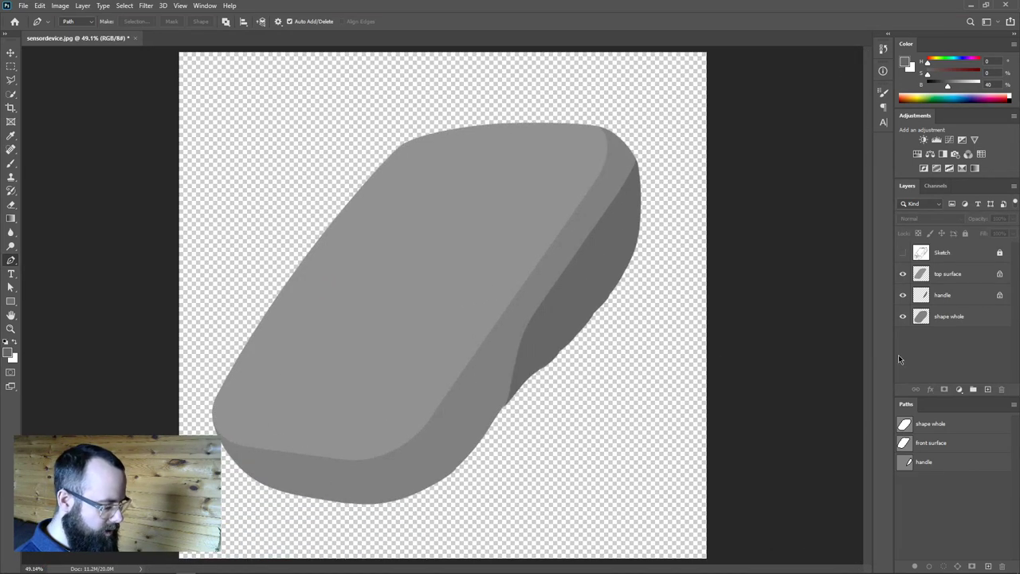
click(903, 254)
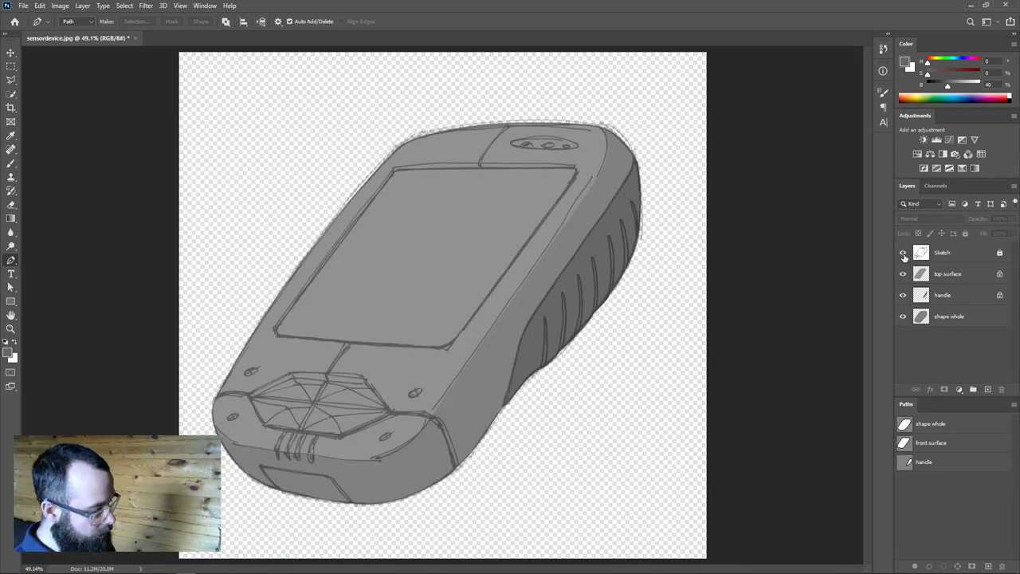
click(904, 253)
click(904, 254)
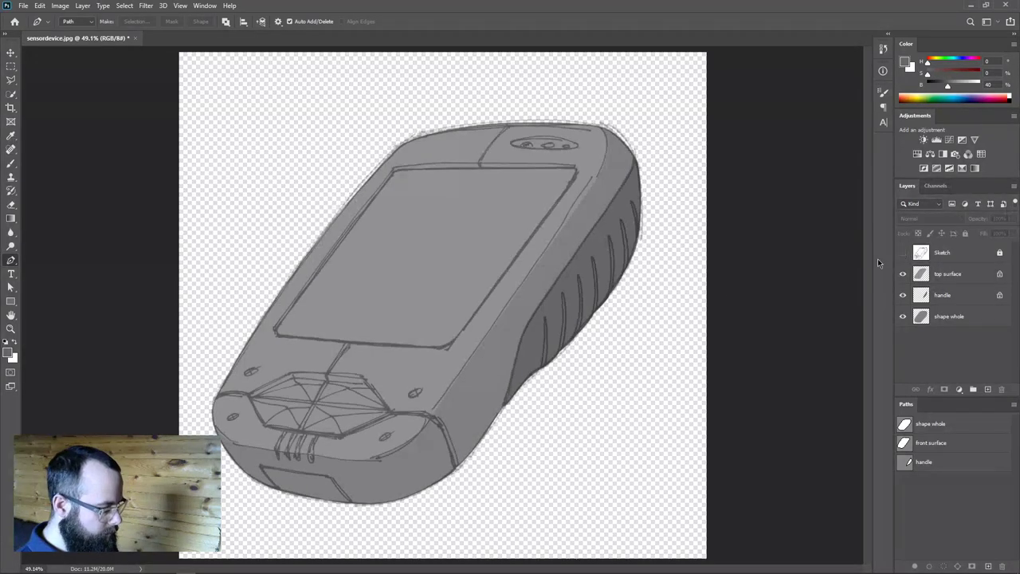
click(903, 253)
Show the handle path outline and the Sketch, then create a new empty Path 1.
scroll(457, 285, up, 2)
drag(456, 285, 527, 289)
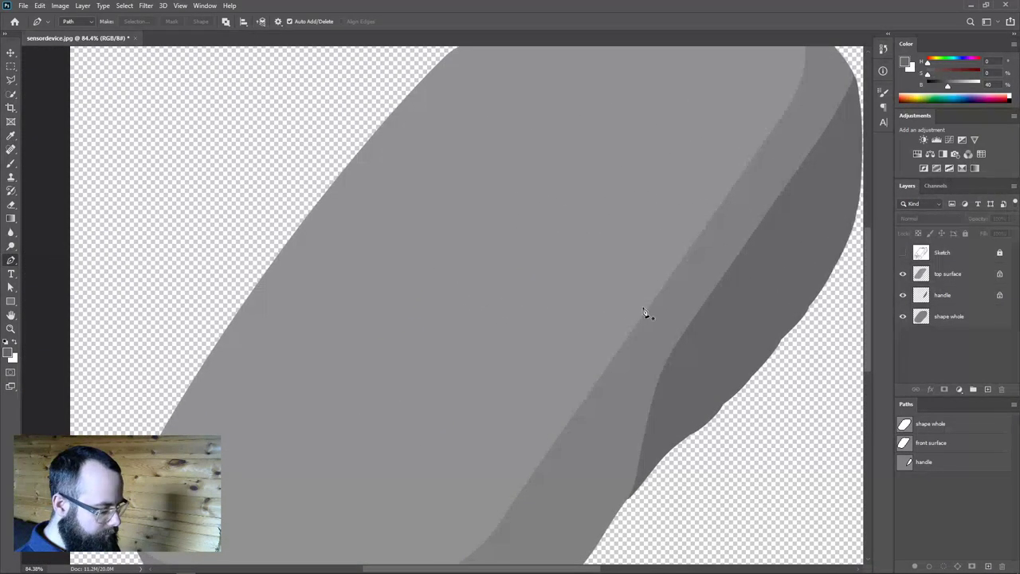
click(909, 462)
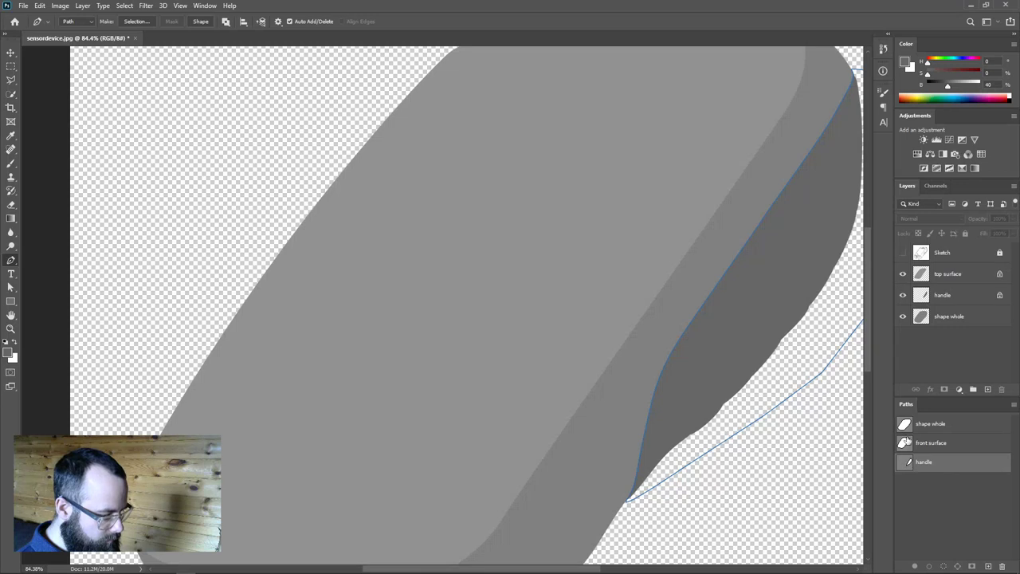
click(902, 253)
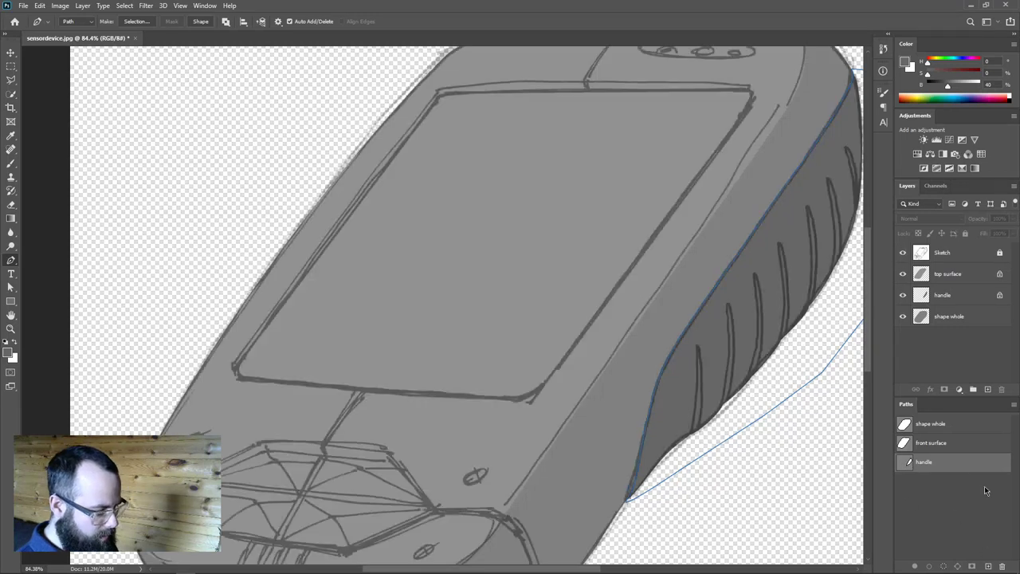
click(989, 566)
Rename the new path to 'screen' and zoom in on the screen's lower-left corner.
double_click(924, 480)
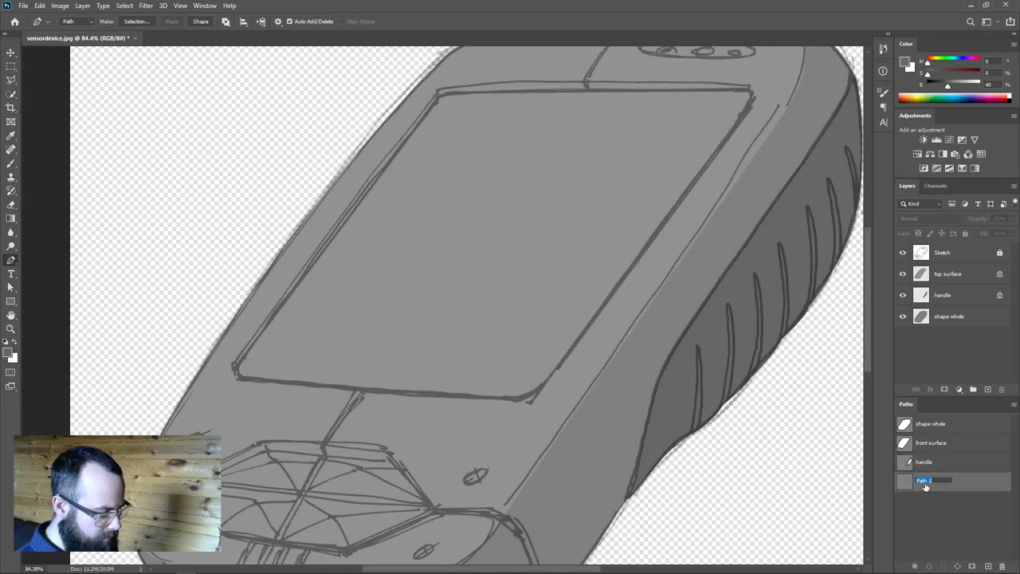
key(Return)
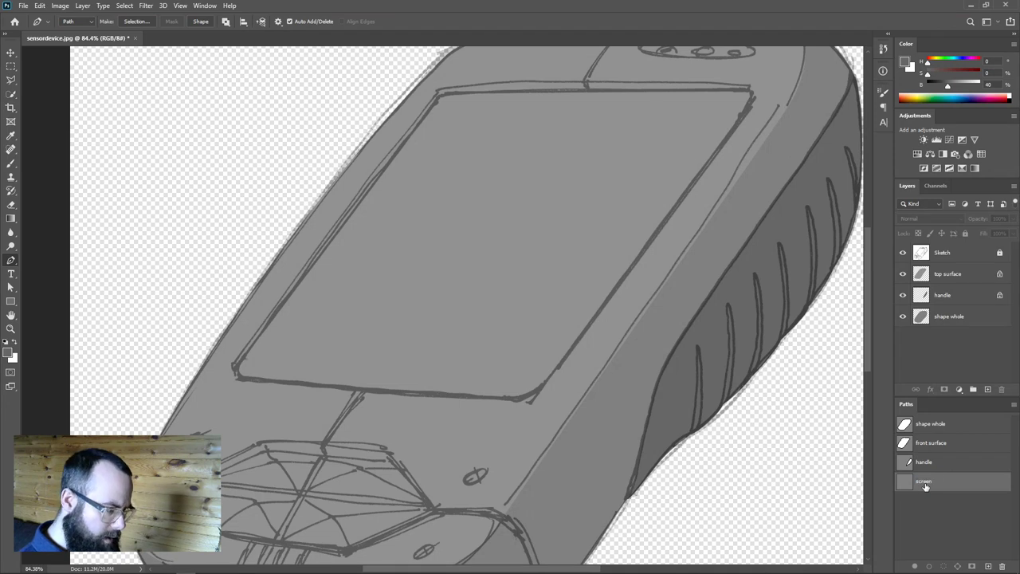
scroll(519, 307, up, 1)
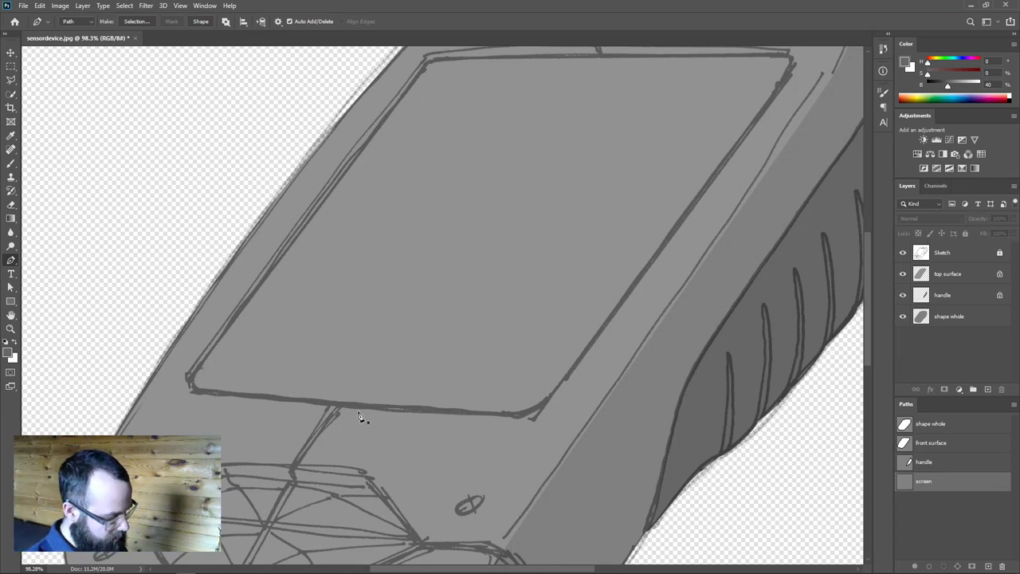
drag(199, 354, 482, 207)
drag(473, 246, 260, 379)
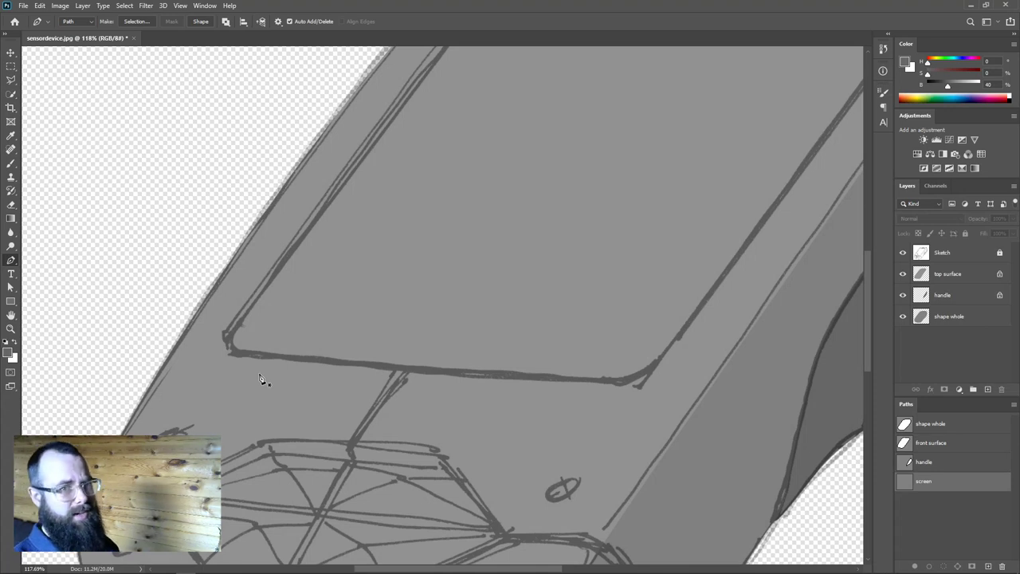
scroll(255, 367, up, 3)
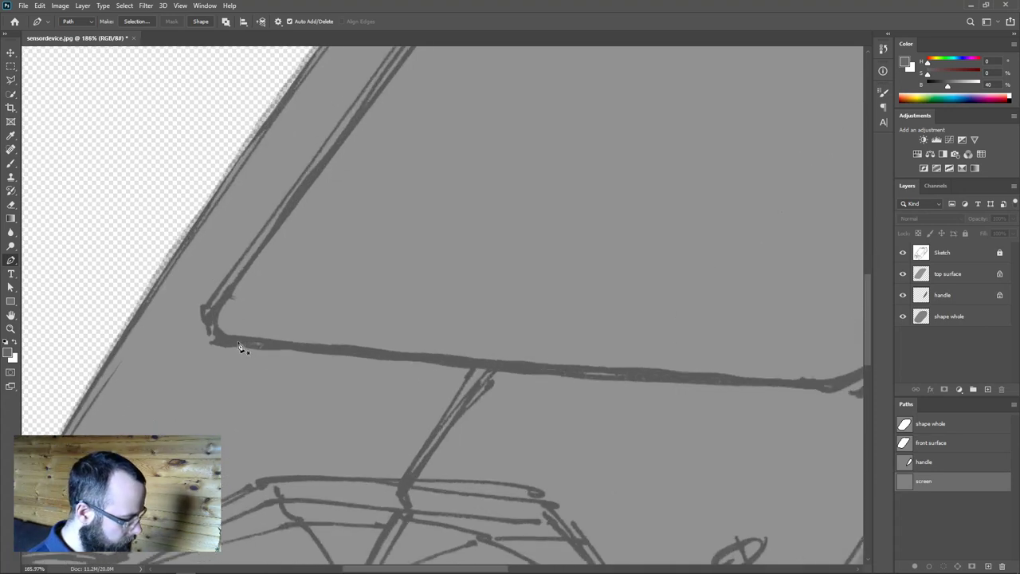
drag(321, 342, 295, 346)
scroll(296, 346, down, 2)
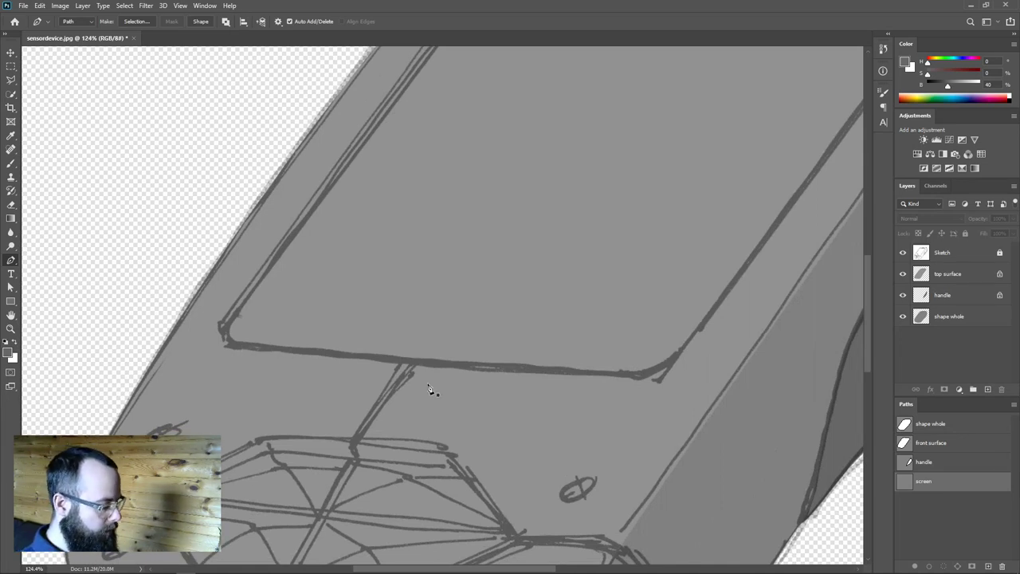
scroll(371, 390, up, 2)
Place screen path anchors at the bottom-left, bottom-right and top-right corners.
drag(183, 325, 258, 334)
scroll(259, 333, right, 6)
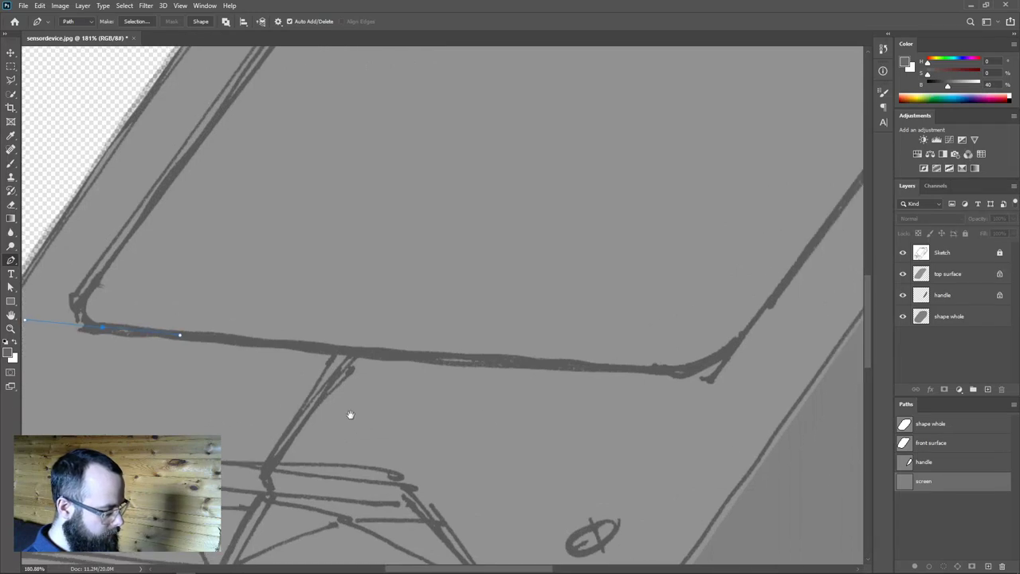
drag(514, 368, 550, 371)
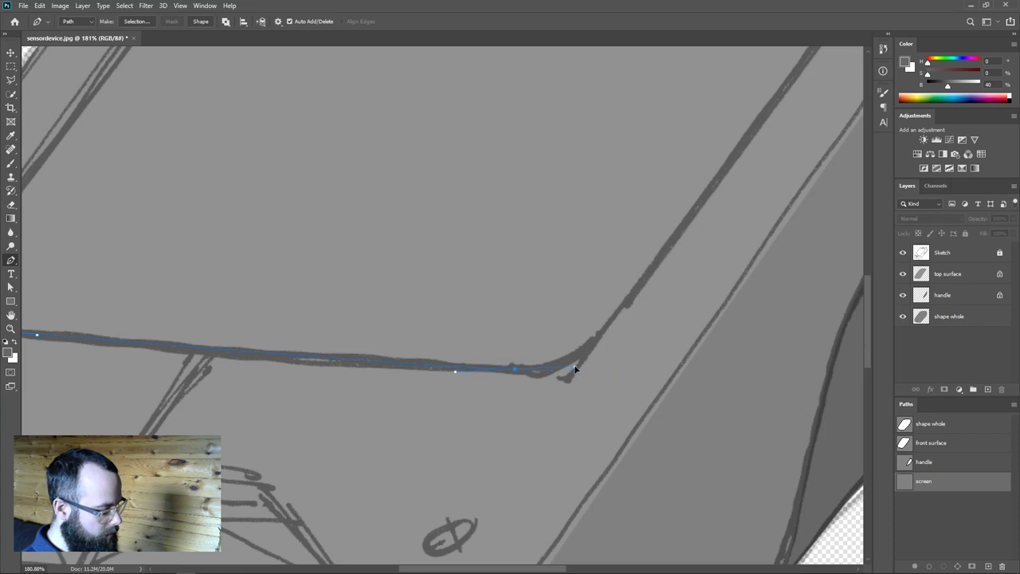
click(575, 369)
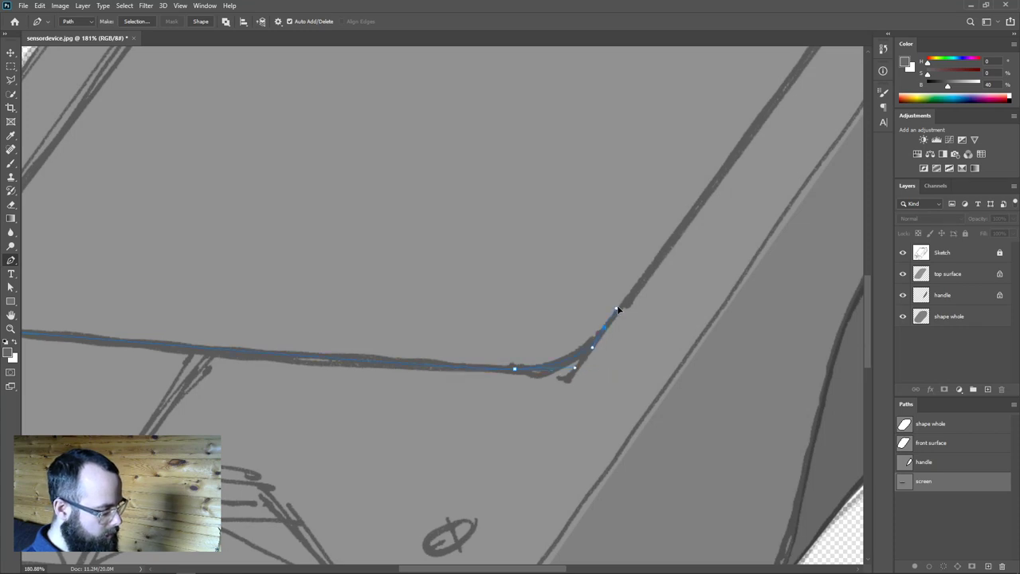
drag(626, 301, 375, 533)
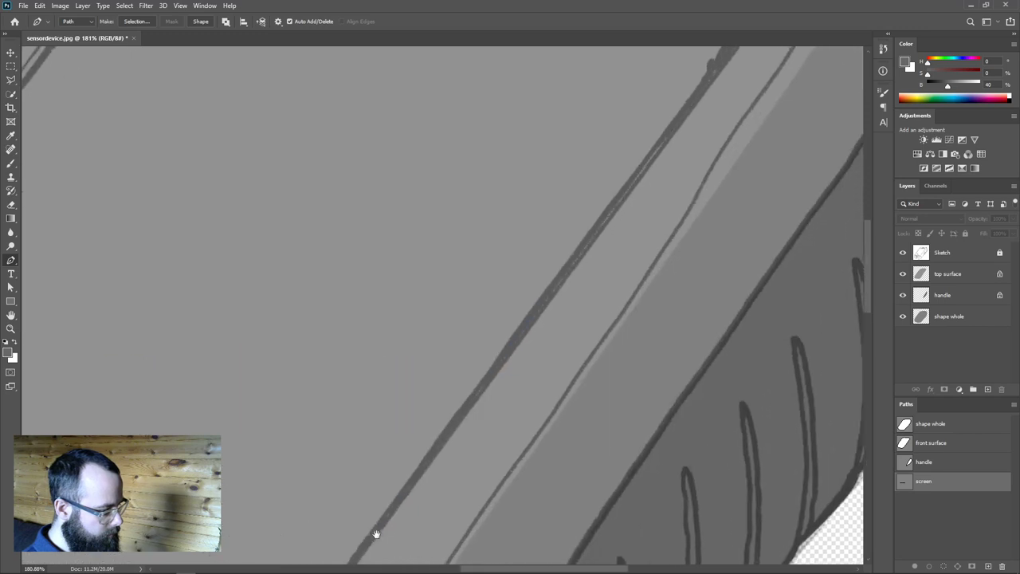
scroll(606, 262, up, 3)
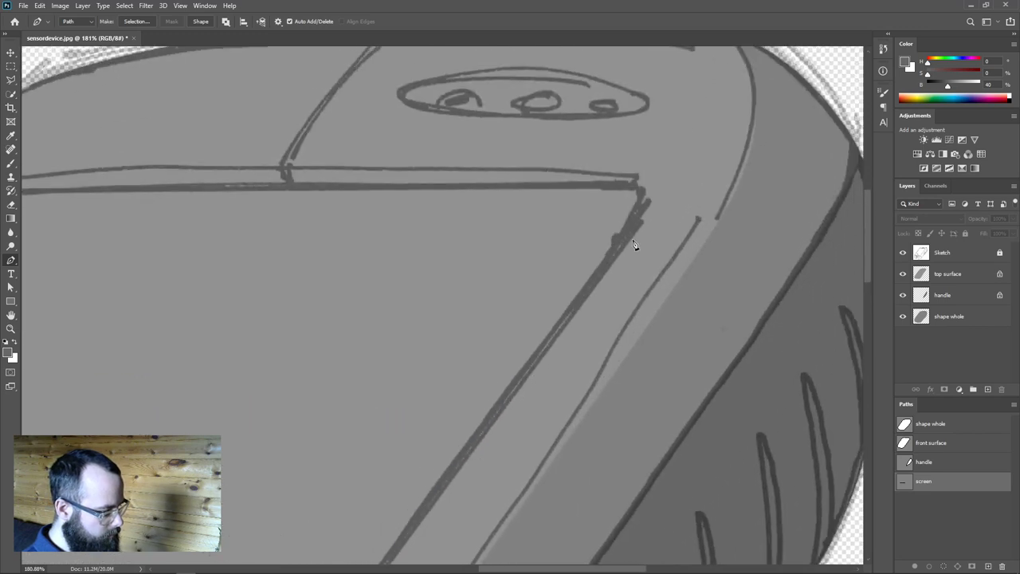
click(645, 195)
drag(211, 166, 207, 166)
Add the curved top-left corner anchor and close the screen path at the bottom-left.
drag(196, 222, 545, 251)
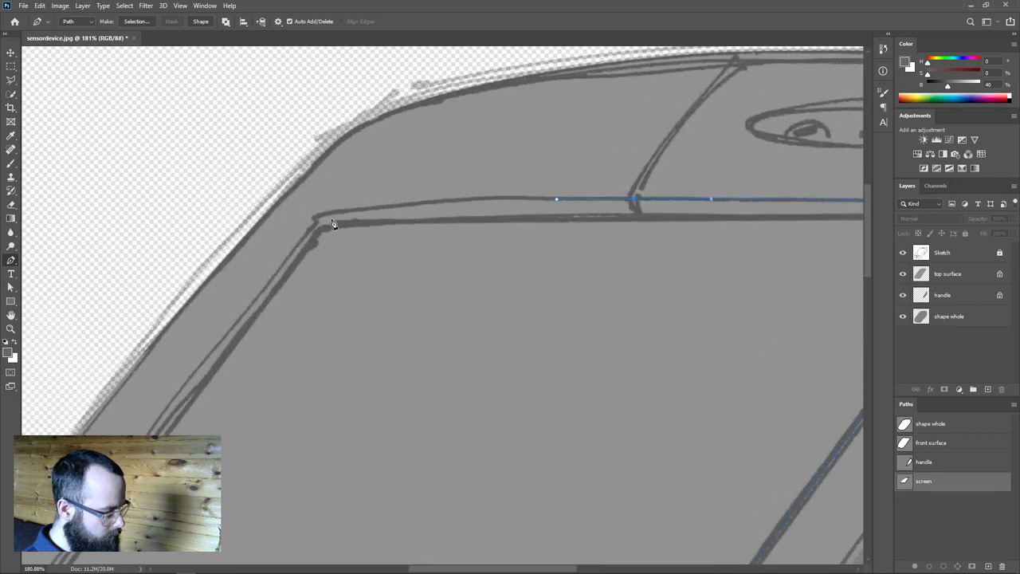
drag(351, 210, 316, 227)
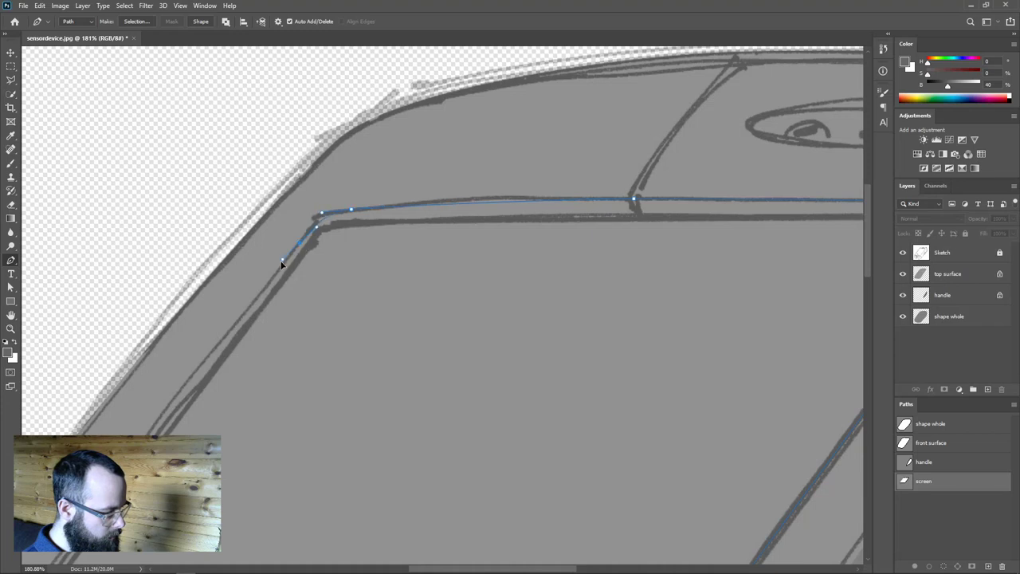
drag(269, 432, 187, 434)
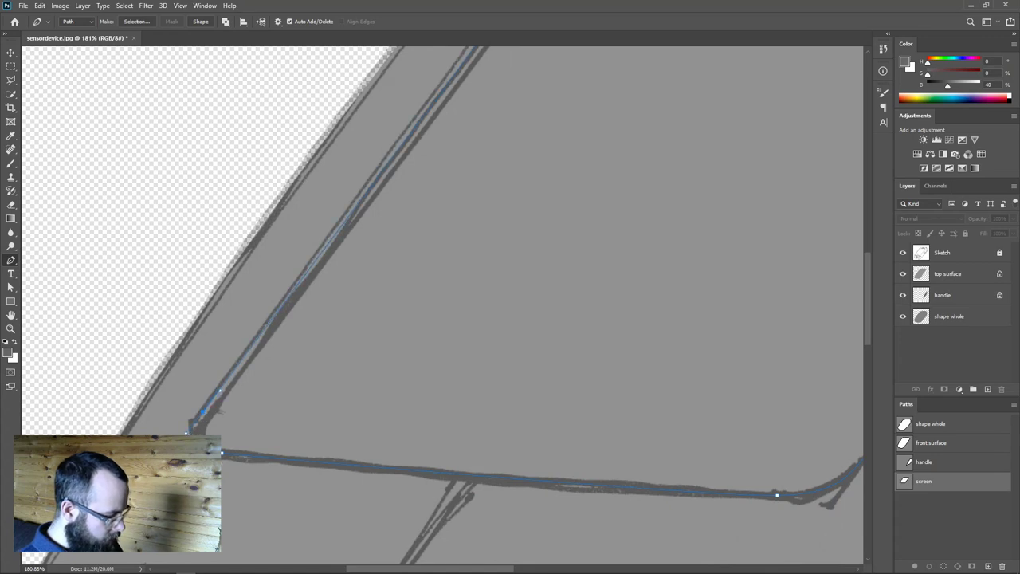
drag(223, 456, 237, 456)
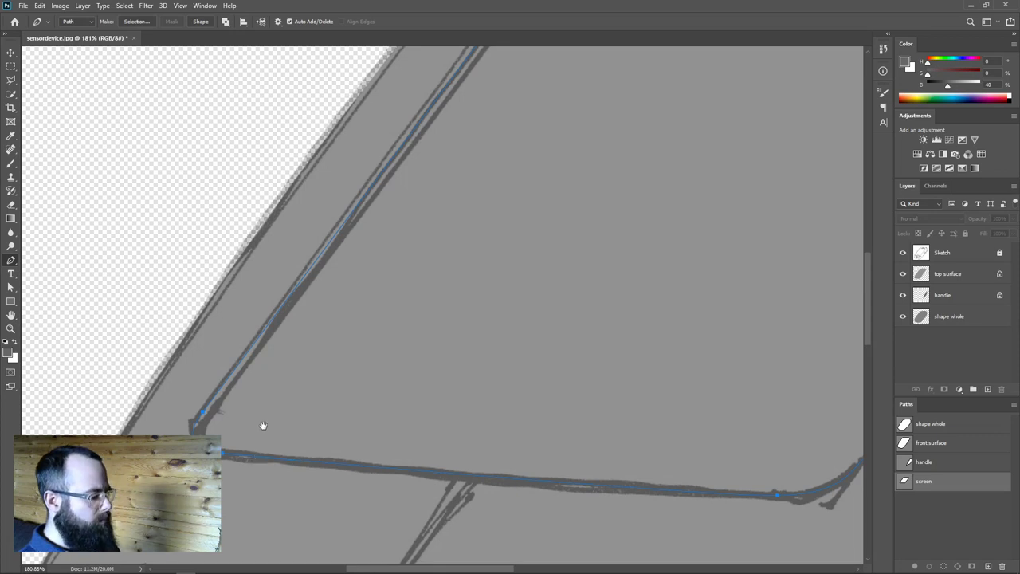
drag(192, 431, 252, 375)
scroll(252, 375, up, 10)
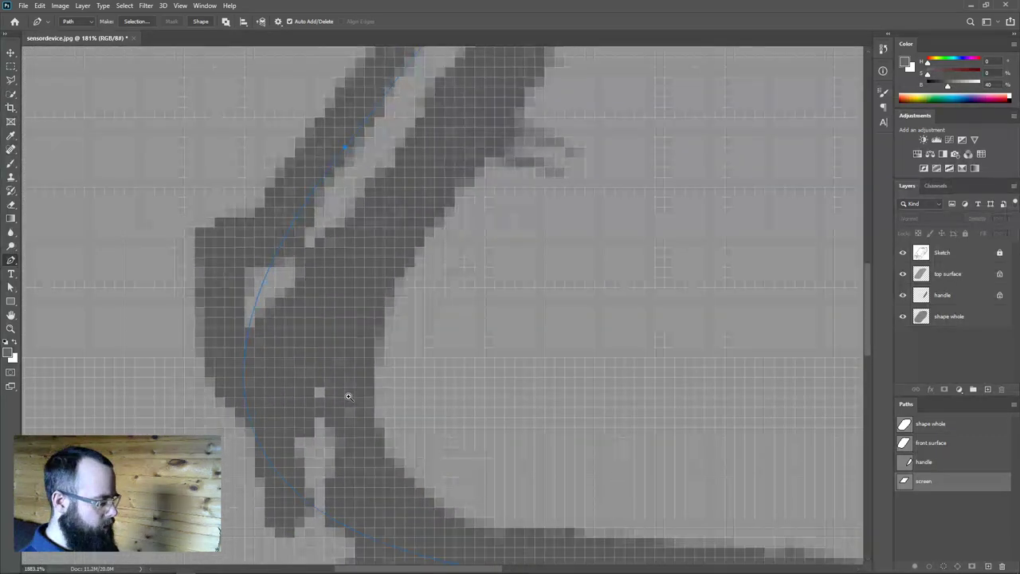
scroll(349, 396, down, 10)
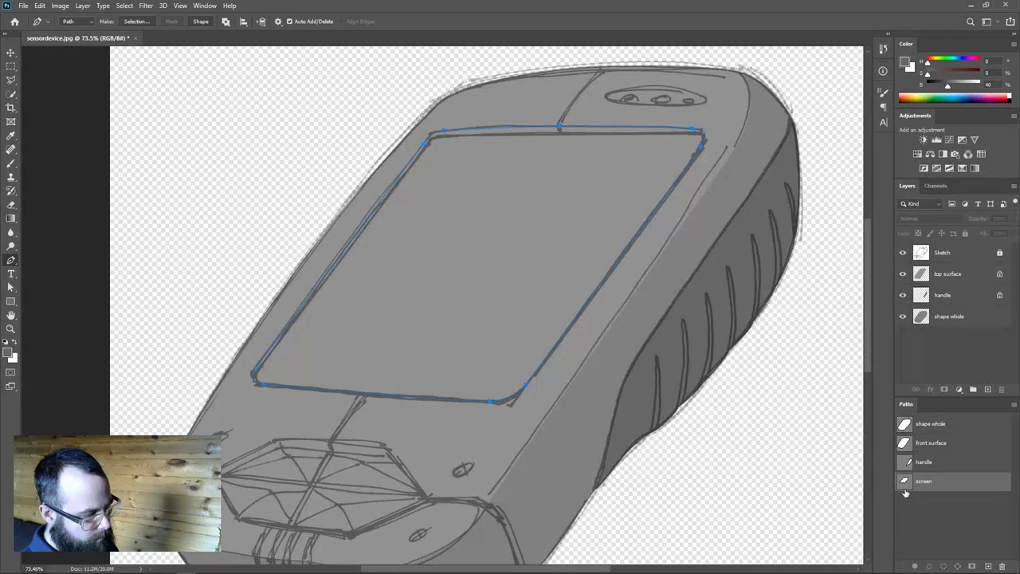
Add a new layer above top surface named 'screen outer'.
click(948, 275)
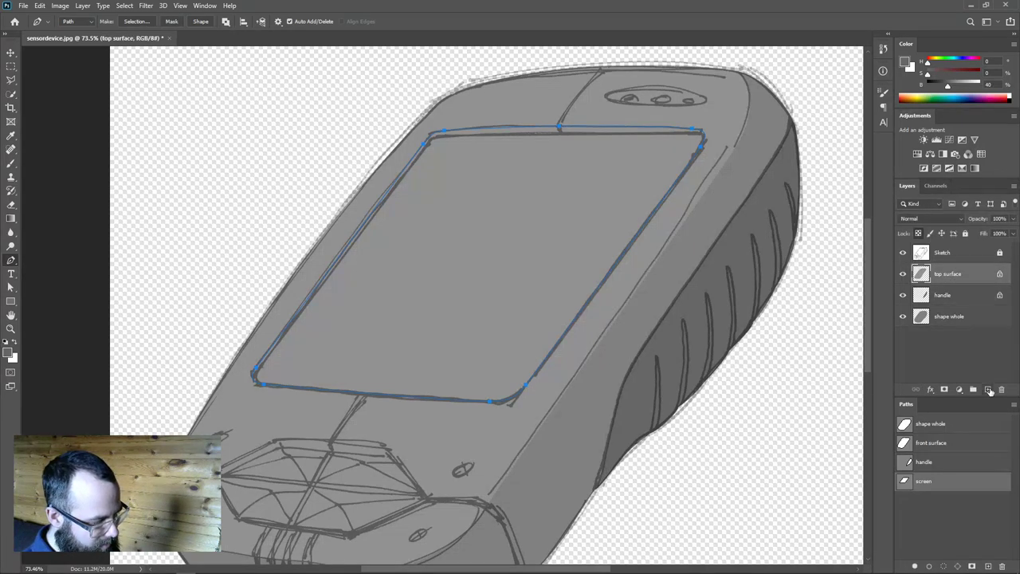
click(989, 389)
double_click(943, 274)
text(s)
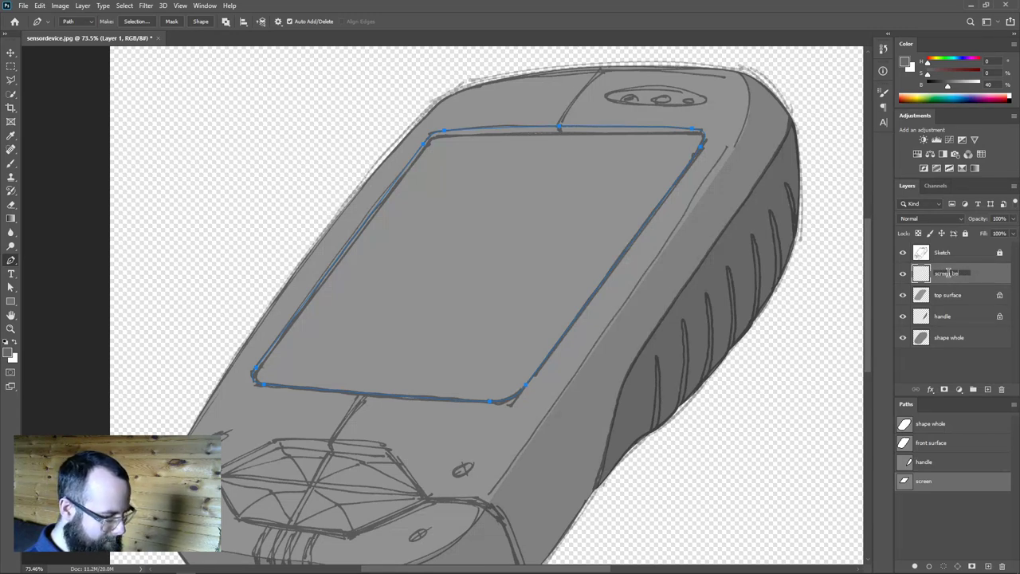
text(creen outer)
key(Return)
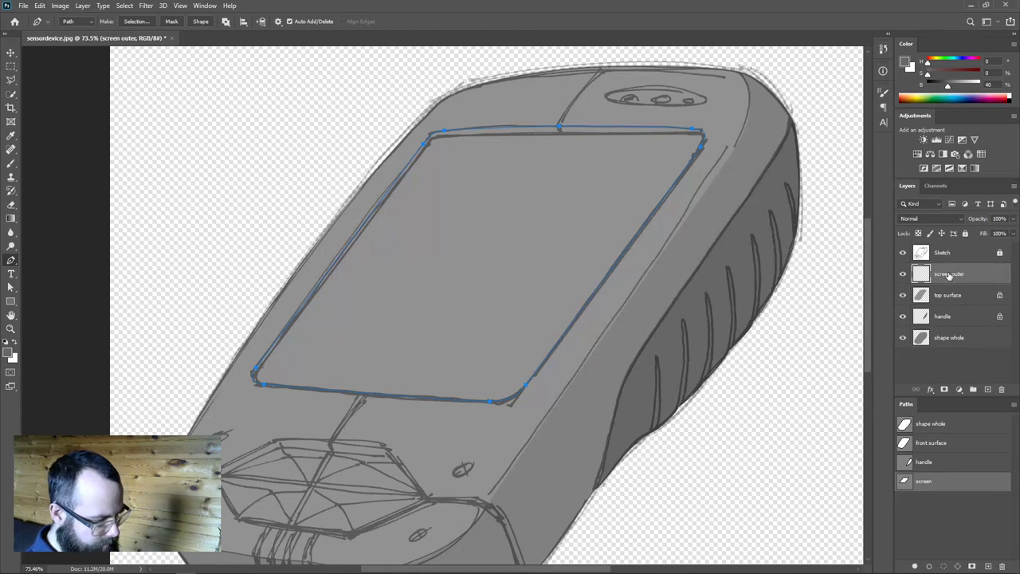
Fill the screen path with a darker grey, deselect the path, and hide the Sketch.
drag(944, 88, 944, 88)
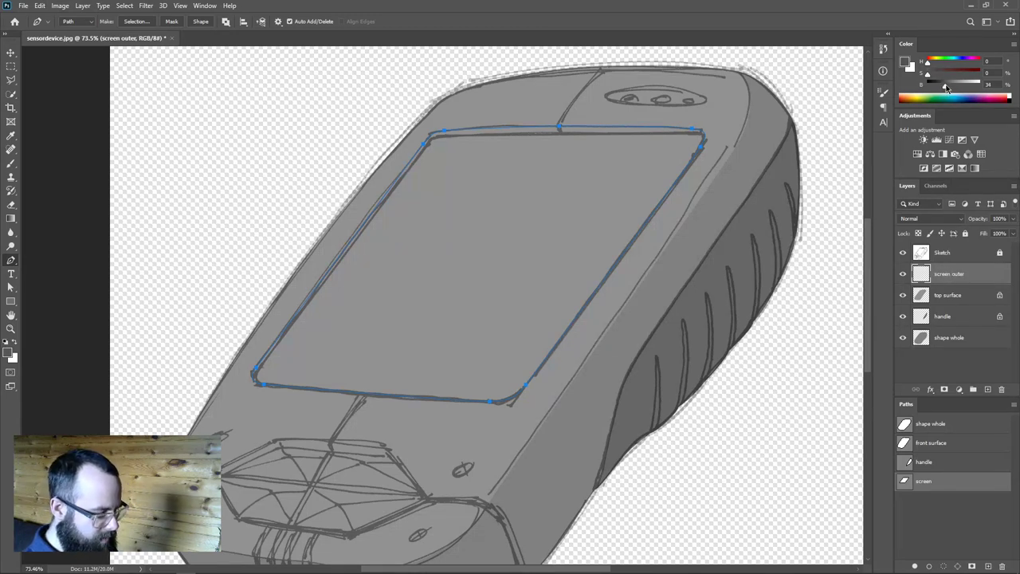
click(915, 565)
click(13, 65)
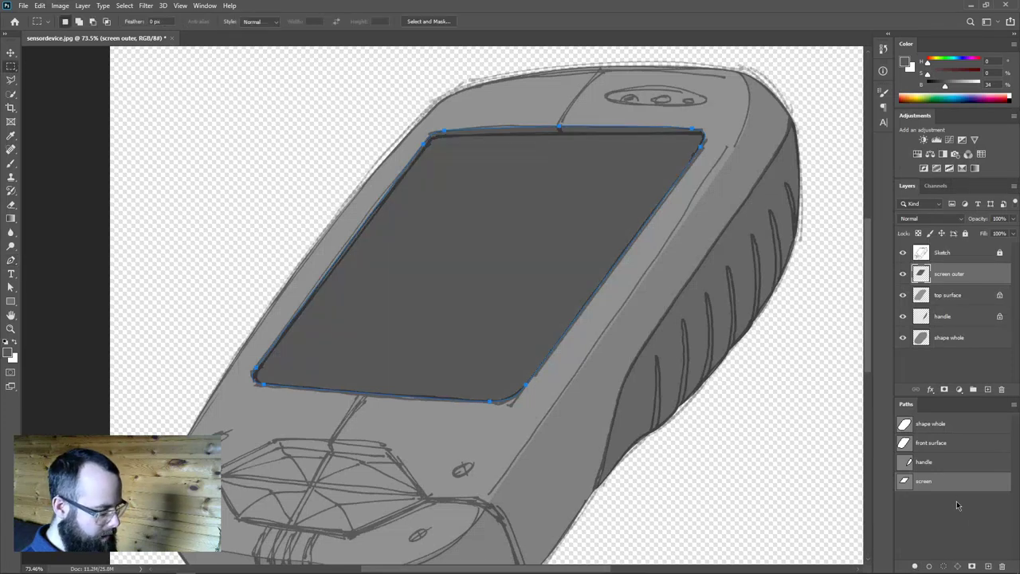
click(956, 500)
click(903, 253)
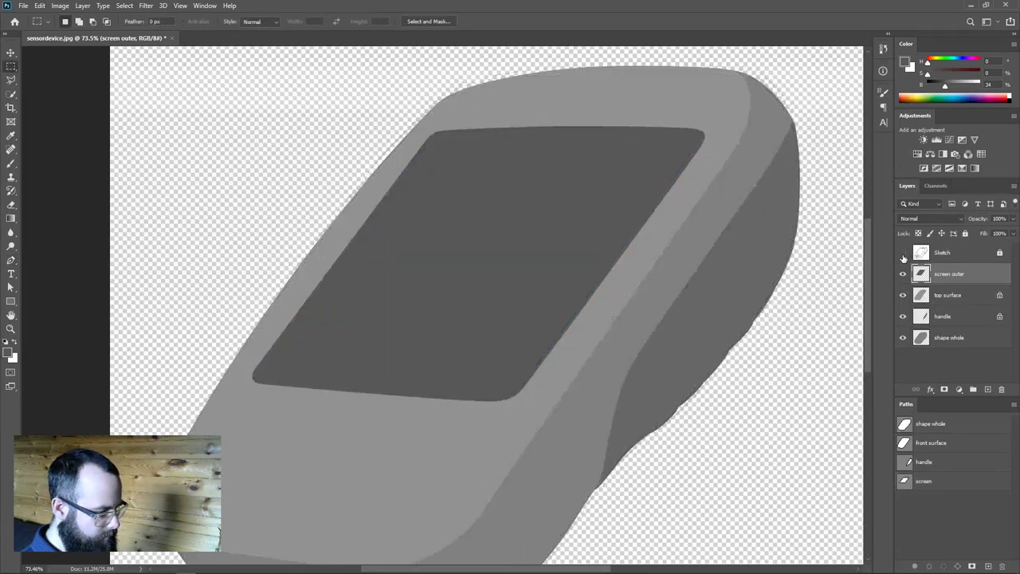
scroll(574, 271, down, 3)
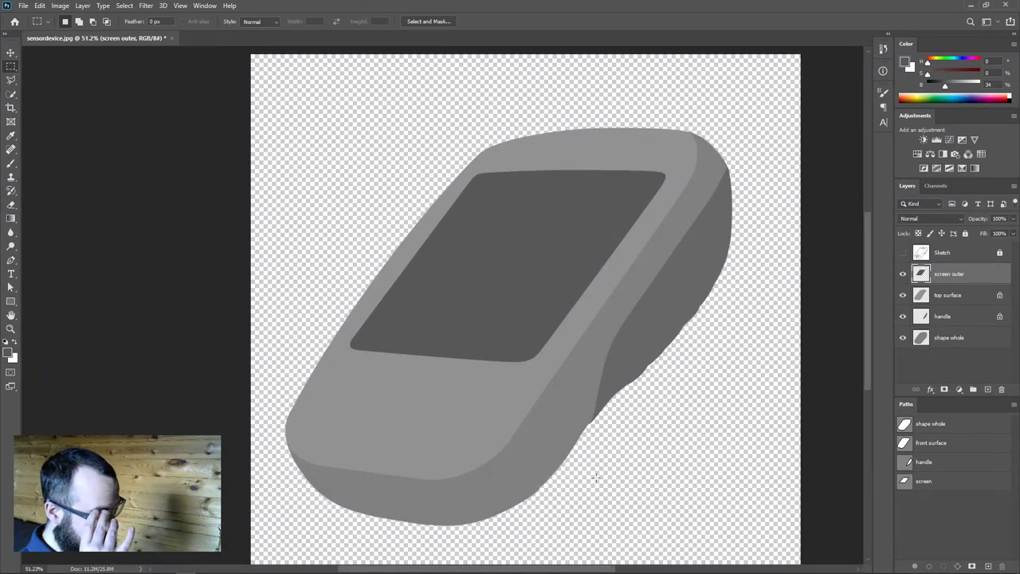
scroll(416, 318, up, 1)
Show the Sketch again and select the screen outer fill, undoing an accidental move.
scroll(415, 318, up, 4)
click(902, 253)
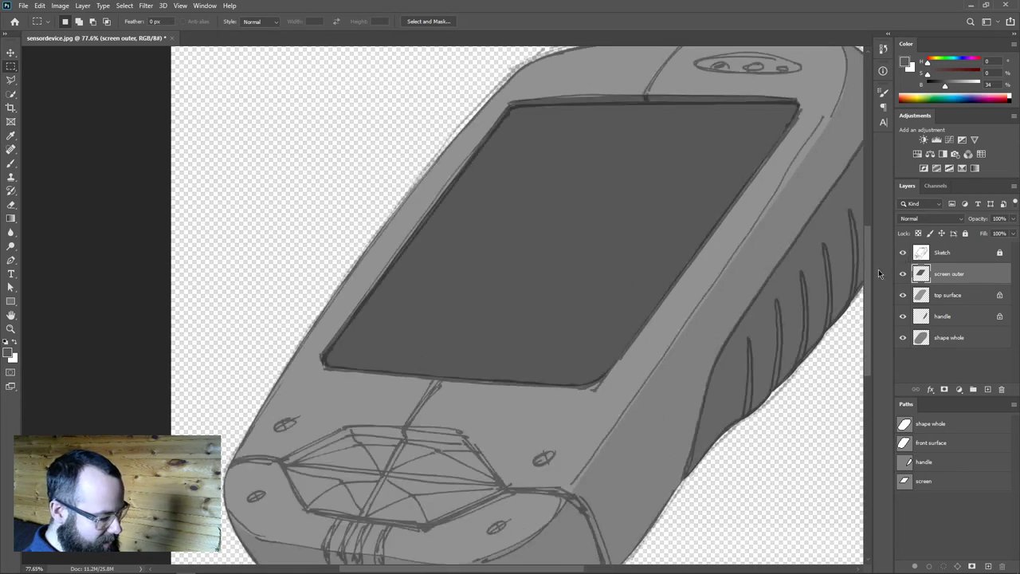
key(v)
scroll(606, 223, up, 2)
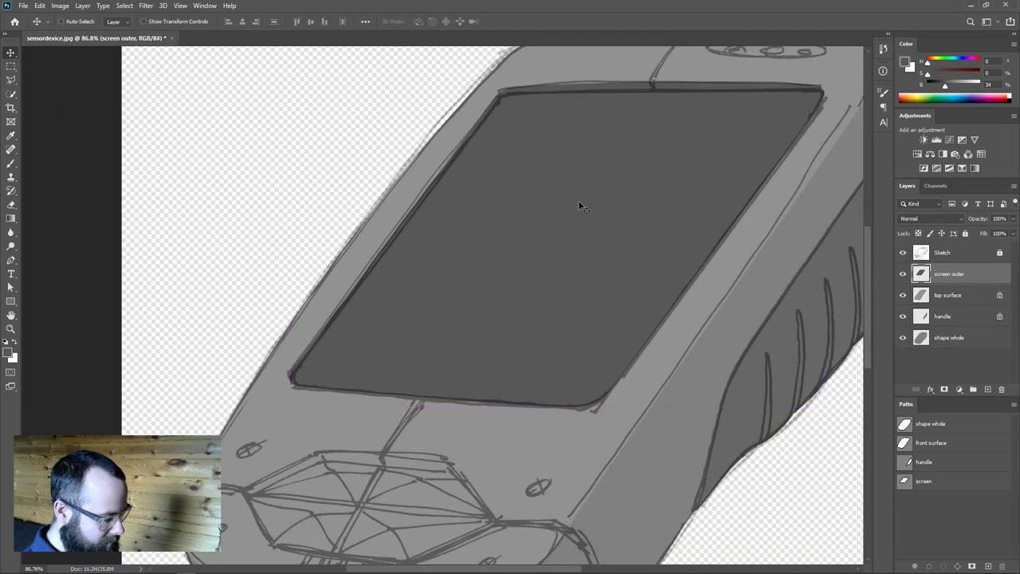
ctrl+click(921, 272)
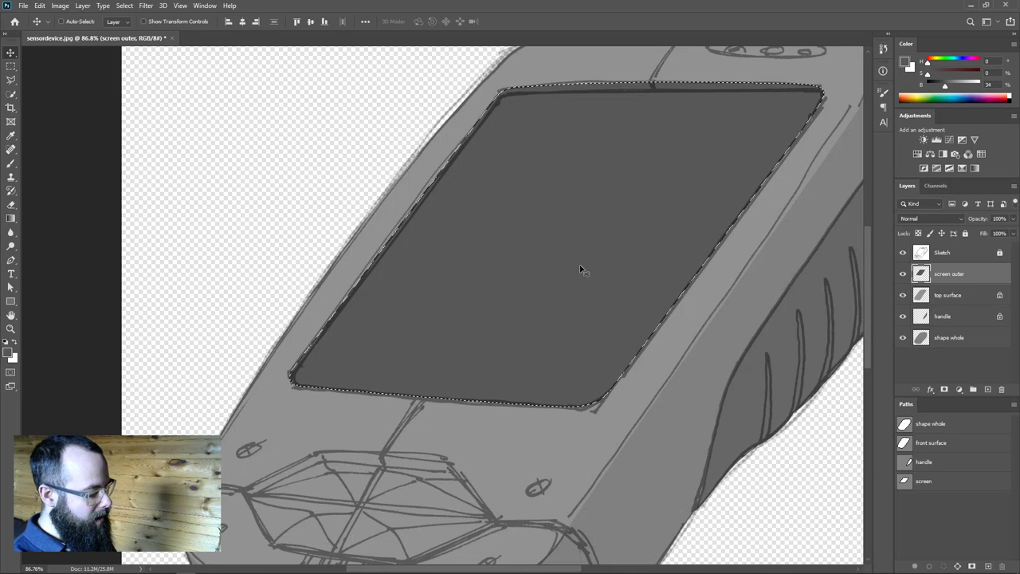
drag(562, 254, 500, 276)
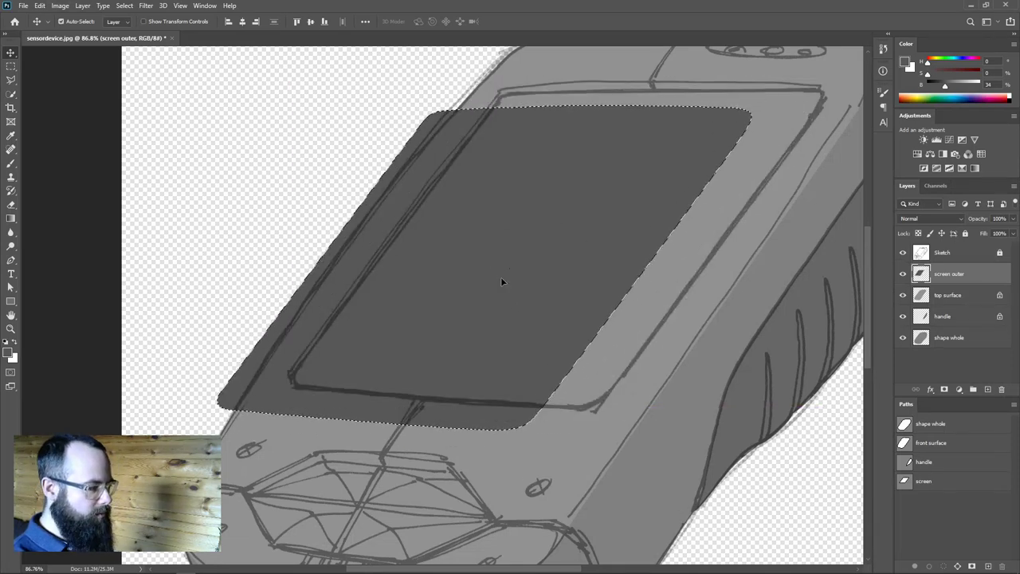
key(ctrl+z)
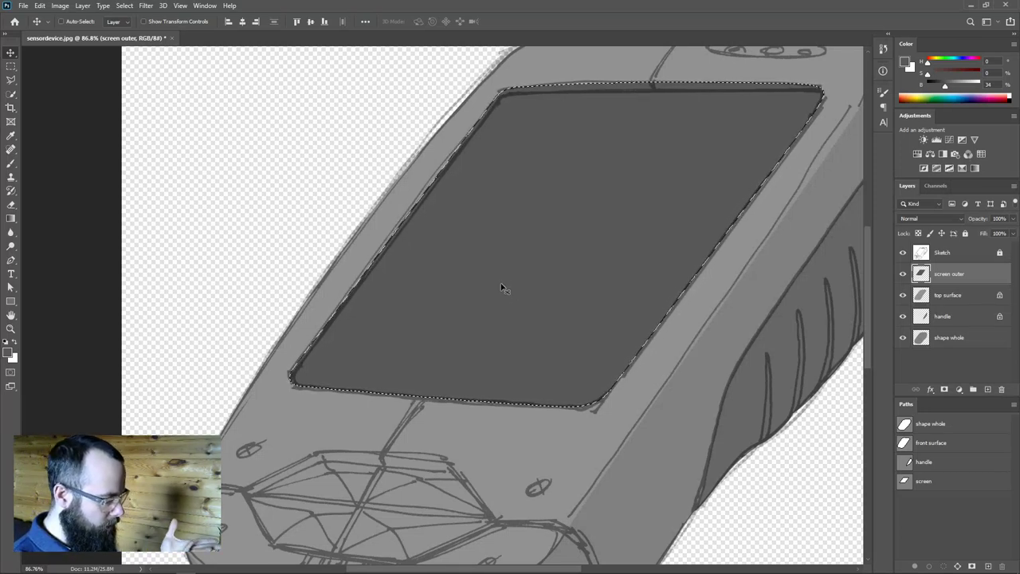
Nudge the screen selection a few pixels right and down, then inspect its top-left corner.
click(9, 67)
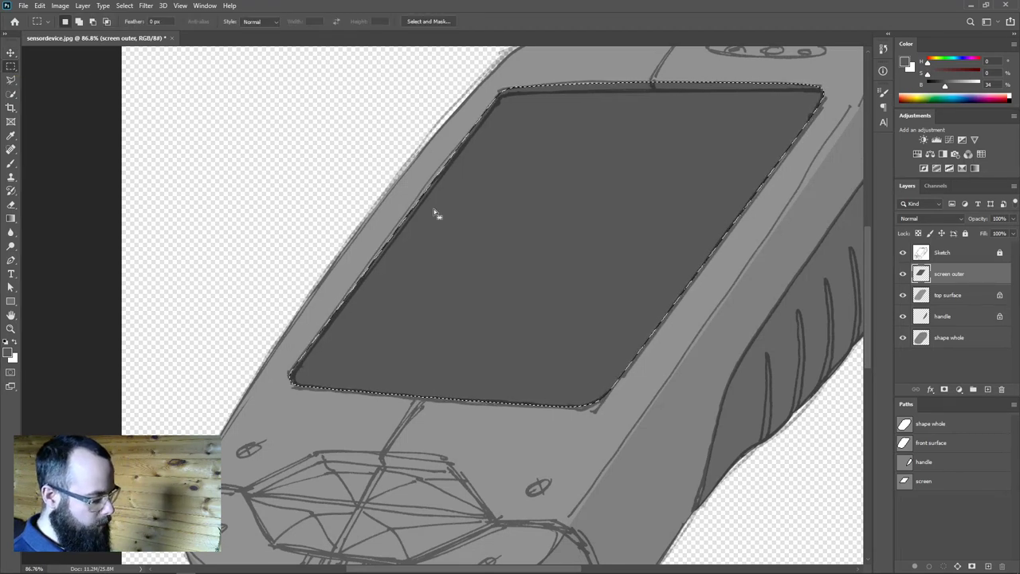
mouse_move(528, 263)
mouse_down()
mouse_move(537, 307)
mouse_move(561, 286)
mouse_move(533, 268)
mouse_move(505, 286)
mouse_move(361, 279)
mouse_move(497, 349)
mouse_move(530, 265)
mouse_up()
drag(396, 318, 422, 318)
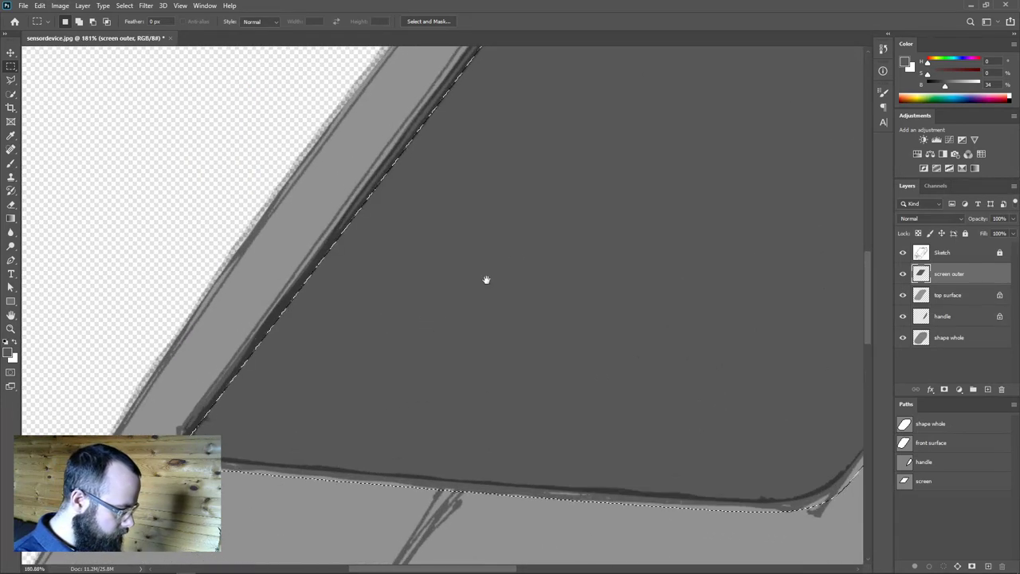
drag(485, 278, 454, 473)
scroll(617, 306, up, 3)
scroll(618, 307, right, 4)
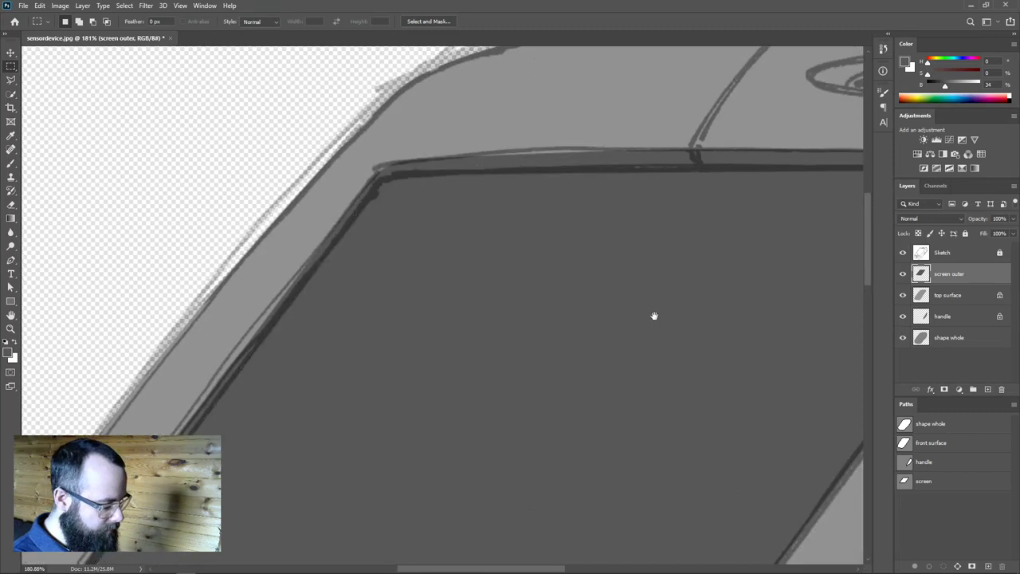
scroll(650, 335, down, 3)
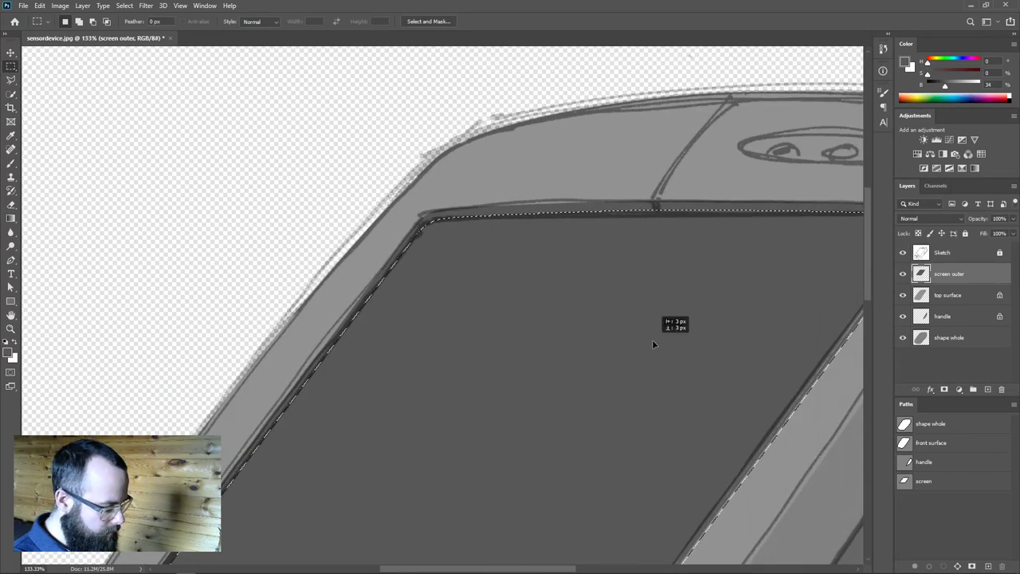
scroll(650, 371, down, 3)
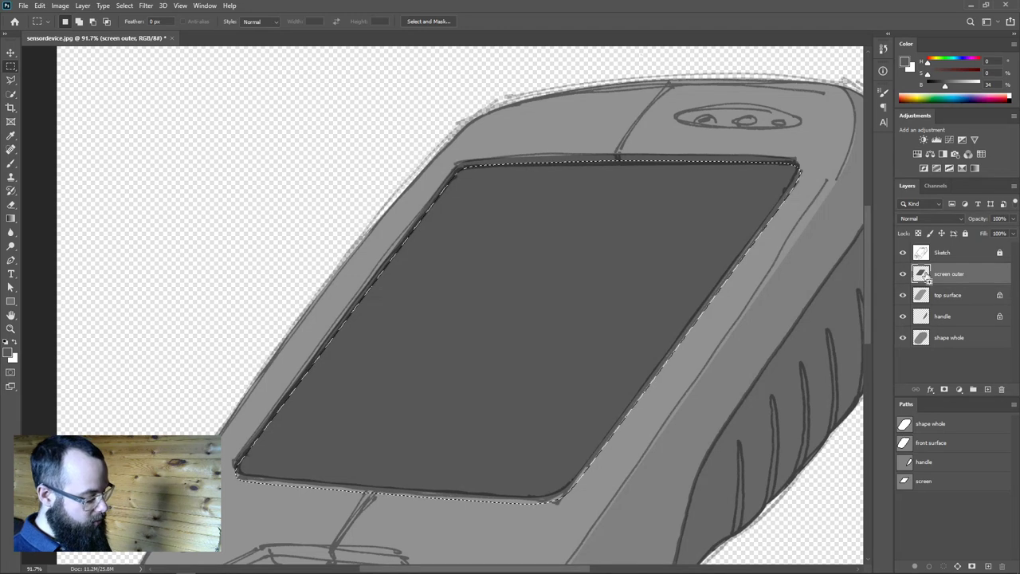
Copy the screen selection to a new transparency-locked layer and fill it with 22% brightness grey.
key(ctrl+j)
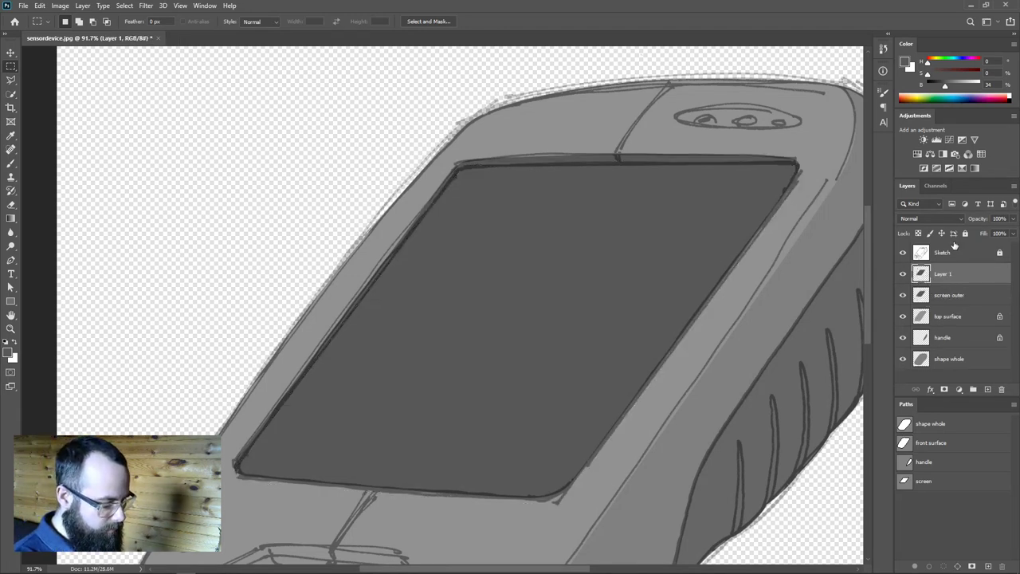
click(919, 233)
drag(941, 85, 939, 87)
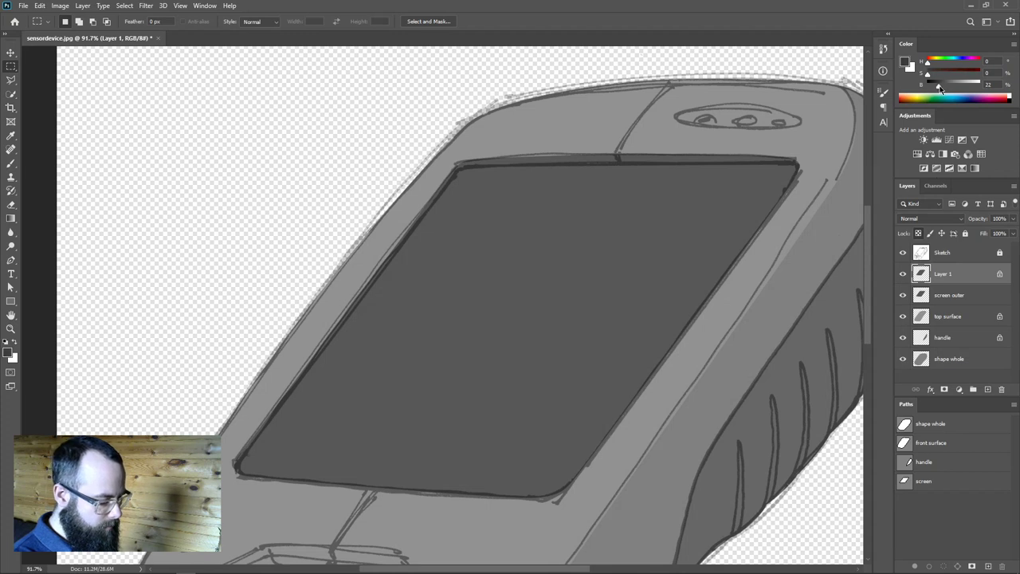
key(alt+BackSpace)
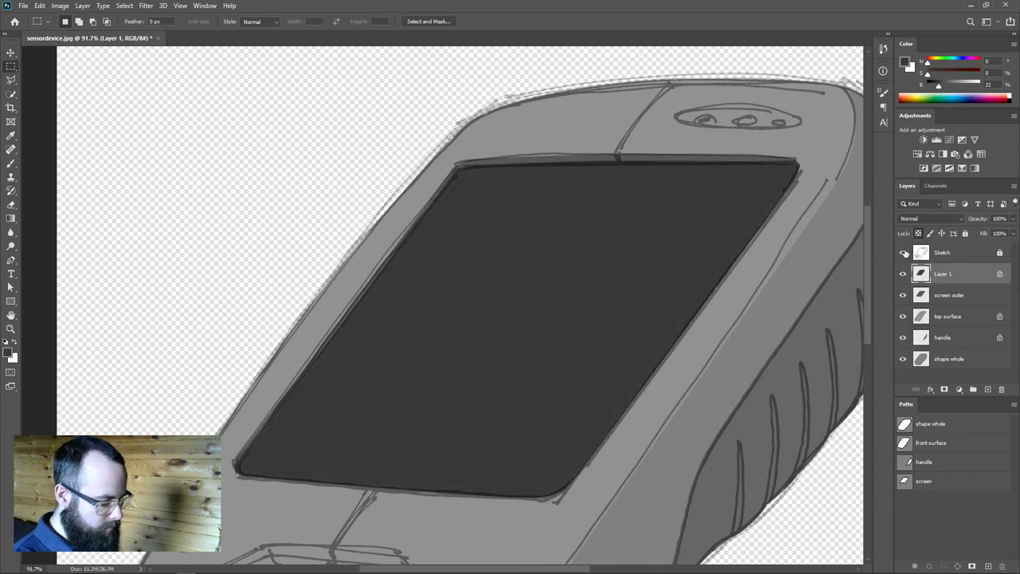
Rename the new layer 'screen', hiding the sketch while renaming and showing it again.
click(903, 253)
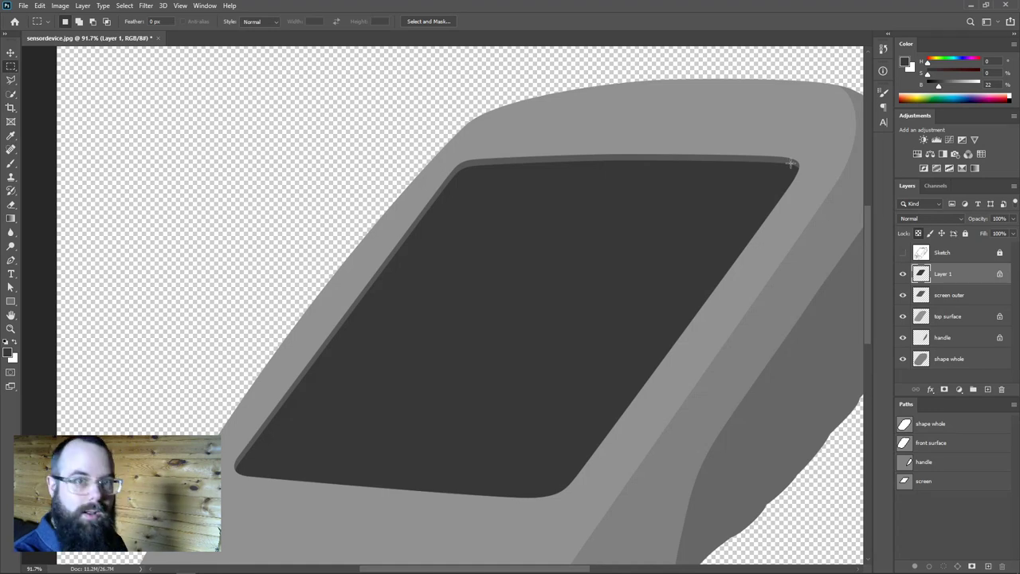
double_click(941, 273)
text(screen)
key(Return)
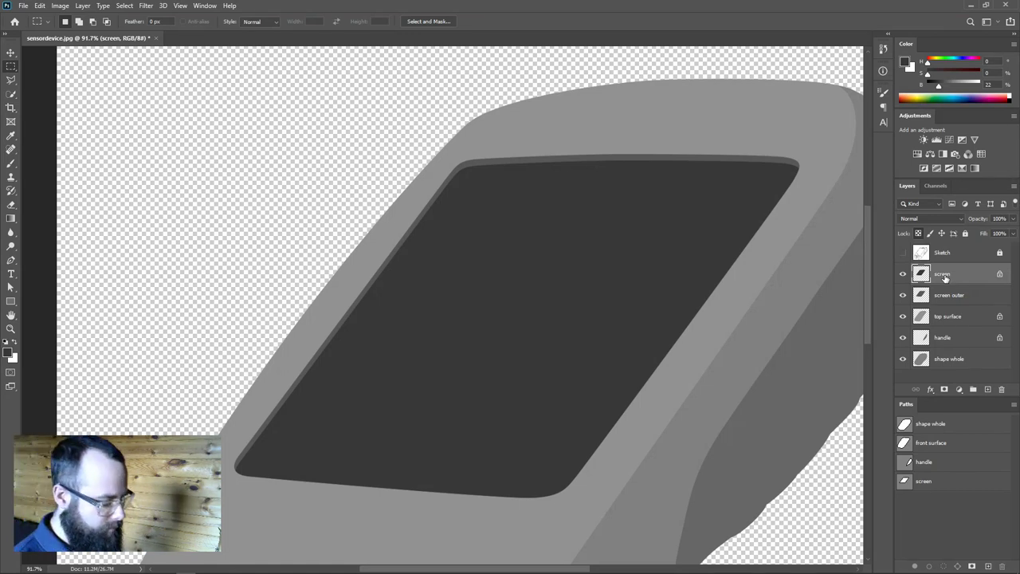
click(904, 257)
Create a new path named 'earpiece' in the Paths panel.
scroll(585, 234, down, 3)
scroll(585, 234, up, 1)
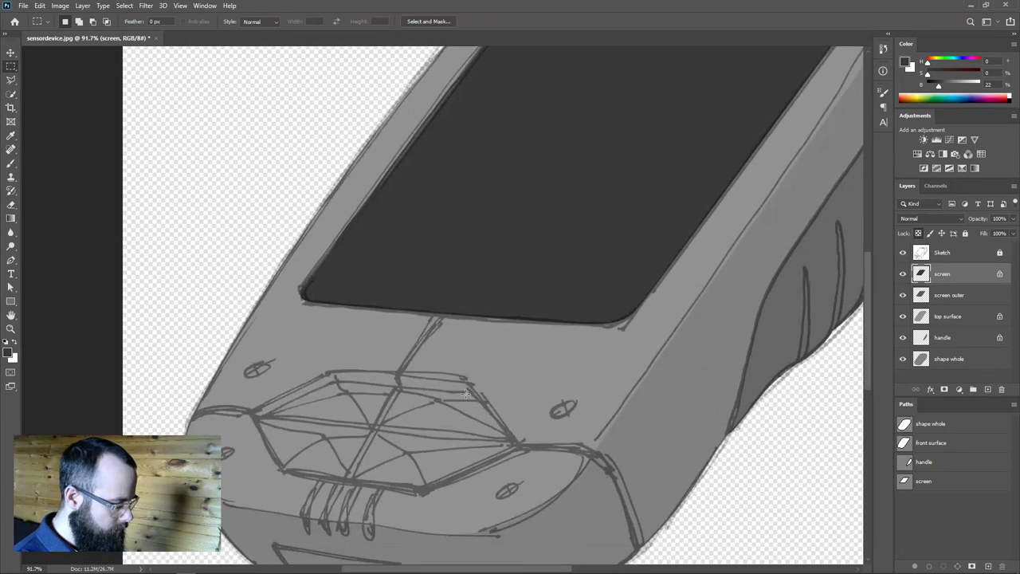
drag(518, 433, 562, 326)
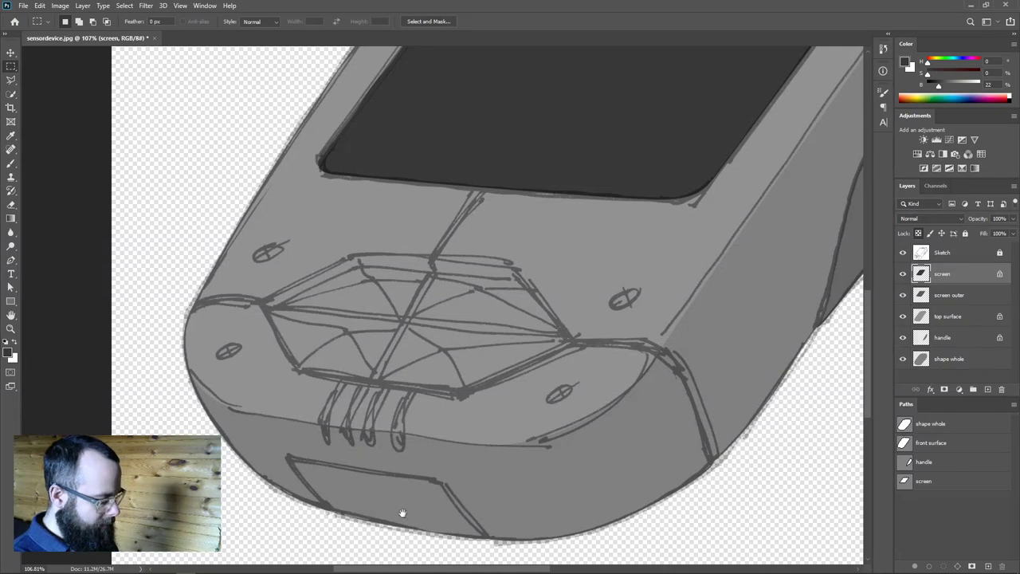
drag(402, 512, 435, 499)
scroll(478, 409, up, 2)
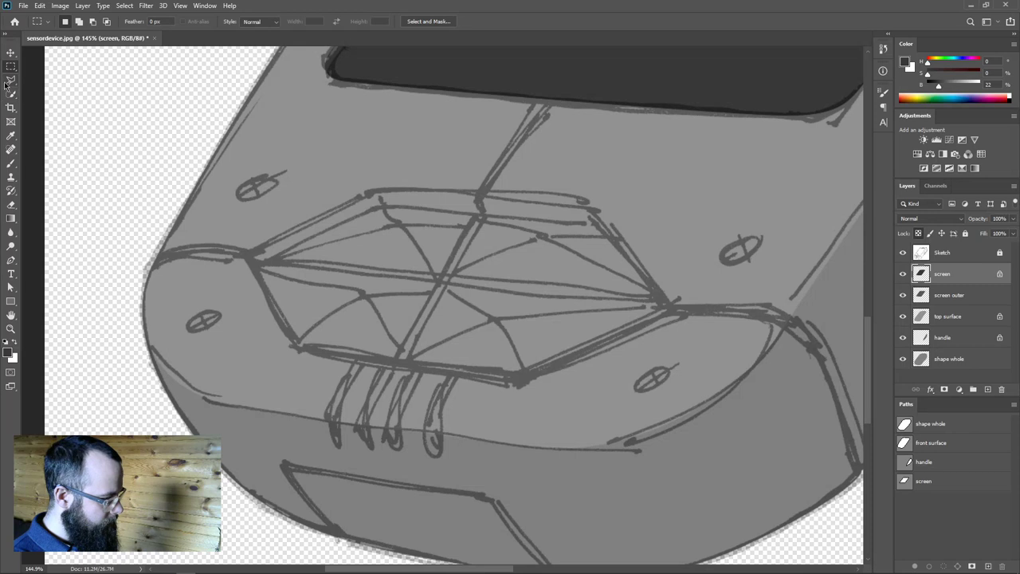
scroll(721, 327, down, 4)
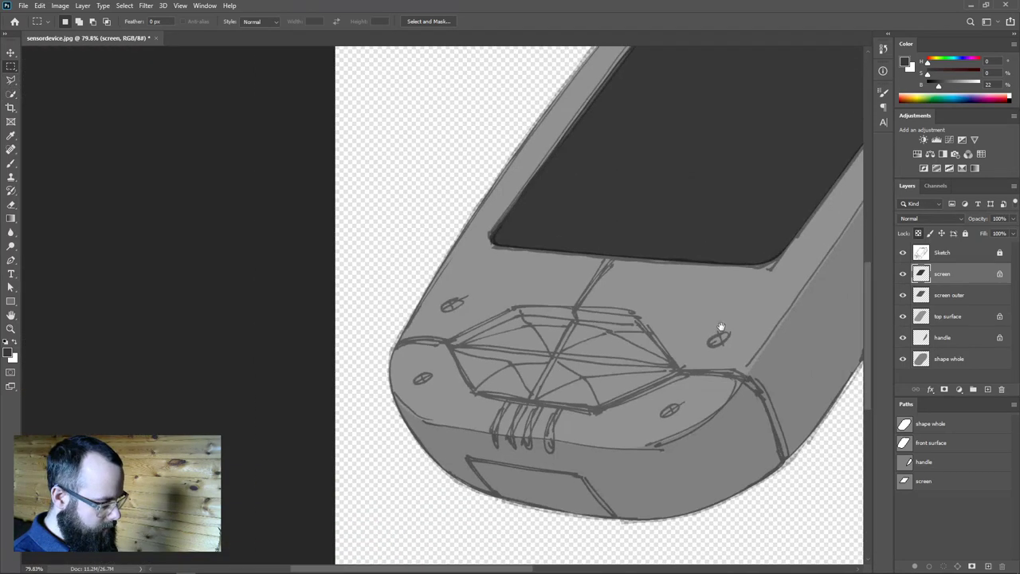
drag(721, 327, 479, 443)
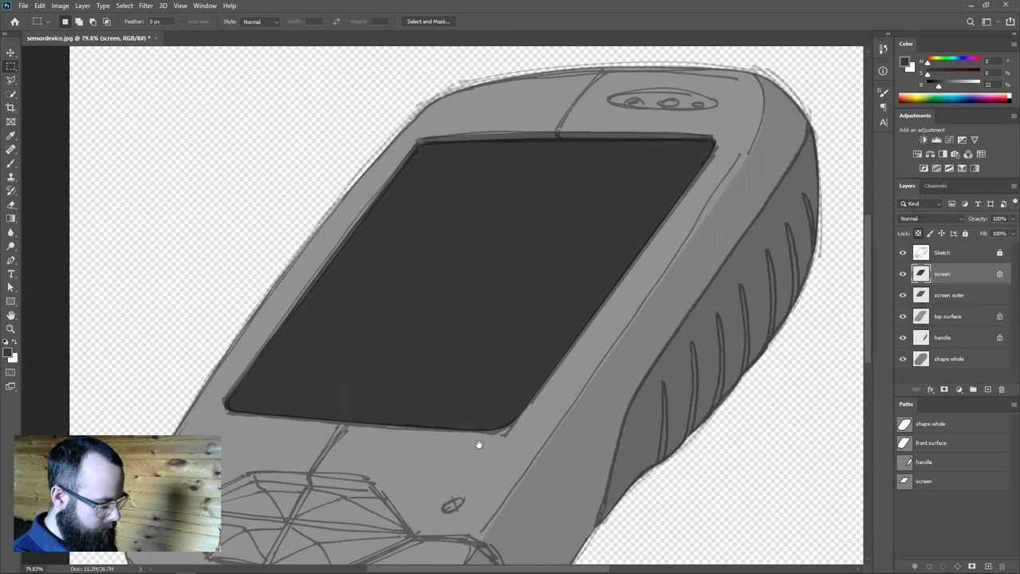
scroll(680, 110, up, 3)
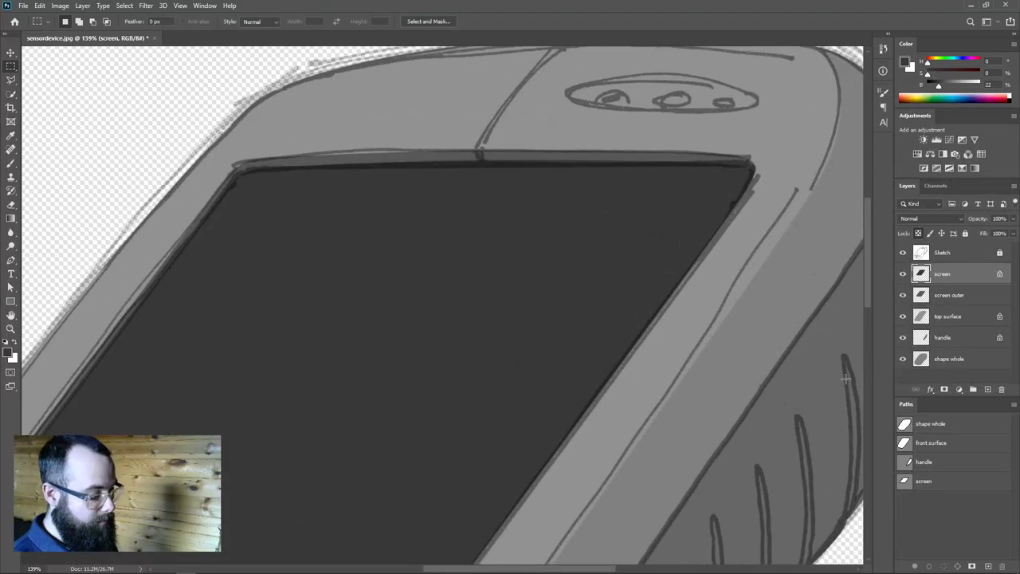
click(987, 566)
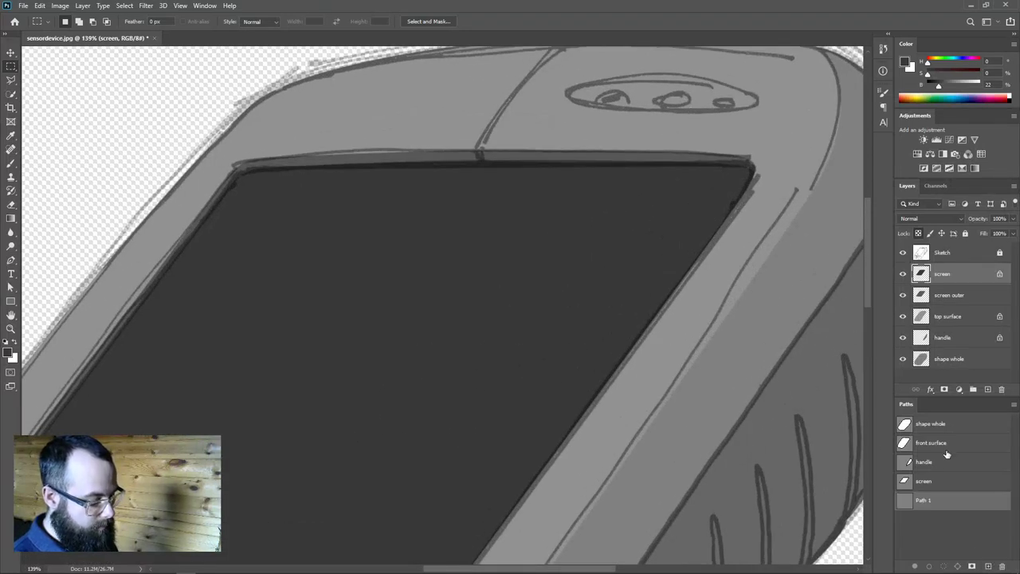
double_click(922, 502)
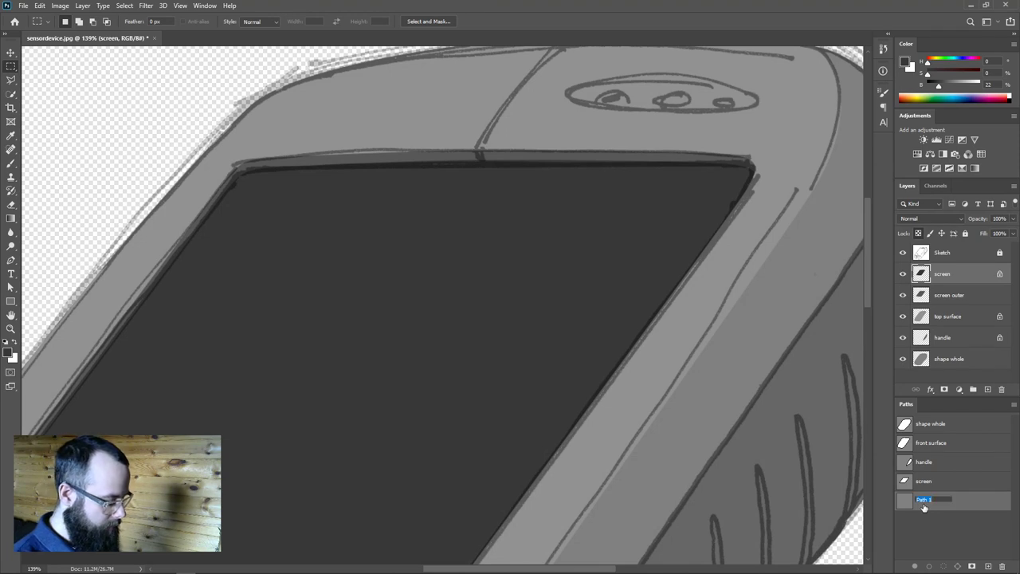
text(earpiece)
key(Return)
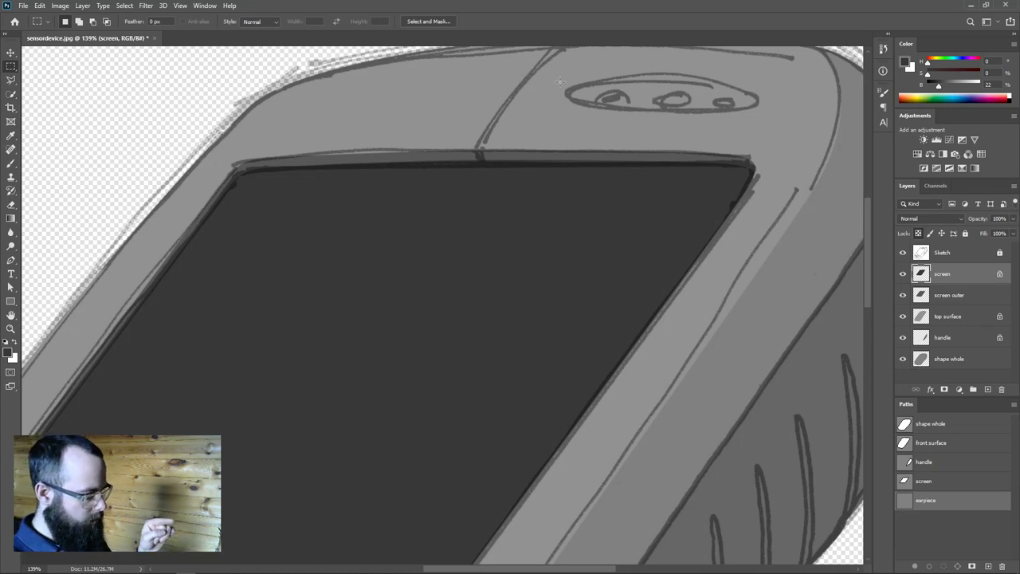
Trace the earpiece oval with the Pen tool using four curved points.
key(p)
scroll(717, 149, up, 2)
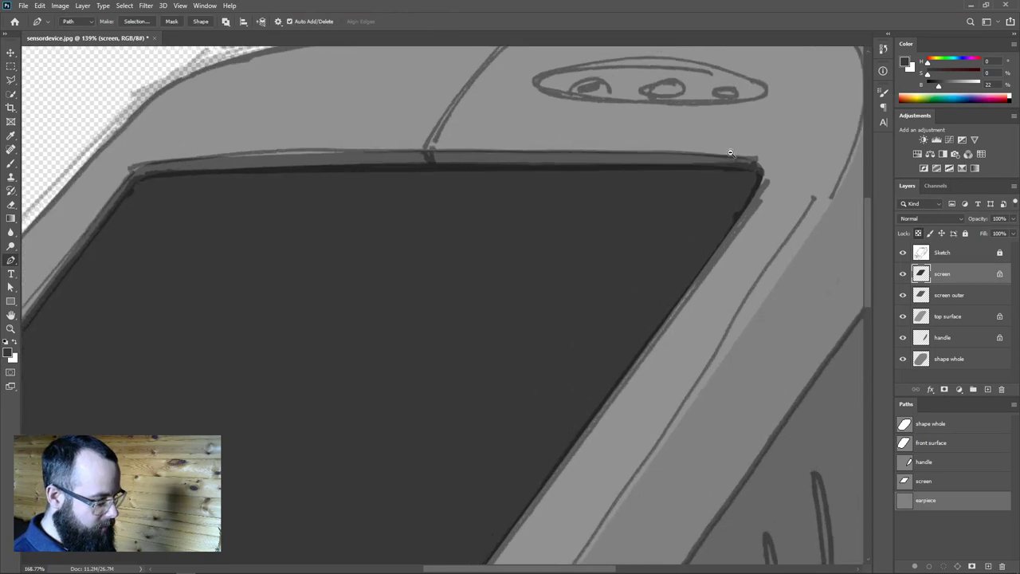
scroll(729, 152, up, 3)
scroll(669, 225, up, 1)
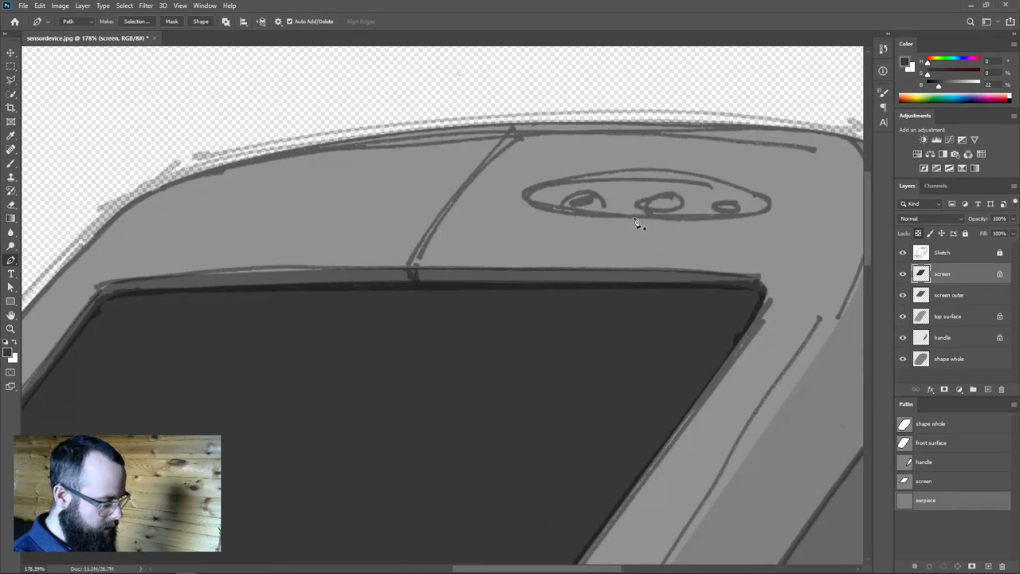
drag(770, 204, 772, 190)
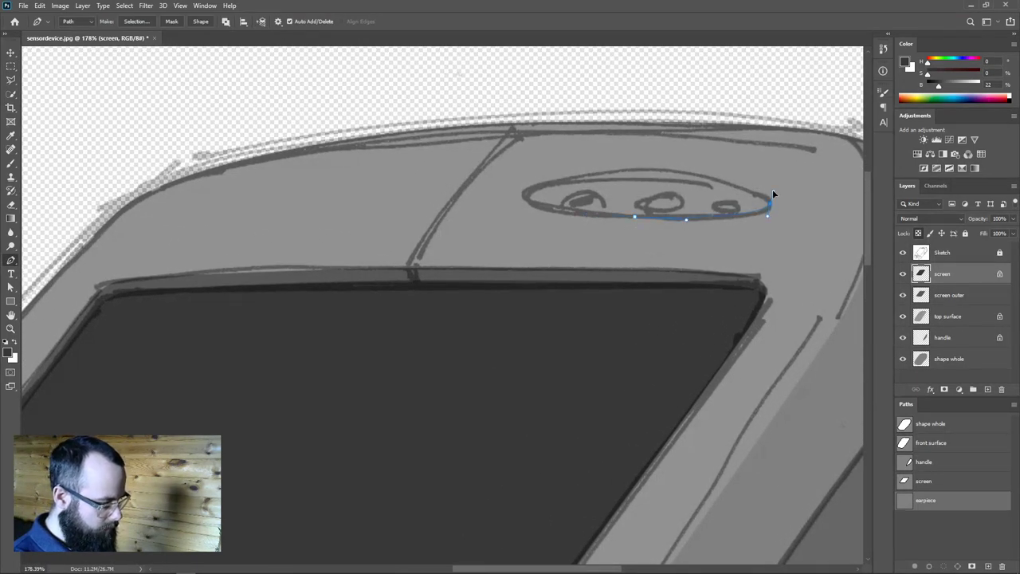
drag(652, 172, 606, 169)
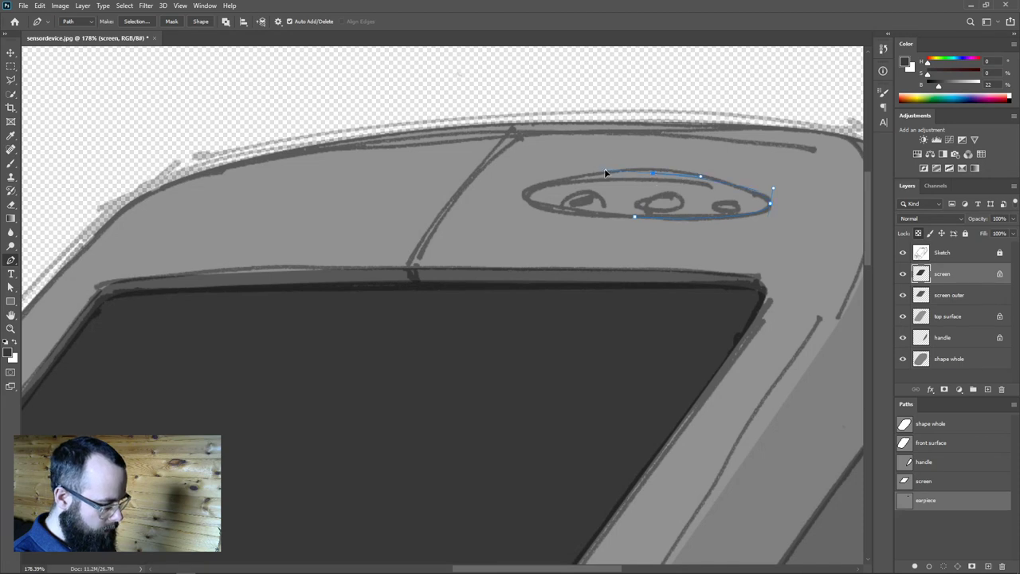
drag(527, 193, 524, 206)
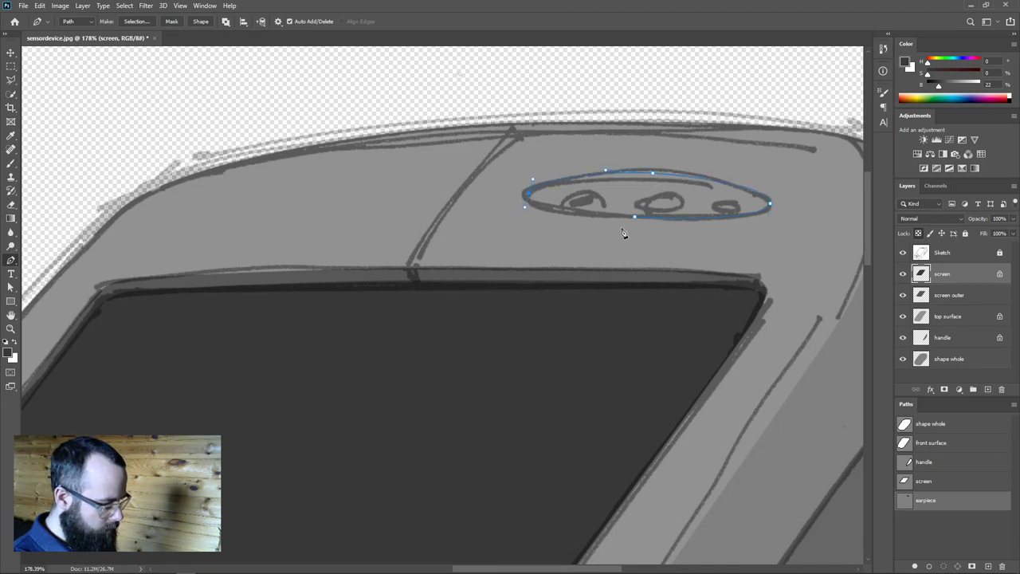
drag(635, 216, 662, 219)
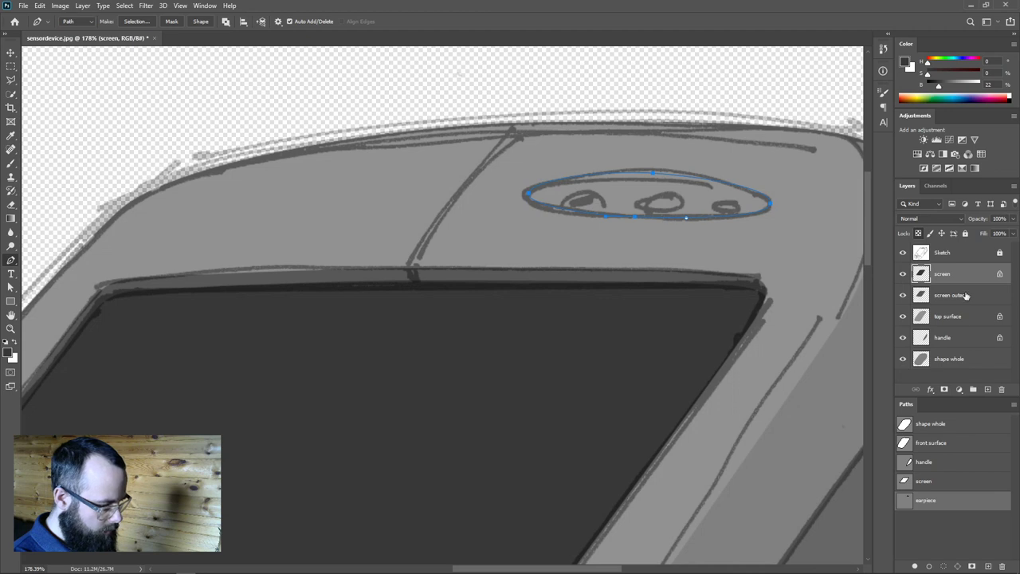
Hide the sketch, nudge an oval anchor with Direct Selection, and add a new empty layer.
click(903, 252)
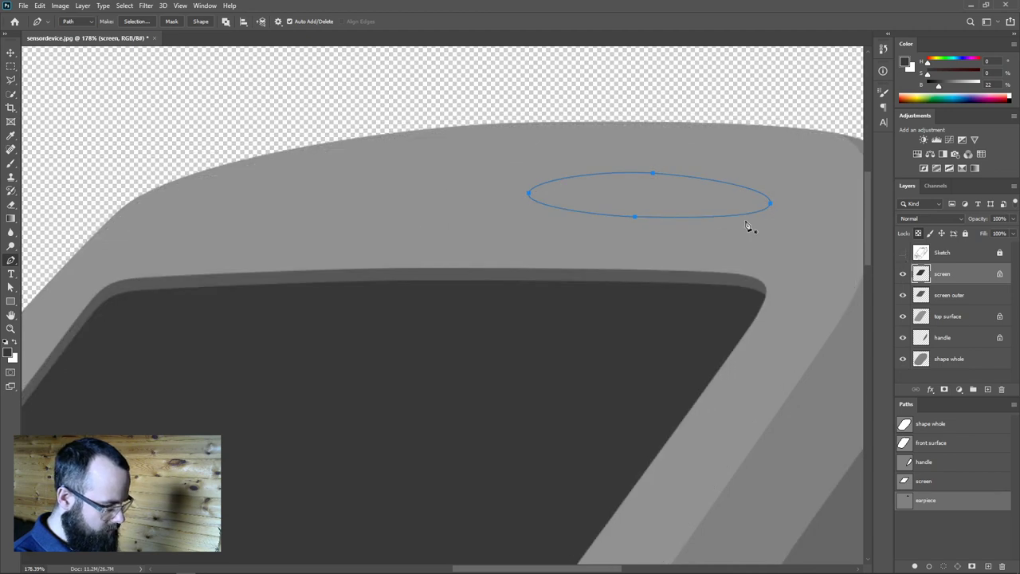
key(a)
drag(701, 177, 654, 177)
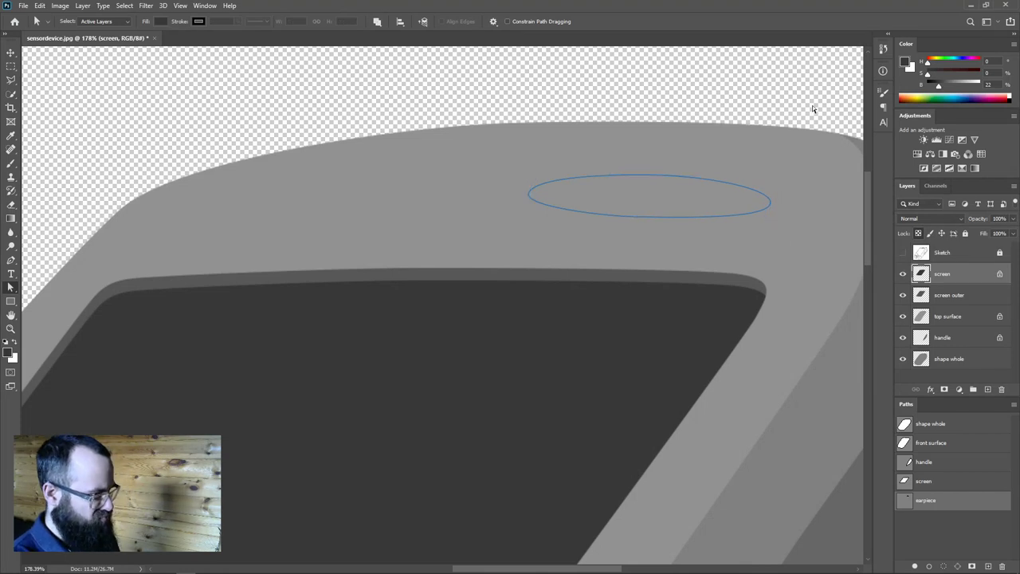
click(987, 389)
Name the layer 'earpiece' and fill the earpiece path with 46% brightness grey.
double_click(948, 273)
text(earpiece)
key(Return)
drag(938, 85, 951, 87)
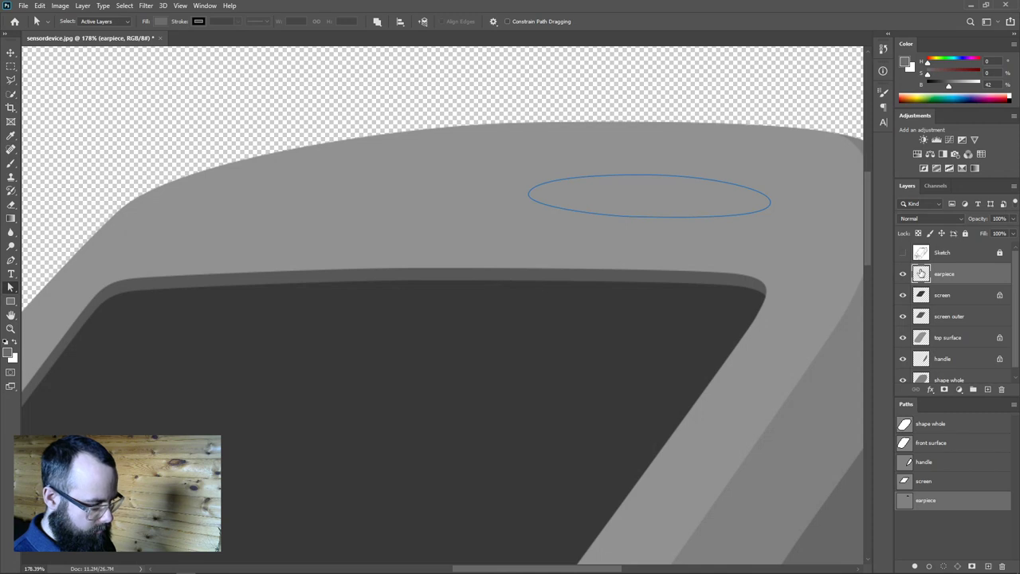
click(915, 566)
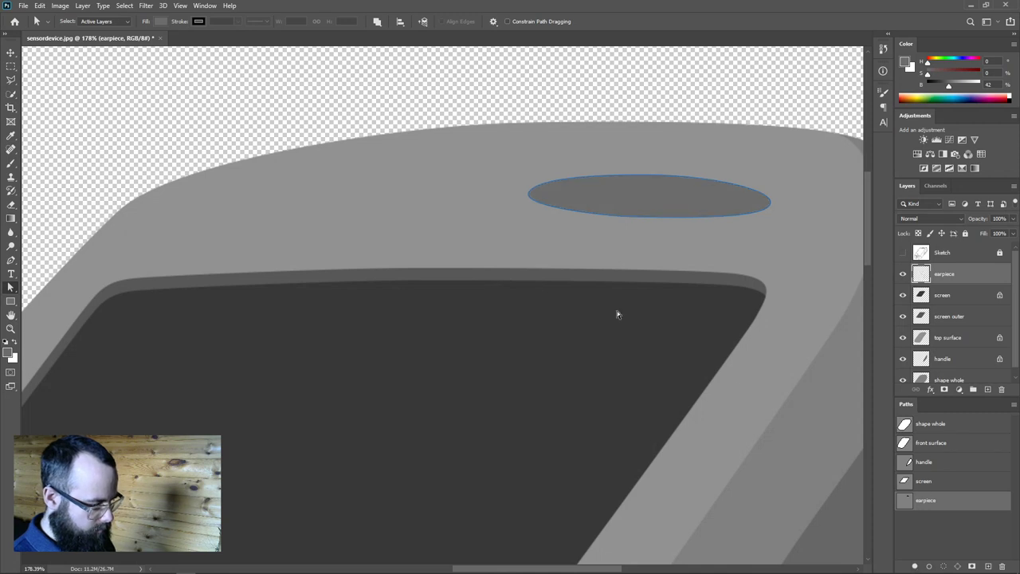
Deselect the earpiece path and show the sketch lines again.
scroll(615, 310, down, 6)
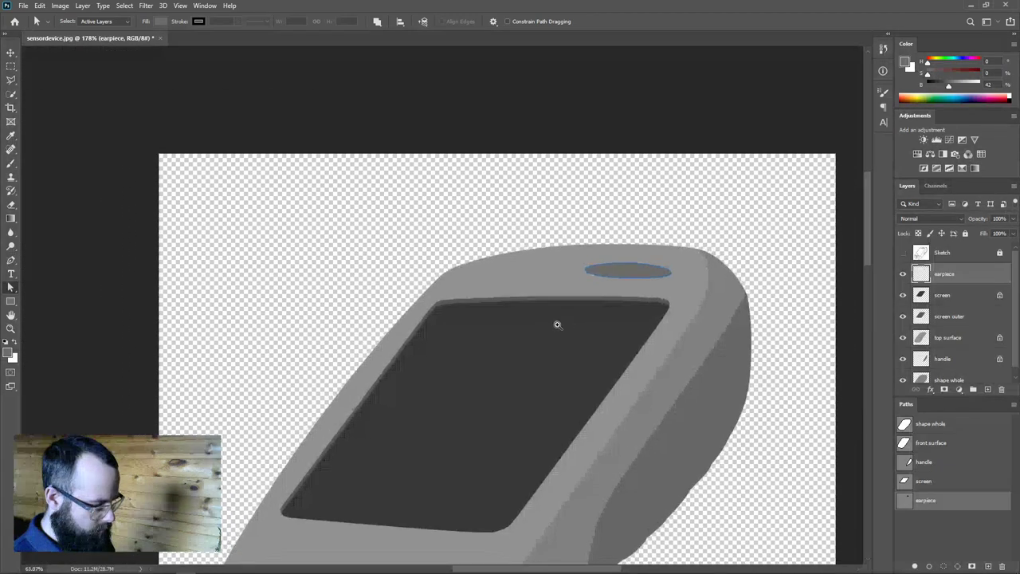
click(950, 524)
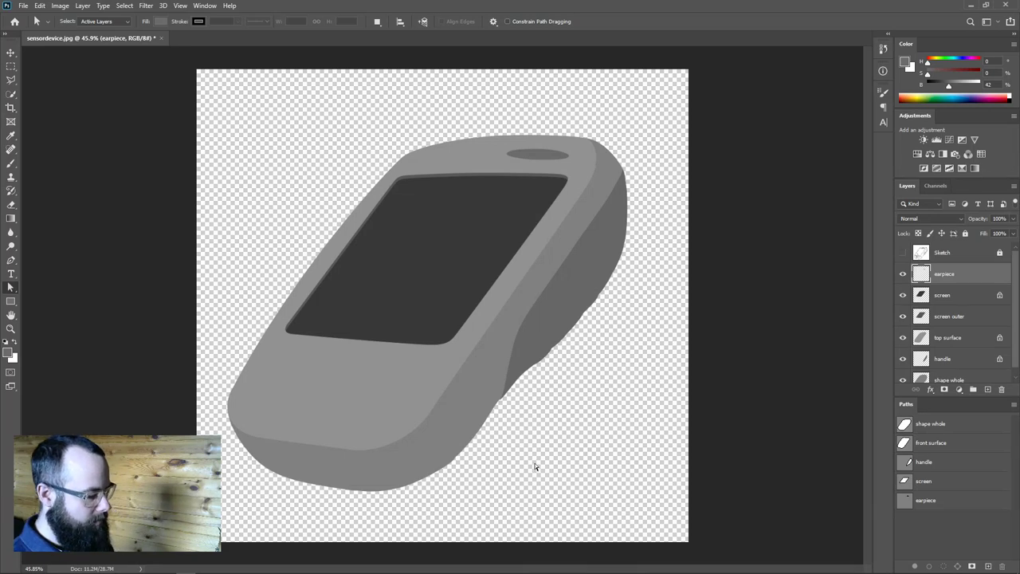
drag(353, 418, 432, 425)
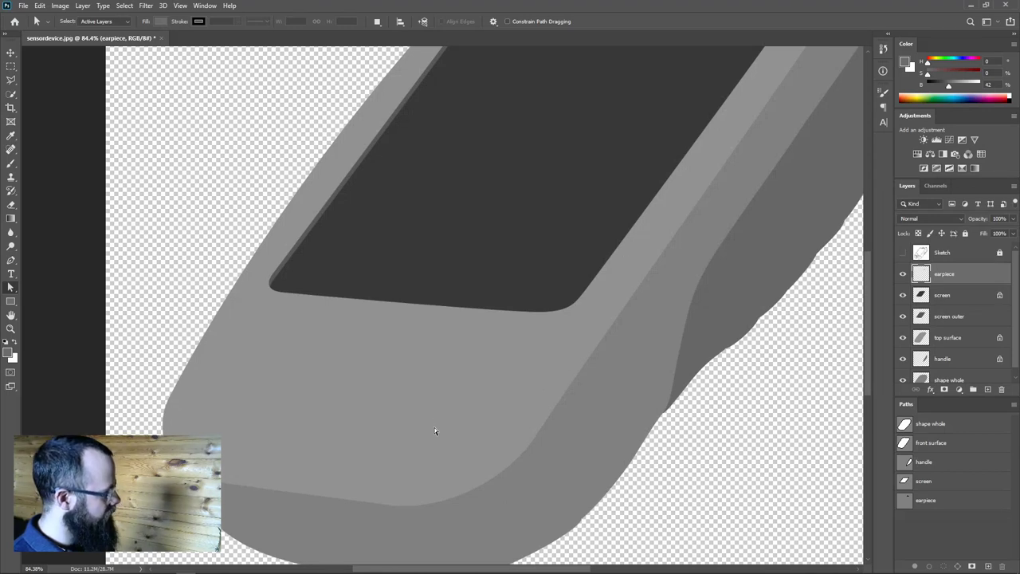
drag(434, 430, 476, 412)
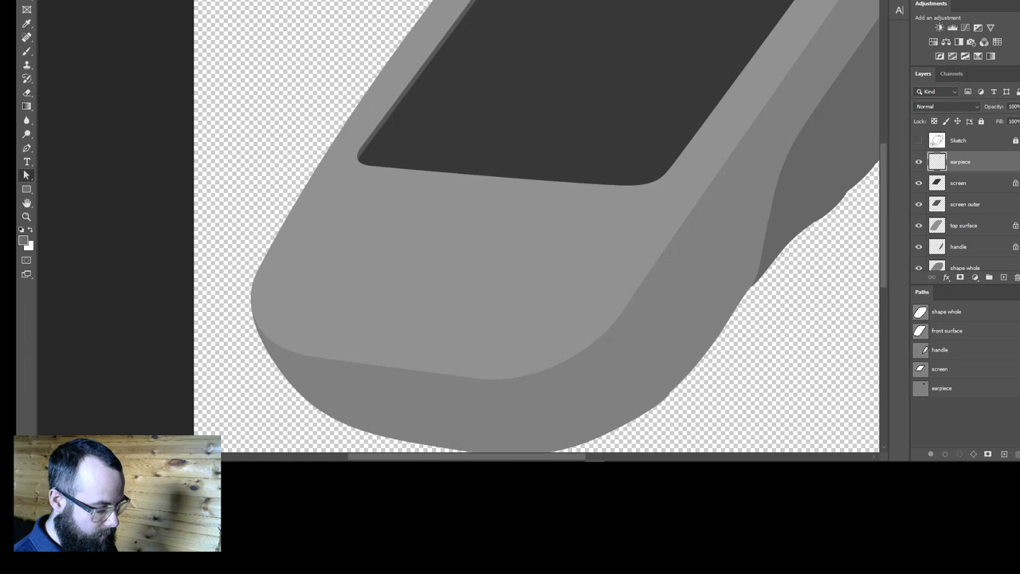
click(918, 140)
scroll(384, 308, up, 3)
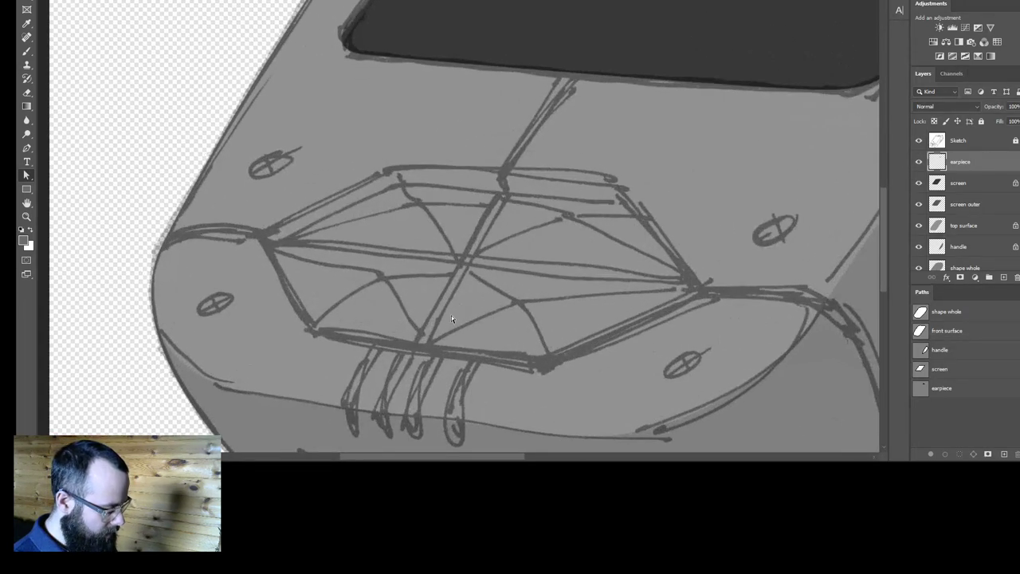
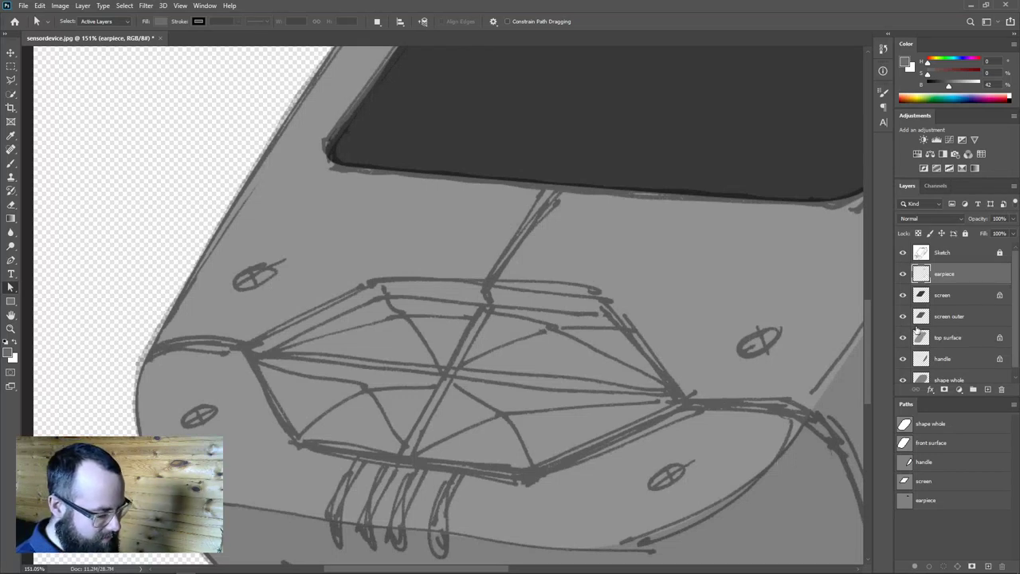
Add a new empty path in the Paths panel and name it 'button set'.
click(987, 389)
click(1002, 389)
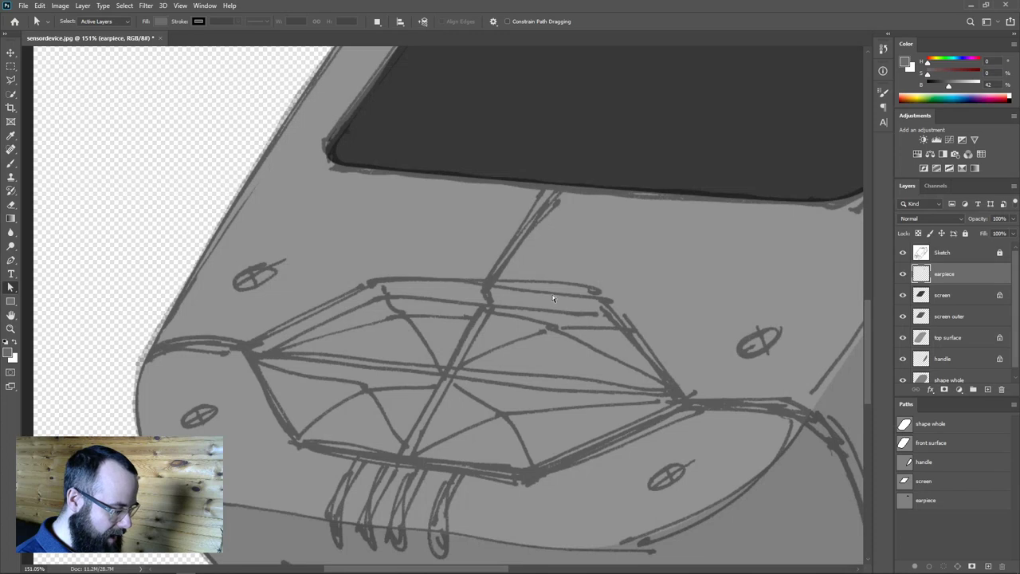
click(988, 566)
double_click(923, 517)
text(button set)
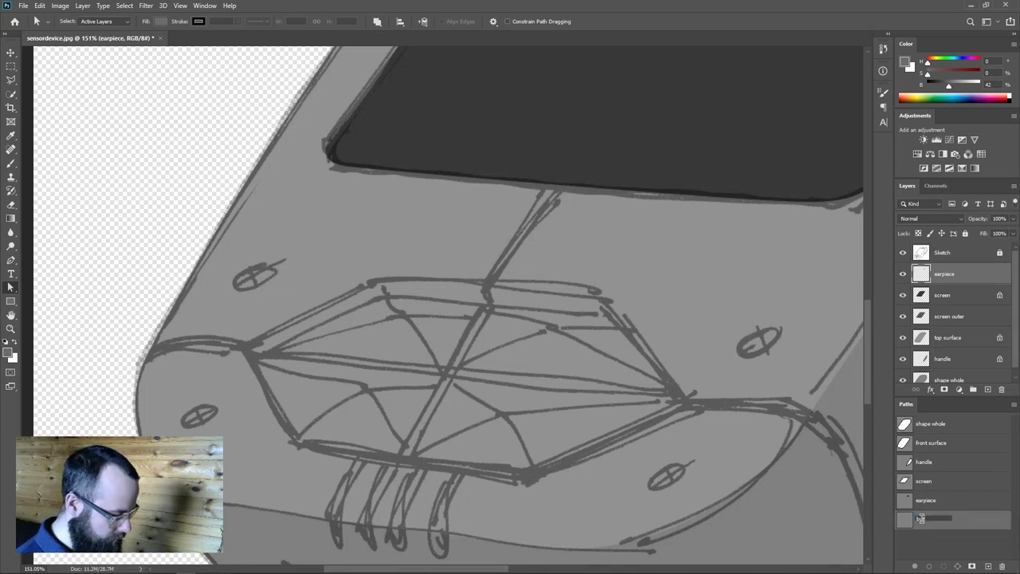
key(Return)
Trace a closed six-sided outline around the sketch's earpiece area with the Pen, then hide Sketch.
key(p)
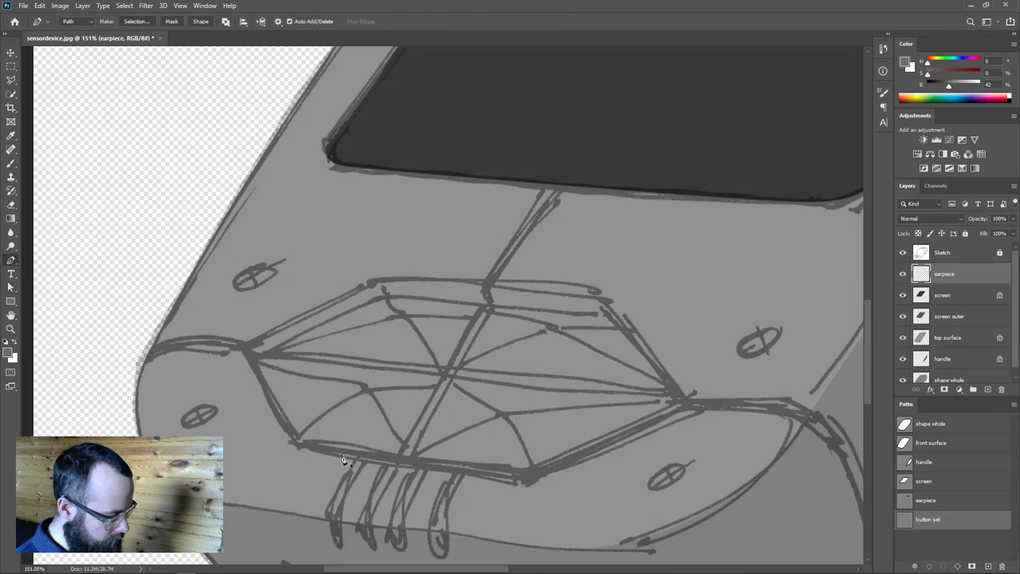
scroll(257, 391, up, 3)
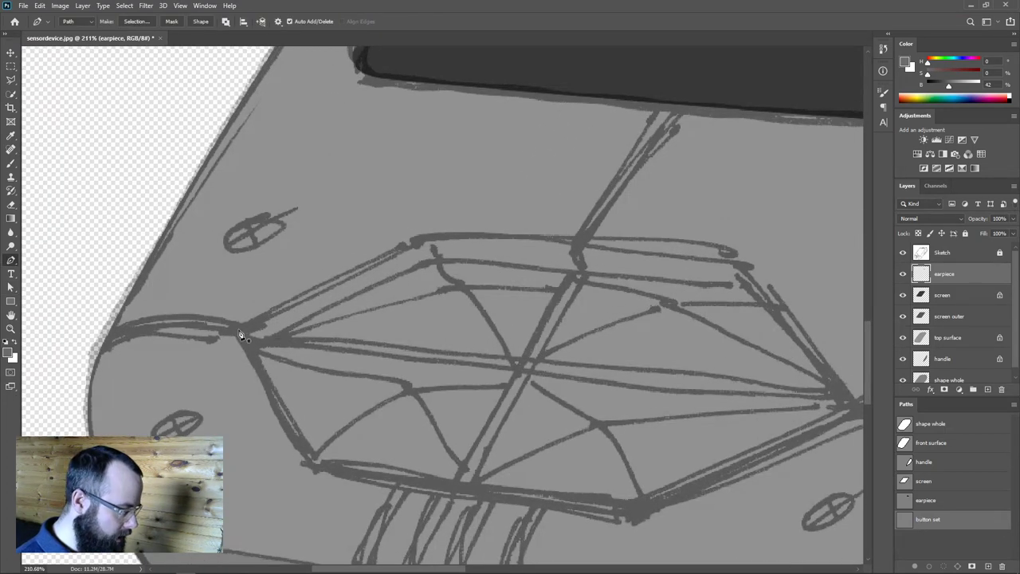
drag(240, 330, 252, 334)
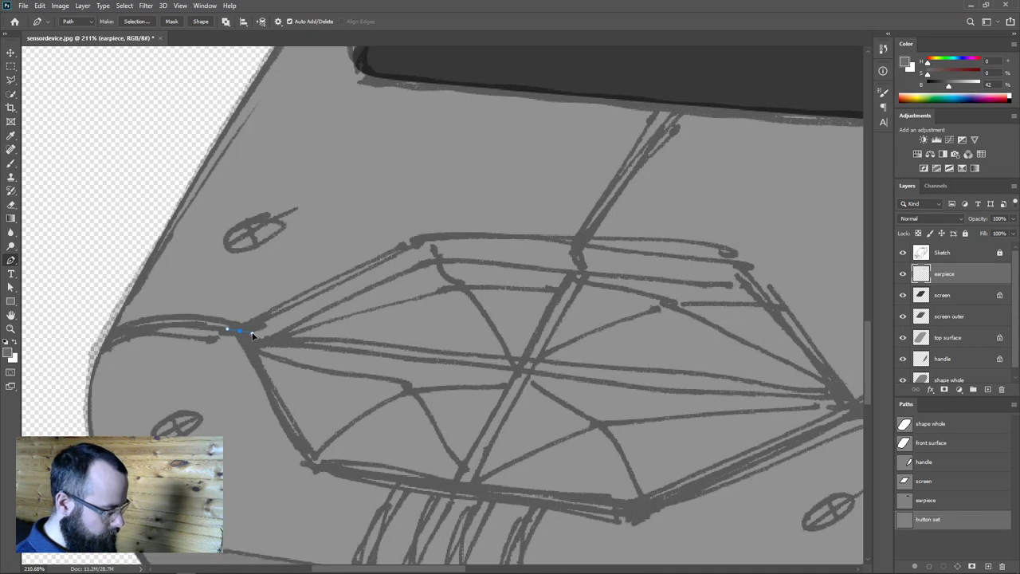
drag(270, 392, 284, 414)
key(ctrl+z)
drag(303, 453, 342, 469)
drag(614, 515, 660, 504)
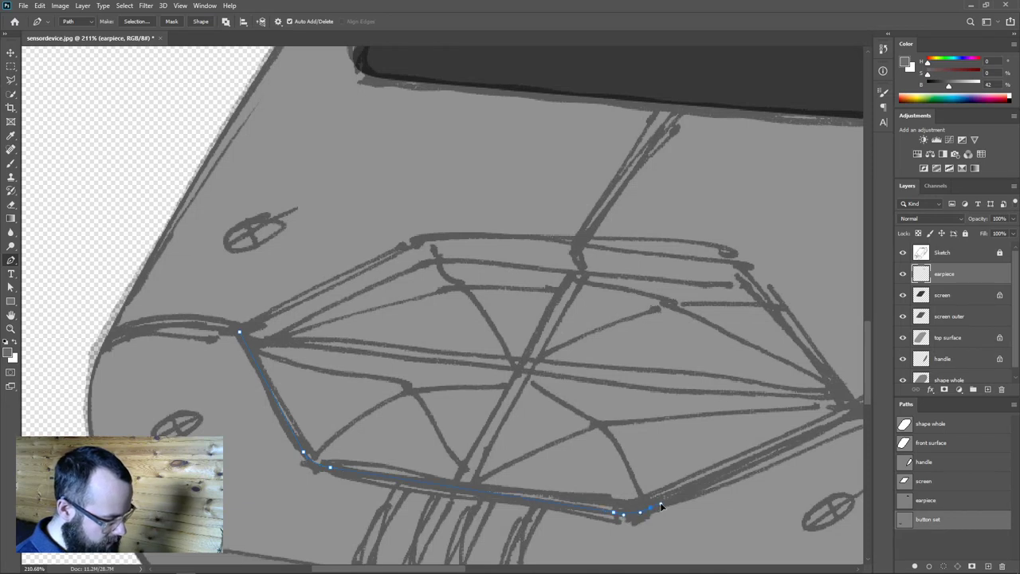
click(856, 411)
click(739, 266)
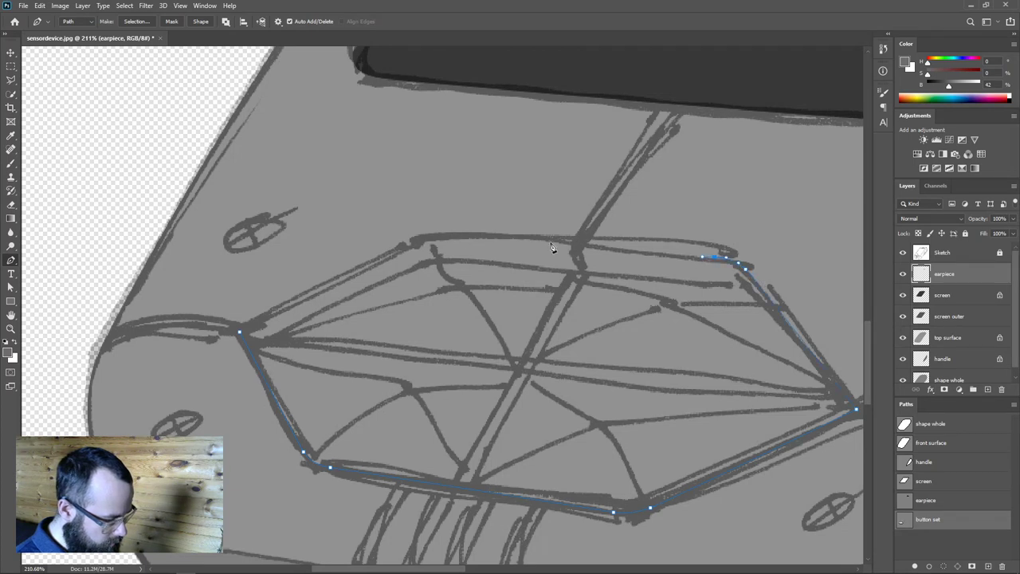
drag(466, 234, 404, 249)
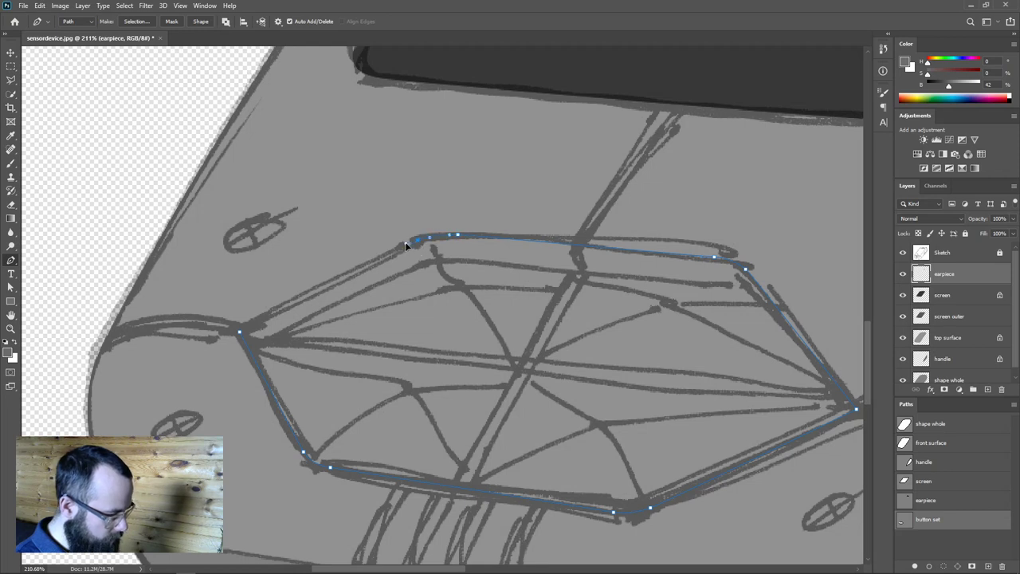
click(239, 331)
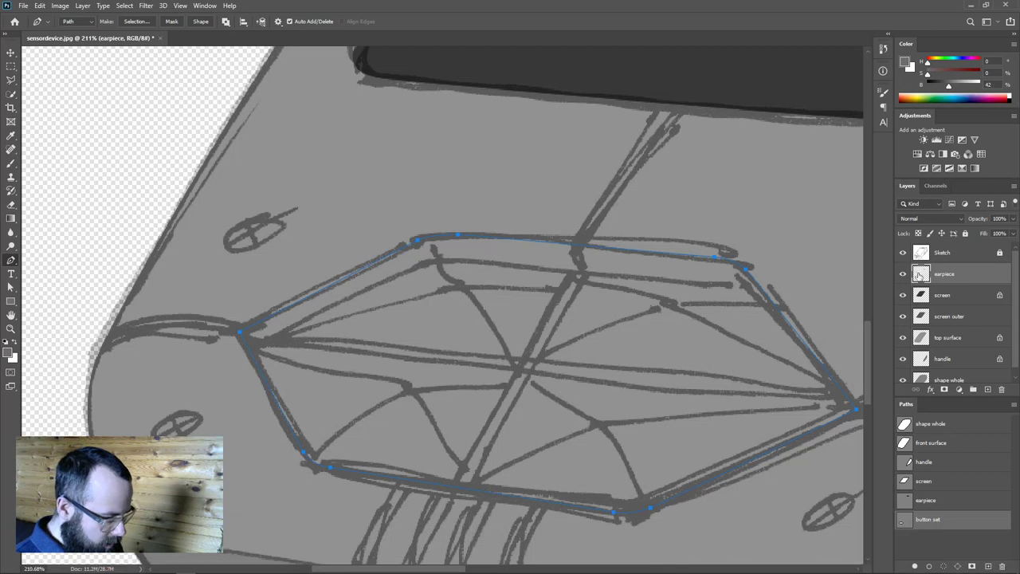
click(904, 253)
scroll(728, 336, down, 5)
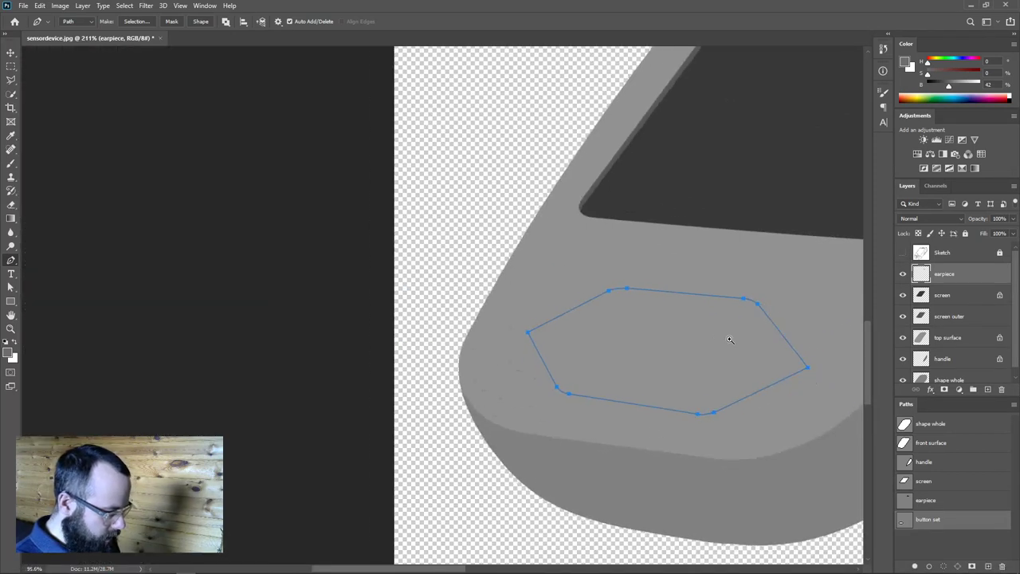
Nudge the hexagon's bottom anchors up, checking the fit against the Sketch.
key(a)
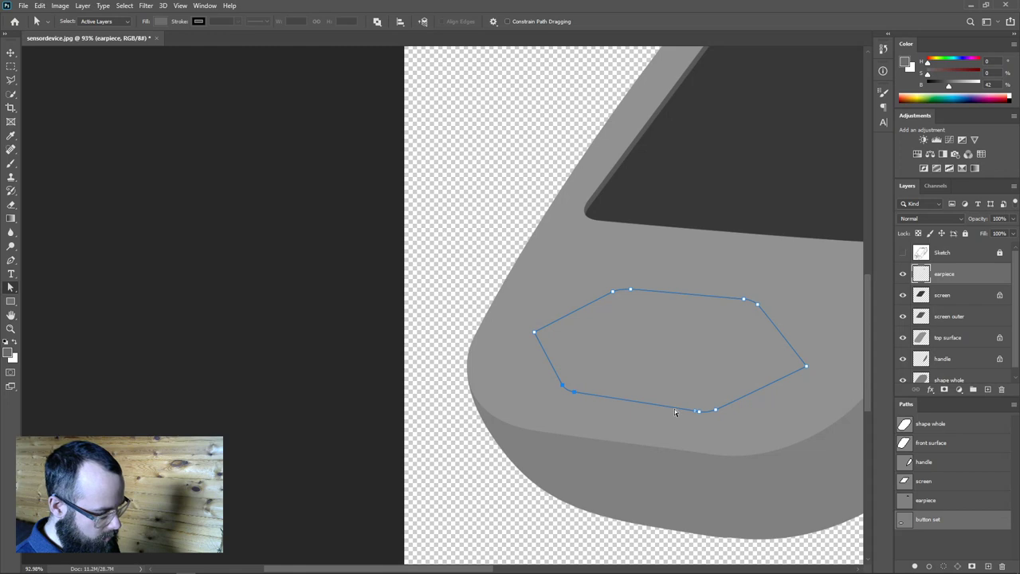
key(Up)
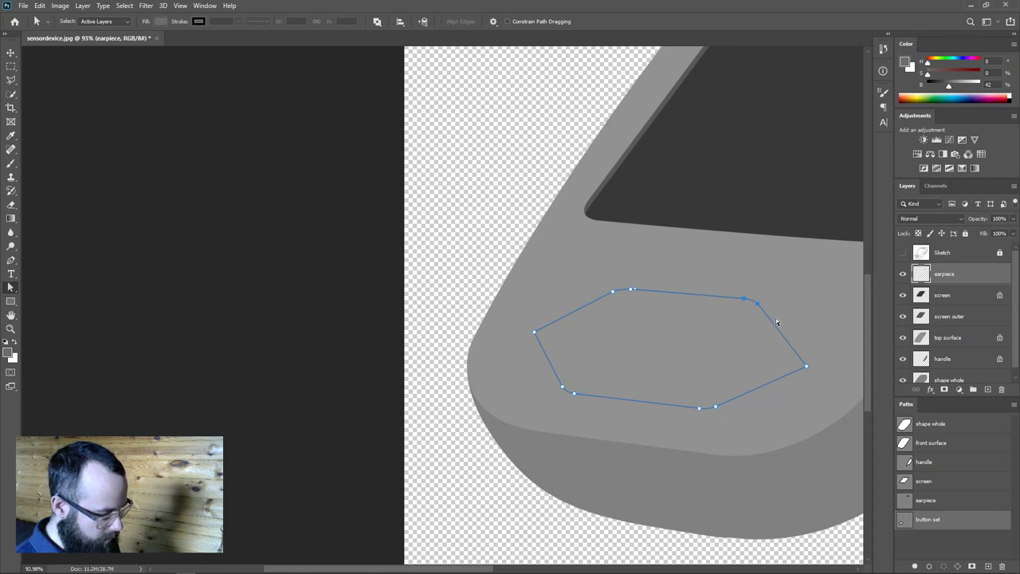
click(903, 252)
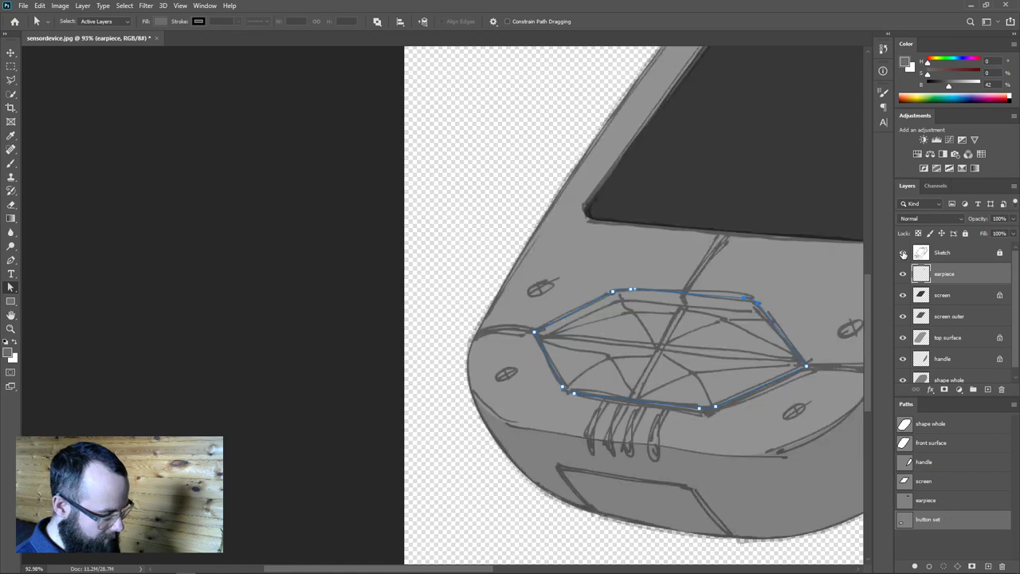
click(903, 253)
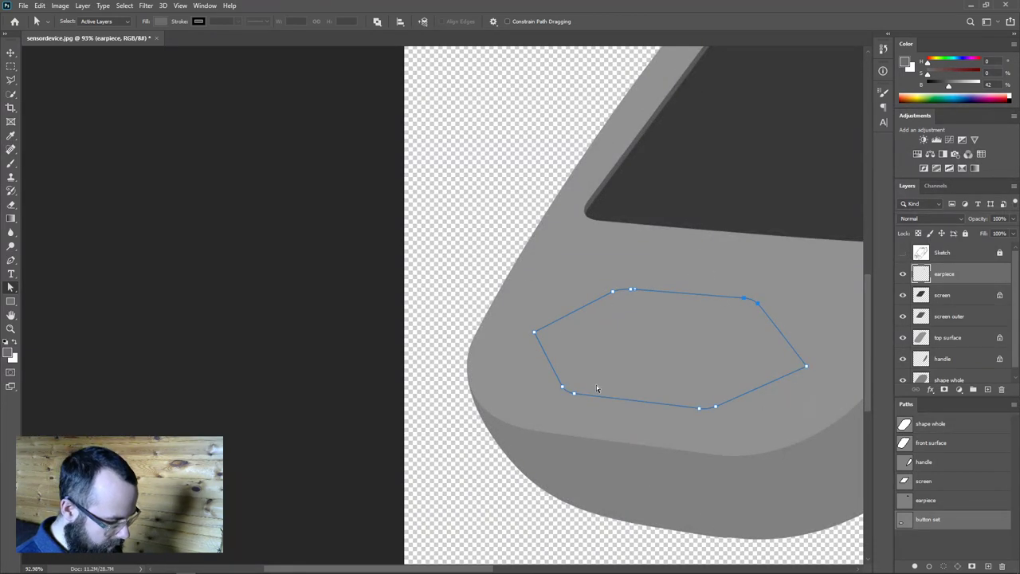
click(569, 331)
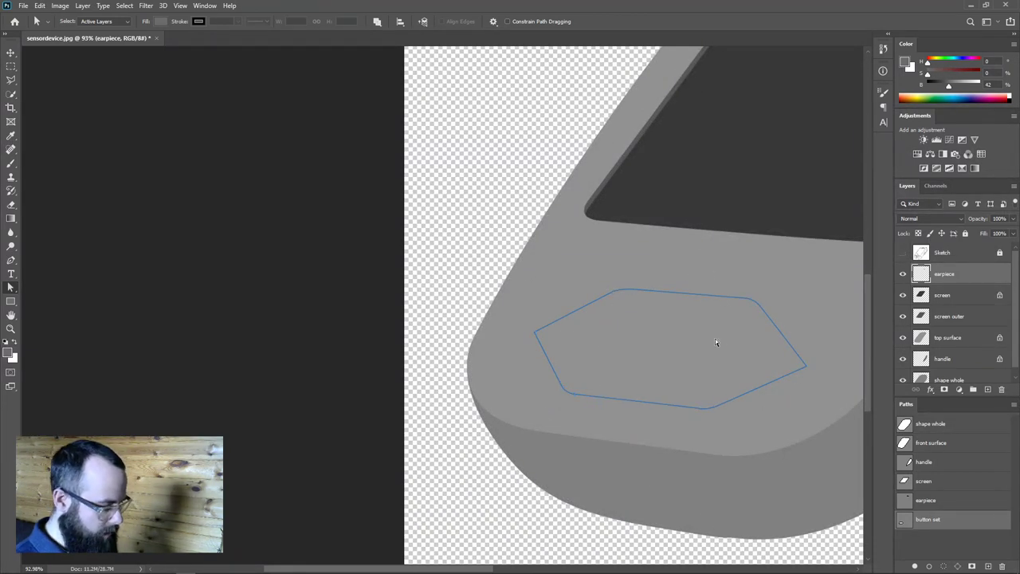
Select the hexagon's top-left anchors, then deselect the path anchors.
scroll(683, 348, right, 5)
scroll(685, 423, up, 3)
scroll(602, 443, down, 2)
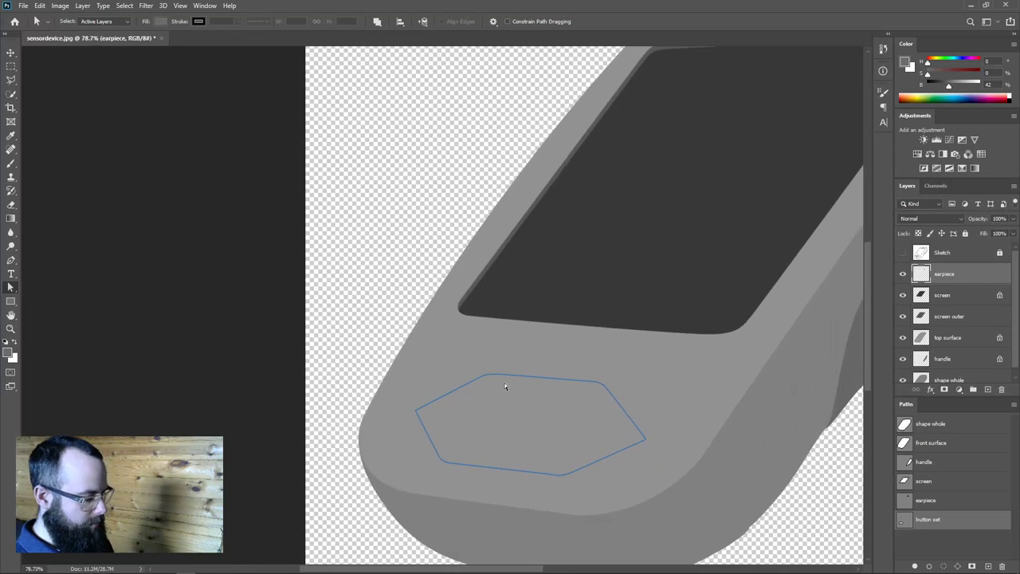
drag(509, 394, 510, 395)
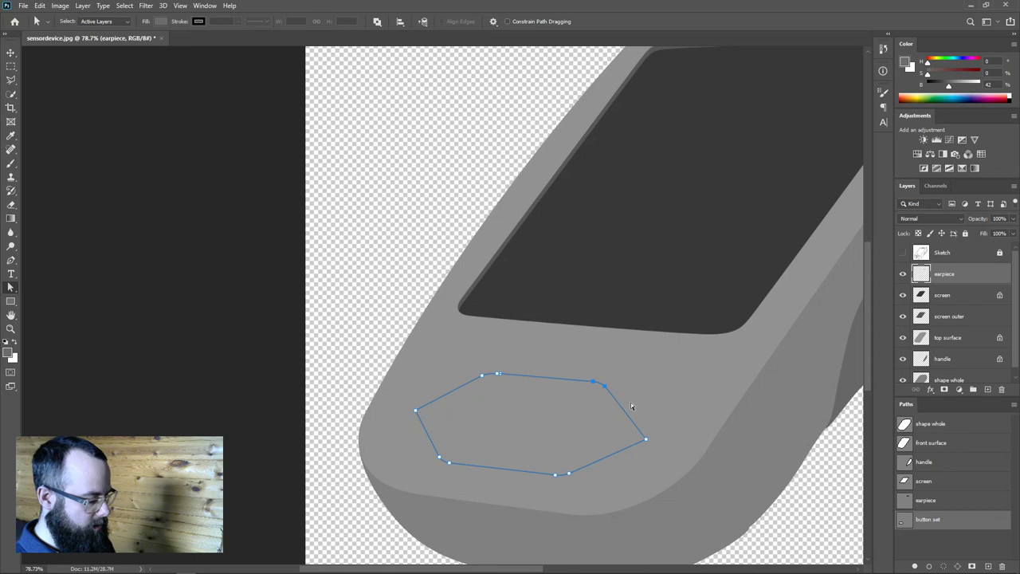
click(659, 406)
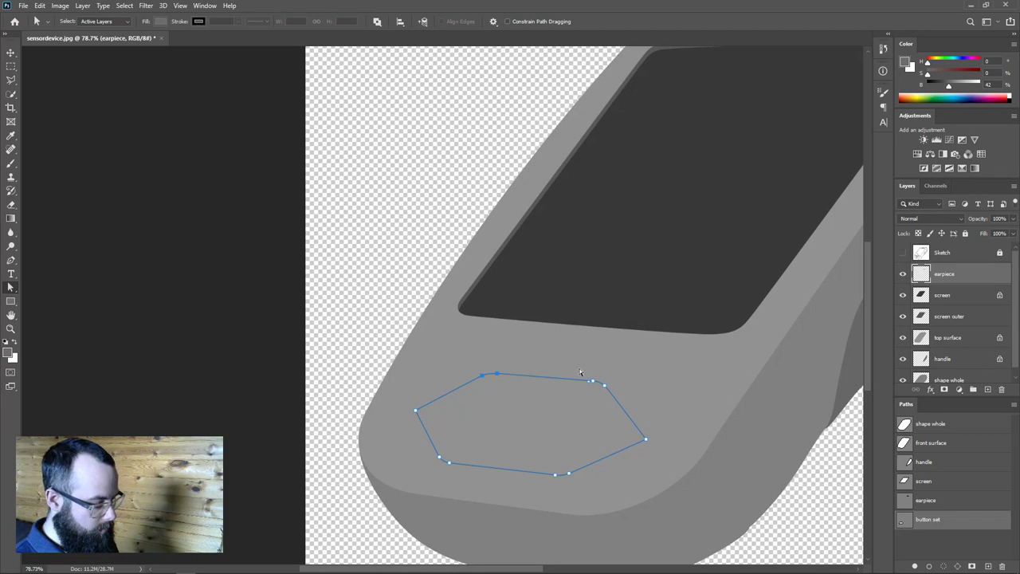
click(637, 398)
scroll(640, 394, down, 2)
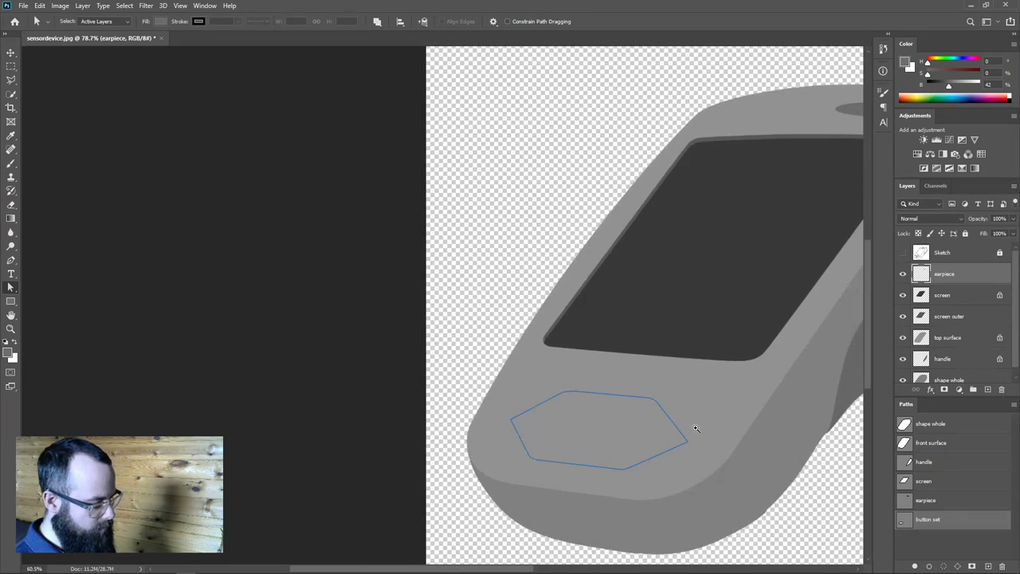
scroll(571, 447, up, 2)
Fill the button set path with a slightly lighter grey on a new layer 'buttons outer'.
click(988, 389)
double_click(943, 272)
text(buttons outer)
key(Return)
drag(948, 88, 952, 88)
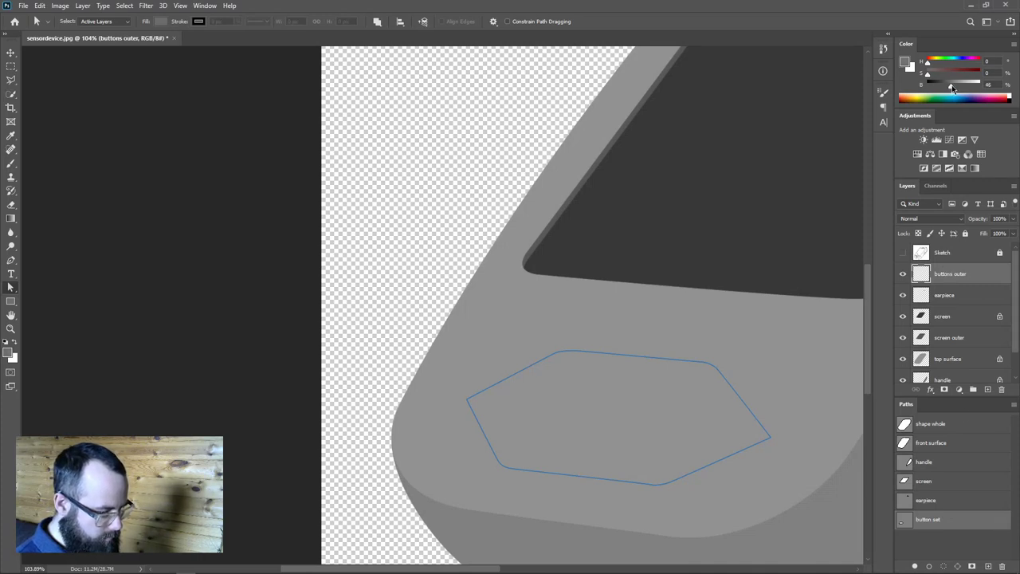
click(916, 566)
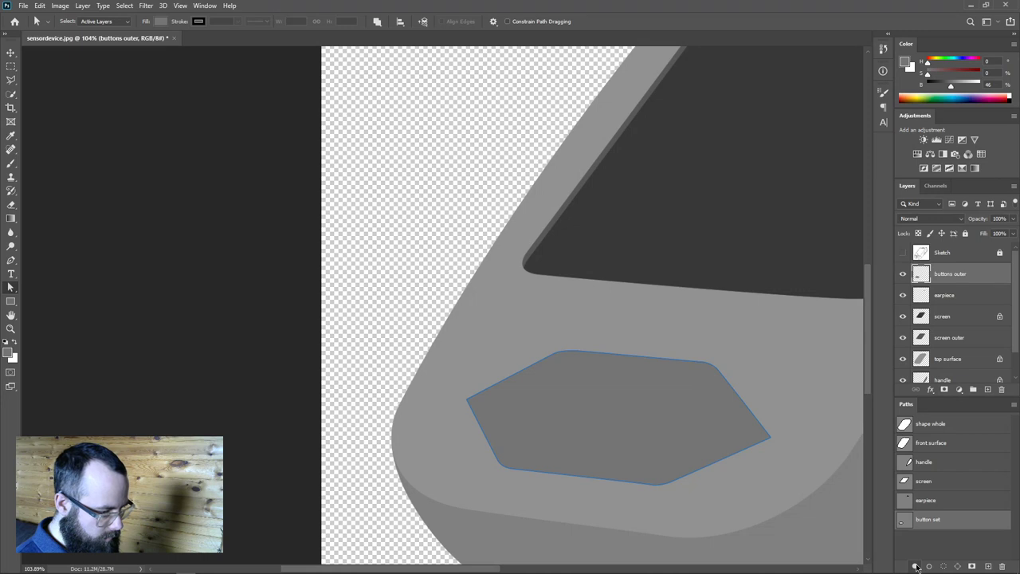
click(903, 253)
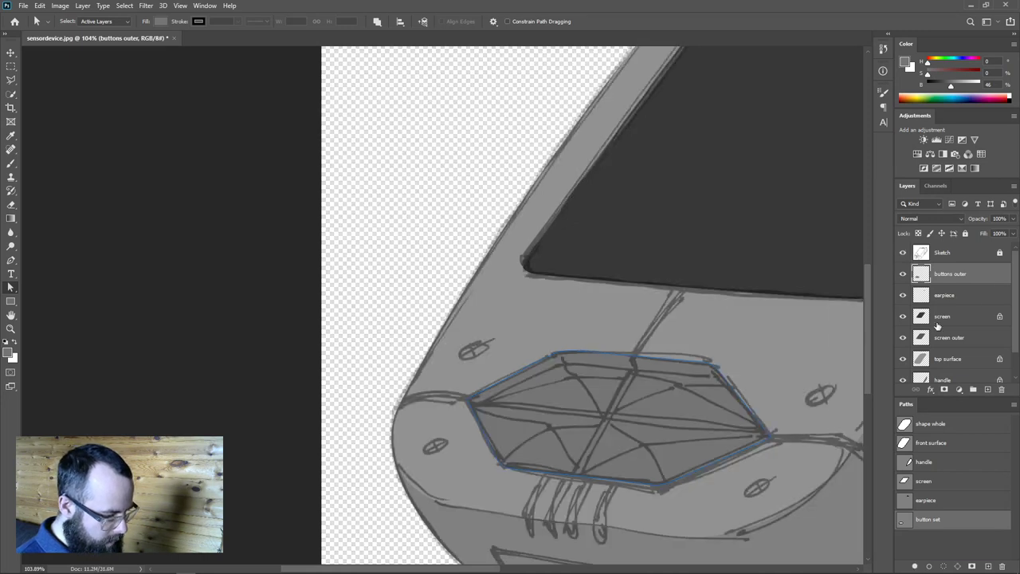
Load the buttons outer shape as a selection, offset it down-right, and add a new layer.
key(m)
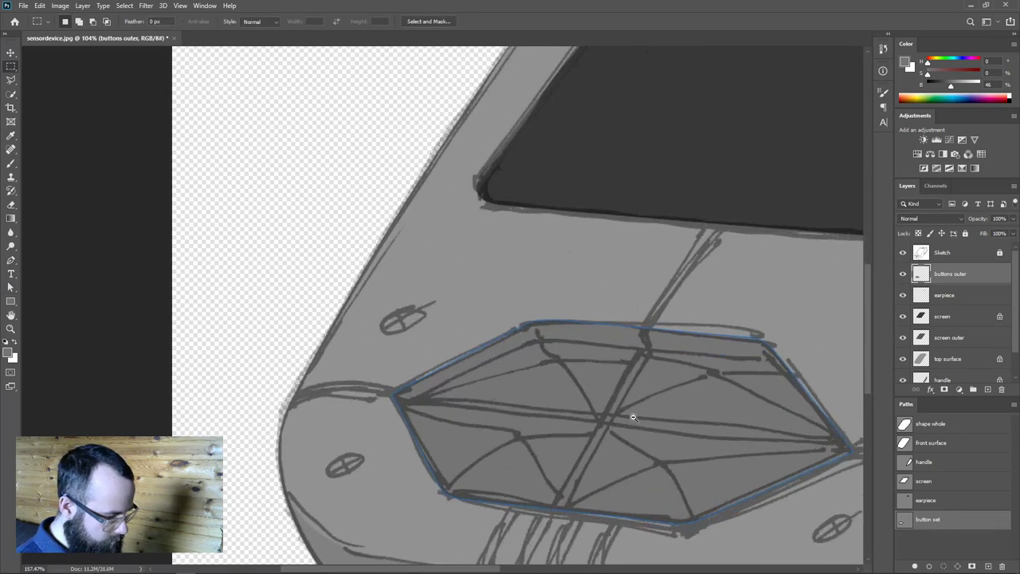
scroll(615, 411, up, 2)
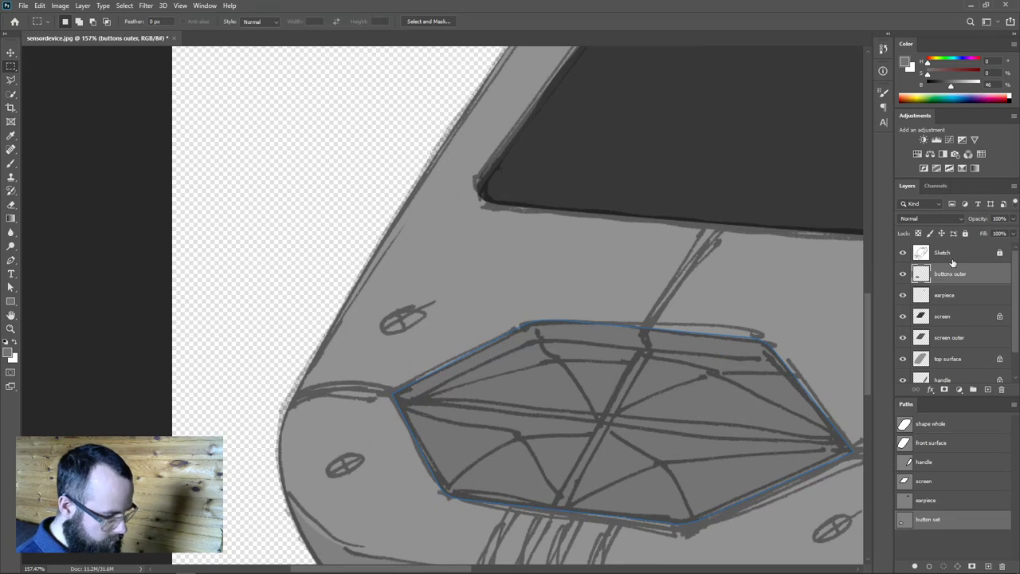
double_click(922, 275)
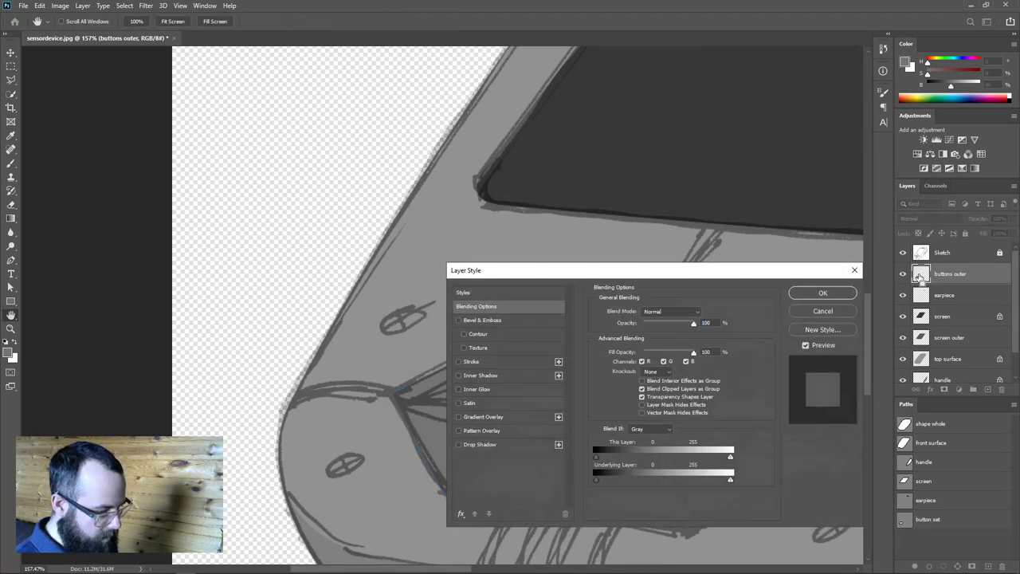
click(824, 310)
ctrl+click(920, 276)
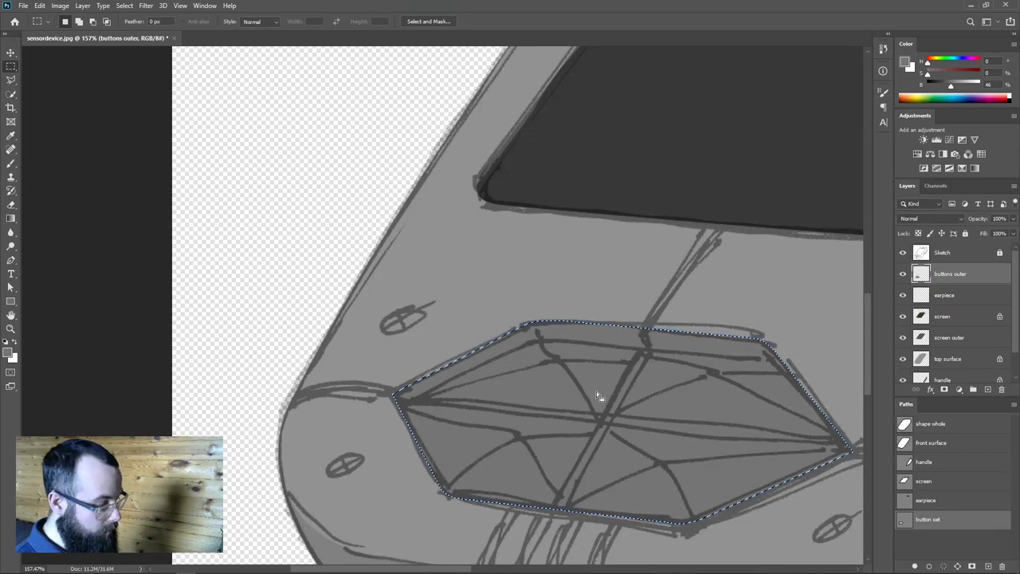
drag(546, 390, 552, 407)
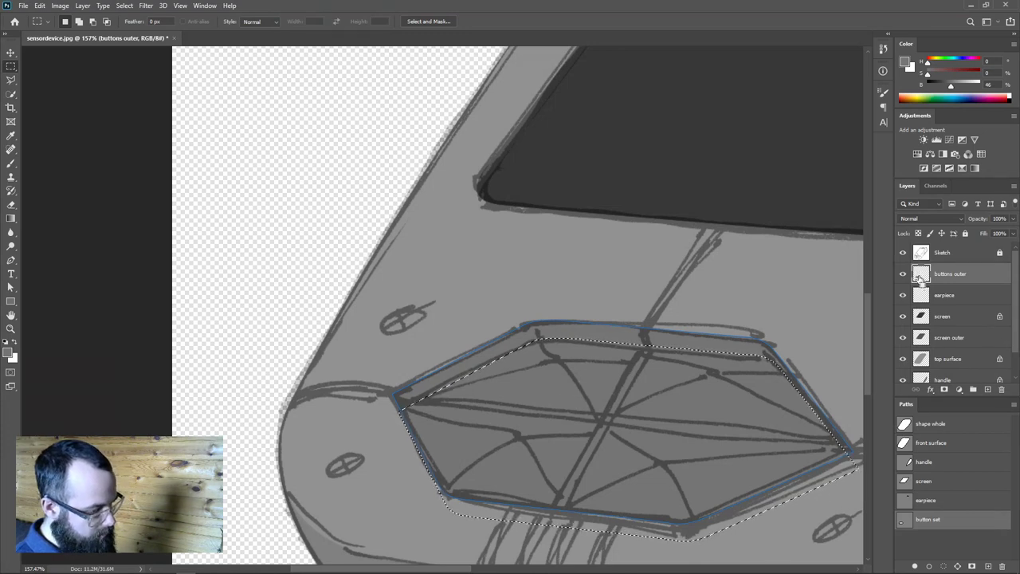
key(ctrl+j)
Name the new layer 'buttons', lock its transparency, and fill the selection with darker grey.
double_click(943, 273)
text(buttons)
key(Return)
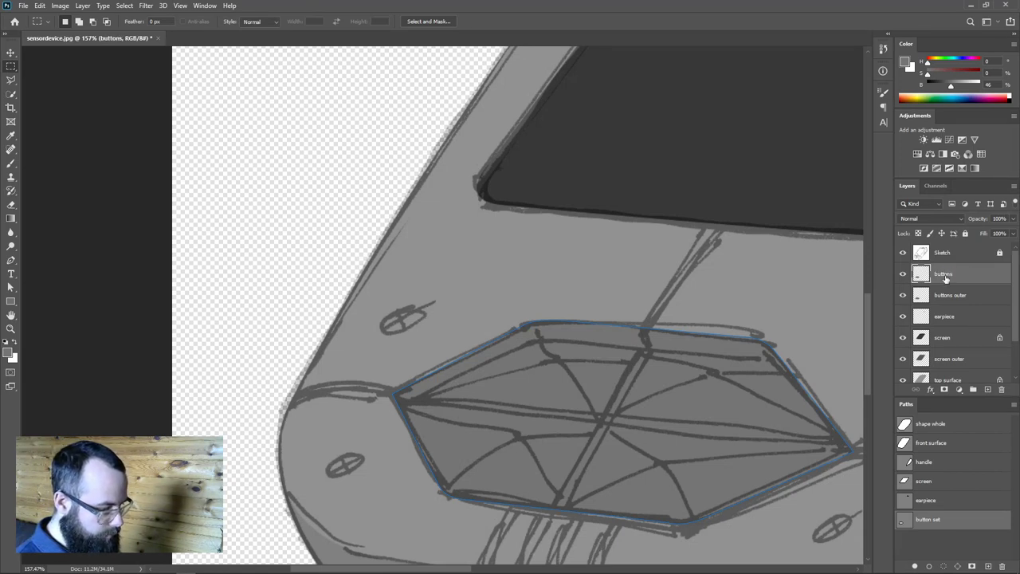
click(949, 85)
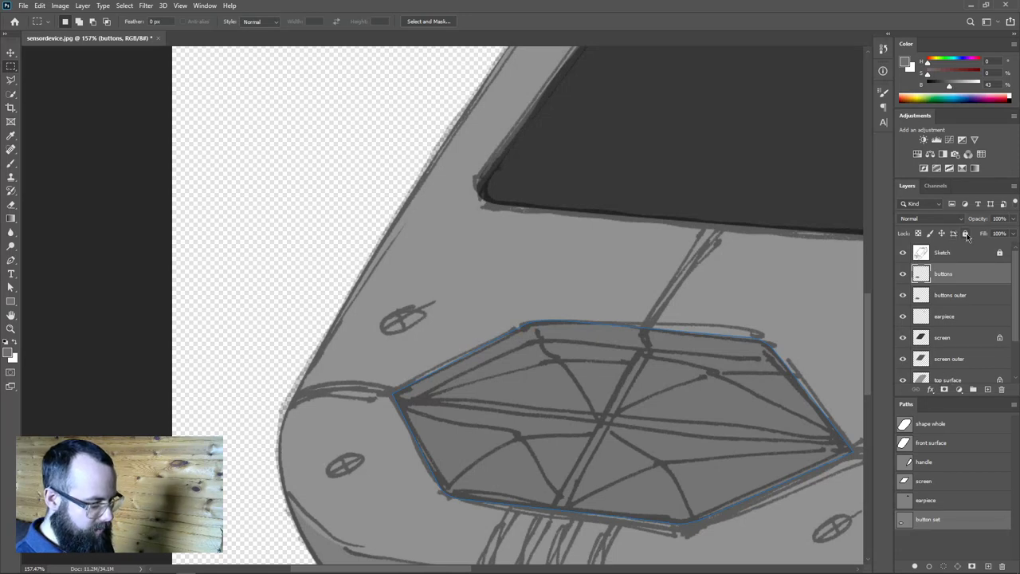
click(918, 233)
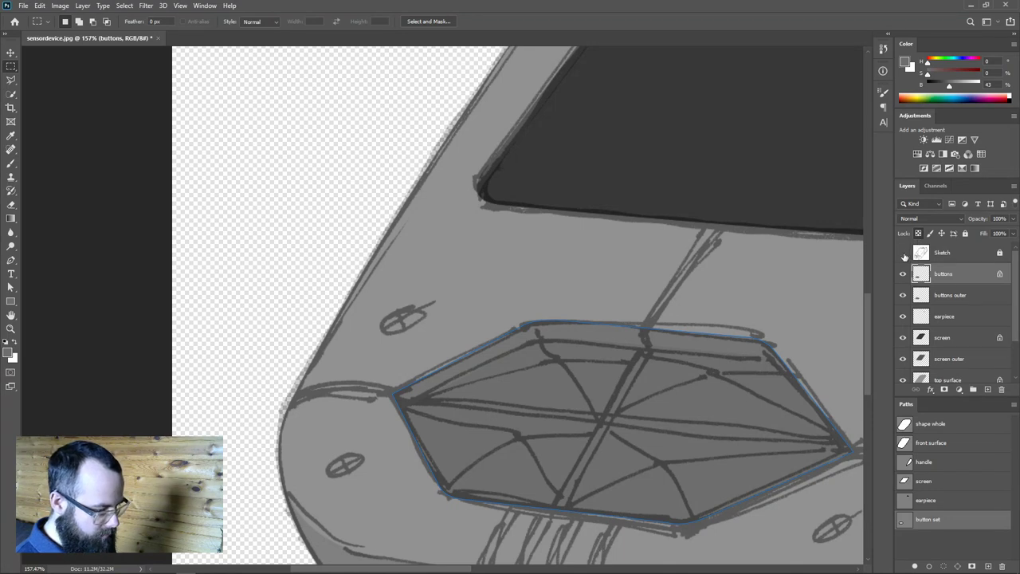
click(902, 252)
drag(948, 89, 945, 89)
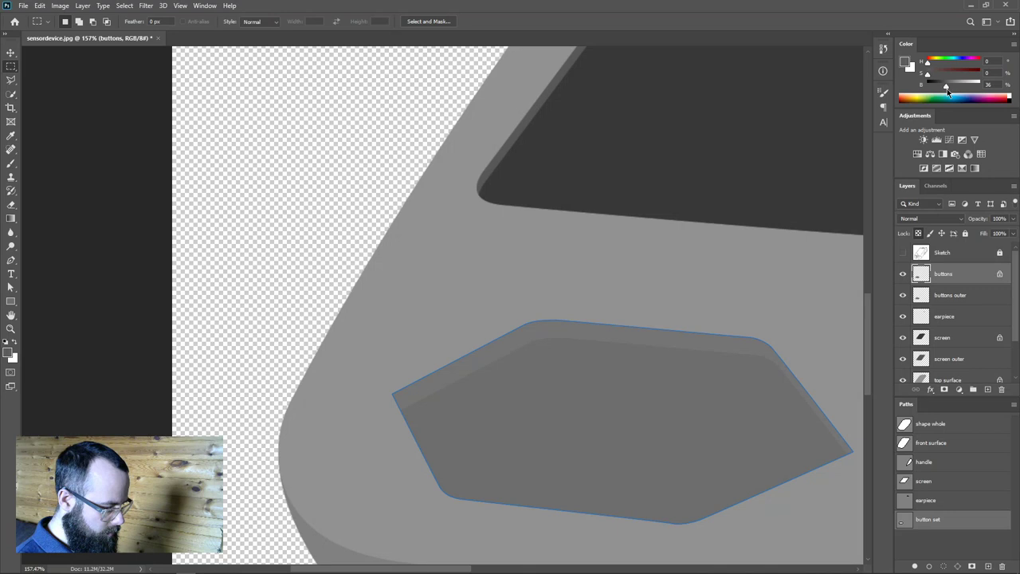
key(alt+BackSpace)
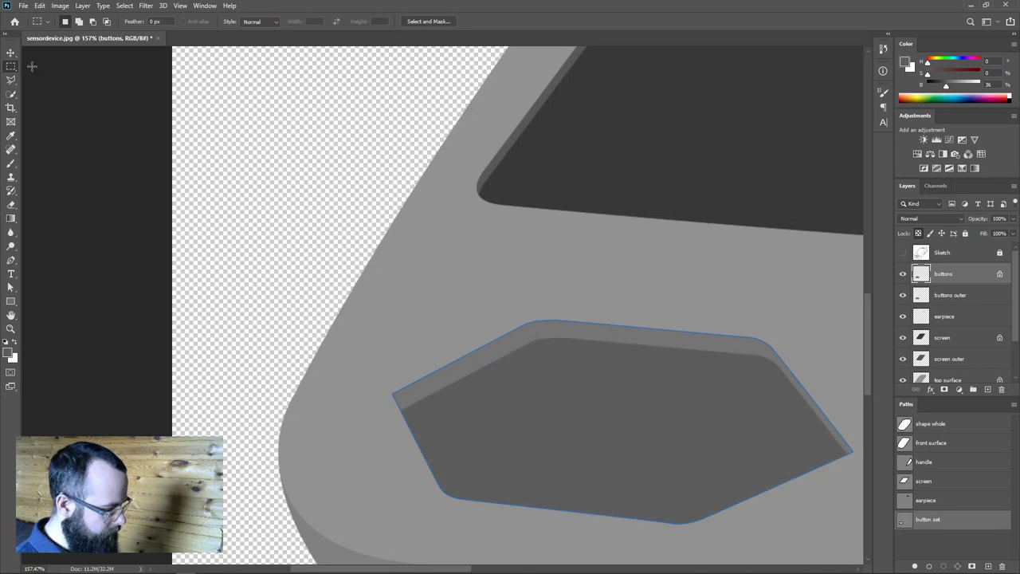
scroll(638, 343, down, 5)
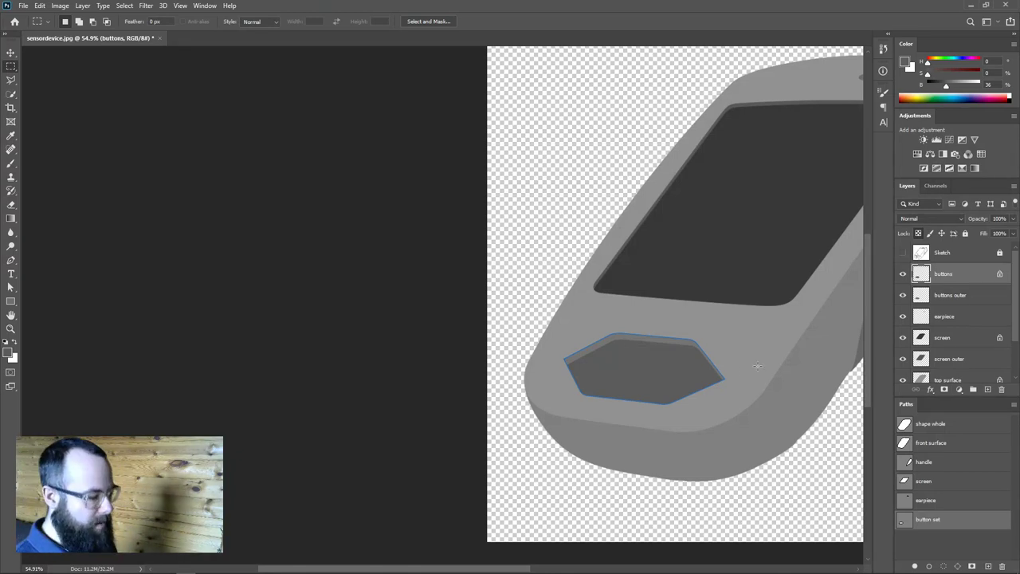
Show the Sketch over the device, clear the button set path outline, and zoom to the lower buttons.
click(902, 251)
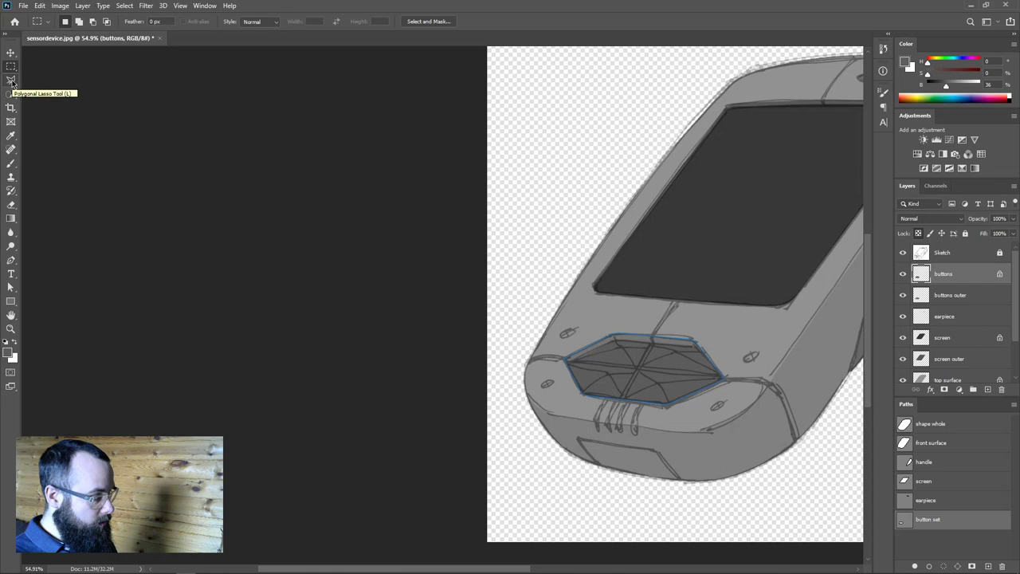
drag(296, 165, 186, 205)
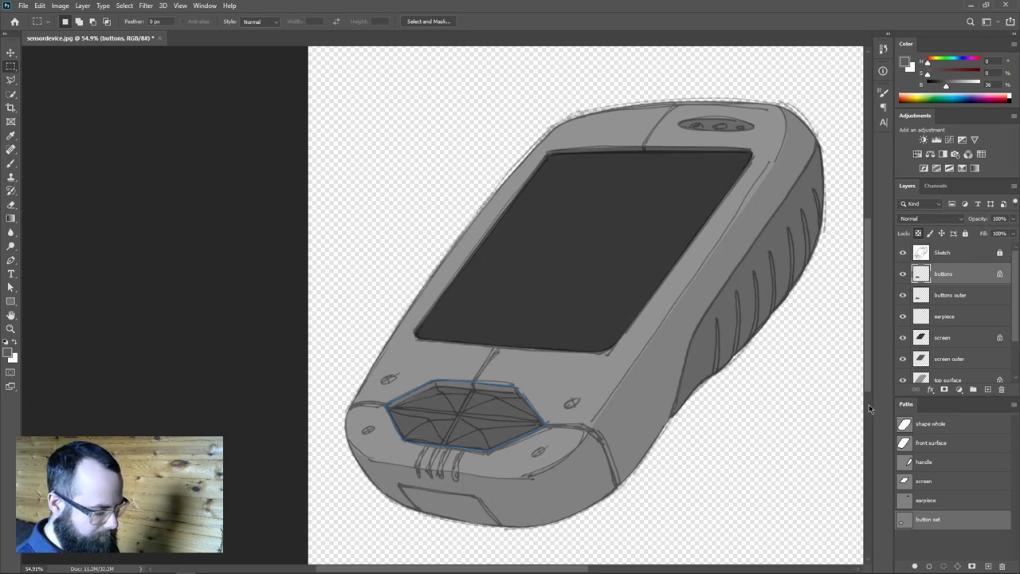
click(902, 253)
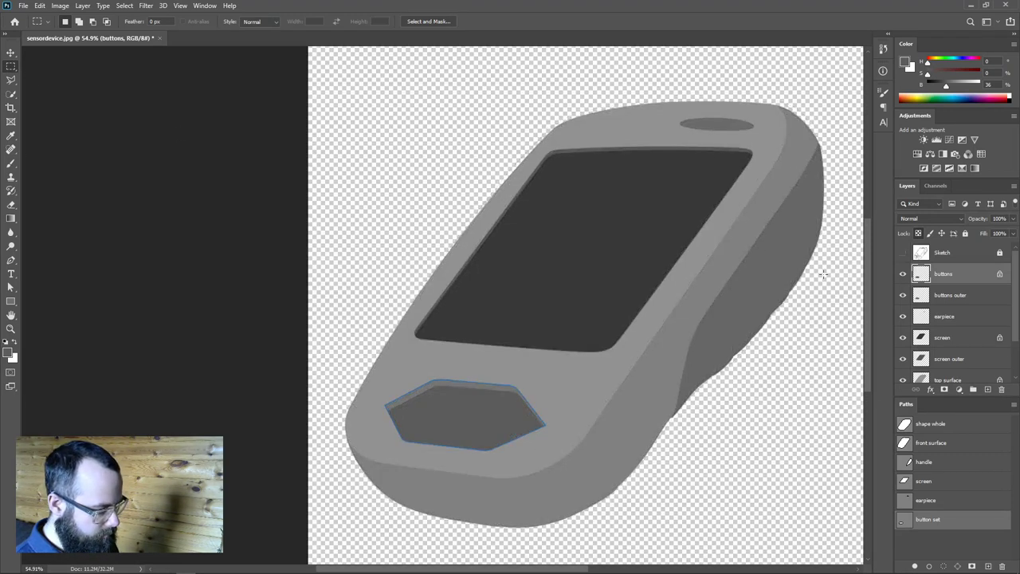
click(949, 543)
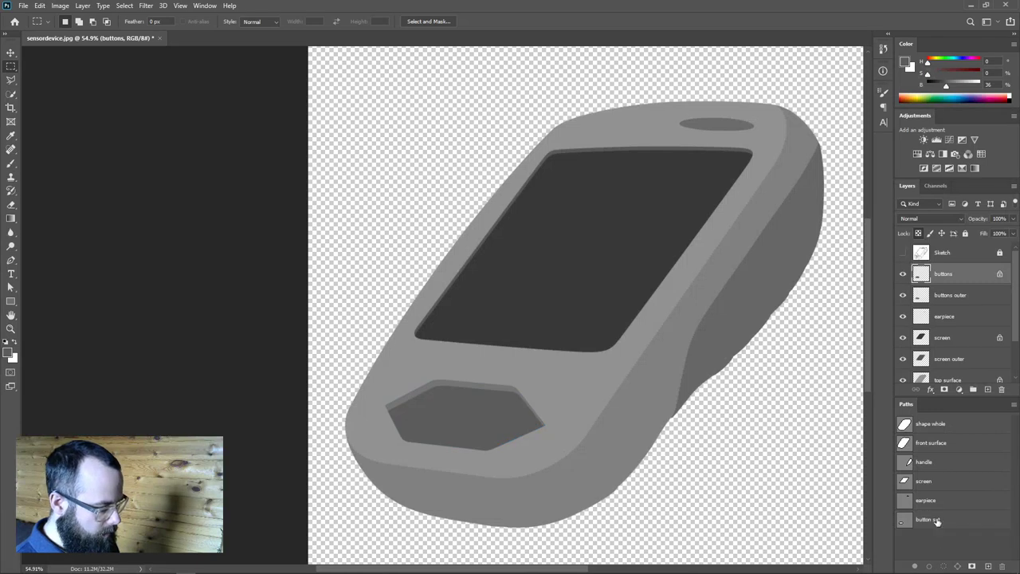
click(903, 253)
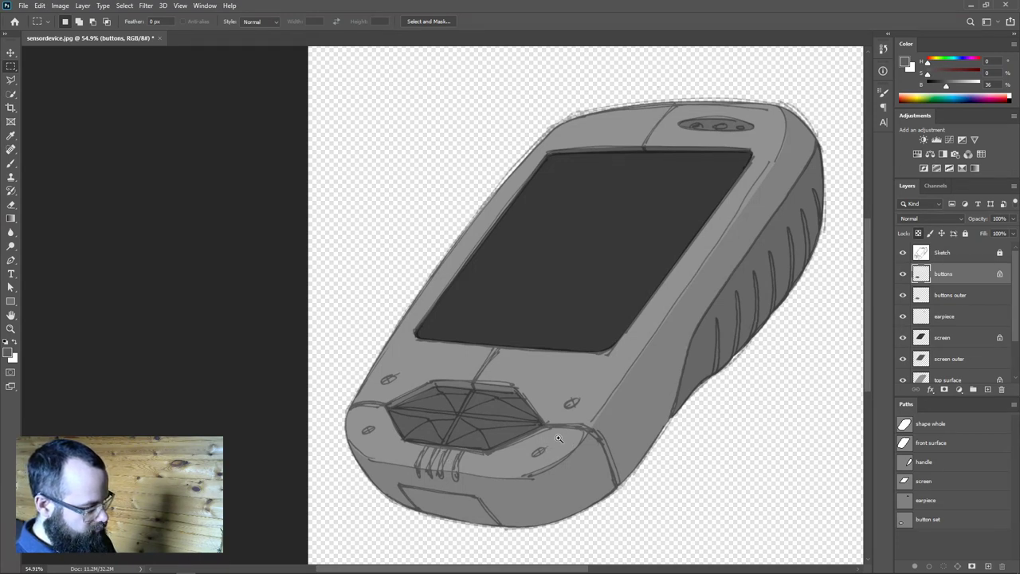
key(ctrl+0)
click(903, 253)
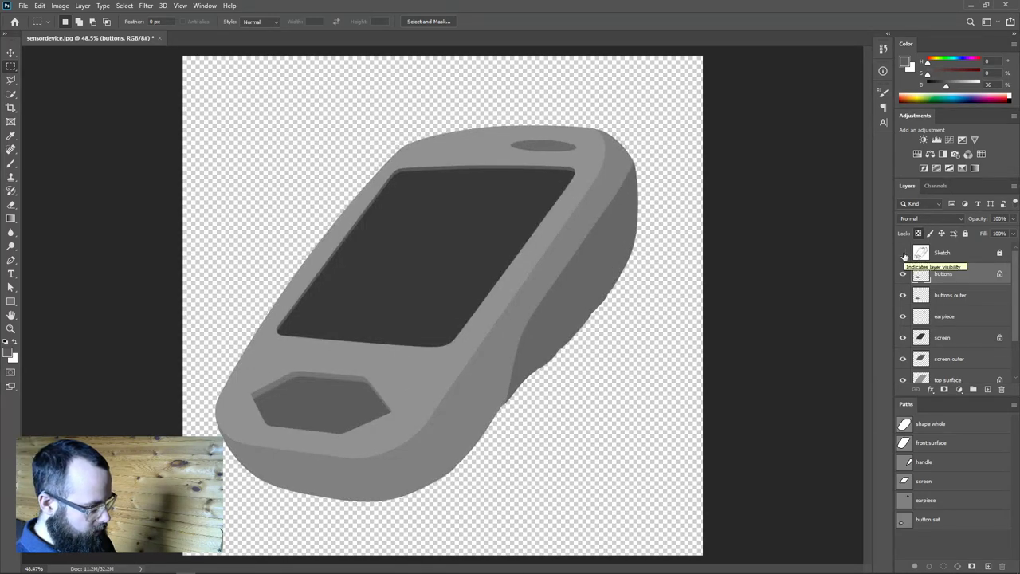
click(904, 253)
mouse_move(419, 418)
mouse_down()
mouse_move(467, 425)
mouse_move(715, 325)
mouse_up()
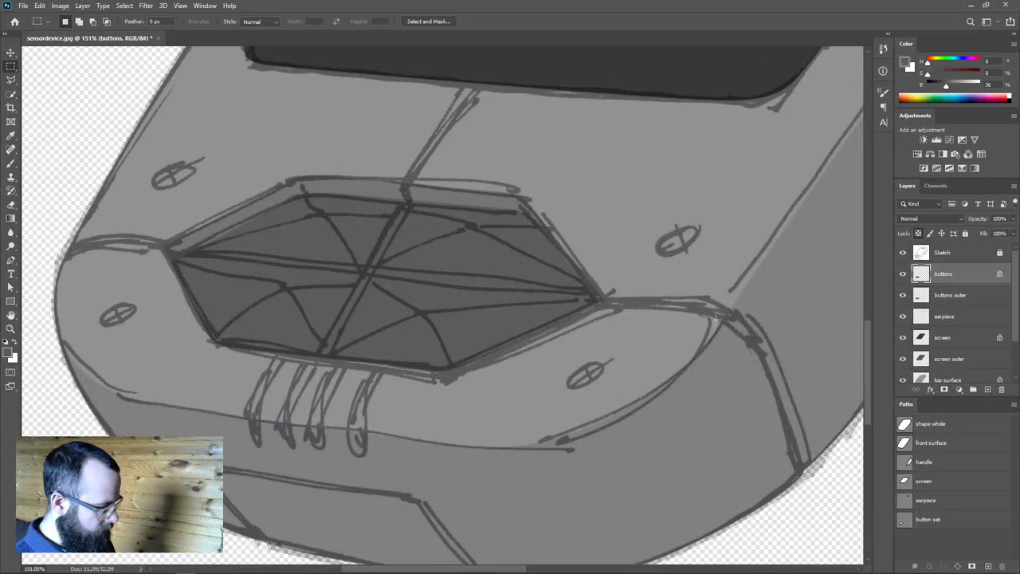
scroll(682, 292, down, 2)
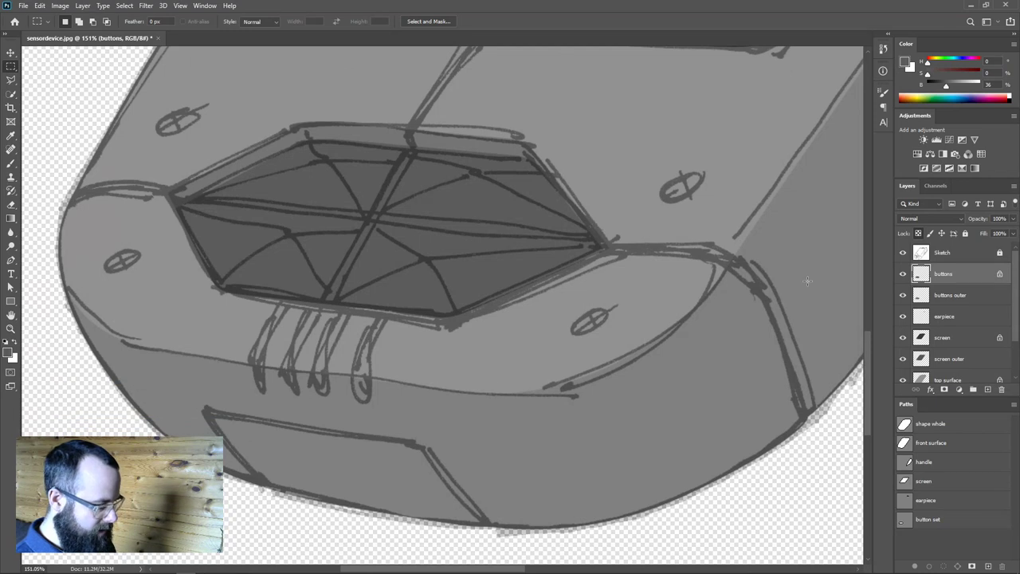
Add a new empty path named 'mouthpiece' in the Paths panel.
click(985, 564)
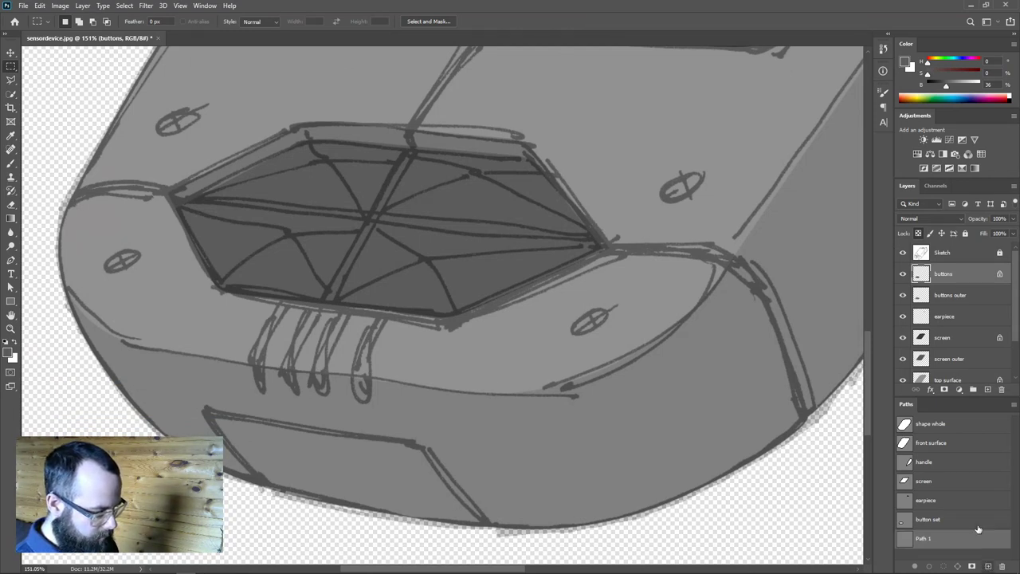
double_click(926, 540)
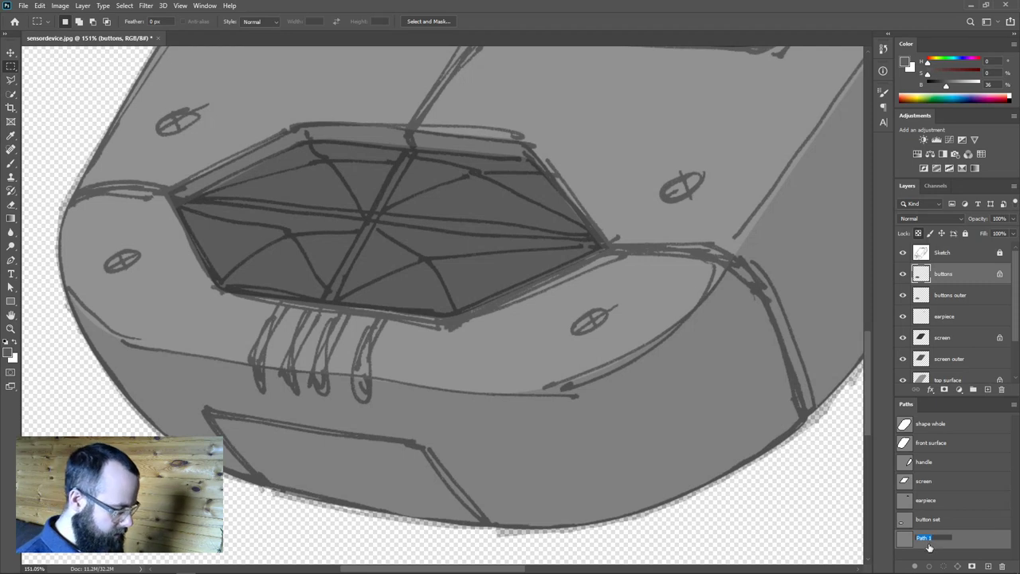
text(micthpiece)
key(Return)
scroll(265, 351, up, 5)
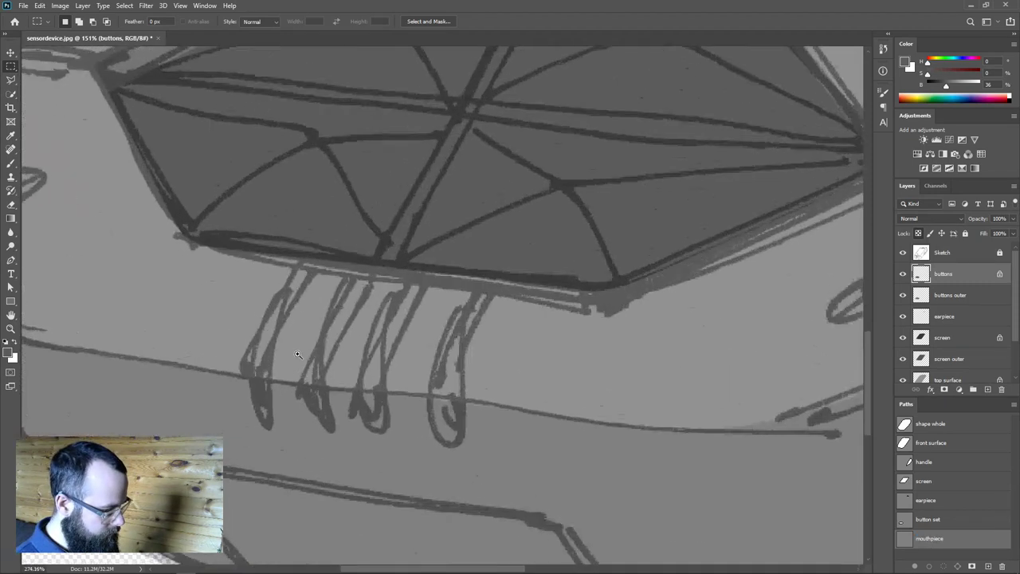
Outline one narrow curved slit running down from the button's edge with the Pen.
key(p)
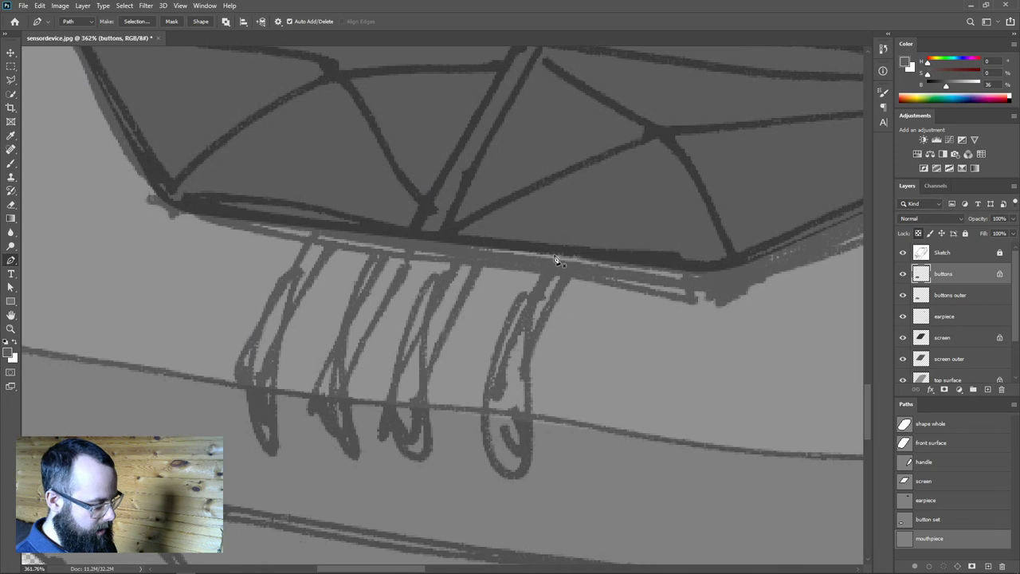
drag(555, 249, 529, 289)
drag(486, 382, 478, 405)
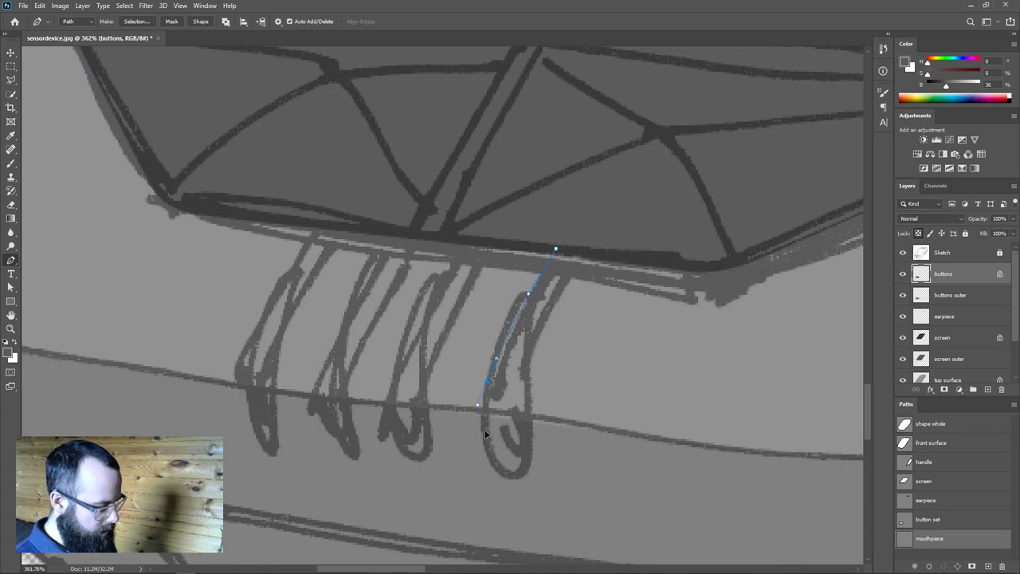
click(500, 472)
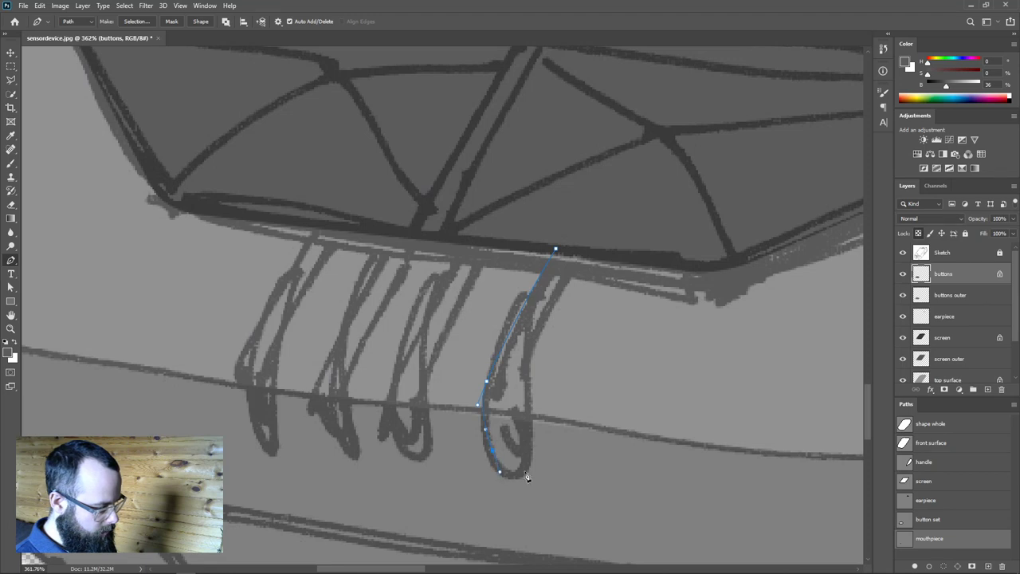
click(525, 426)
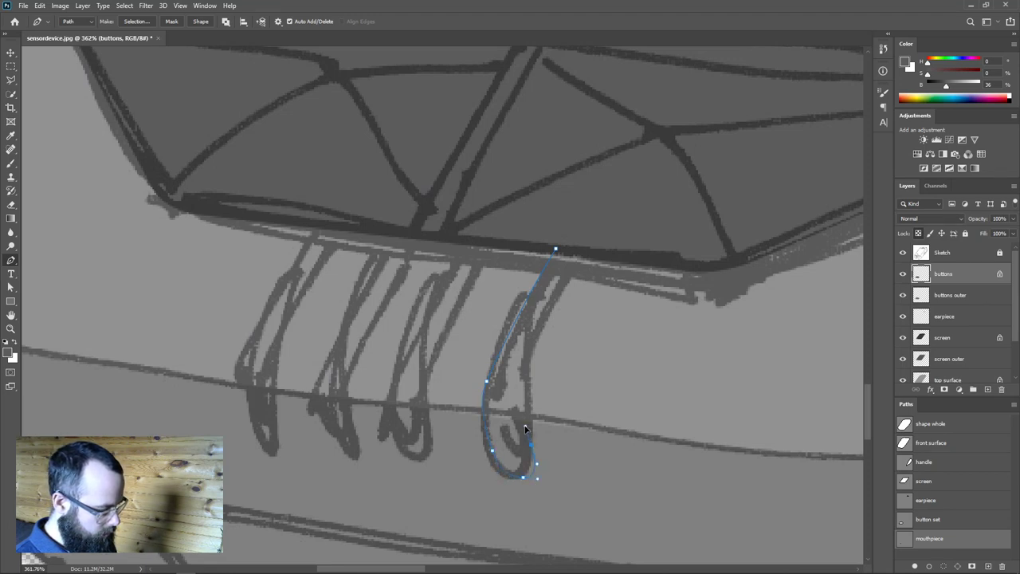
click(529, 379)
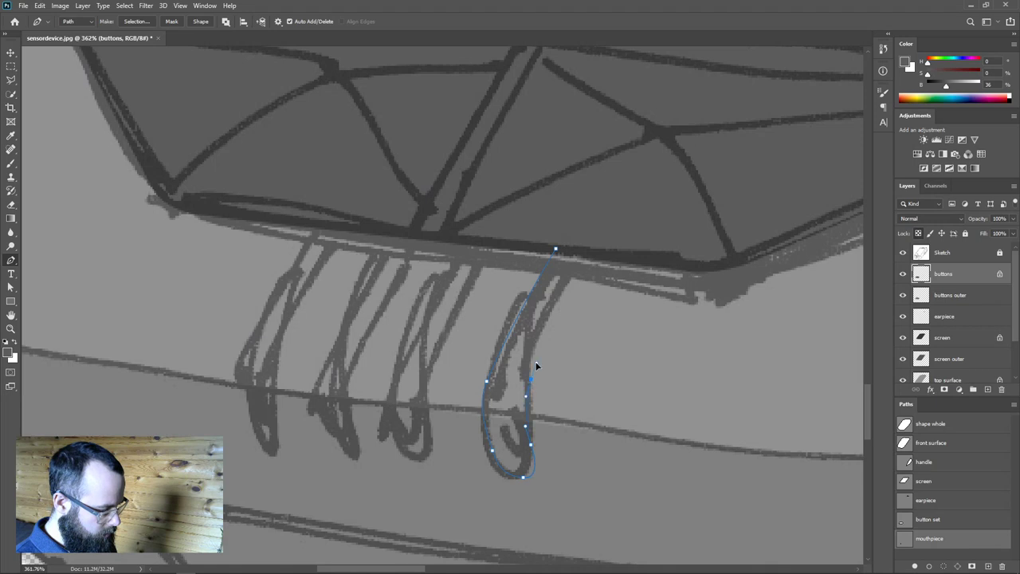
click(591, 257)
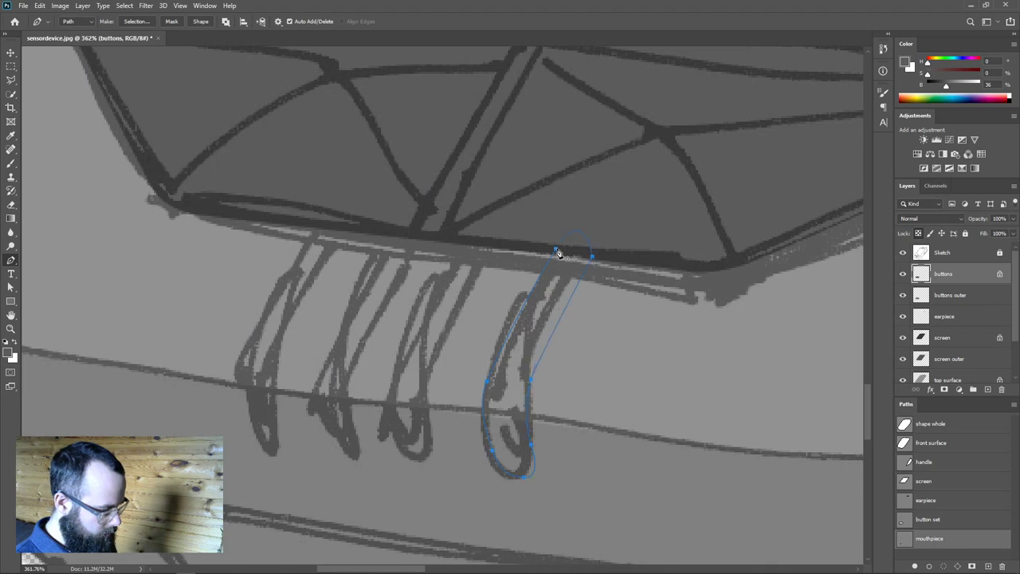
key(v)
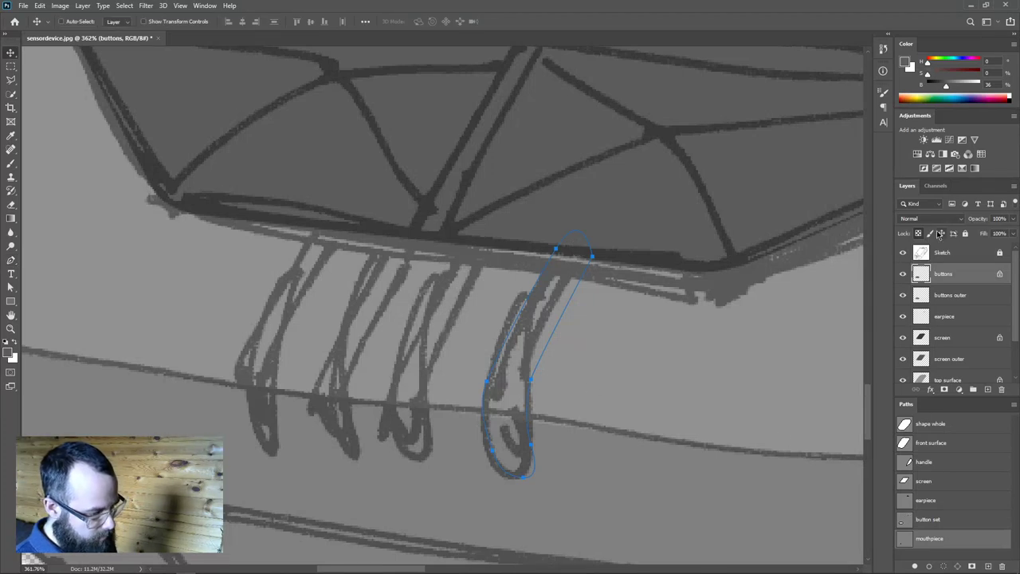
Hide the Sketch and adjust the slit's anchors to smooth its lower curve.
click(903, 252)
key(a)
click(530, 381)
drag(528, 386, 528, 388)
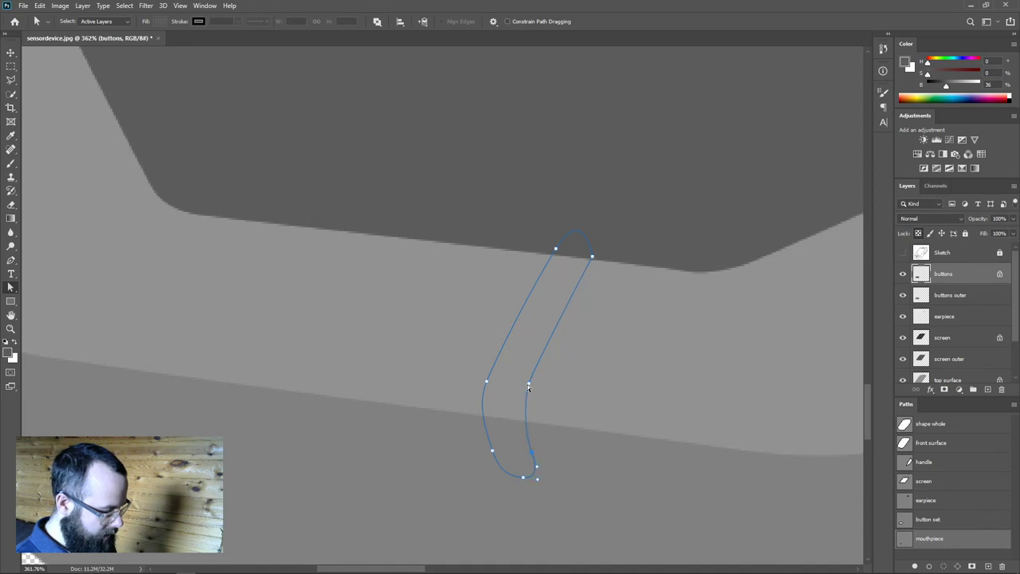
drag(529, 384, 526, 388)
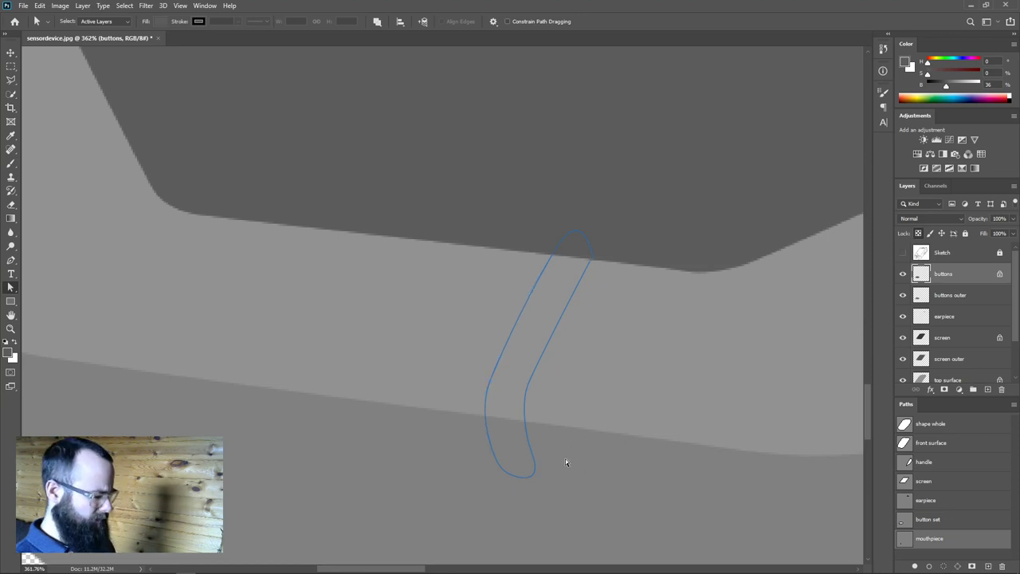
scroll(589, 435, down, 6)
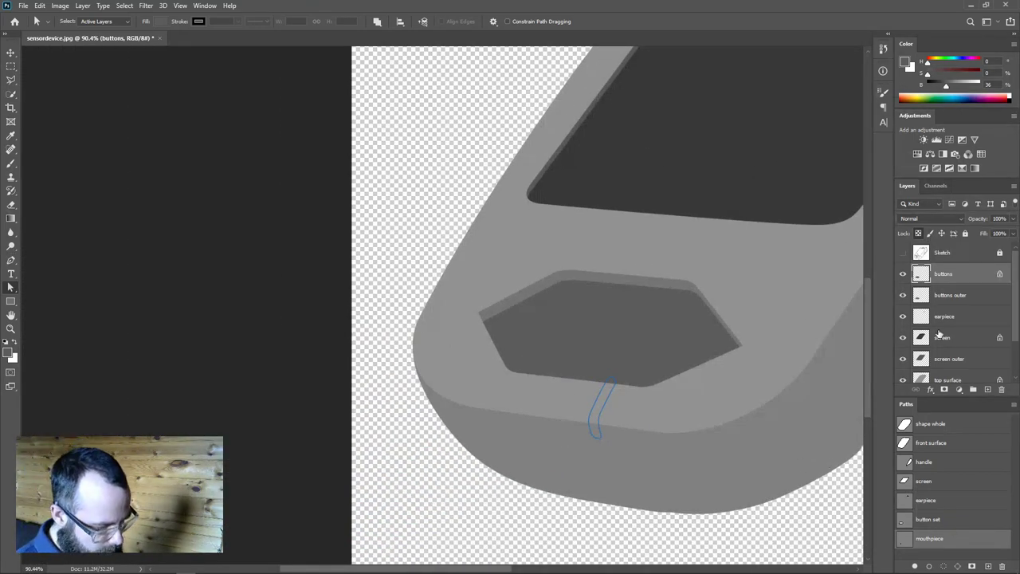
Fill the mouthpiece path with grey on a new 'mouthpiece slit' layer below buttons outer.
click(987, 389)
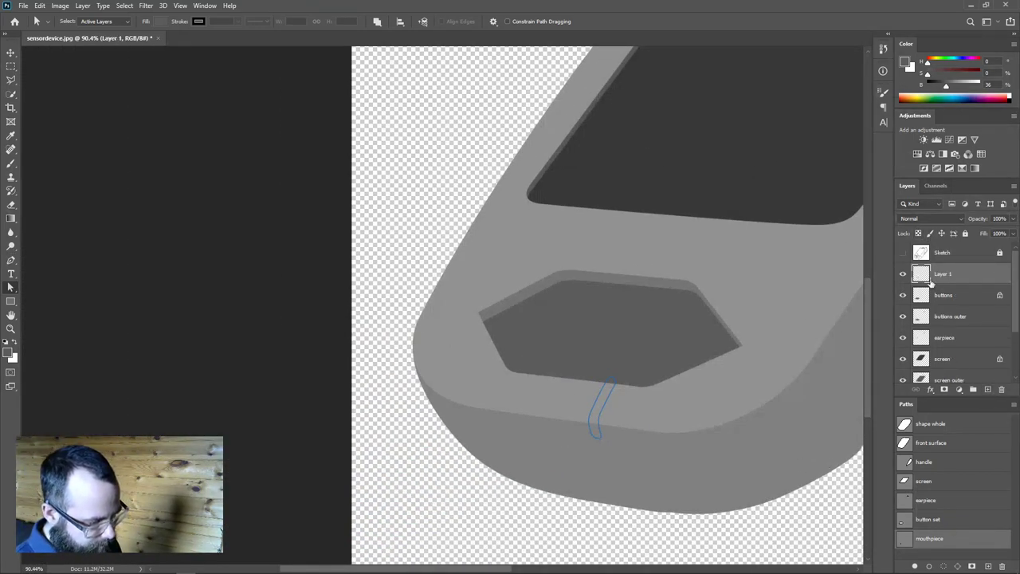
drag(948, 277, 946, 317)
double_click(944, 315)
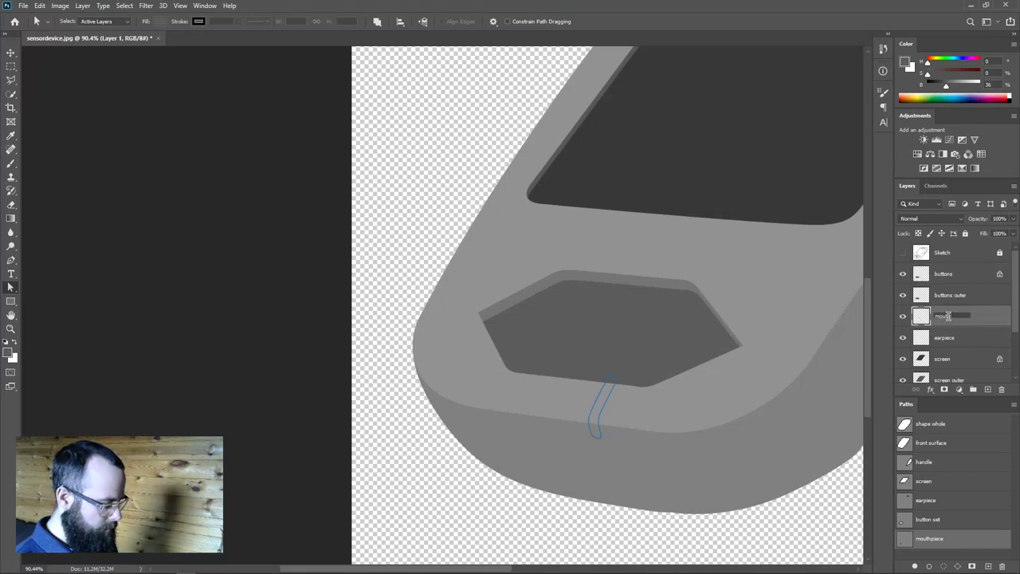
text(mouthpiece slit)
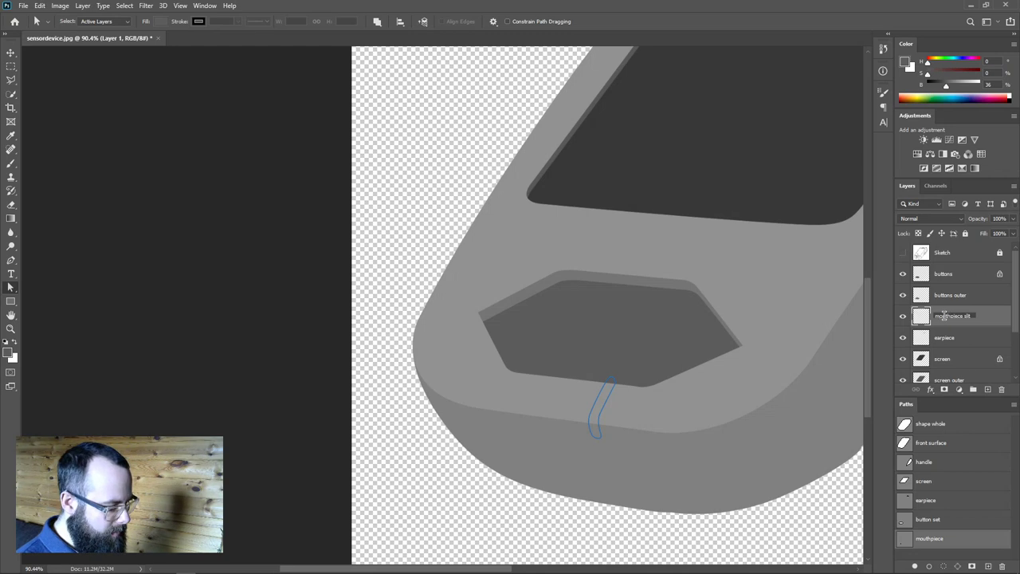
click(922, 317)
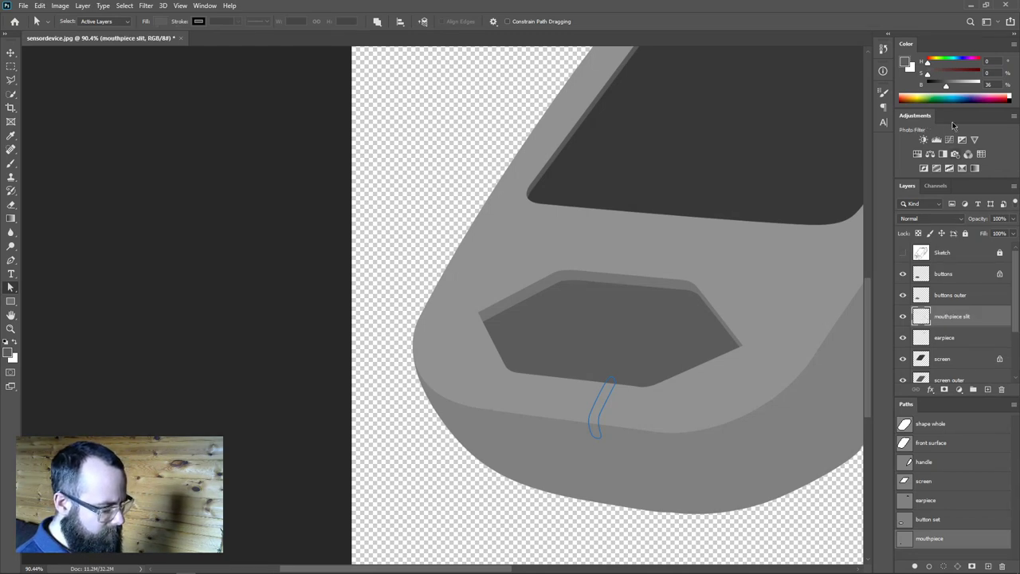
click(947, 87)
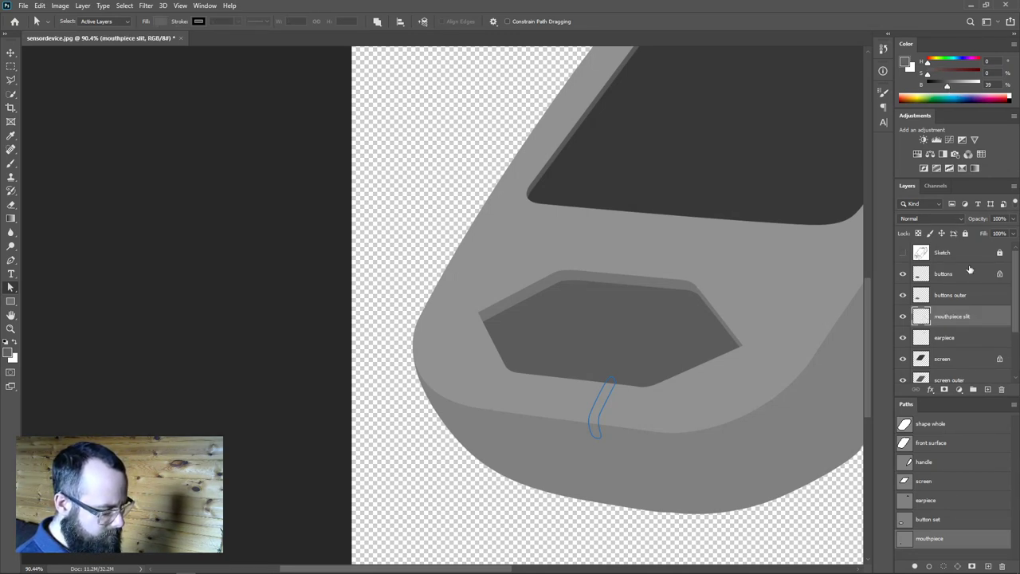
click(914, 566)
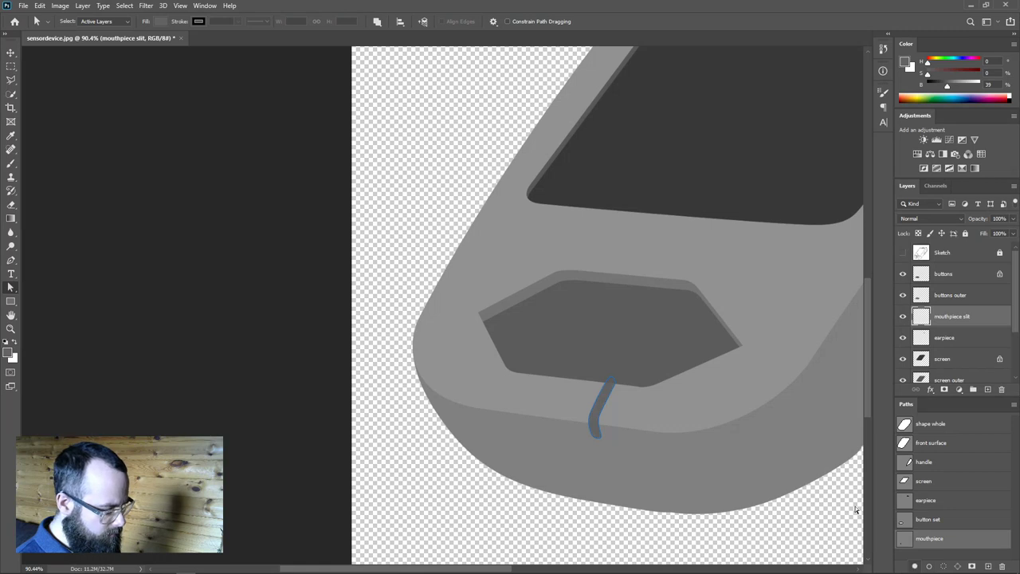
key(m)
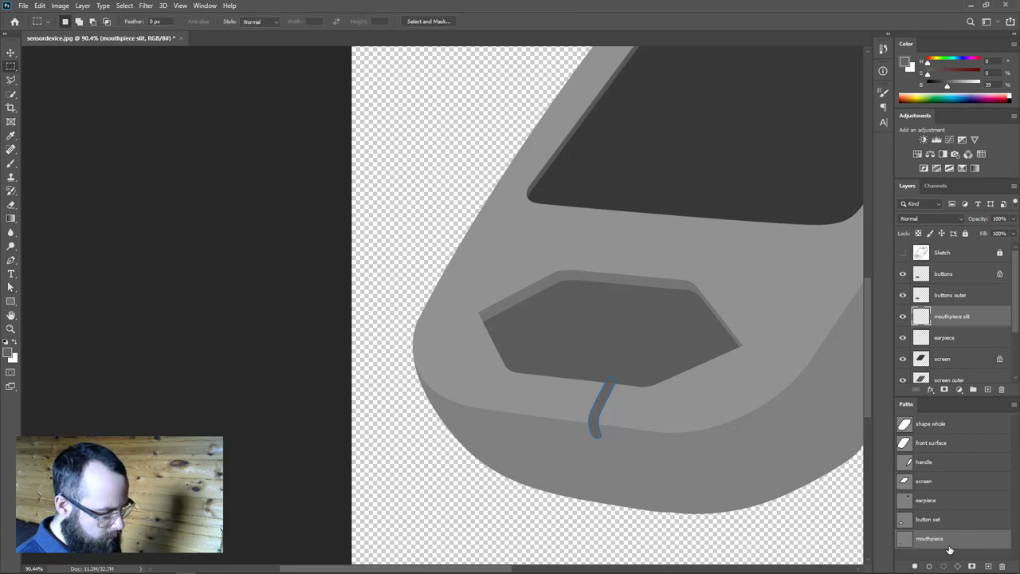
click(948, 556)
Duplicate the slit to the left with the Move tool, using the Sketch as a guide.
key(v)
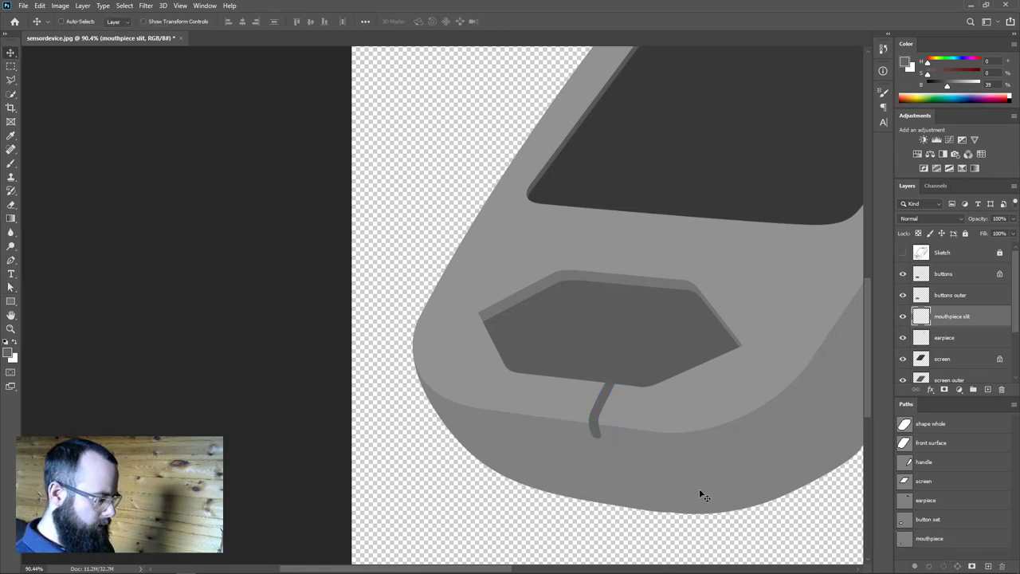
click(903, 251)
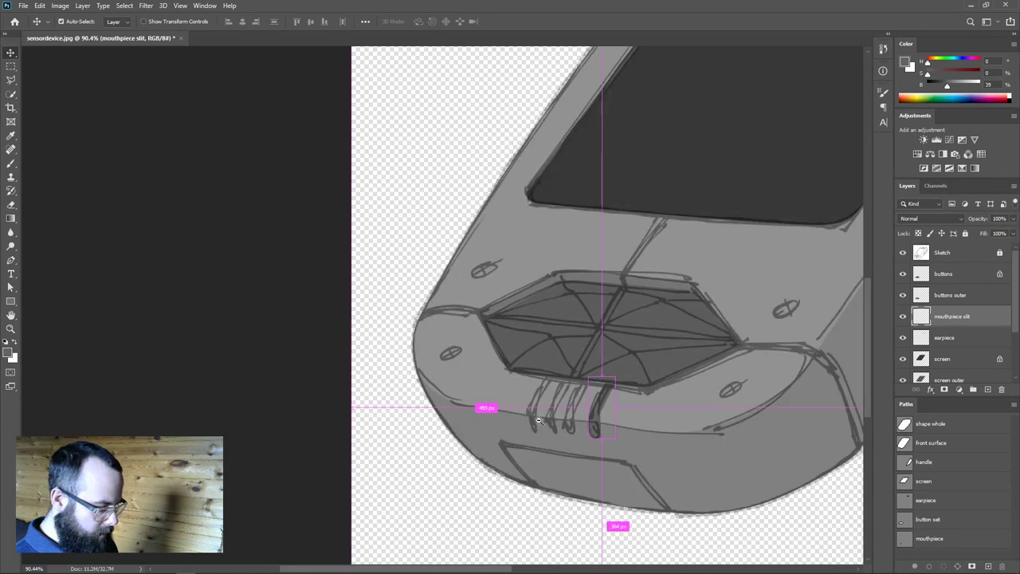
scroll(587, 430, up, 5)
scroll(588, 430, down, 1)
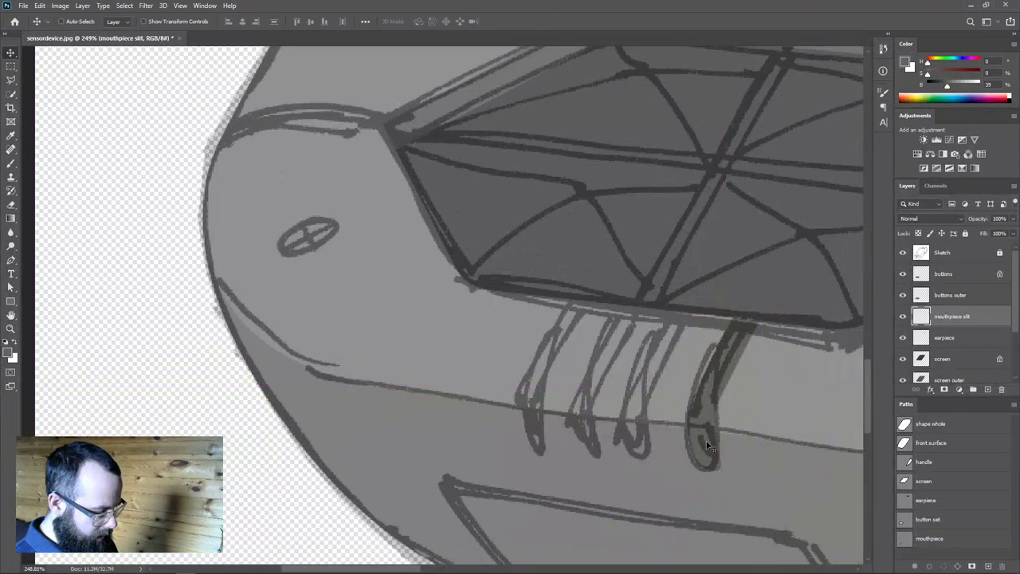
mouse_move(708, 446)
mouse_down()
mouse_move(714, 426)
mouse_move(641, 441)
mouse_move(534, 420)
mouse_up()
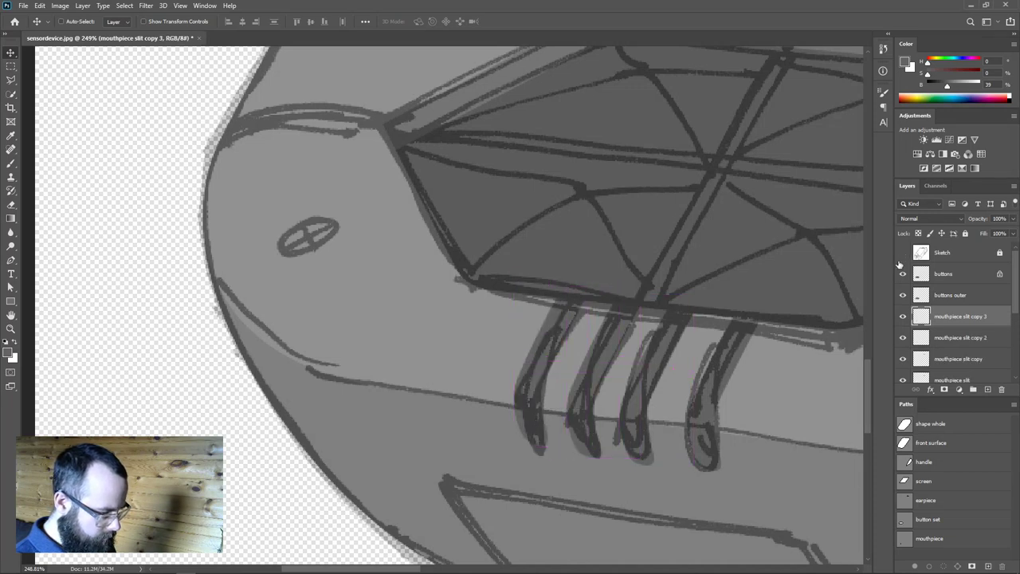
click(902, 252)
scroll(655, 434, down, 8)
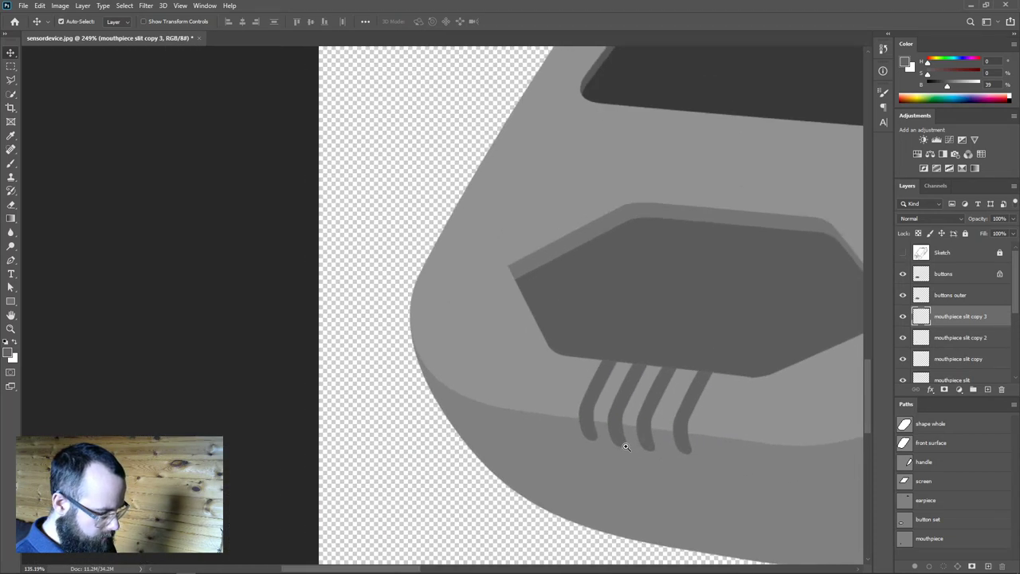
scroll(338, 416, up, 5)
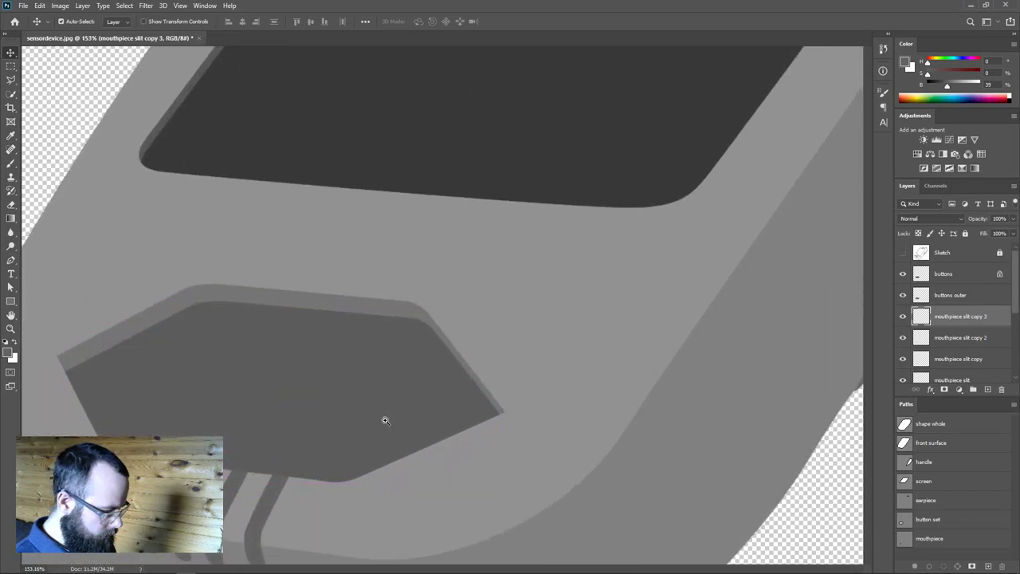
scroll(489, 406, up, 3)
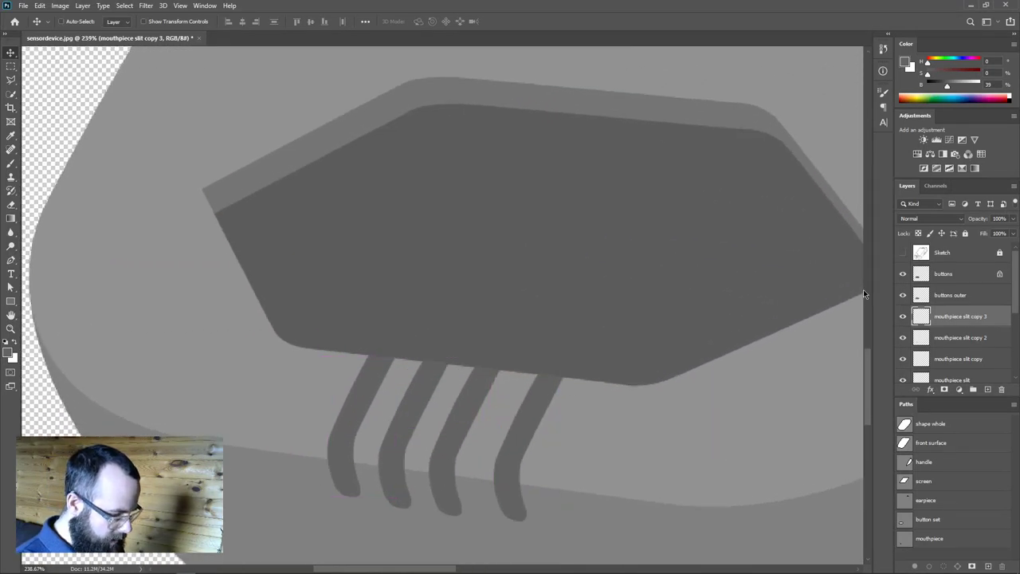
Nudge the slit copies left and right so the four slits are evenly spaced.
key(Left)
key(Left)
key(Left)
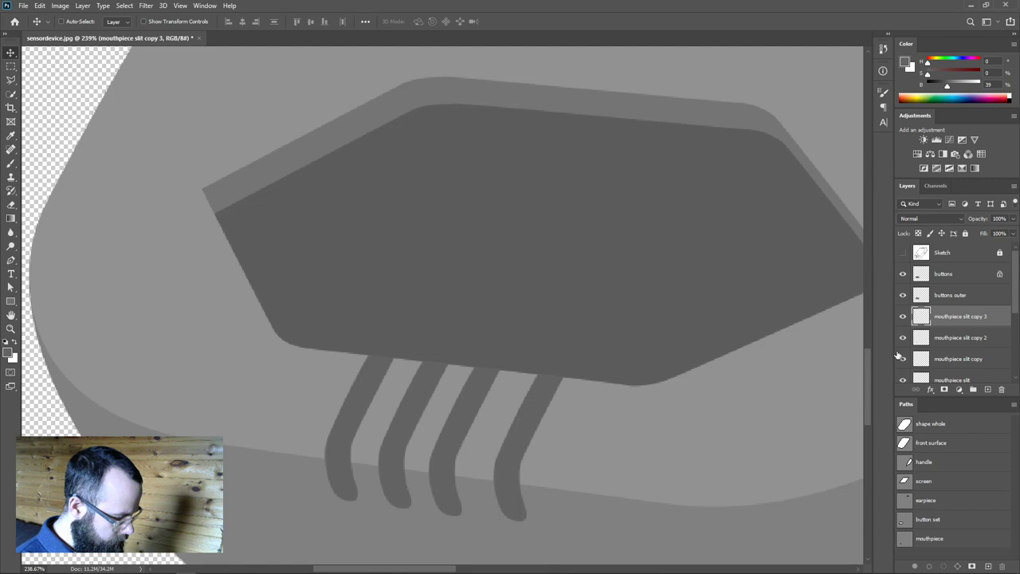
click(918, 338)
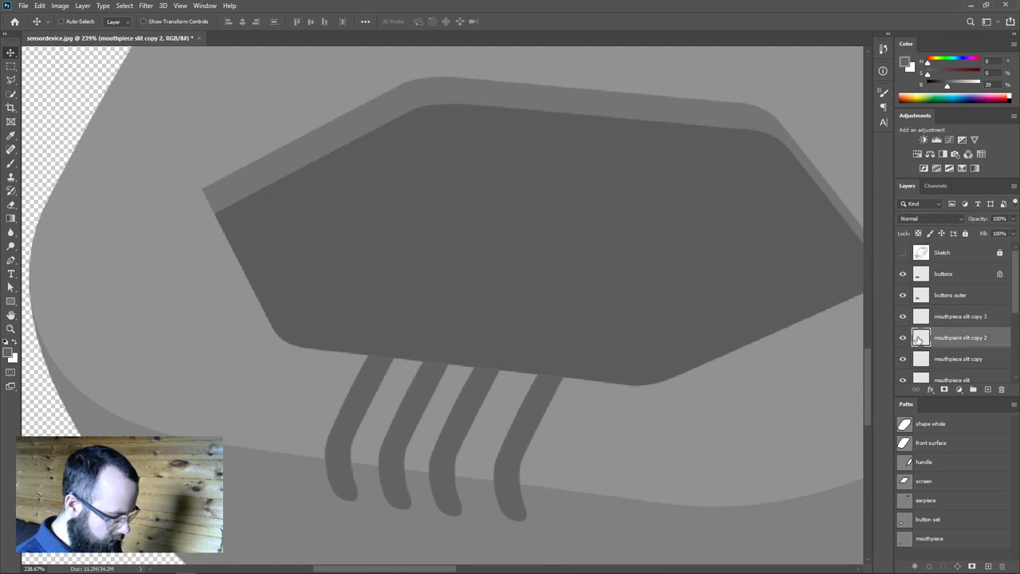
click(923, 363)
key(Right)
key(Right)
key(Right)
key(Right)
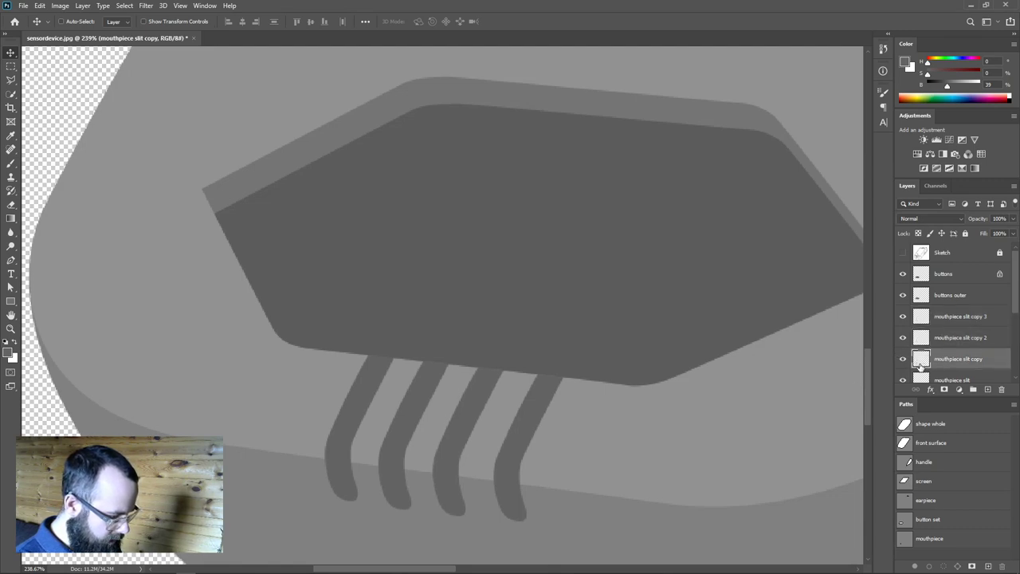
click(921, 338)
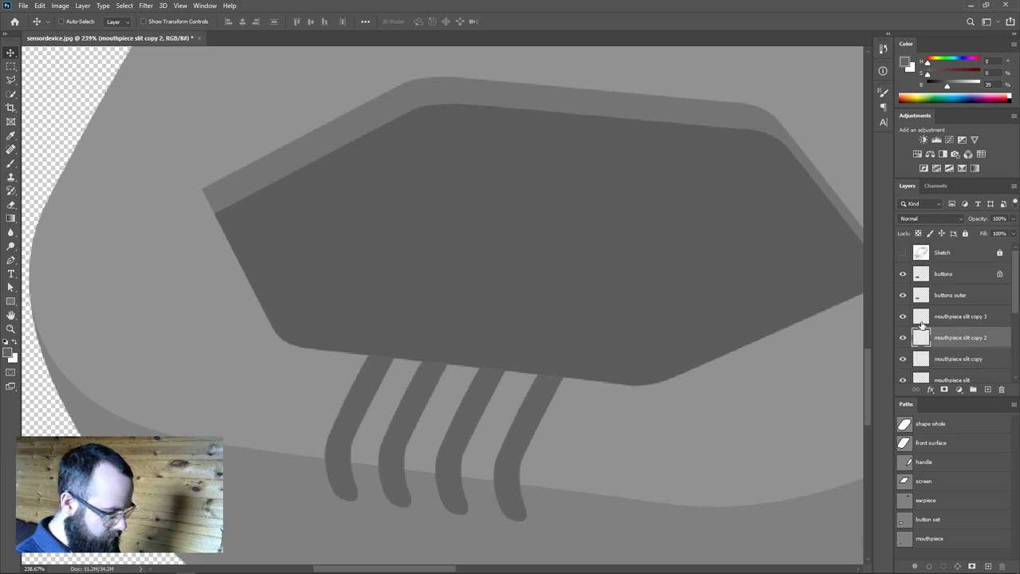
click(922, 318)
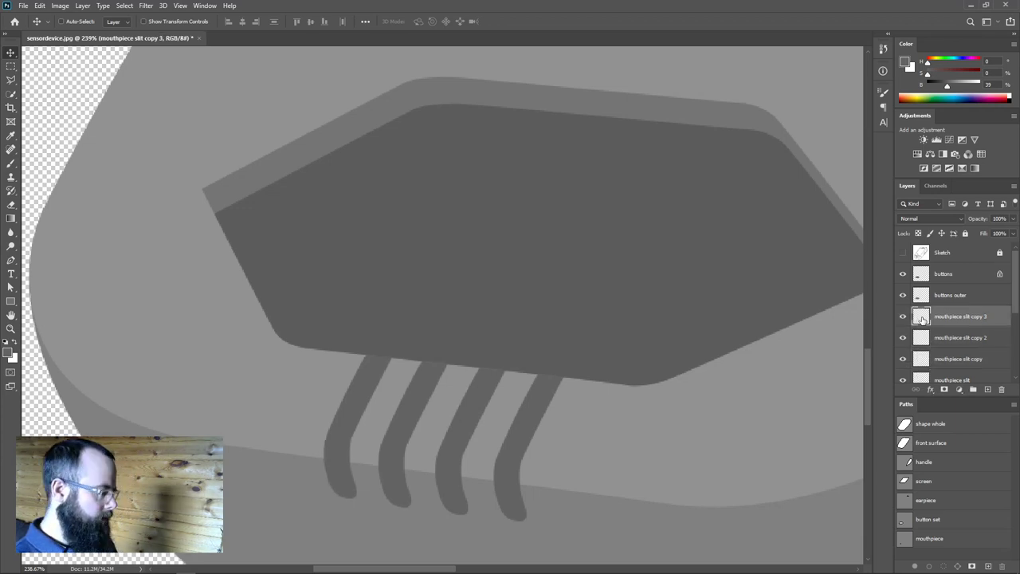
scroll(663, 348, down, 1)
scroll(663, 347, down, 5)
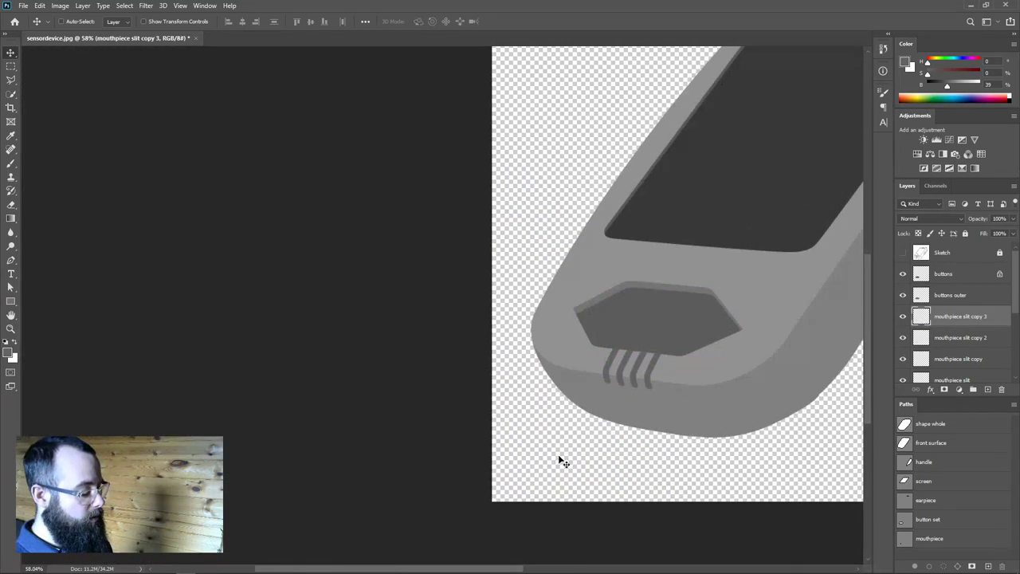
drag(649, 449, 496, 503)
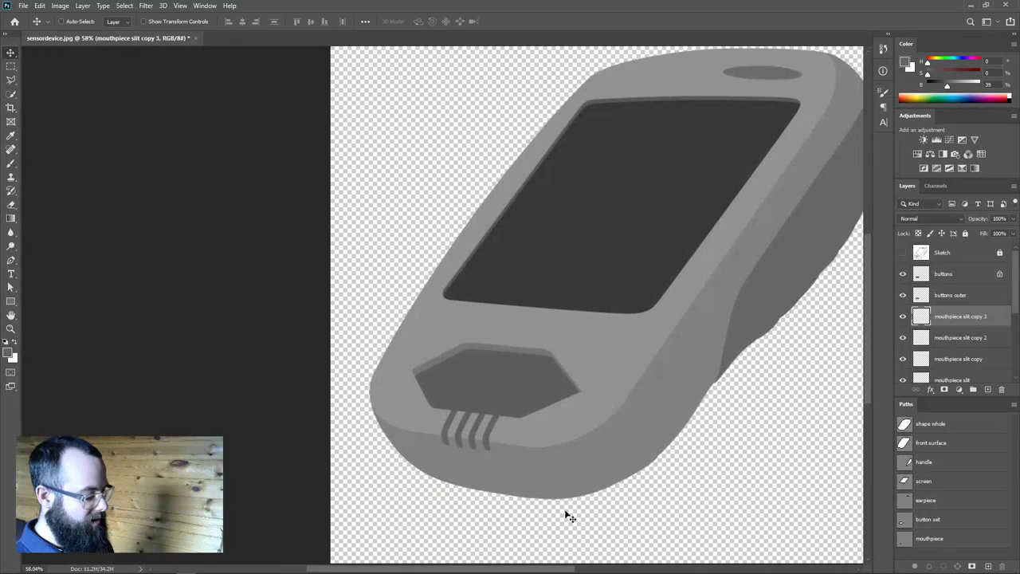
Merge the slit copies down into the single mouthpiece slit layer.
scroll(483, 445, up, 15)
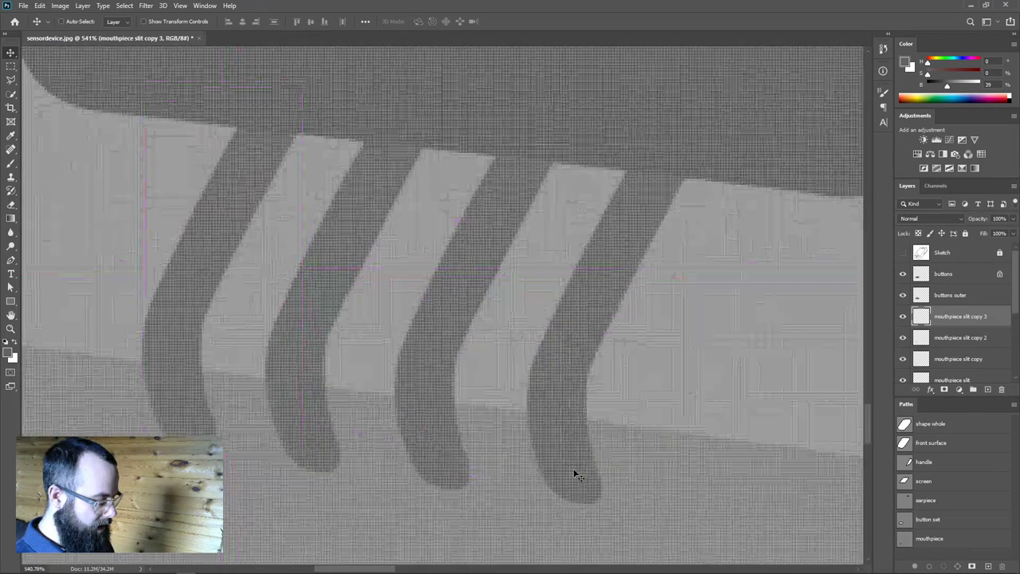
scroll(575, 473, down, 10)
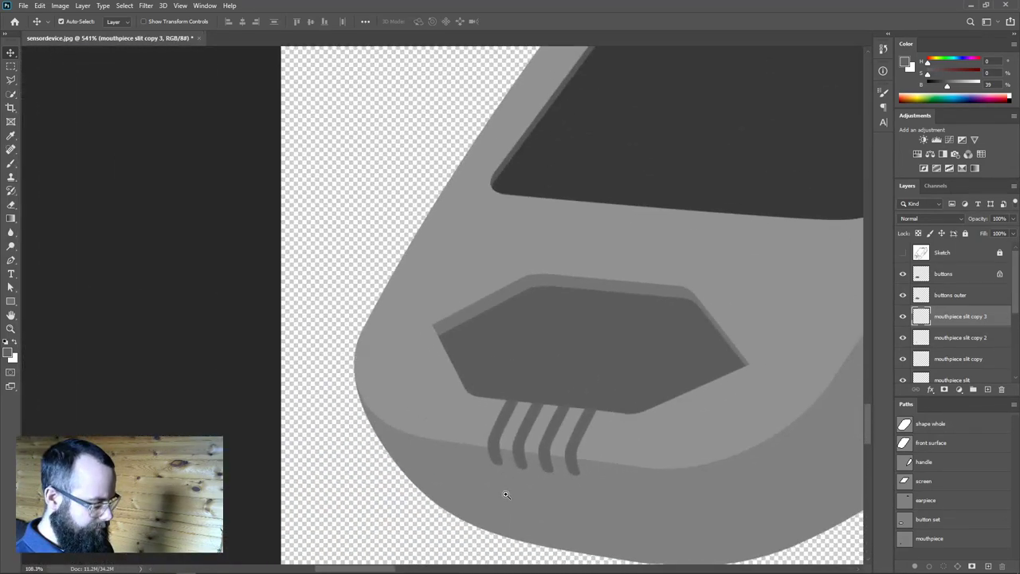
scroll(505, 494, up, 5)
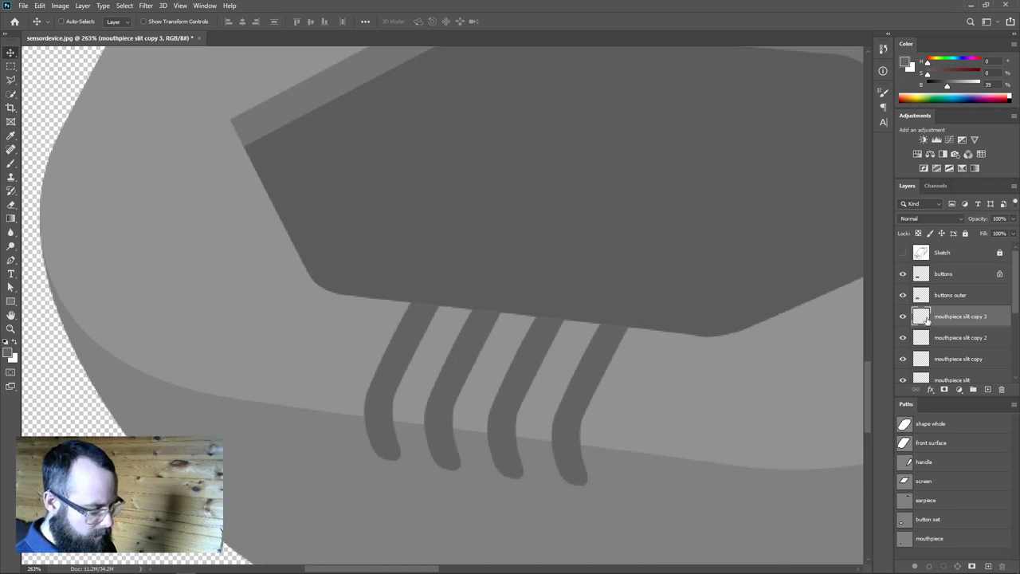
key(ctrl)
key(ctrl+e)
key(ctrl+e)
key(ctrl+e)
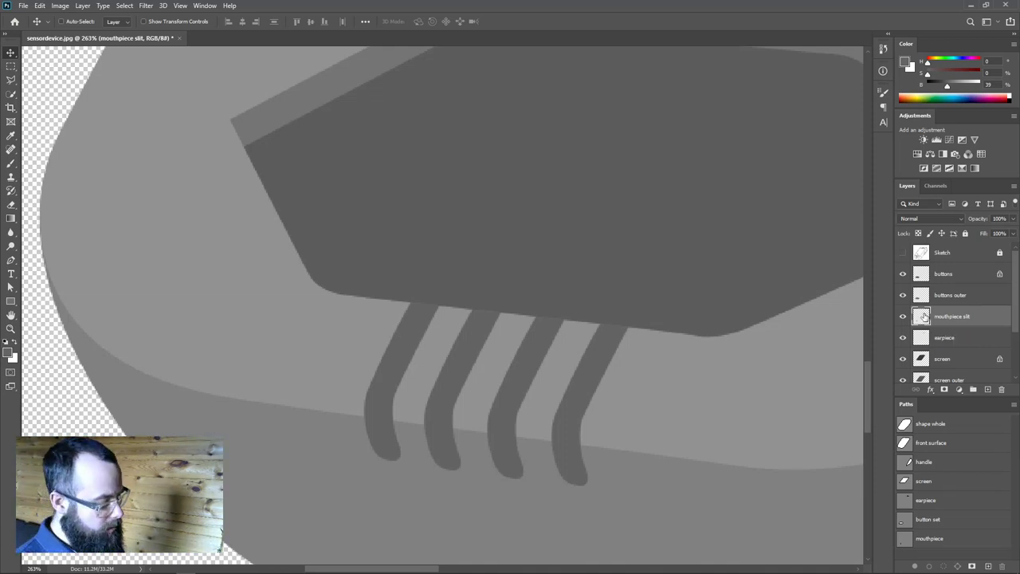
drag(584, 411, 695, 391)
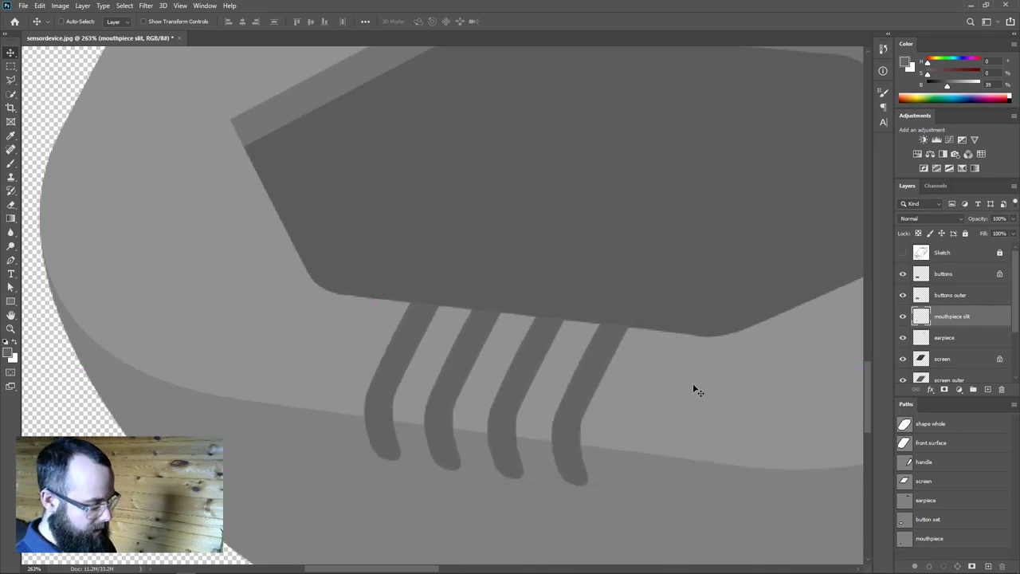
Load the four slits as a selection and shift it slightly right and up.
key(ctrl)
ctrl+click(920, 318)
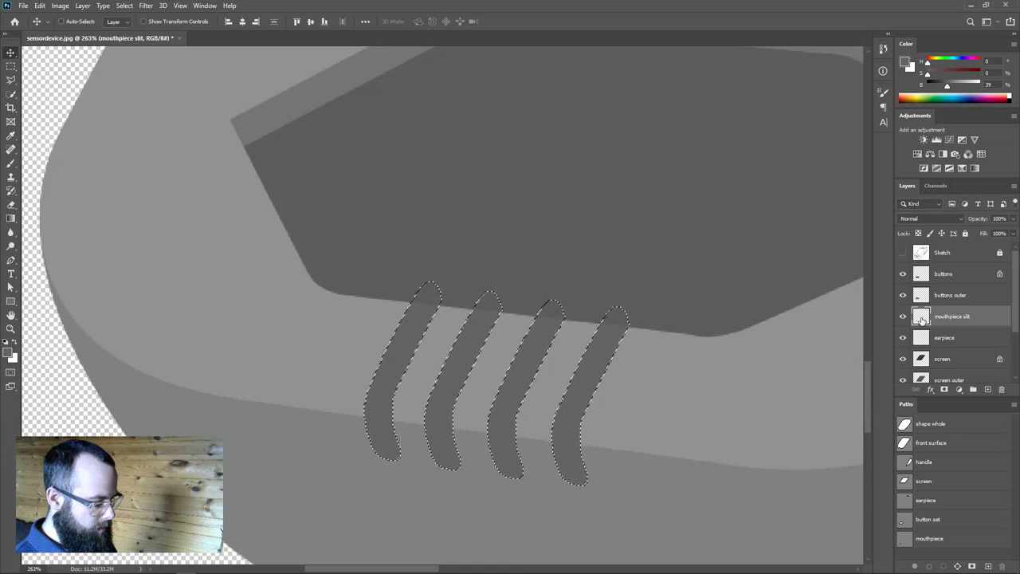
key(m)
key(Right)
key(Right)
key(Right)
key(Right)
key(Right)
key(Right)
key(Right)
key(Right)
key(Up)
key(Up)
key(Up)
key(Up)
Try a 'mouthpiece inset' layer filled with brightness-25 grey, then undo it.
key(Down)
key(Down)
key(Down)
key(Right)
key(Right)
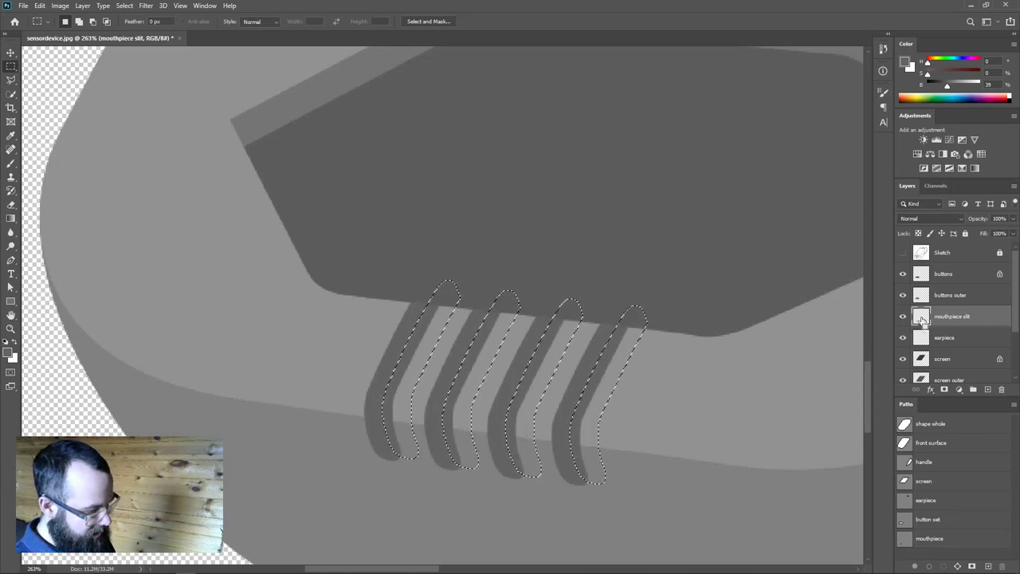
key(ctrl+j)
double_click(942, 317)
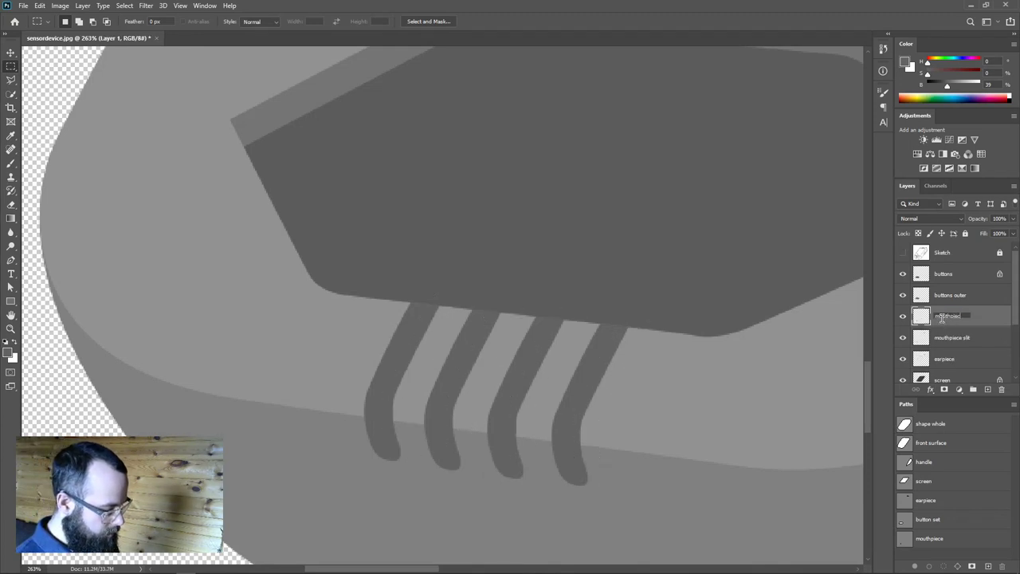
key(Return)
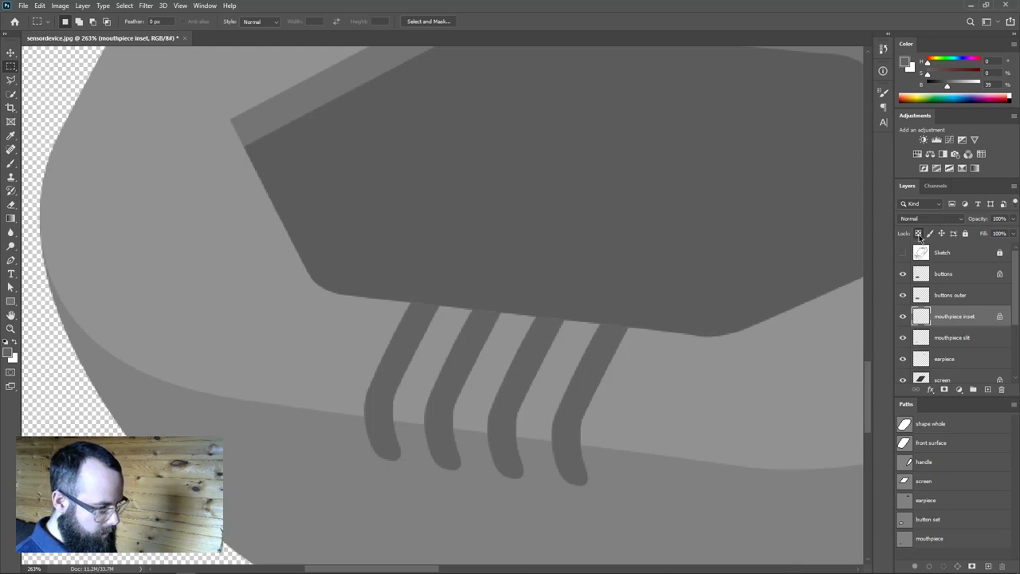
drag(945, 89, 941, 86)
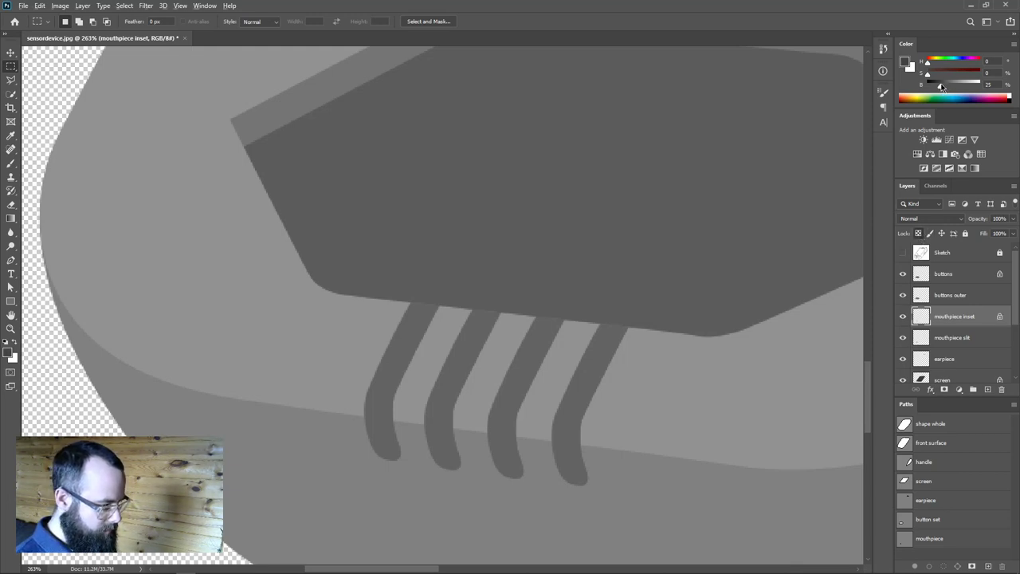
key(alt+BackSpace)
scroll(586, 339, down, 5)
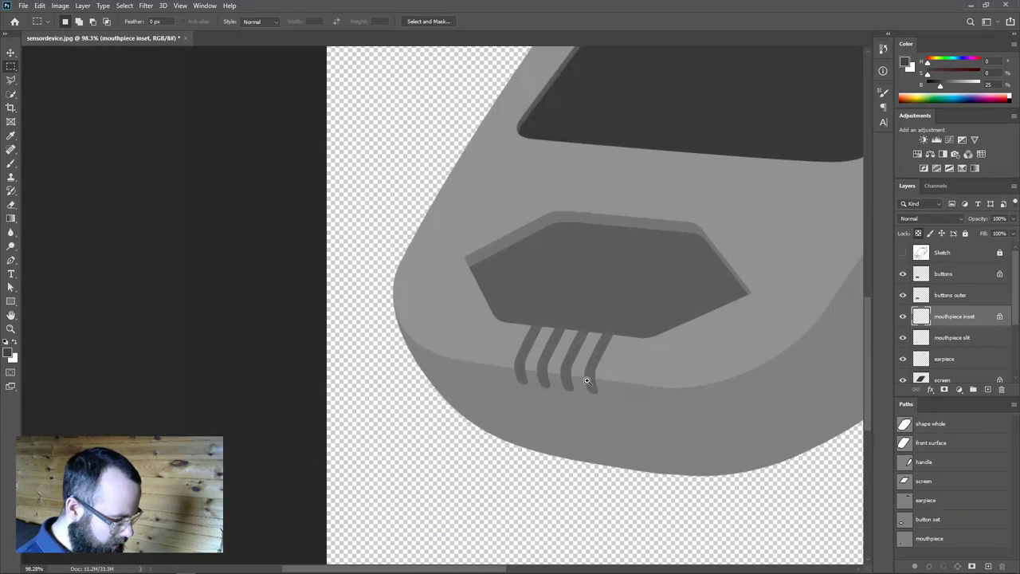
scroll(582, 381, up, 5)
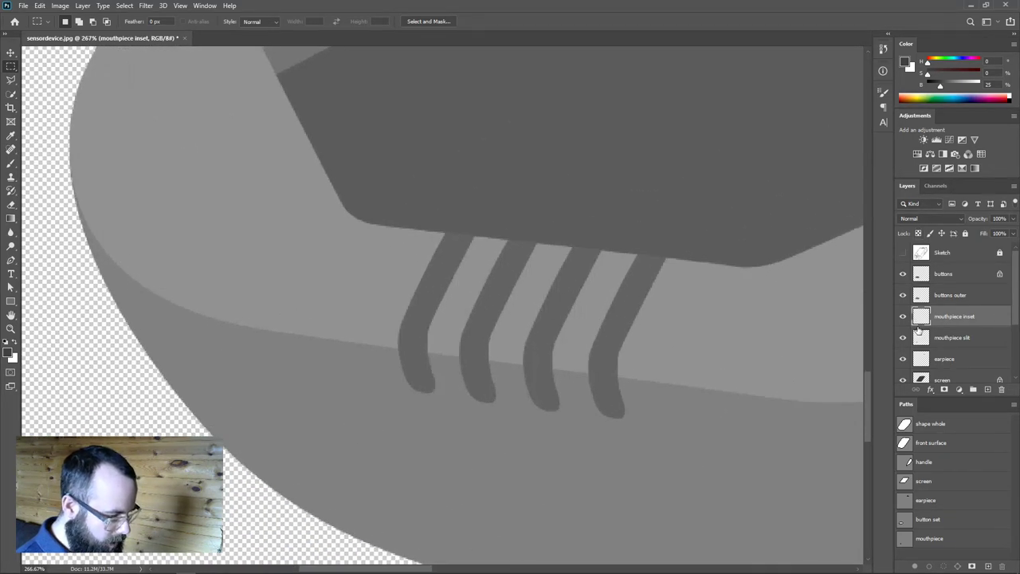
key(ctrl+z)
key(ctrl+z)
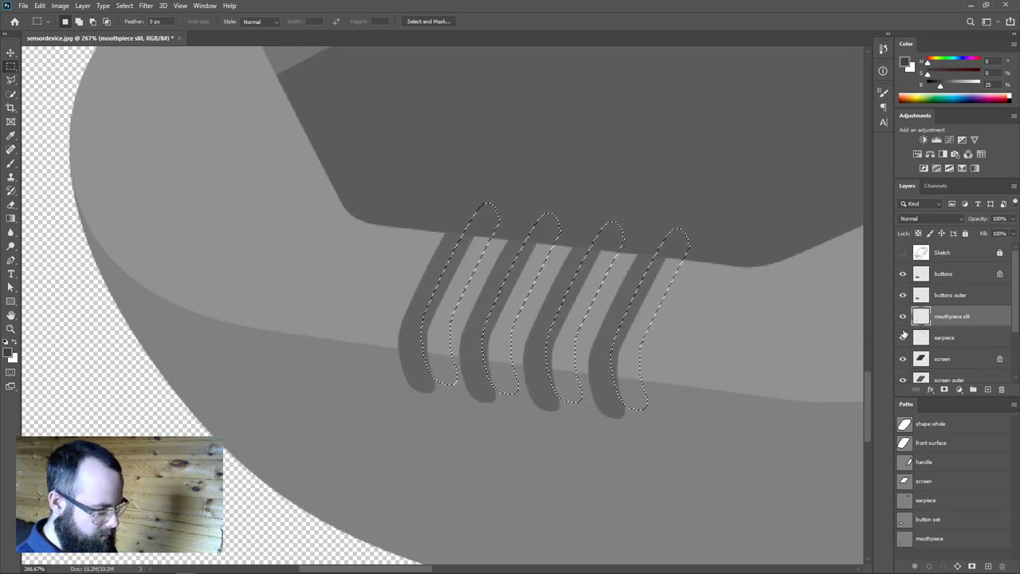
Copy the slit selection to a new layer named 'moutpiece inner', lock its transparency and fill it grey.
key(ctrl+j)
double_click(941, 317)
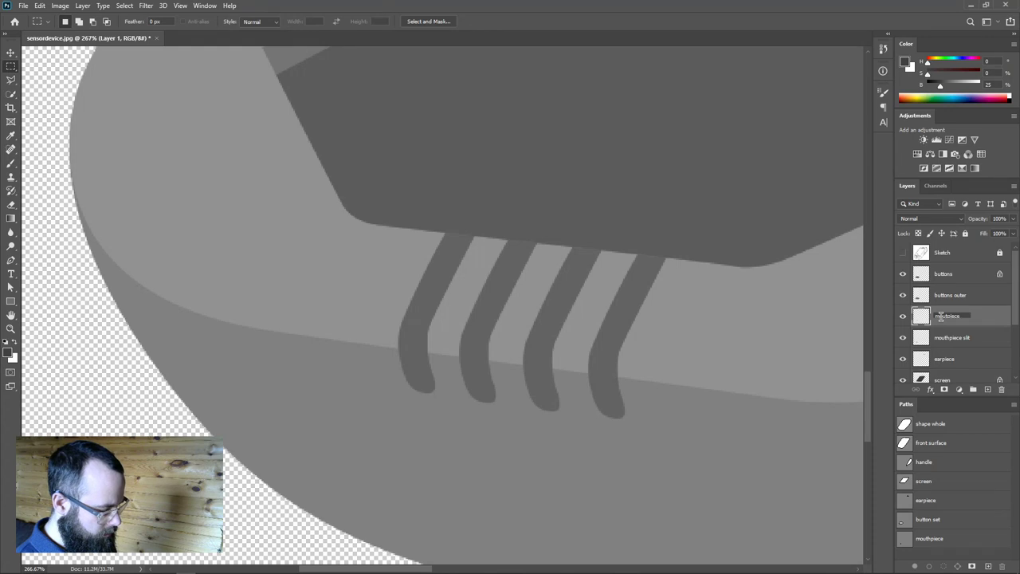
key(Return)
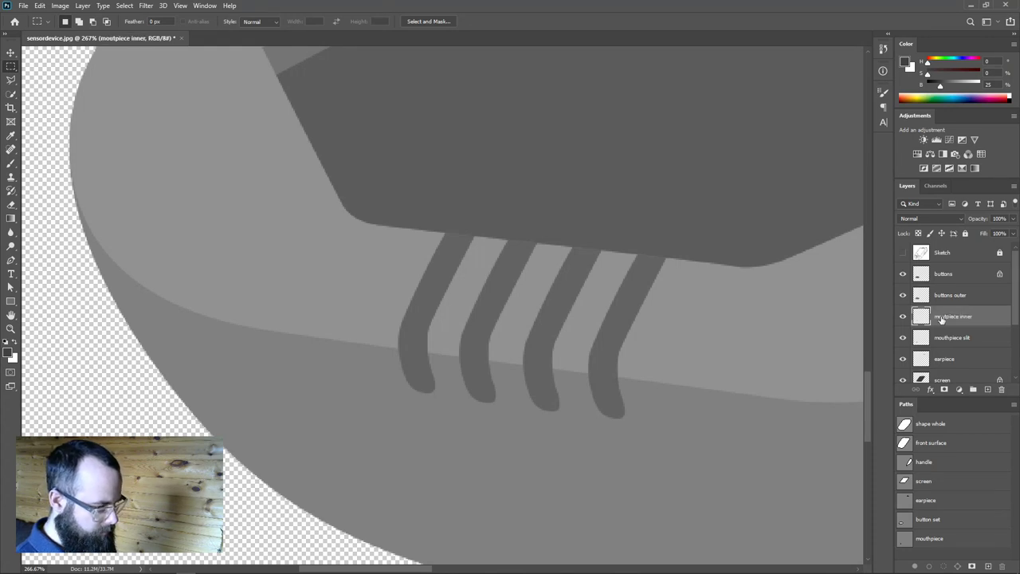
click(917, 233)
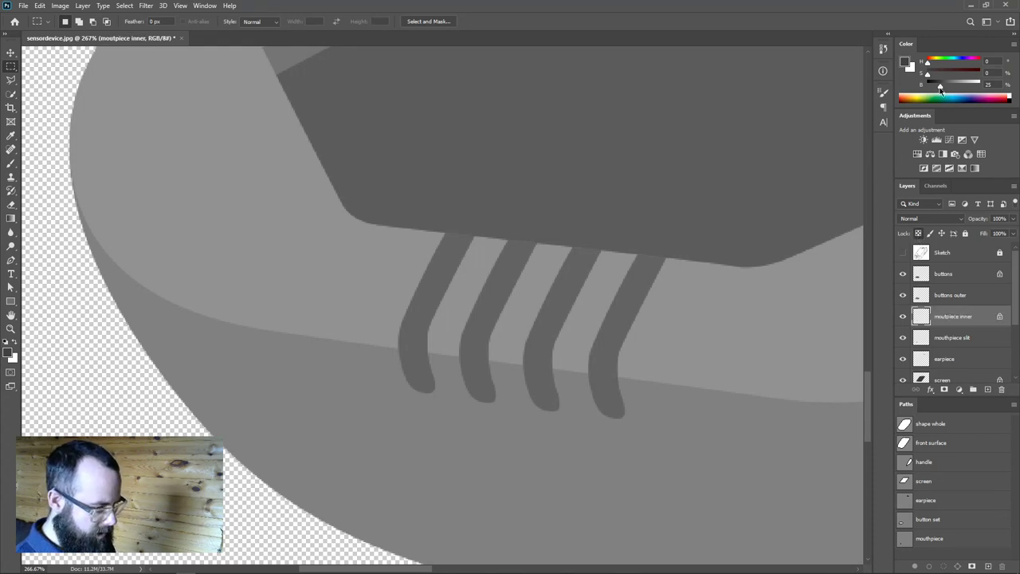
key(alt+BackSpace)
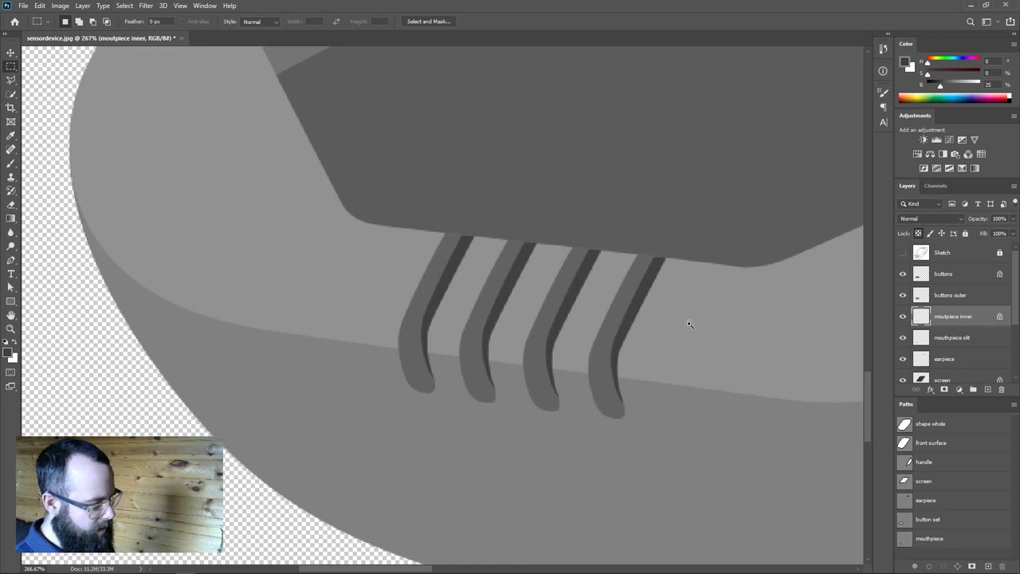
Bring the mouthpiece and the sketch around it into view.
scroll(704, 302, down, 5)
scroll(656, 335, up, 3)
scroll(655, 335, up, 2)
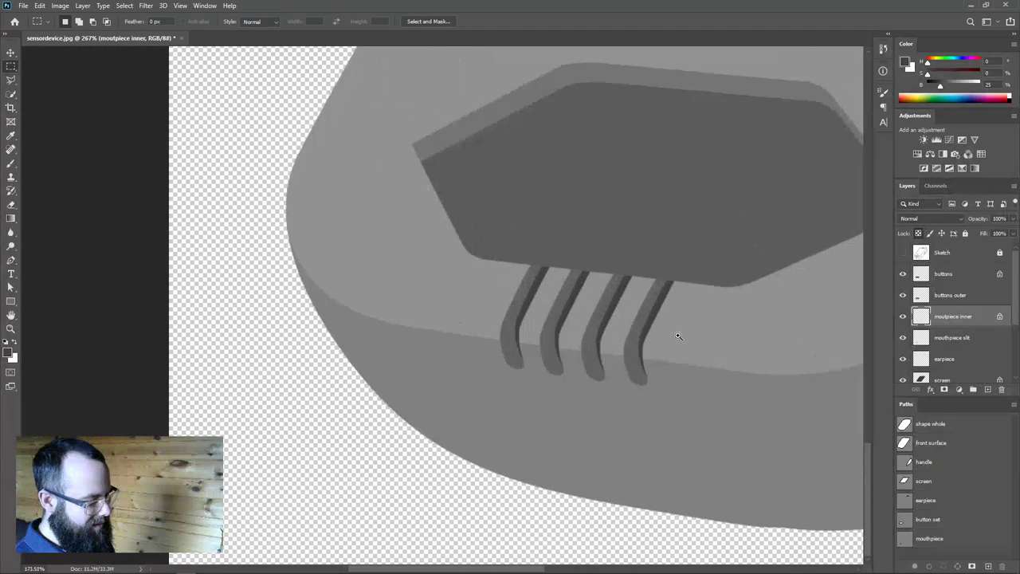
drag(676, 307, 436, 439)
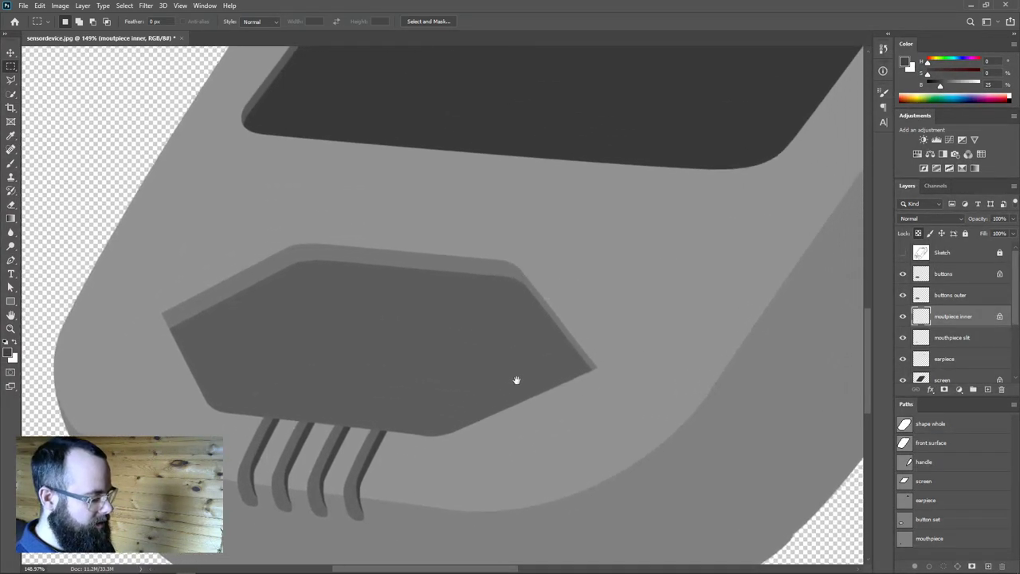
drag(437, 397, 344, 416)
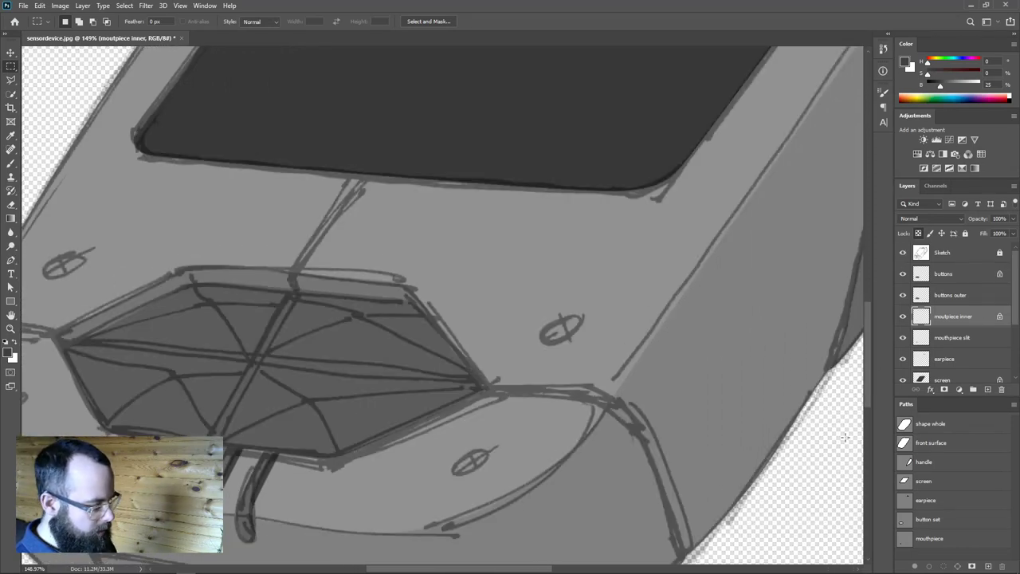
drag(757, 476, 797, 391)
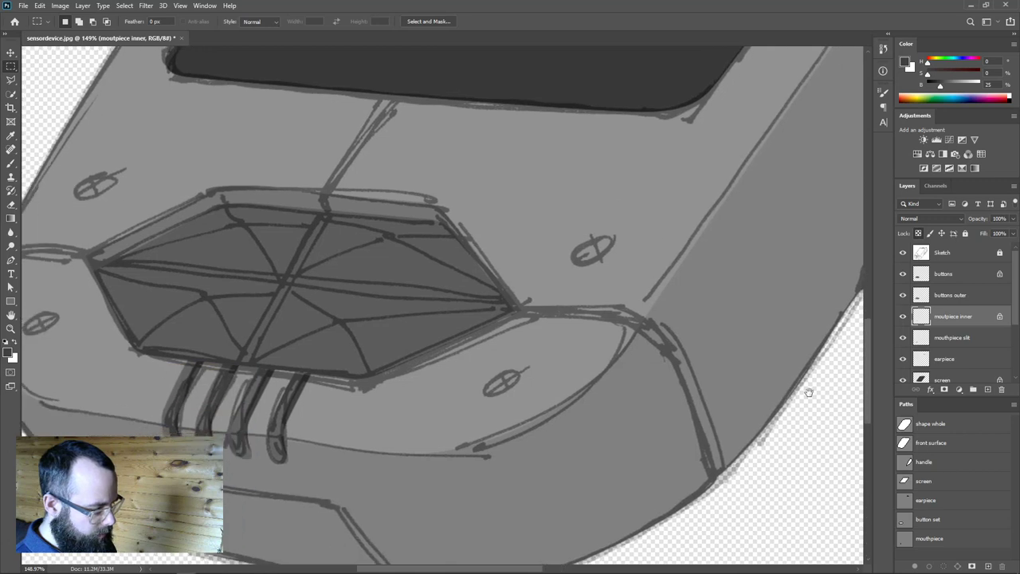
Create a new path named 'shutlines'.
click(987, 566)
click(948, 550)
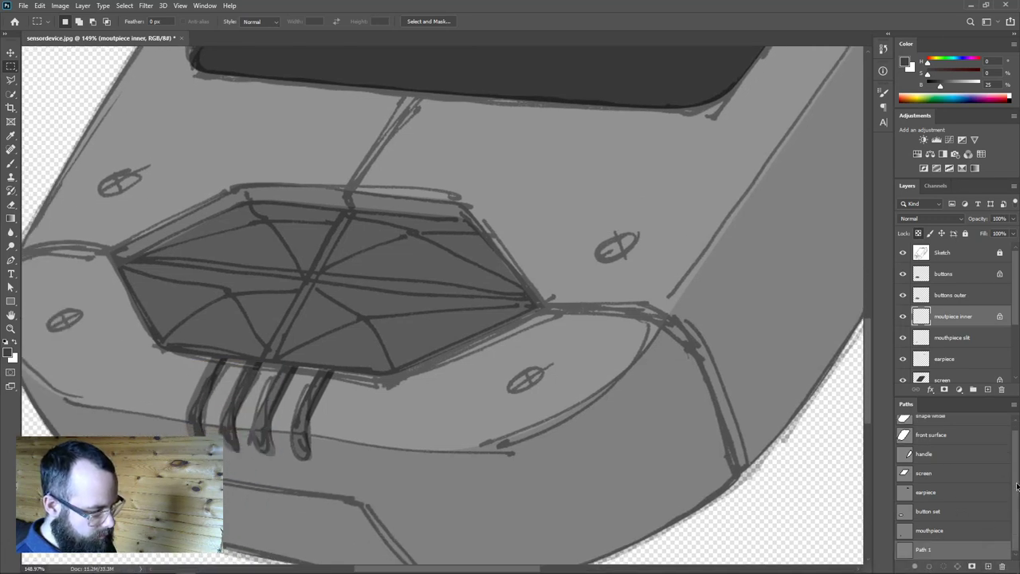
double_click(922, 549)
text(m)
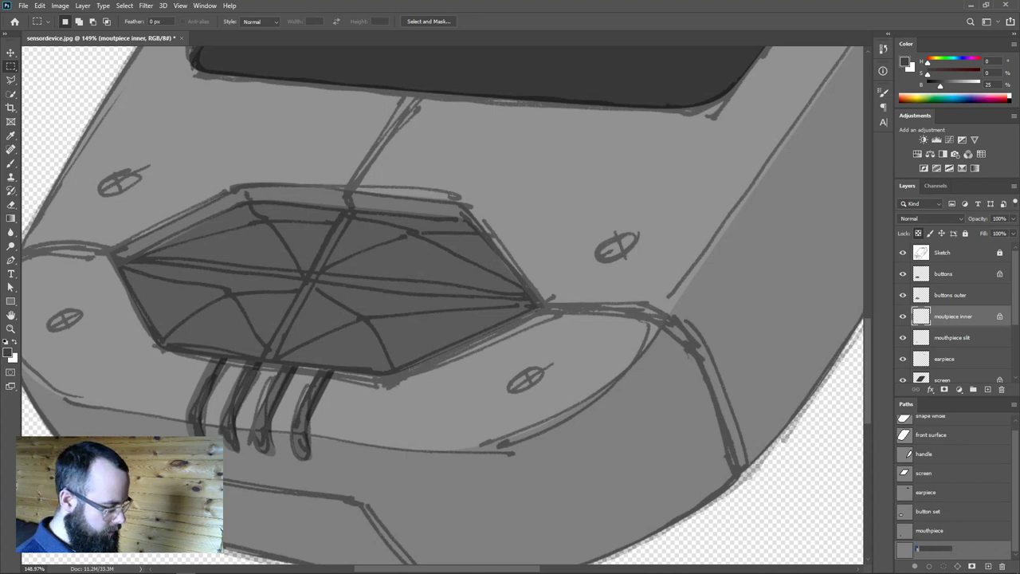
text(hutlines)
key(Return)
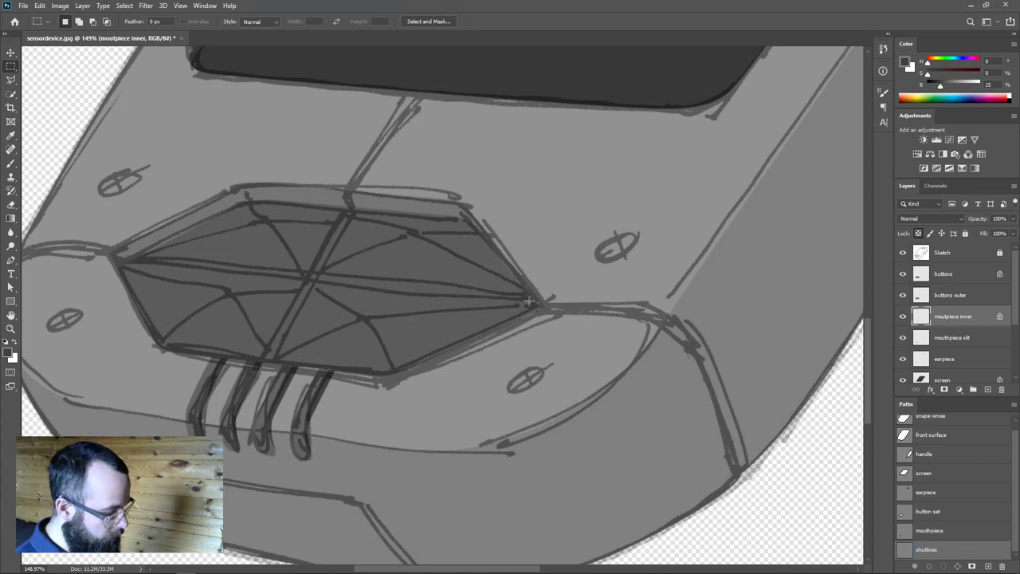
Trace the shut line from the lower-right edge up the right side and along the top.
key(p)
scroll(557, 310, up, 3)
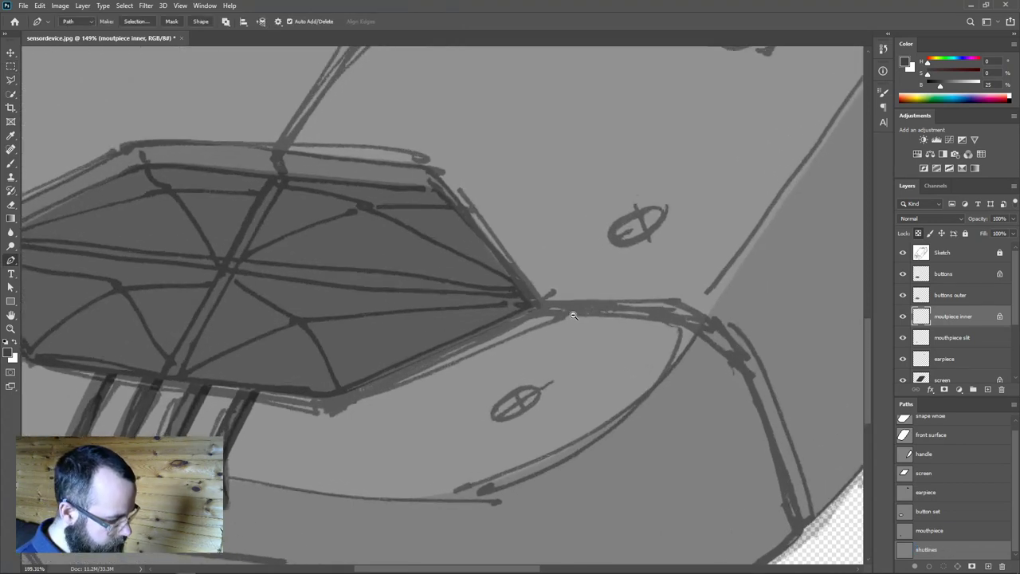
drag(697, 444, 712, 337)
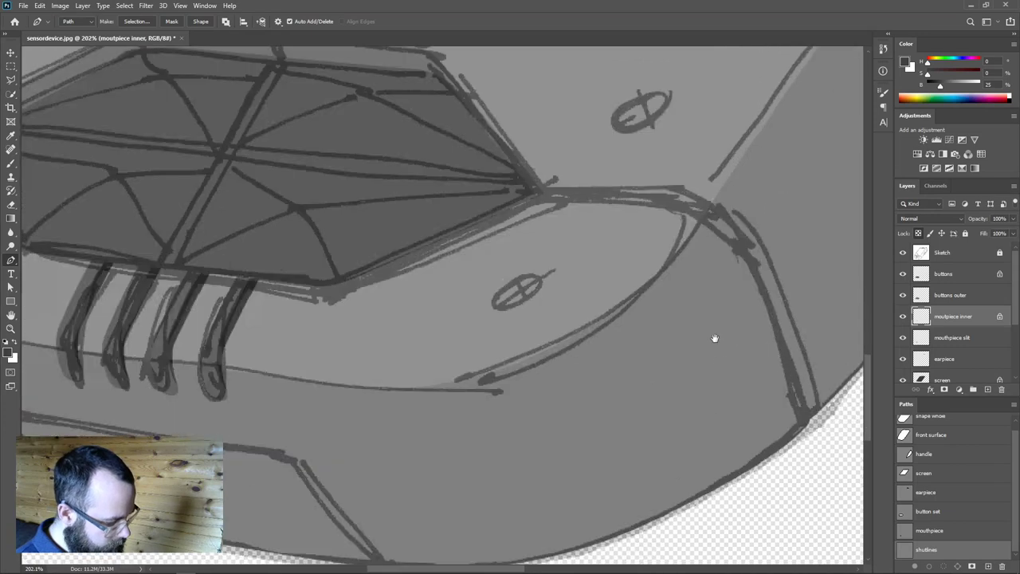
click(810, 423)
click(791, 348)
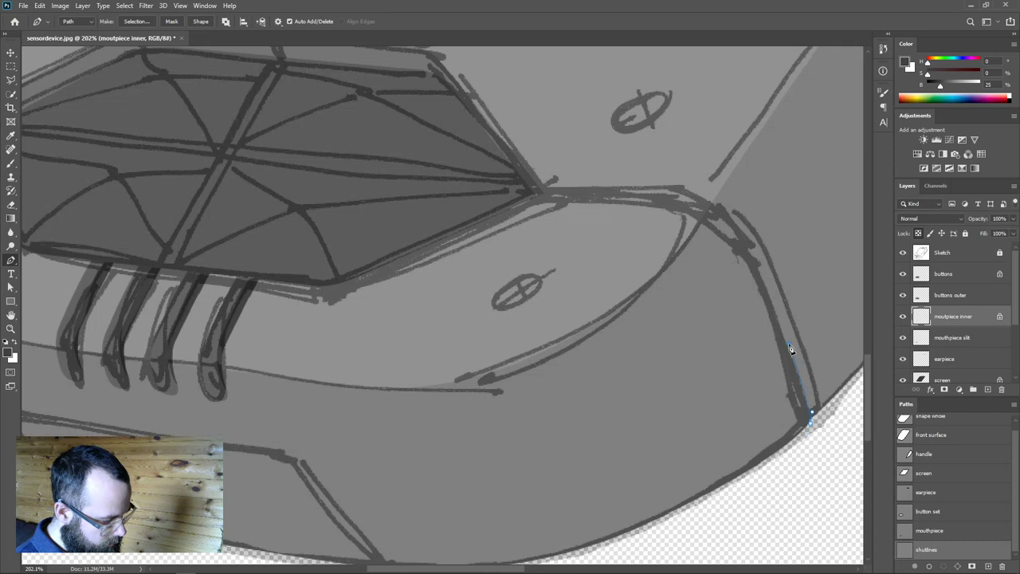
click(774, 308)
click(727, 212)
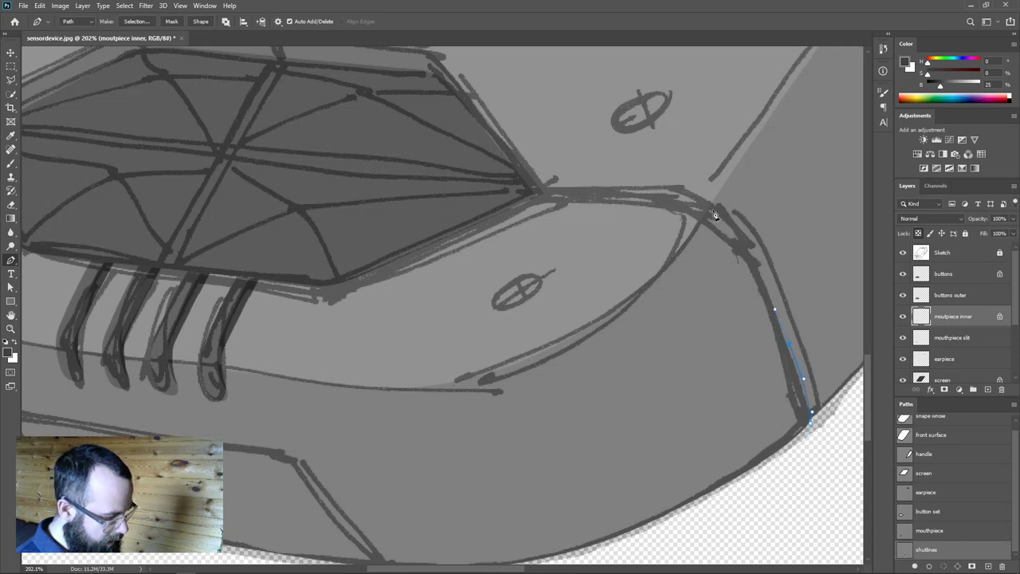
click(681, 199)
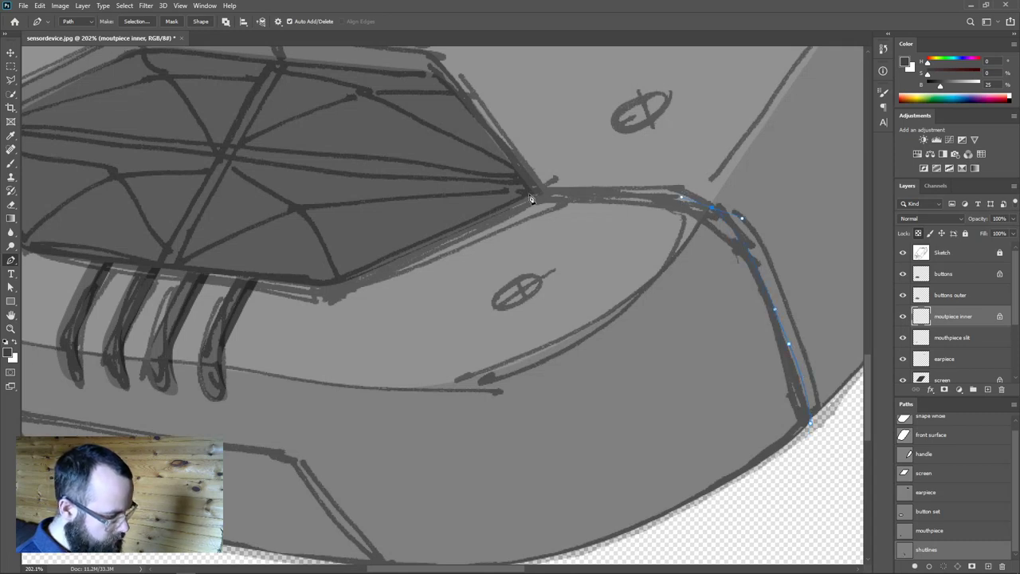
Curve the shut line across the mouthpiece and around the left edge, then enlarge the paths list.
scroll(412, 239, left, 5)
scroll(412, 239, up, 1)
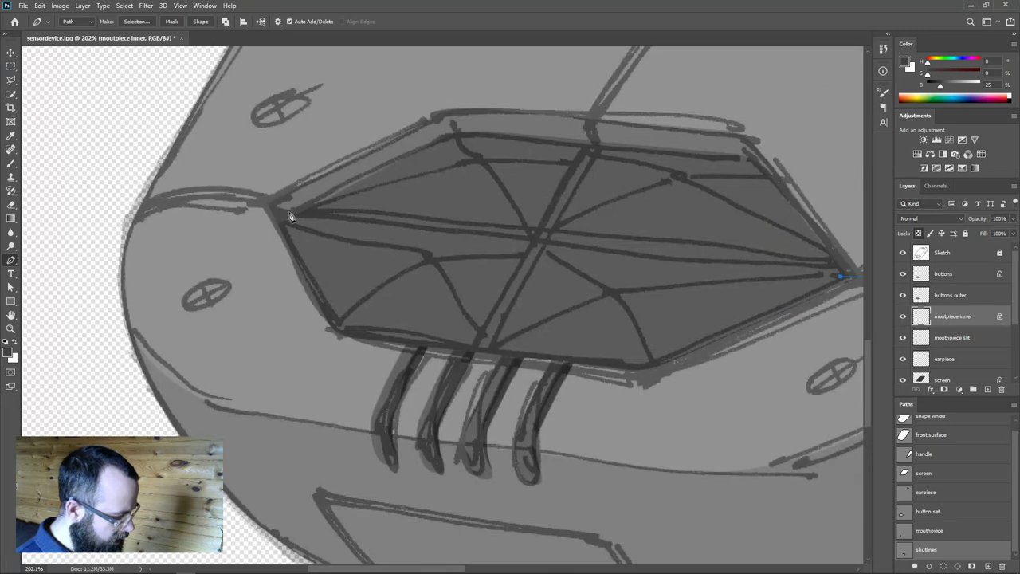
drag(271, 206, 242, 200)
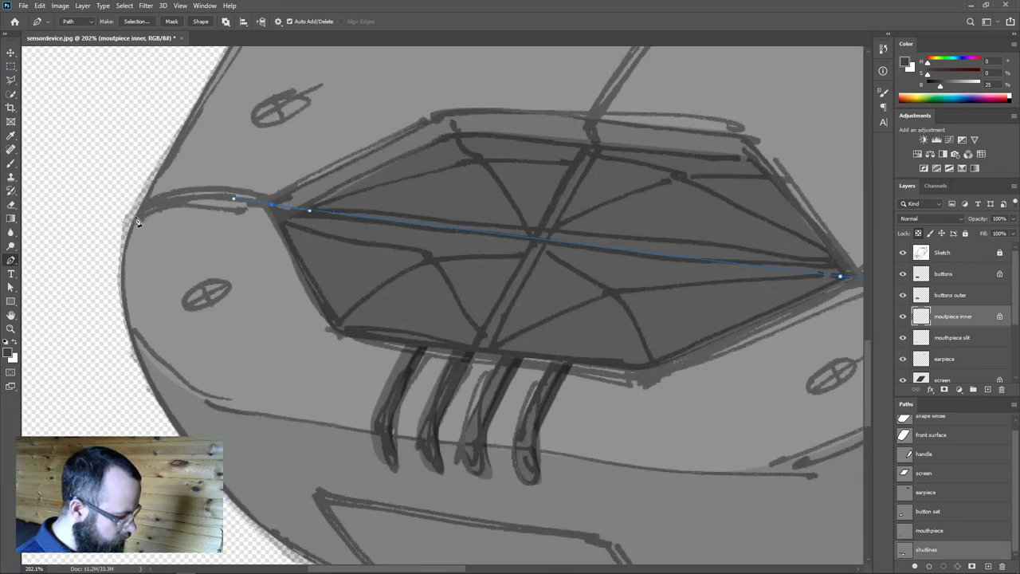
drag(134, 216, 114, 252)
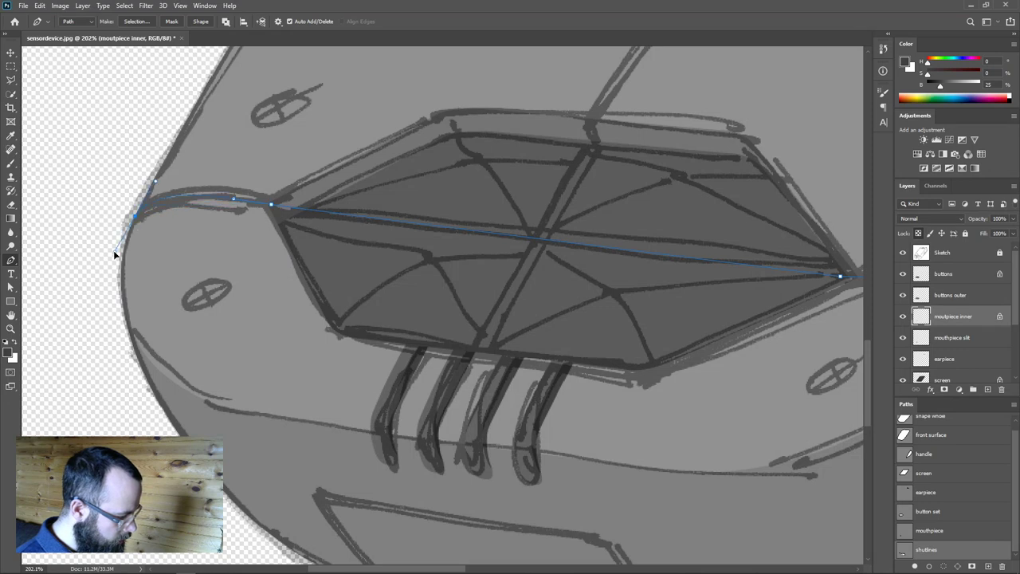
key(a)
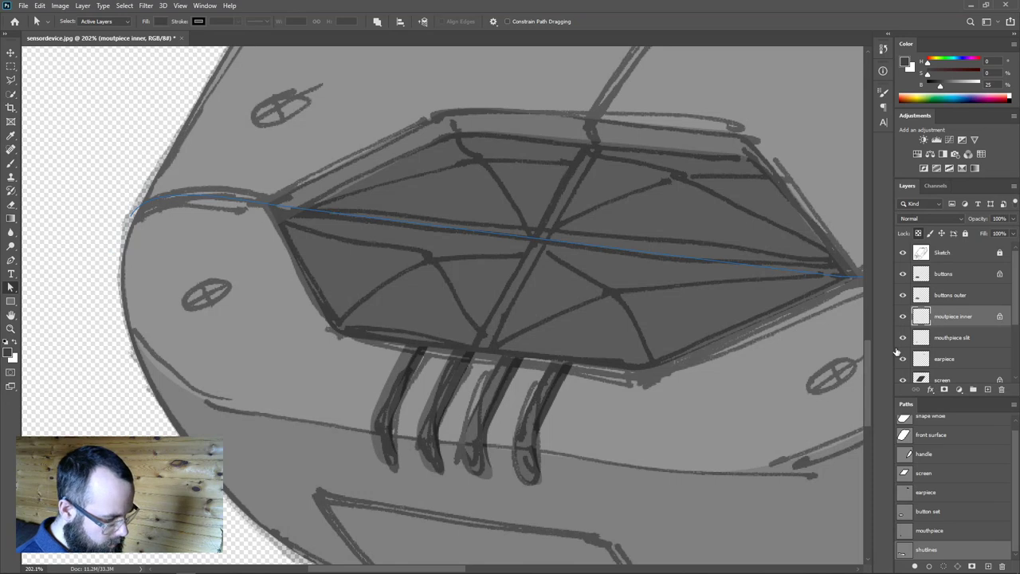
drag(973, 397, 972, 362)
scroll(646, 351, down, 5)
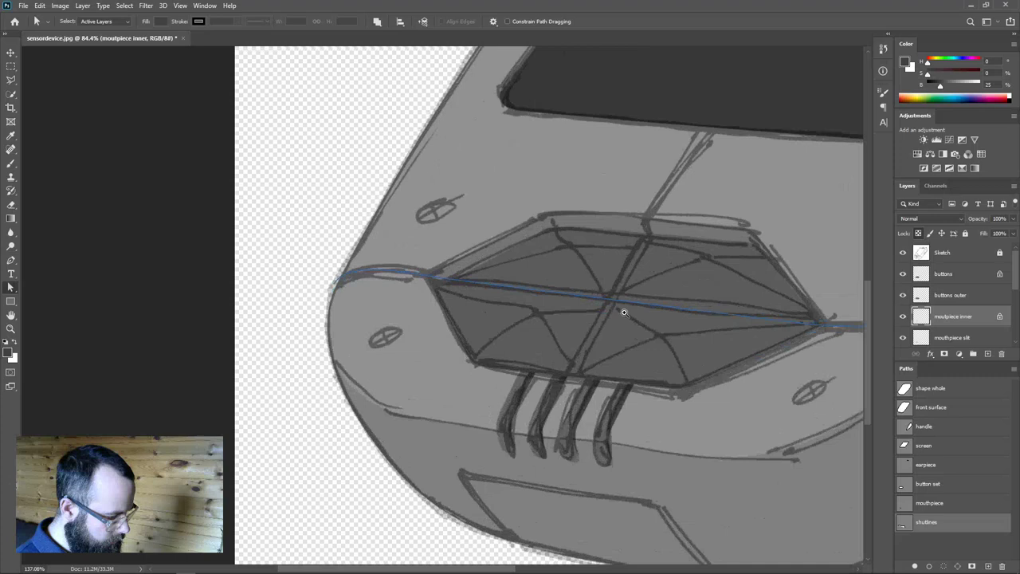
Start a short shut line up from the top of the mouthpiece.
scroll(628, 295, up, 6)
drag(661, 235, 545, 366)
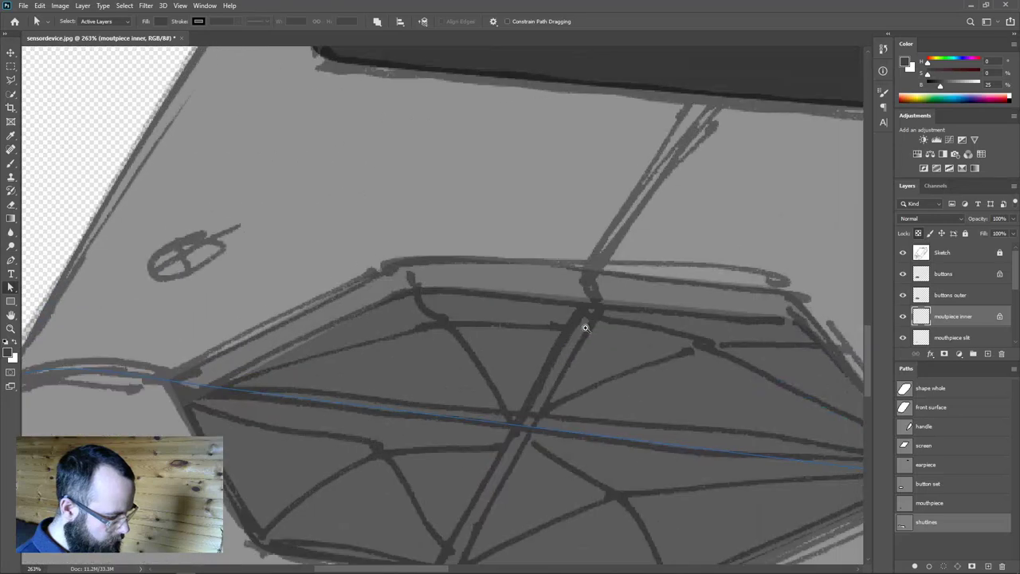
scroll(612, 345, up, 2)
key(p)
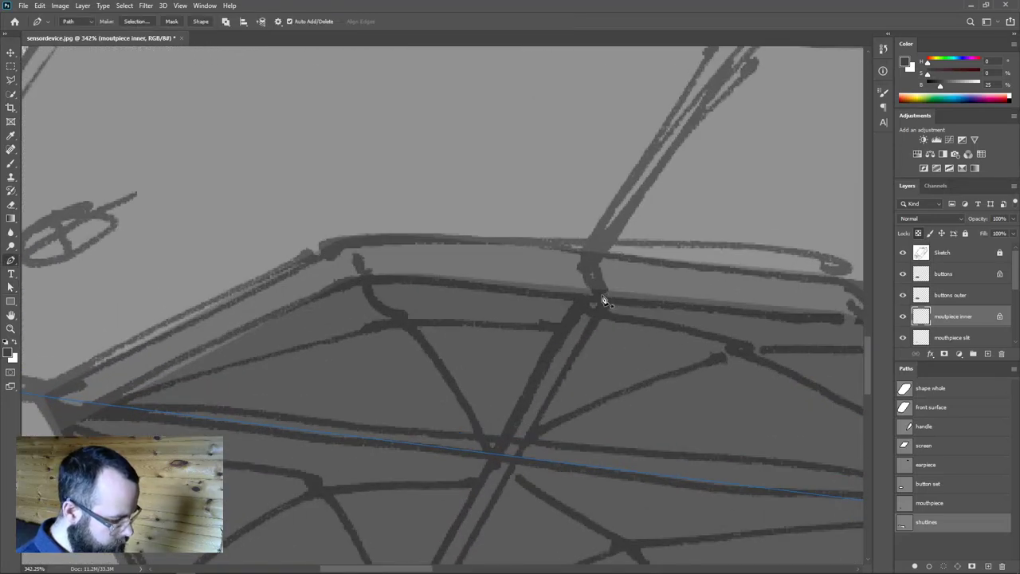
click(598, 251)
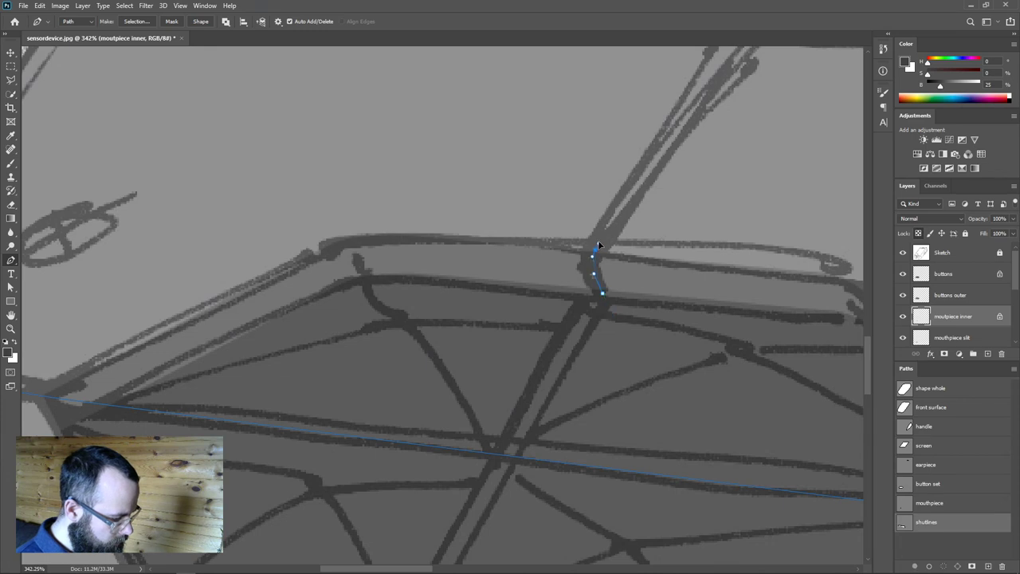
Extend a shut line from the screen's top edge over the device's top end.
drag(600, 238, 565, 503)
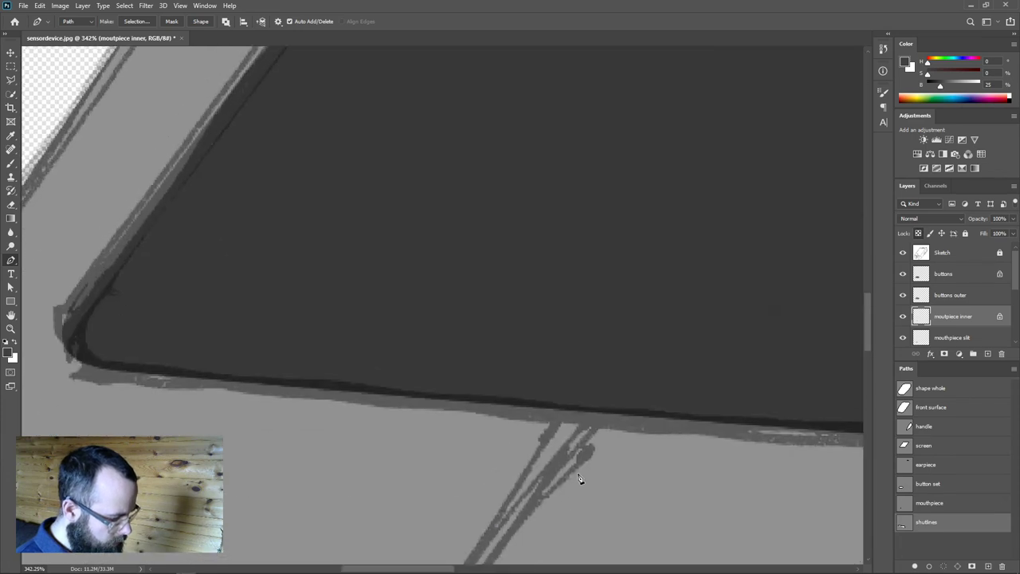
drag(641, 375, 473, 521)
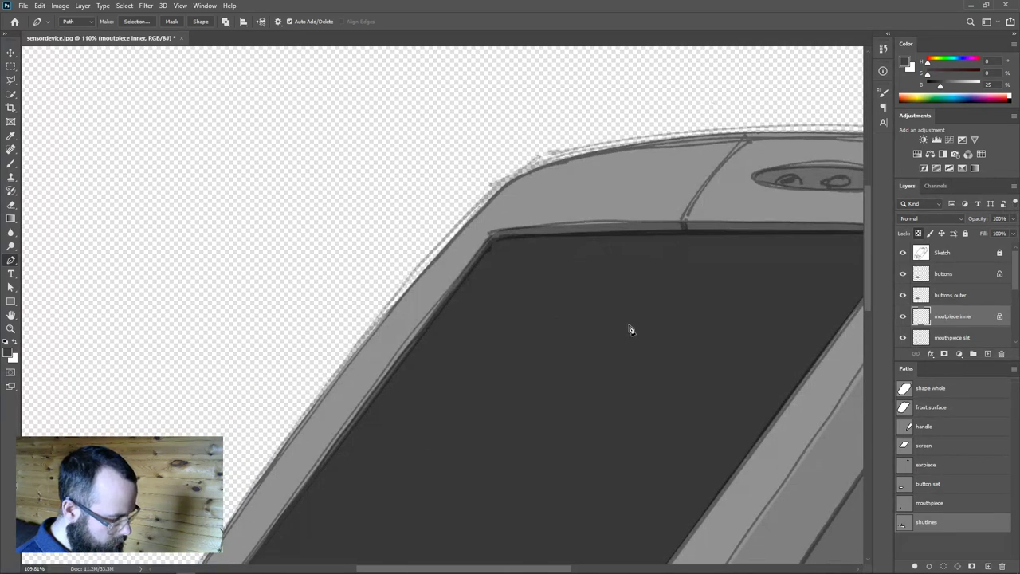
drag(685, 239, 719, 255)
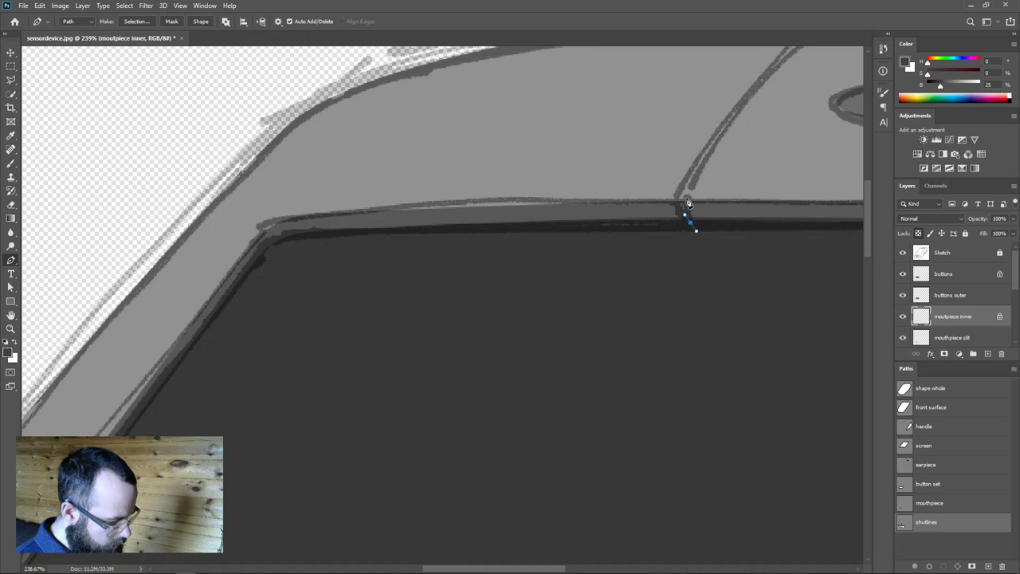
drag(728, 143, 607, 290)
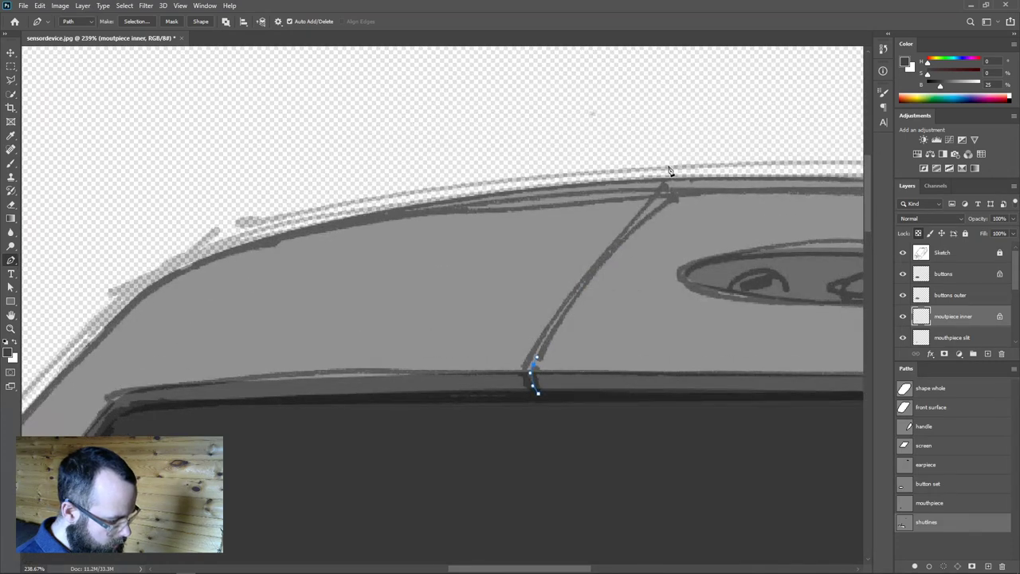
drag(683, 174, 707, 172)
key(a)
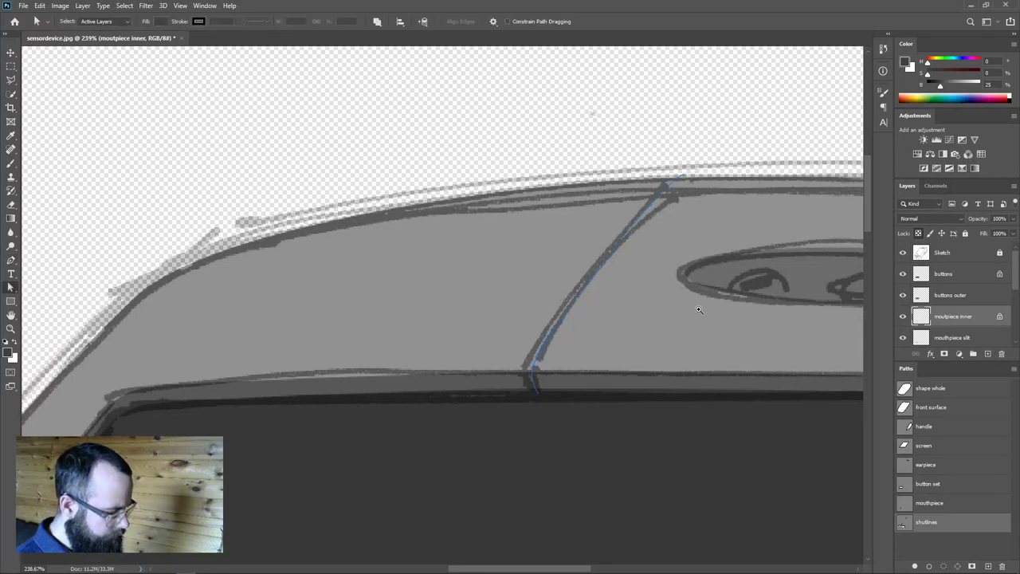
key(ctrl+0)
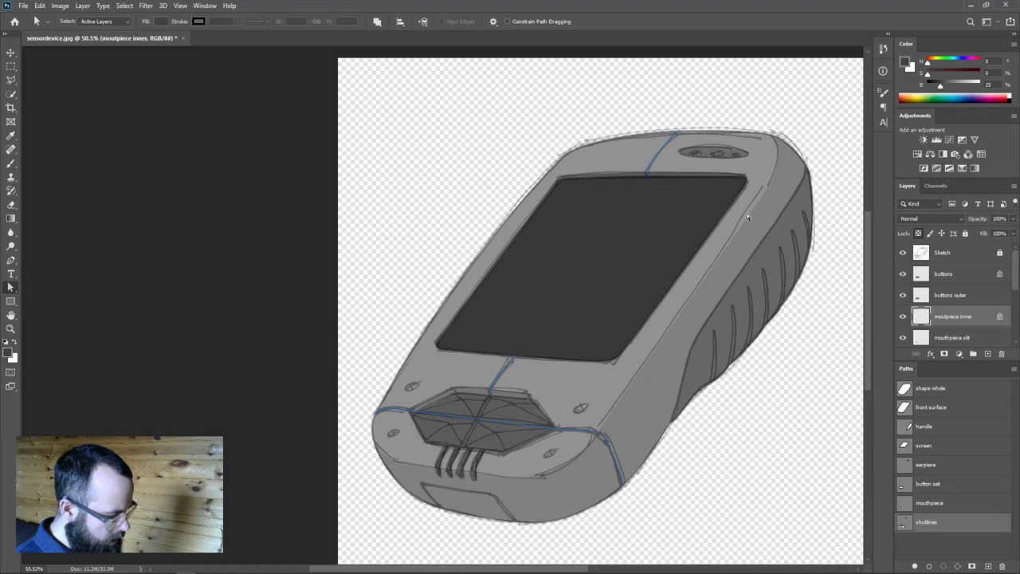
drag(467, 518, 536, 429)
Trace the bottom panel's left side, top and right side into shutlines, removing the extra anchor.
key(p)
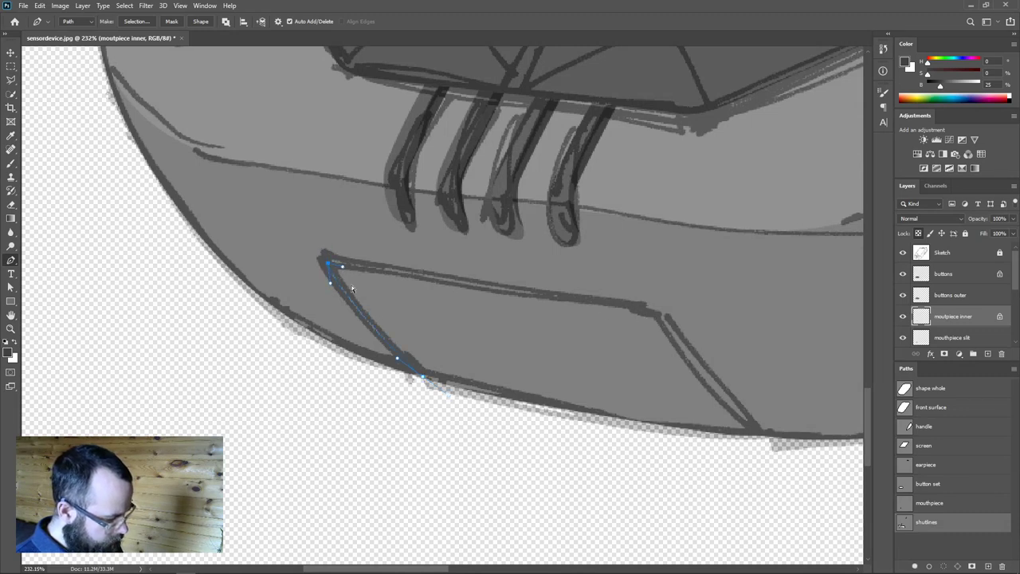
drag(419, 375, 405, 365)
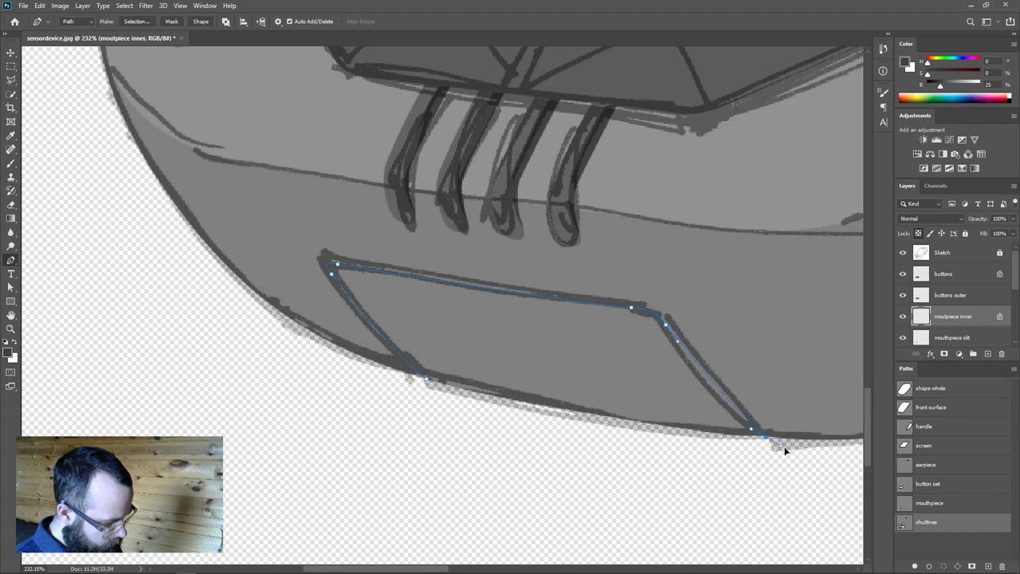
drag(773, 495, 744, 499)
drag(628, 484, 578, 462)
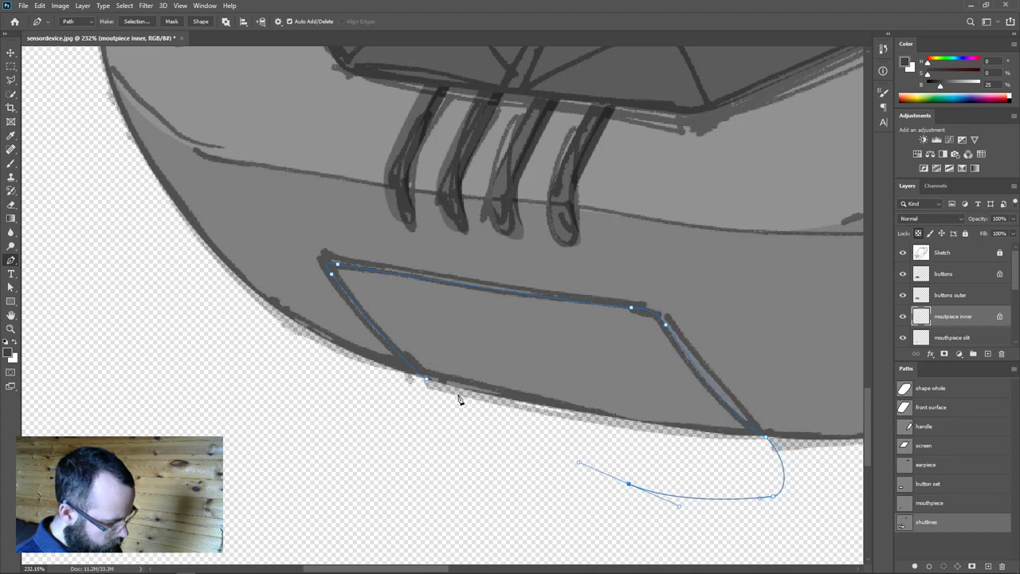
key(ctrl+z)
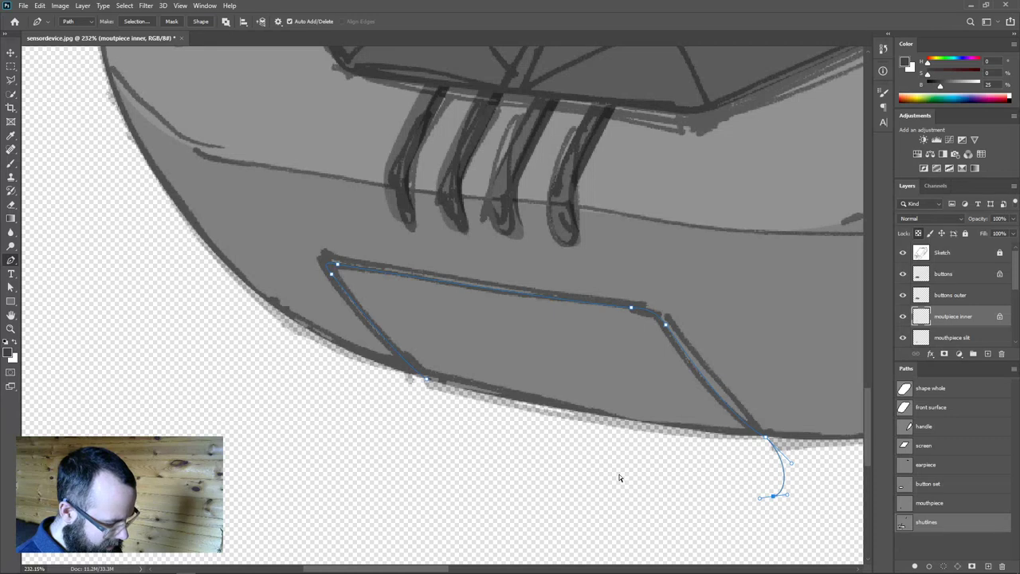
key(ctrl+0)
Deselect the shutlines path, hide the Sketch layer and zoom in on the device.
key(v)
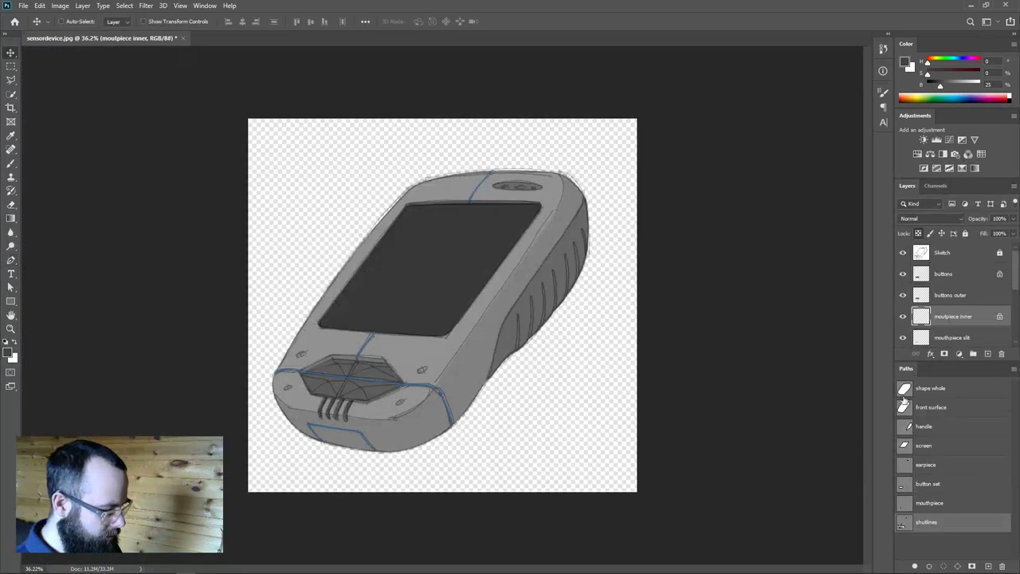
click(929, 545)
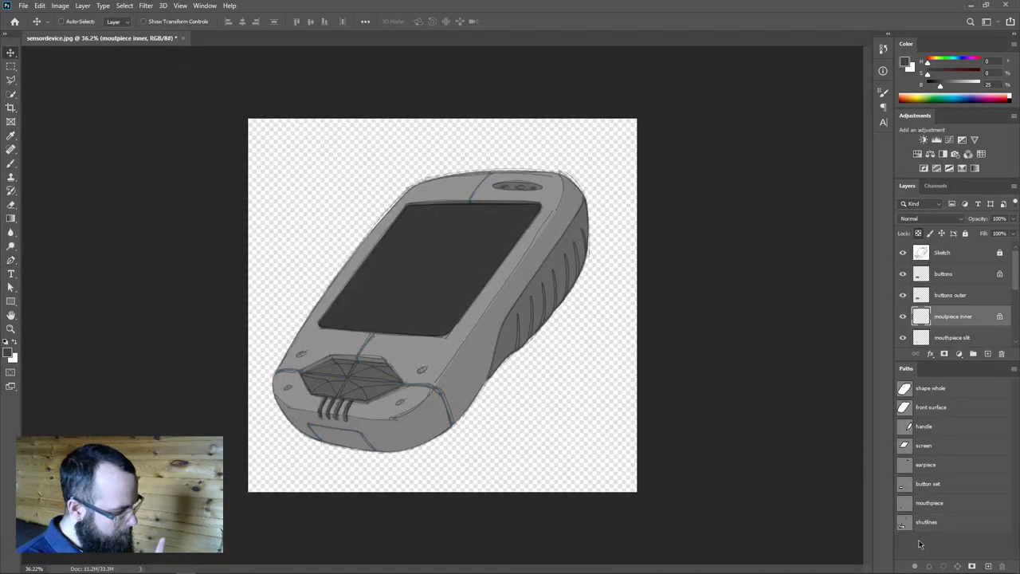
click(902, 252)
drag(472, 308, 519, 318)
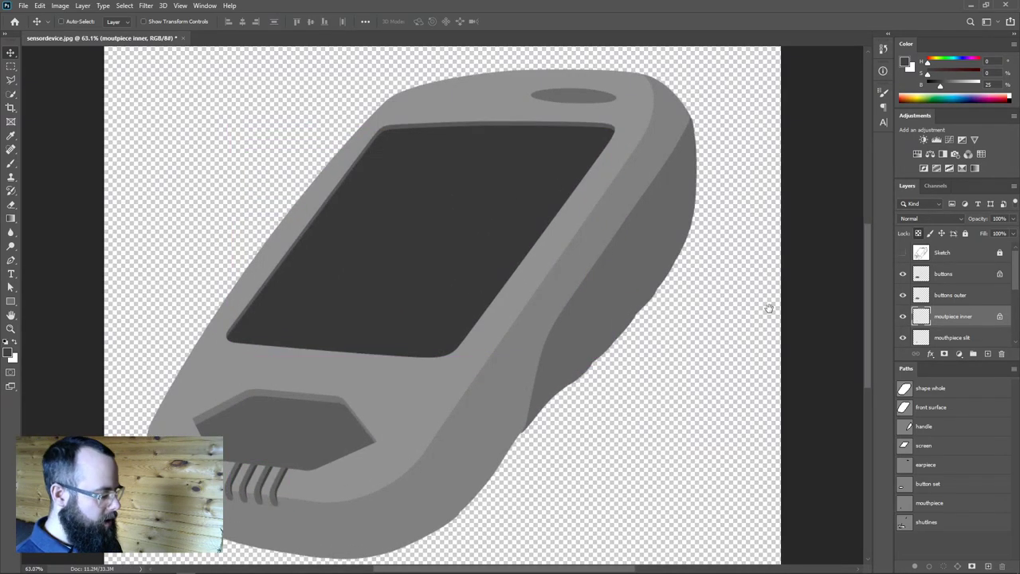
drag(724, 321, 781, 322)
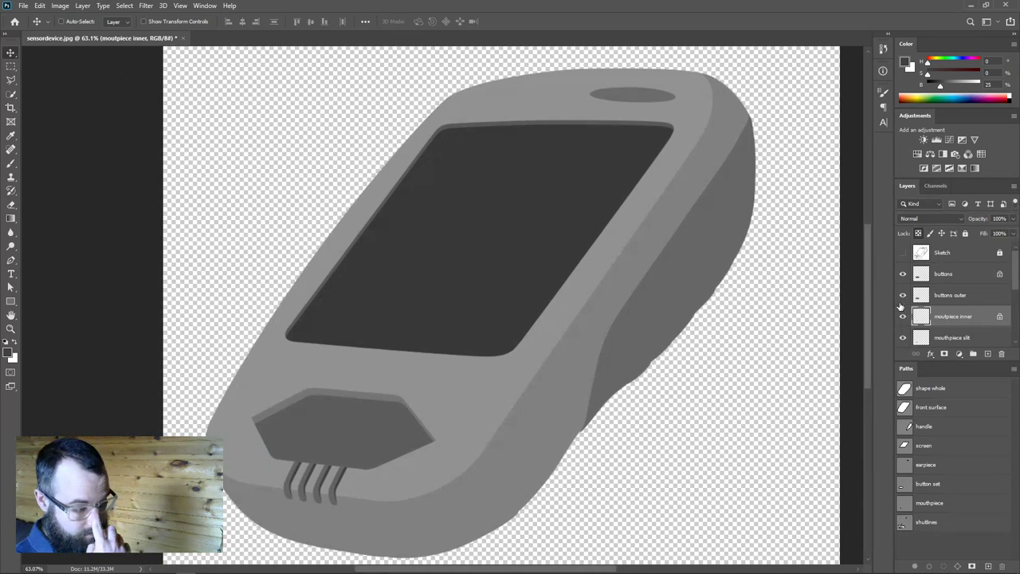
click(902, 276)
click(903, 273)
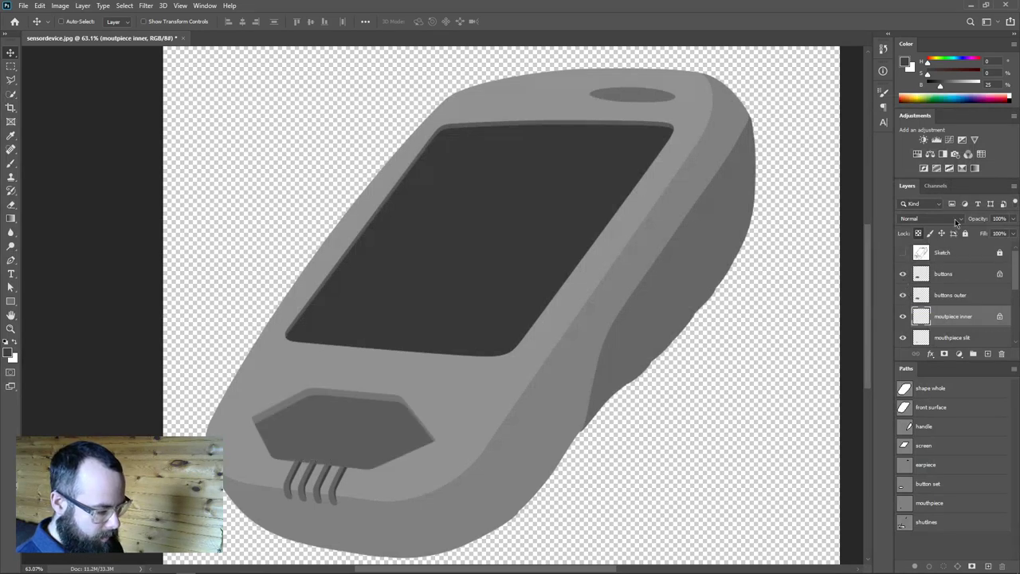
Lock transparent pixels on all layers from buttons to shape whole, then select shape whole.
drag(953, 361, 964, 499)
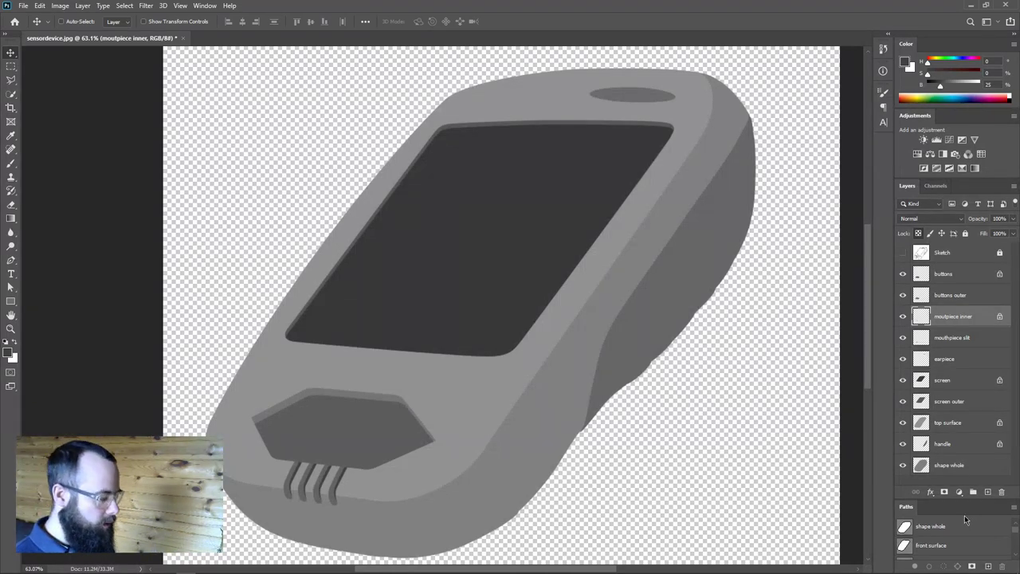
click(944, 465)
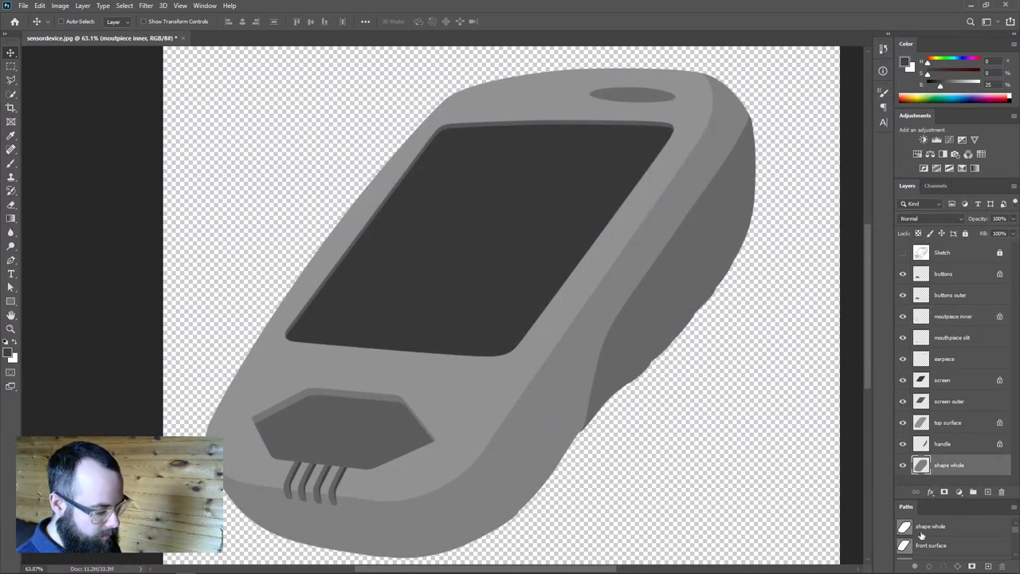
shift+click(925, 282)
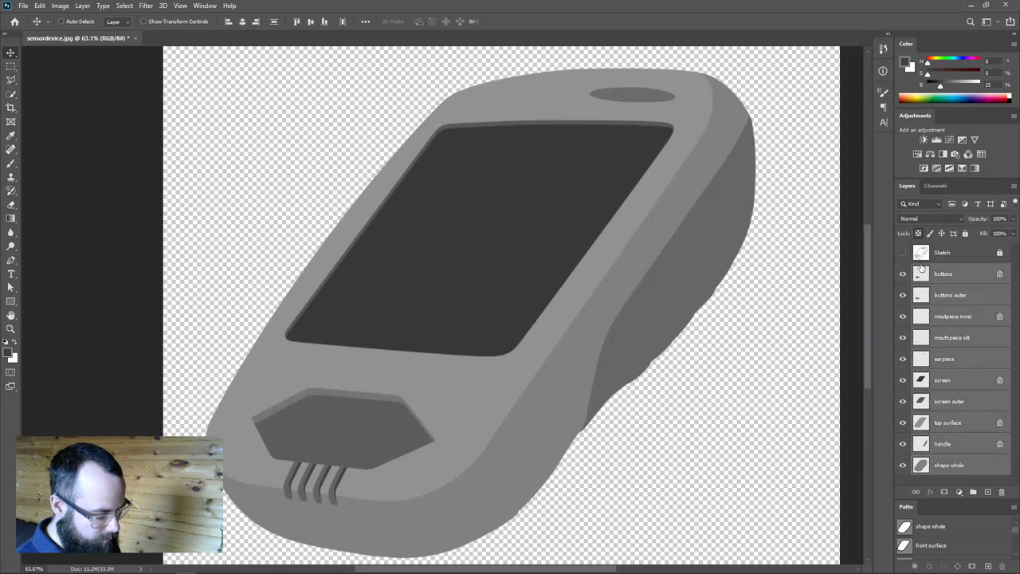
click(917, 233)
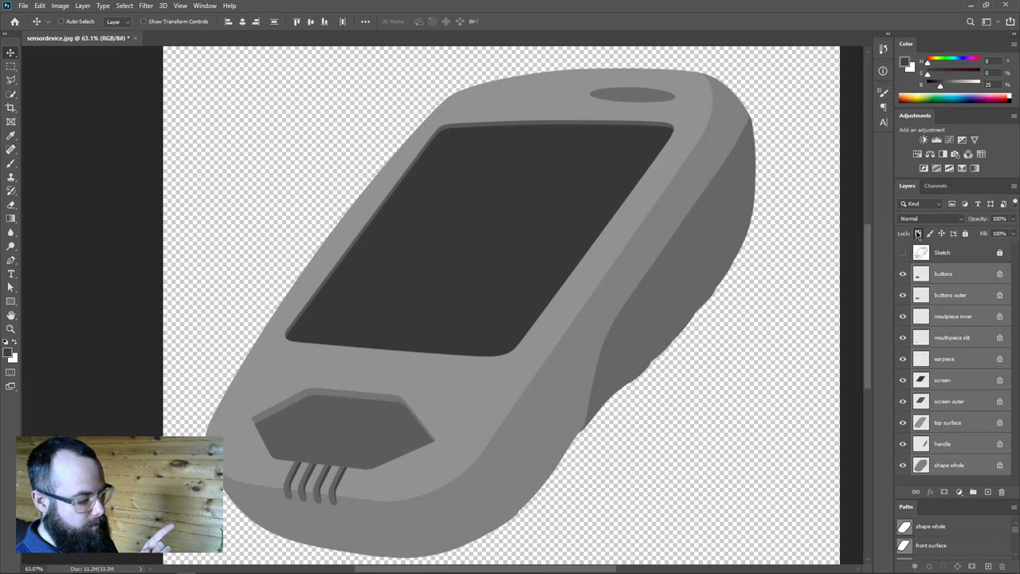
click(935, 478)
click(948, 470)
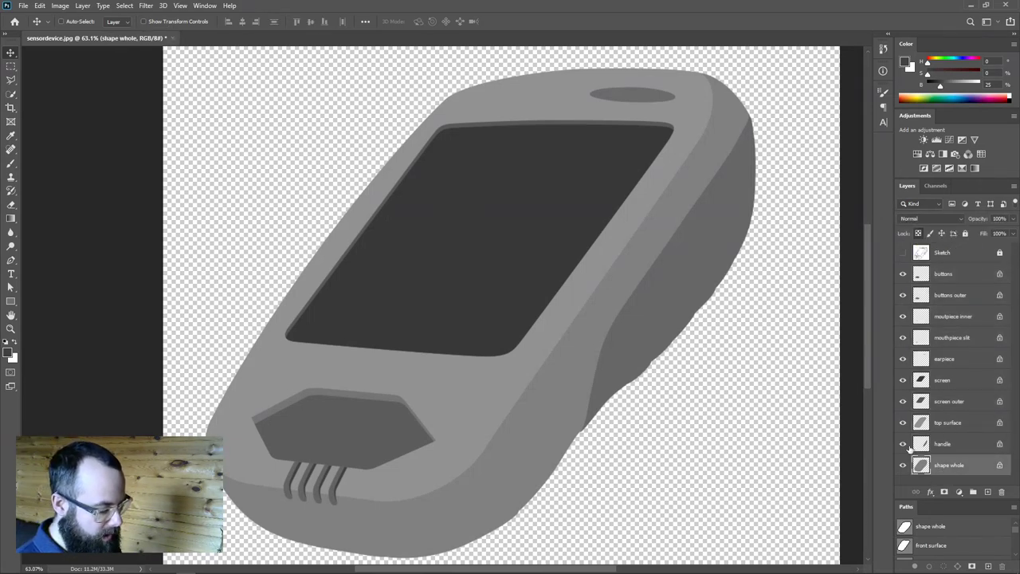
key(b)
alt+right_click(537, 407)
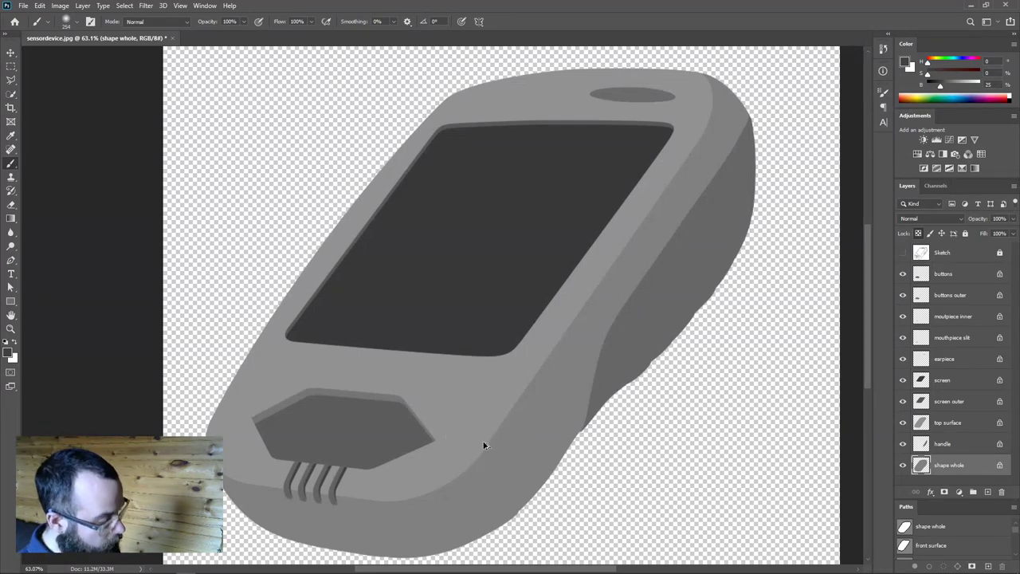
Size the soft 0%-hardness brush to about 390 px at 10% opacity with white as the colour.
drag(484, 446, 549, 430)
mouse_move(502, 75)
mouse_down()
mouse_move(505, 501)
mouse_move(538, 86)
mouse_up()
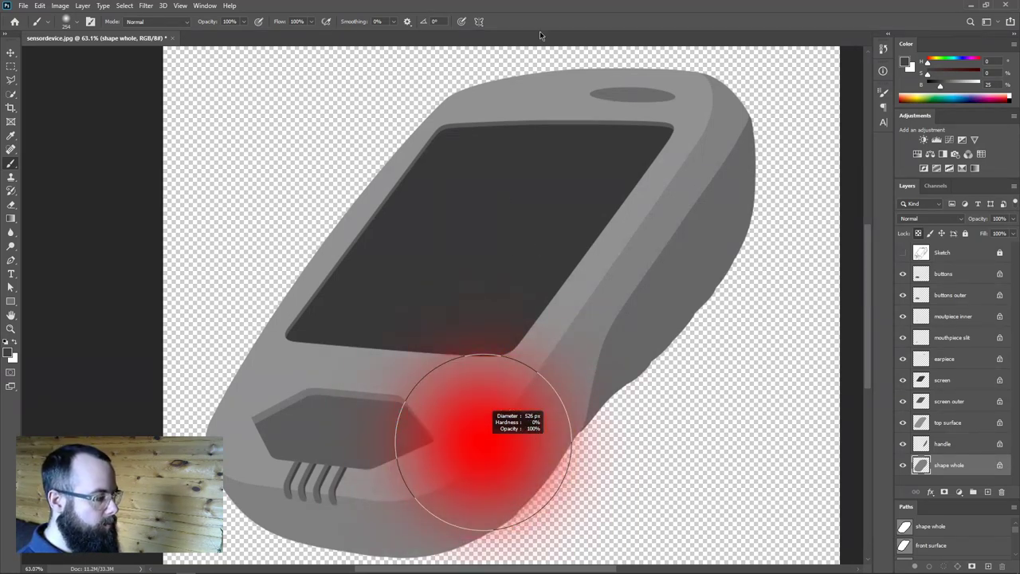
mouse_move(539, 31)
mouse_down()
mouse_move(580, 24)
mouse_move(500, 22)
mouse_move(532, 19)
mouse_up()
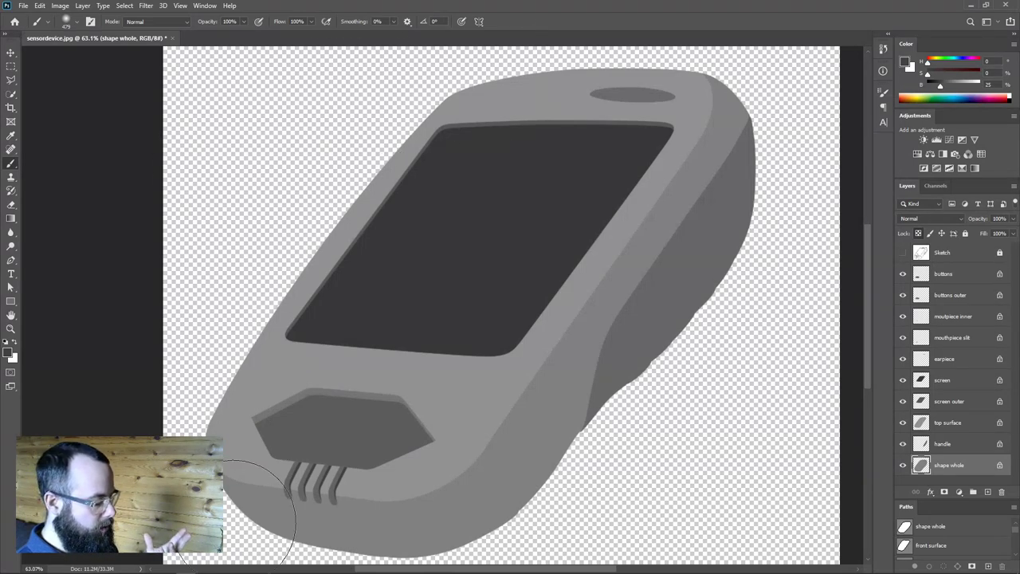
drag(280, 430, 355, 315)
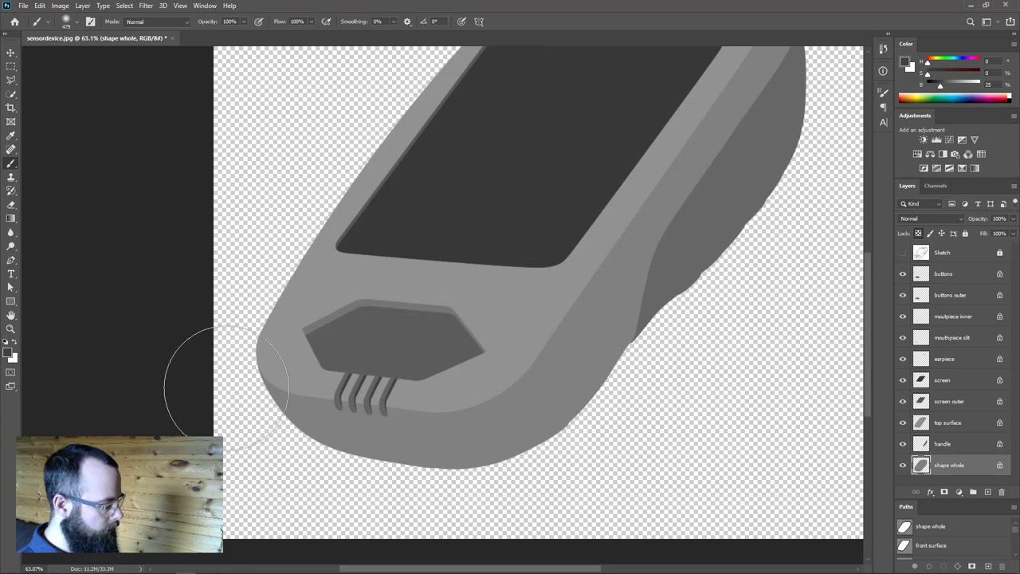
key(d)
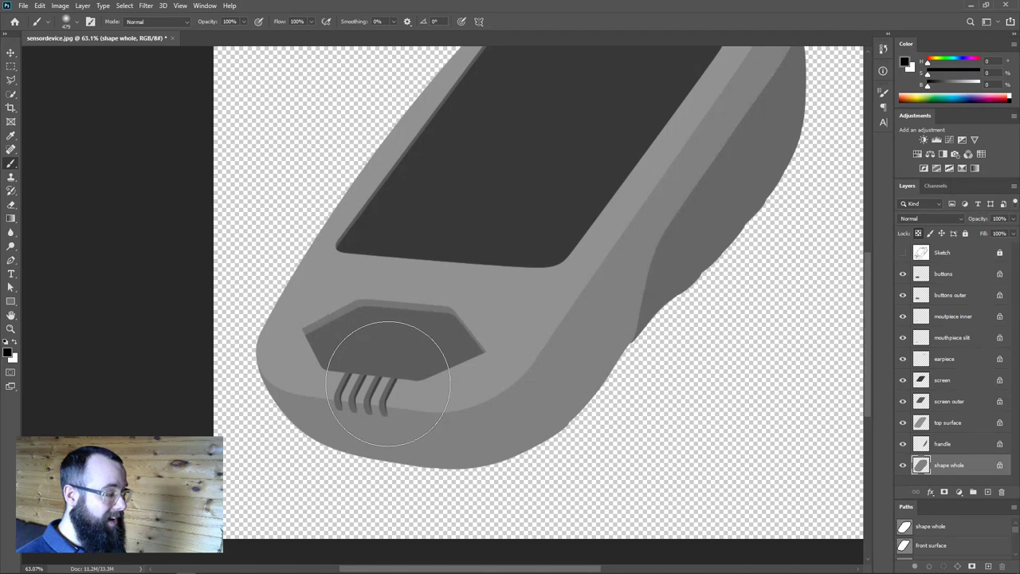
key(x)
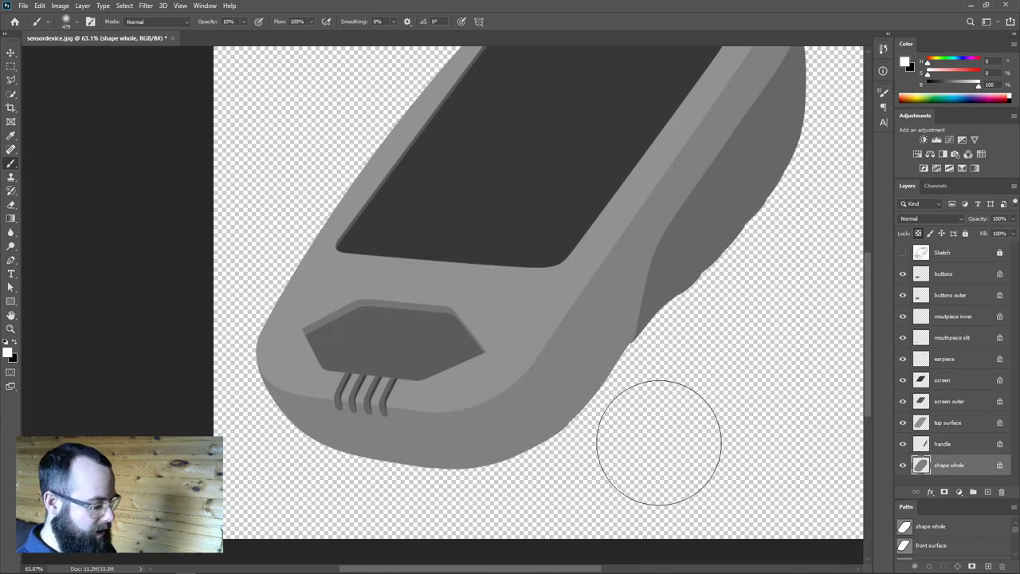
Airbrush soft black shading along the device's lower edge and right side.
drag(335, 408, 521, 467)
key(ctrl+z)
key(x)
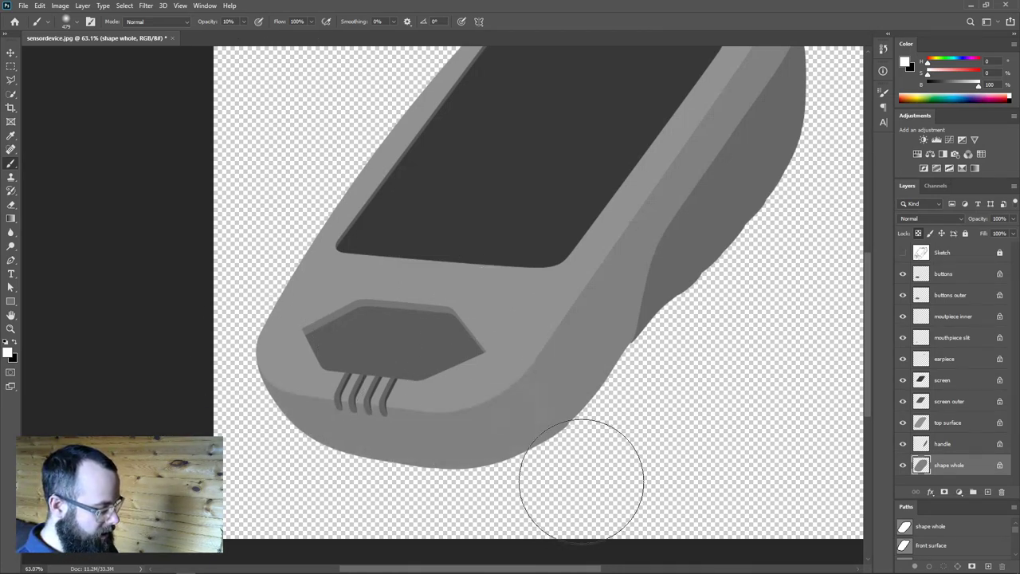
mouse_move(271, 422)
mouse_down()
mouse_move(414, 456)
mouse_move(611, 359)
mouse_move(682, 196)
mouse_move(720, 129)
mouse_up()
drag(690, 284, 628, 398)
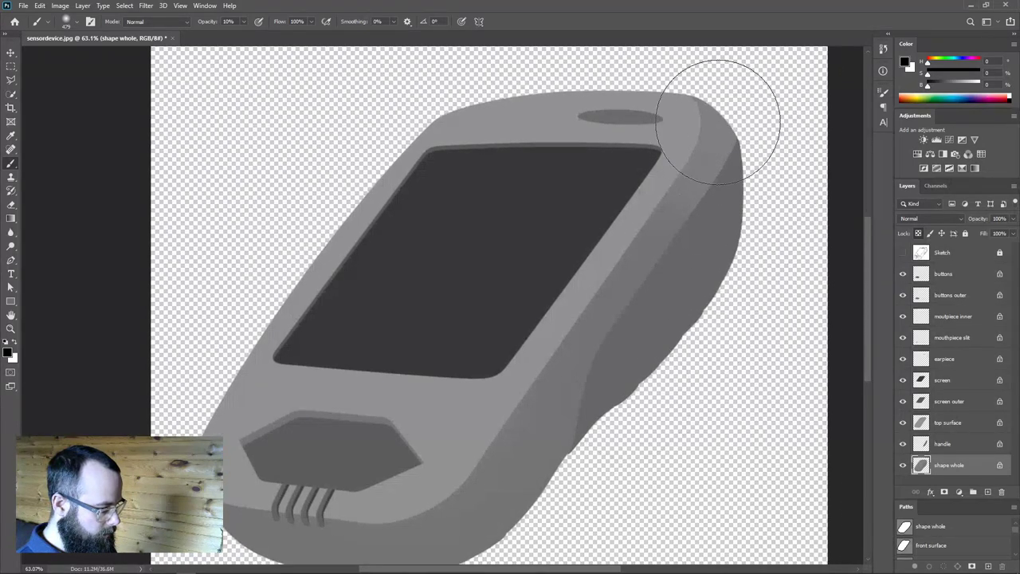
drag(638, 485, 717, 357)
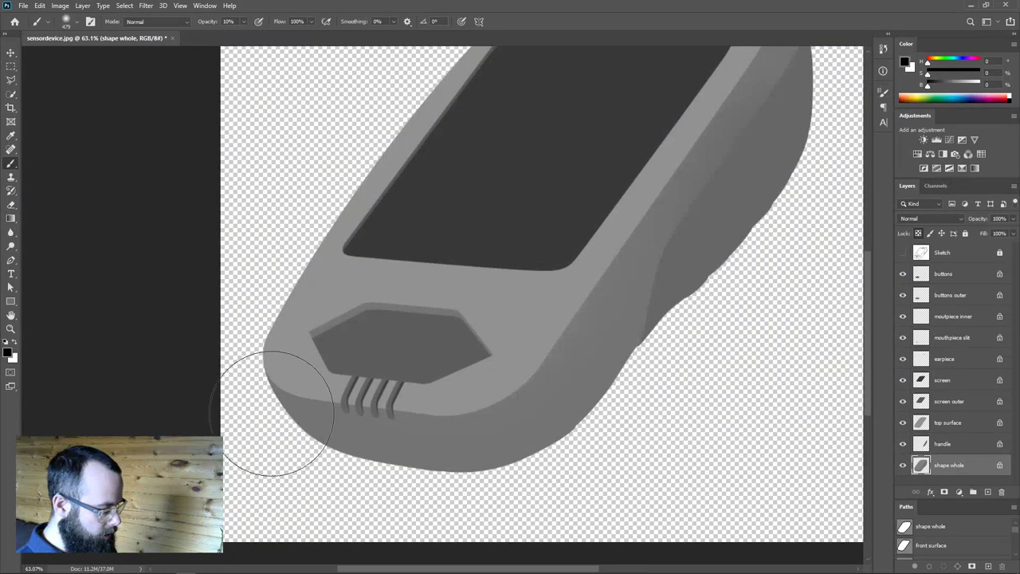
drag(405, 494, 598, 437)
drag(660, 400, 602, 482)
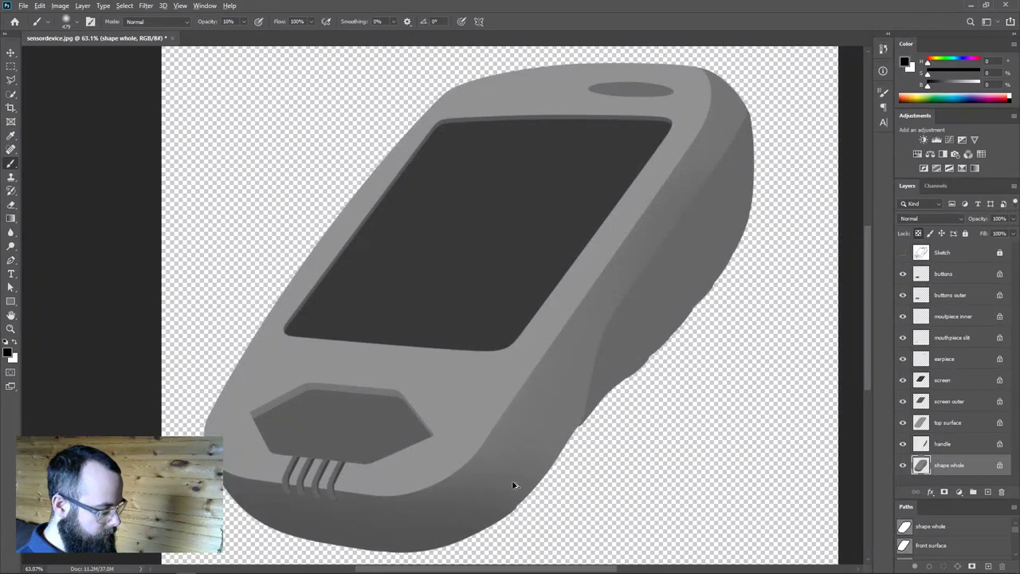
mouse_move(322, 541)
mouse_down()
mouse_move(399, 550)
mouse_move(466, 532)
mouse_move(533, 480)
mouse_move(620, 357)
mouse_up()
mouse_move(733, 45)
mouse_down()
mouse_move(752, 102)
mouse_move(714, 192)
mouse_move(526, 514)
mouse_up()
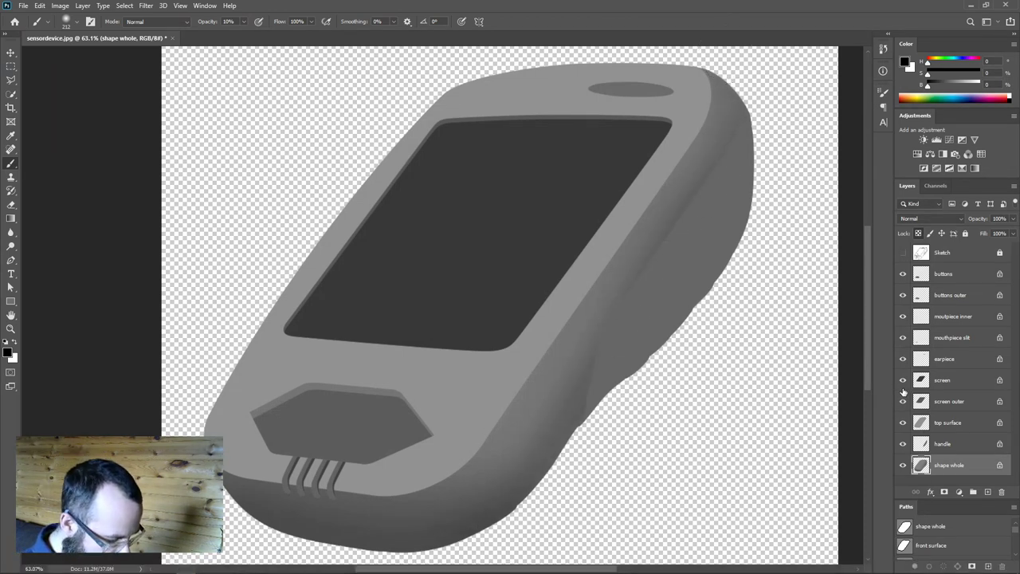
Hide the handle layer, deepen the right and bottom contour, and airbrush the lower-right edge white.
click(902, 443)
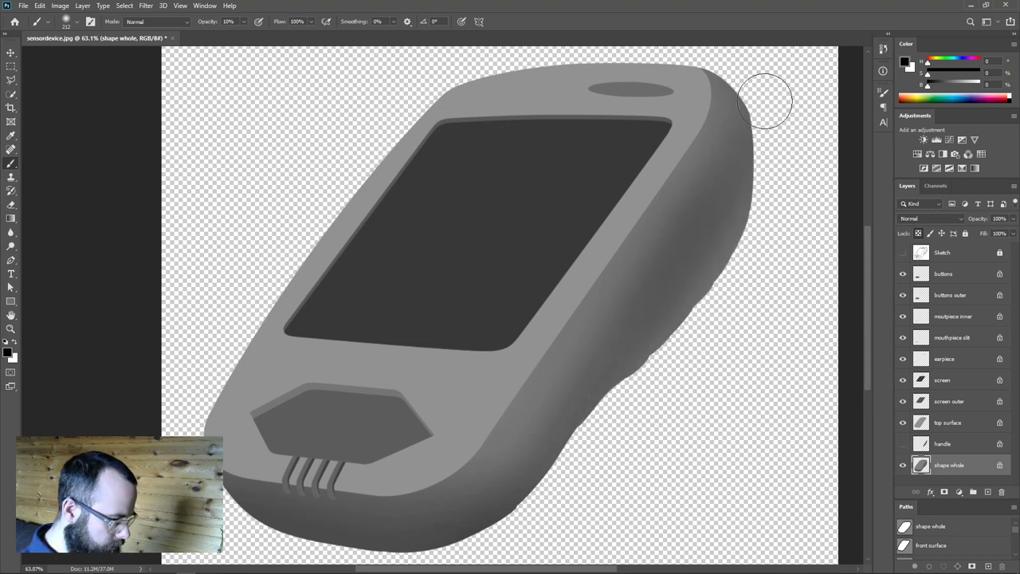
mouse_move(716, 235)
mouse_down()
mouse_move(682, 294)
mouse_move(505, 480)
mouse_move(424, 538)
mouse_move(285, 522)
mouse_up()
mouse_move(596, 391)
mouse_down()
mouse_move(637, 386)
mouse_move(667, 398)
mouse_up()
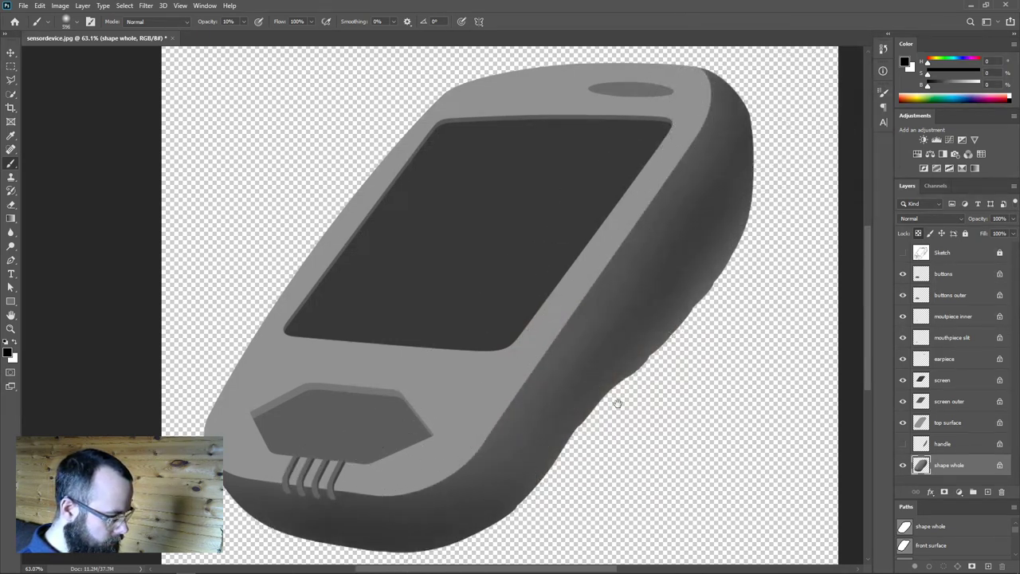
drag(614, 405, 717, 266)
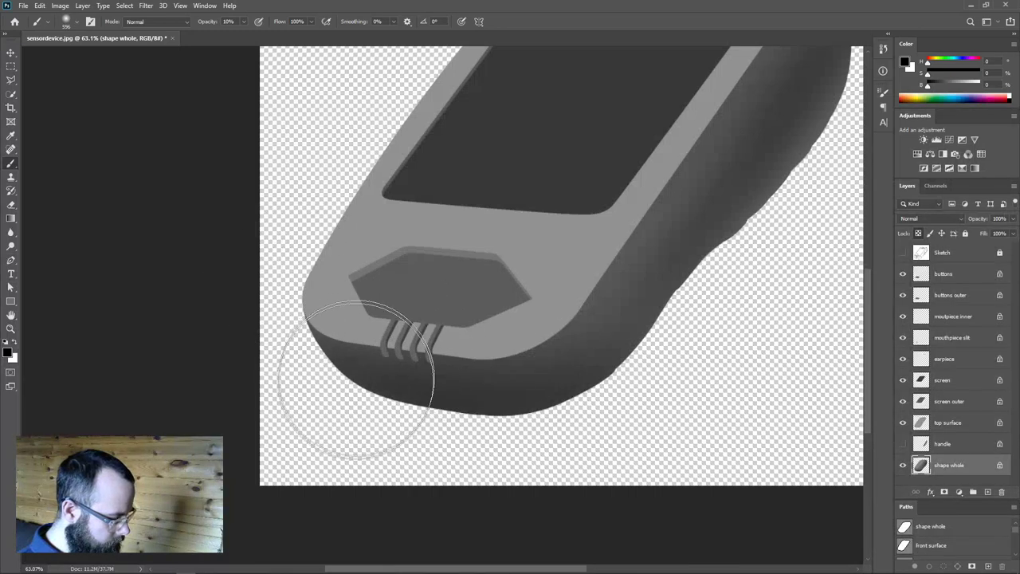
key(x)
drag(366, 392, 289, 401)
drag(291, 359, 287, 363)
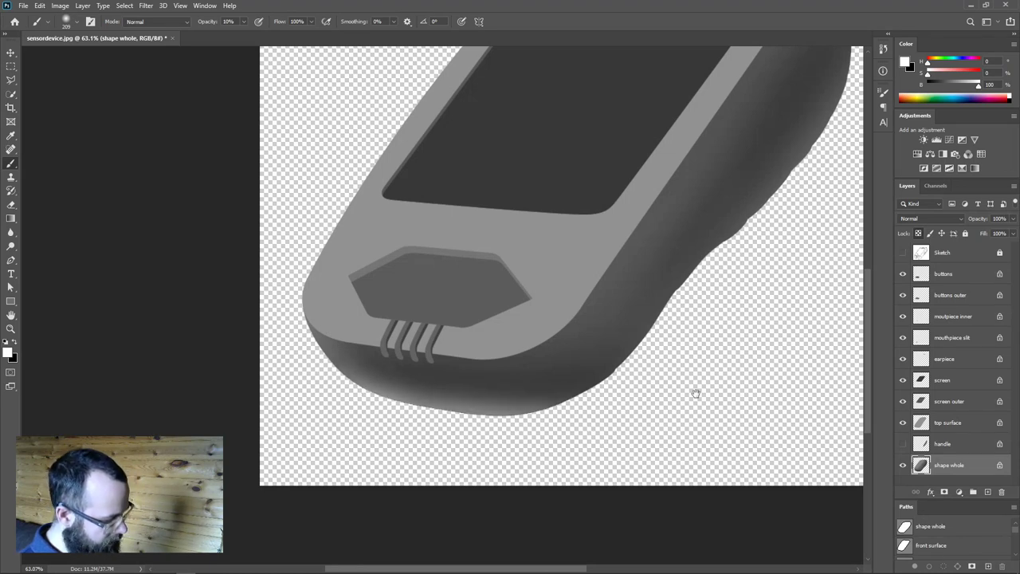
drag(694, 391, 547, 462)
mouse_move(382, 500)
mouse_down()
mouse_move(437, 483)
mouse_move(418, 483)
mouse_move(555, 410)
mouse_move(397, 491)
mouse_move(554, 391)
mouse_move(494, 442)
mouse_up()
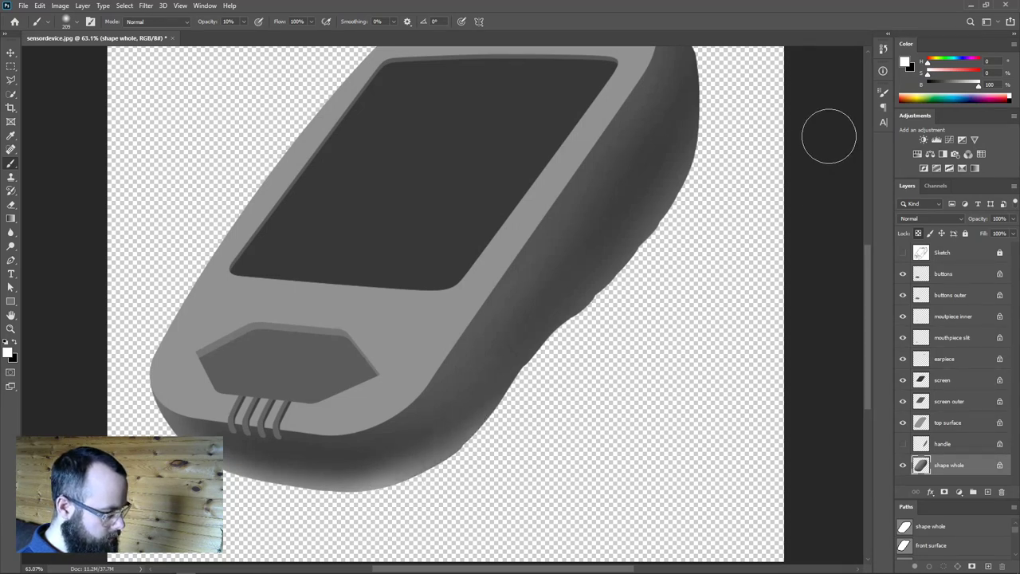
mouse_move(747, 141)
mouse_down()
mouse_move(506, 401)
mouse_move(482, 448)
mouse_up()
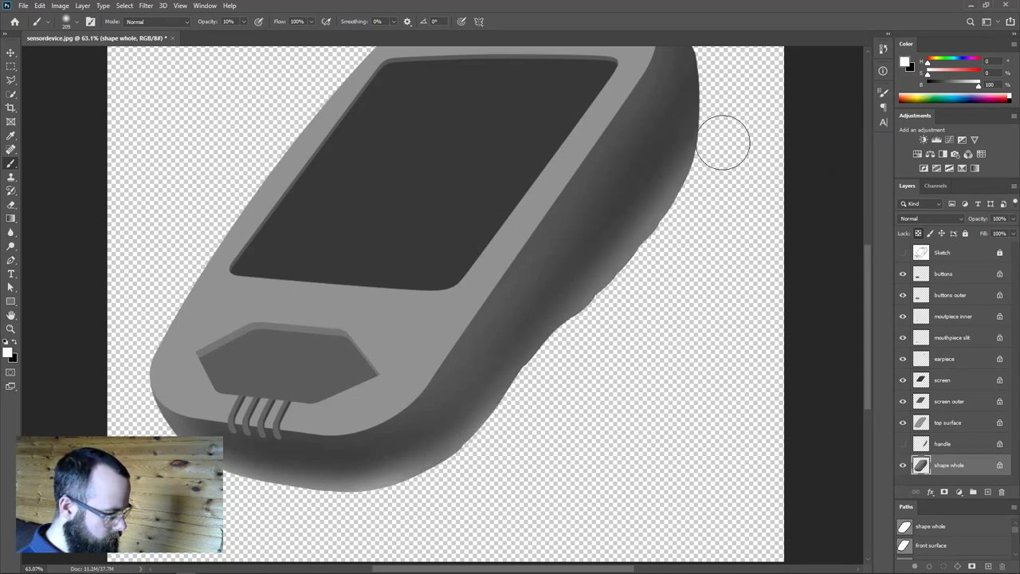
Faintly darken the device's top-right rim with a 146 px black brush.
drag(733, 98, 723, 203)
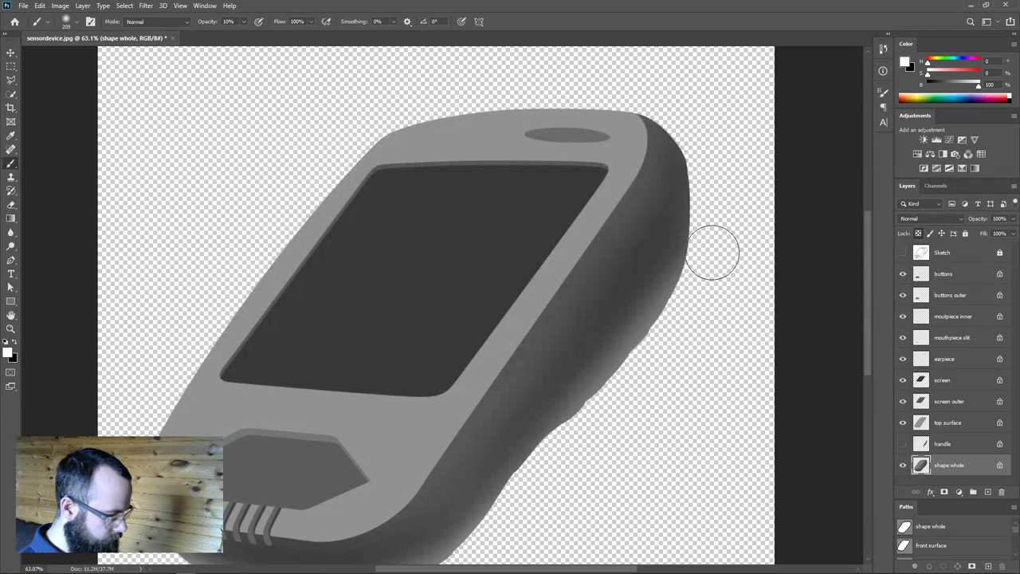
mouse_move(706, 167)
mouse_down()
mouse_move(694, 158)
mouse_move(689, 246)
mouse_move(661, 334)
mouse_move(642, 356)
mouse_up()
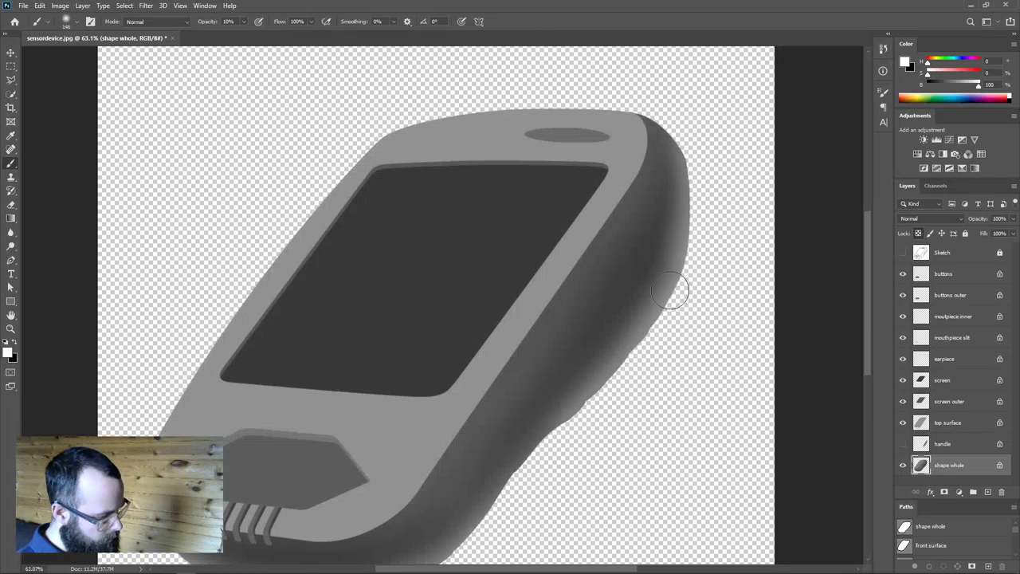
key(z)
mouse_move(623, 398)
mouse_down()
mouse_move(590, 415)
mouse_move(681, 335)
mouse_move(661, 337)
mouse_move(676, 349)
mouse_up()
key(x)
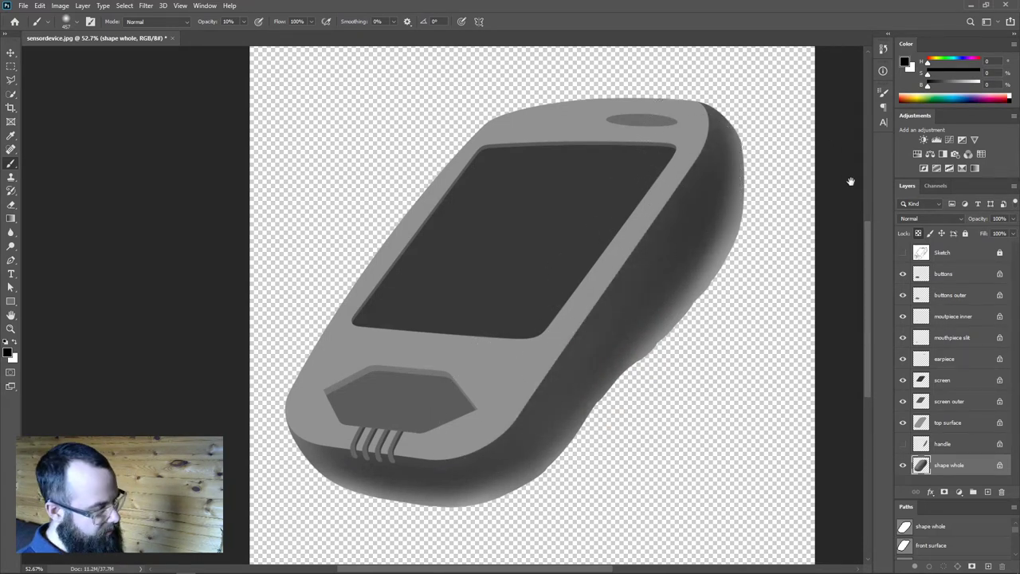
scroll(735, 189, down, 3)
drag(683, 125, 701, 102)
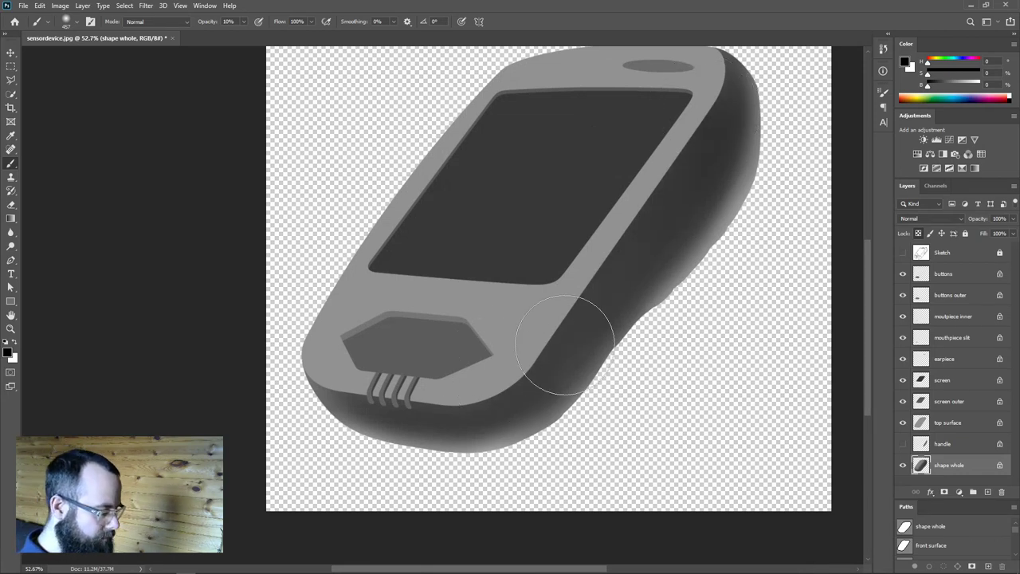
drag(705, 254, 654, 290)
drag(639, 379, 622, 380)
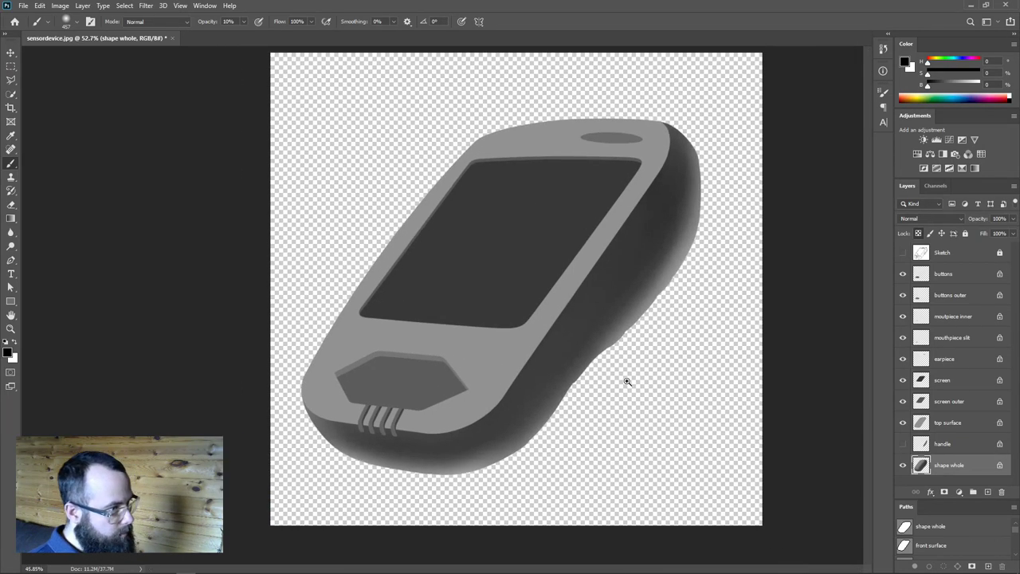
drag(448, 405, 462, 403)
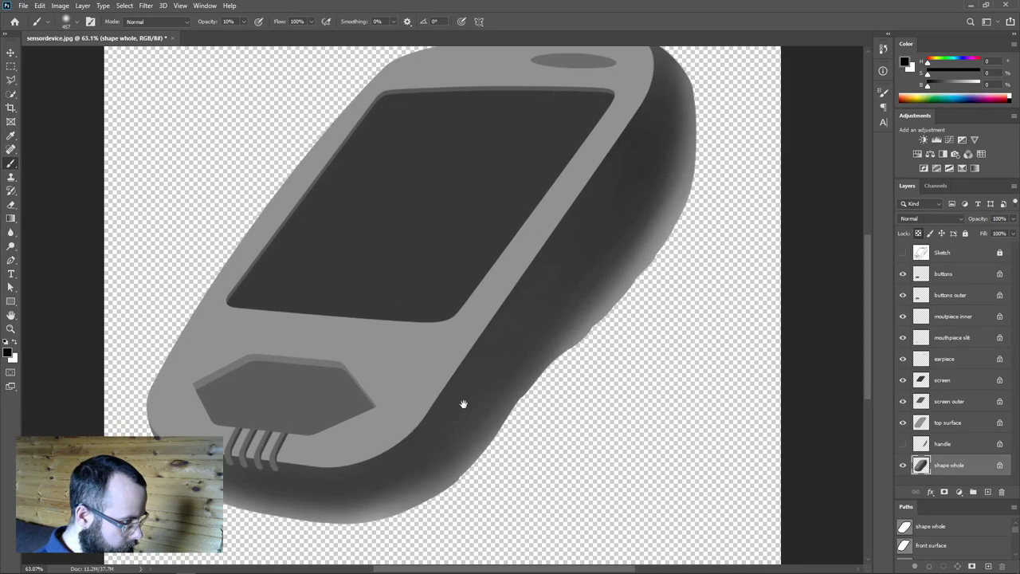
drag(484, 369, 550, 355)
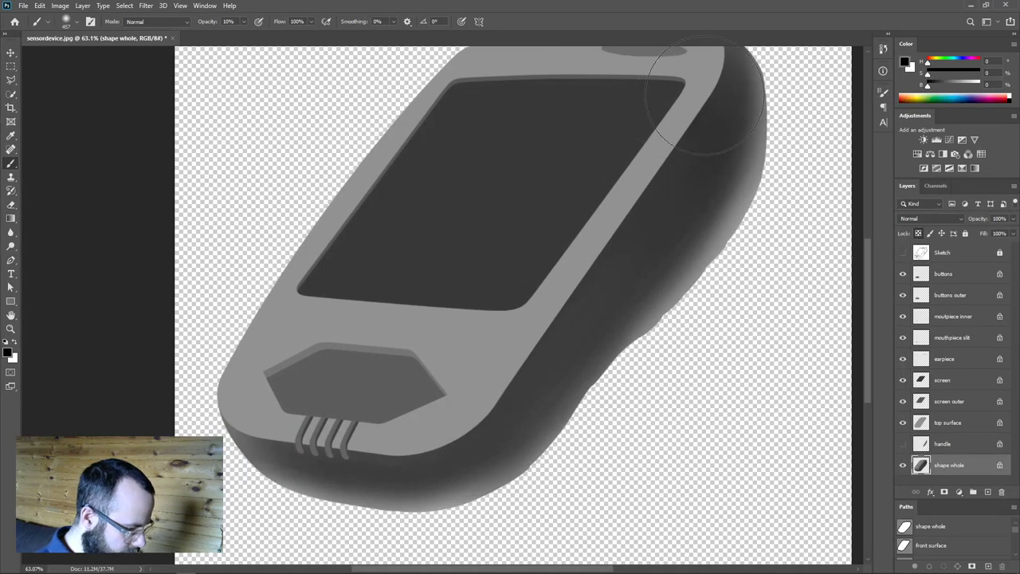
click(926, 426)
Hide the screen and buttons layers and shade the top surface with large soft black diagonal strokes.
click(903, 383)
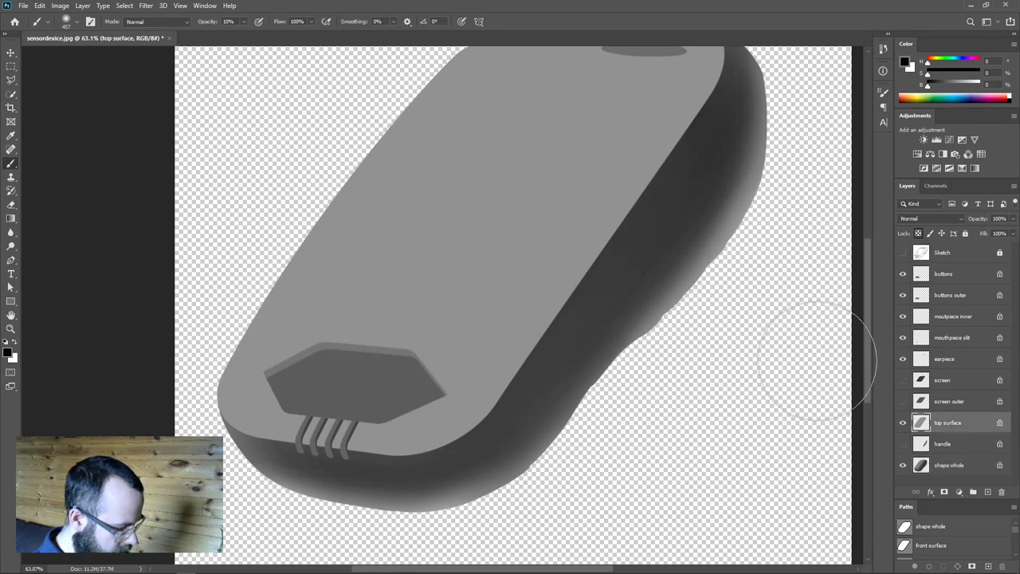
click(902, 274)
drag(596, 307, 665, 363)
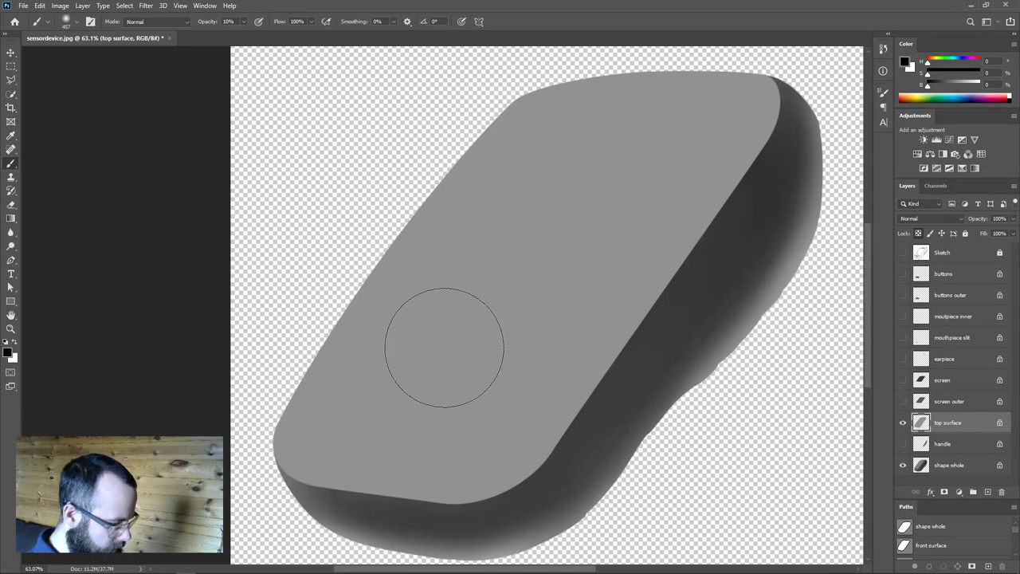
scroll(425, 353, down, 3)
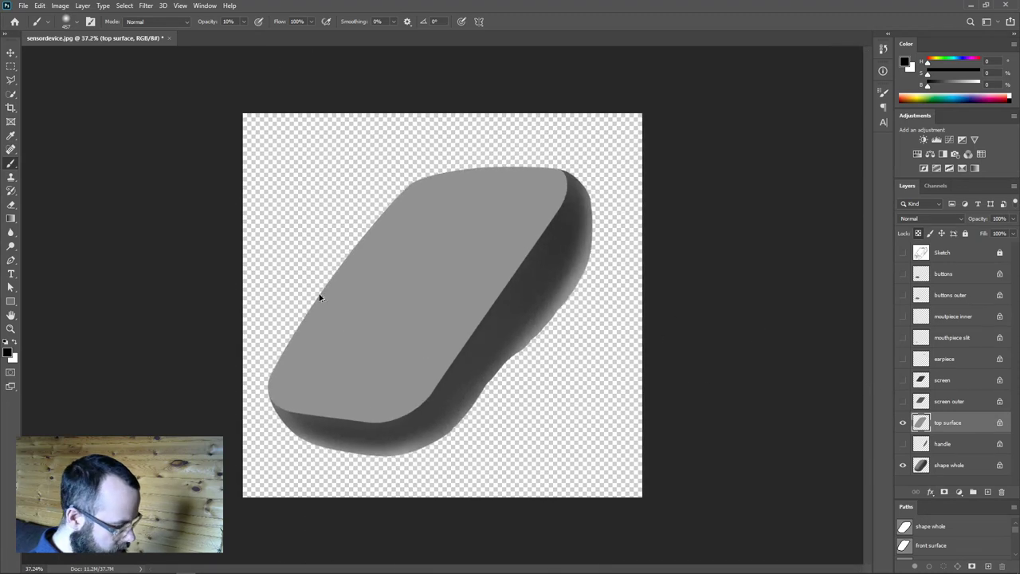
drag(387, 292, 430, 279)
drag(216, 364, 593, 96)
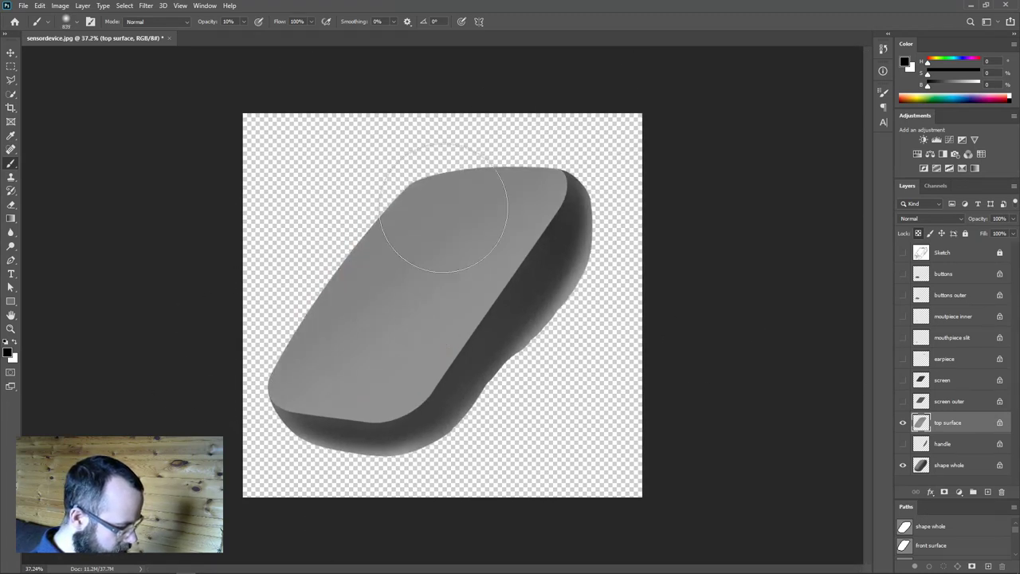
drag(239, 375, 626, 103)
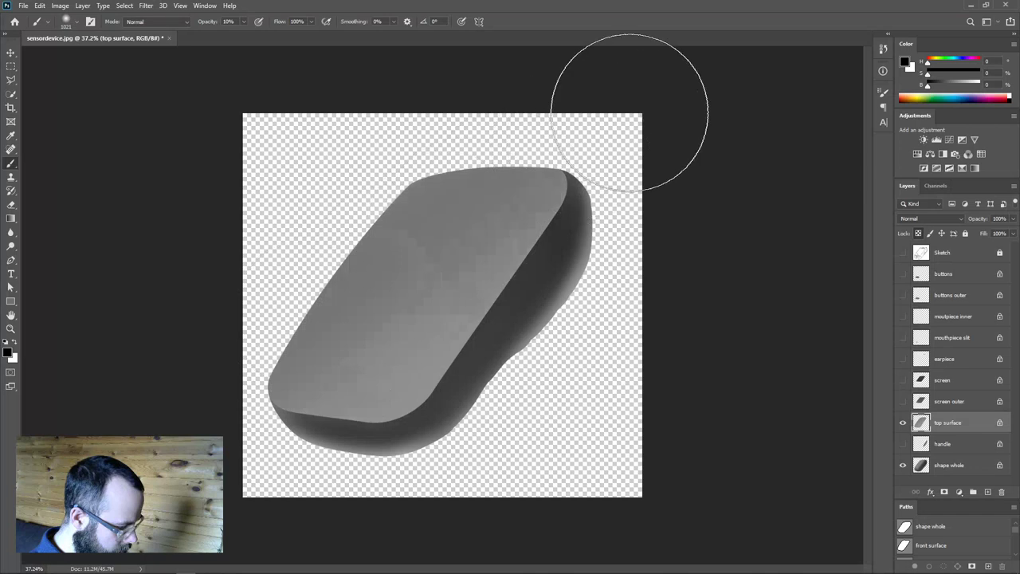
drag(296, 364, 633, 96)
Lighten the top surface and the outer body with diagonal white strokes.
key(x)
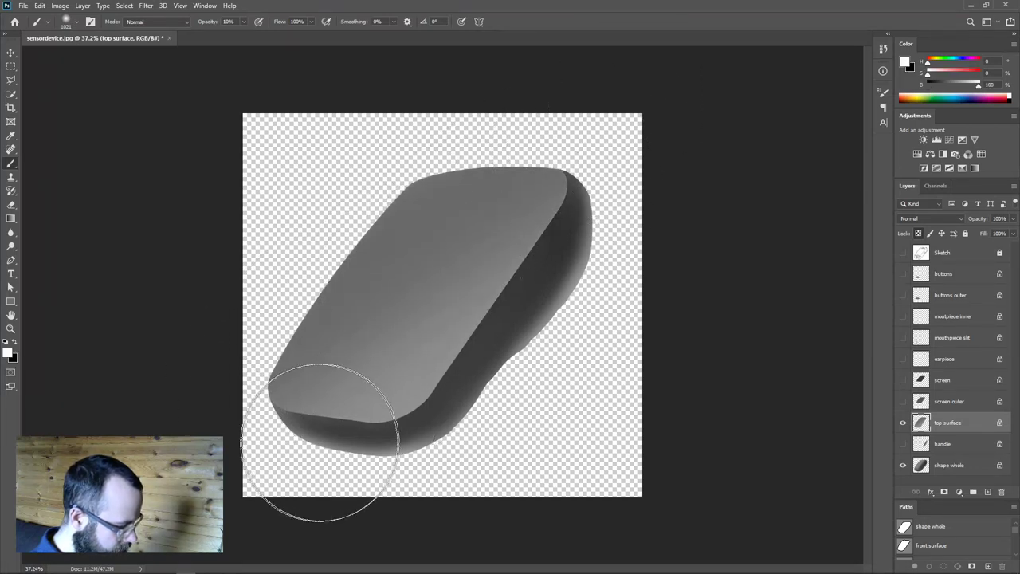
drag(342, 433, 637, 228)
drag(379, 423, 678, 234)
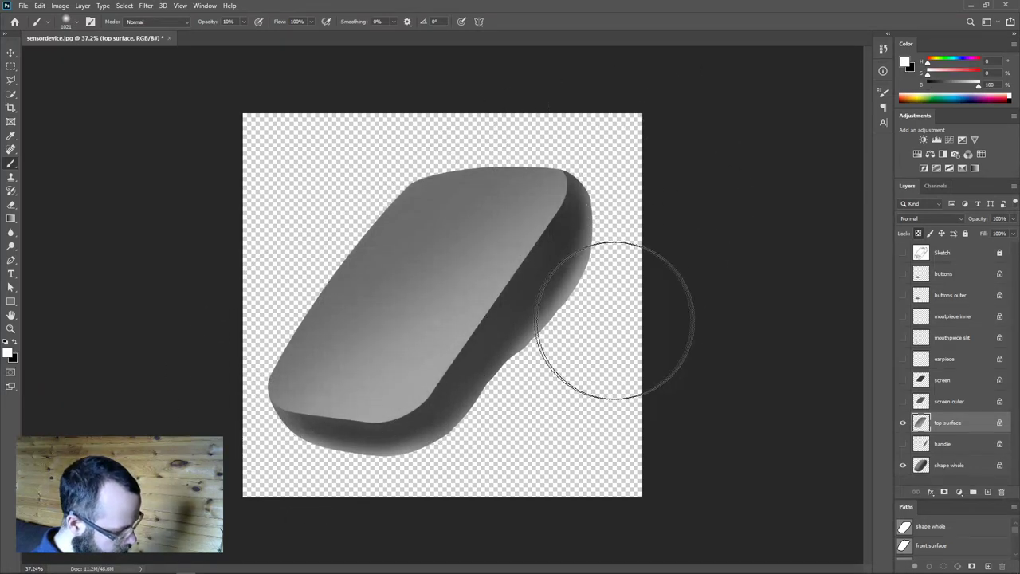
click(921, 465)
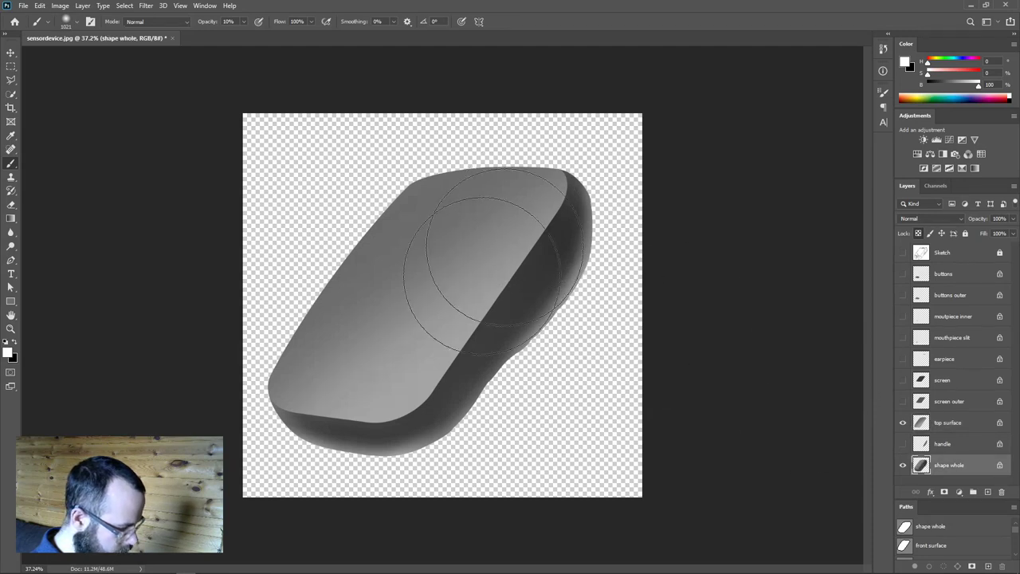
drag(528, 194, 353, 421)
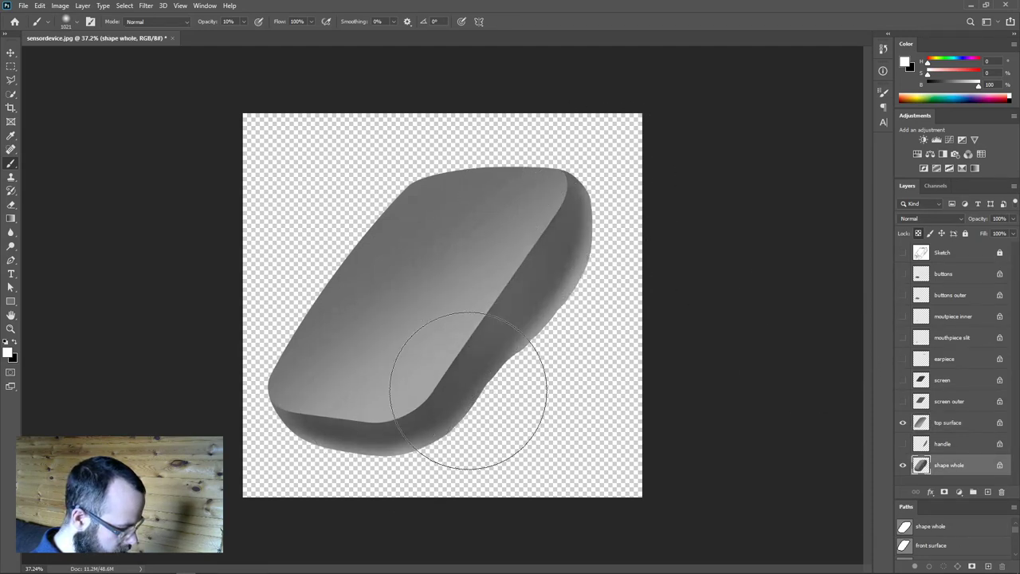
Darken the body's lower-left and right rims on the shape whole layer.
key(ctrl+plus)
drag(508, 381, 557, 382)
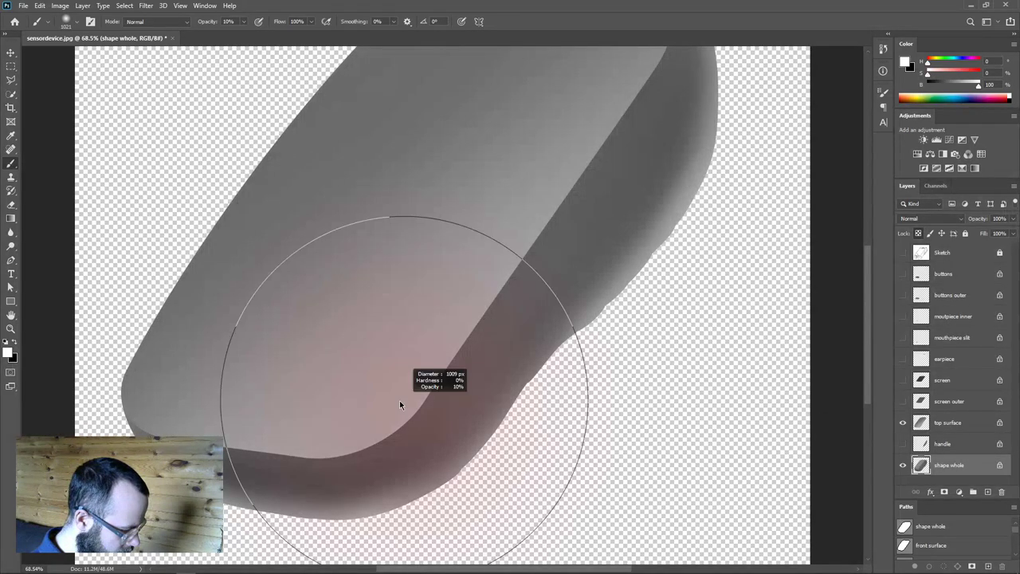
mouse_move(328, 431)
mouse_down()
mouse_move(192, 464)
mouse_move(339, 482)
mouse_move(186, 456)
mouse_move(360, 484)
mouse_move(229, 467)
mouse_move(373, 466)
mouse_up()
scroll(576, 399, down, 4)
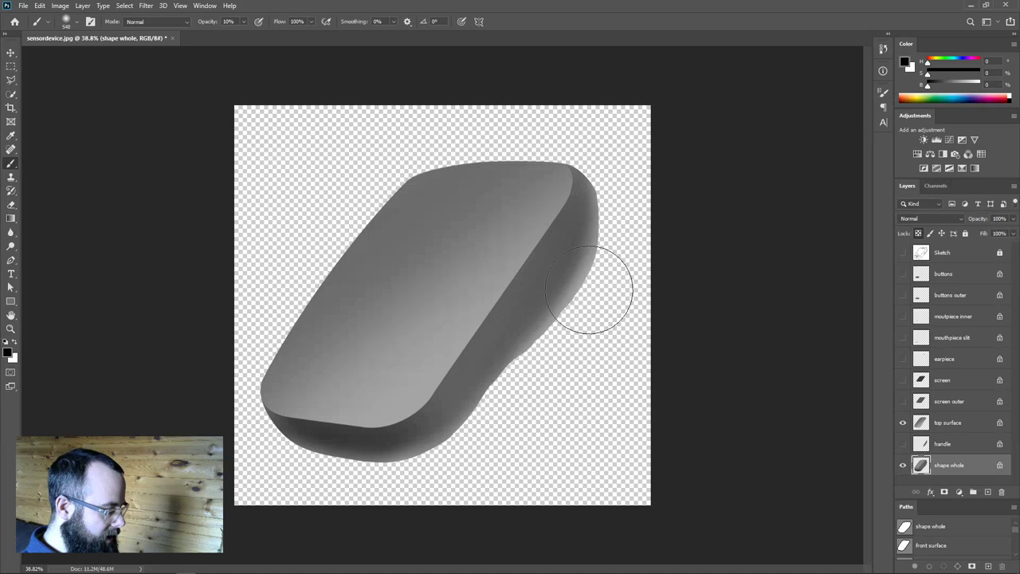
drag(610, 251, 459, 470)
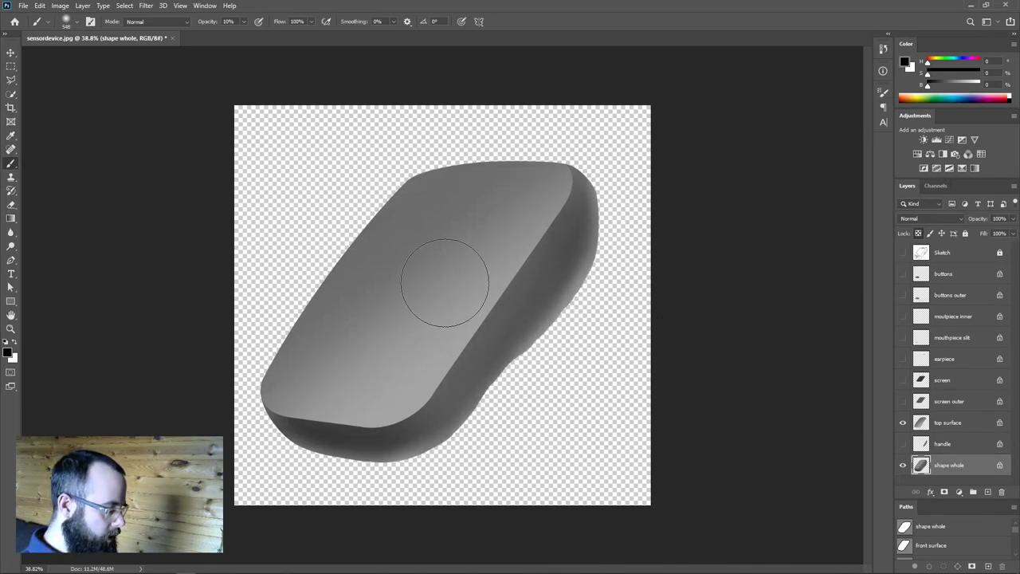
Add a soft white highlight across the top surface with a 904 px brush.
mouse_move(348, 228)
mouse_down()
mouse_move(407, 249)
mouse_move(382, 250)
mouse_up()
click(924, 424)
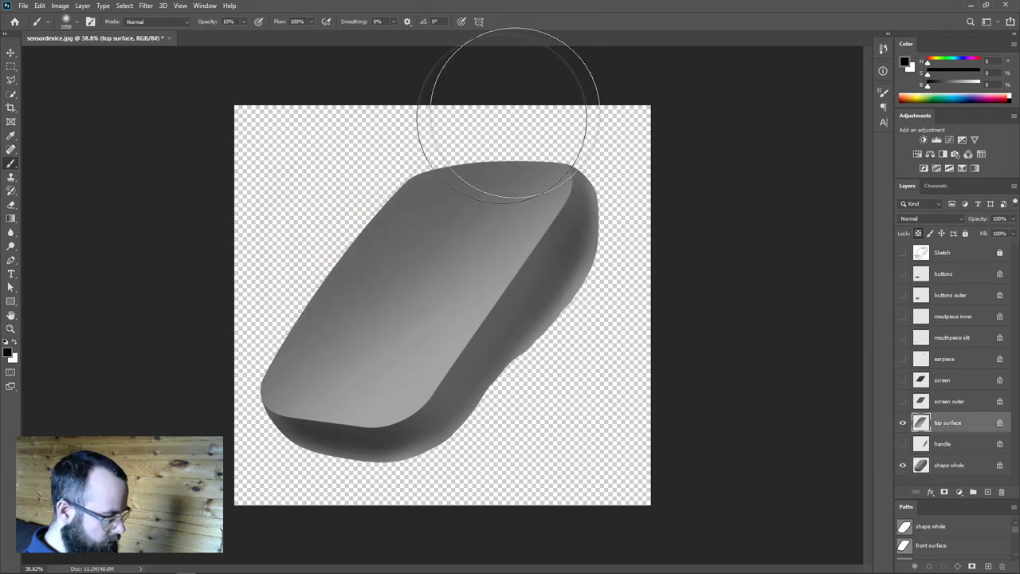
key(x)
drag(655, 221, 433, 455)
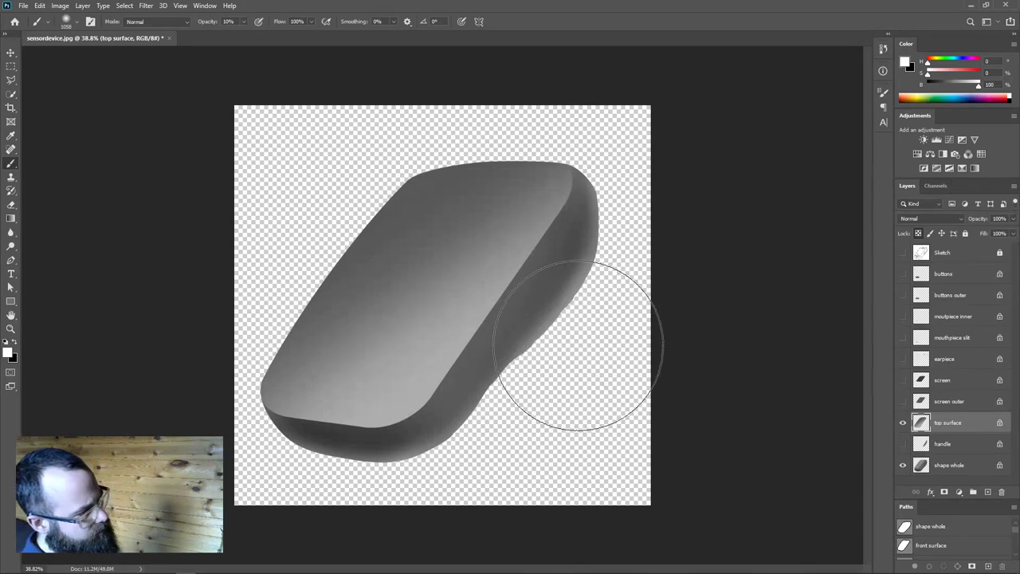
scroll(419, 344, up, 1)
scroll(420, 345, up, 3)
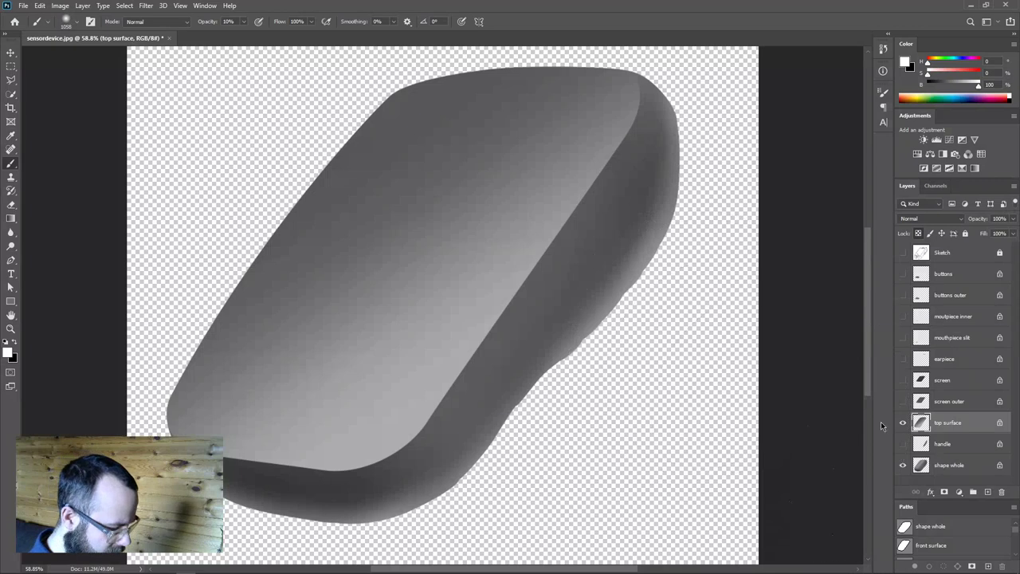
click(902, 402)
click(903, 402)
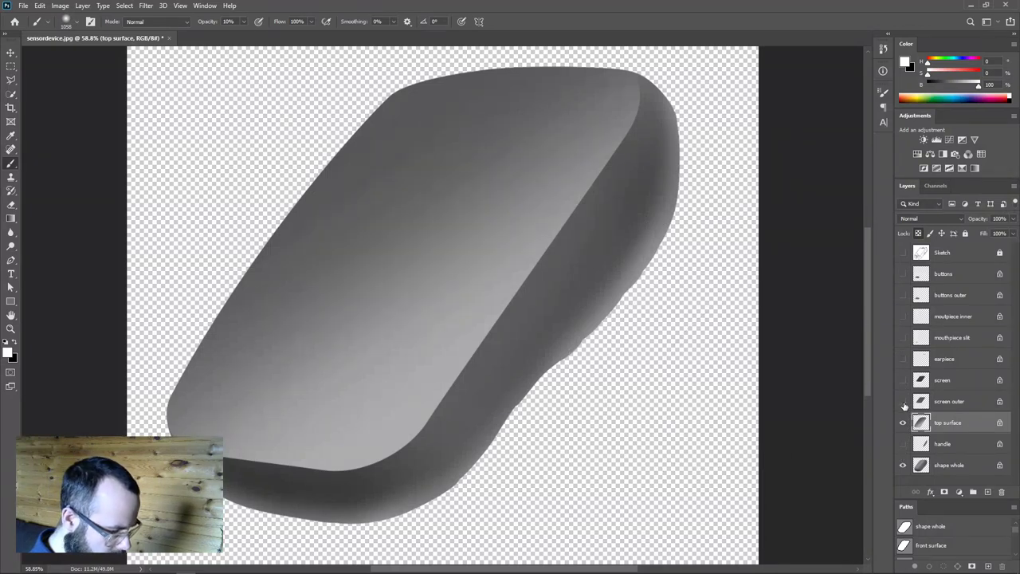
Show and select the handle layer, then darken its right edge with a smaller soft black brush.
click(903, 444)
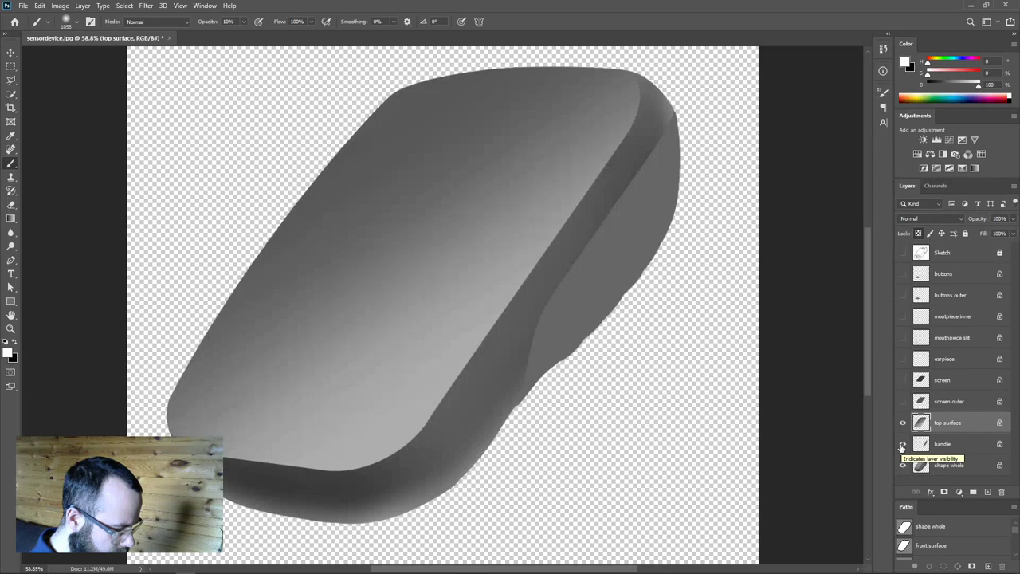
drag(673, 239, 517, 264)
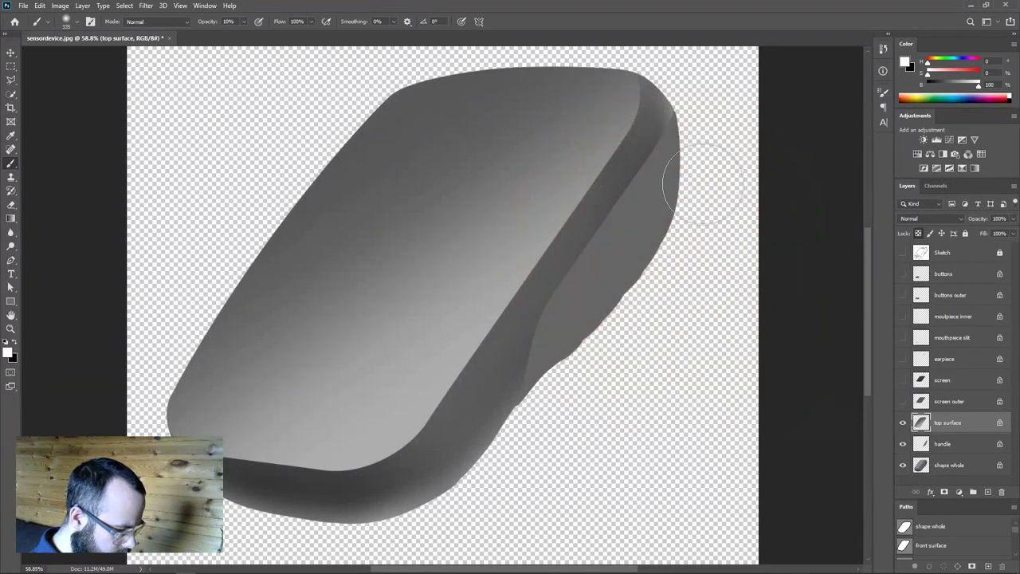
click(925, 444)
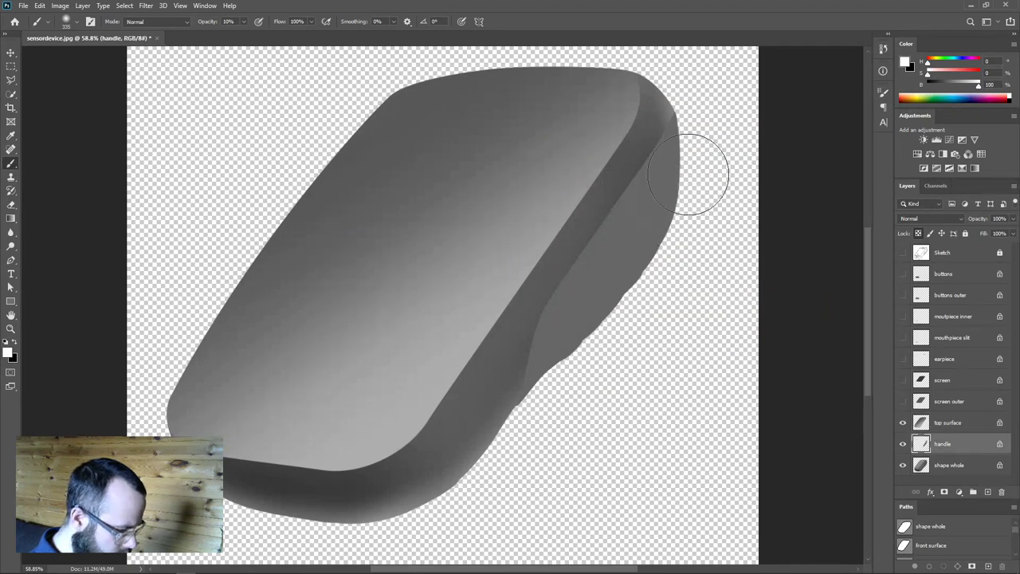
key(x)
mouse_move(684, 93)
mouse_down()
mouse_move(658, 231)
mouse_move(489, 443)
mouse_up()
mouse_move(642, 112)
mouse_down()
mouse_move(626, 283)
mouse_move(471, 474)
mouse_move(645, 257)
mouse_move(601, 217)
mouse_move(570, 209)
mouse_move(566, 304)
mouse_move(713, 140)
mouse_up()
Lighten the handle's top-right corner and edge in white, then re-darken the edge at brush size 243.
key(x)
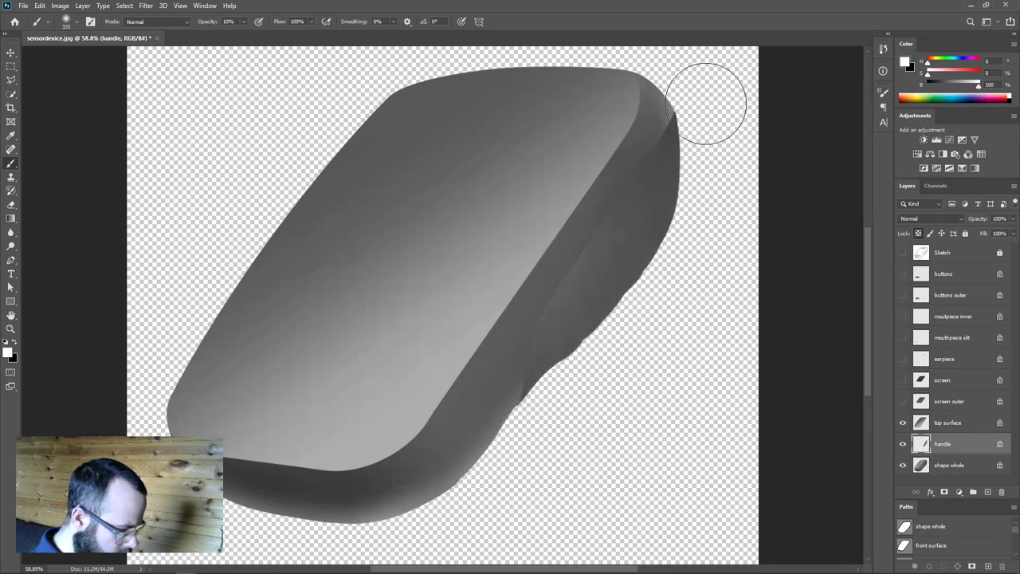
mouse_move(709, 103)
mouse_down()
mouse_move(687, 68)
mouse_move(722, 143)
mouse_up()
key(x)
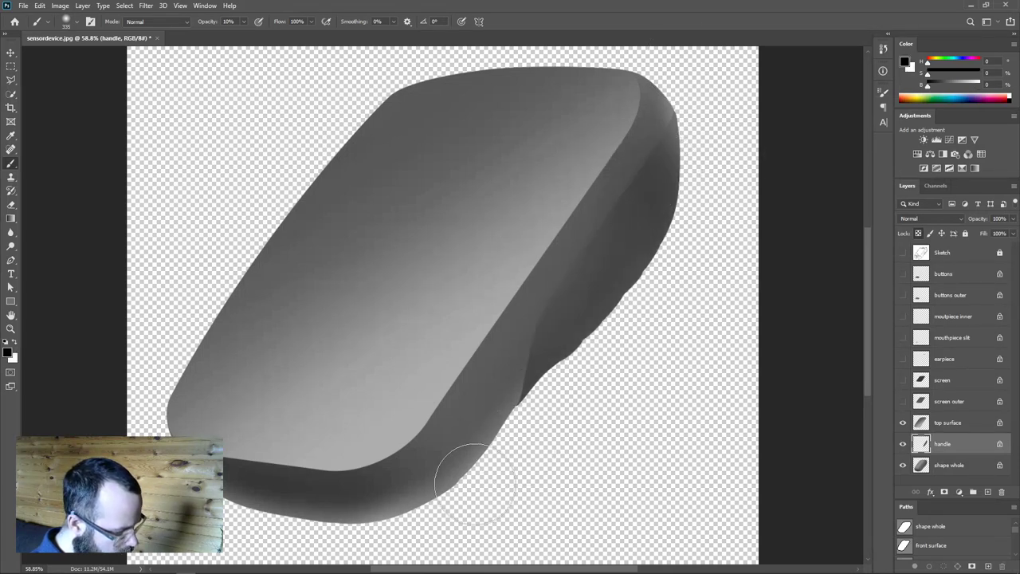
scroll(608, 325, up, 3)
key(x)
mouse_move(739, 137)
mouse_down()
mouse_move(648, 278)
mouse_move(661, 364)
mouse_up()
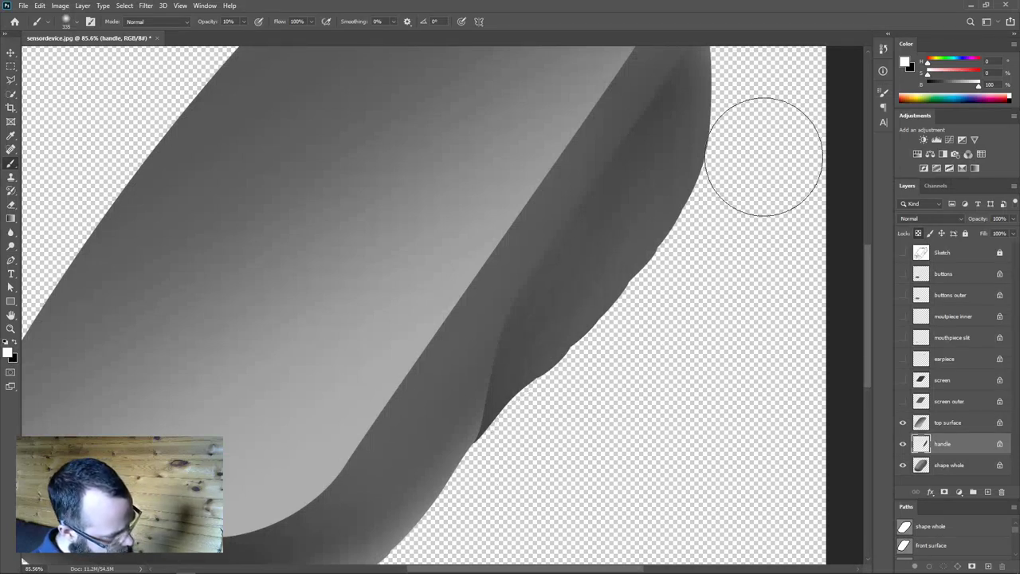
scroll(606, 374, down, 2)
drag(609, 375, 594, 376)
key(x)
mouse_move(687, 151)
mouse_down()
mouse_move(537, 358)
mouse_move(496, 462)
mouse_up()
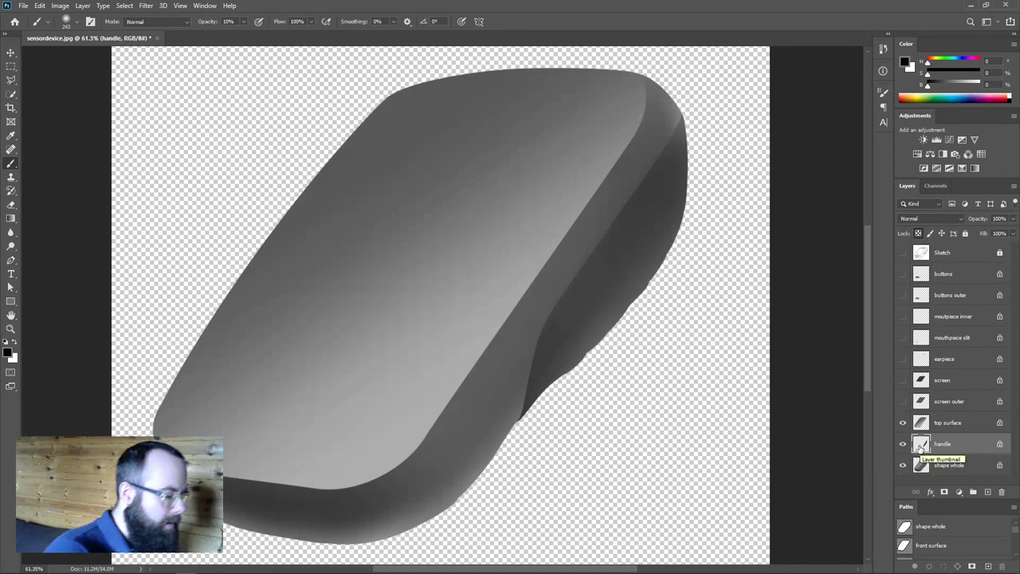
ctrl+click(920, 447)
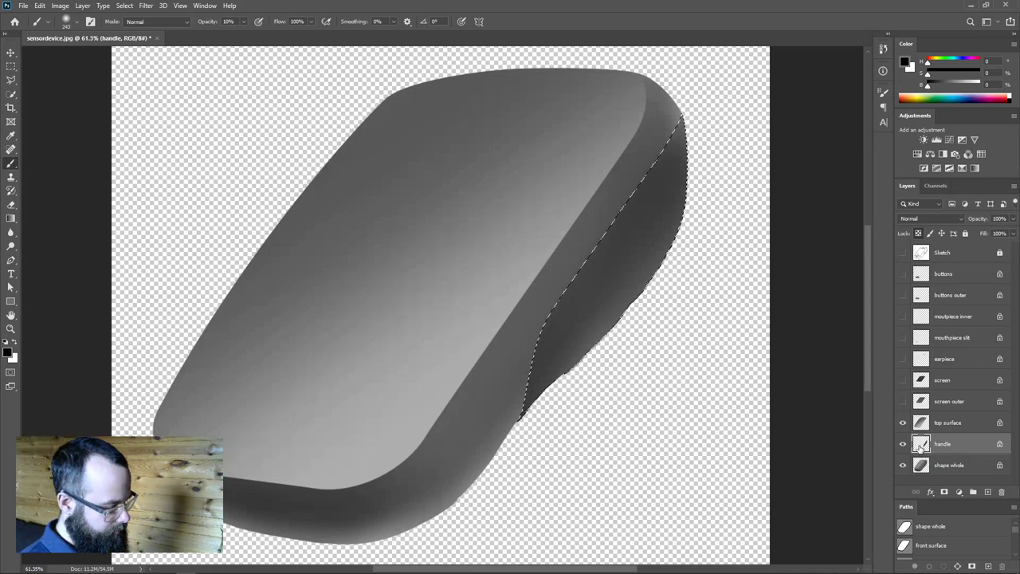
Limit the selection to the handle's side face and paint dark shading along its edge.
key(m)
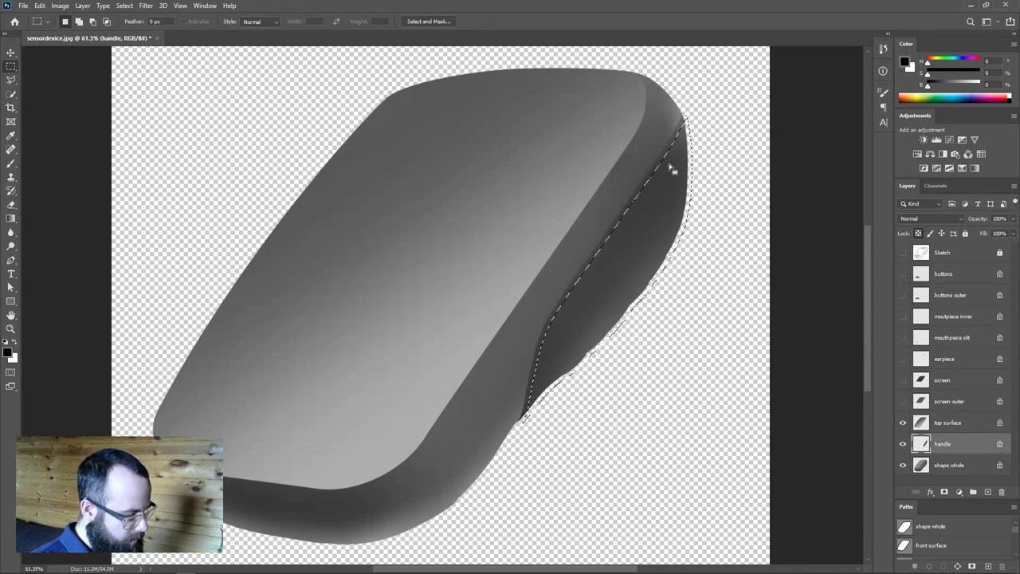
ctrl+click(923, 445)
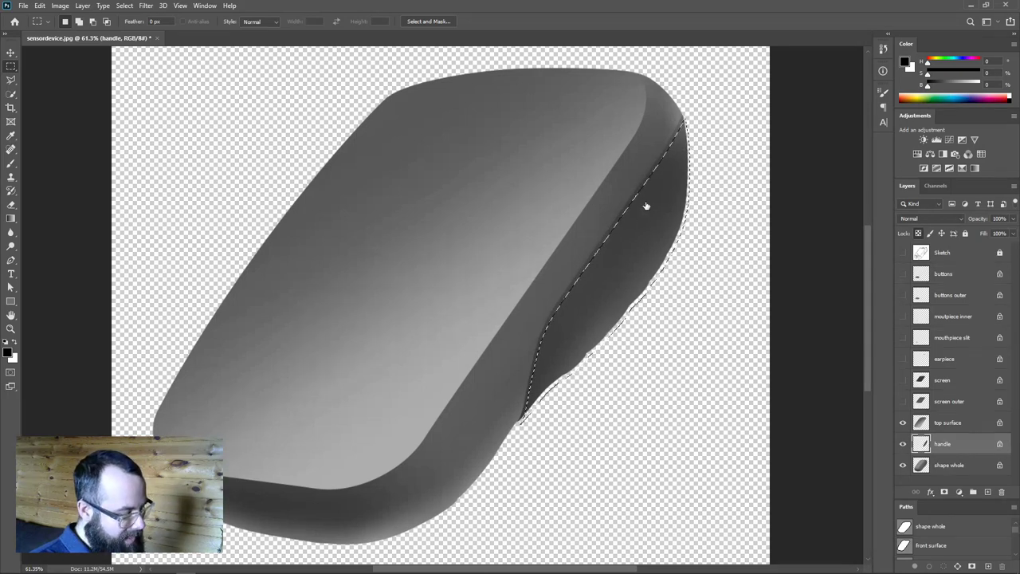
key(b)
mouse_move(635, 193)
mouse_down()
mouse_move(582, 257)
mouse_move(547, 365)
mouse_up()
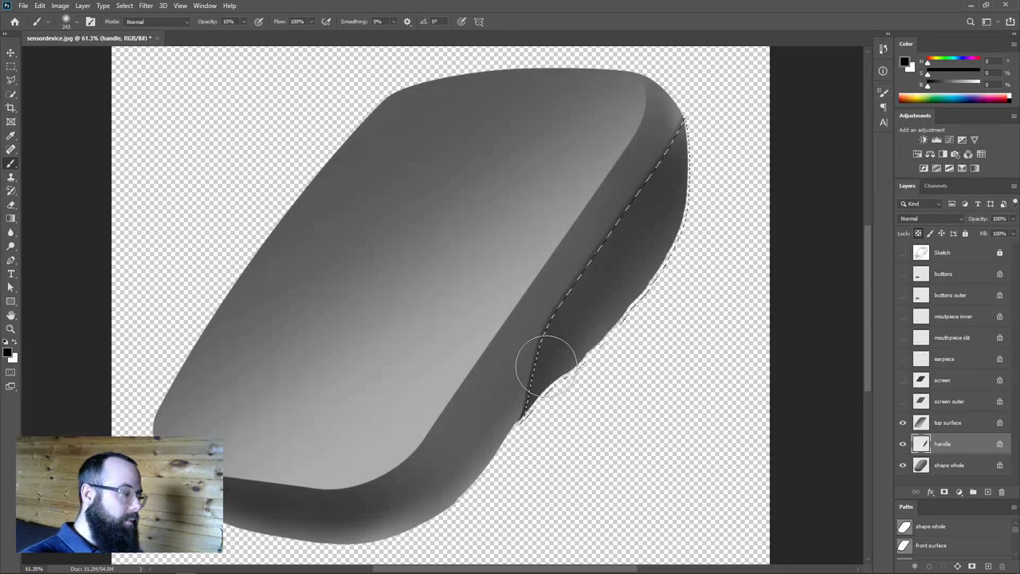
drag(546, 365, 405, 325)
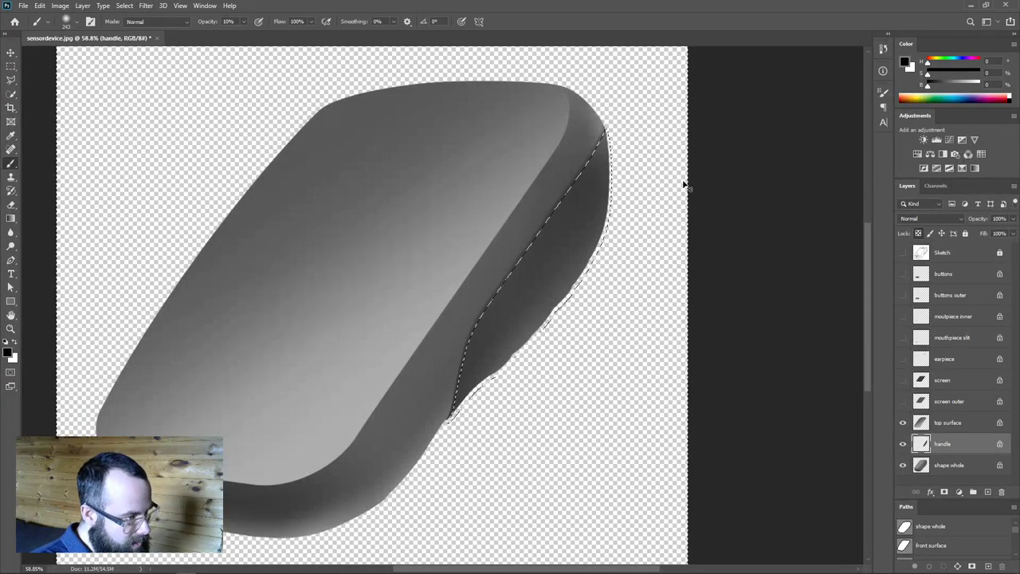
drag(683, 188, 701, 191)
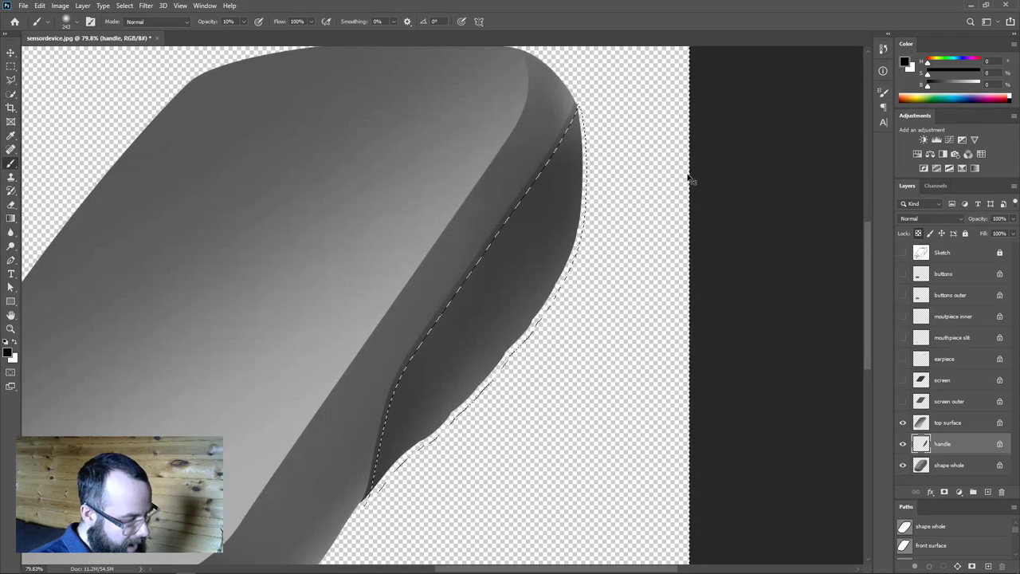
Lighten the strip along the handle's selection edge with white, then deselect and zoom out.
key(x)
drag(535, 167, 438, 321)
drag(503, 224, 398, 392)
key(ctrl+d)
mouse_move(719, 357)
mouse_down()
mouse_move(638, 377)
mouse_move(667, 387)
mouse_up()
key(ctrl+z)
mouse_move(546, 170)
mouse_down()
mouse_move(447, 270)
mouse_move(394, 335)
mouse_up()
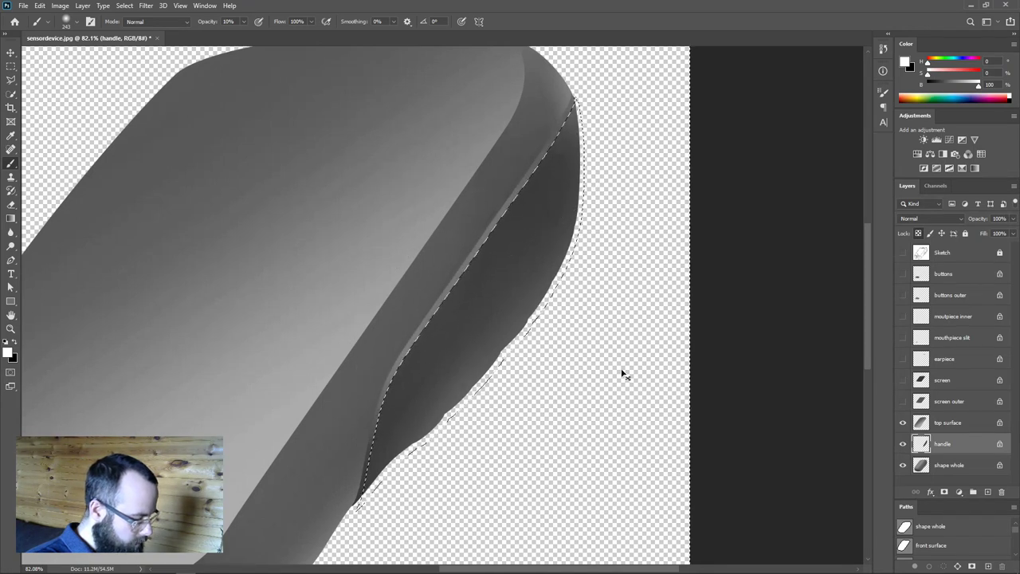
key(ctrl+d)
scroll(623, 370, down, 3)
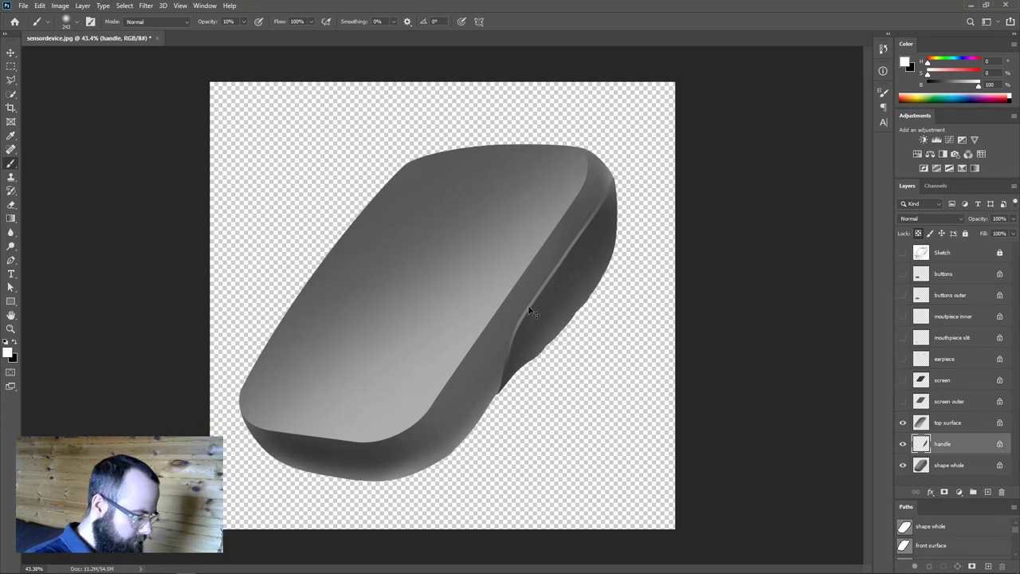
On the shape whole layer, switch to black and shrink the brush to about 87 px.
click(922, 467)
scroll(580, 264, up, 3)
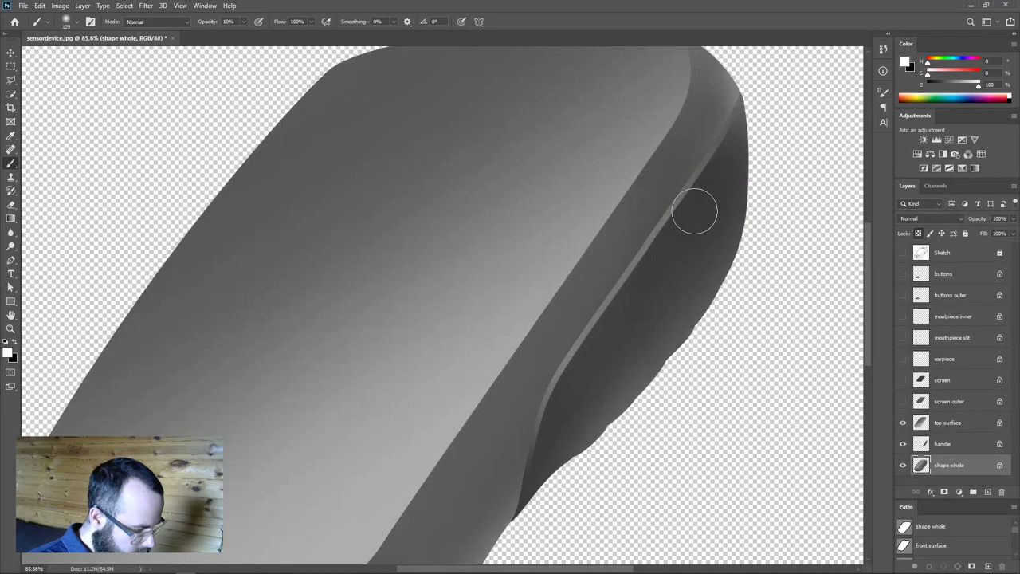
key(x)
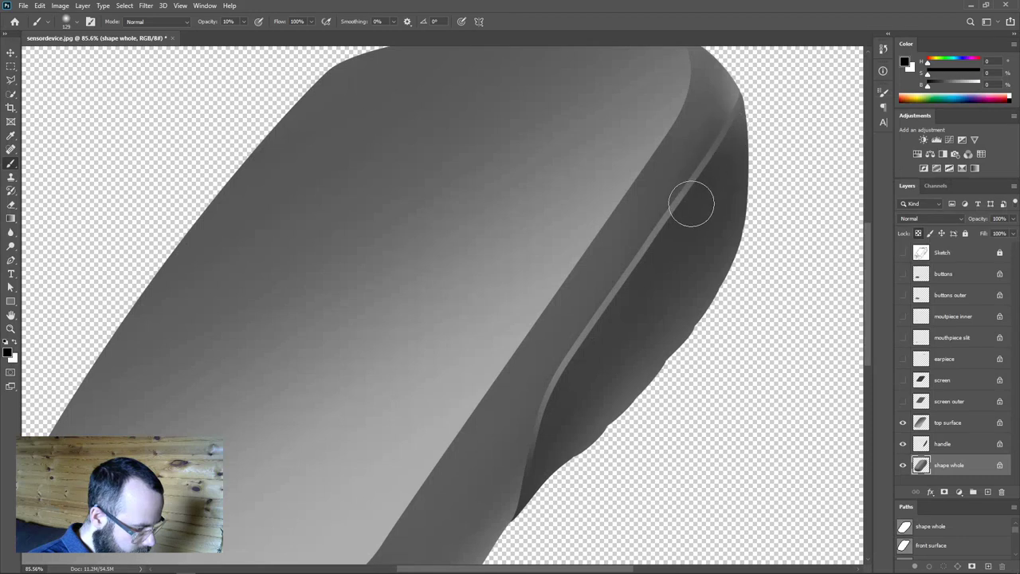
alt+right_click(653, 250)
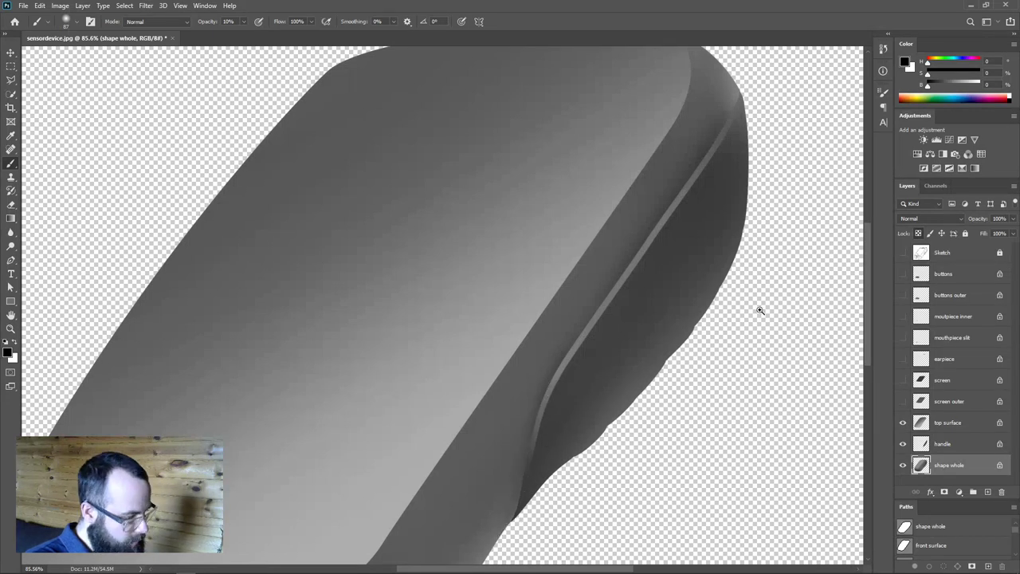
scroll(765, 308, down, 3)
key(v)
drag(753, 309, 740, 313)
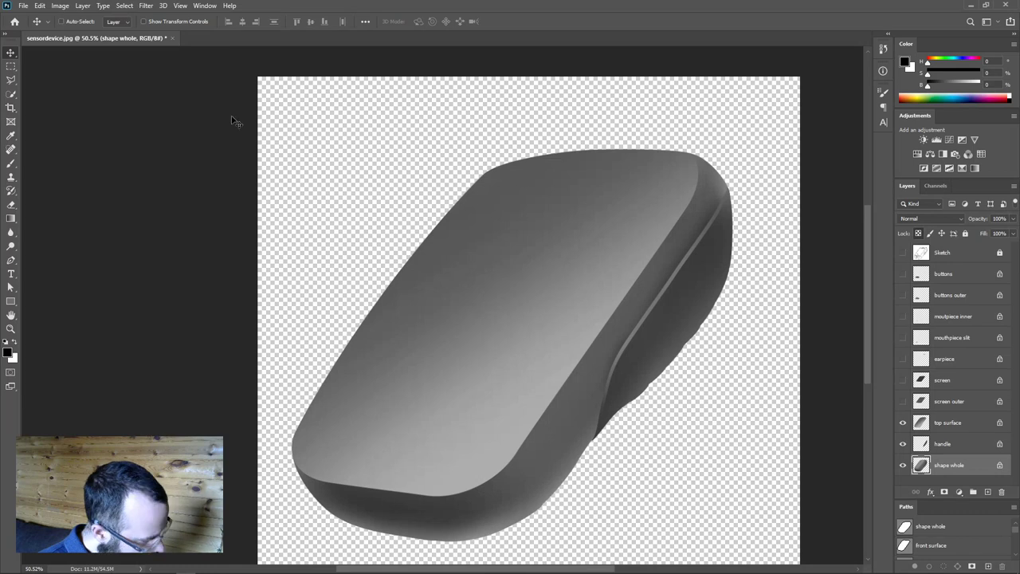
Pick the handle layer from the canvas and bring up the brush size and hardness settings.
click(40, 5)
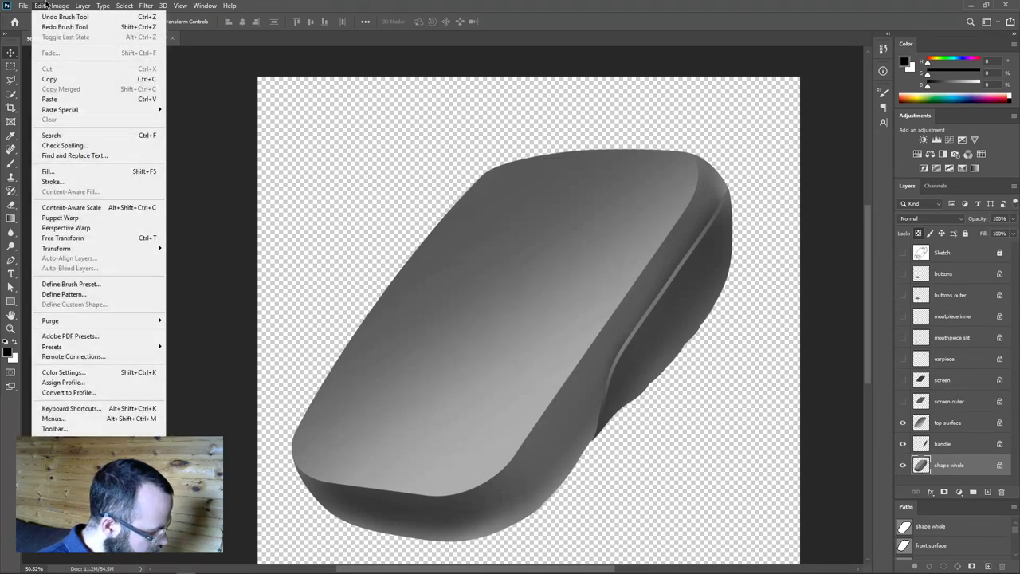
click(46, 6)
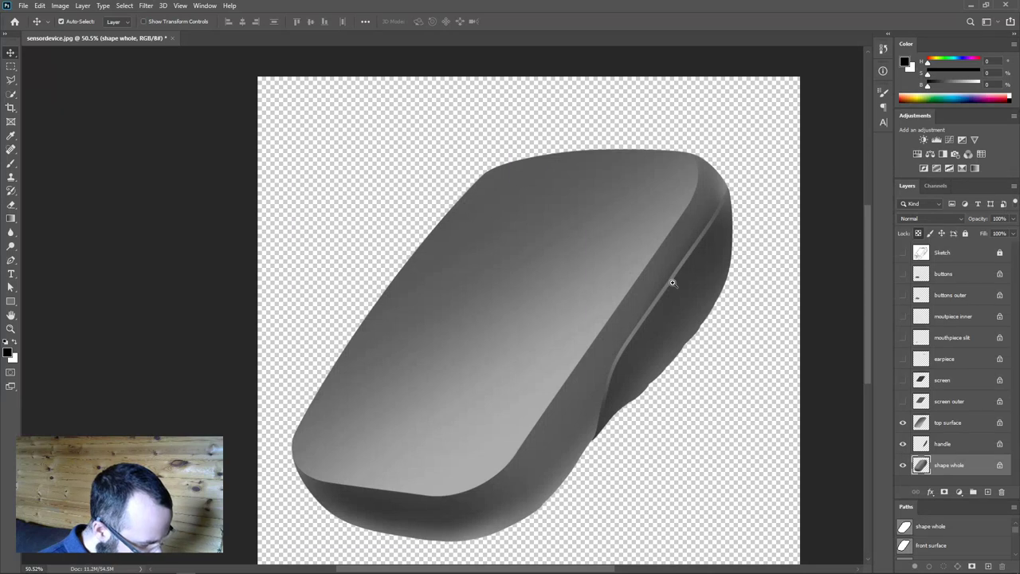
scroll(671, 282, up, 3)
click(715, 267)
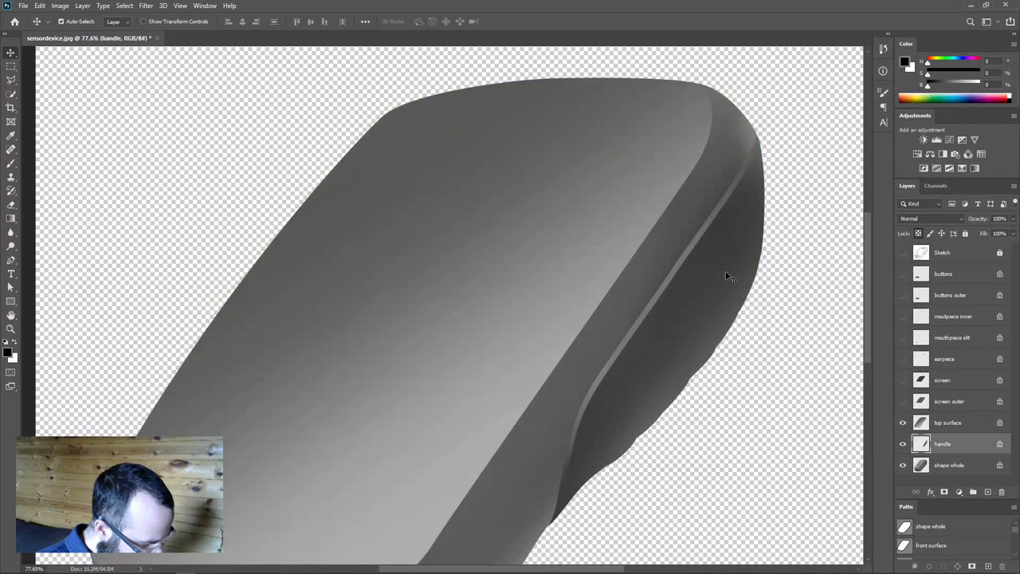
key(b)
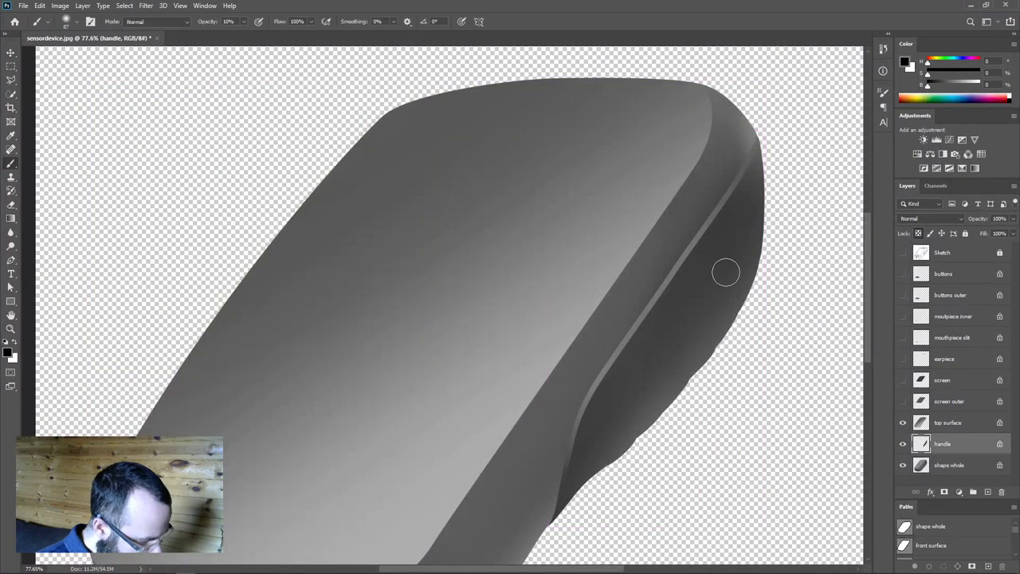
alt+right_click(720, 274)
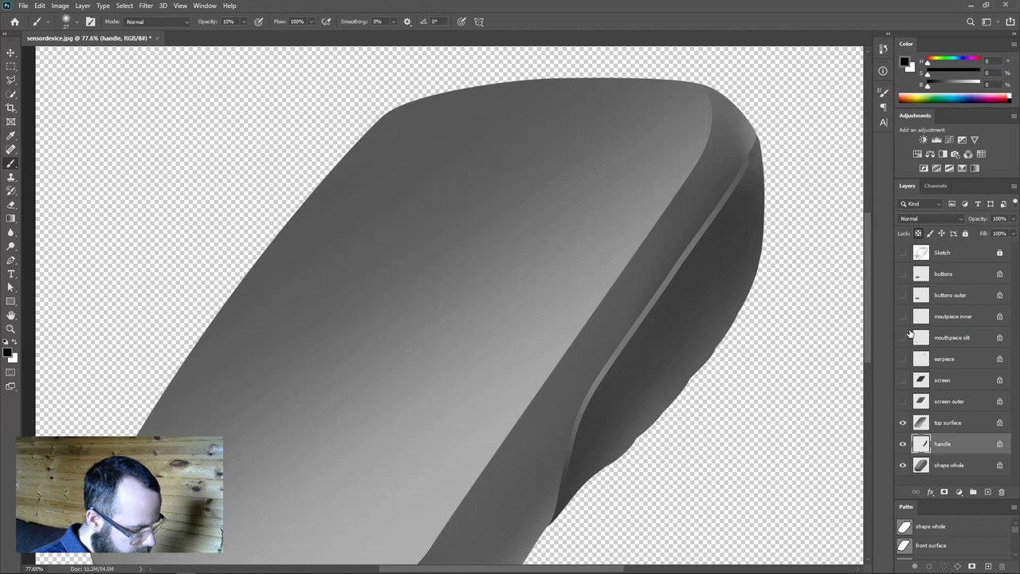
On the shape whole layer, enlarge the brush to about 295 px around the device's right edge.
click(922, 467)
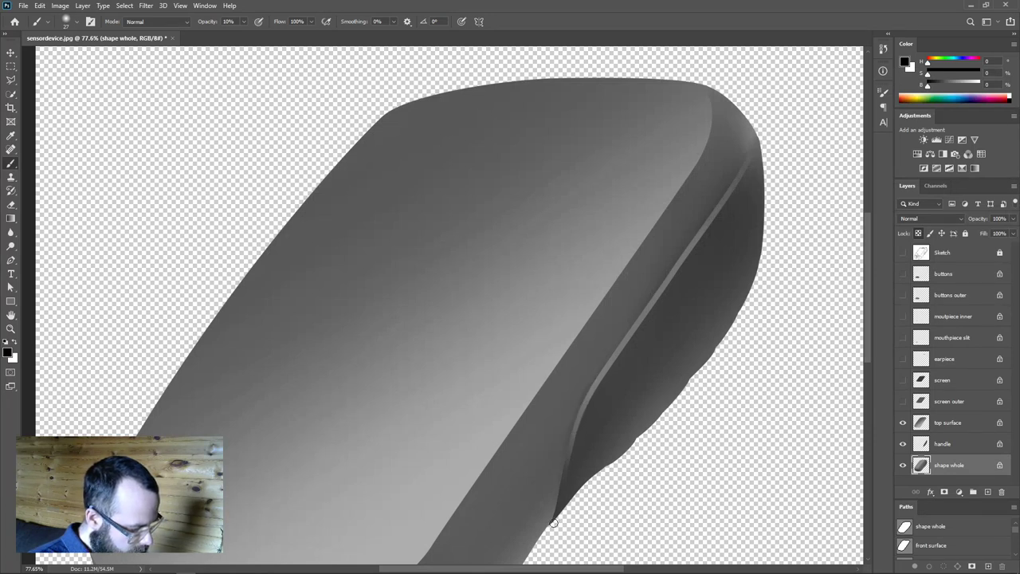
scroll(658, 408, down, 3)
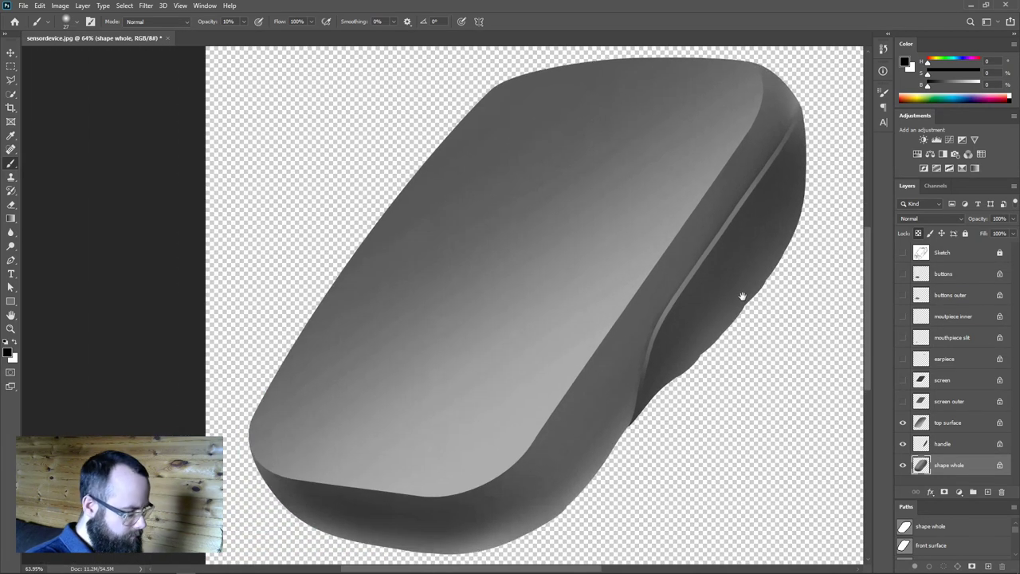
drag(765, 288, 828, 263)
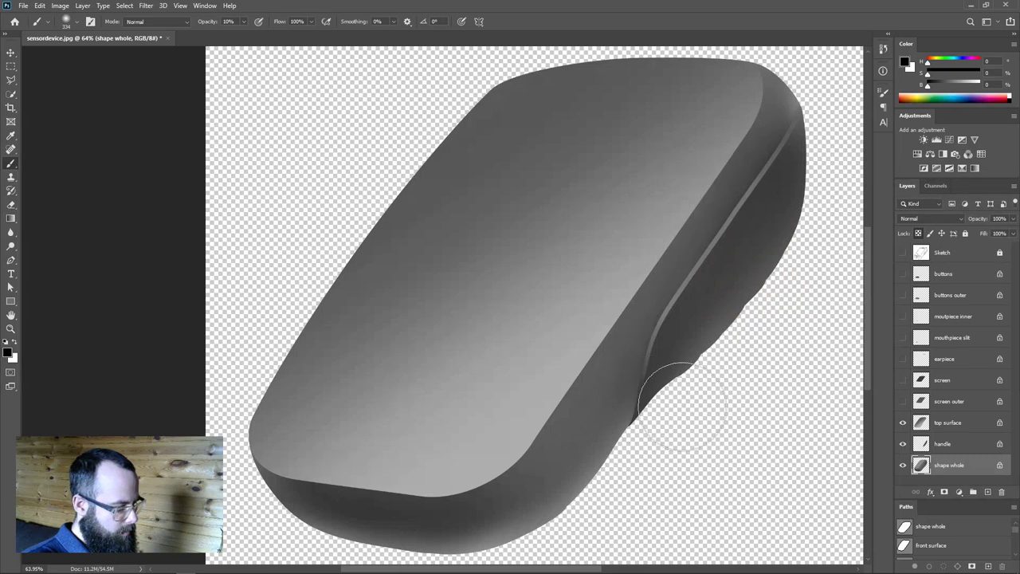
scroll(771, 325, down, 3)
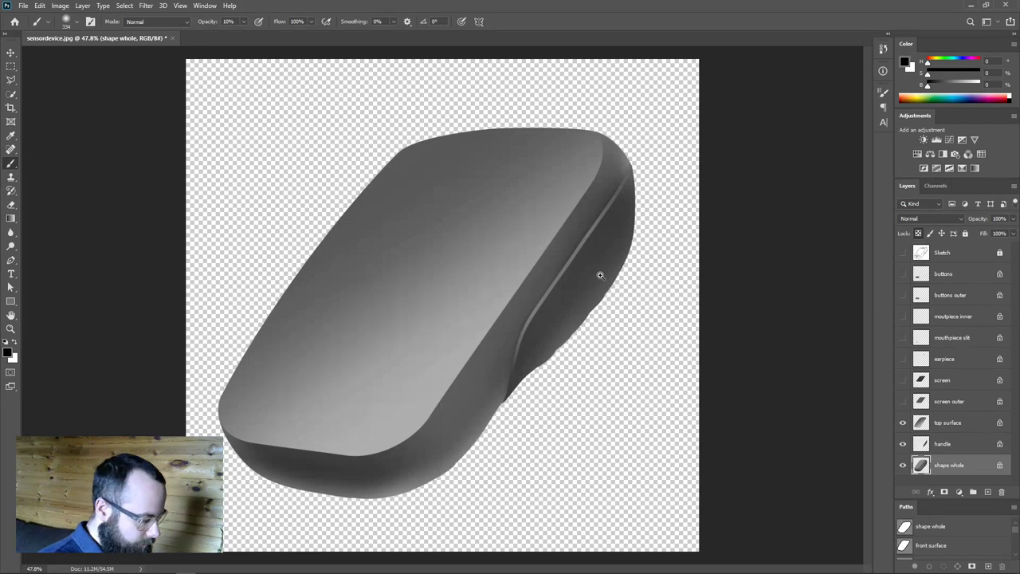
scroll(605, 275, up, 3)
drag(617, 359, 608, 390)
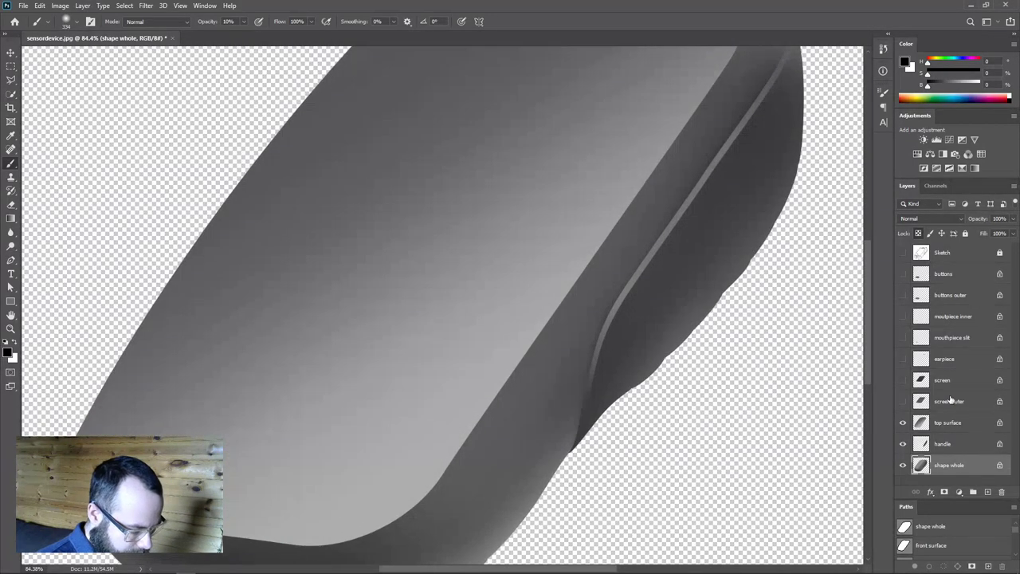
drag(671, 307, 799, 222)
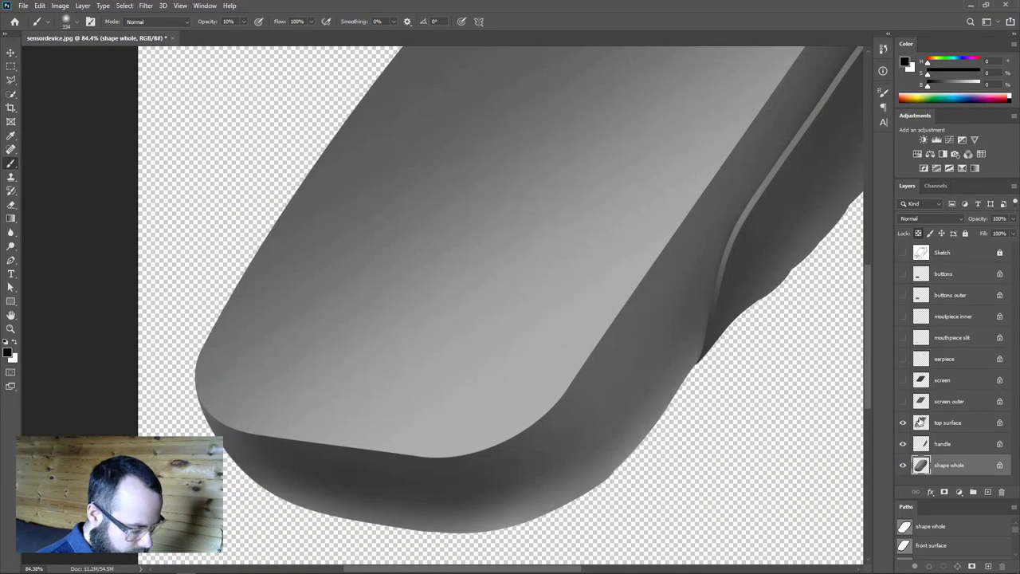
Select the top surface layer and make the screen outer layer visible.
click(948, 422)
click(903, 400)
drag(637, 207, 611, 398)
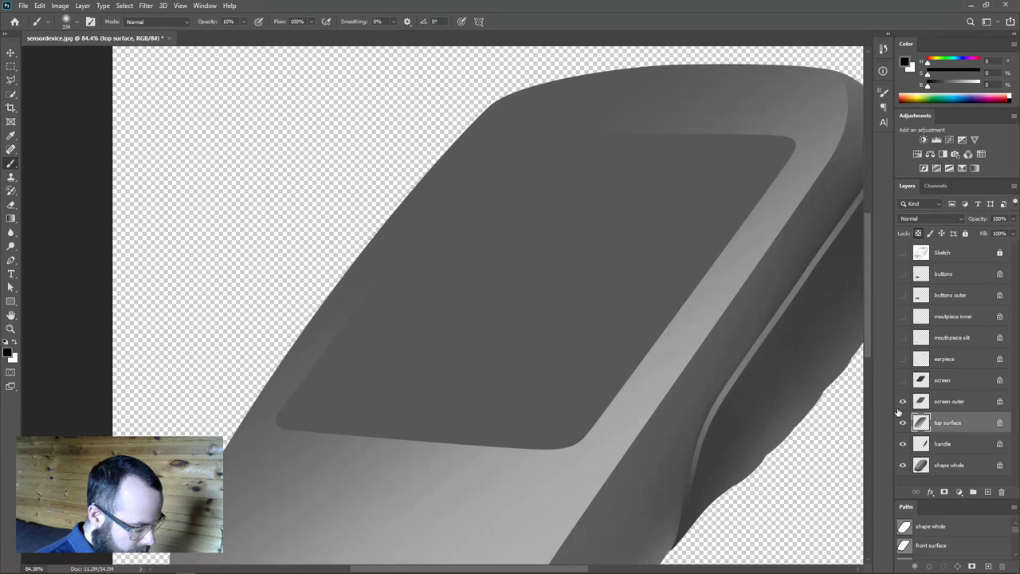
Show the screen layer and airbrush faint shading and finer white highlights along the screen outer's top rim.
click(920, 386)
click(902, 380)
click(920, 407)
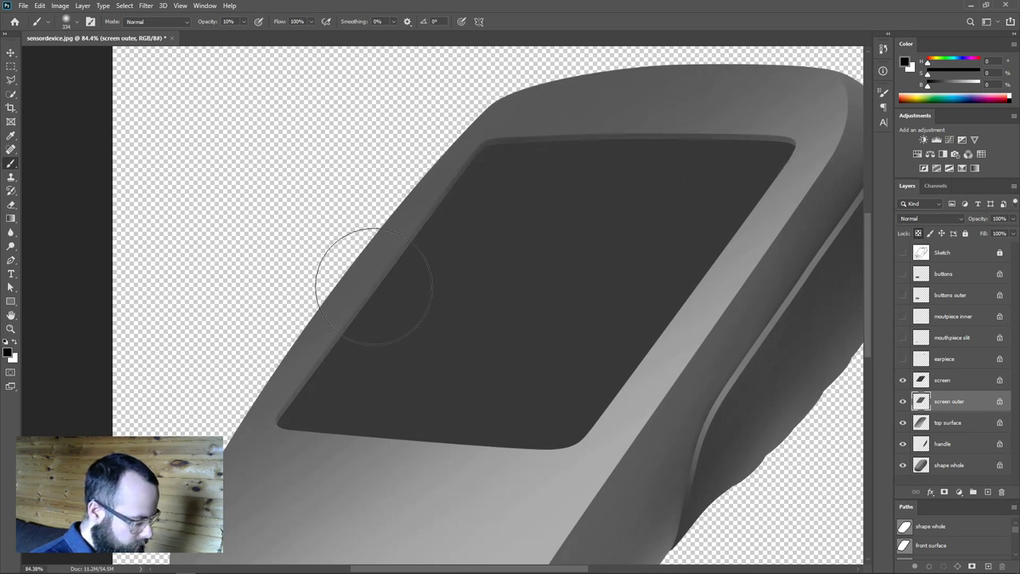
mouse_move(512, 91)
mouse_down()
mouse_move(774, 171)
mouse_move(785, 136)
mouse_up()
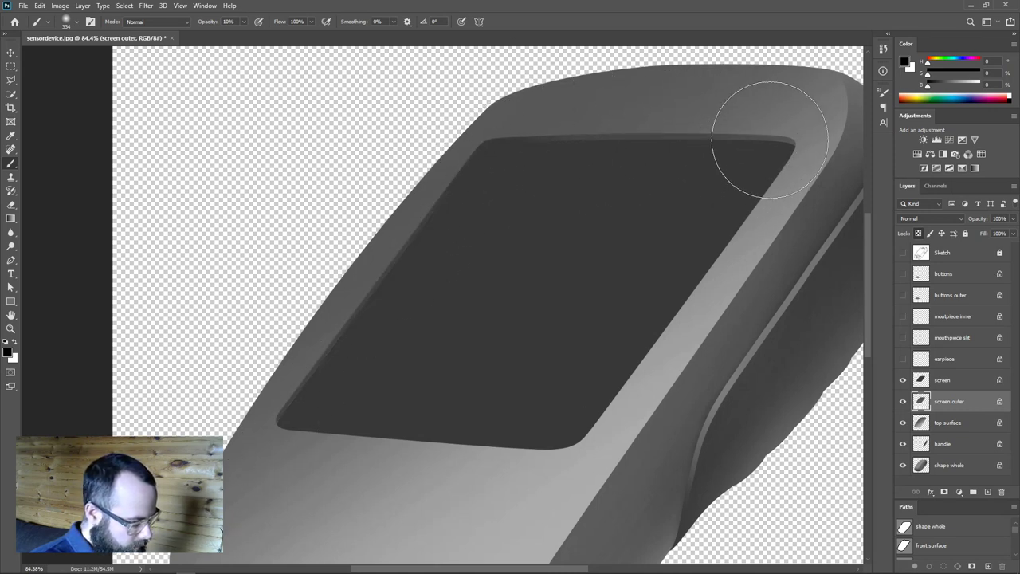
key(x)
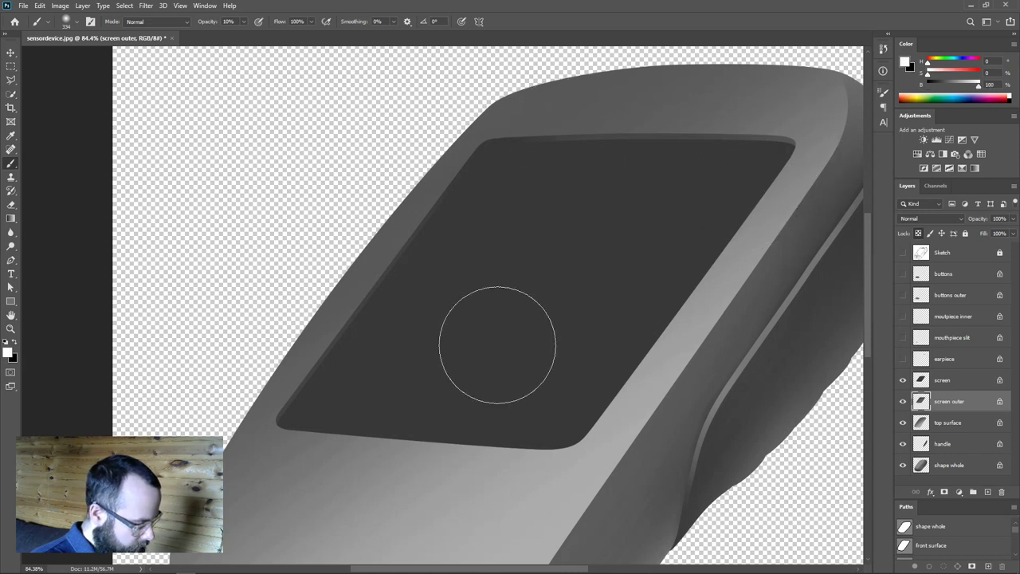
drag(776, 160, 722, 167)
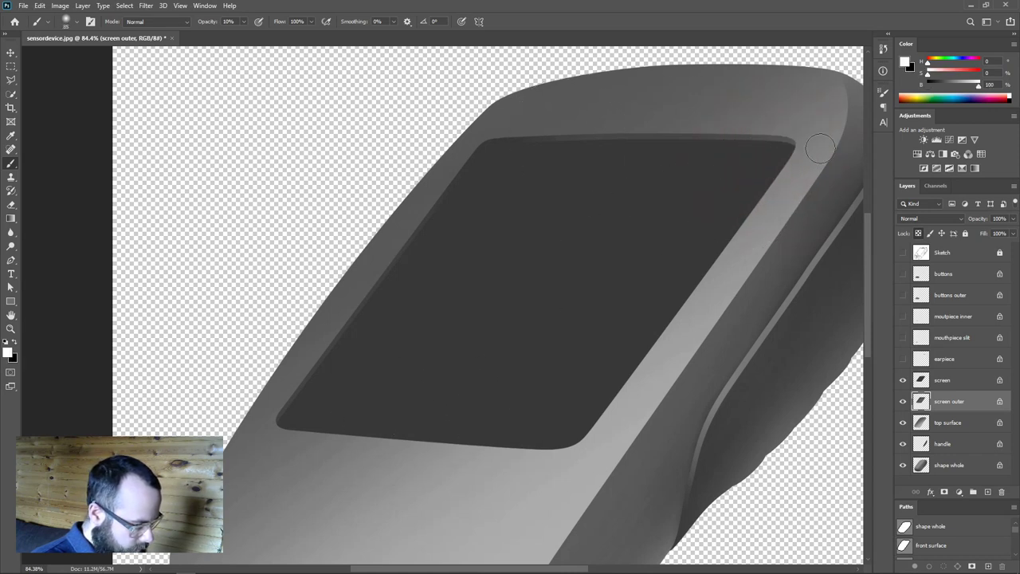
key(x)
key(x)
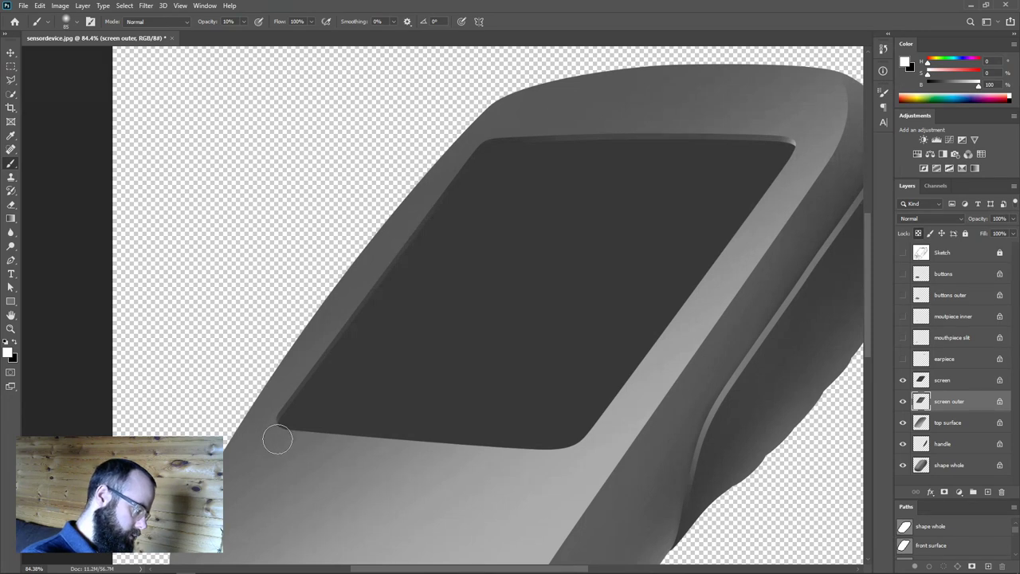
key(v)
key(ctrl)
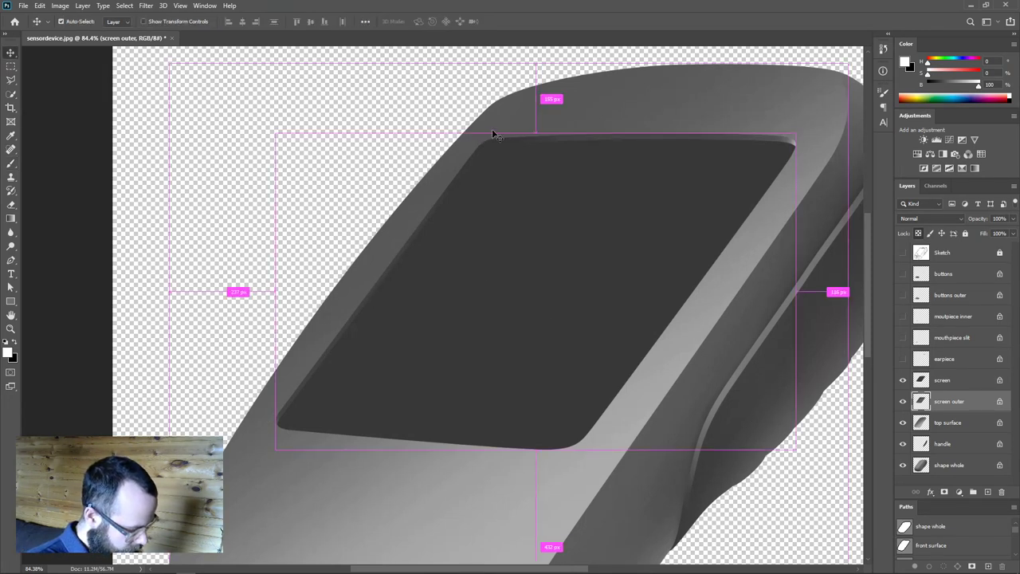
Softly darken the top of the screen layer with black at about 848 px brush size.
click(919, 387)
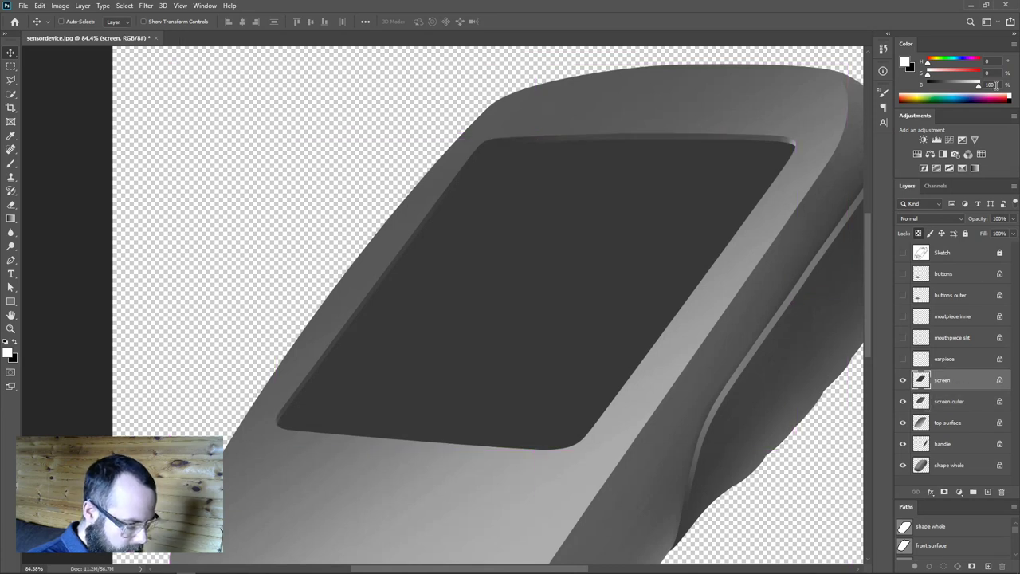
drag(976, 86, 929, 84)
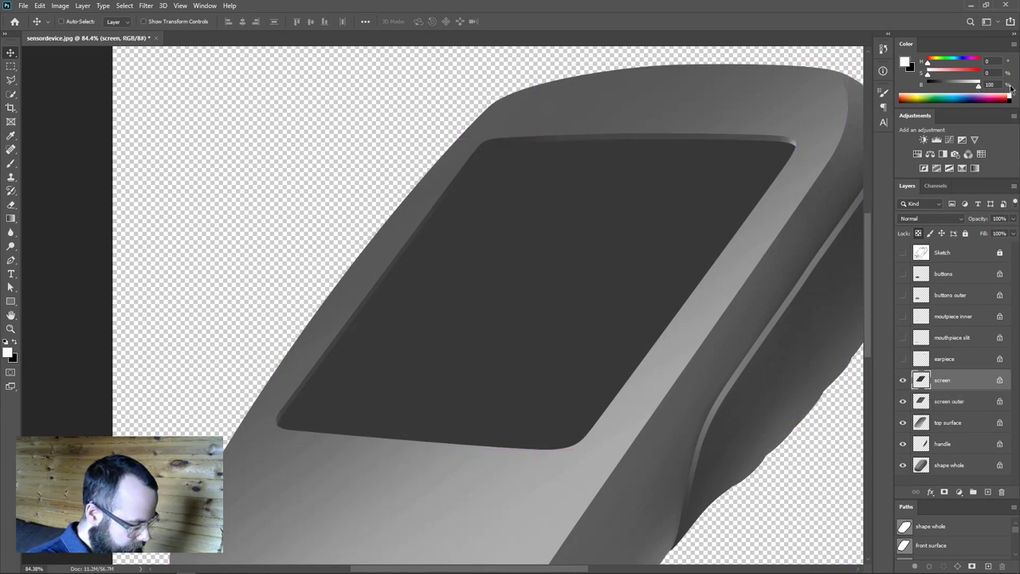
key(b)
mouse_move(487, 330)
mouse_down()
mouse_move(573, 341)
mouse_move(532, 256)
mouse_move(489, 257)
mouse_up()
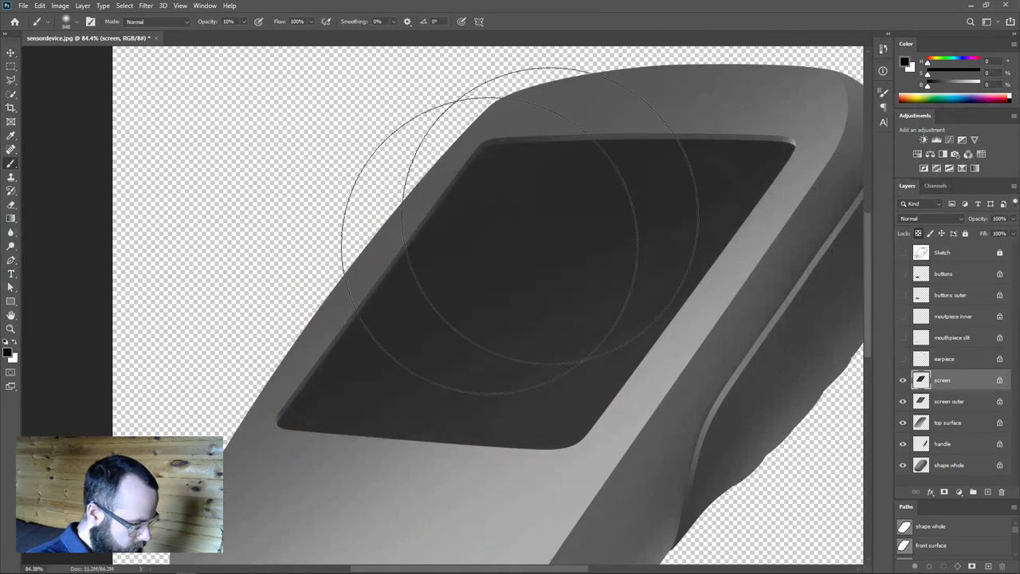
drag(765, 120, 638, 207)
scroll(574, 225, down, 5)
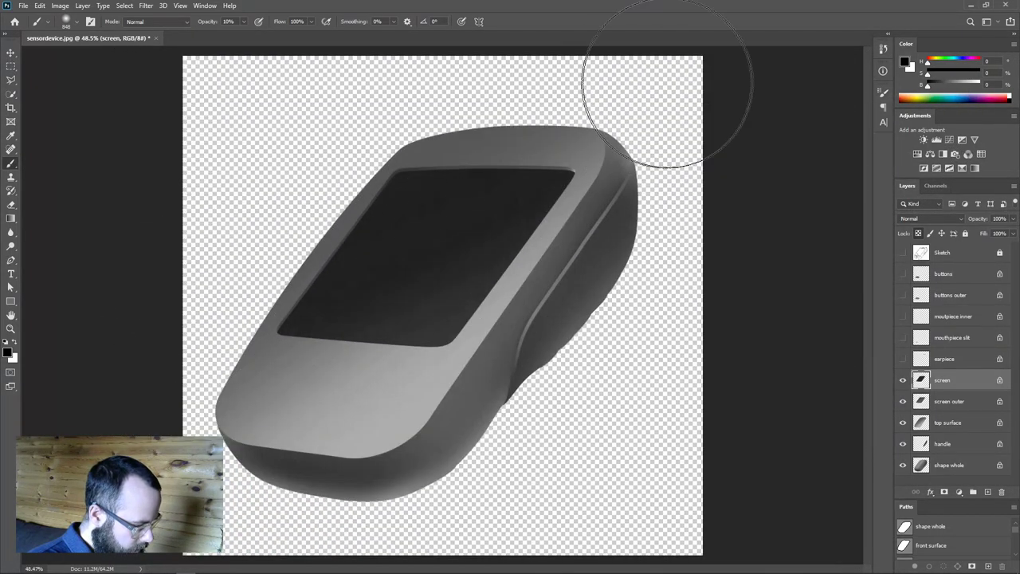
scroll(430, 255, up, 4)
Paint a white diagonal reflection over the screen's lower-right half inside a Polygonal Lasso selection, then deselect.
click(11, 80)
click(161, 384)
click(696, 91)
click(744, 278)
key(Escape)
double_click(329, 541)
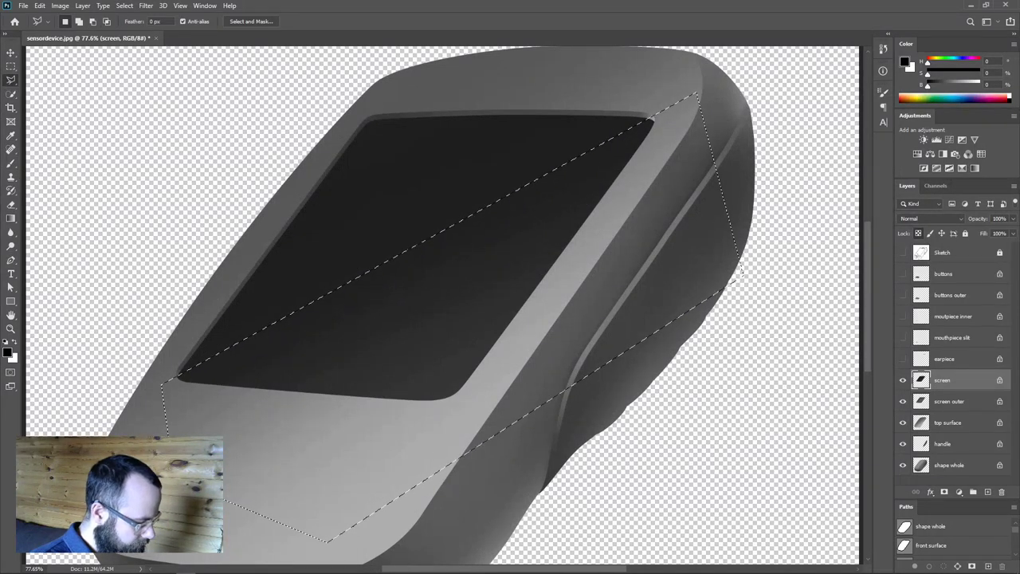
key(b)
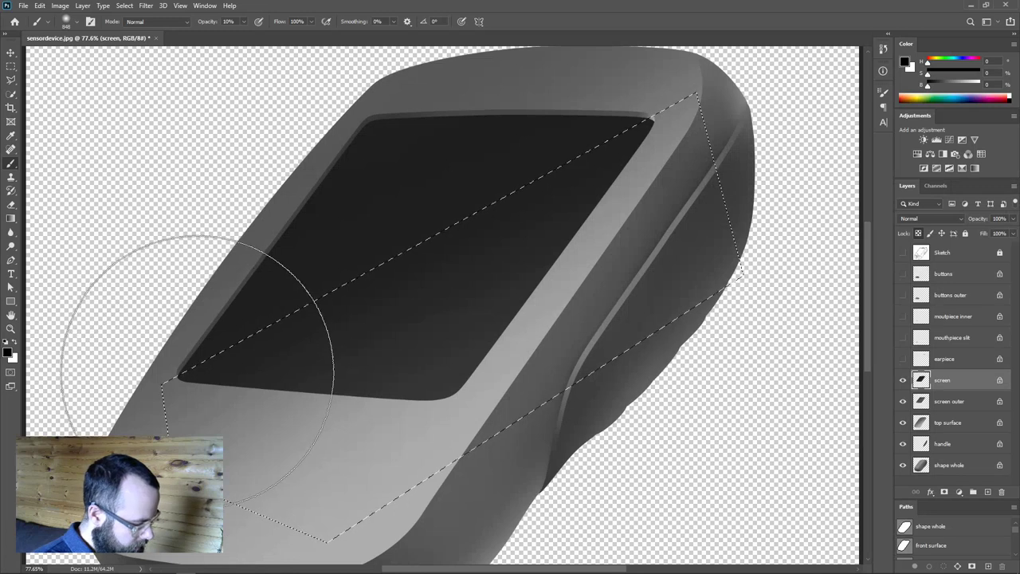
key(x)
drag(114, 364, 682, 114)
key(ctrl+d)
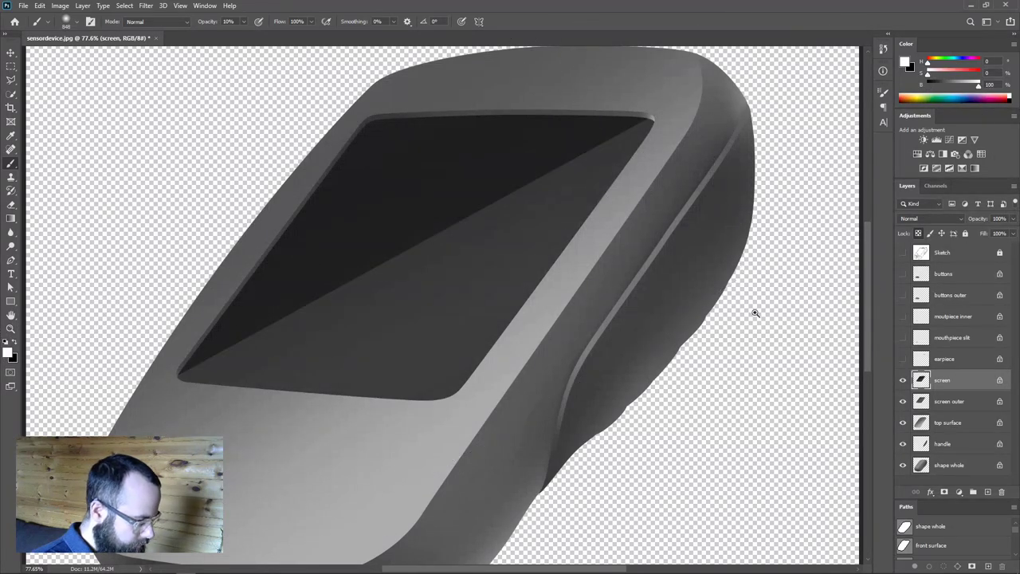
drag(755, 313, 730, 317)
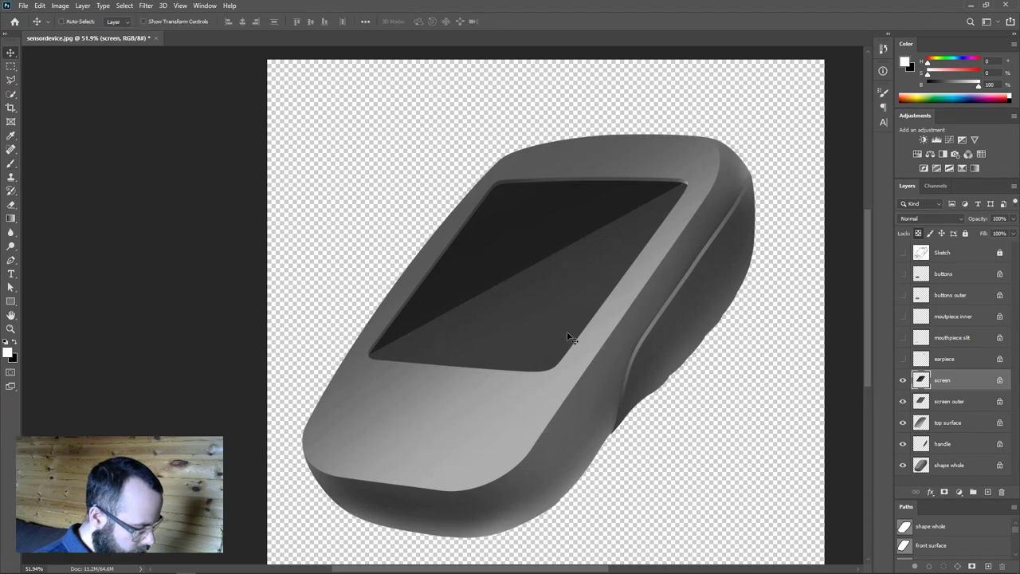
Duplicate the screen outer layer.
drag(558, 318, 582, 318)
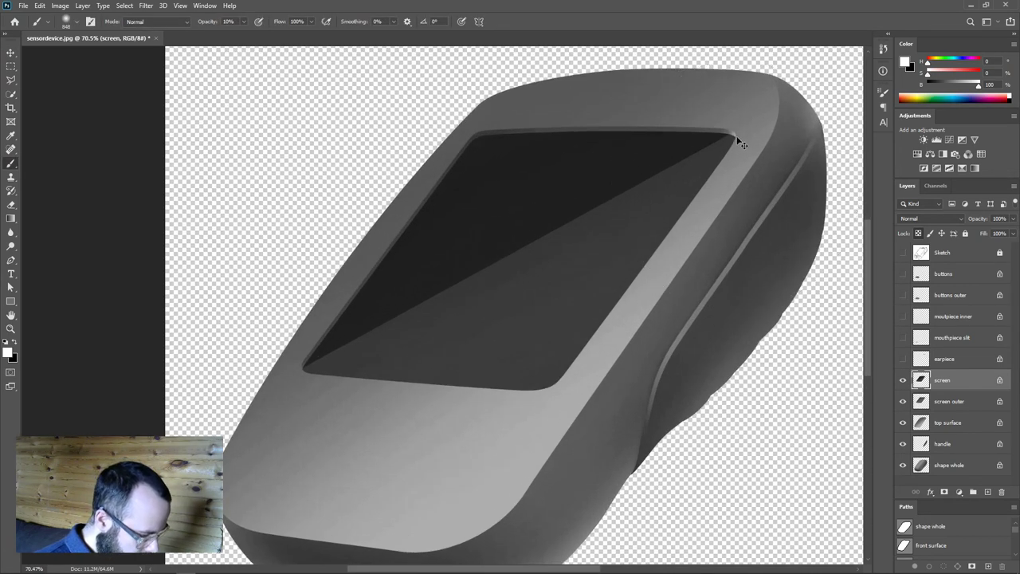
key(v)
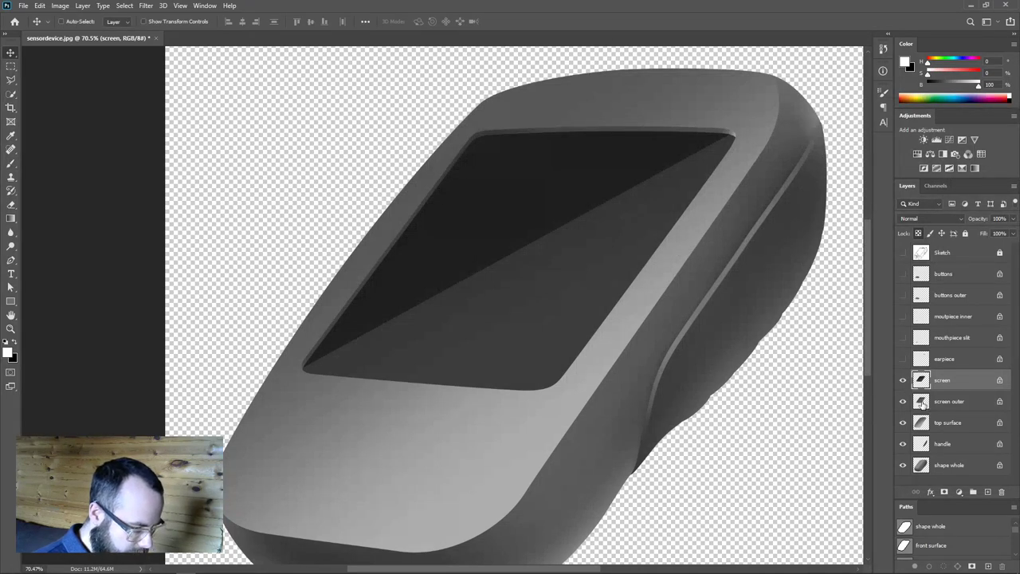
drag(406, 454, 405, 434)
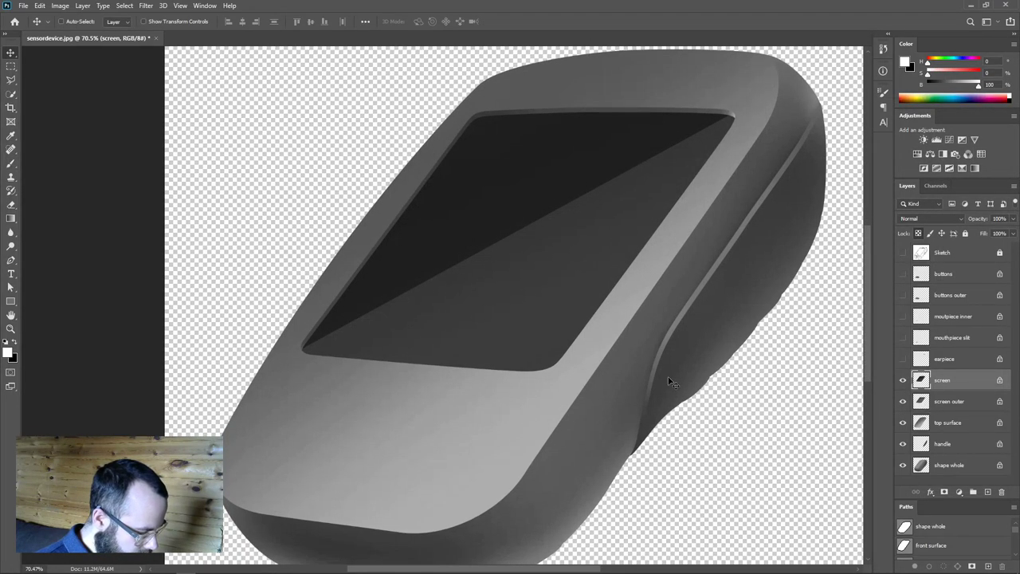
click(925, 402)
drag(920, 401, 987, 491)
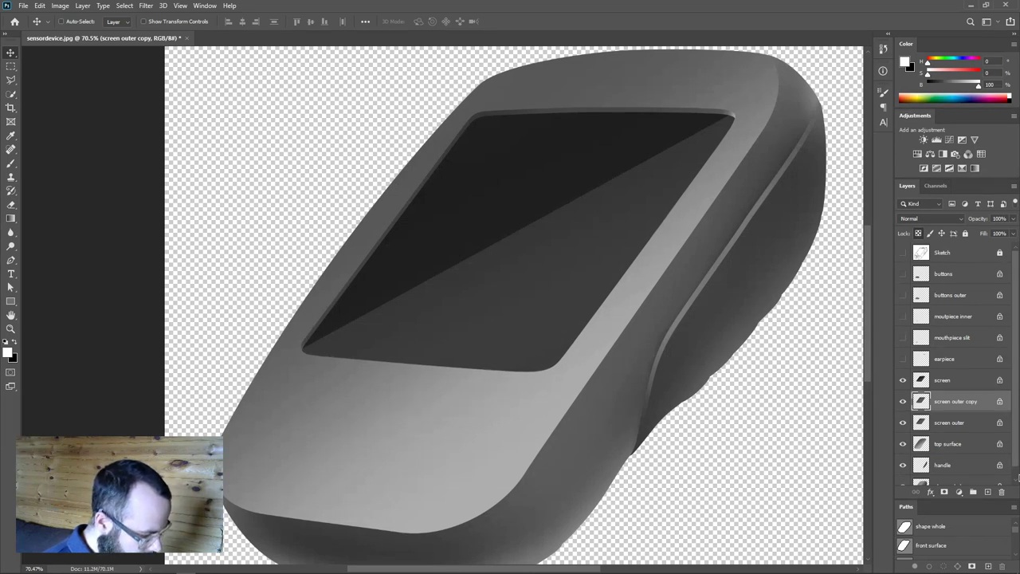
Move the copy below screen outer and rename it 'screen outer highlight'.
drag(556, 399, 581, 386)
drag(723, 343, 762, 453)
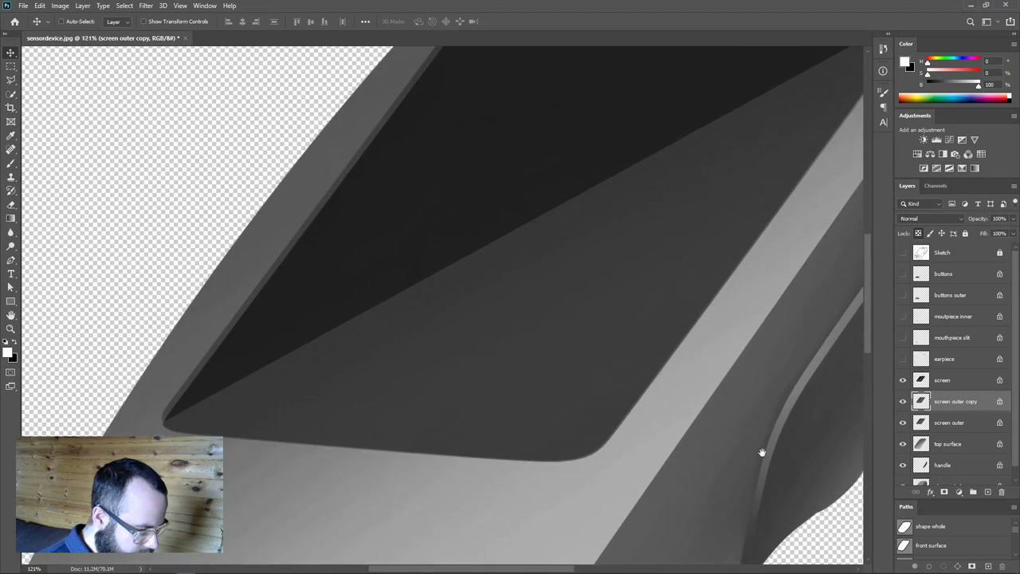
drag(660, 335, 632, 344)
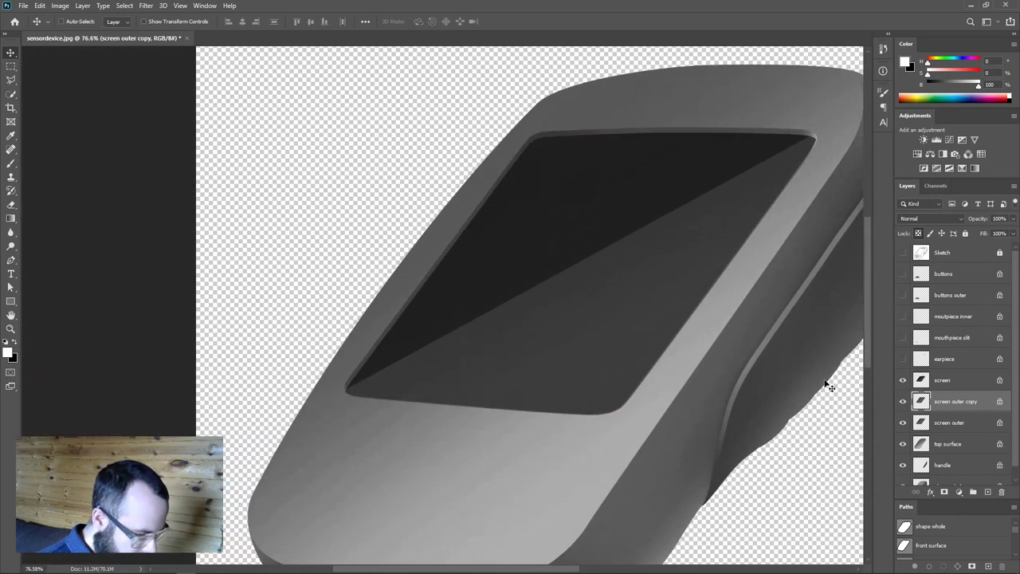
drag(926, 406, 926, 426)
double_click(960, 422)
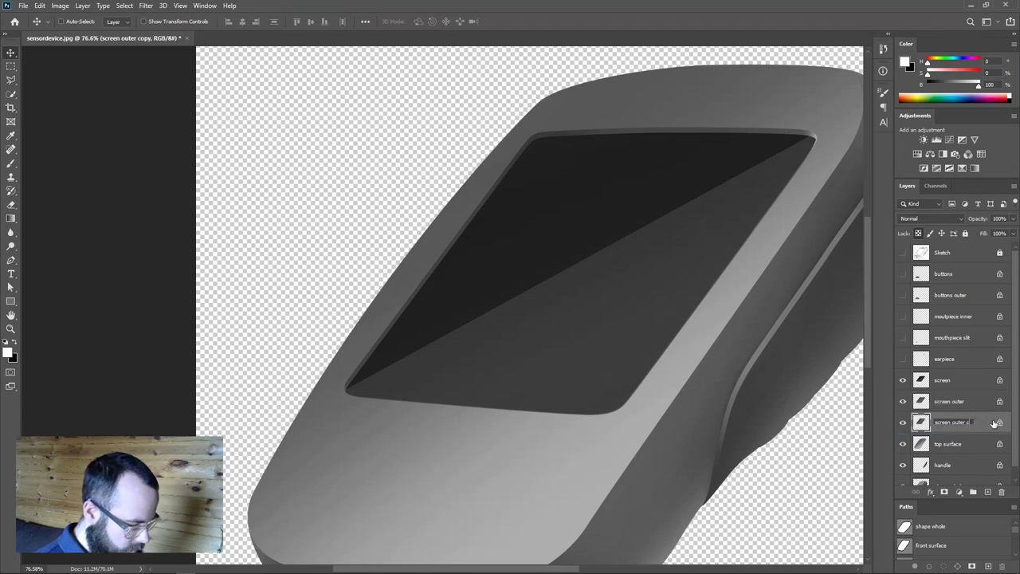
text(screen outer highlight)
key(Return)
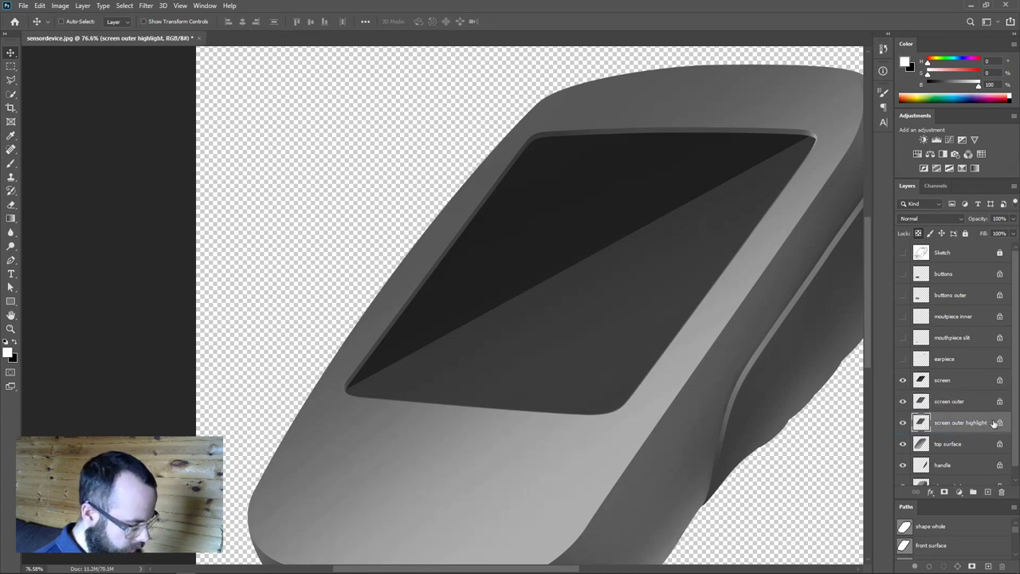
key(b)
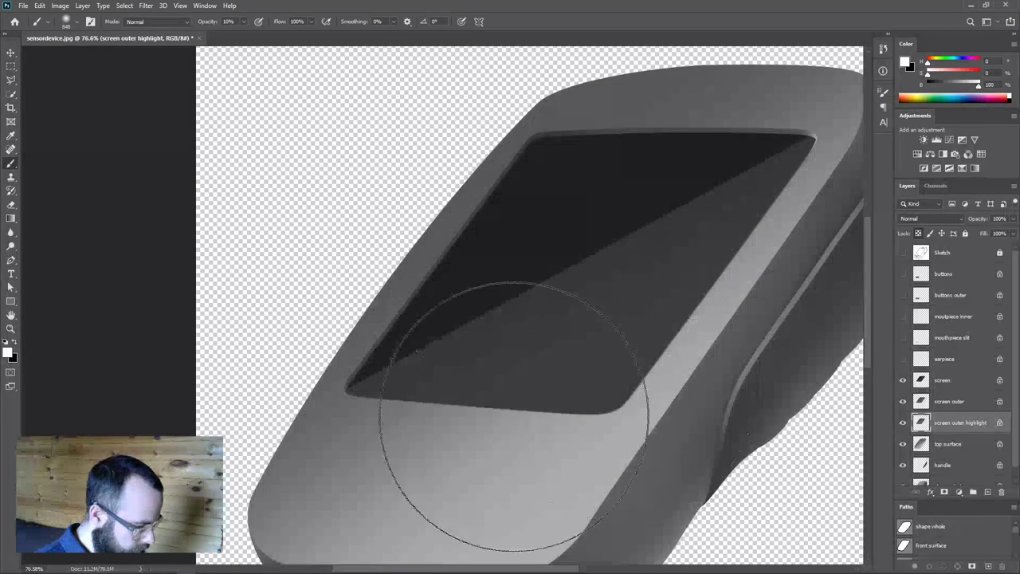
Set the brush to about 501 px at 40% opacity, then turn on the earpiece layer.
drag(705, 302, 605, 315)
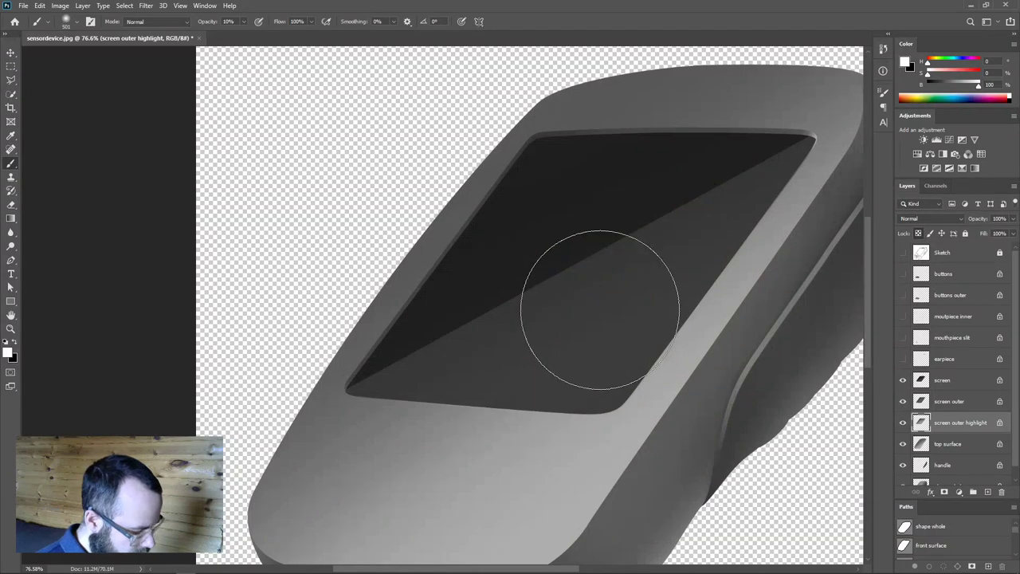
key(4)
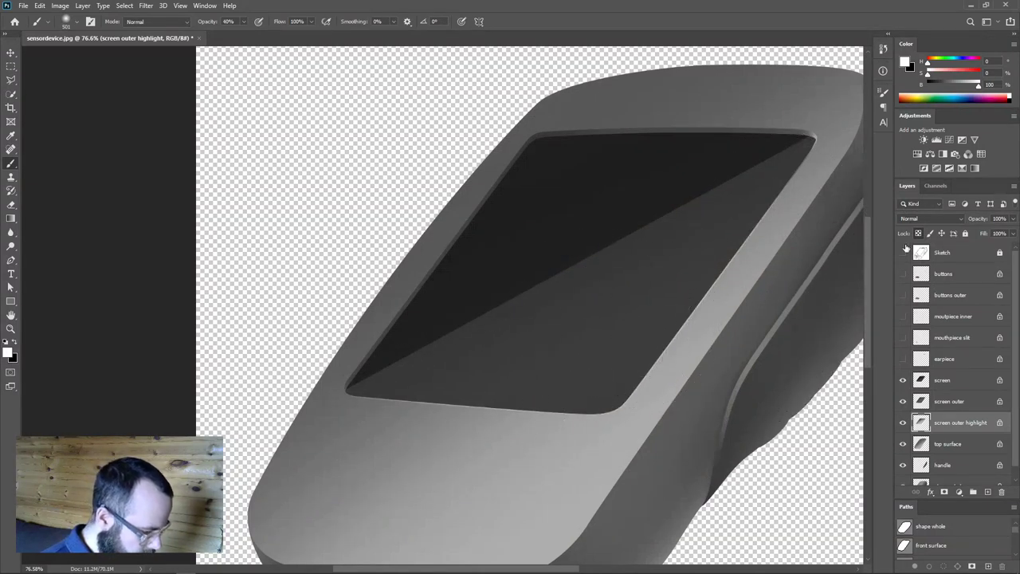
key(v)
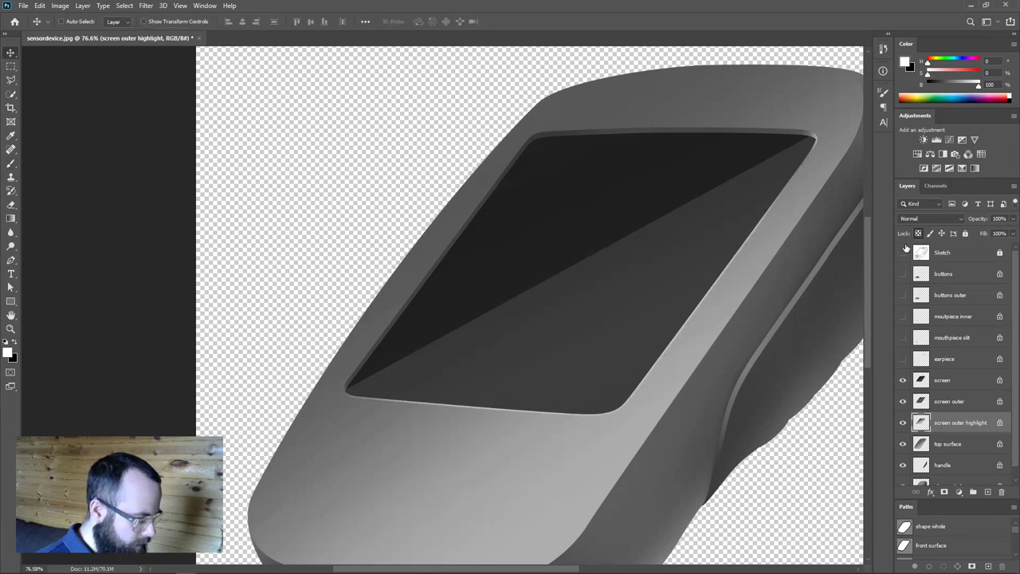
scroll(737, 292, down, 2)
key(ctrl)
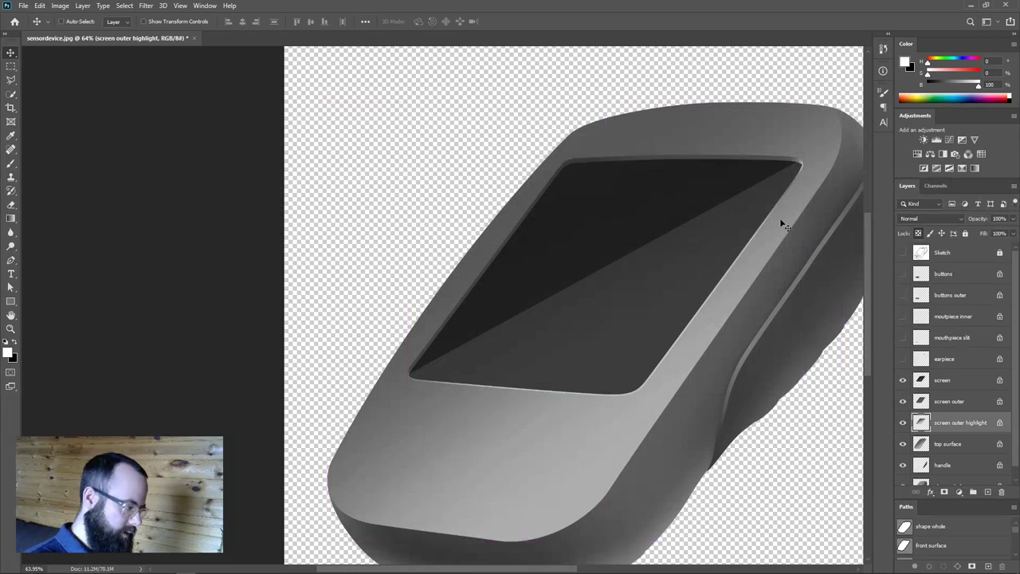
scroll(603, 264, down, 2)
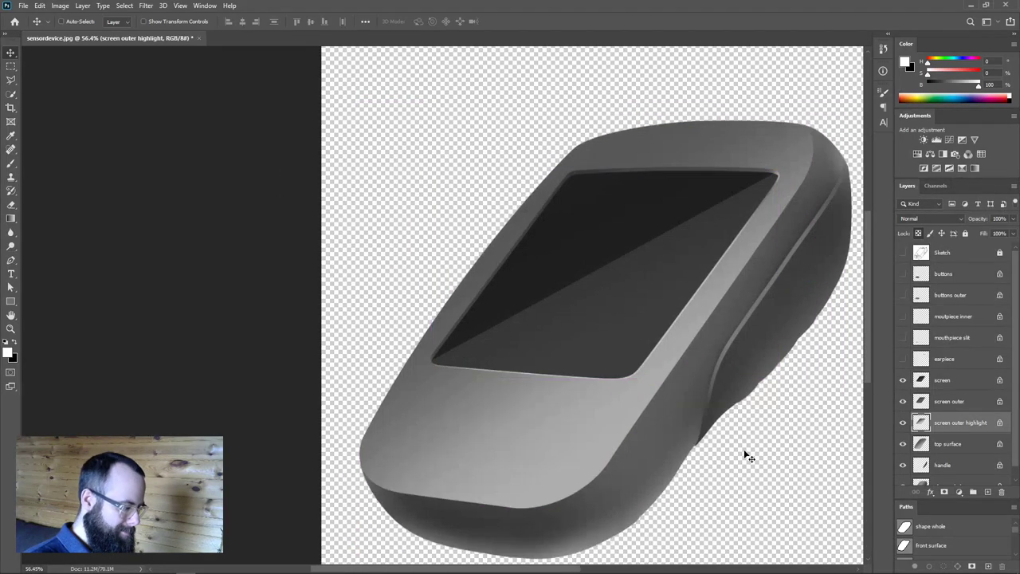
scroll(741, 451, down, 2)
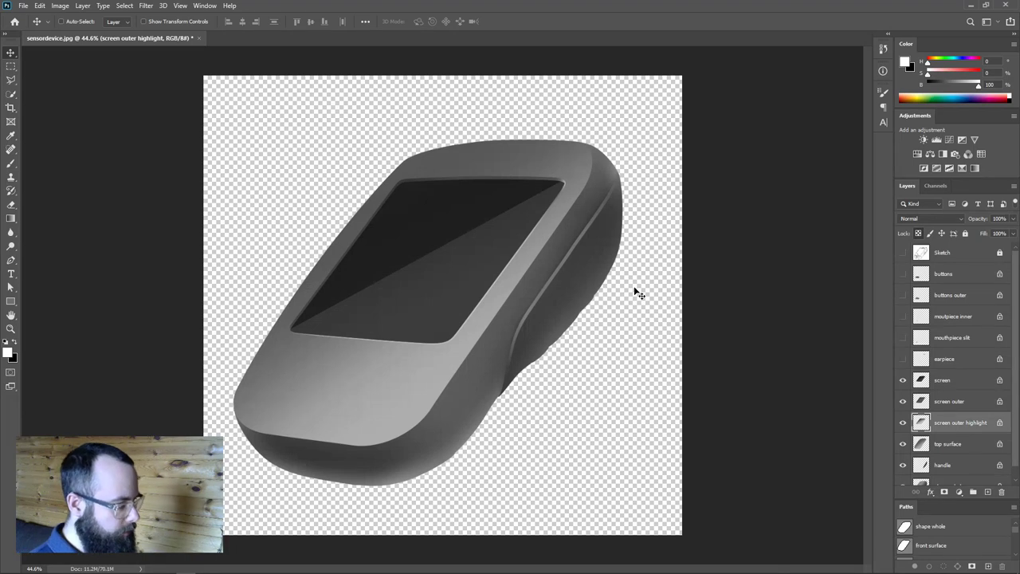
click(903, 360)
scroll(556, 160, up, 5)
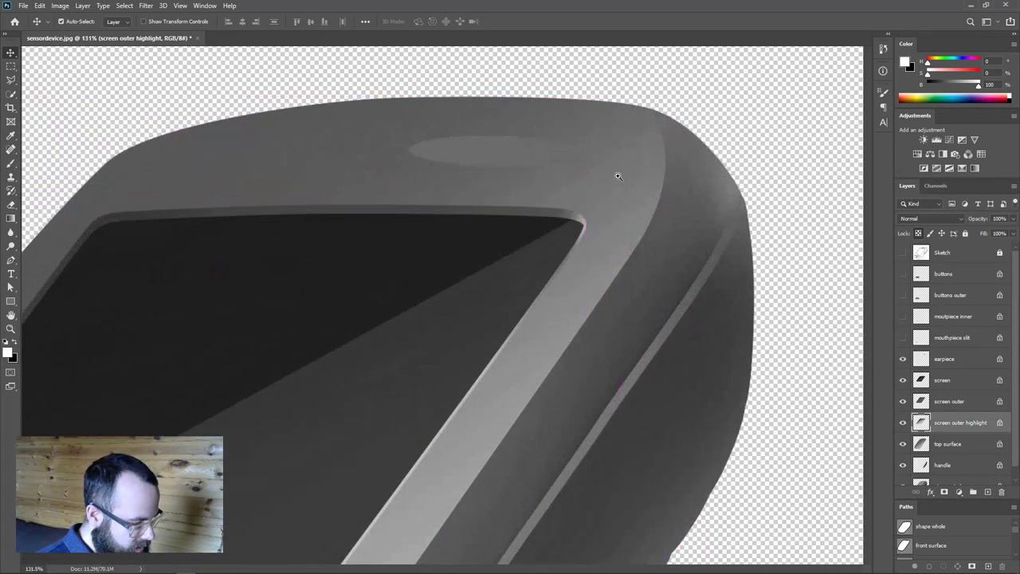
Select the earpiece layer and darken the oval and its top edge with soft black.
click(917, 363)
key(b)
drag(502, 178, 356, 185)
key(x)
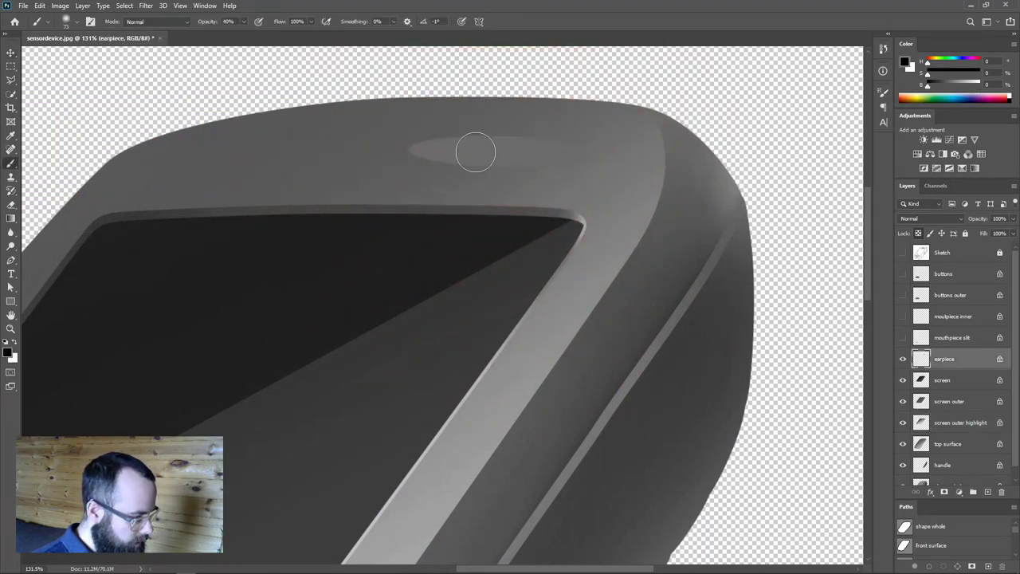
drag(422, 125, 435, 126)
drag(382, 147, 558, 145)
mouse_move(582, 112)
mouse_down()
mouse_move(430, 109)
mouse_move(391, 119)
mouse_up()
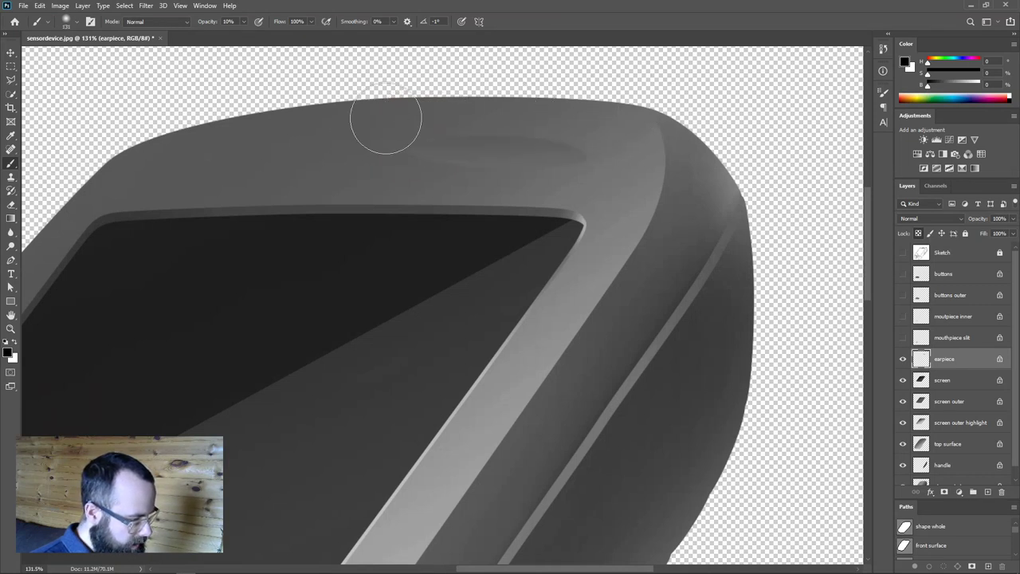
Brighten the earpiece's lower edge with white, switch back to black, and show the mouthpiece slit layer.
key(x)
drag(706, 183, 683, 170)
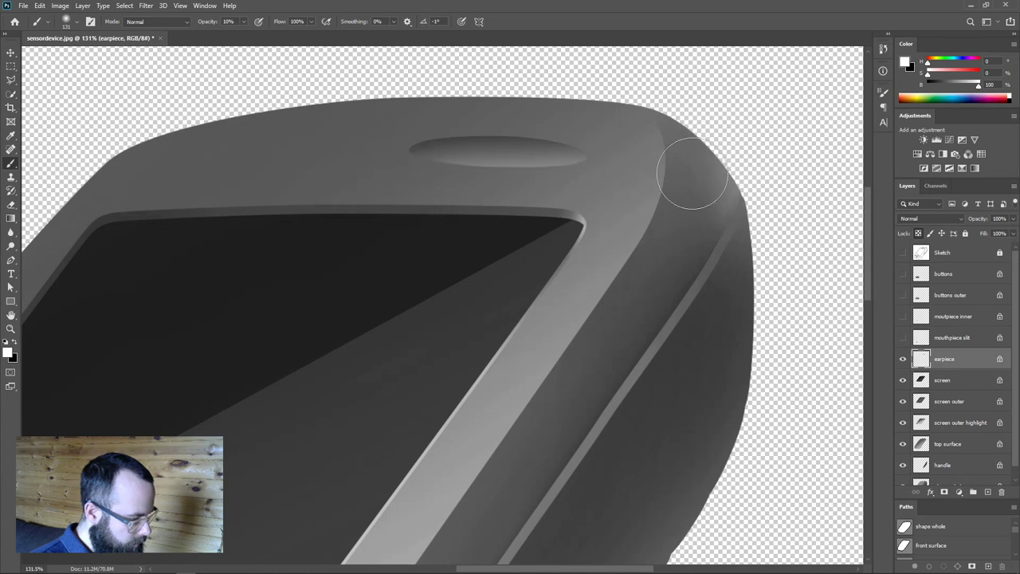
key(ctrl+0)
scroll(631, 263, up, 5)
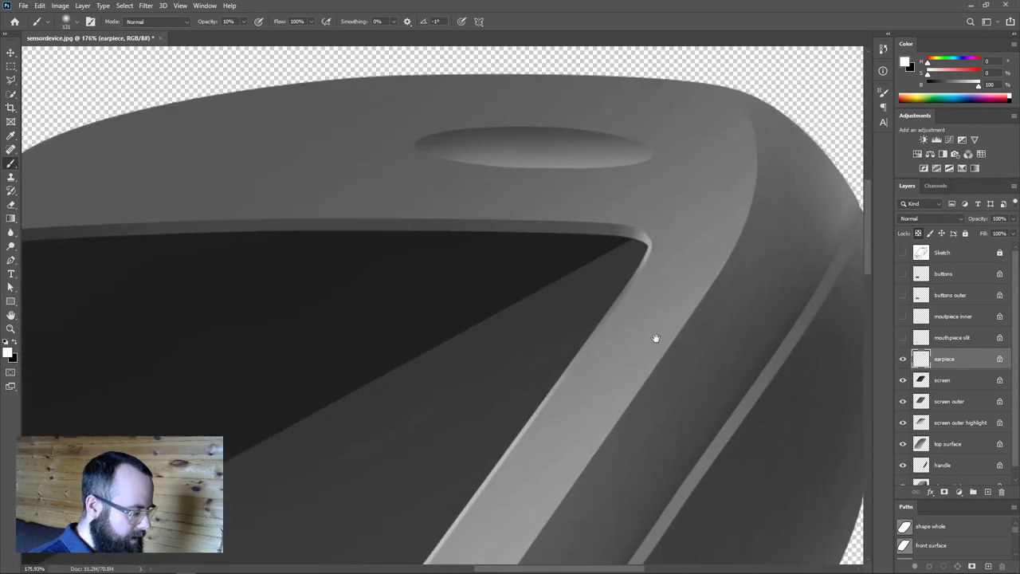
drag(655, 338, 599, 315)
scroll(715, 323, up, 2)
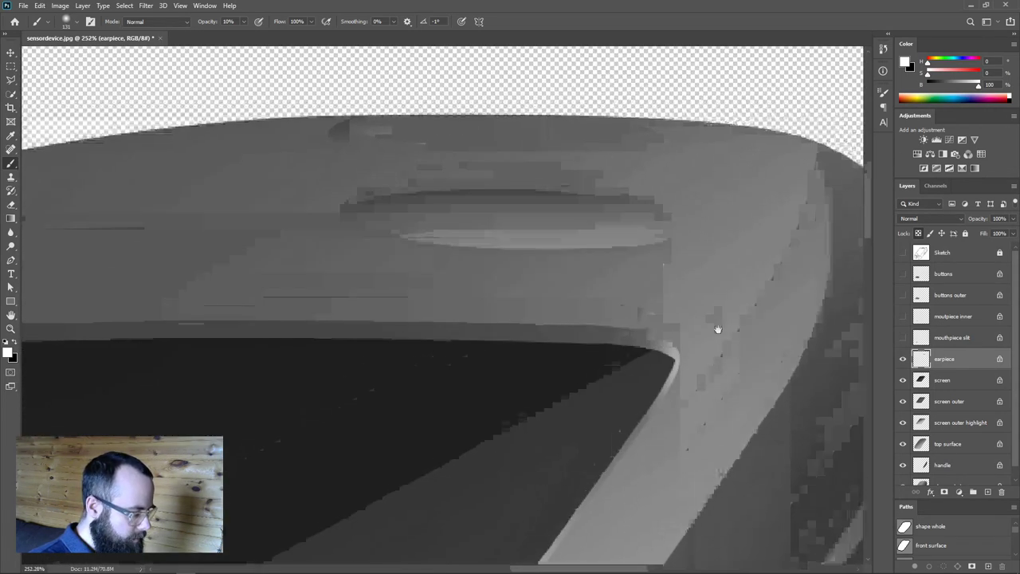
key(x)
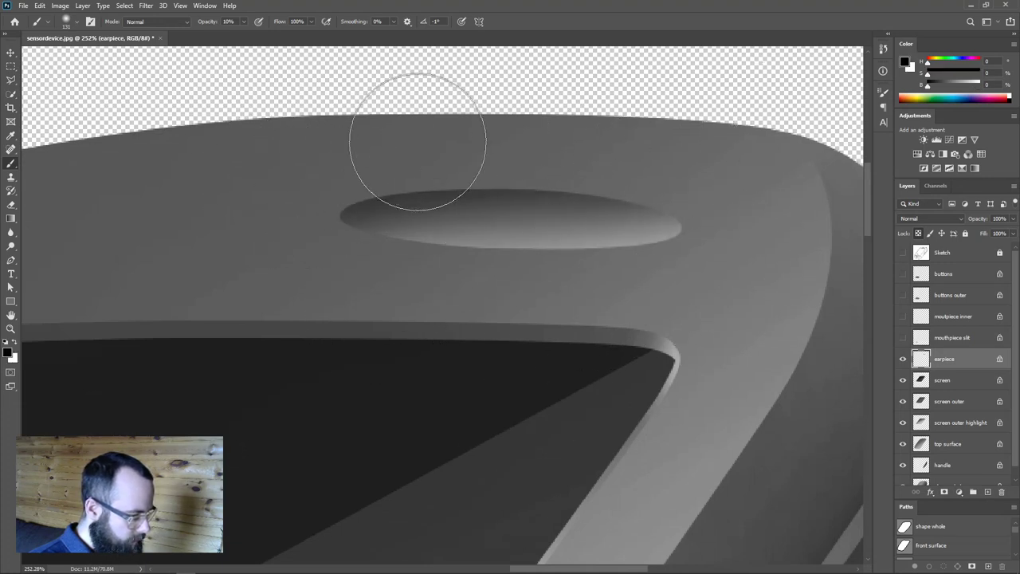
scroll(521, 289, down, 6)
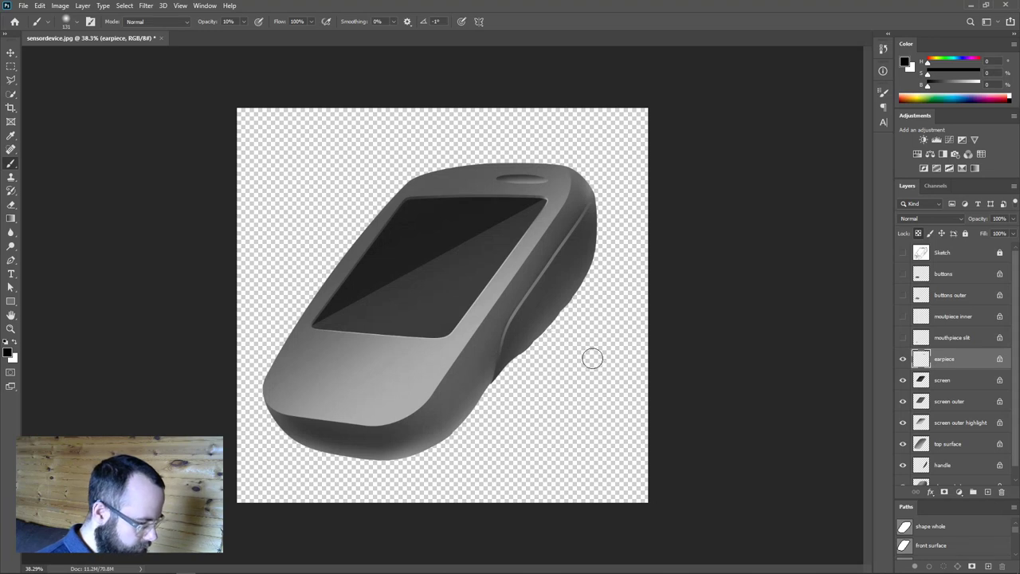
click(903, 337)
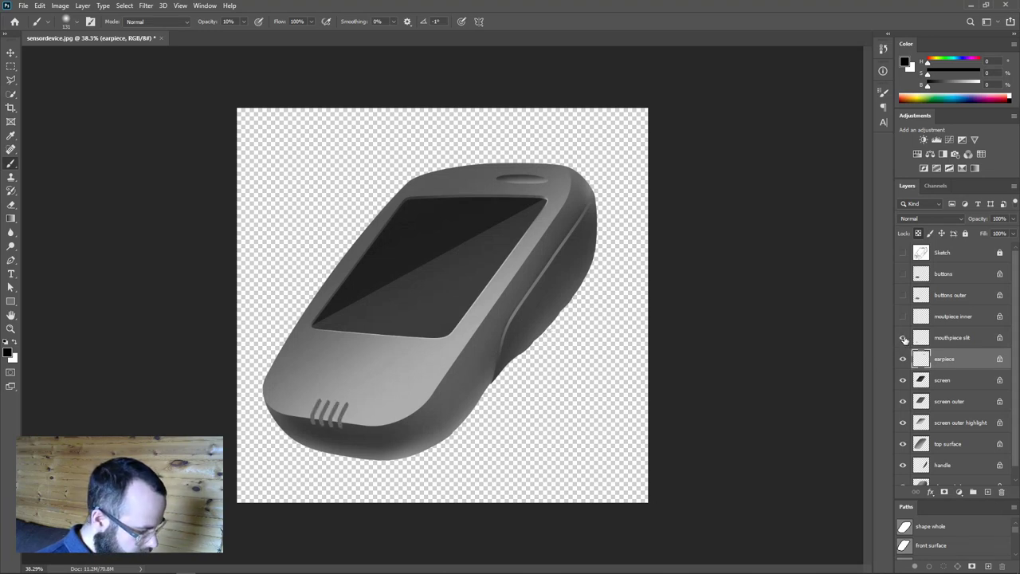
Zoom in close on the four mouthpiece slits near the device's lower front.
drag(304, 453, 367, 444)
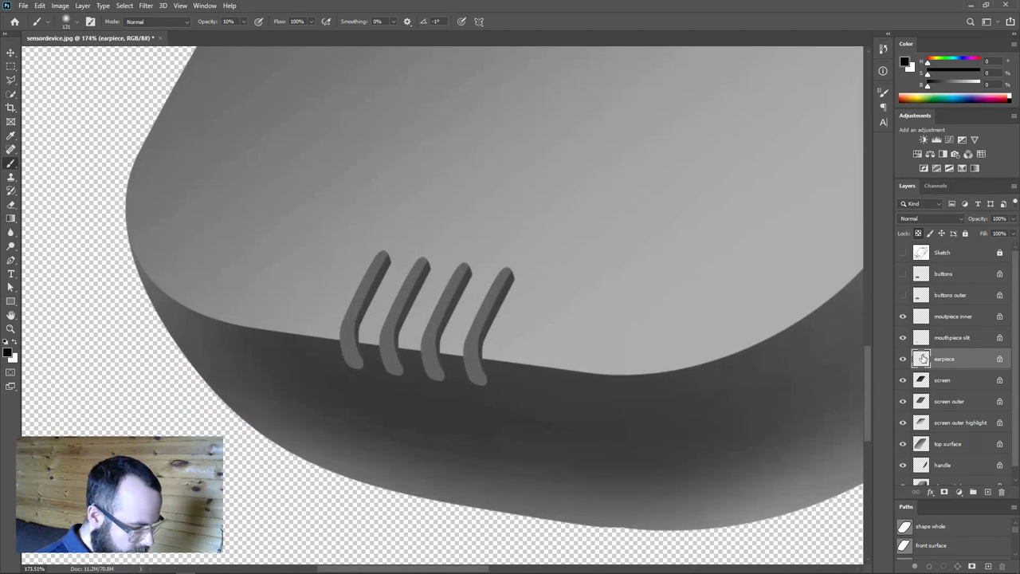
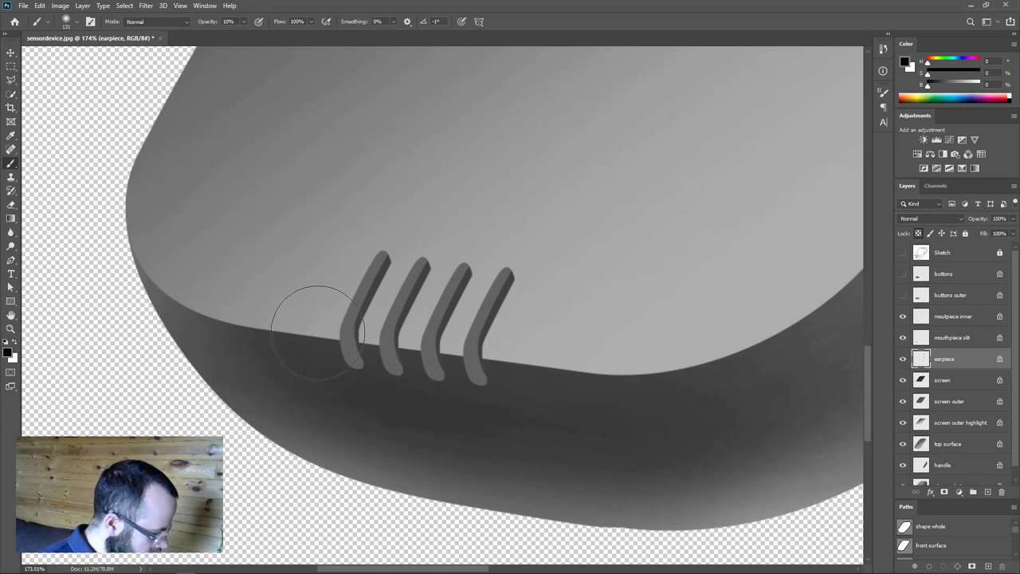
Enlarge the brush and darken the four slits on the mouthpiece slit layer.
drag(330, 255, 545, 327)
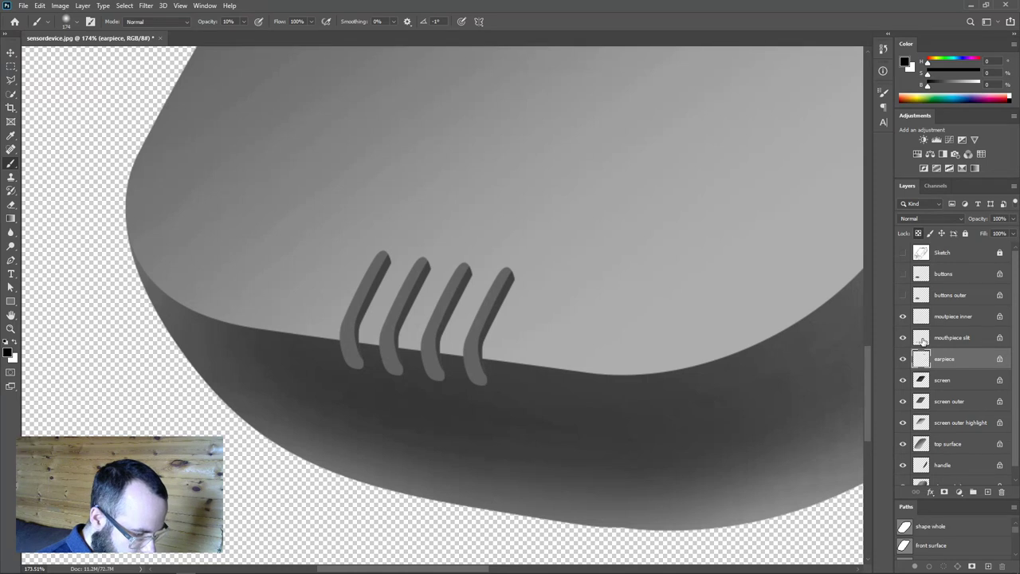
click(923, 339)
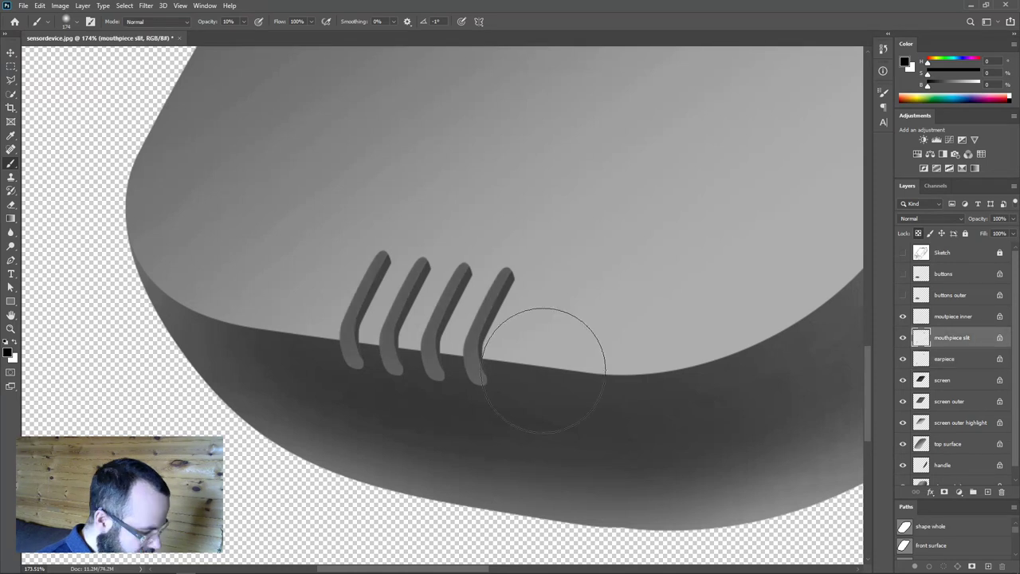
drag(544, 369, 368, 363)
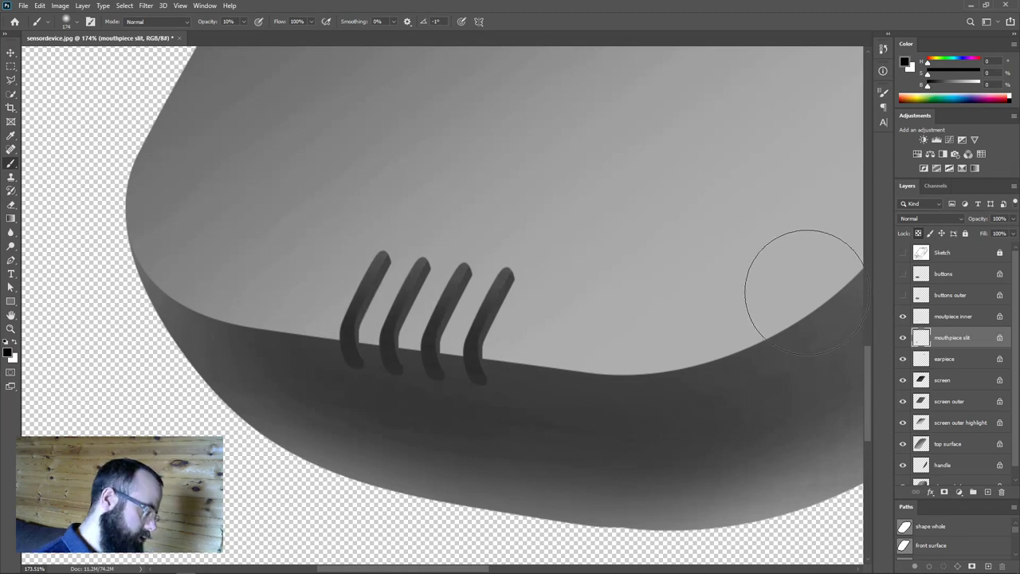
scroll(576, 298, down, 5)
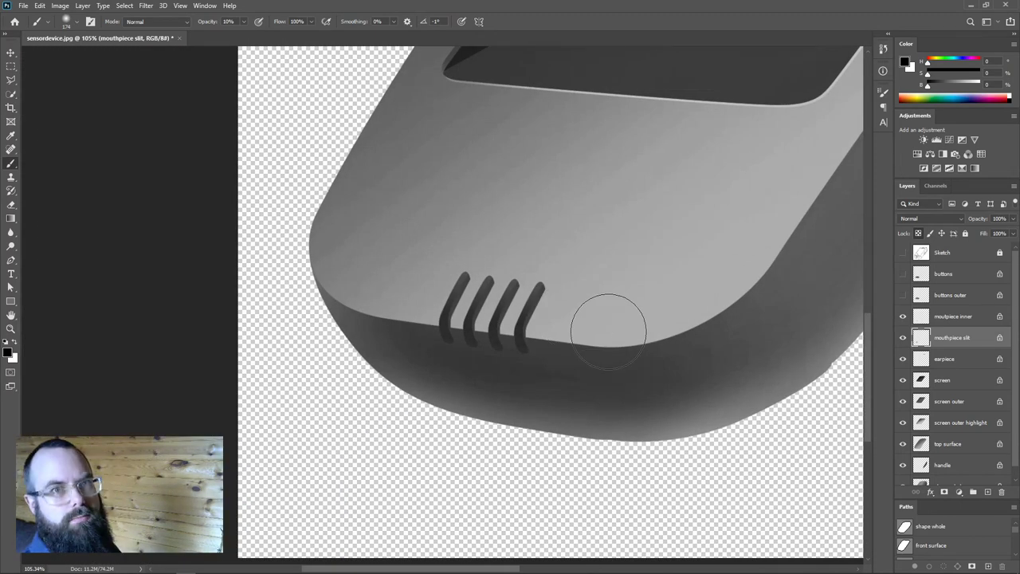
Duplicate the mouthpiece slit layer as 'mouthpiece slit highlight' and place it beneath the original.
click(921, 318)
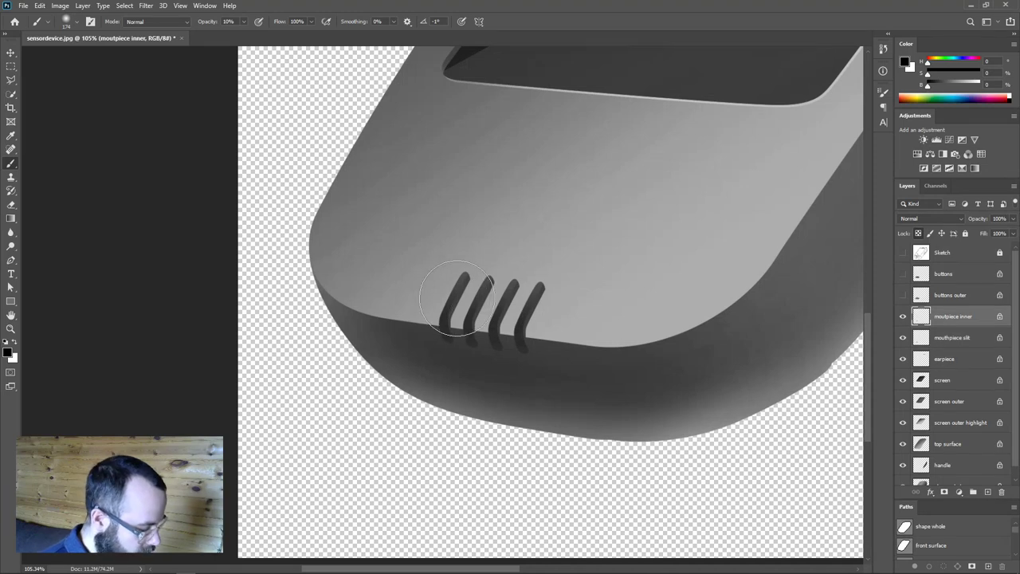
scroll(447, 321, up, 3)
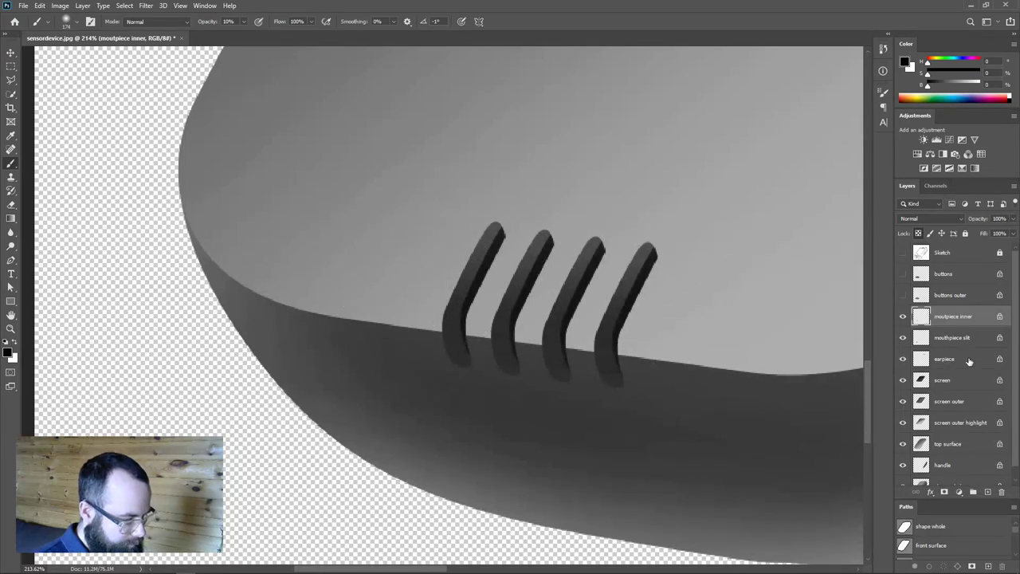
click(948, 338)
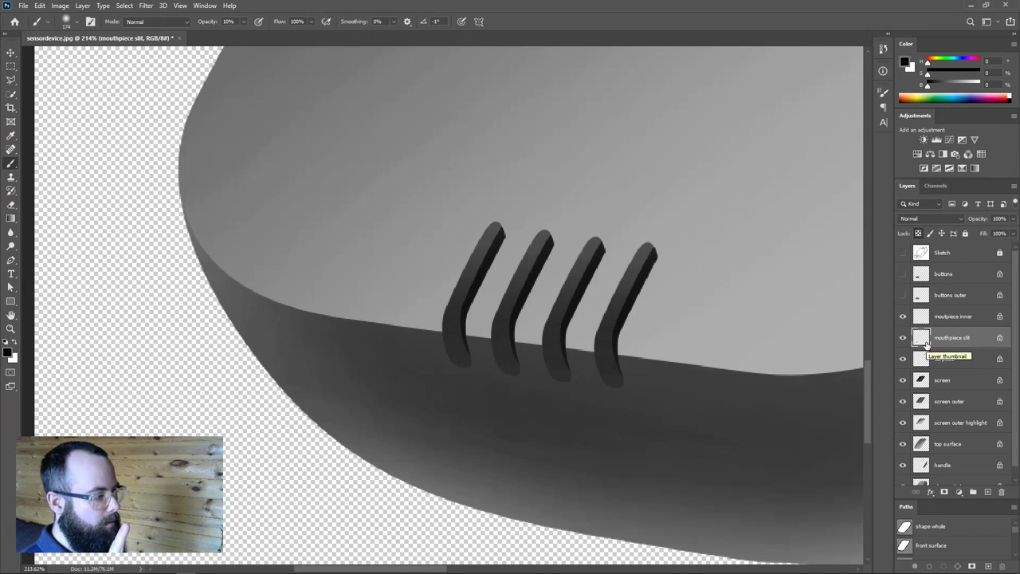
drag(925, 343, 988, 491)
drag(956, 344, 971, 366)
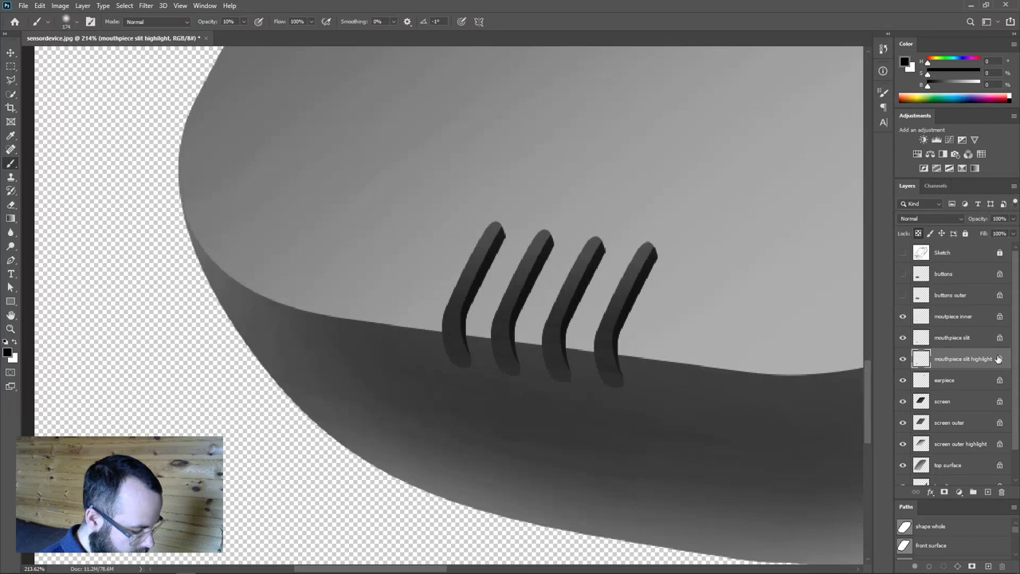
Nudge the highlight copy slightly right and make white the brush colour.
key(v)
key(Right)
key(Right)
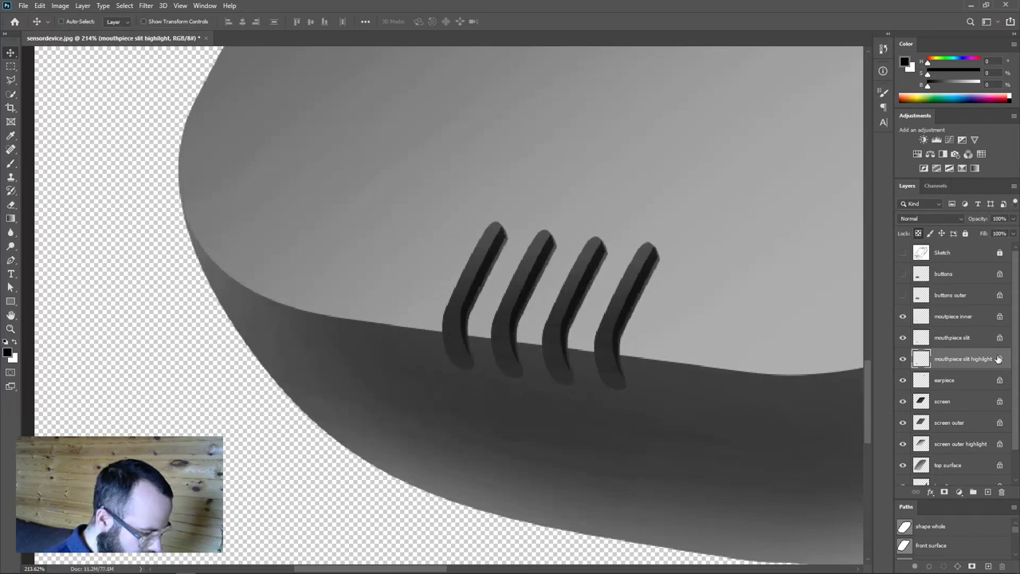
key(b)
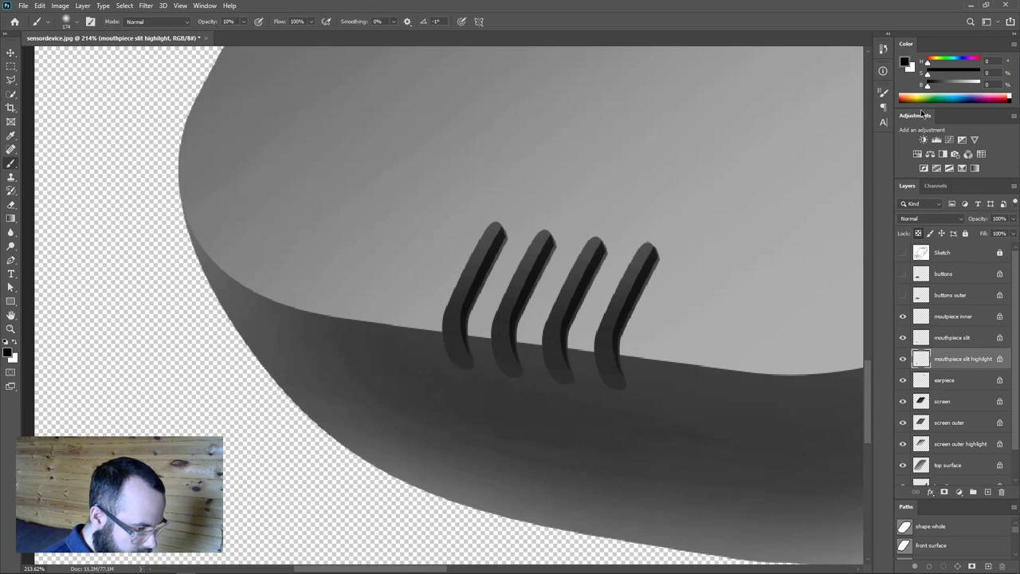
key(x)
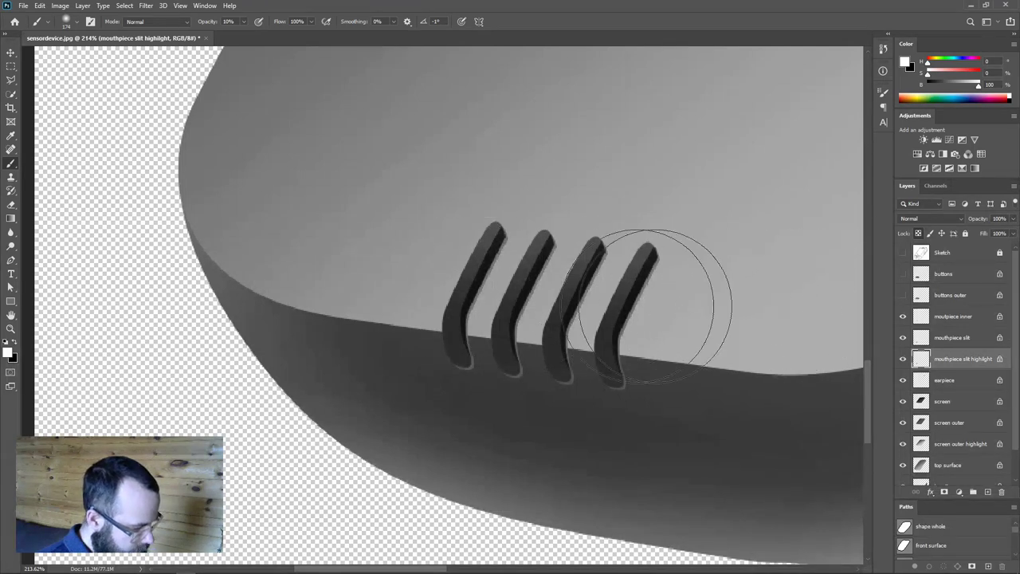
Shrink the brush to 41 px and zoom to check the light rims under the slits.
mouse_move(565, 228)
mouse_down()
mouse_move(589, 227)
mouse_move(517, 231)
mouse_up()
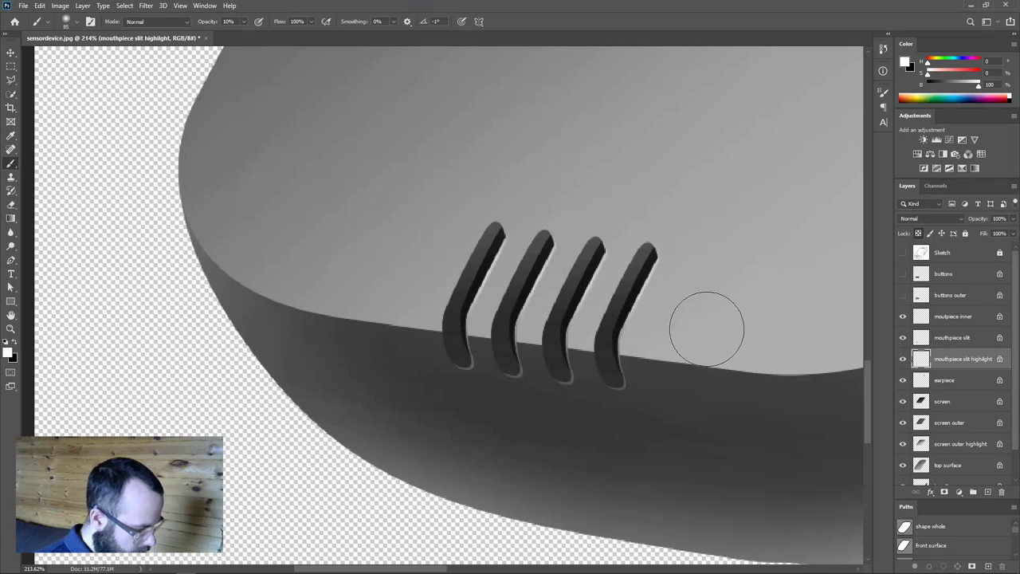
scroll(712, 371, down, 8)
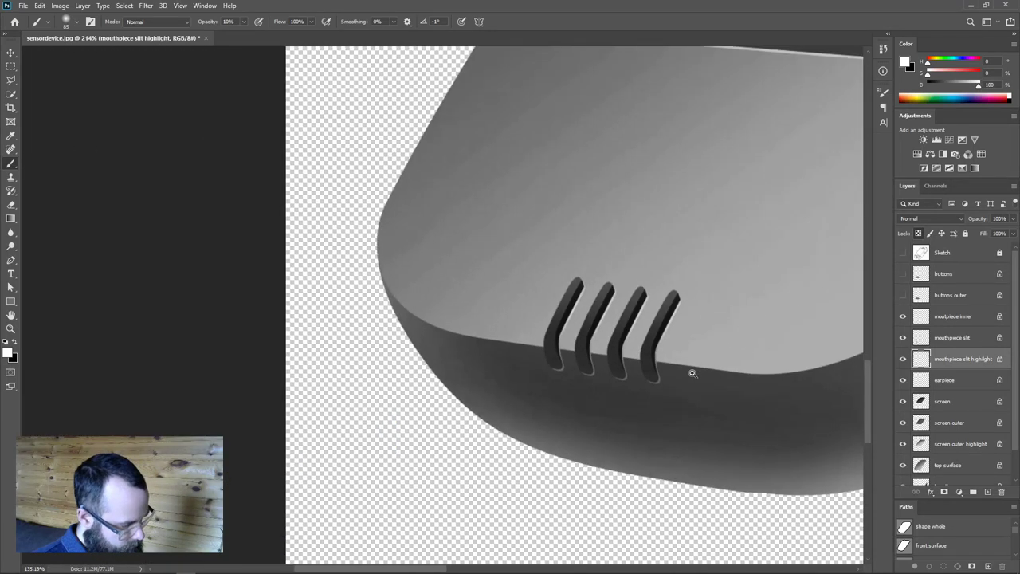
scroll(799, 417, down, 4)
scroll(683, 419, up, 2)
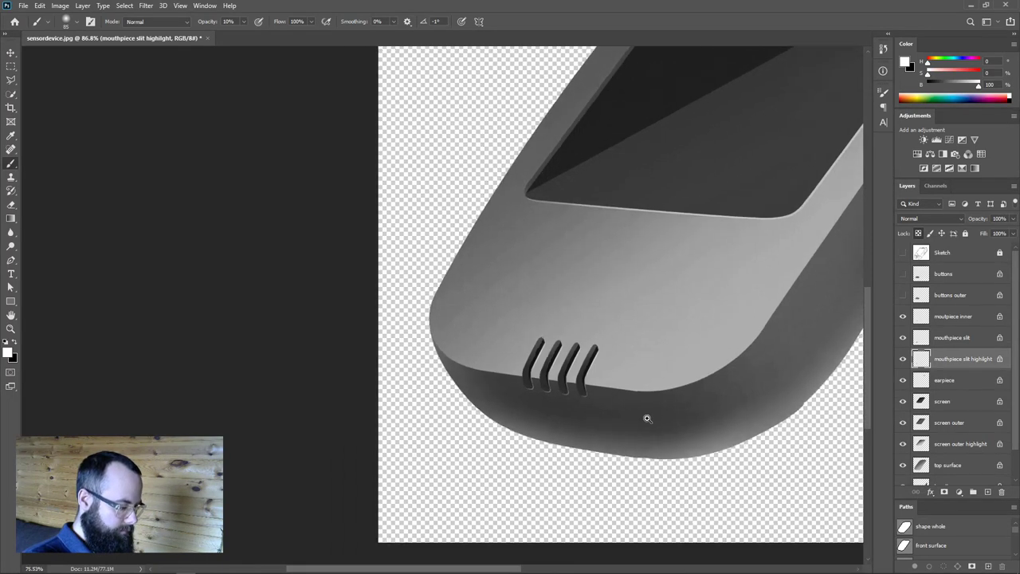
scroll(586, 397, up, 4)
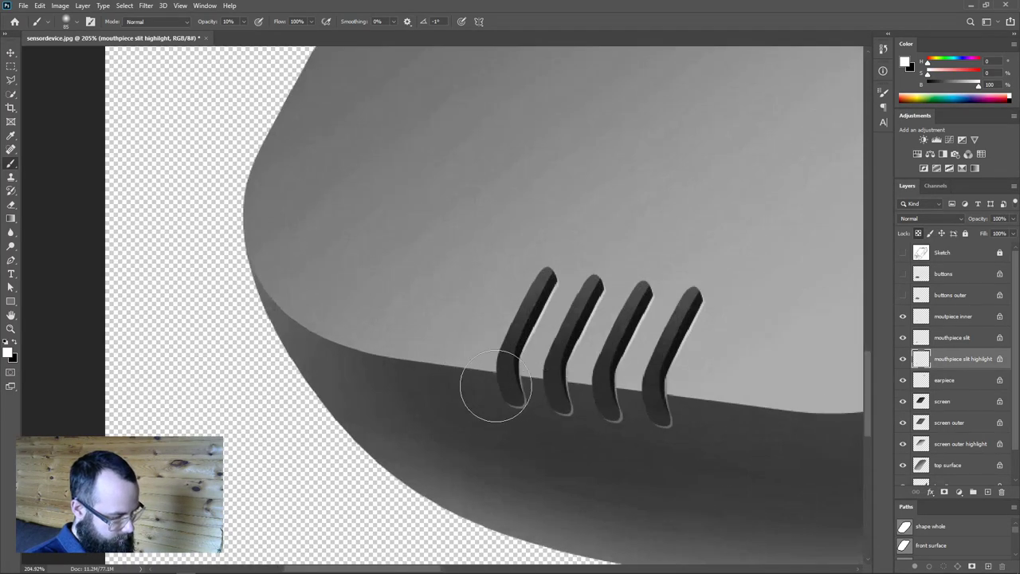
scroll(789, 438, down, 3)
scroll(757, 436, down, 1)
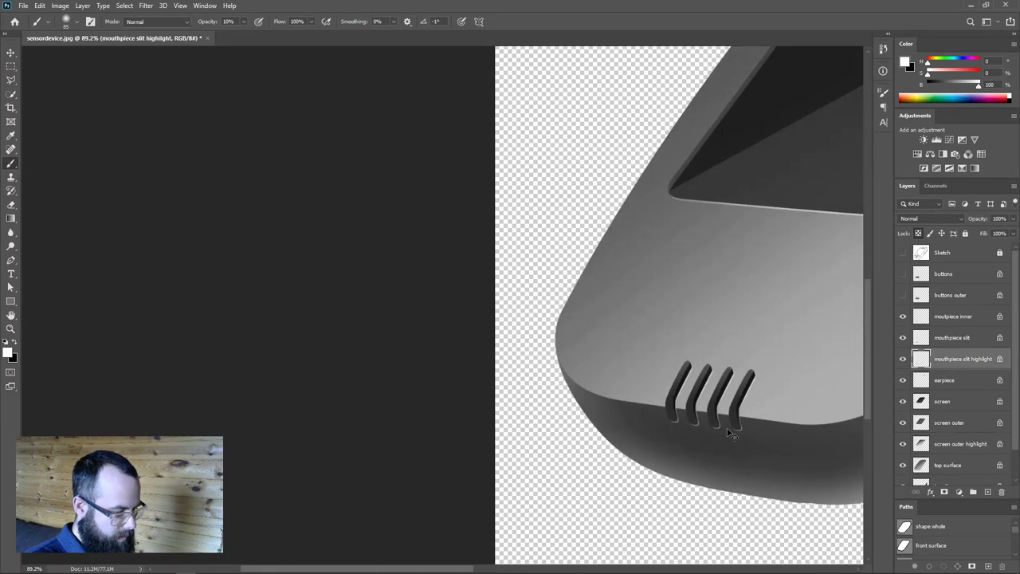
scroll(799, 430, down, 2)
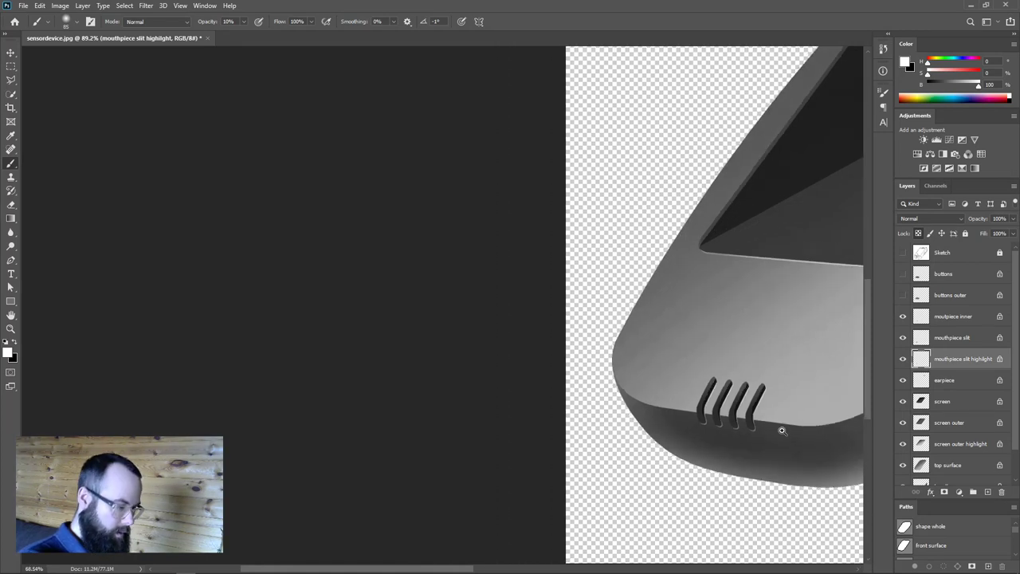
drag(781, 426, 467, 387)
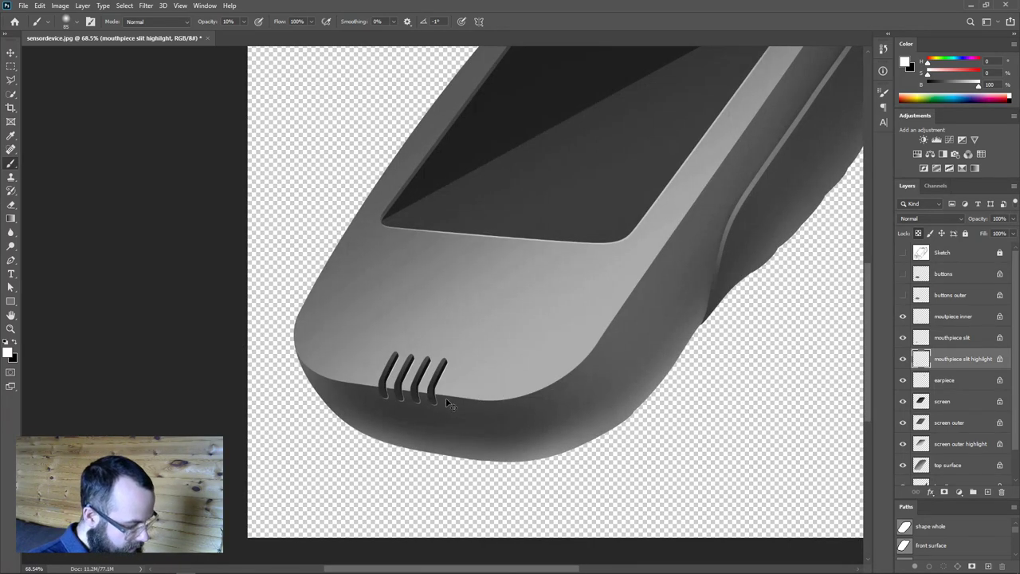
scroll(448, 405, up, 6)
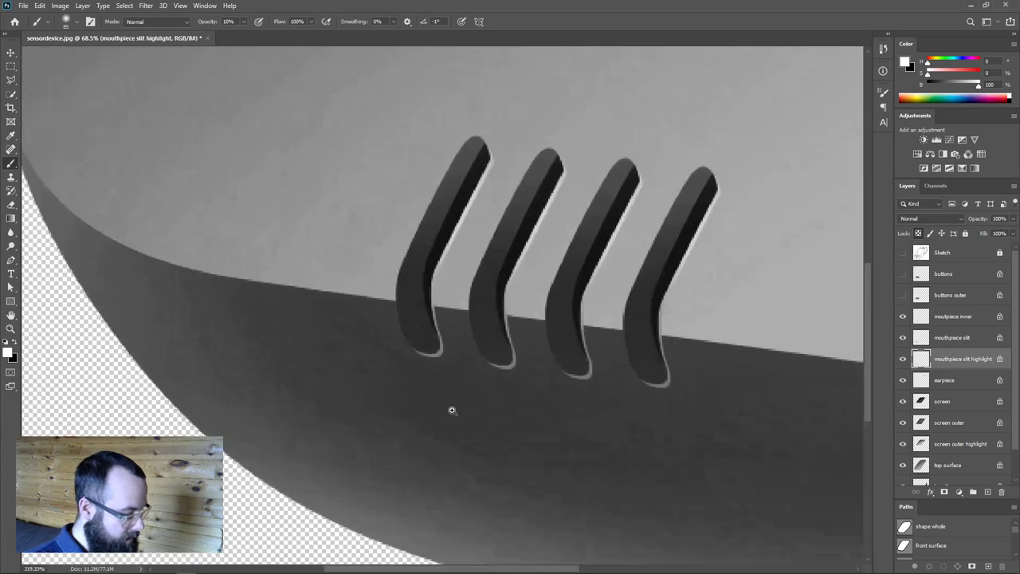
scroll(452, 411, up, 2)
mouse_move(453, 408)
mouse_down()
mouse_move(503, 409)
mouse_move(435, 407)
mouse_up()
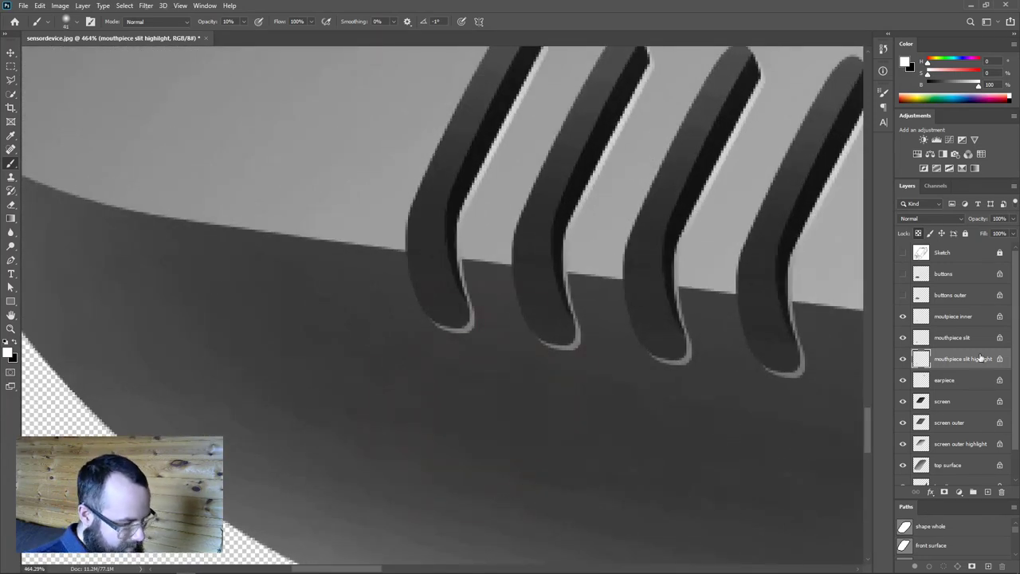
Lighten the tips of the first and second slits on the mouthpiece slit layer.
click(926, 343)
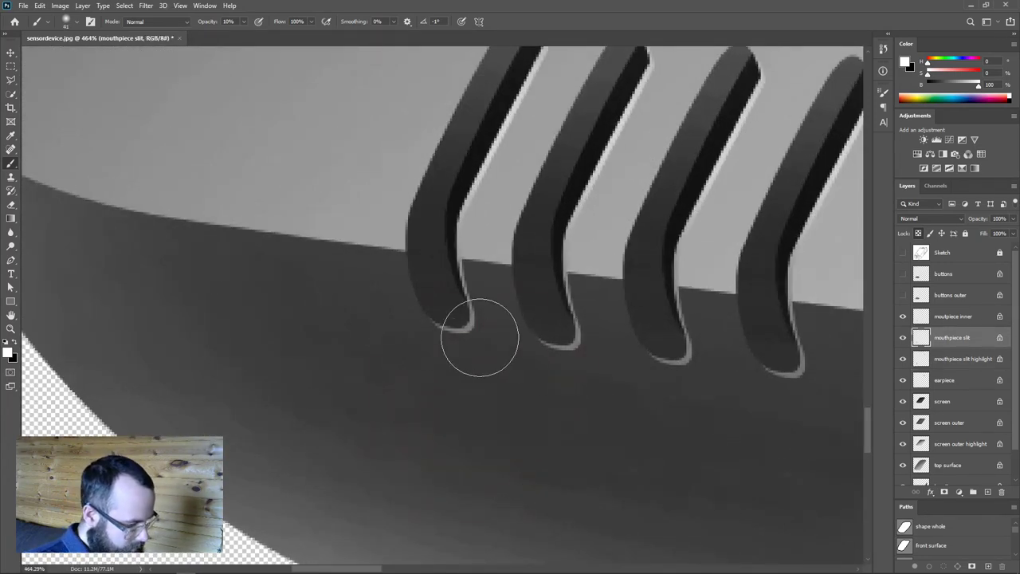
mouse_move(564, 353)
mouse_down()
mouse_move(471, 335)
mouse_move(521, 358)
mouse_move(576, 352)
mouse_move(802, 382)
mouse_move(767, 403)
mouse_up()
scroll(699, 419, down, 3)
scroll(624, 393, up, 2)
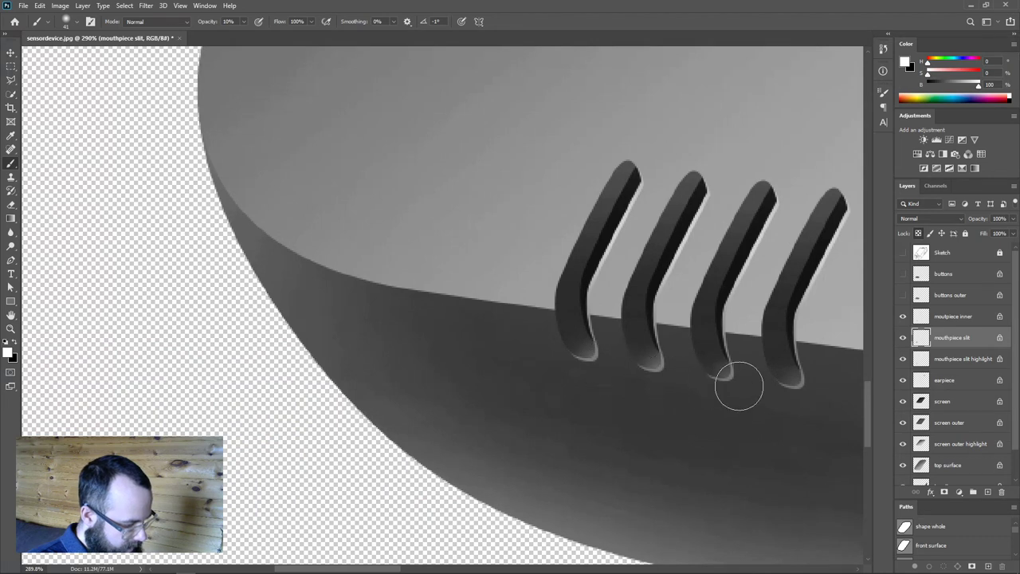
mouse_move(605, 382)
mouse_down()
mouse_move(638, 364)
mouse_move(665, 369)
mouse_up()
drag(702, 445, 653, 448)
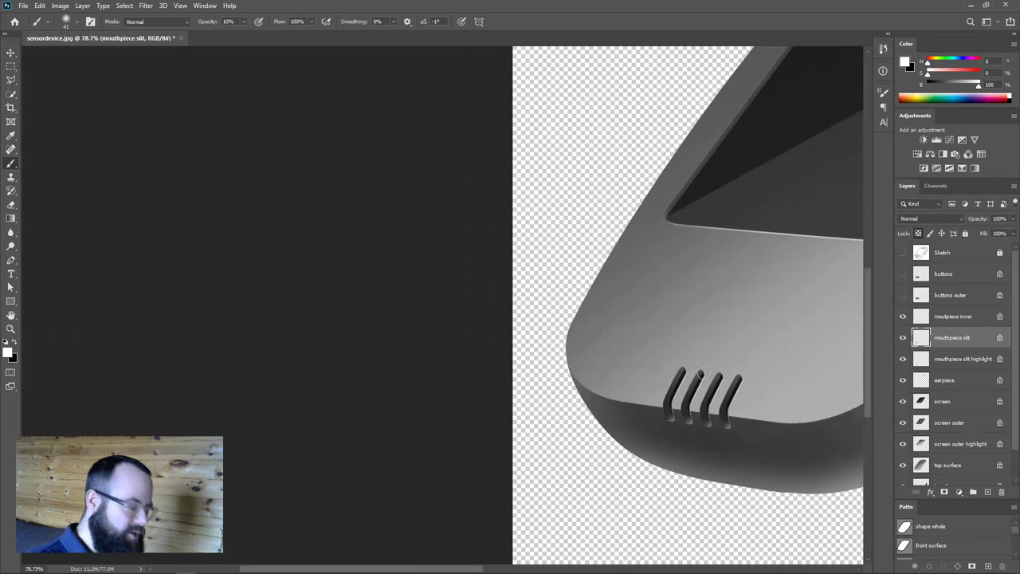
drag(700, 374, 487, 264)
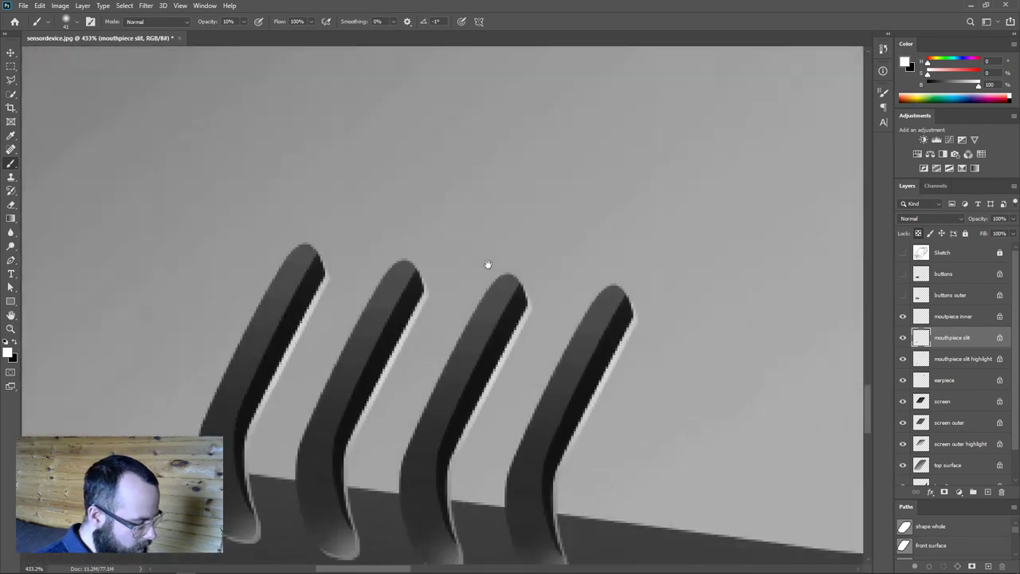
Darken the tops of the first, second and fourth slits.
click(316, 241)
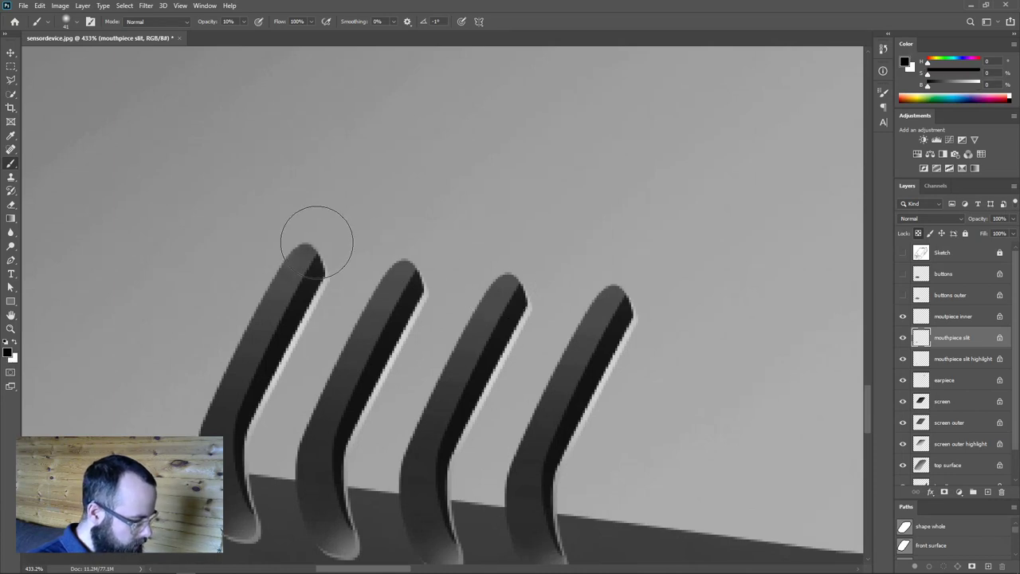
click(405, 256)
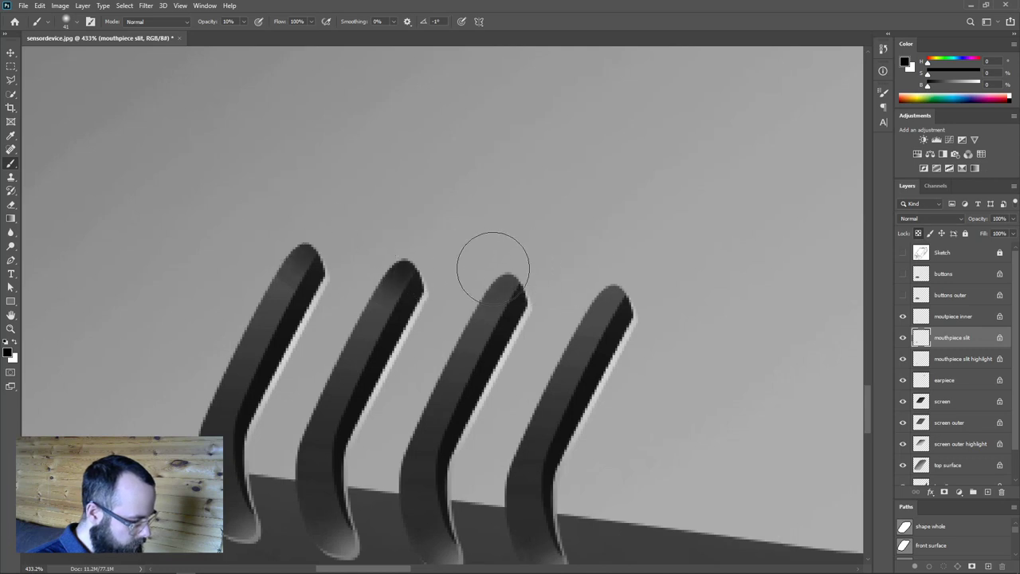
click(623, 285)
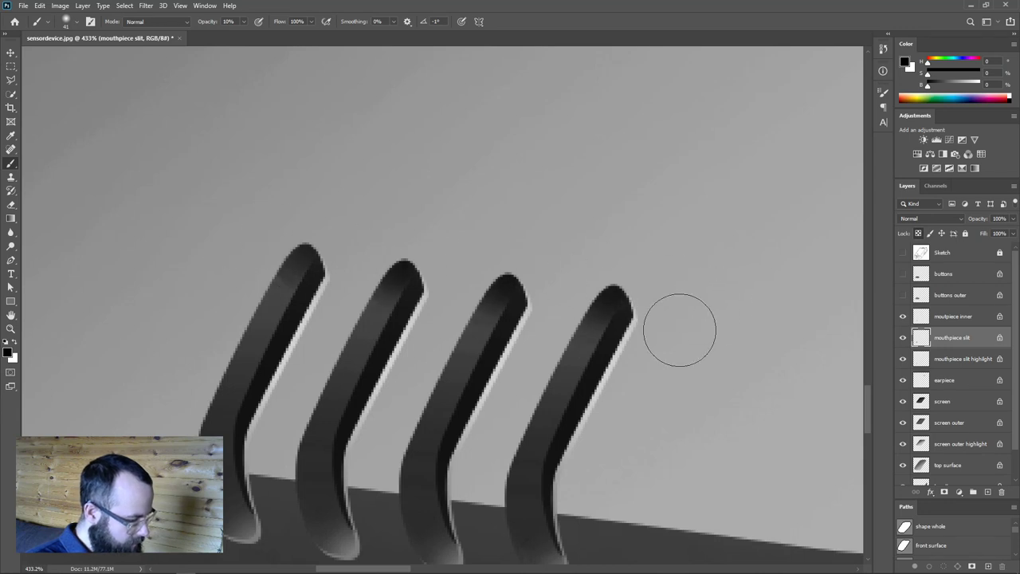
scroll(676, 353, down, 3)
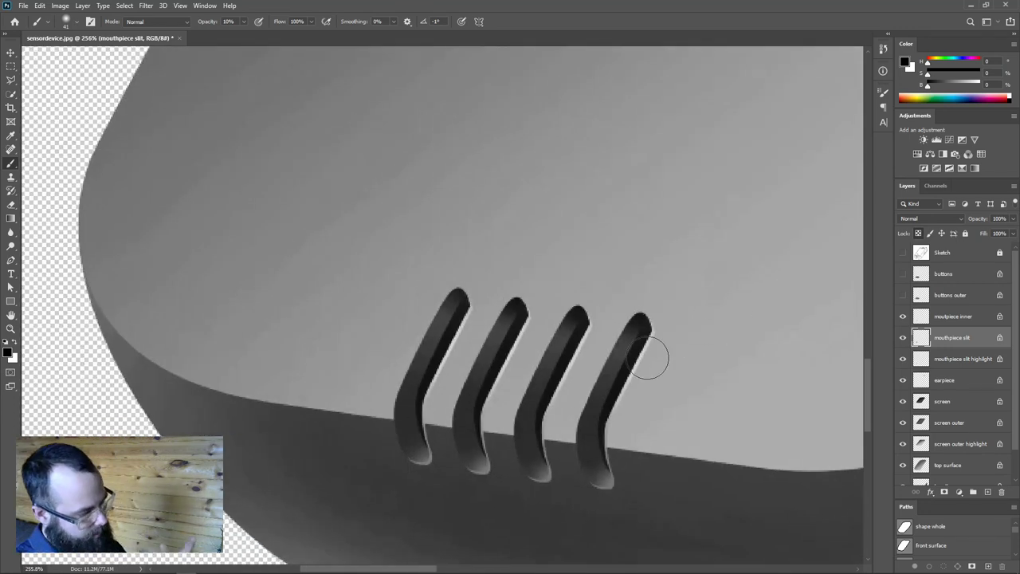
scroll(647, 358, down, 2)
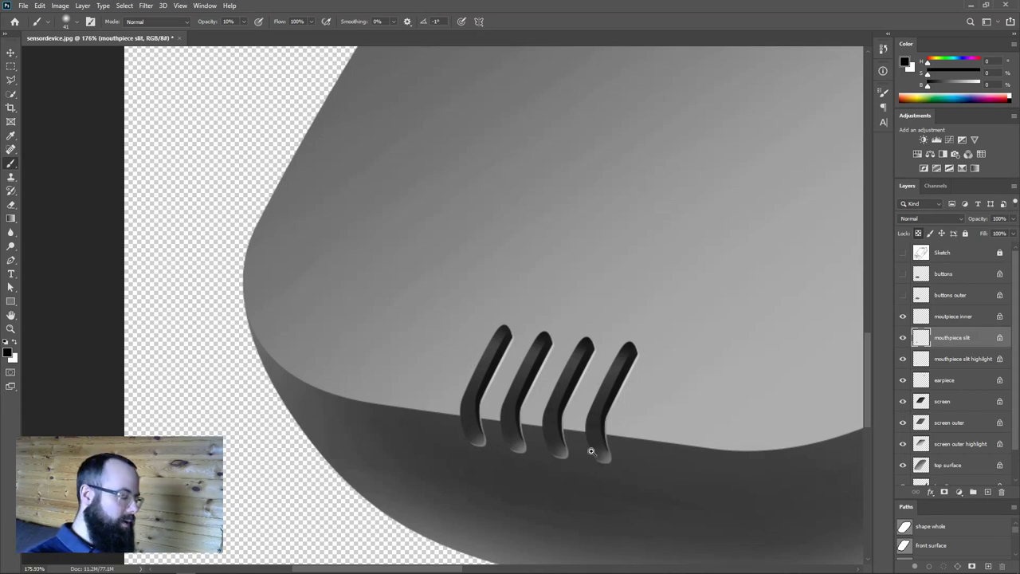
scroll(590, 451, down, 4)
key(v)
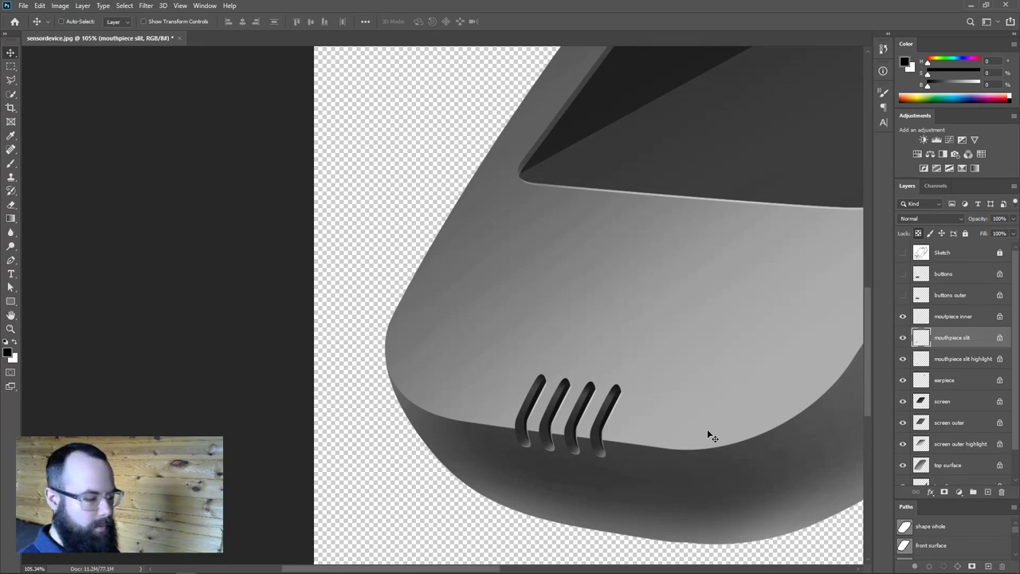
Show the hexagonal 'buttons outer' layer and briefly compare it against the sketch lines.
drag(744, 353, 714, 385)
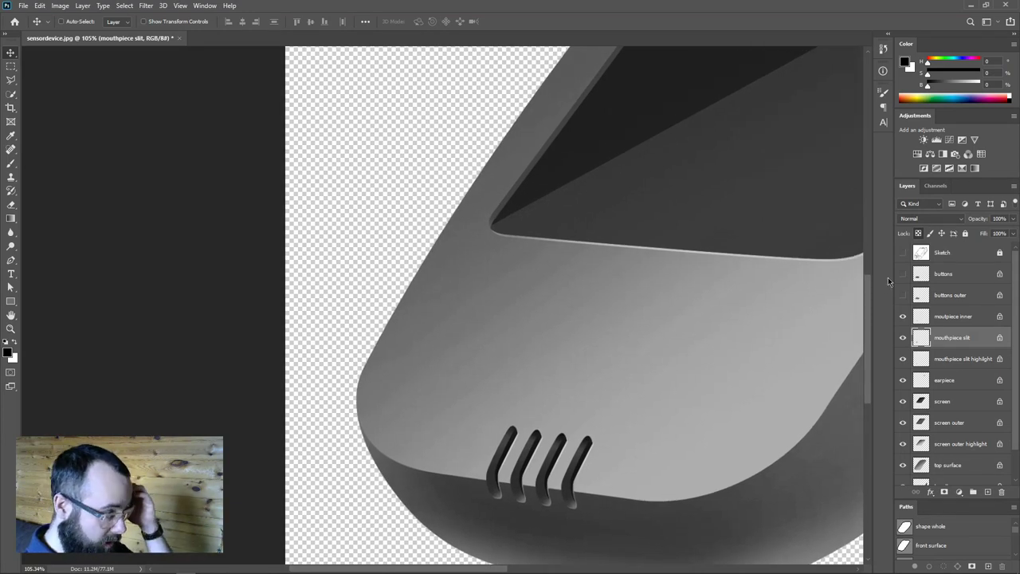
click(903, 295)
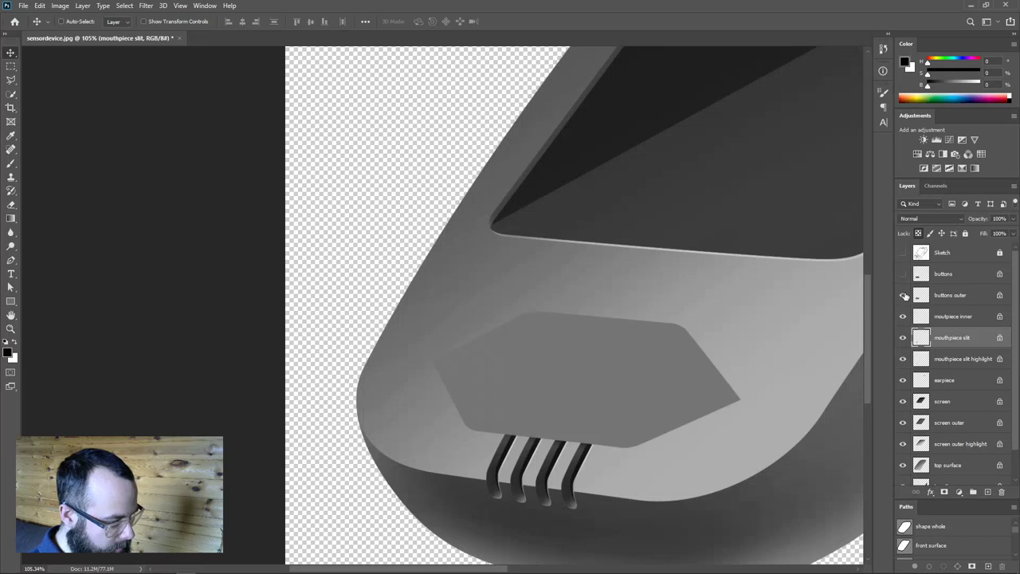
click(903, 253)
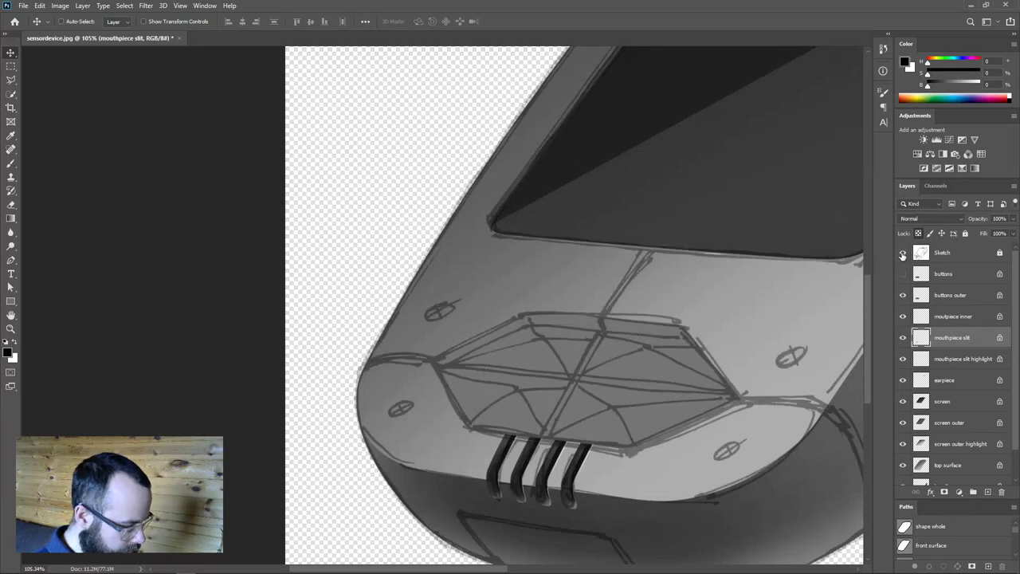
drag(621, 398, 638, 398)
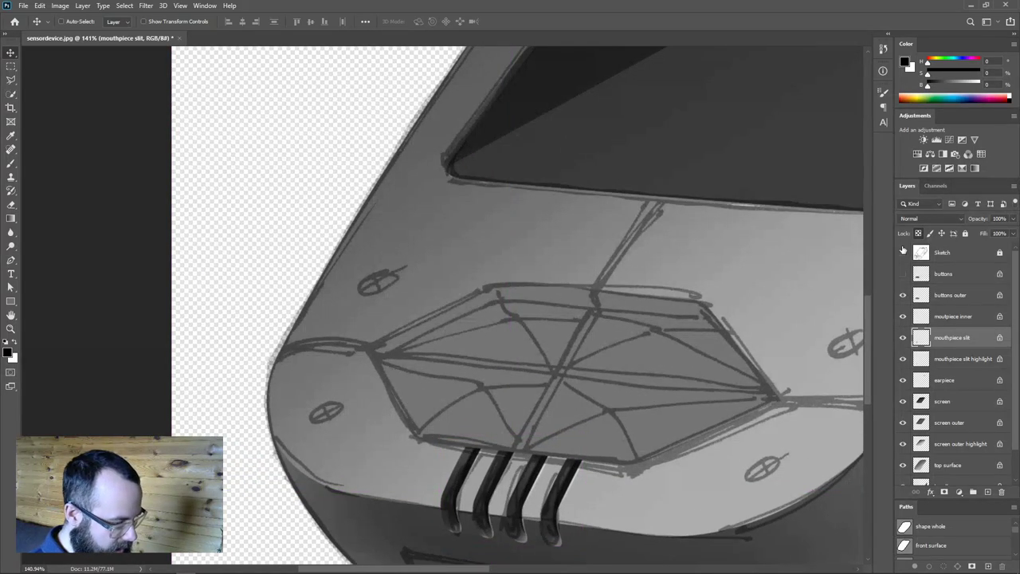
click(902, 253)
Darken the hexagon rim's left tip and top edge on 'buttons outer' with a soft brush.
key(b)
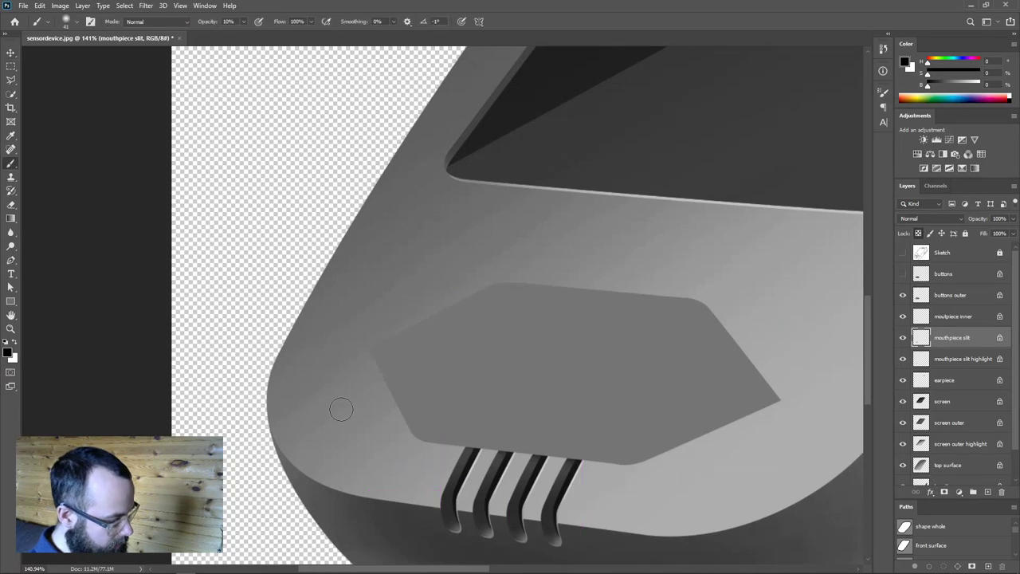
alt+right_click(398, 358)
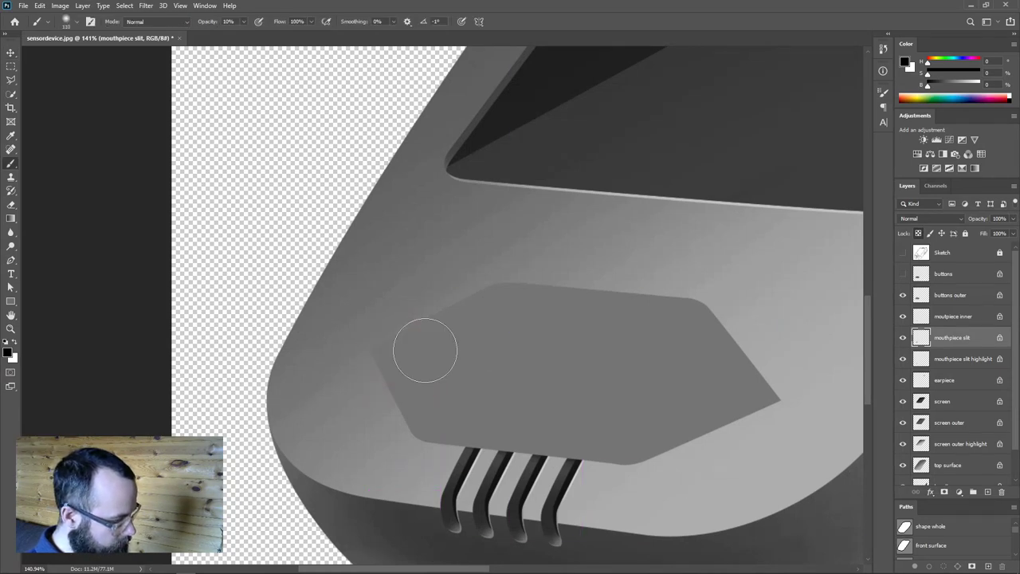
click(355, 351)
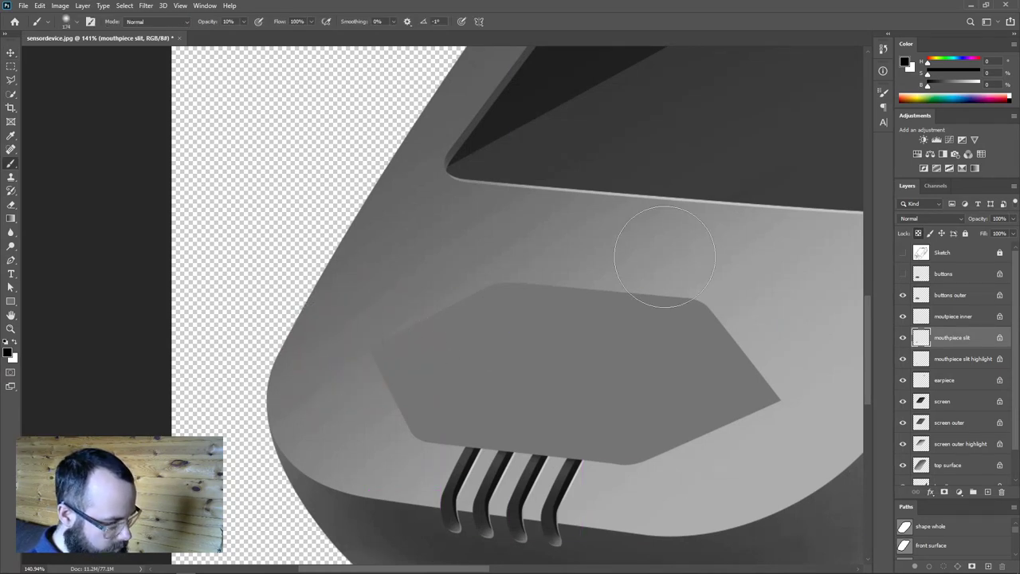
click(921, 297)
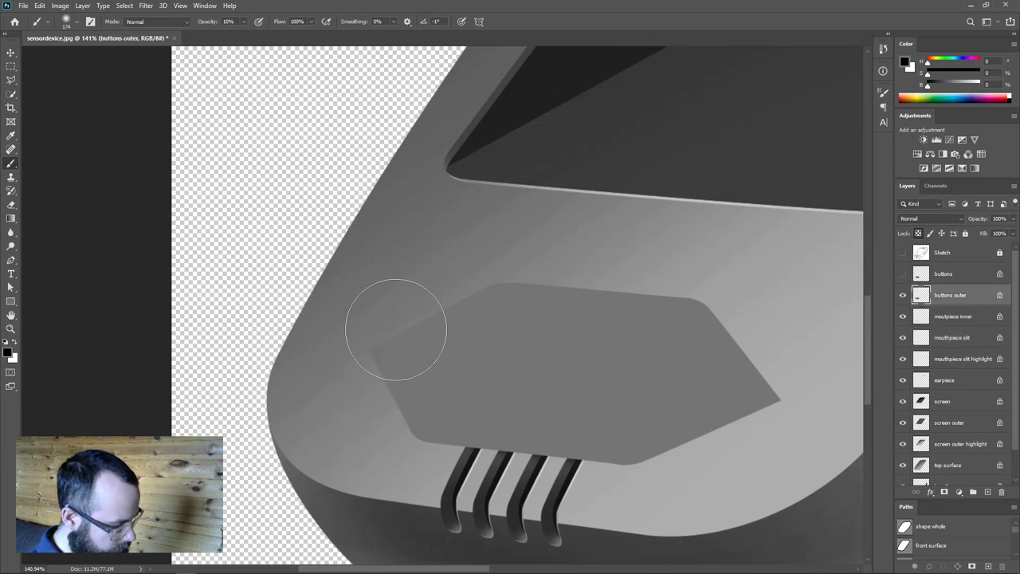
mouse_move(440, 303)
mouse_down()
mouse_move(831, 318)
mouse_move(247, 314)
mouse_move(659, 266)
mouse_move(339, 313)
mouse_move(775, 343)
mouse_move(313, 357)
mouse_up()
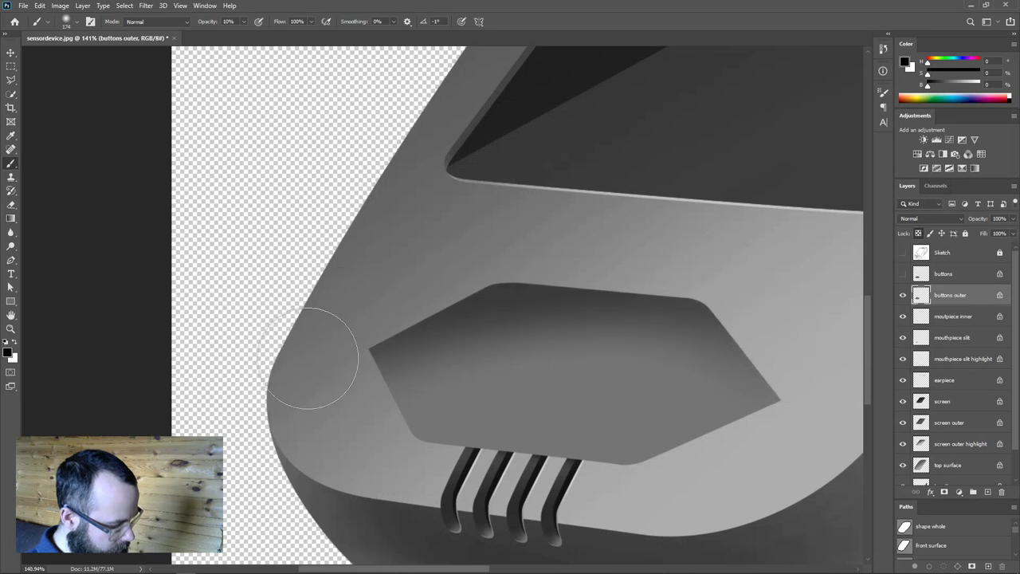
Turn on the 'buttons' layer and the Sketch overlay, and make 'buttons' the active layer.
click(903, 274)
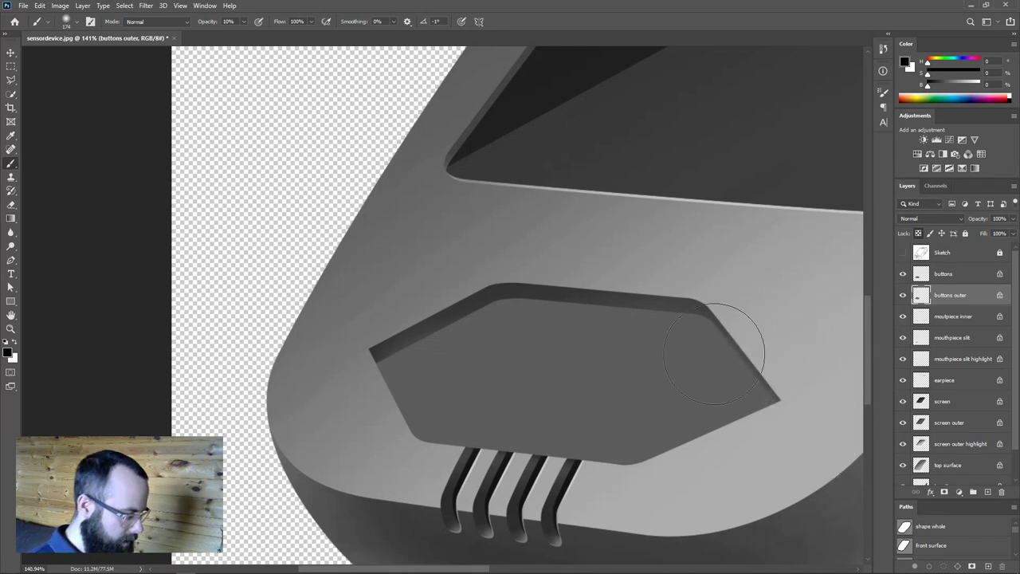
scroll(674, 334, down, 5)
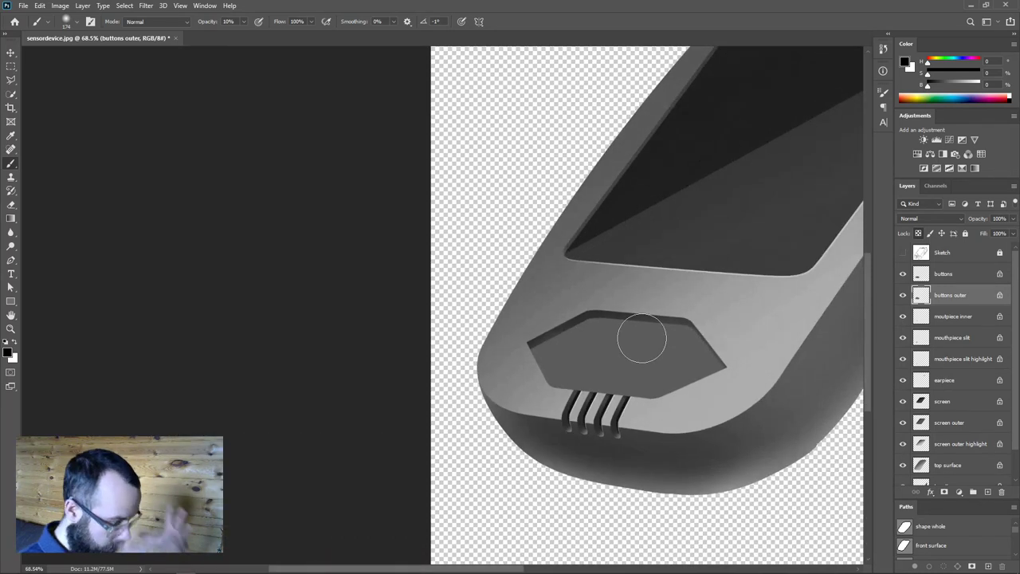
scroll(652, 406, up, 1)
scroll(653, 405, down, 6)
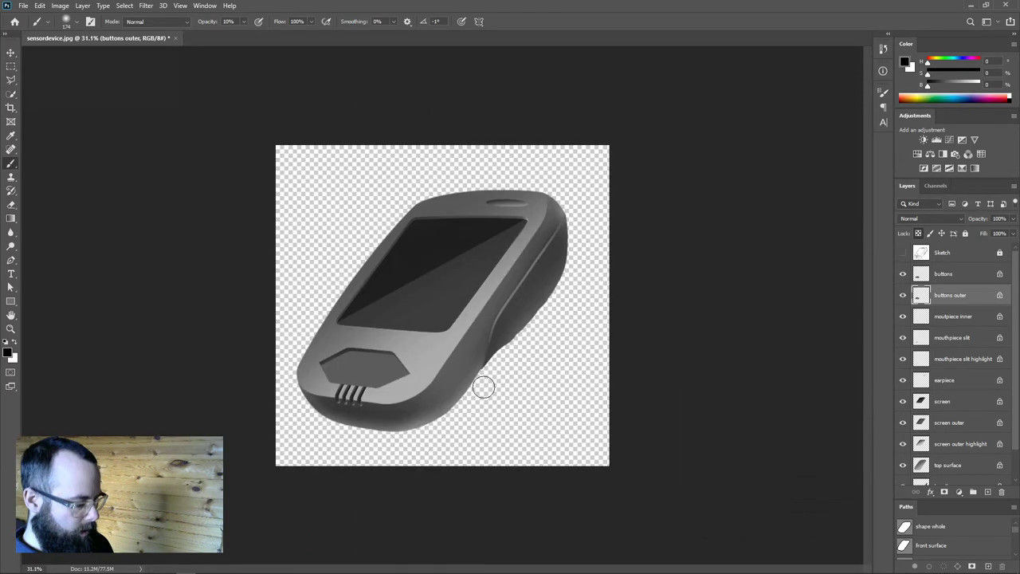
scroll(482, 387, up, 4)
drag(455, 303, 586, 373)
scroll(586, 373, down, 2)
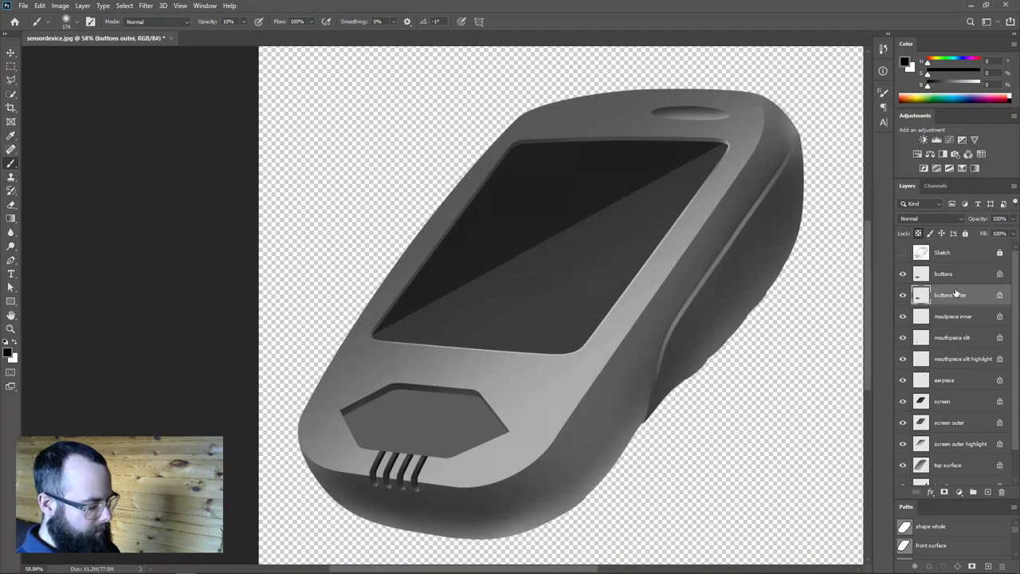
click(902, 252)
scroll(401, 434, up, 3)
scroll(401, 435, up, 2)
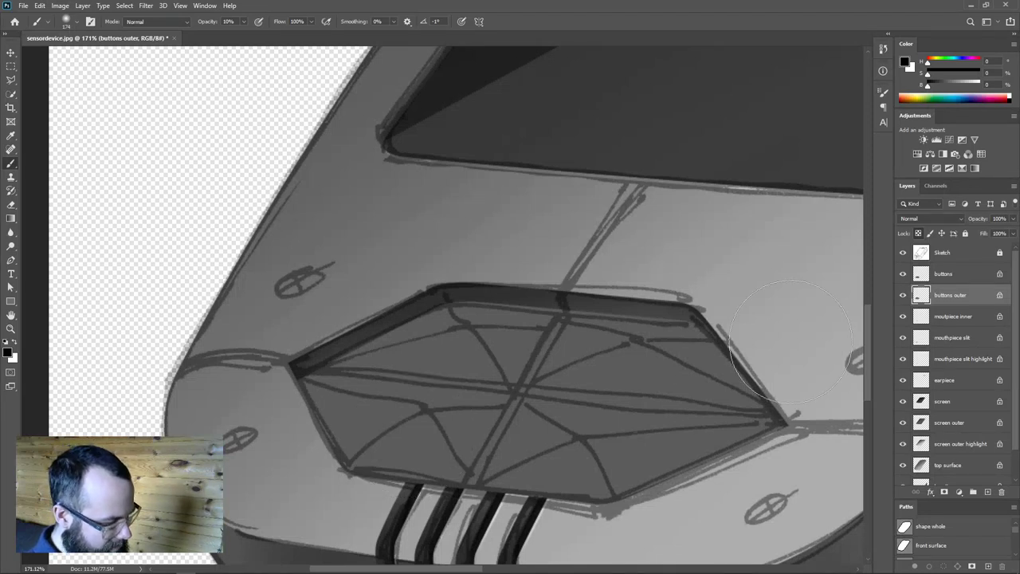
click(923, 274)
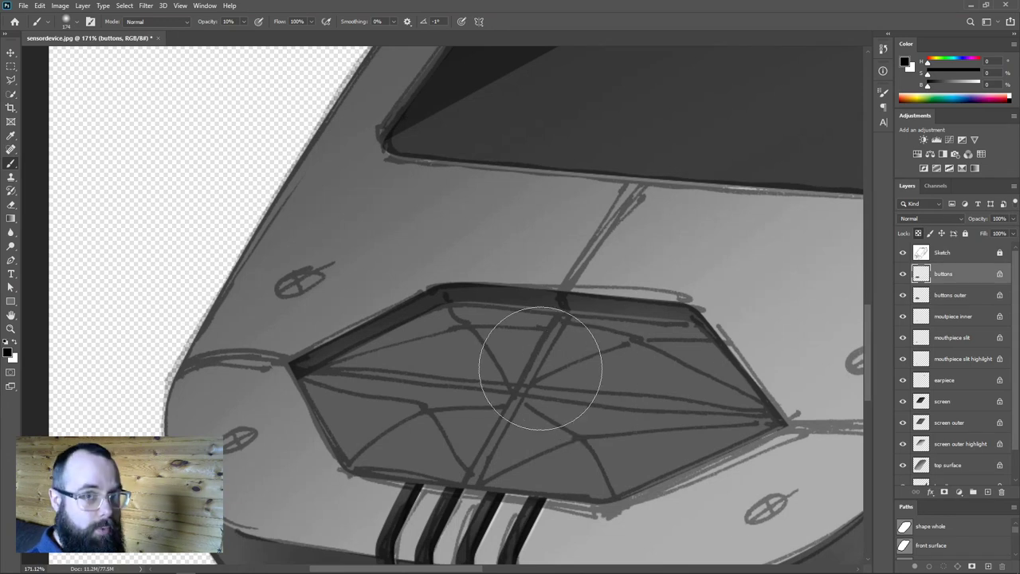
Enlarge the brush to about 291 px and paint a soft light stroke across the pad's lower part.
drag(533, 379, 567, 379)
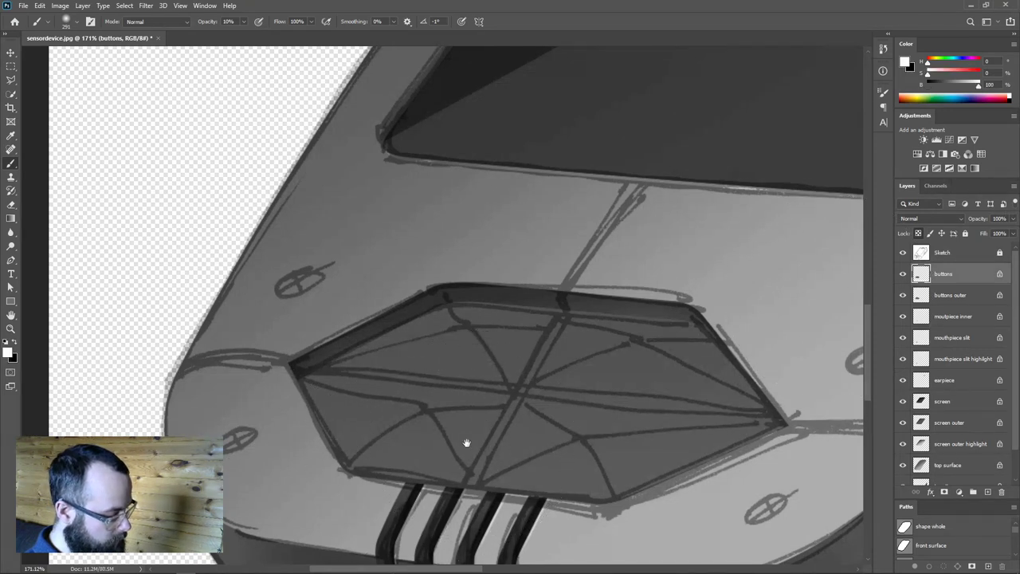
drag(461, 451, 425, 360)
drag(335, 422, 751, 287)
key(x)
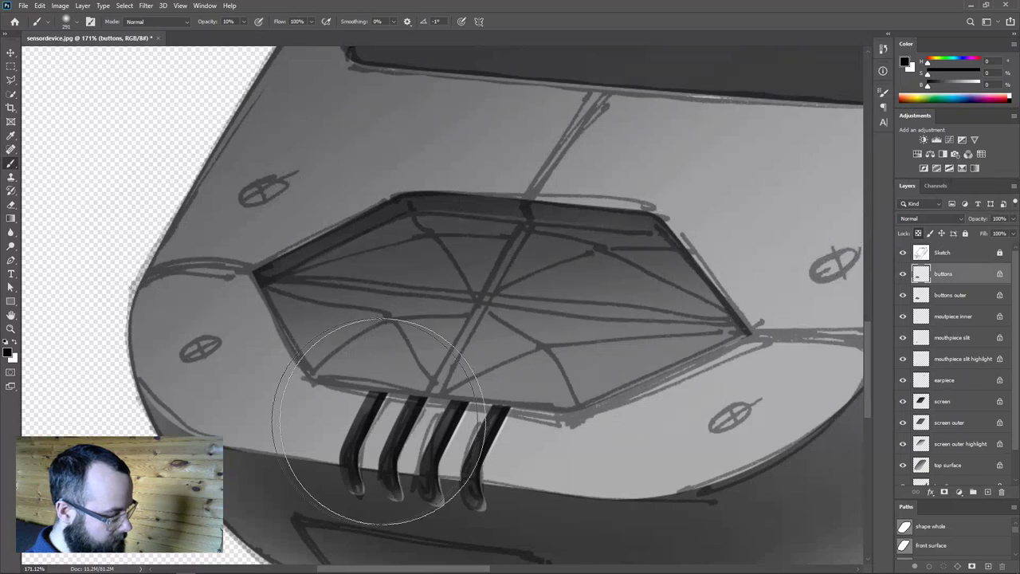
key(ctrl+z)
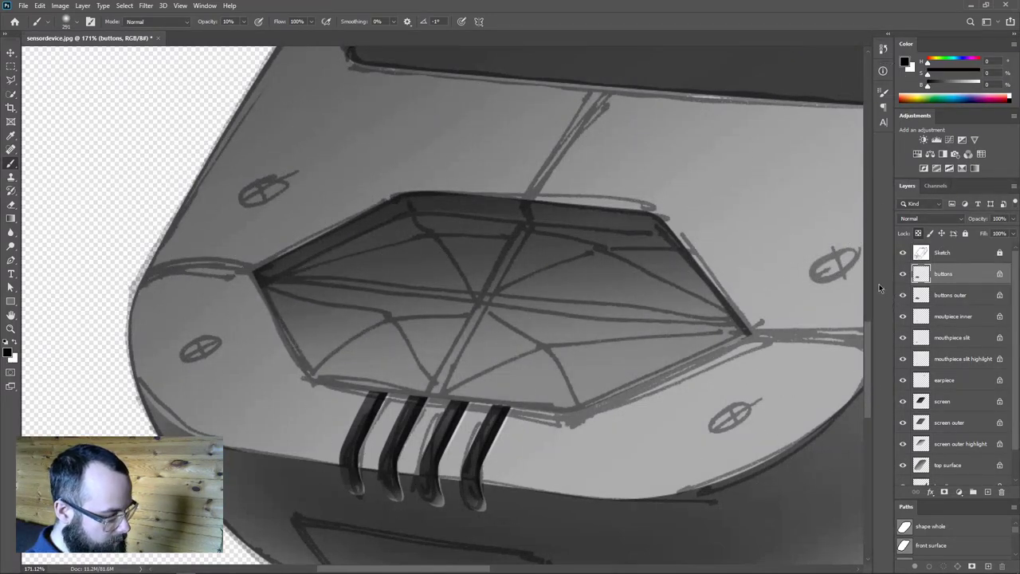
Judge the shading with the sketch hidden, then shrink the brush below 41 px.
click(903, 252)
scroll(756, 243, down, 5)
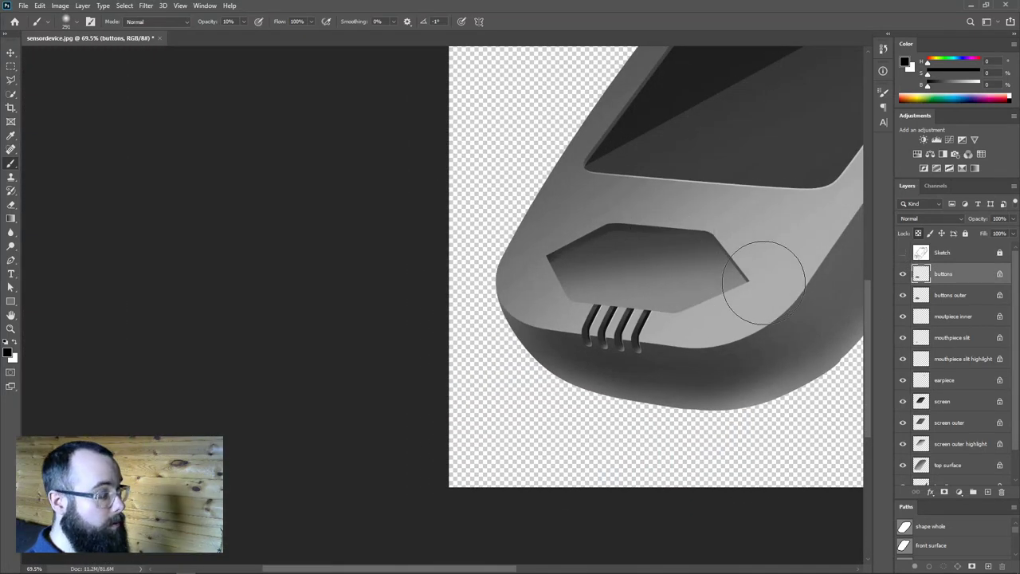
click(902, 251)
scroll(645, 272, up, 5)
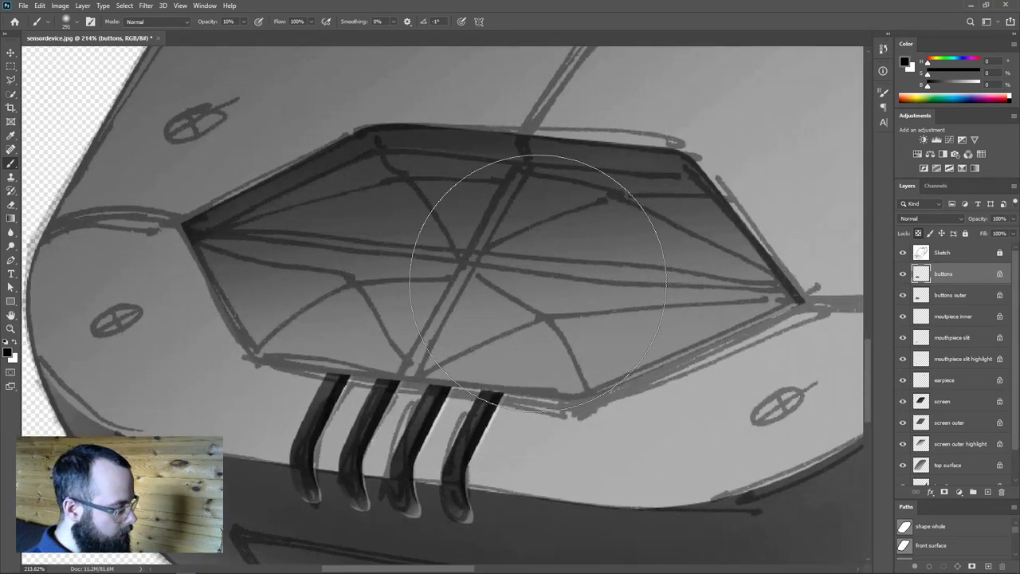
mouse_move(538, 283)
mouse_down()
mouse_move(437, 231)
mouse_move(478, 271)
mouse_up()
mouse_move(477, 322)
mouse_down()
mouse_move(469, 438)
mouse_move(449, 438)
mouse_up()
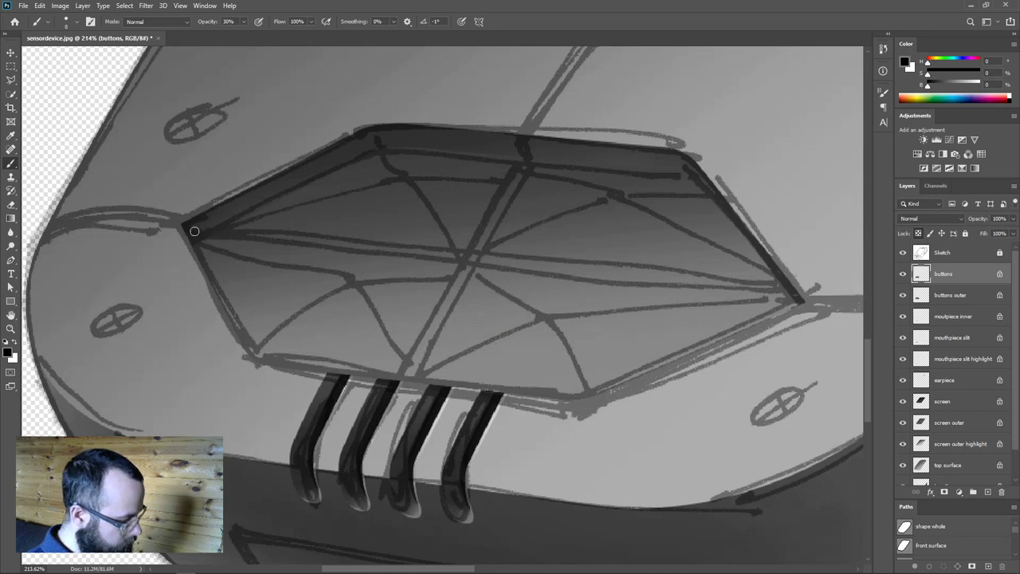
Set an 8 px brush and draw the first straight seam across the pad, checking it against the sketch.
drag(194, 233, 194, 234)
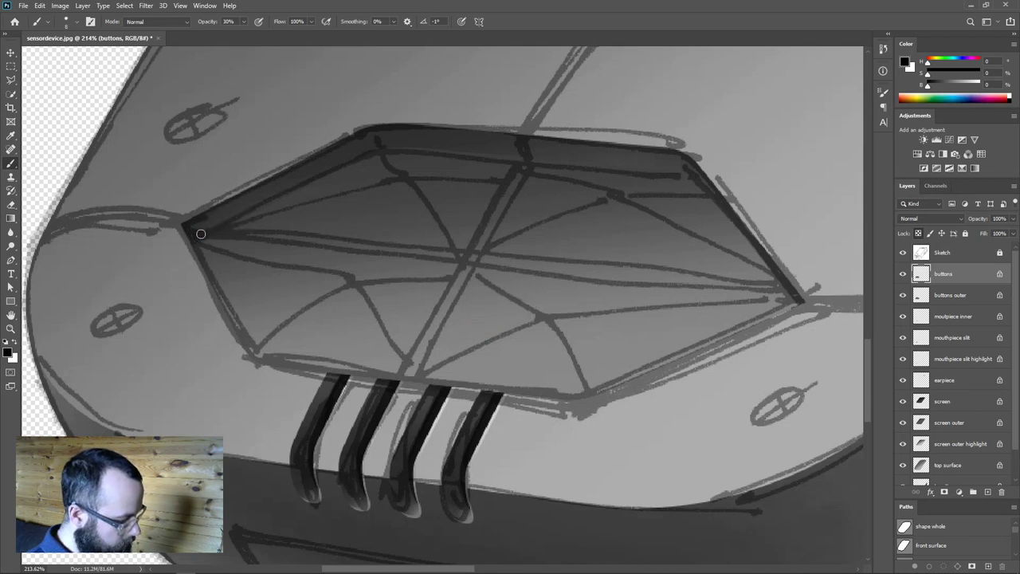
shift+click(801, 298)
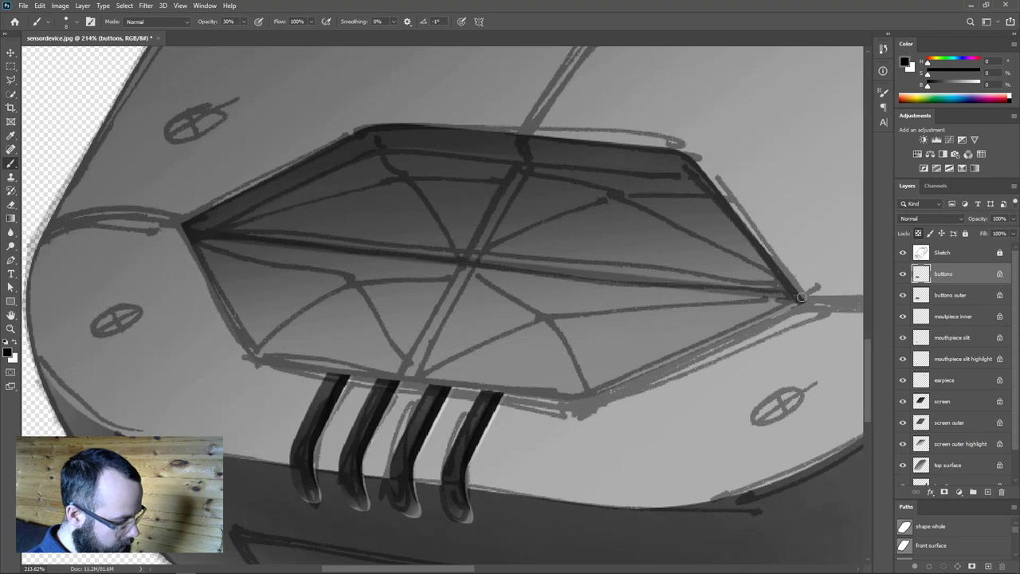
click(903, 253)
click(904, 253)
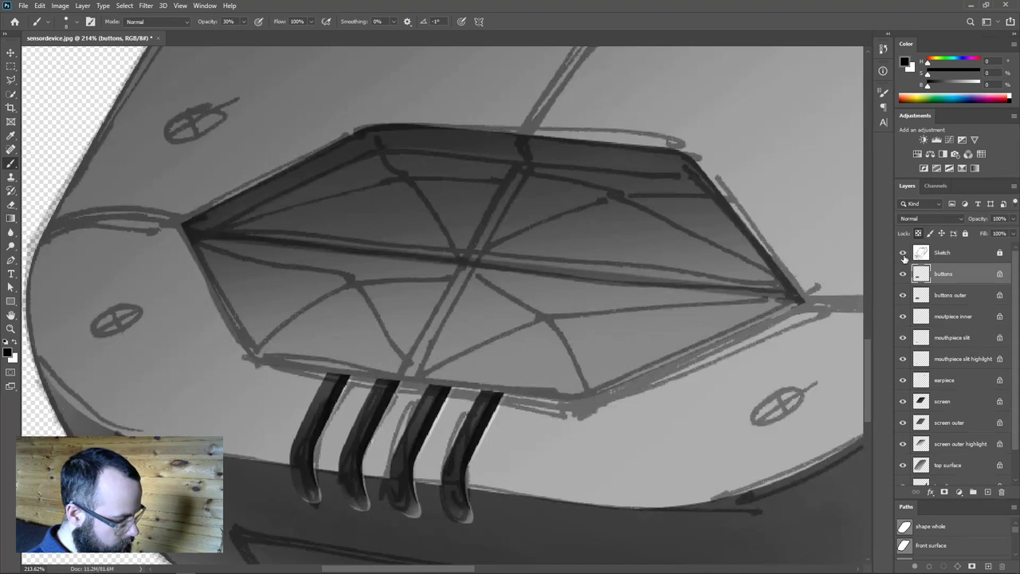
click(903, 254)
click(903, 253)
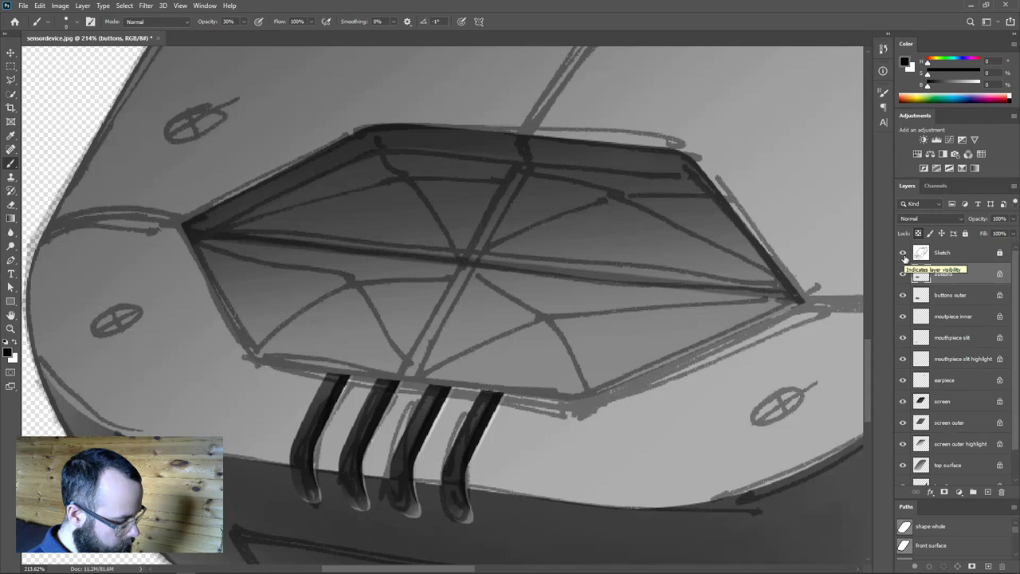
click(904, 253)
click(903, 253)
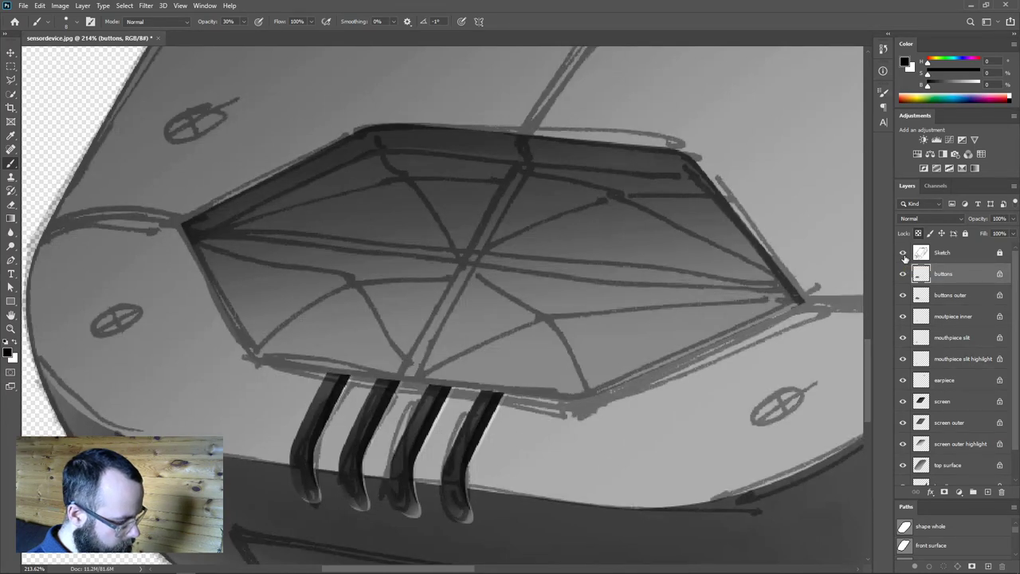
click(920, 255)
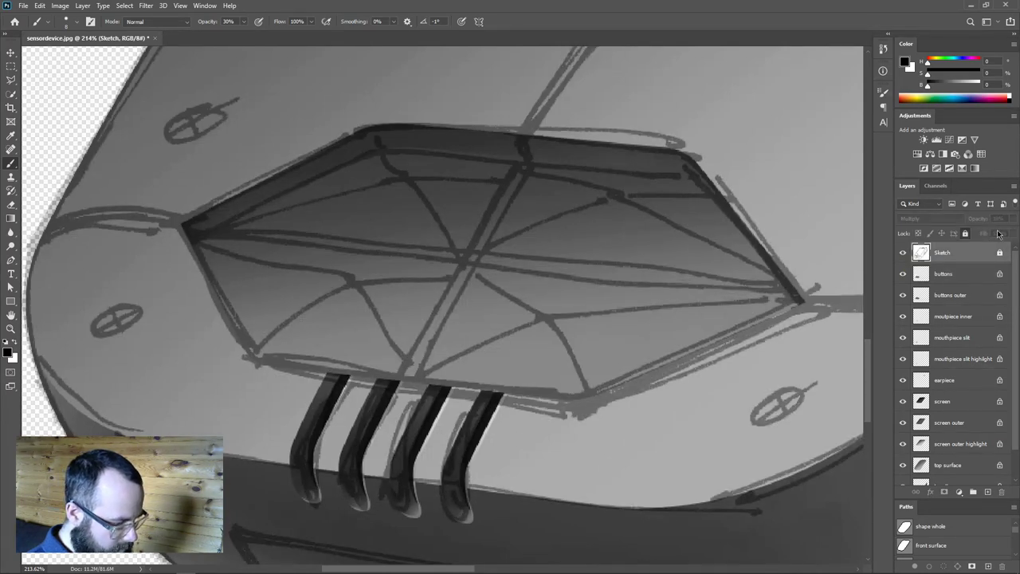
click(903, 255)
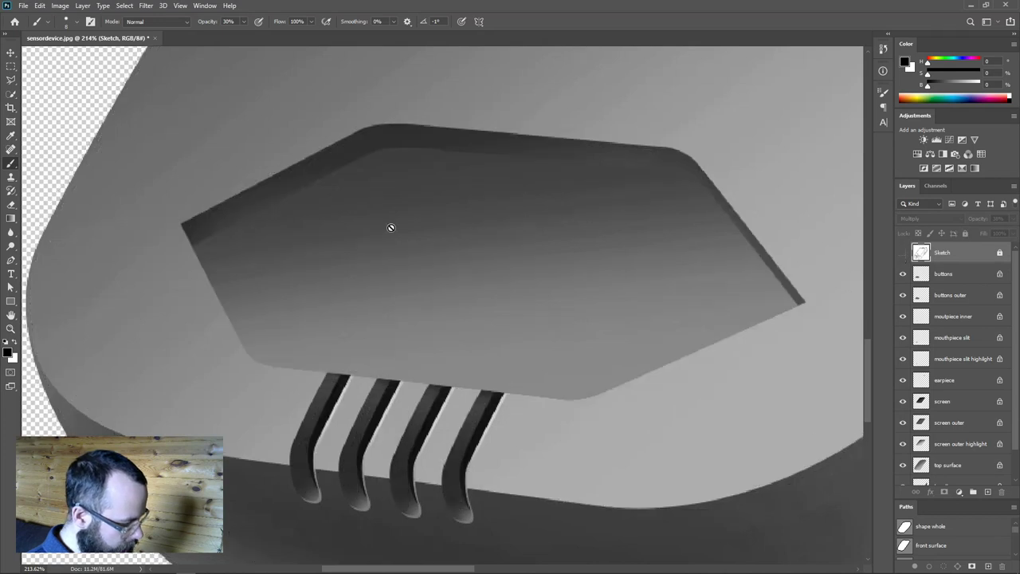
click(922, 276)
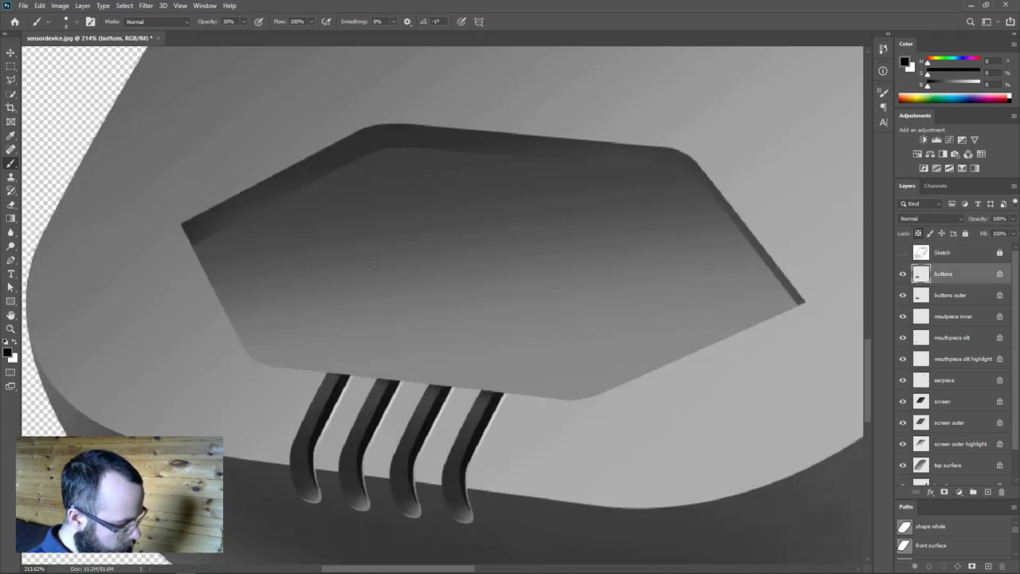
Paint more dark seams across the pad: another straight line, the horizontal edge and the diagonal split.
shift+click(803, 304)
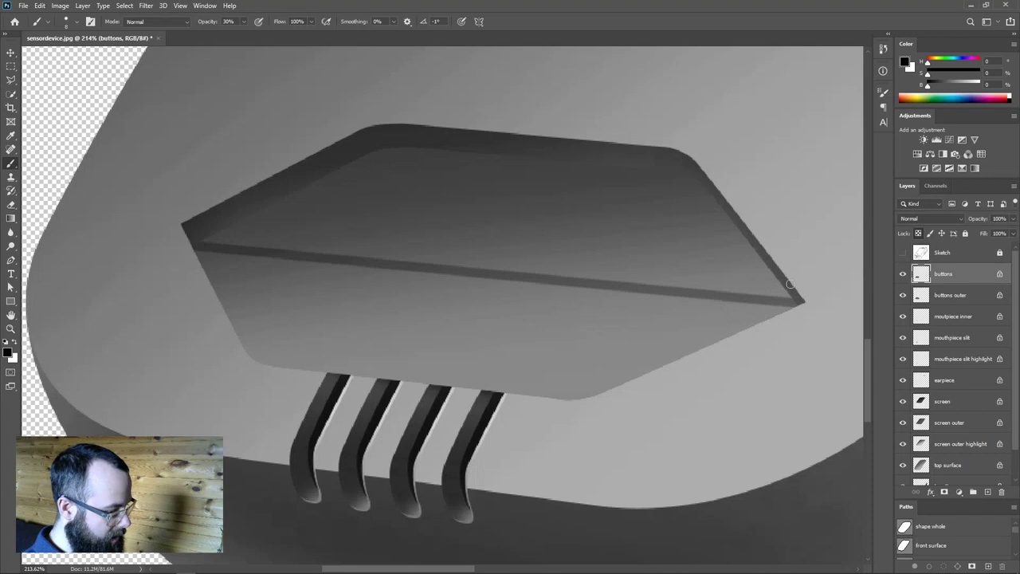
alt+right_click(785, 309)
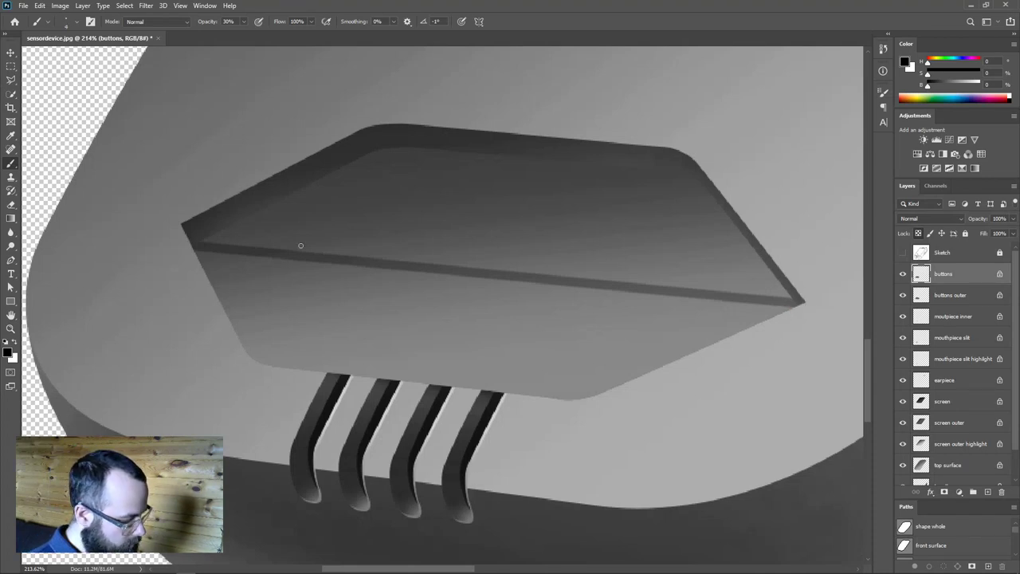
shift+click(191, 248)
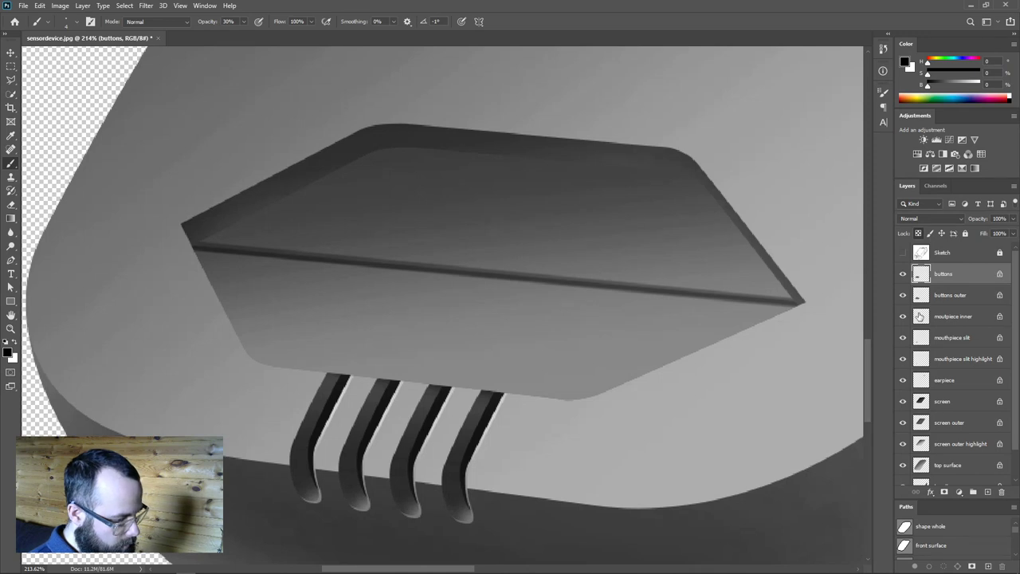
click(904, 253)
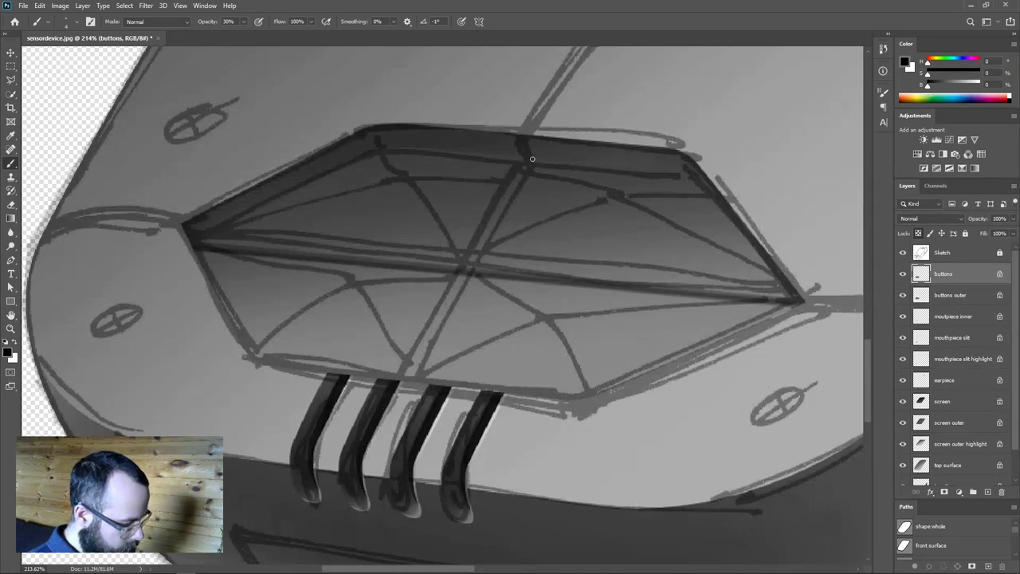
key(bracketright)
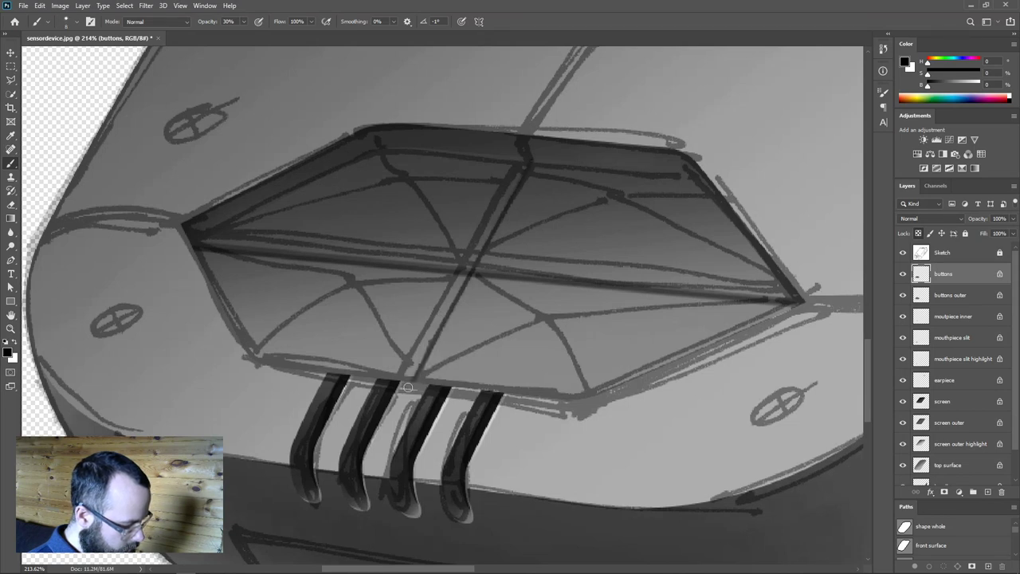
shift+click(530, 153)
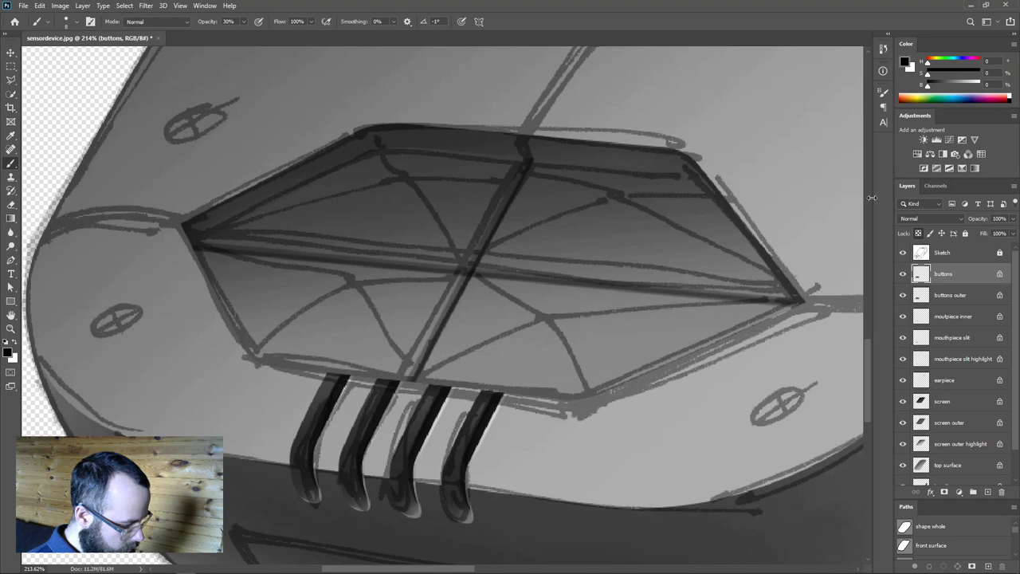
click(904, 253)
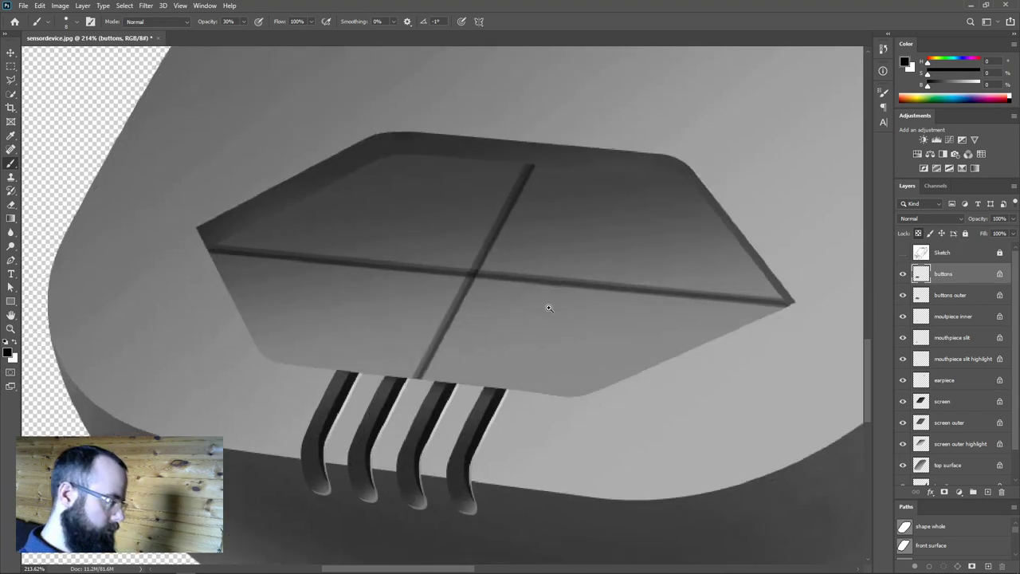
Review the cross-shaped seams with the sketch overlaid and select the Polygonal Lasso tool.
scroll(548, 308, down, 3)
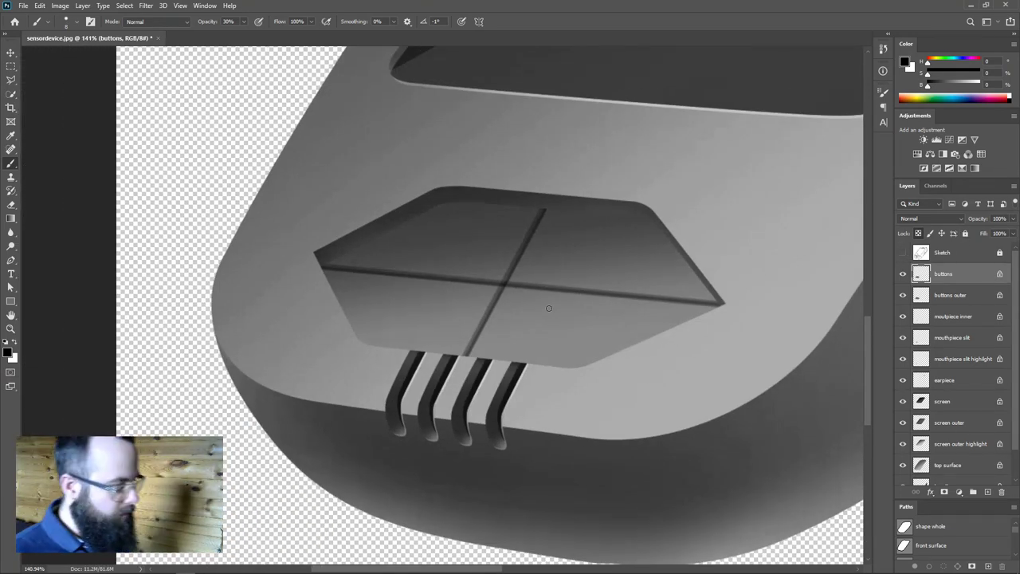
scroll(473, 319, up, 2)
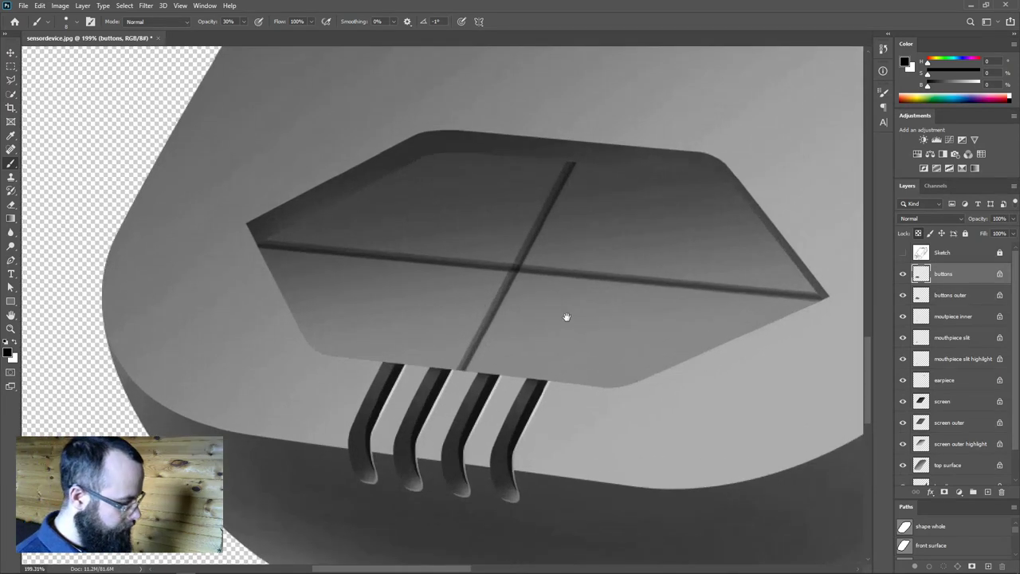
scroll(567, 316, up, 2)
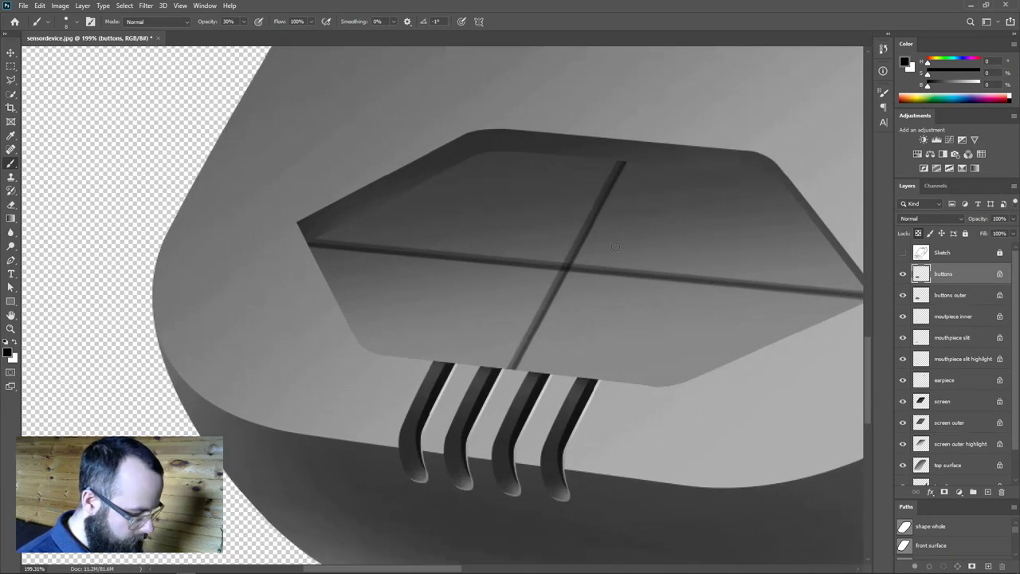
click(903, 252)
scroll(537, 296, up, 1)
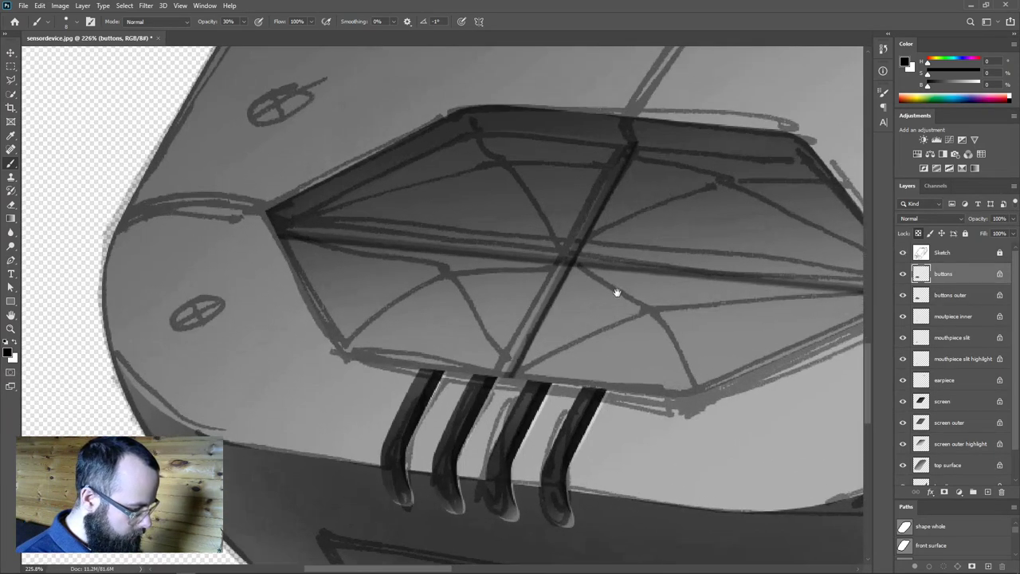
scroll(608, 292, up, 1)
click(11, 80)
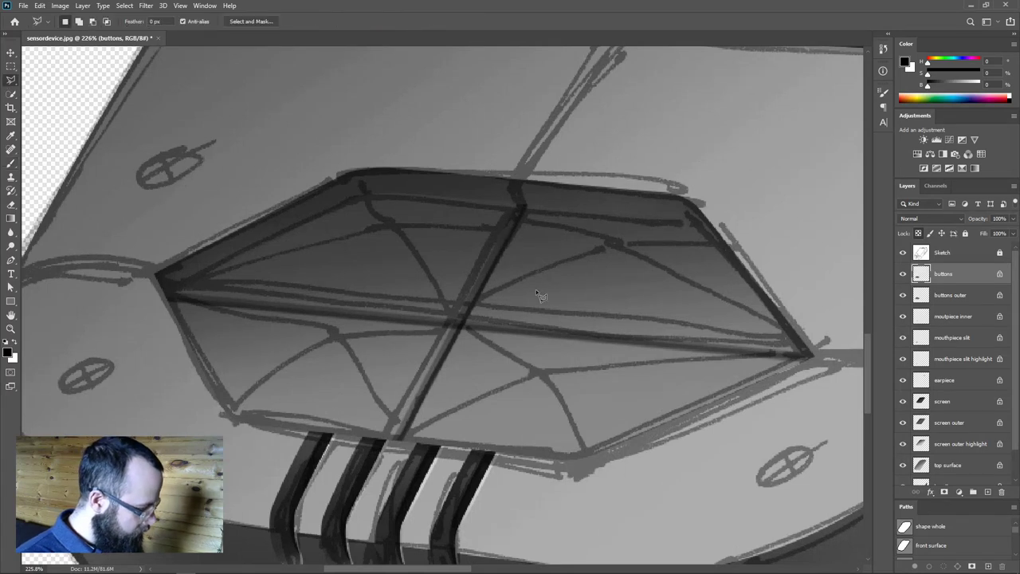
Select the upper, lower-left and lower-right facets of the button pad with the Polygonal Lasso.
scroll(368, 199, up, 1)
click(362, 192)
click(397, 227)
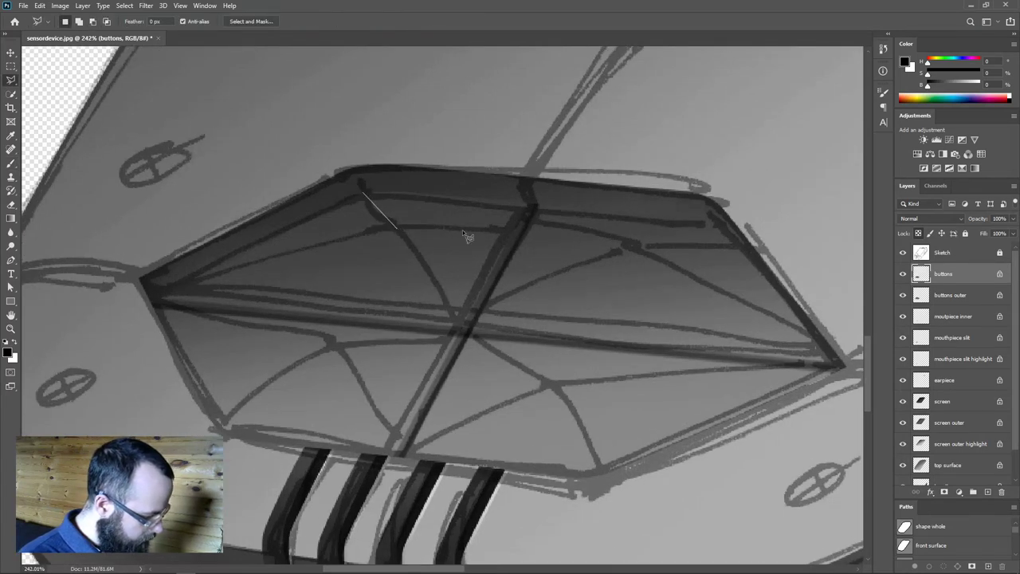
click(631, 247)
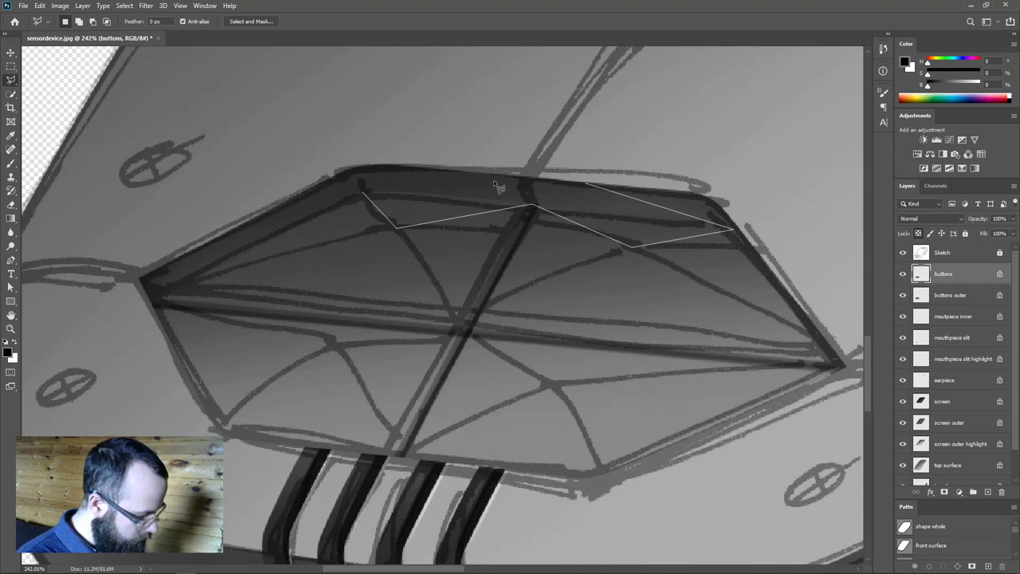
double_click(389, 176)
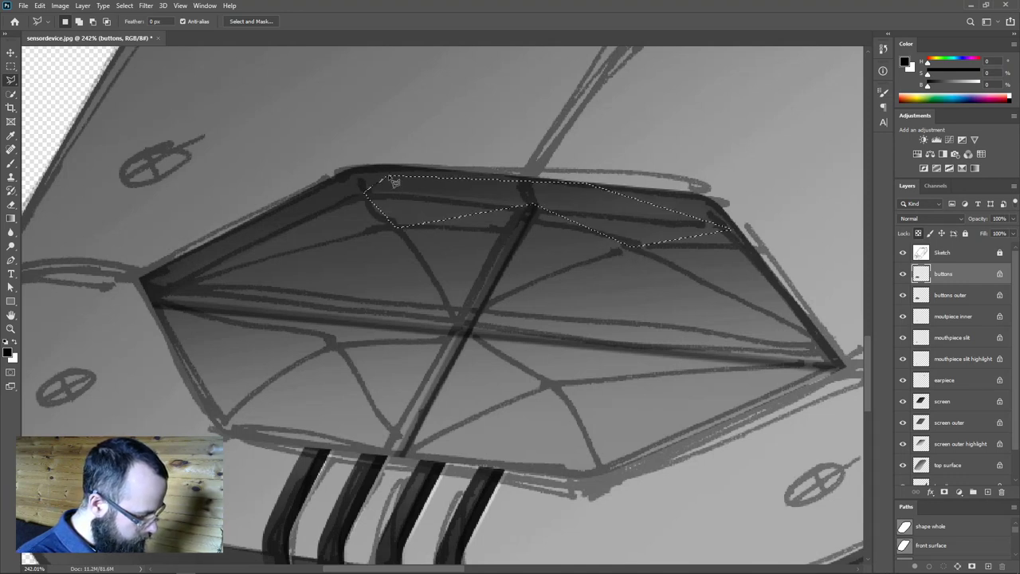
shift+click(159, 309)
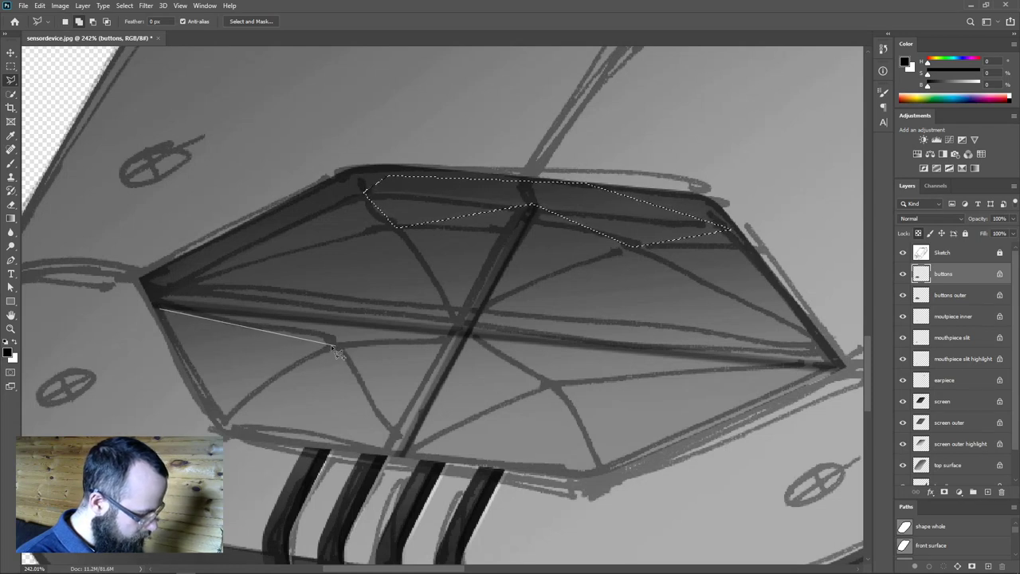
double_click(461, 337)
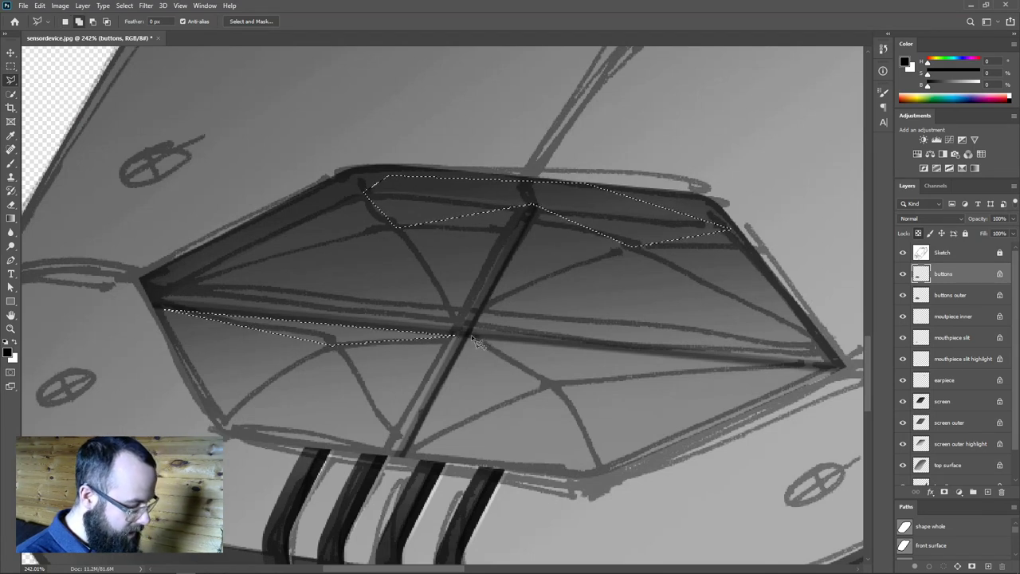
click(471, 335)
click(550, 370)
click(824, 368)
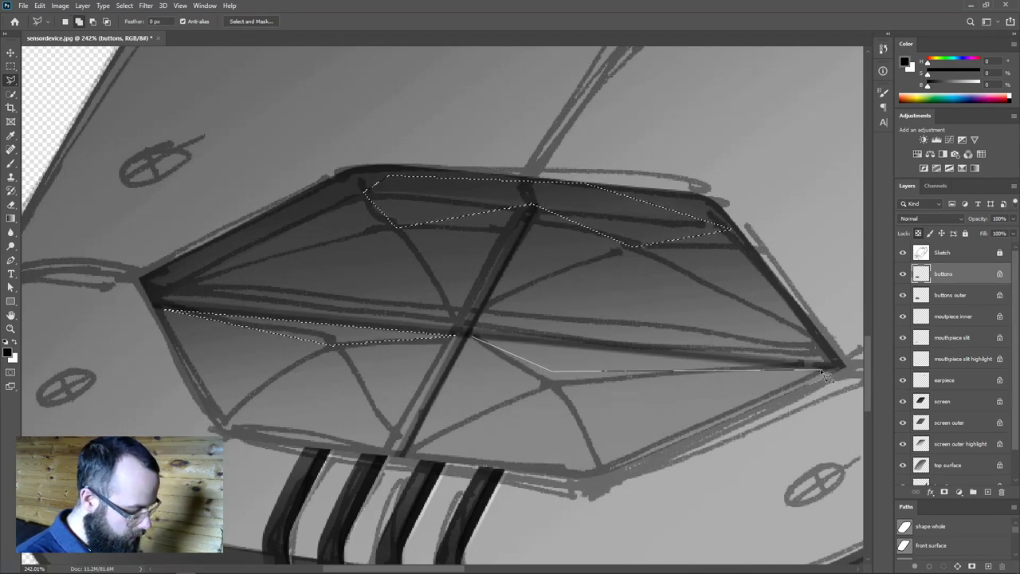
click(473, 335)
Paint soft white highlights into the selected facets with a large brush at 21% opacity.
key(b)
mouse_move(423, 297)
mouse_down()
mouse_move(509, 297)
mouse_move(486, 297)
mouse_up()
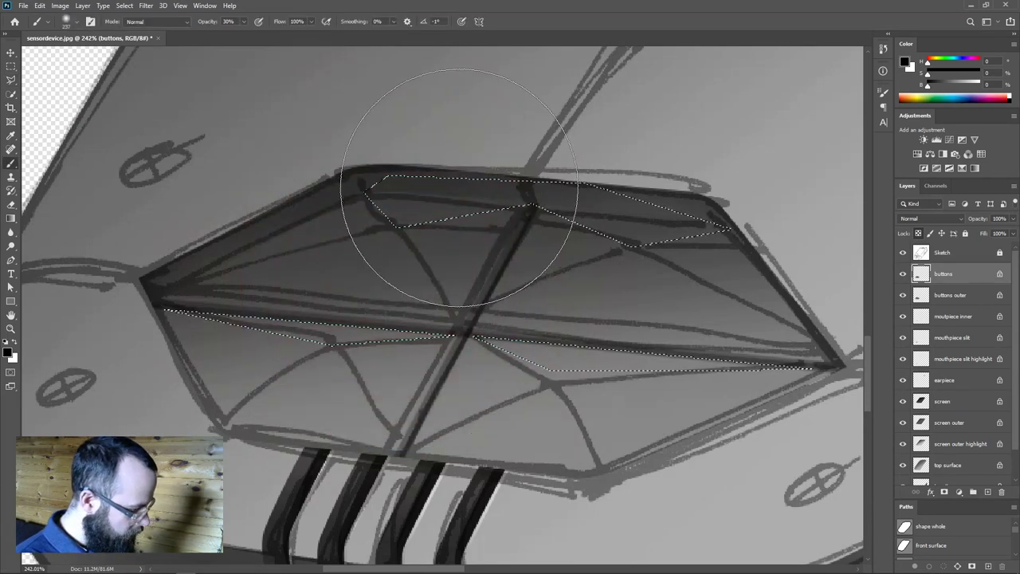
key(2)
key(1)
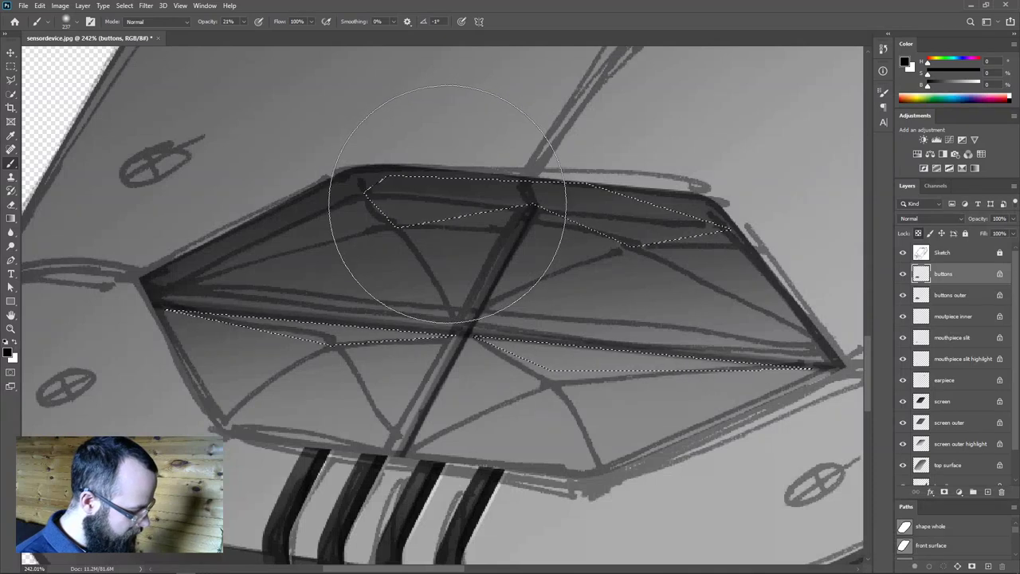
key(x)
drag(239, 193, 728, 250)
drag(262, 319, 805, 318)
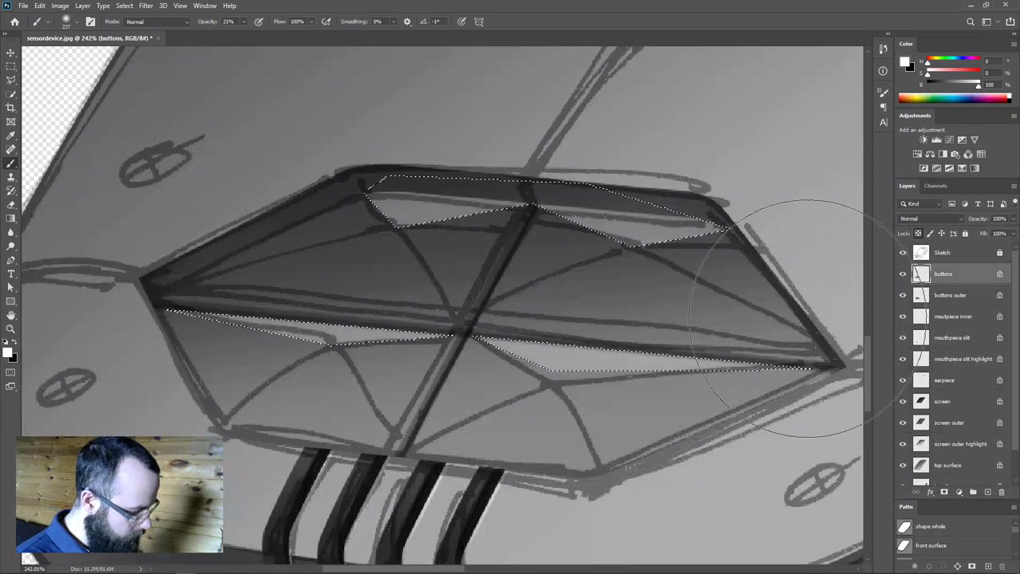
Review the highlights with the sketch hidden, shrink the brush to 62 px, and deselect.
click(903, 252)
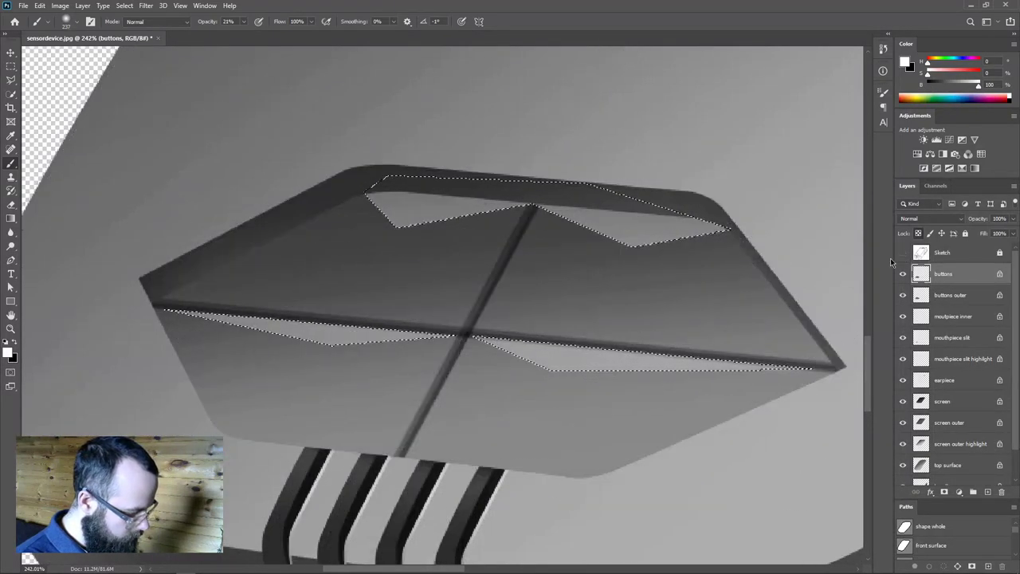
mouse_move(433, 301)
mouse_down()
mouse_move(331, 320)
mouse_move(342, 251)
mouse_move(363, 225)
mouse_move(329, 223)
mouse_move(766, 236)
mouse_move(720, 272)
mouse_move(593, 269)
mouse_move(338, 248)
mouse_move(336, 229)
mouse_move(576, 249)
mouse_move(743, 249)
mouse_up()
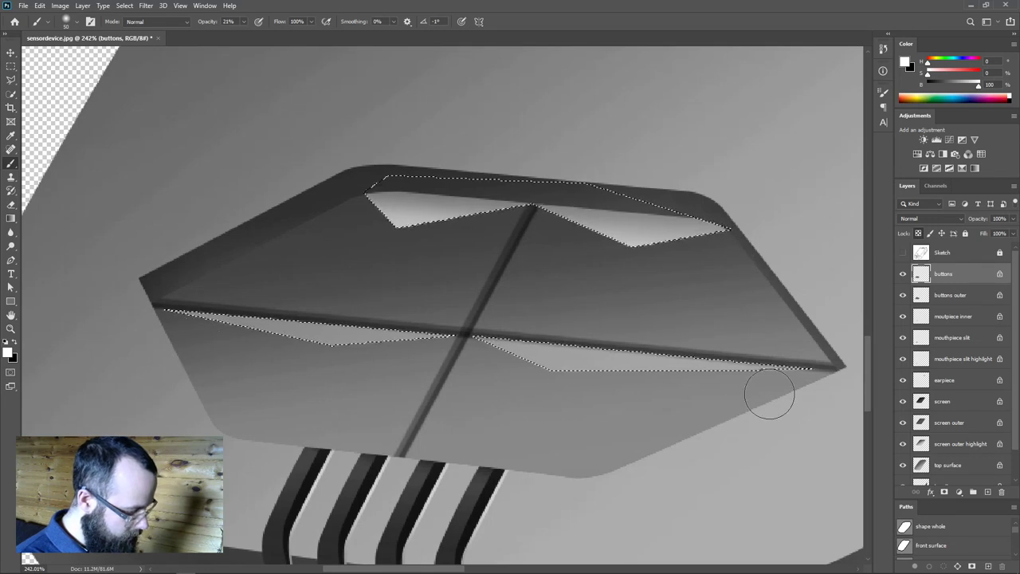
key(ctrl+d)
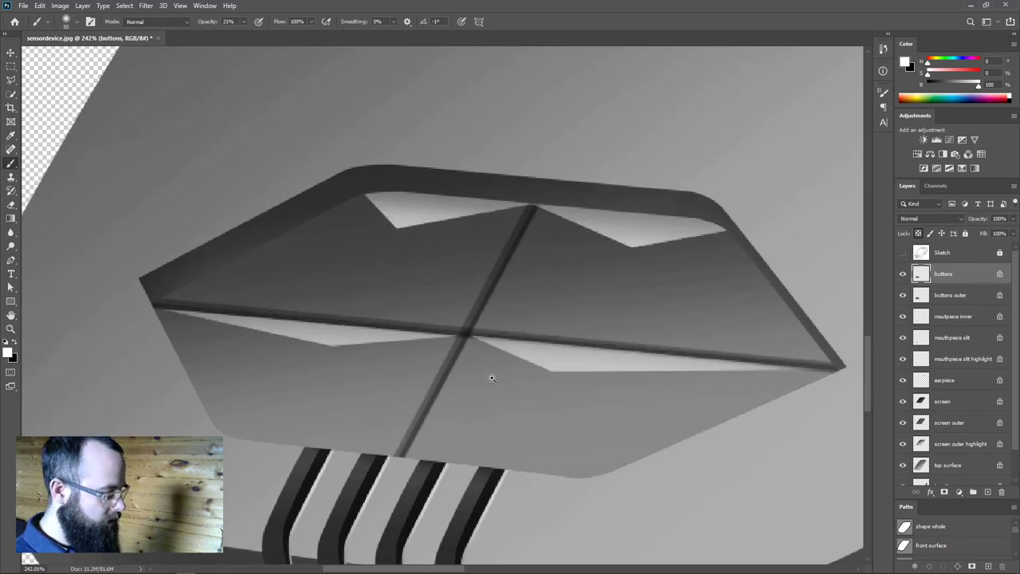
scroll(476, 379, down, 5)
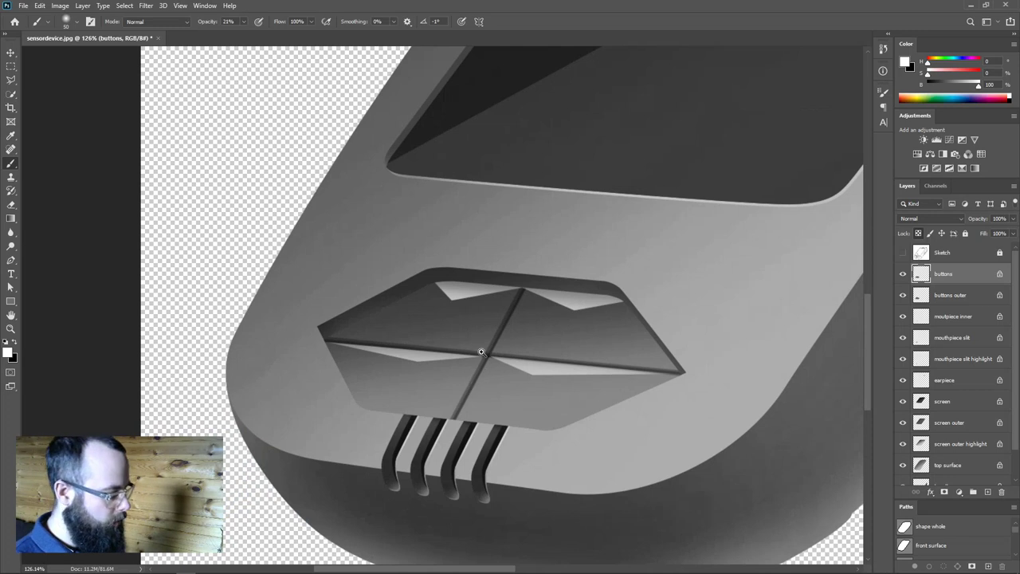
scroll(479, 359, up, 5)
click(903, 252)
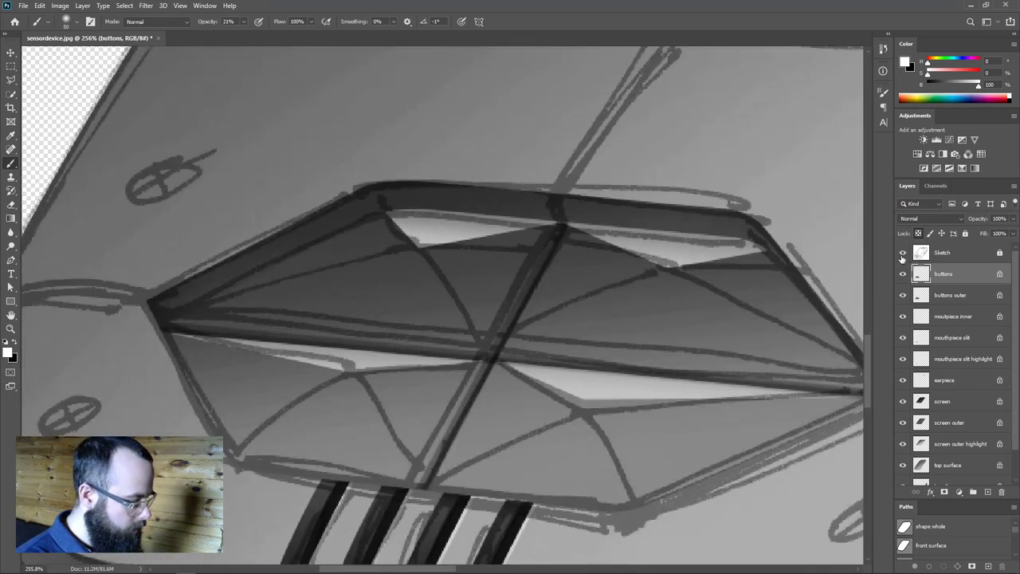
Select the upper-left facet and the facet along the vertical seam with the Polygonal Lasso.
click(11, 80)
scroll(368, 298, up, 1)
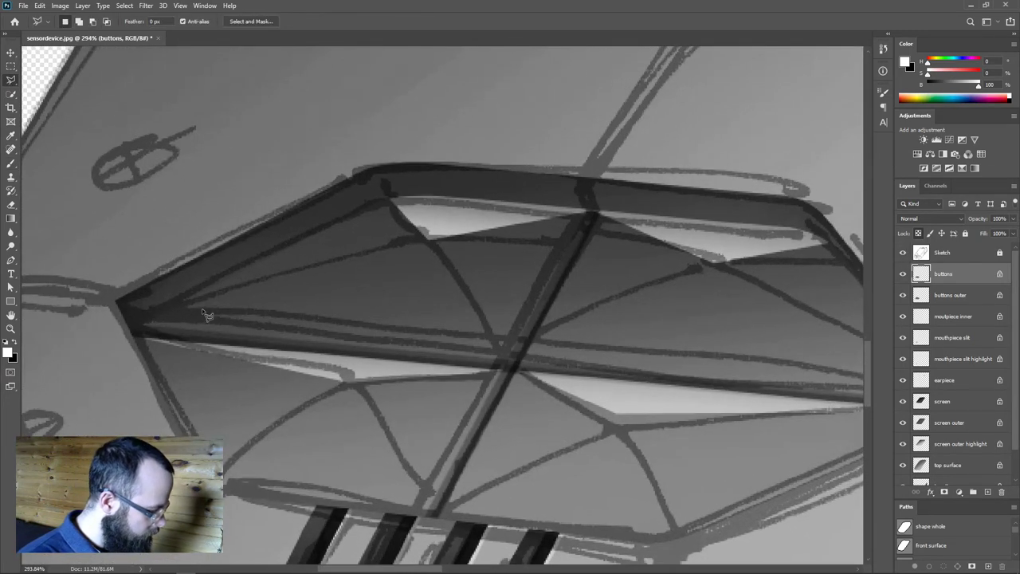
click(141, 324)
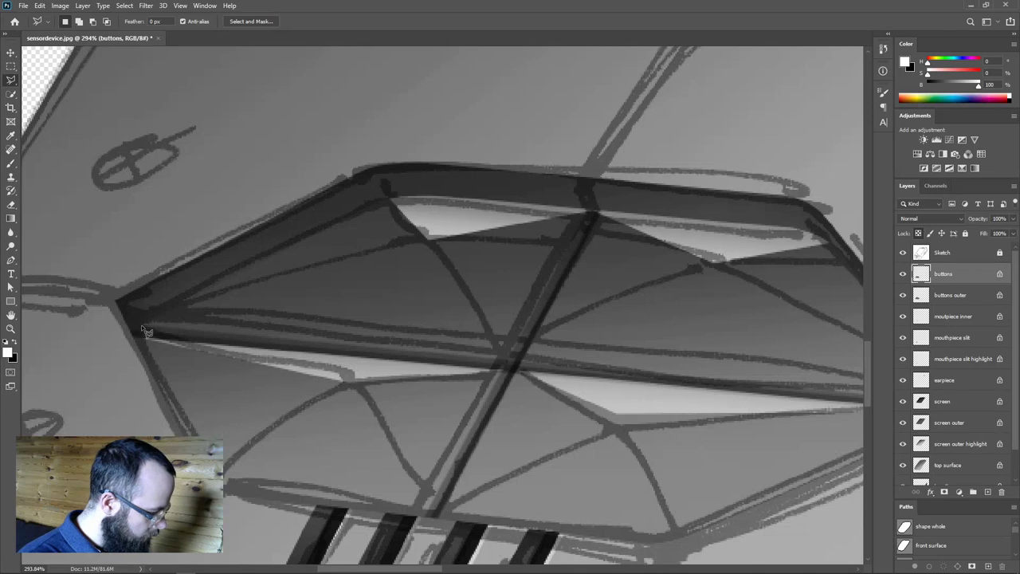
click(427, 239)
double_click(123, 249)
scroll(642, 282, right, 2)
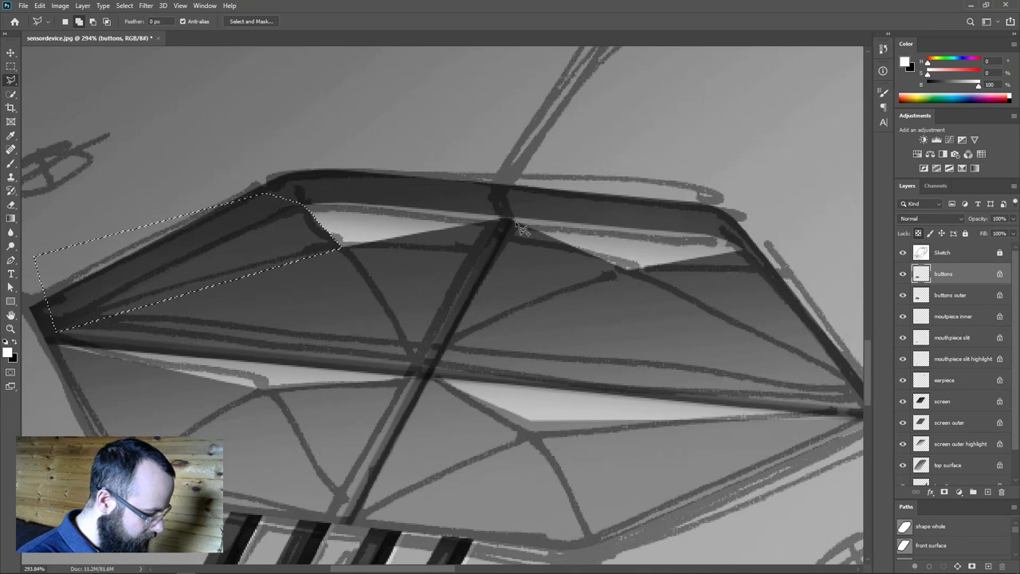
click(512, 222)
click(437, 362)
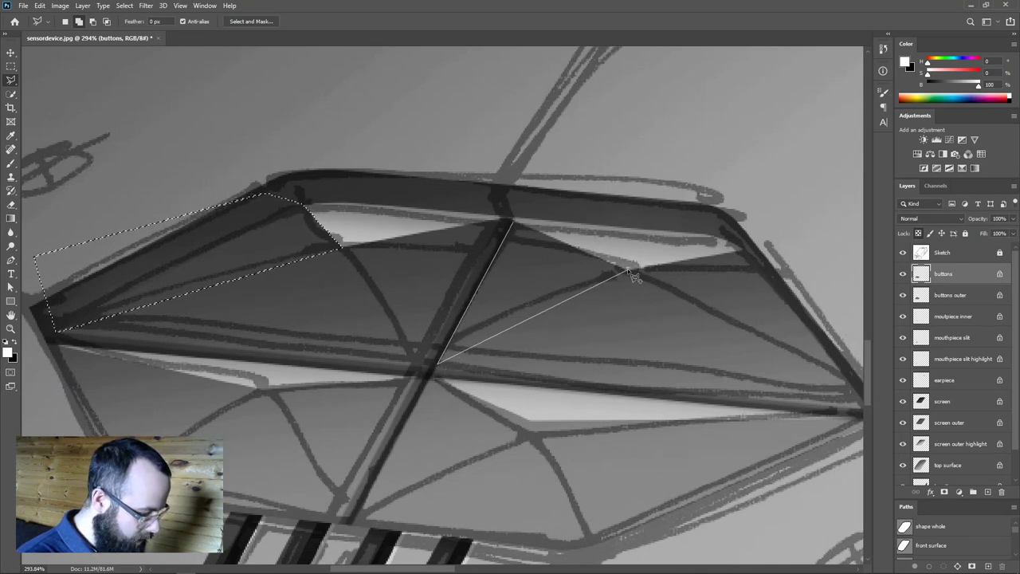
click(514, 223)
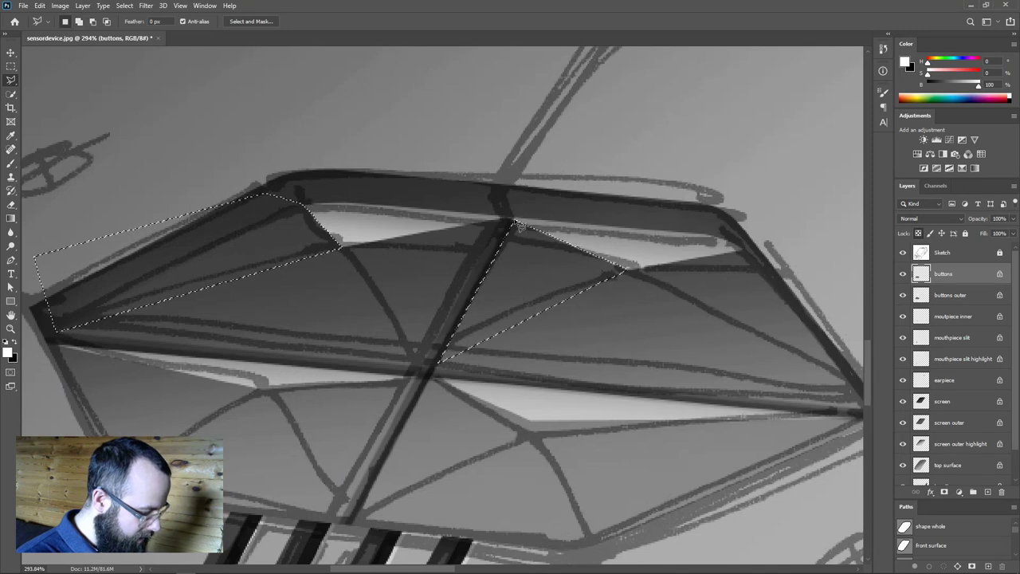
Add another button facet and the lower-left facet to the selection.
click(432, 379)
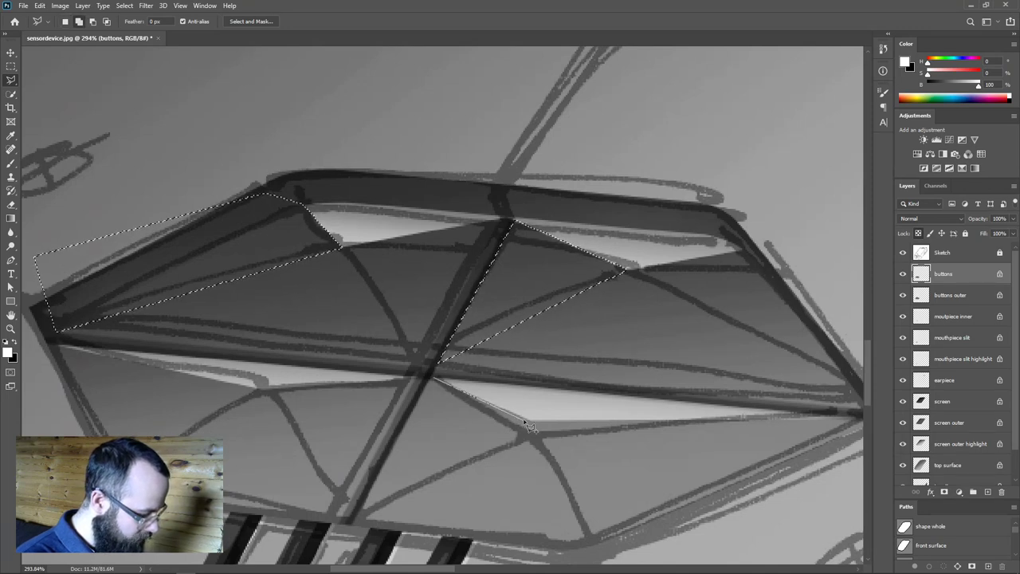
click(530, 423)
click(352, 524)
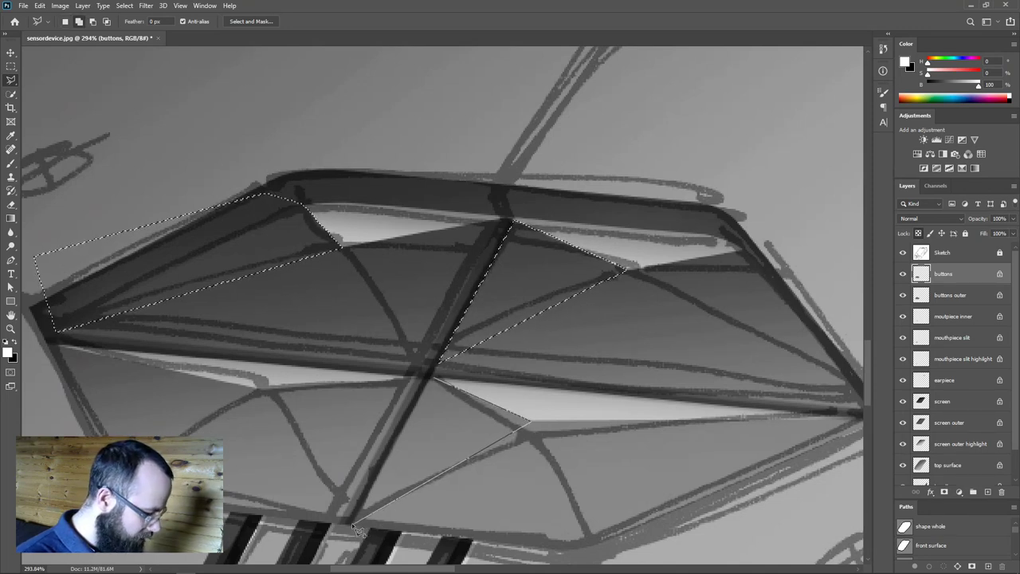
click(433, 380)
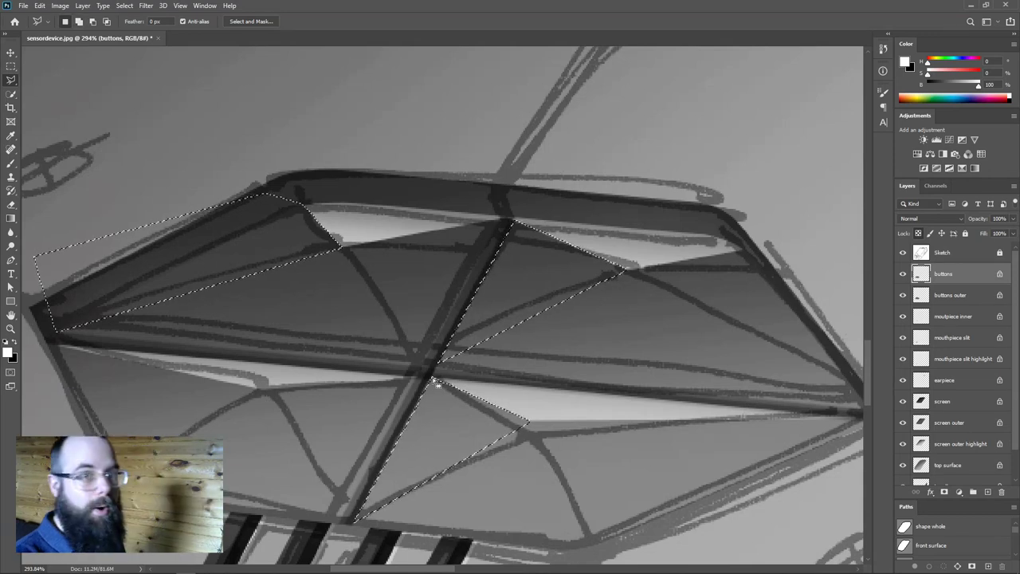
click(57, 345)
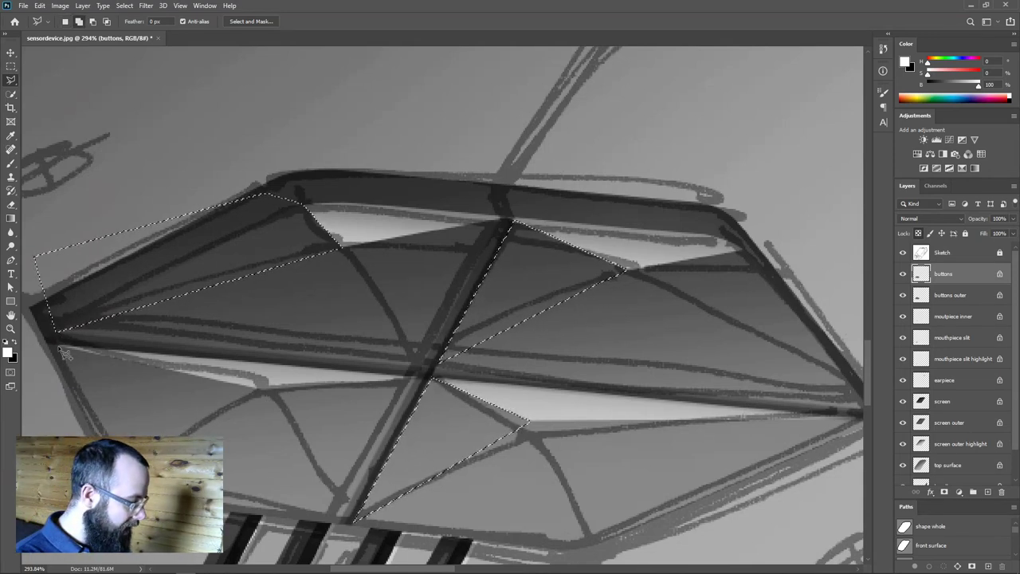
click(255, 386)
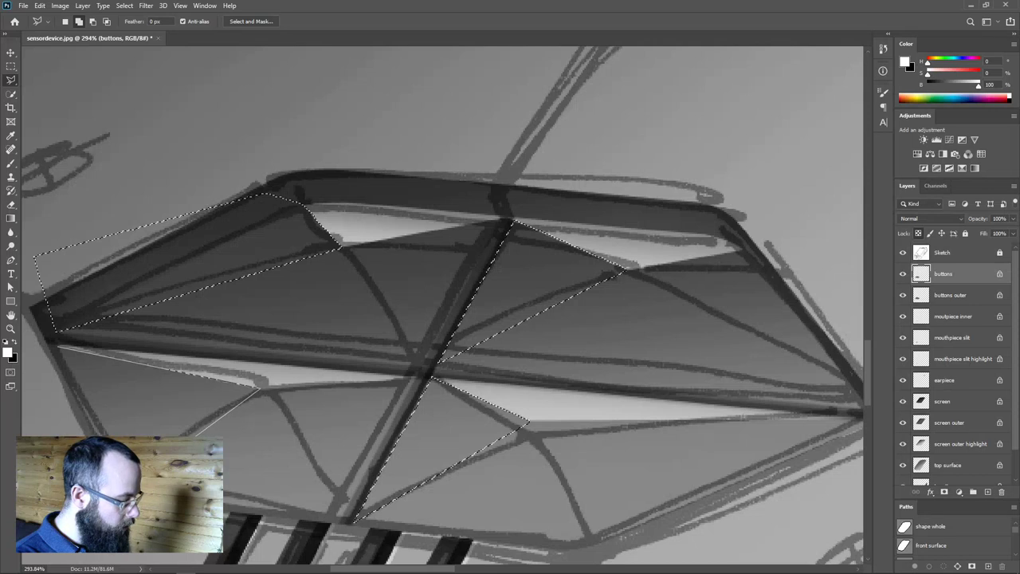
double_click(50, 389)
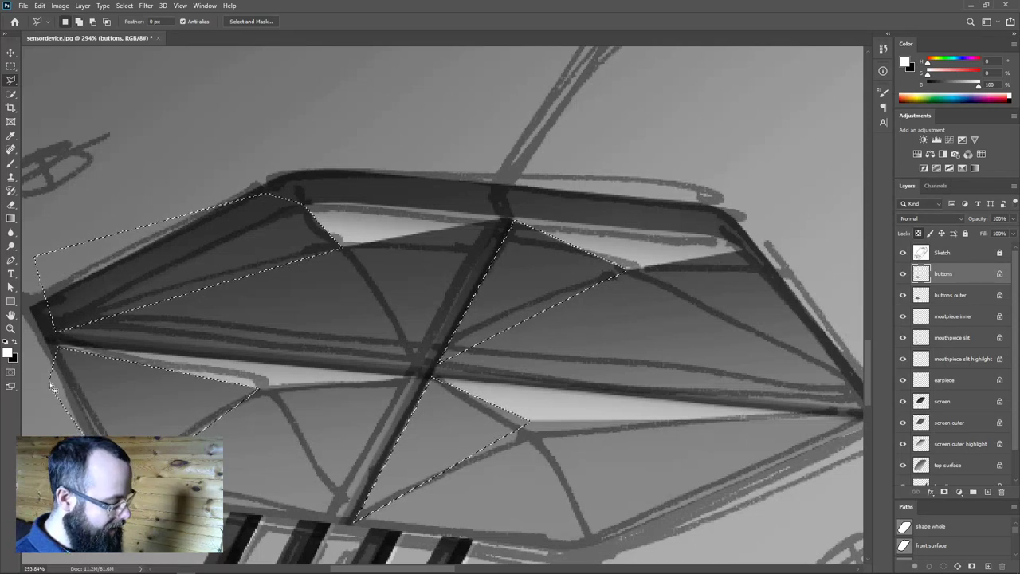
Paint a soft white highlight over these facets, deselect, and check the shading without the sketch.
key(b)
drag(178, 329, 208, 329)
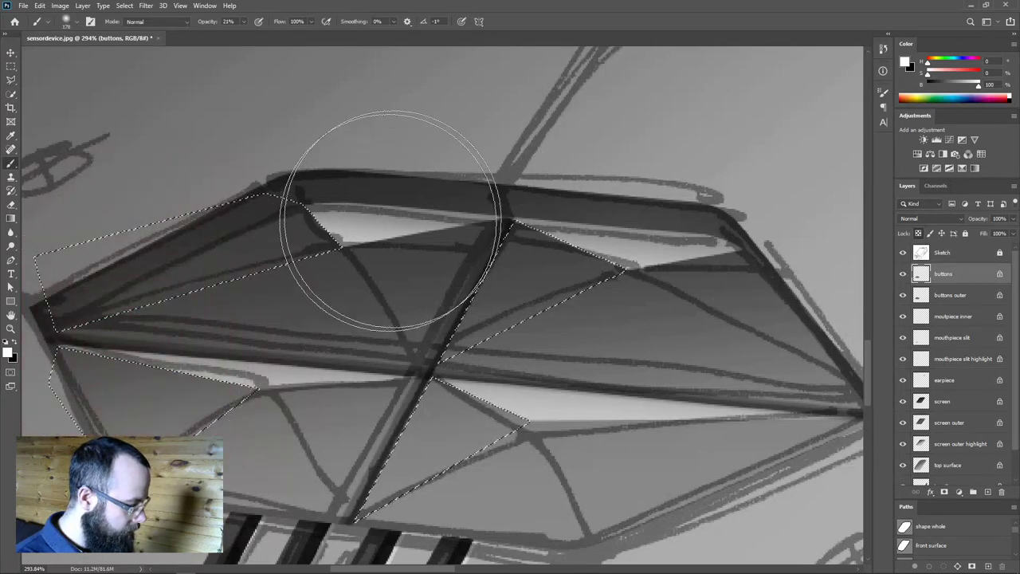
drag(590, 279, 535, 353)
key(ctrl+d)
click(902, 253)
scroll(644, 359, down, 8)
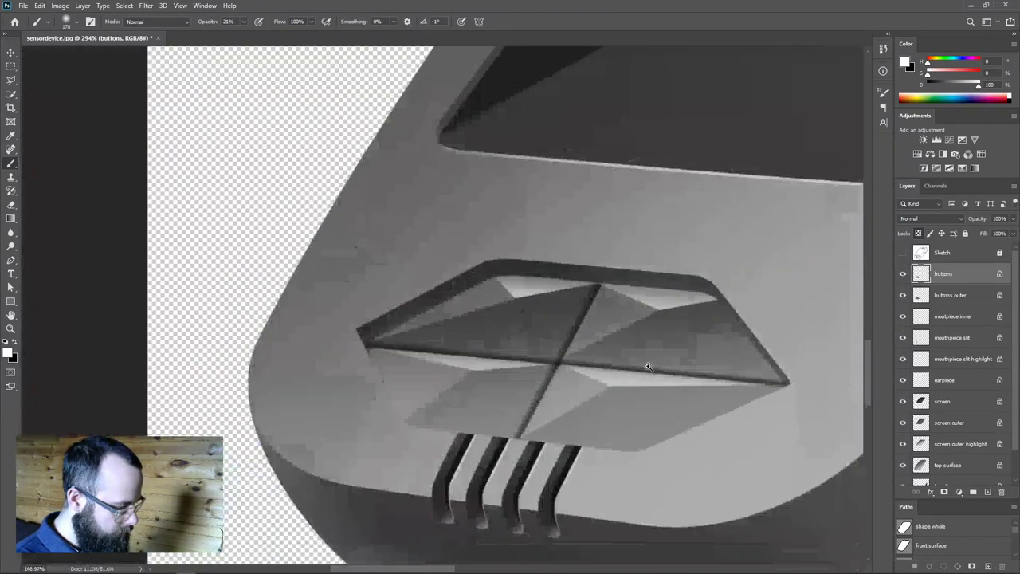
scroll(645, 377, up, 6)
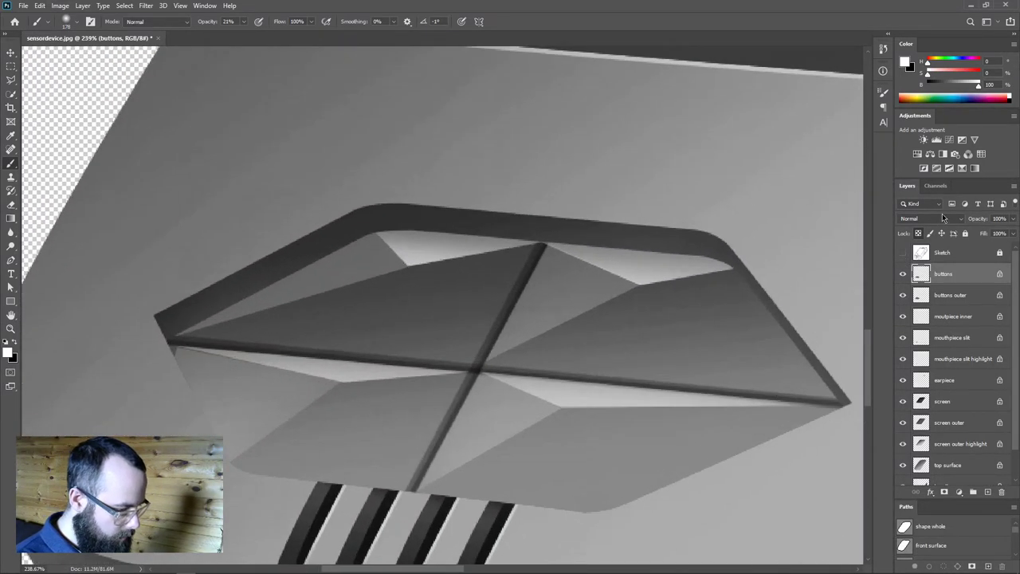
click(902, 252)
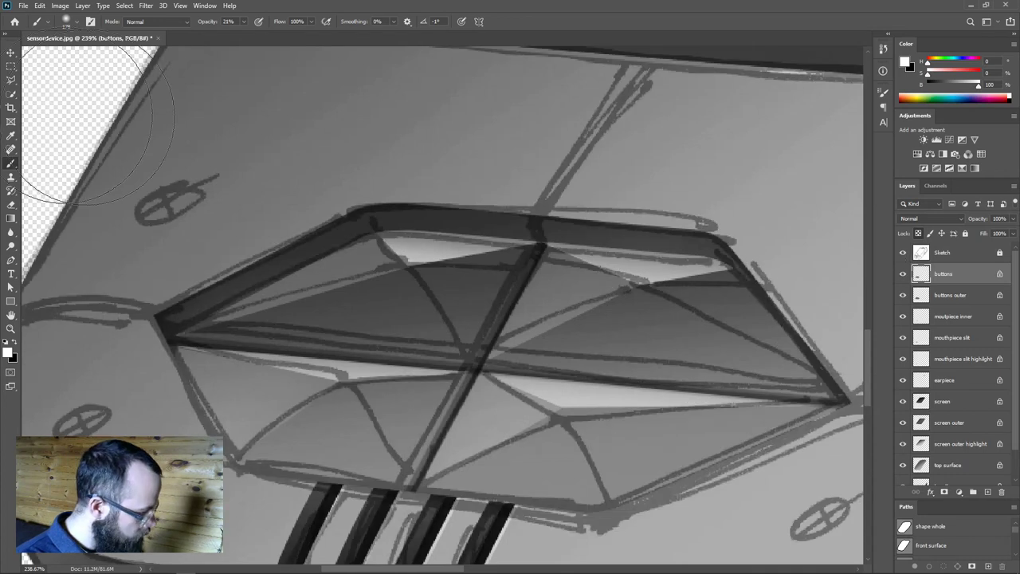
Select four lower triangular facets of the pad with the Polygonal Lasso.
click(11, 80)
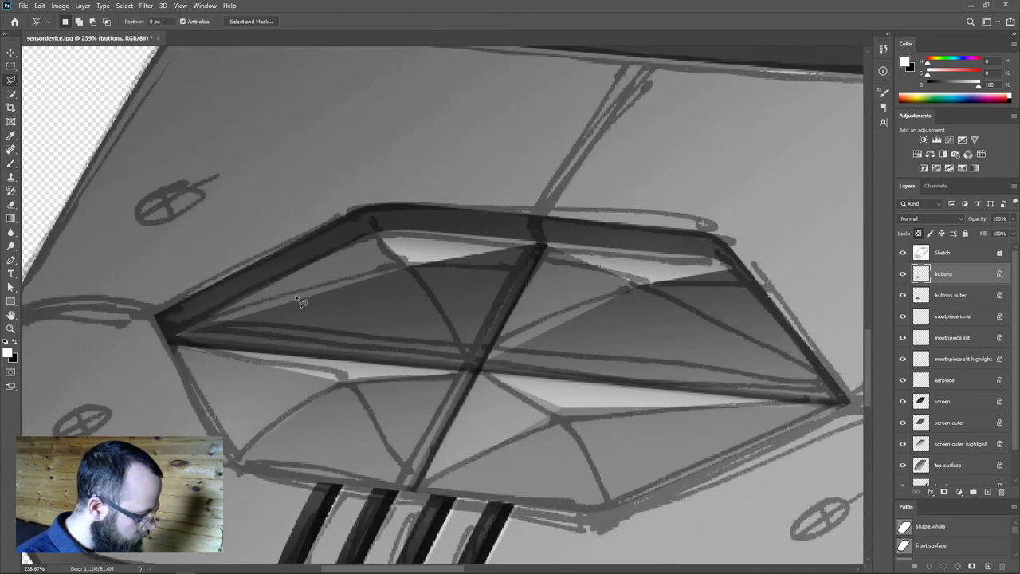
click(170, 339)
click(408, 269)
click(478, 369)
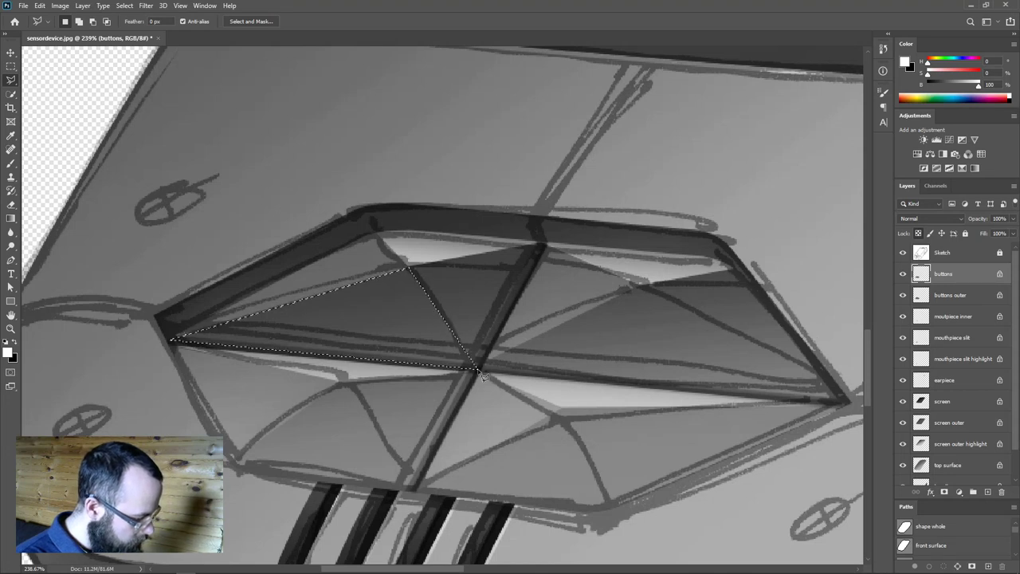
click(640, 285)
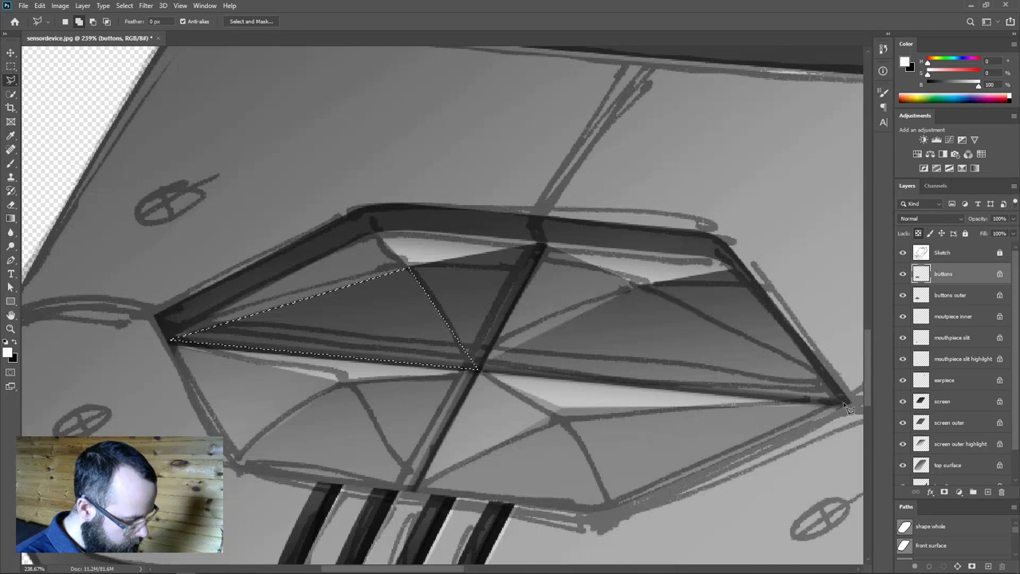
double_click(842, 401)
click(343, 385)
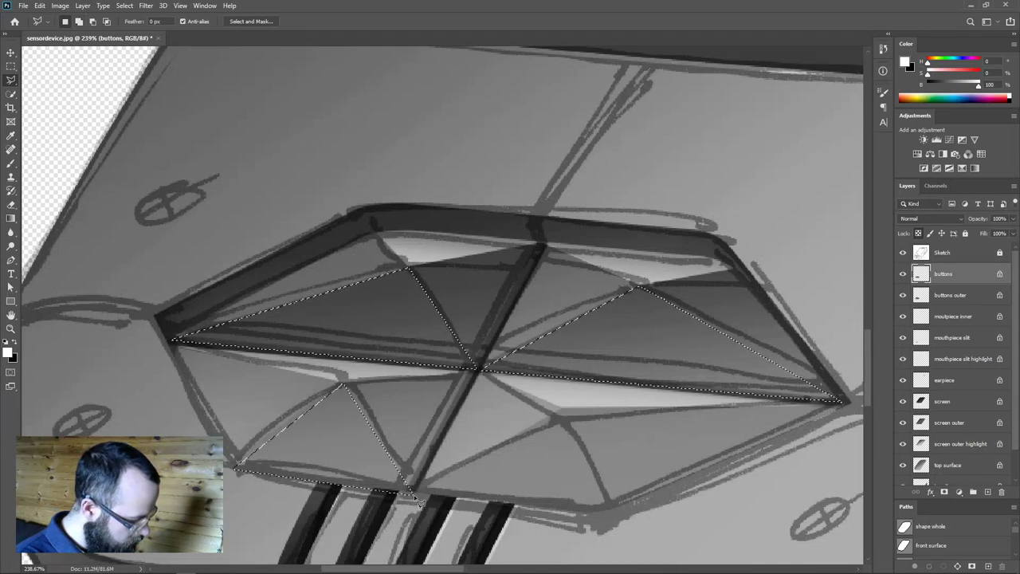
double_click(412, 492)
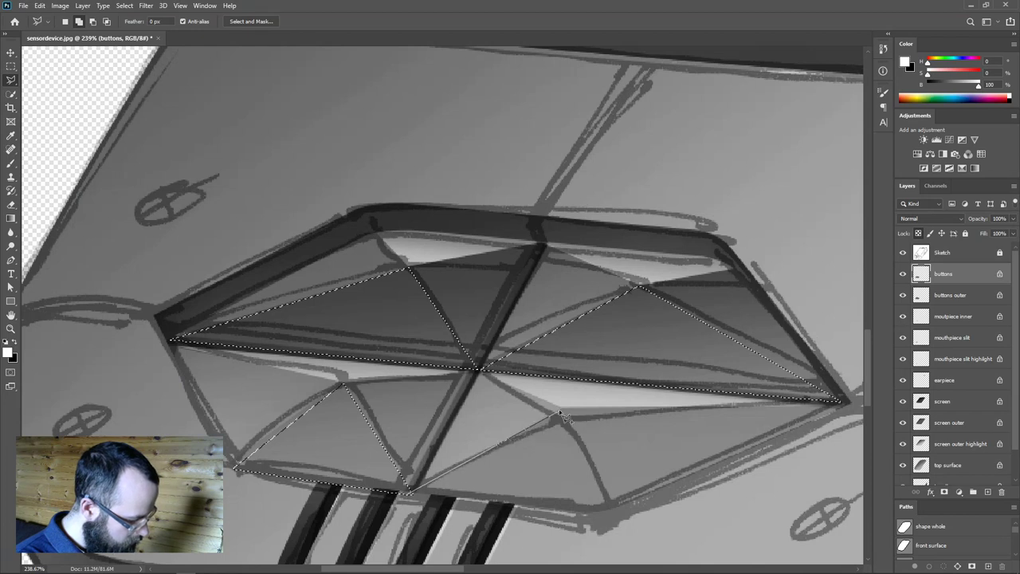
double_click(613, 530)
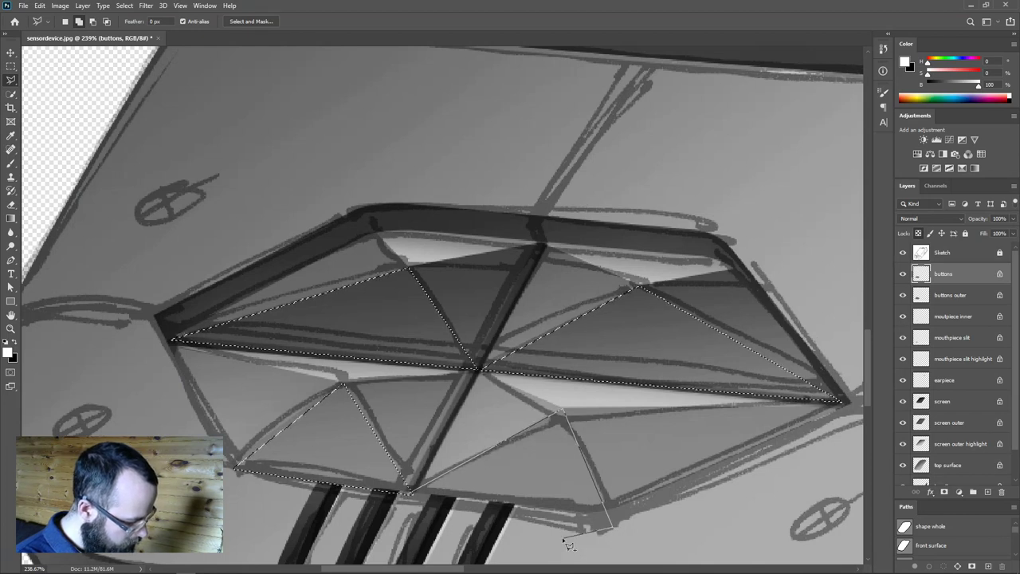
Paint the facets soft black with a 151 px brush, deselect, hide the sketch, and fit the view.
key(b)
alt+right_click(218, 360)
key(x)
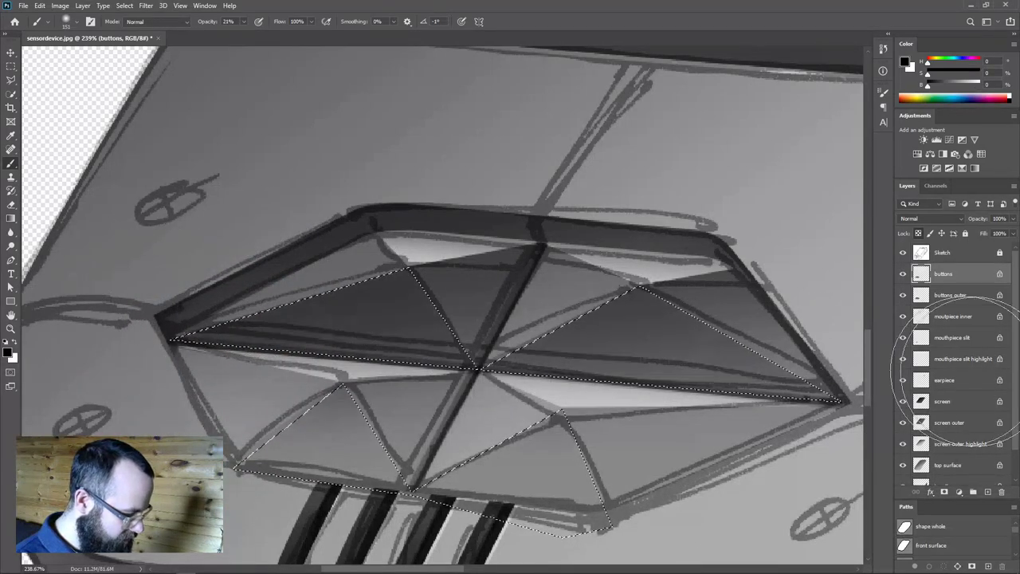
drag(199, 487, 807, 499)
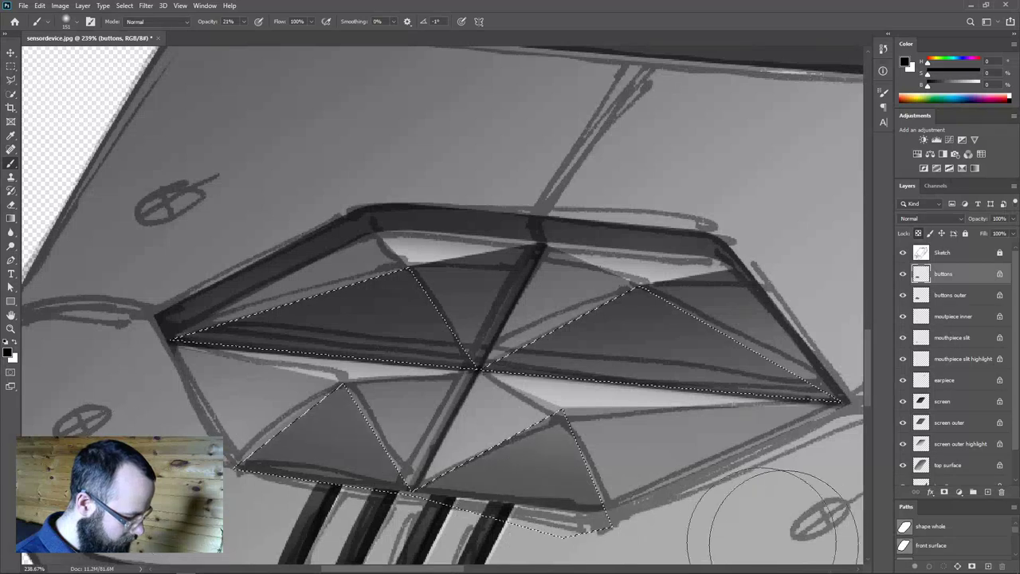
key(ctrl+d)
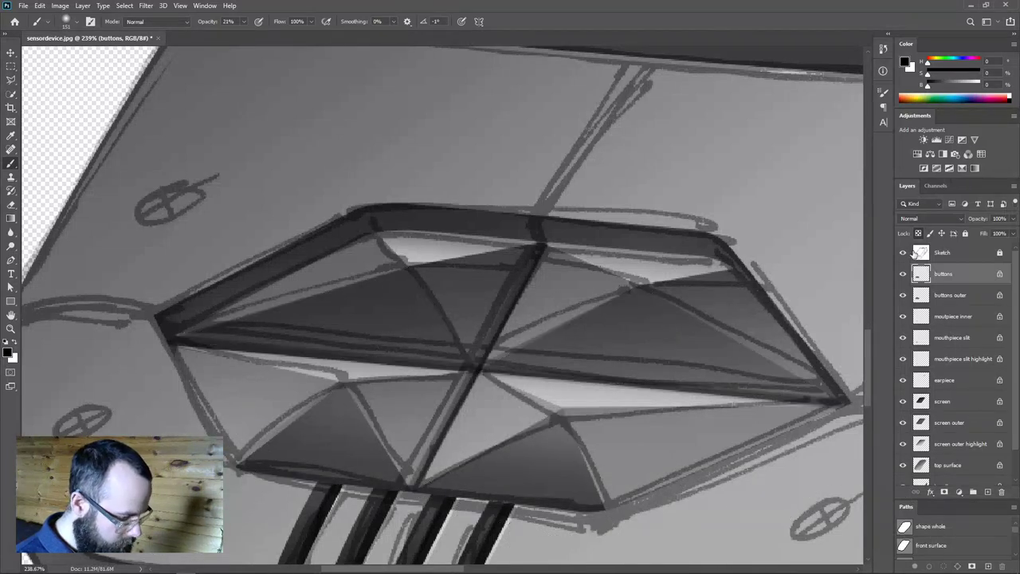
click(903, 251)
key(ctrl+0)
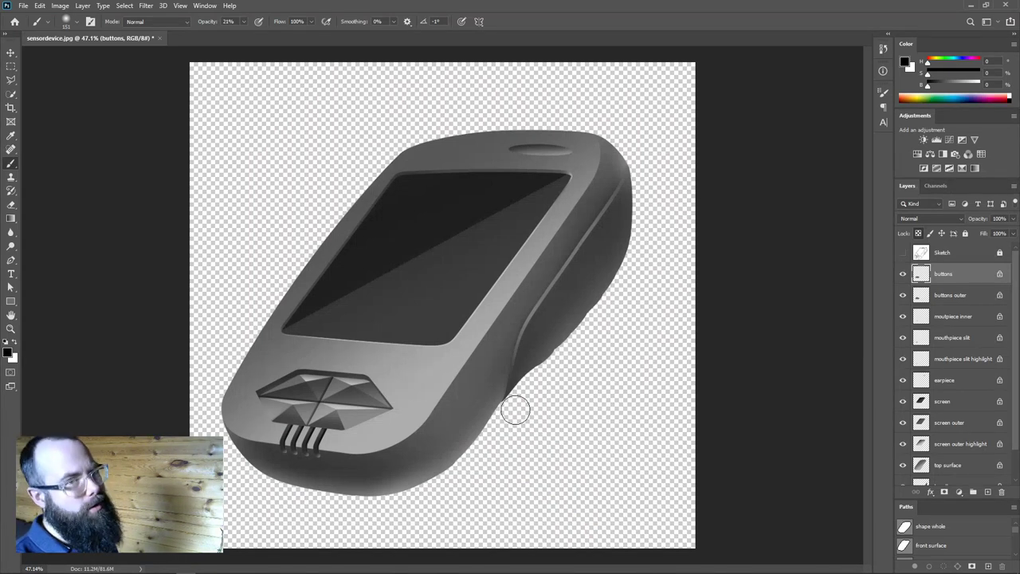
Zoom in on the button pad and paint a dark stroke along its lower border with a 64 px brush.
scroll(343, 398, up, 8)
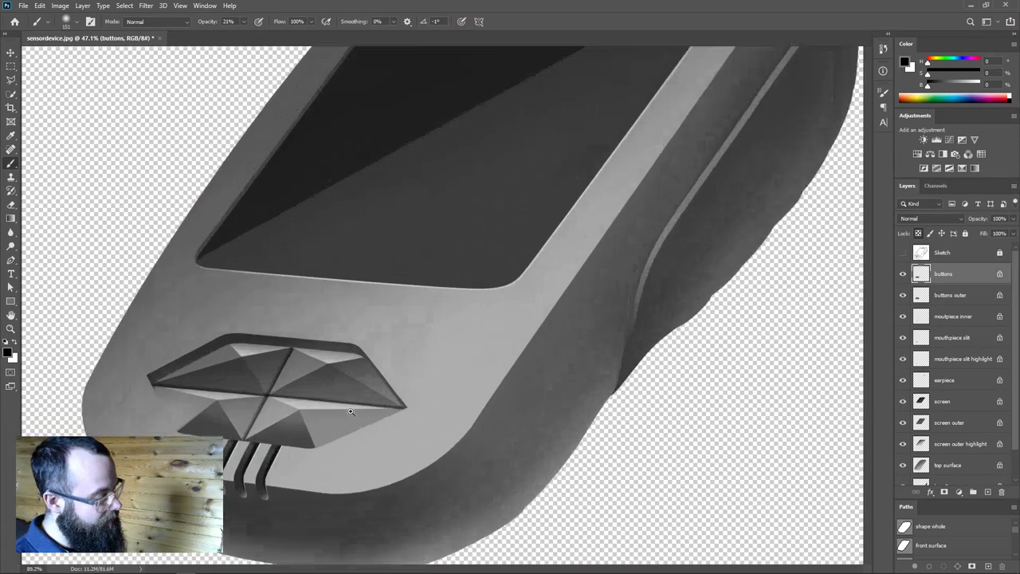
drag(446, 378, 546, 398)
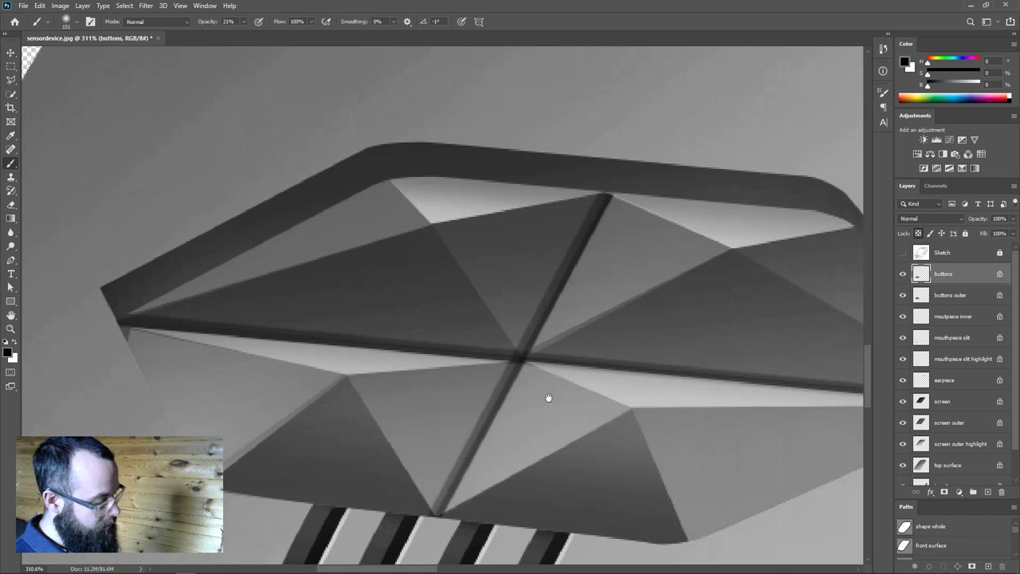
scroll(451, 276, down, 2)
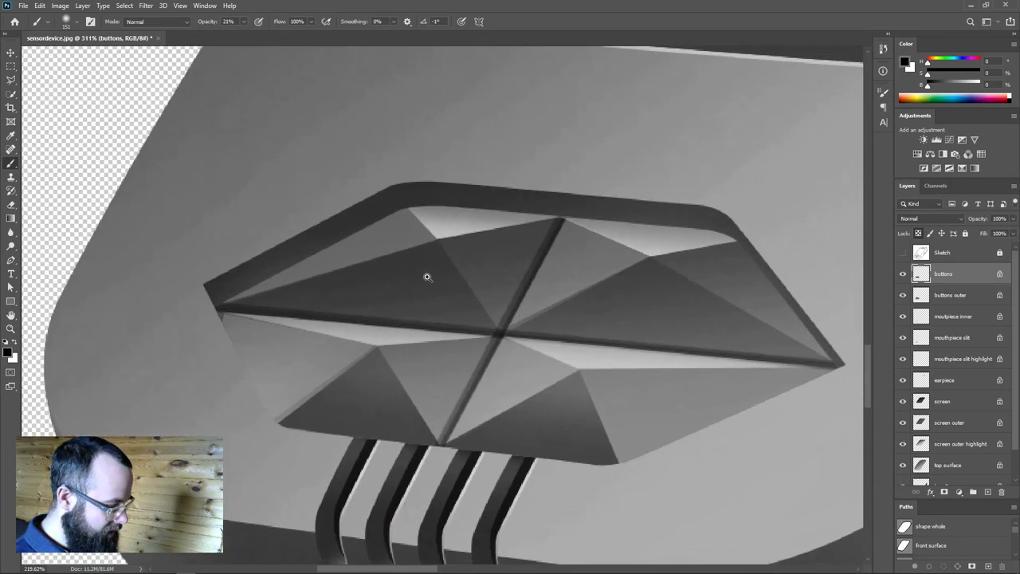
mouse_move(409, 222)
mouse_down()
mouse_move(387, 217)
mouse_move(782, 249)
mouse_up()
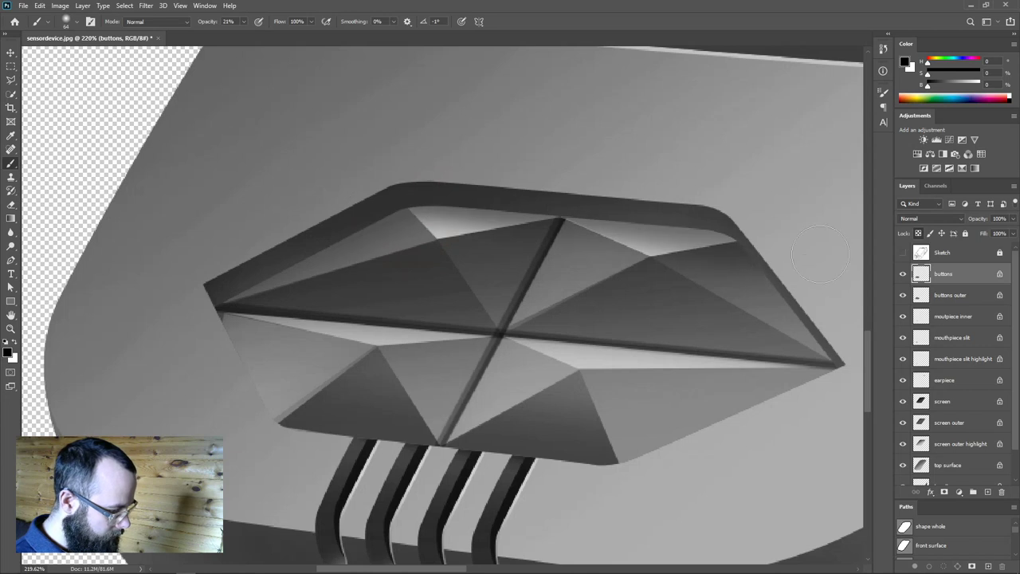
mouse_move(196, 284)
mouse_down()
mouse_move(256, 399)
mouse_move(310, 440)
mouse_move(467, 476)
mouse_move(667, 466)
mouse_move(814, 403)
mouse_move(838, 368)
mouse_up()
Shrink the brush to a 3 px tip and adjust its hardness to 81%.
scroll(571, 411, down, 5)
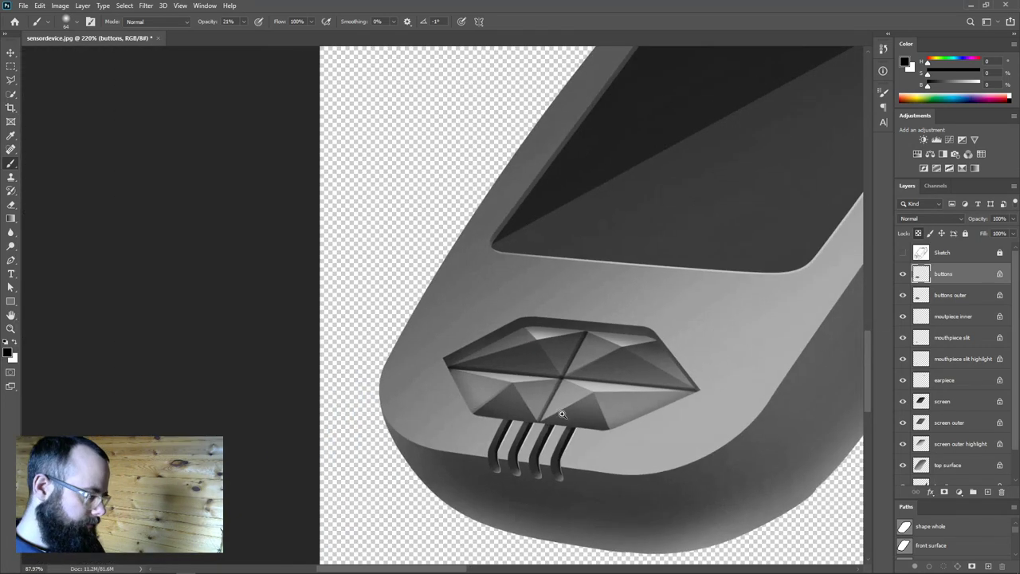
scroll(589, 412, up, 6)
mouse_move(513, 361)
mouse_down()
mouse_move(466, 392)
mouse_move(428, 395)
mouse_up()
drag(485, 332, 491, 502)
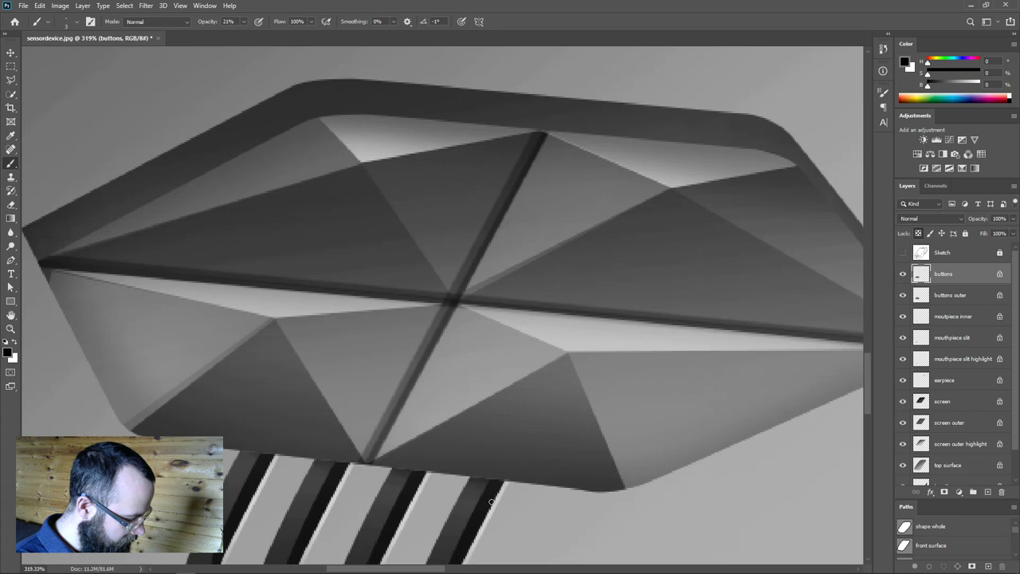
Trace thin white highlights along the facet edges of the pad's left and right sides.
key(x)
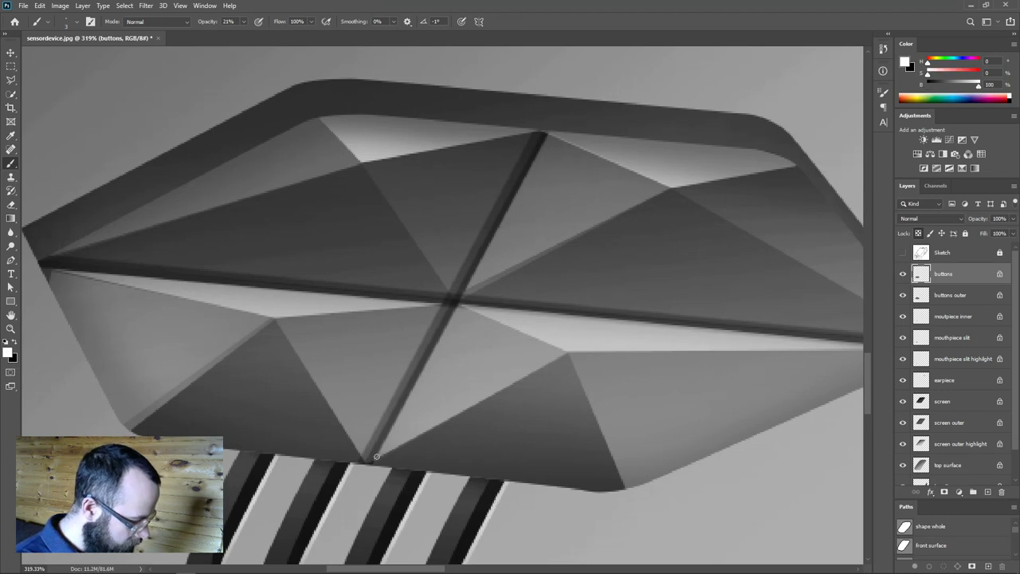
shift+click(568, 353)
shift+click(461, 304)
drag(515, 335, 372, 378)
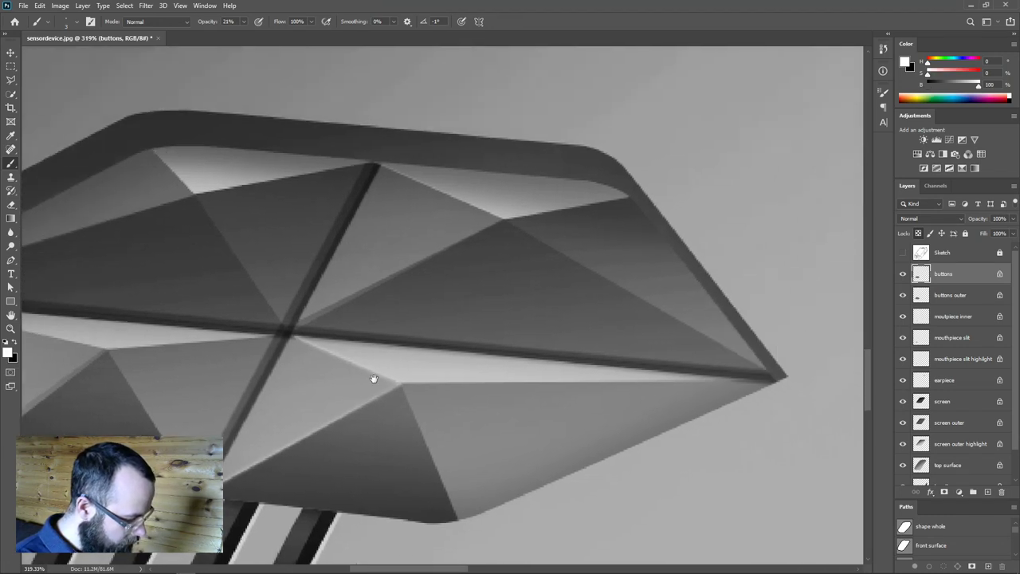
shift+click(764, 382)
scroll(815, 427, left, 5)
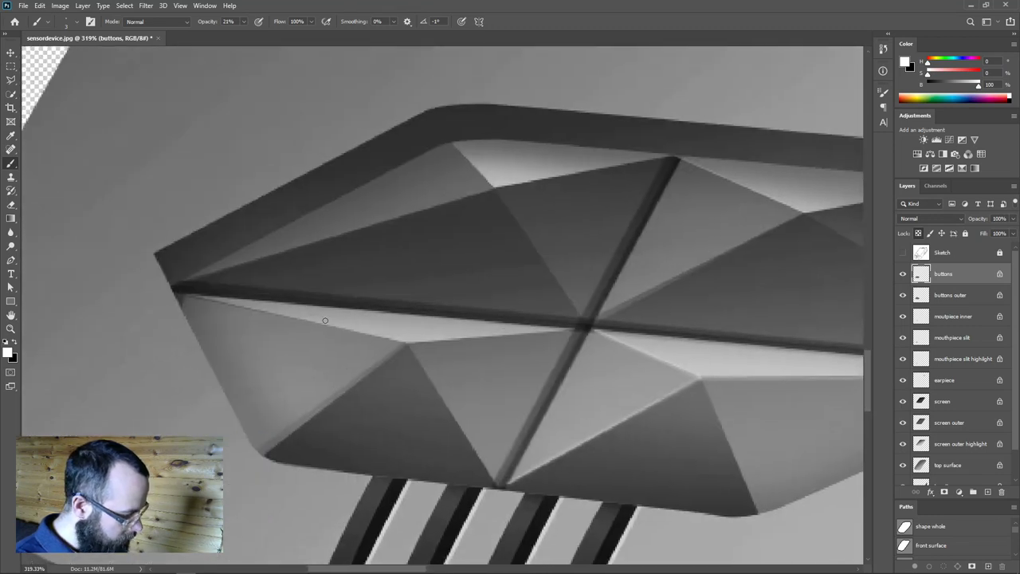
shift+click(408, 345)
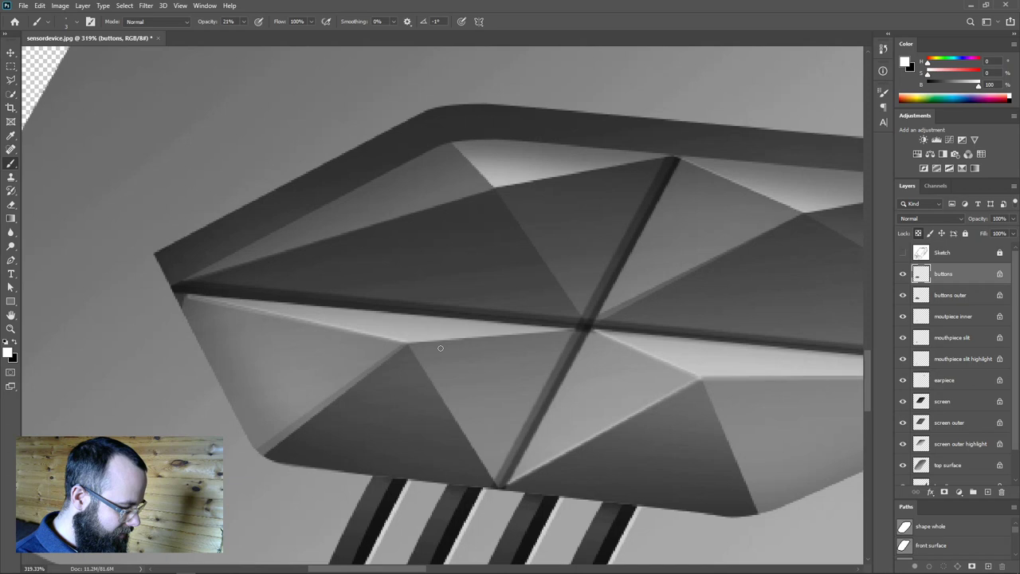
shift+click(573, 328)
shift+click(263, 448)
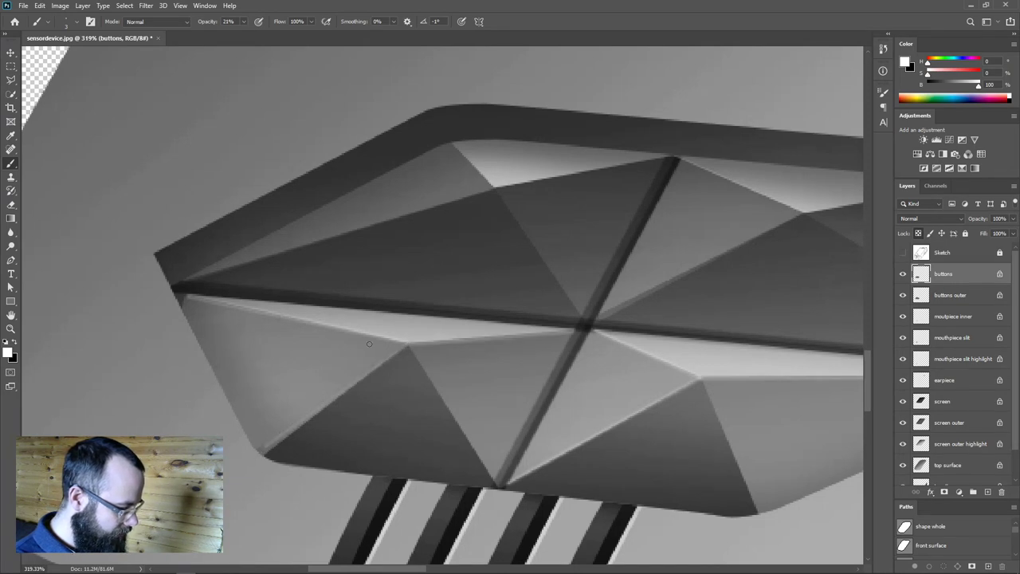
Highlight the upper facet edges meeting at the vertex and along the right side.
drag(462, 327, 416, 500)
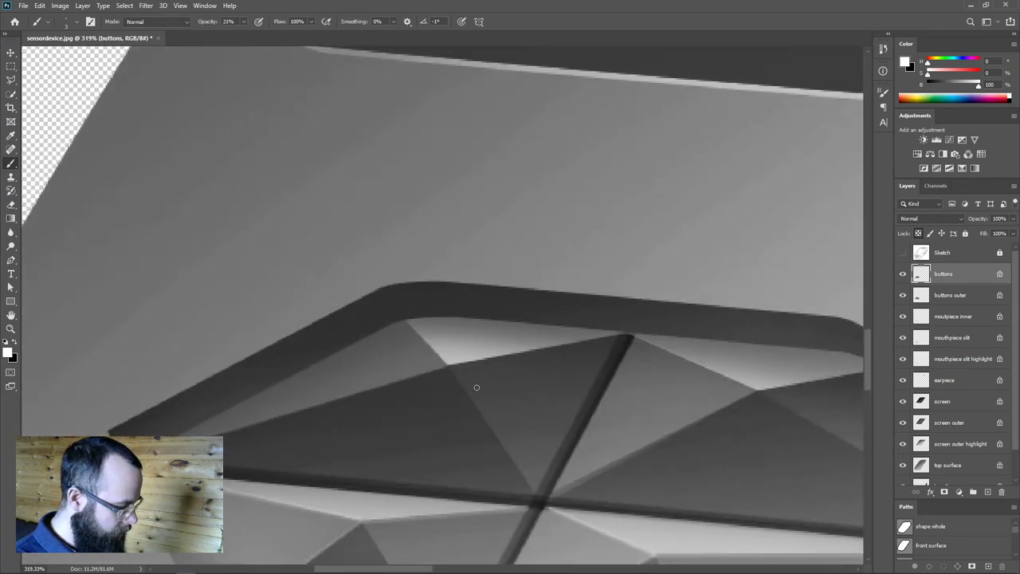
click(451, 369)
shift+click(203, 435)
click(413, 321)
shift+click(448, 359)
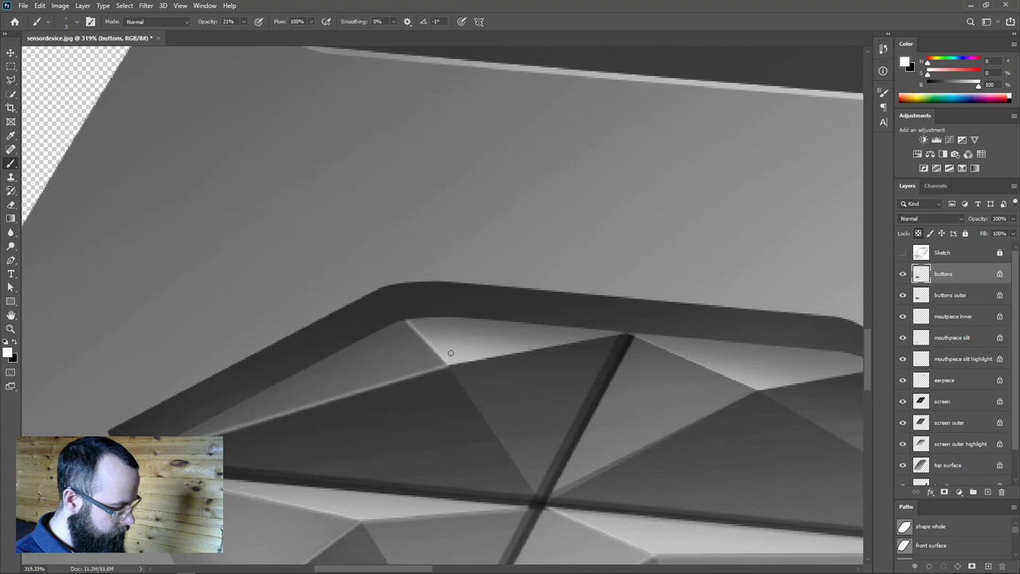
shift+click(621, 333)
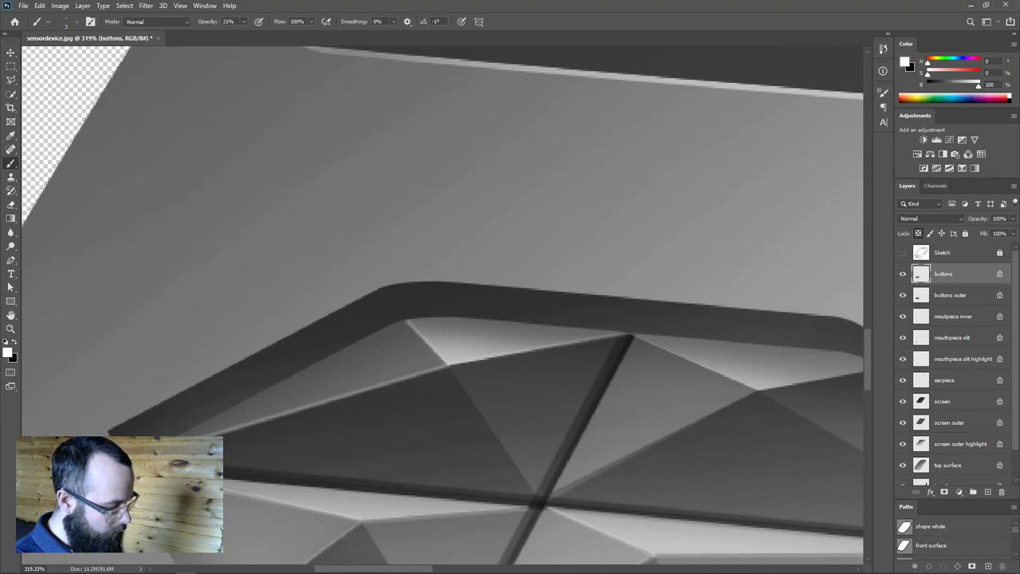
shift+click(754, 392)
drag(754, 392, 574, 426)
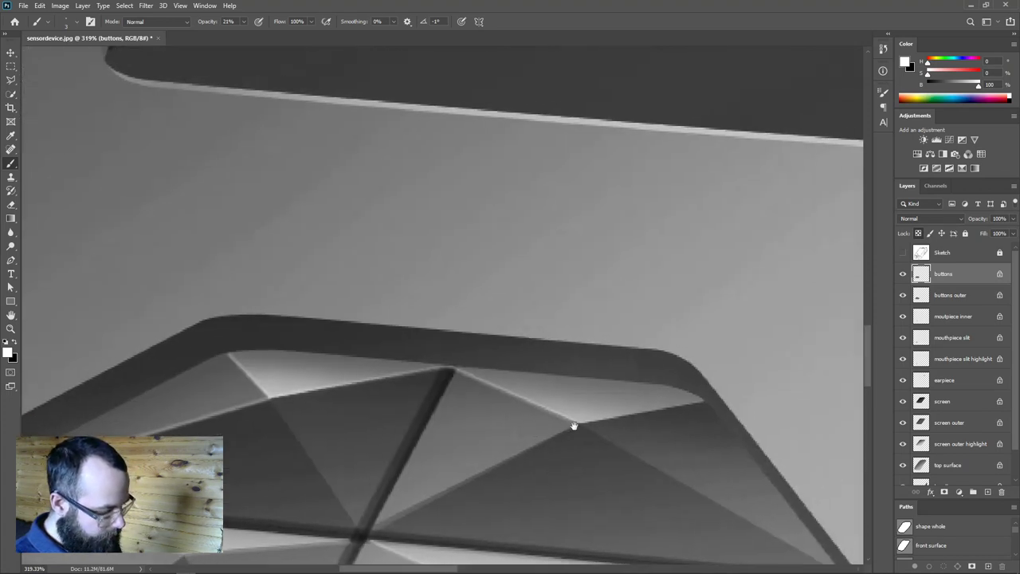
shift+click(713, 398)
drag(546, 462, 686, 379)
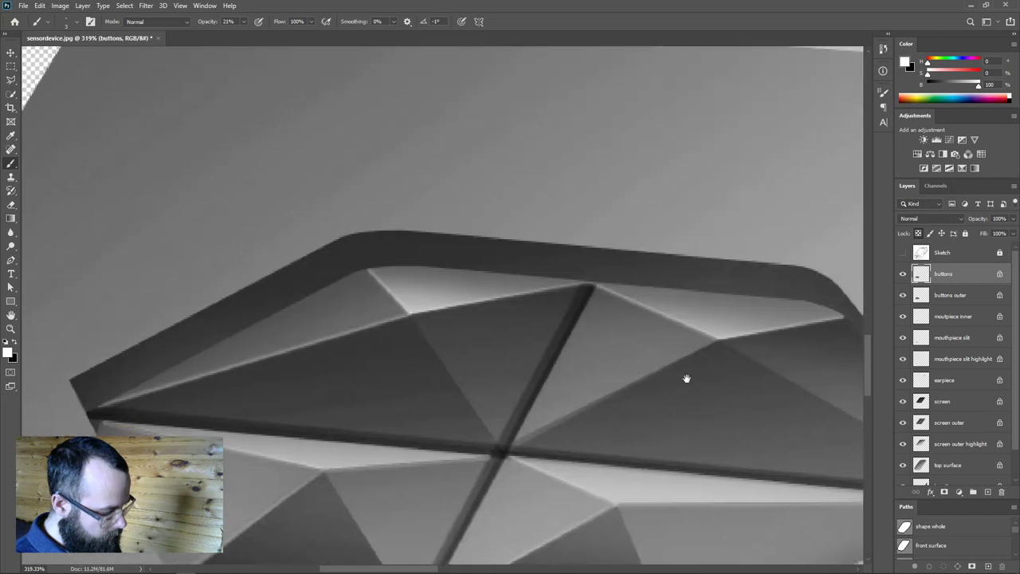
With a slightly smaller brush, repaint the facet edge down to the central groove more faintly.
alt+right_click(409, 319)
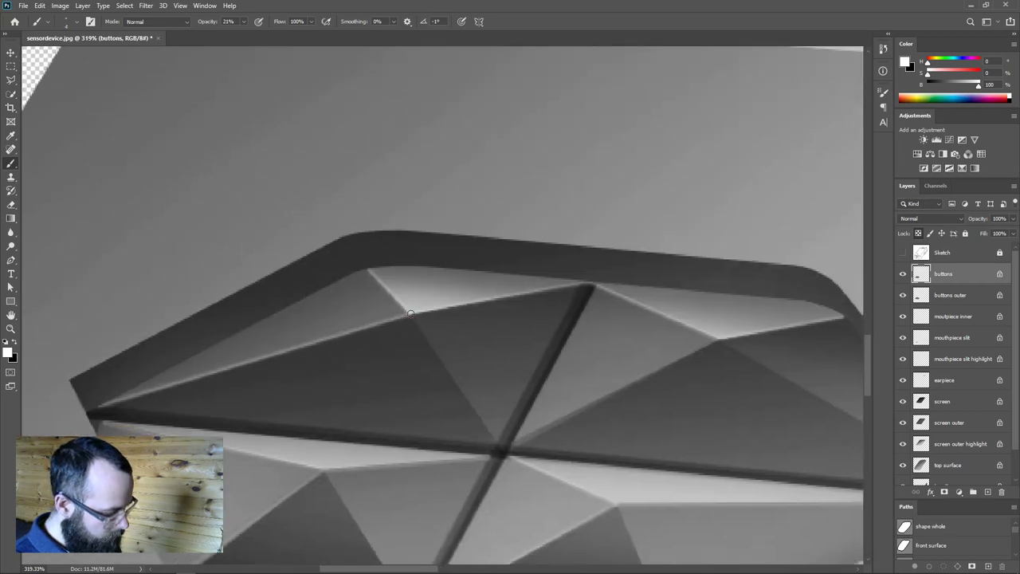
shift+click(501, 440)
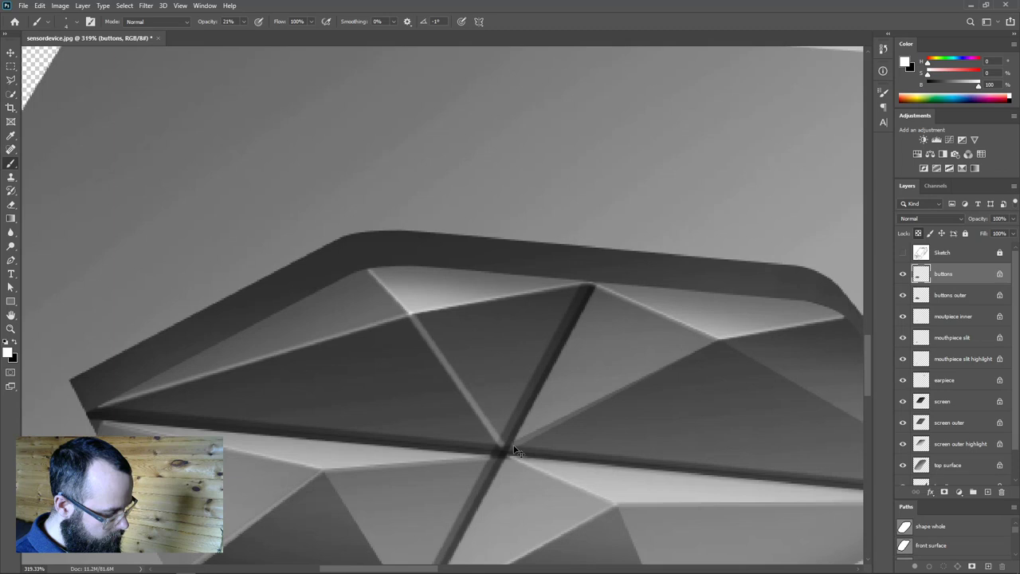
key(ctrl+z)
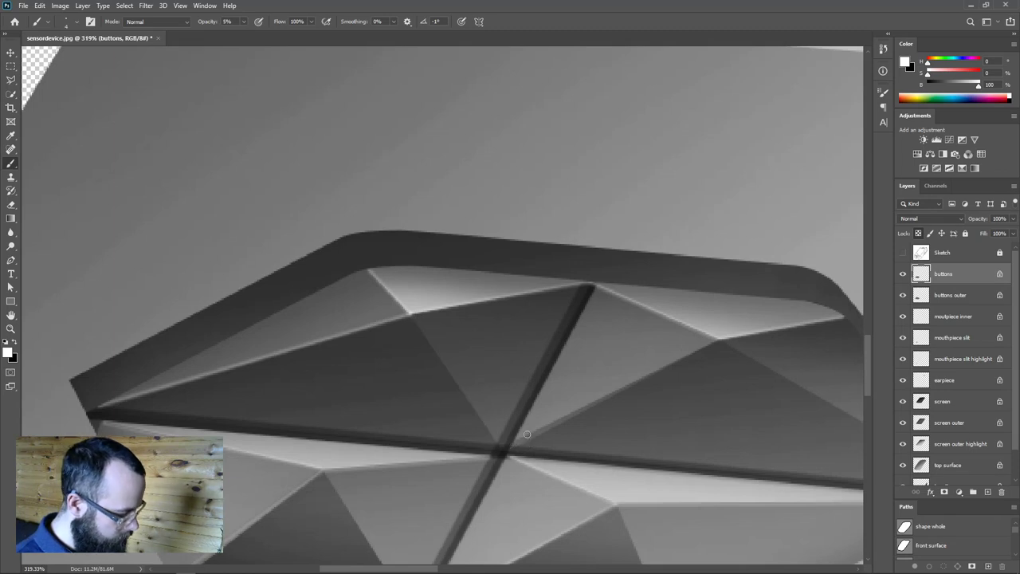
shift+click(502, 445)
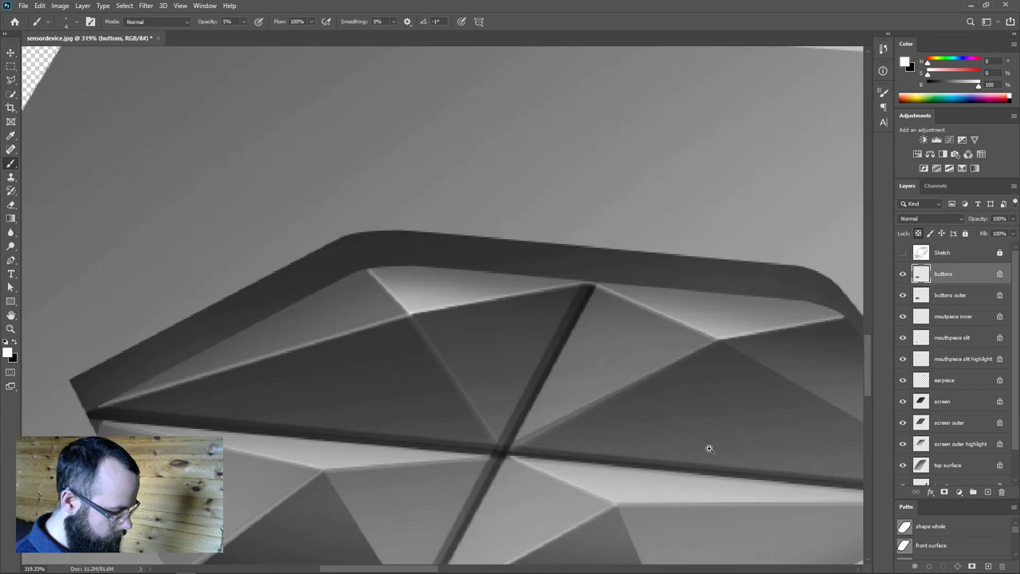
scroll(717, 446, down, 3)
scroll(661, 458, down, 2)
Brighten the upper and lower parts of the diagonal groove at 10% opacity.
key(2)
scroll(638, 450, up, 5)
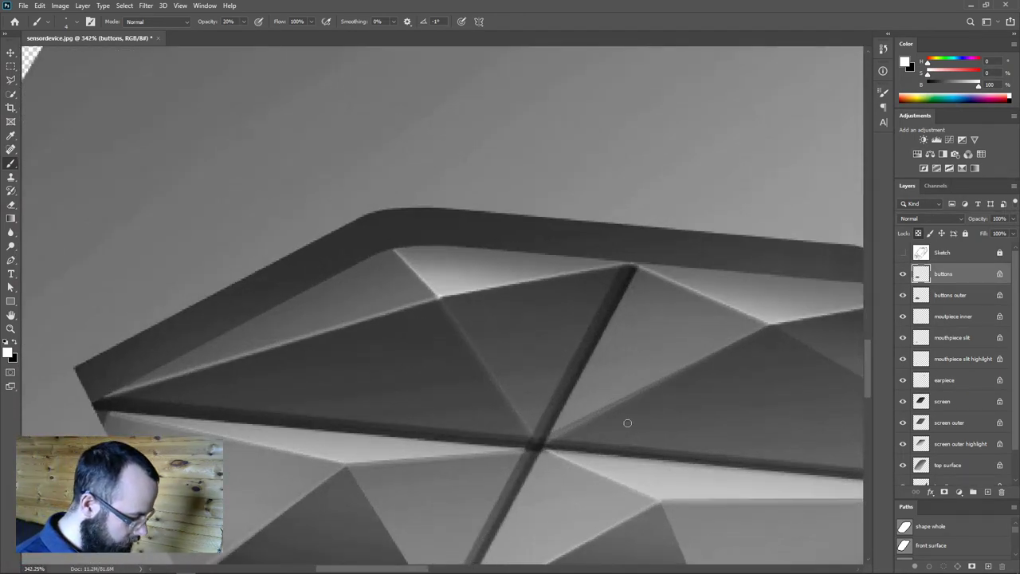
key(1)
shift+click(642, 268)
drag(597, 414, 642, 253)
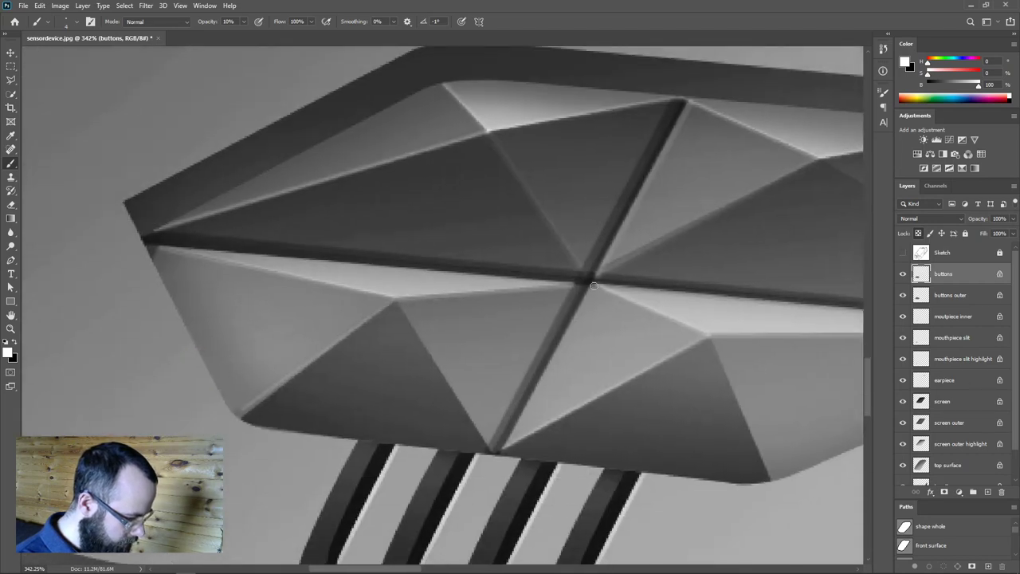
shift+click(503, 454)
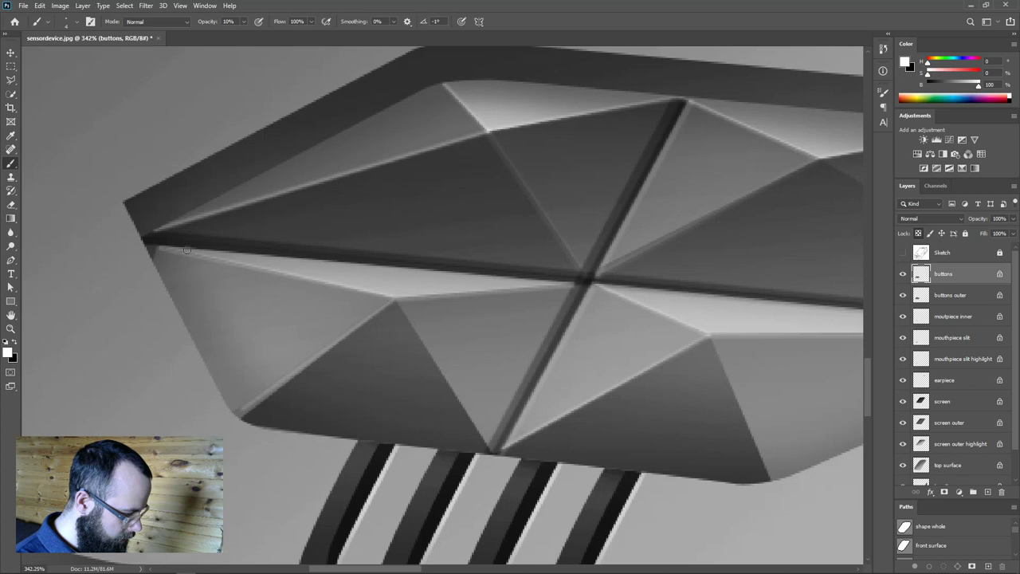
Highlight the horizontal groove out to the pad's tip, raising opacity to 20%.
shift+click(572, 283)
drag(713, 314, 519, 317)
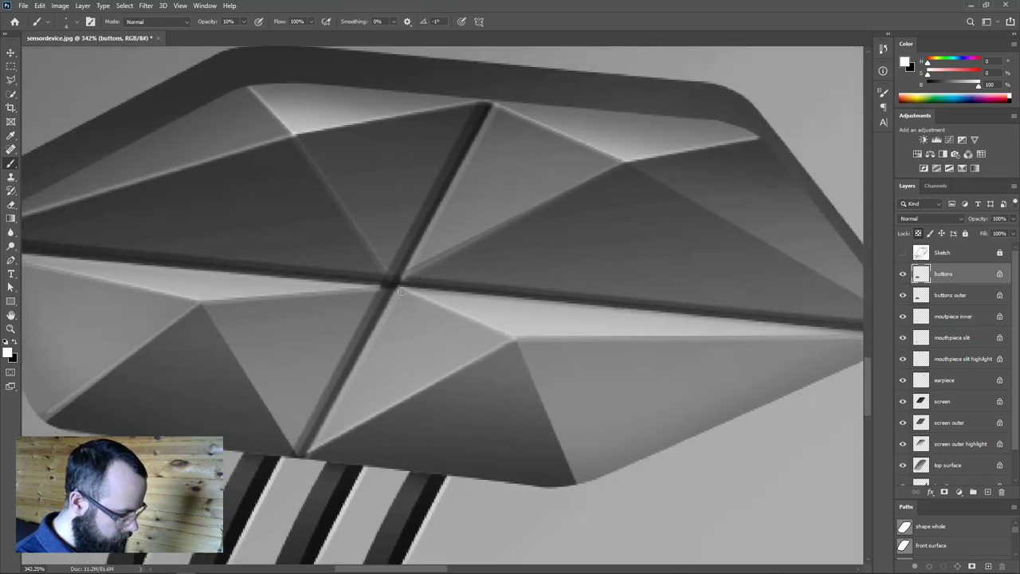
drag(654, 332, 457, 330)
shift+click(725, 339)
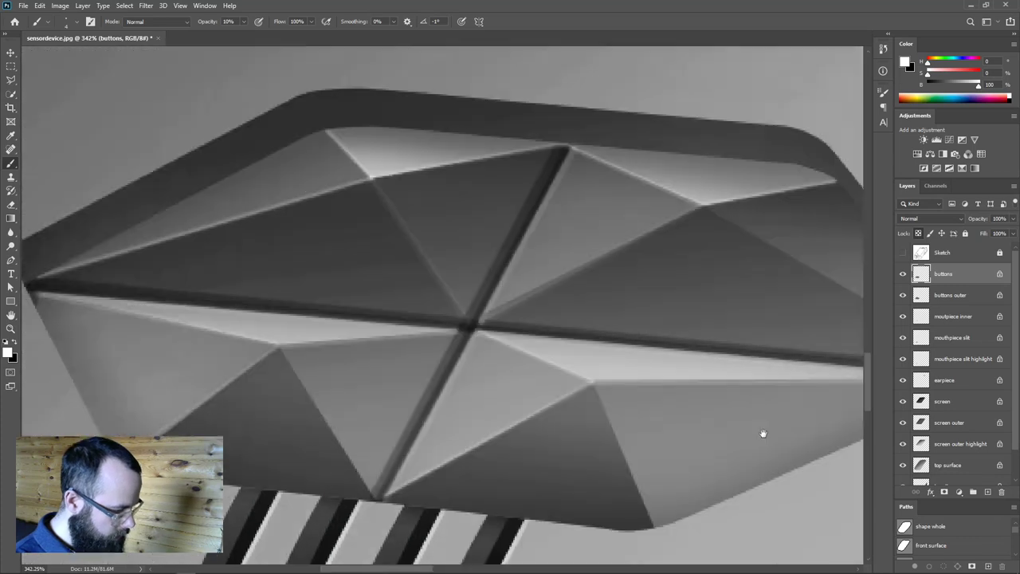
drag(465, 386, 762, 432)
alt+right_click(631, 424)
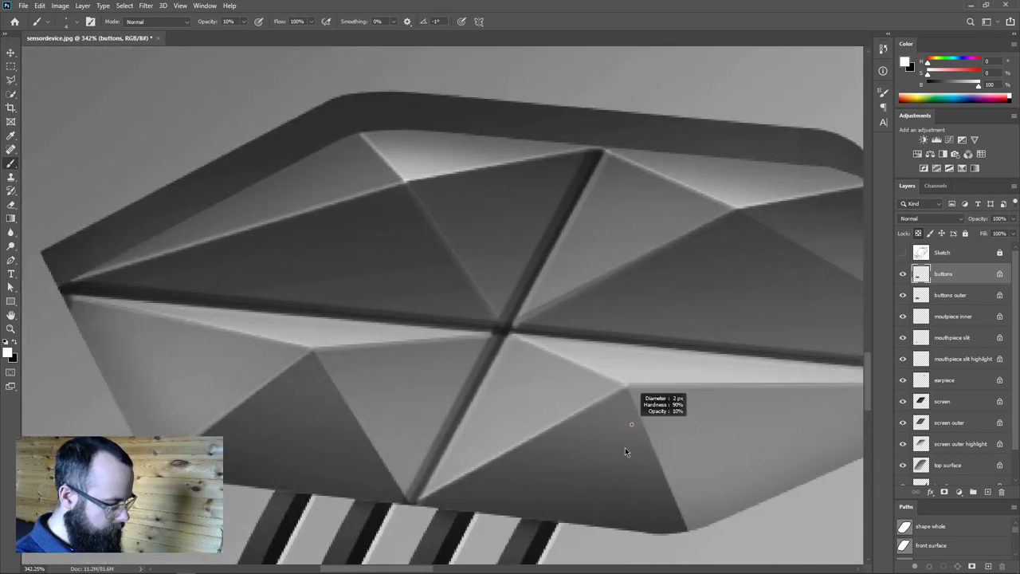
key(2)
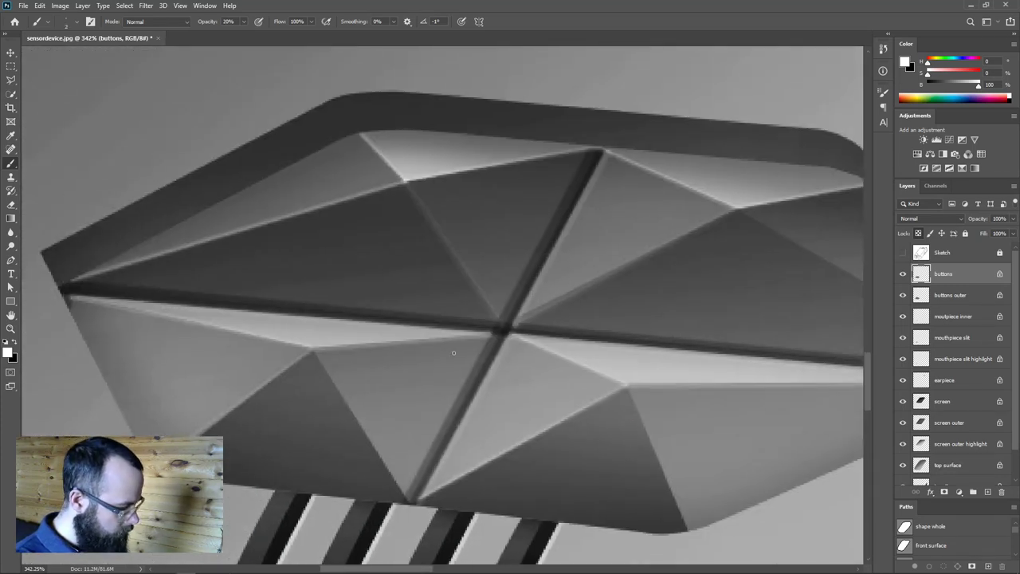
shift+click(491, 334)
drag(543, 336, 426, 339)
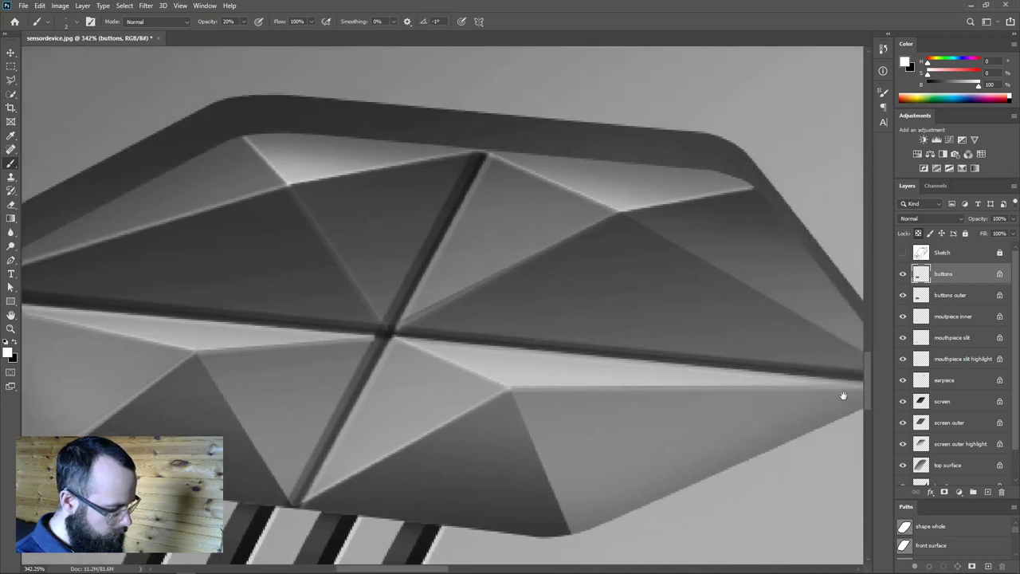
drag(843, 395, 751, 391)
shift+click(771, 389)
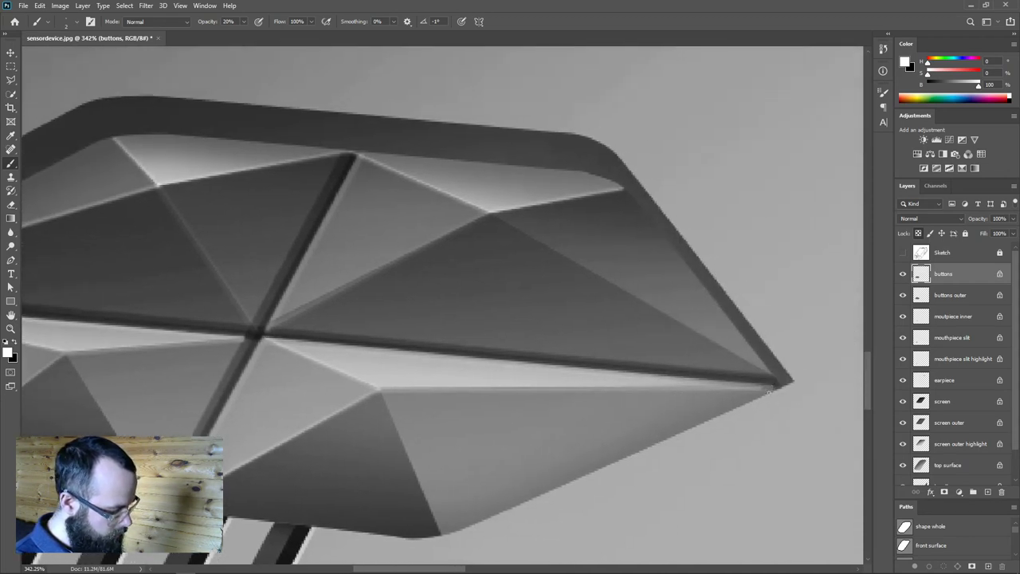
Adjust the brush size and hardness and view the whole button pad on the device.
alt+right_click(379, 393)
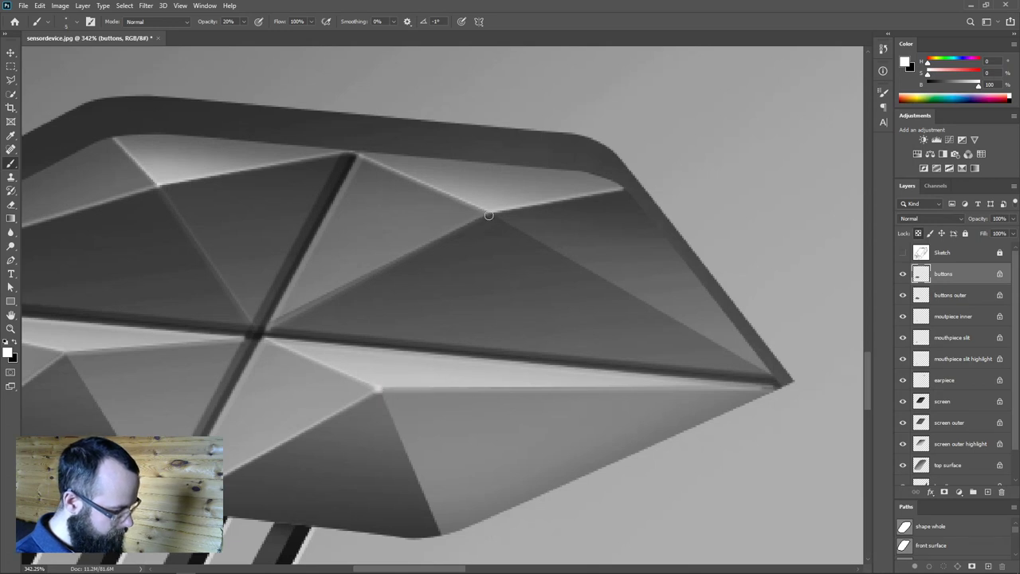
drag(380, 337, 677, 344)
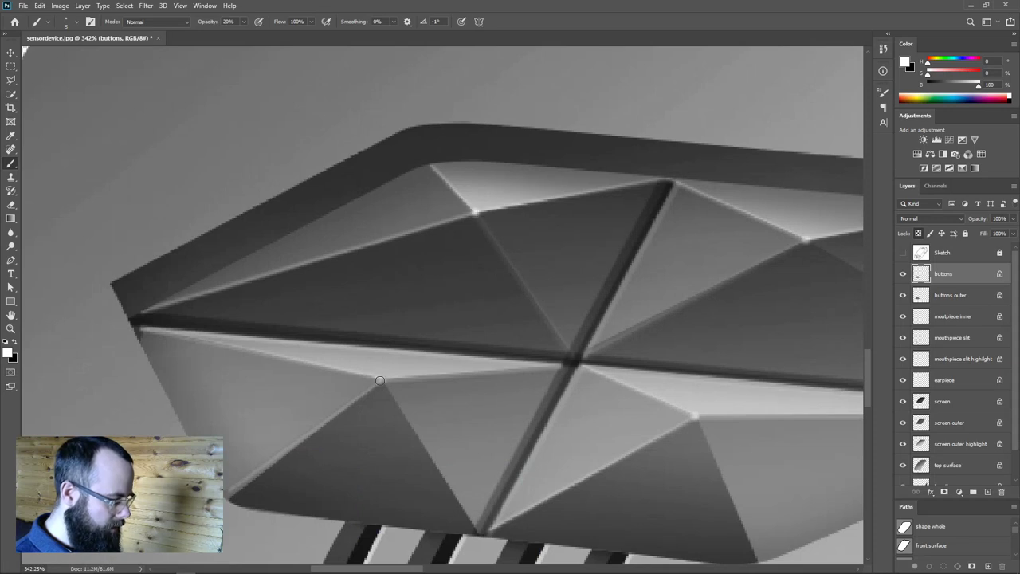
scroll(687, 405, down, 5)
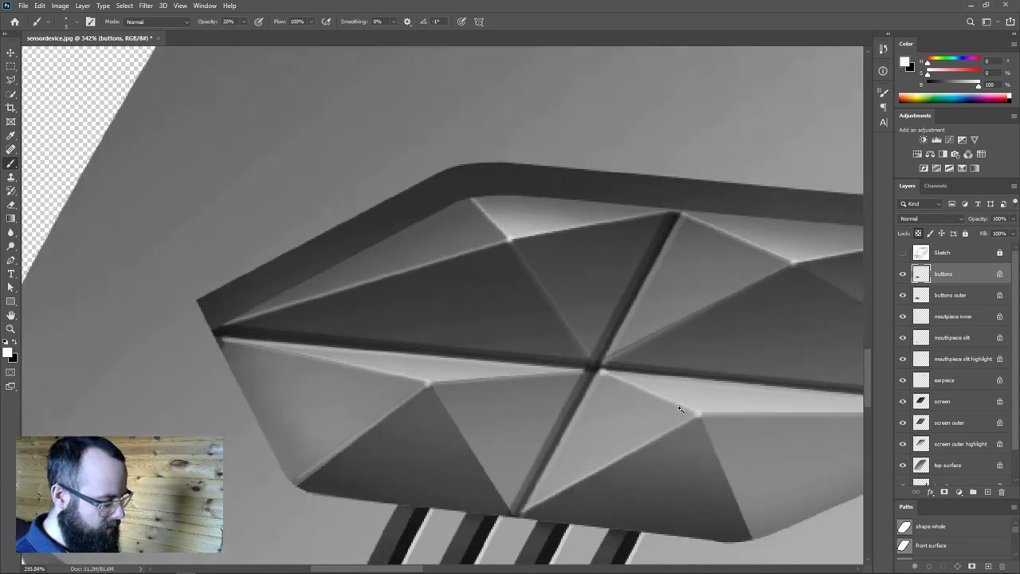
drag(693, 421, 491, 340)
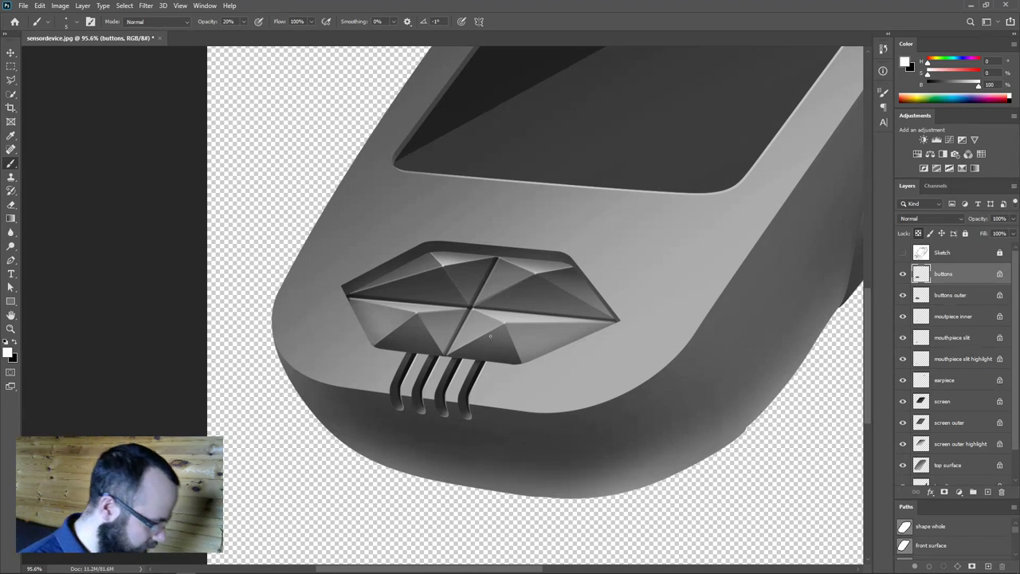
Zoom in and darken the pad's upper-left rim edge and upper rim face in black.
drag(383, 270, 424, 271)
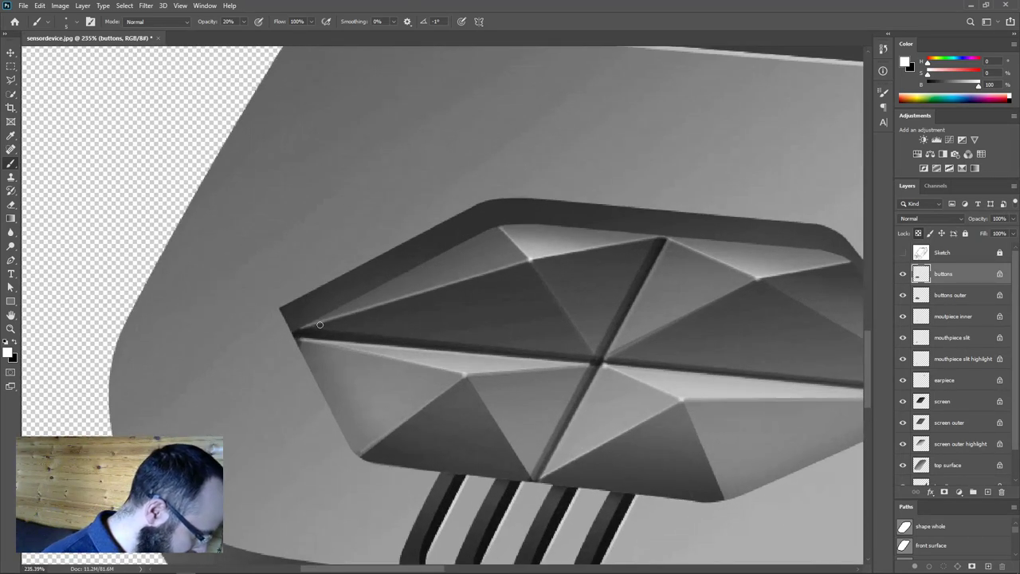
mouse_move(557, 398)
mouse_down()
mouse_move(551, 420)
mouse_move(558, 399)
mouse_up()
key(x)
drag(294, 333, 295, 332)
shift+click(493, 223)
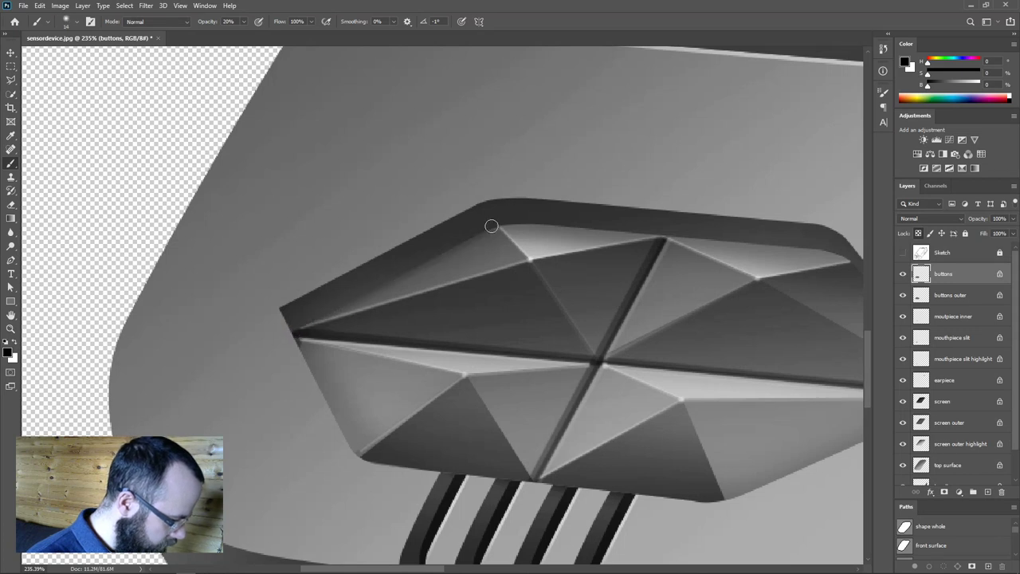
key(ctrl+z)
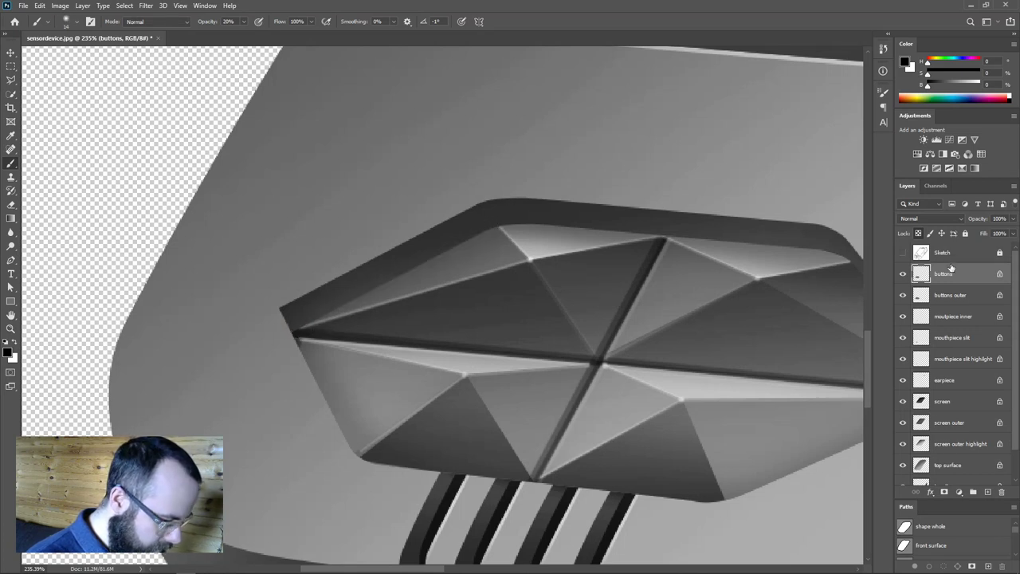
click(293, 332)
shift+click(489, 226)
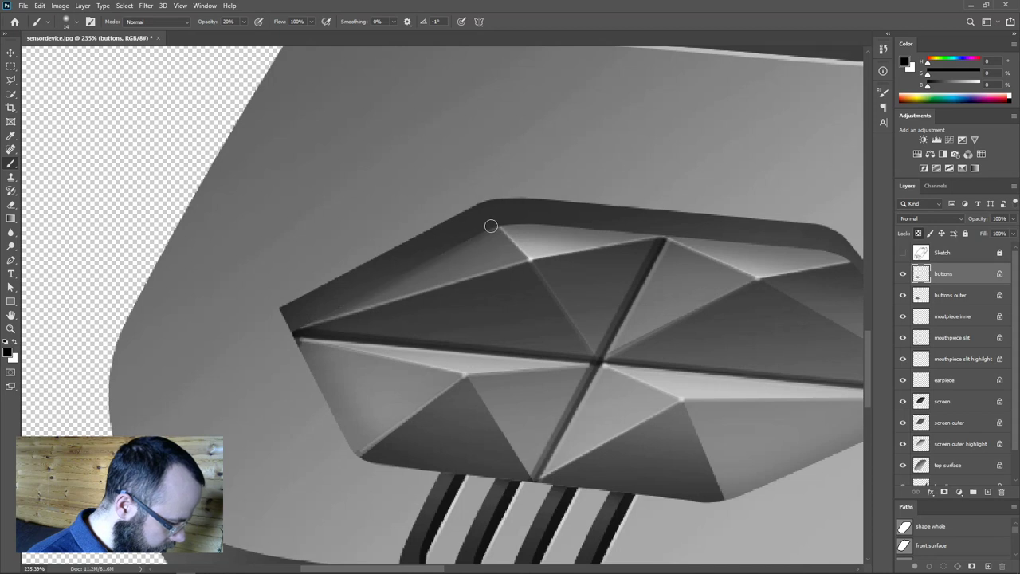
drag(608, 228, 375, 230)
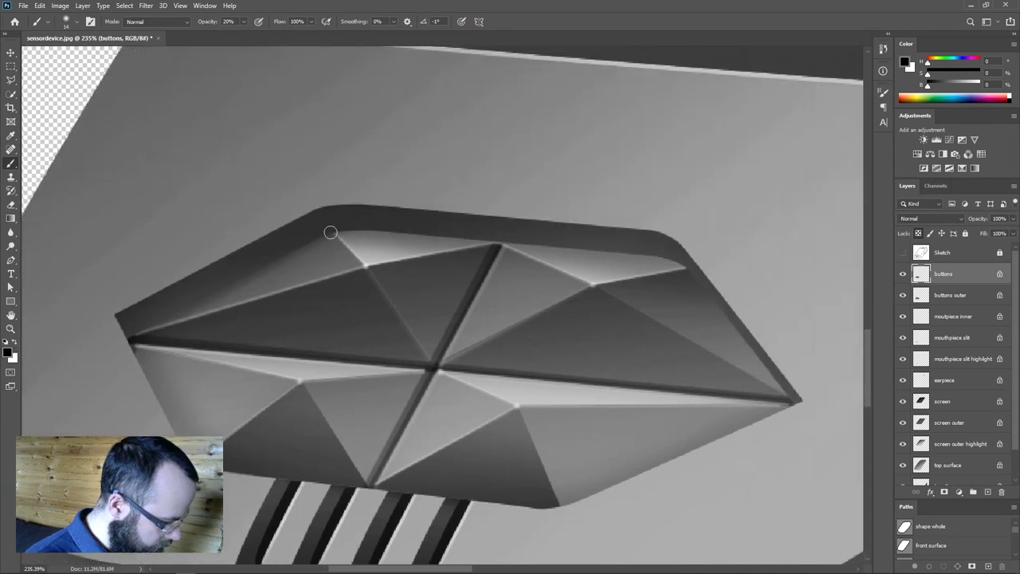
shift+click(677, 259)
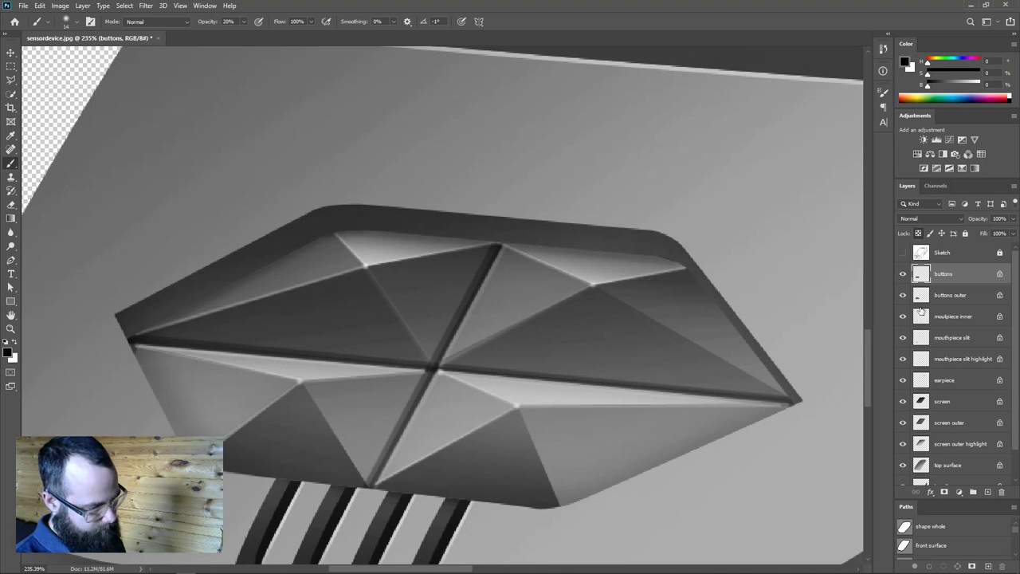
On the buttons outer layer, set a 22 px brush at 1% hardness and zoom out.
click(948, 294)
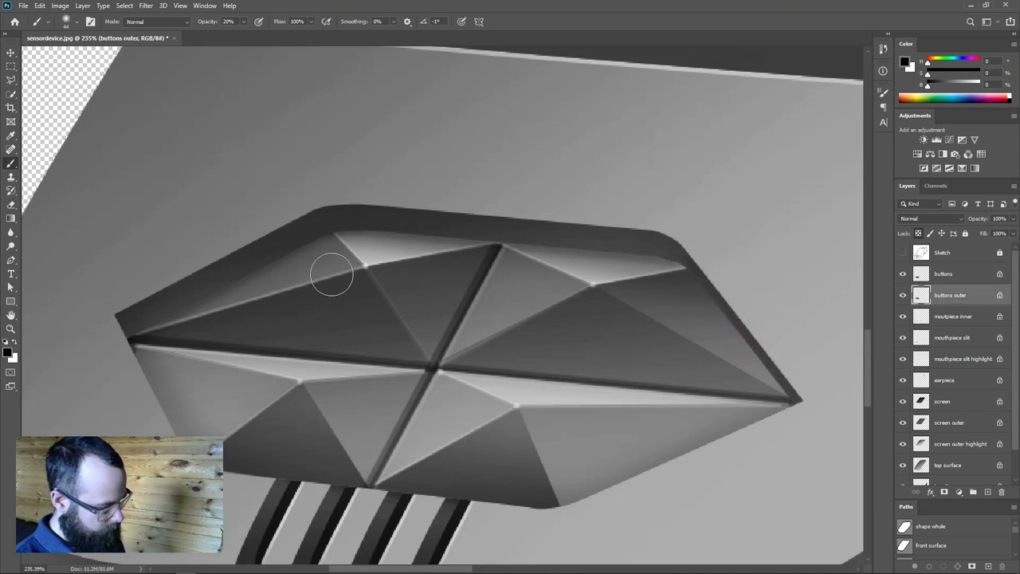
mouse_move(170, 330)
mouse_down()
mouse_move(113, 328)
mouse_move(112, 339)
mouse_up()
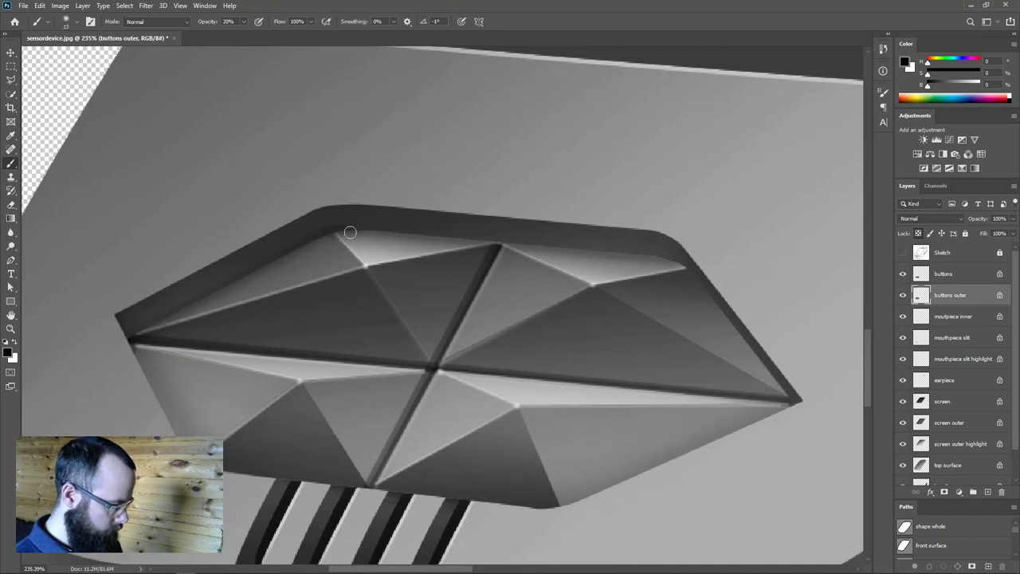
drag(351, 299, 350, 288)
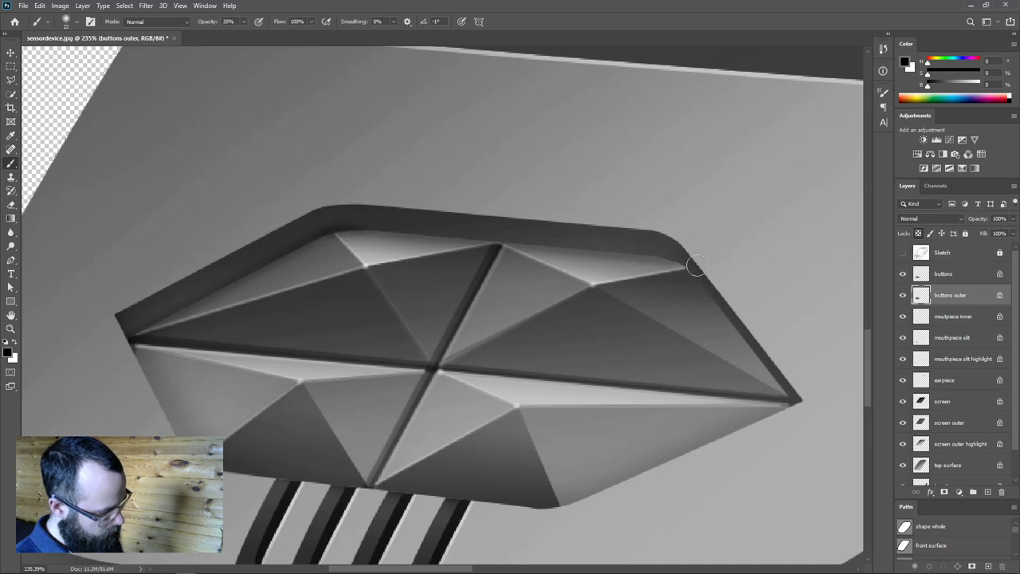
drag(712, 398, 659, 422)
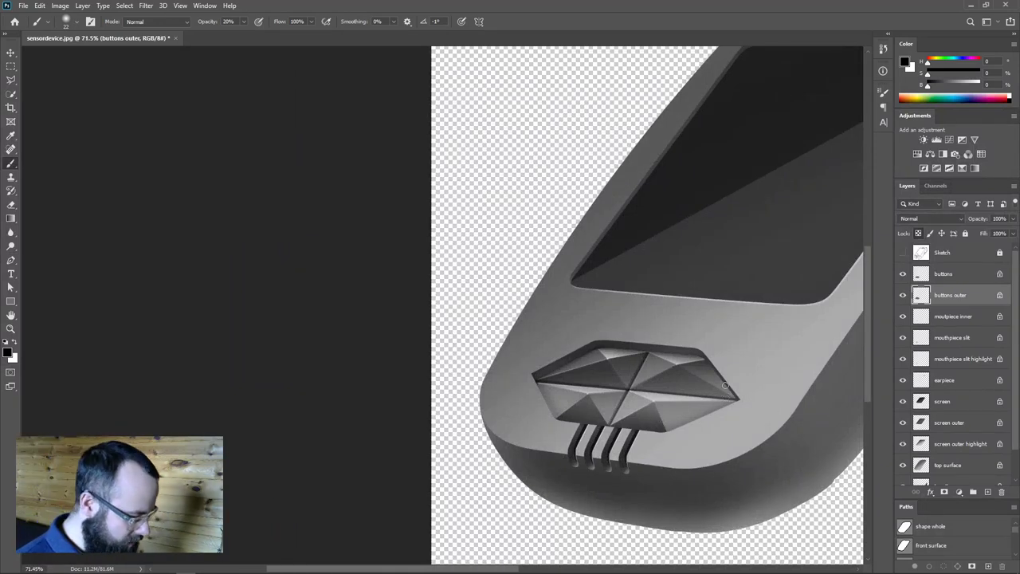
Duplicate the buttons outer layer and rename the copy 'buttons outer highlight'.
drag(612, 408, 561, 359)
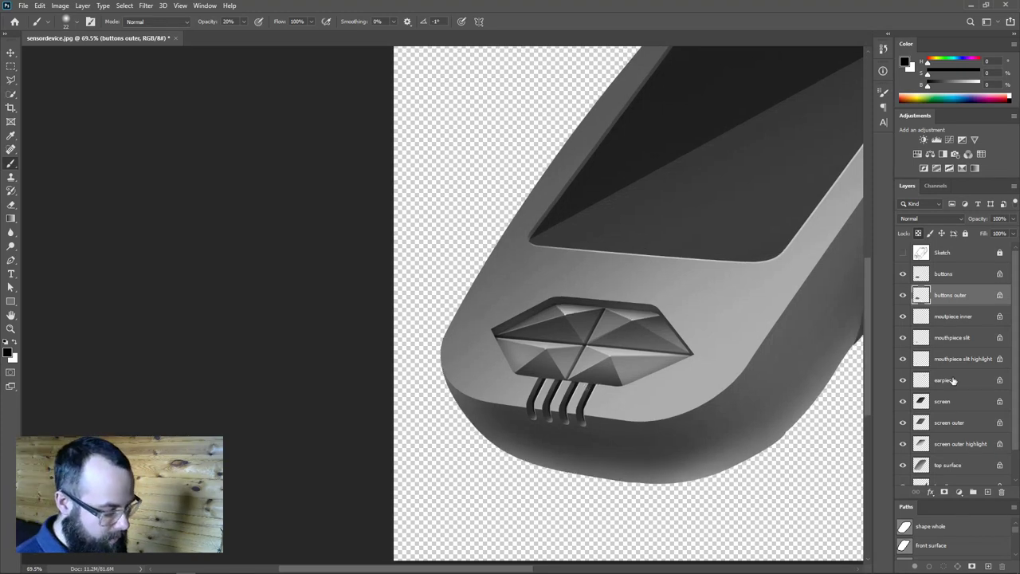
drag(919, 295, 988, 490)
double_click(964, 317)
drag(969, 317, 1014, 317)
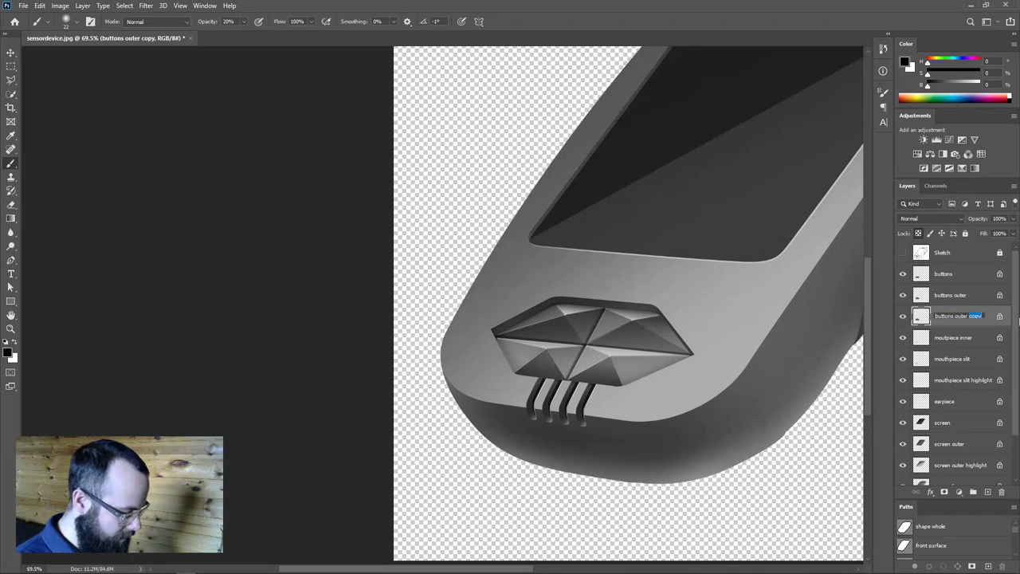
text(highlight)
key(Return)
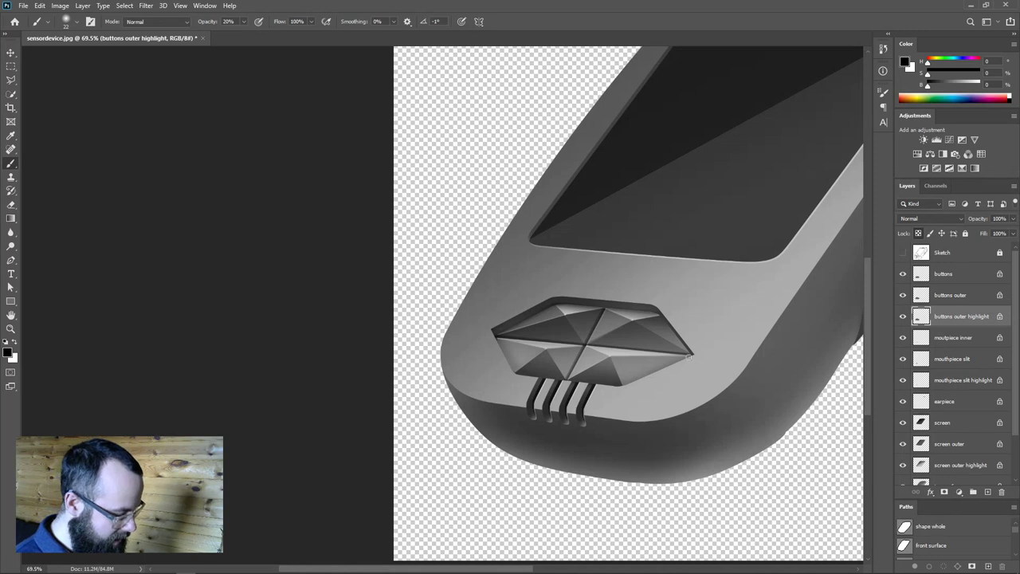
Set up a roughly 202 px brush painting white, framed on the pad's lower edge and slits.
key(v)
scroll(629, 358, up, 5)
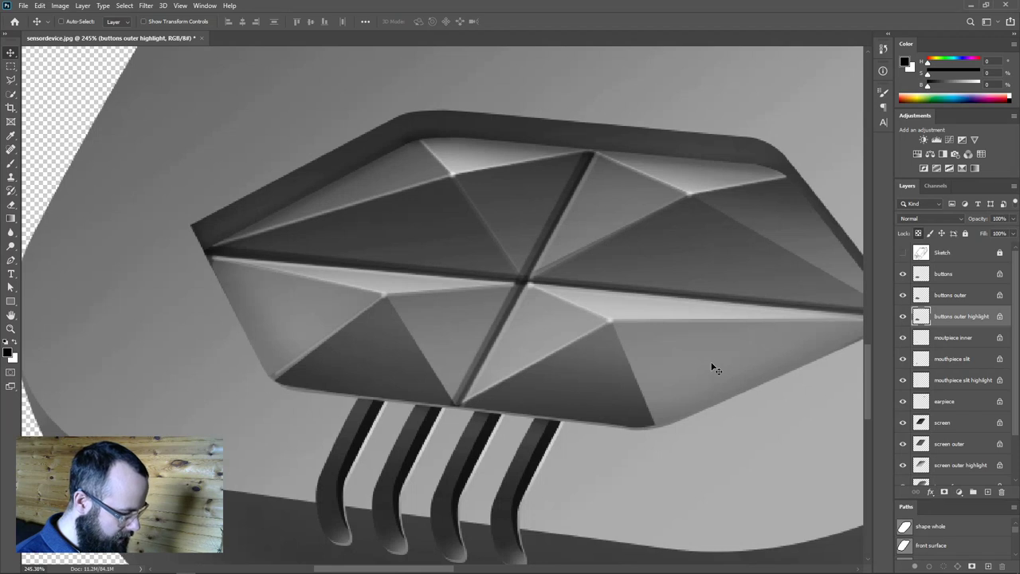
scroll(711, 365, down, 5)
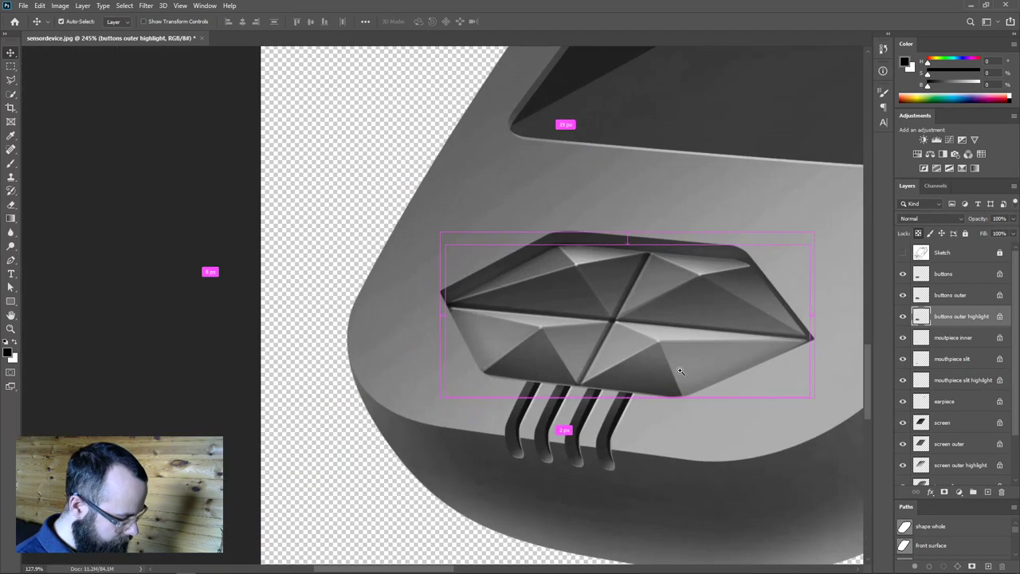
key(b)
drag(627, 366, 649, 355)
key(x)
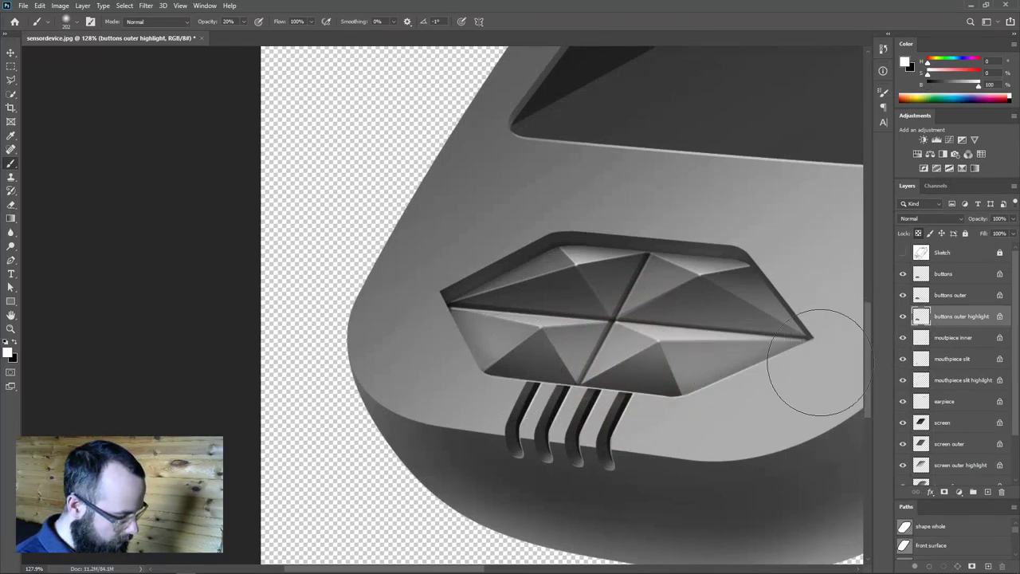
drag(733, 427, 725, 431)
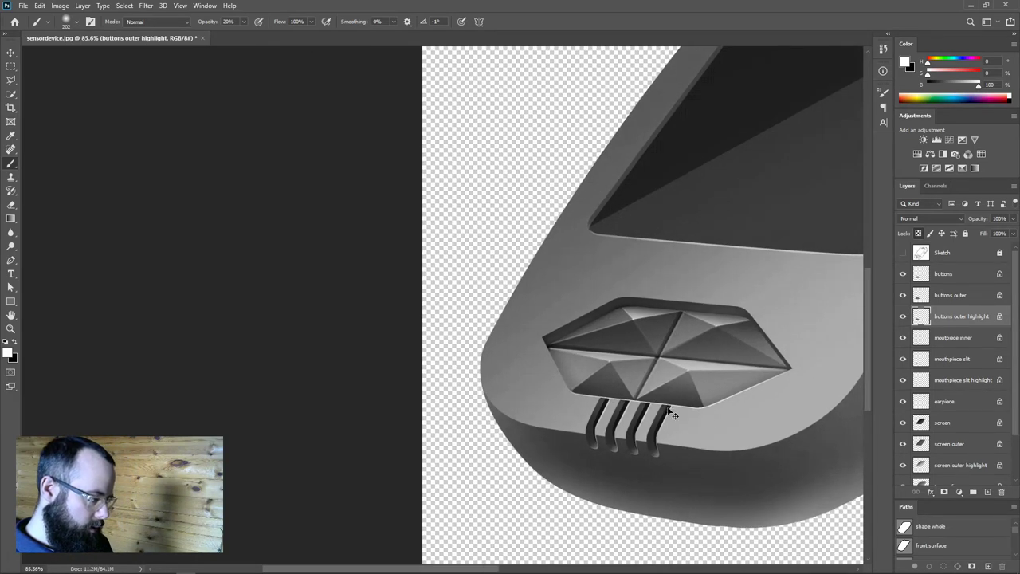
drag(792, 382, 768, 417)
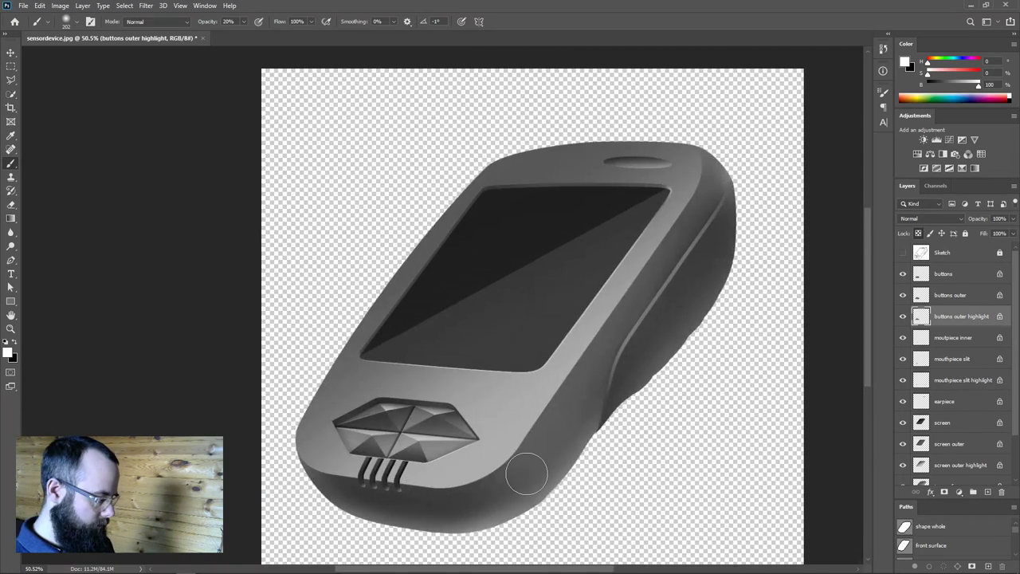
drag(374, 464, 371, 414)
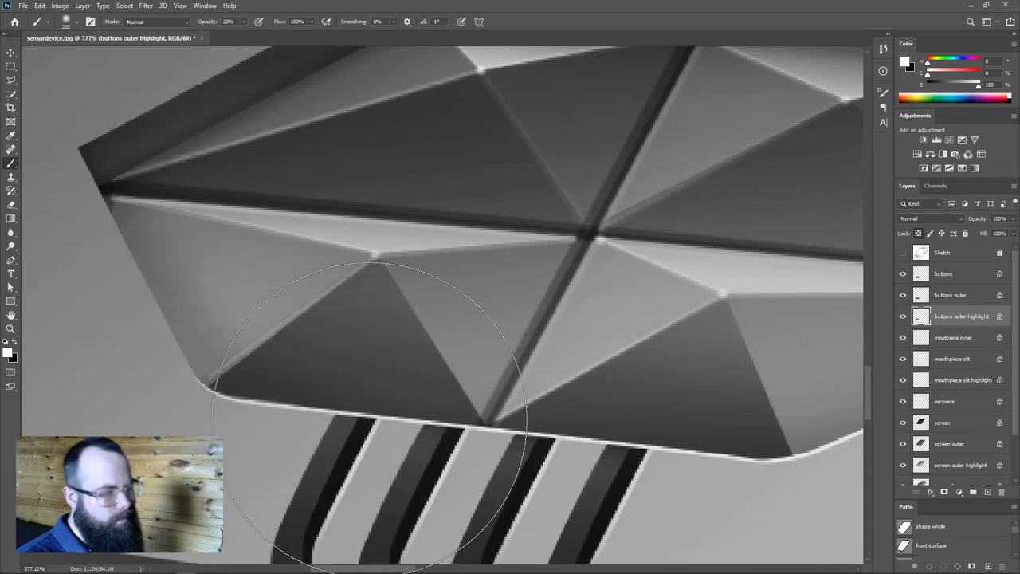
With a small brush sampling dark grey at 100% opacity, dab over the edge highlight.
drag(338, 431, 408, 425)
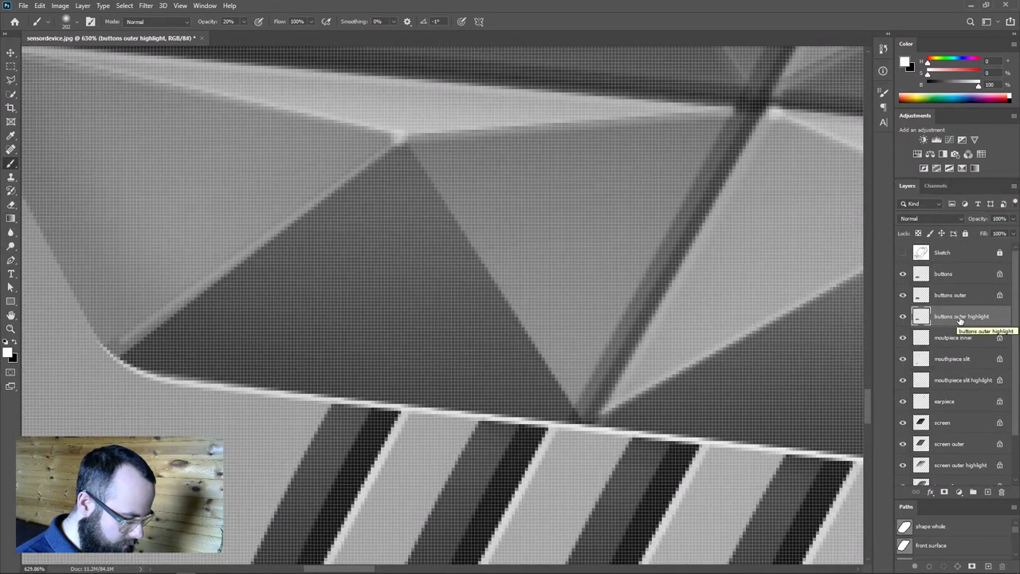
mouse_move(435, 366)
mouse_down()
mouse_move(299, 418)
mouse_move(343, 479)
mouse_move(306, 501)
mouse_up()
alt+click(355, 400)
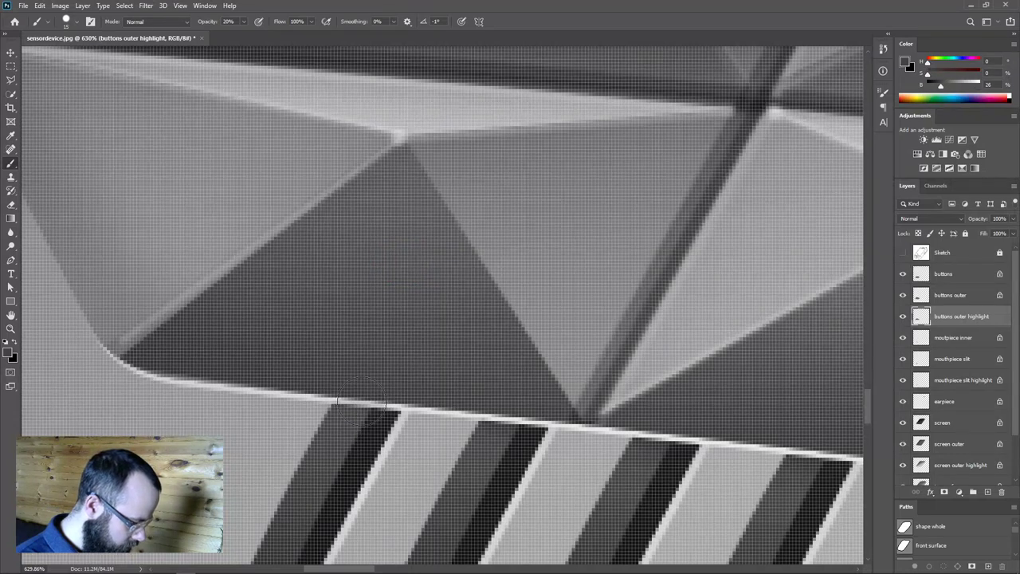
key(0)
click(363, 404)
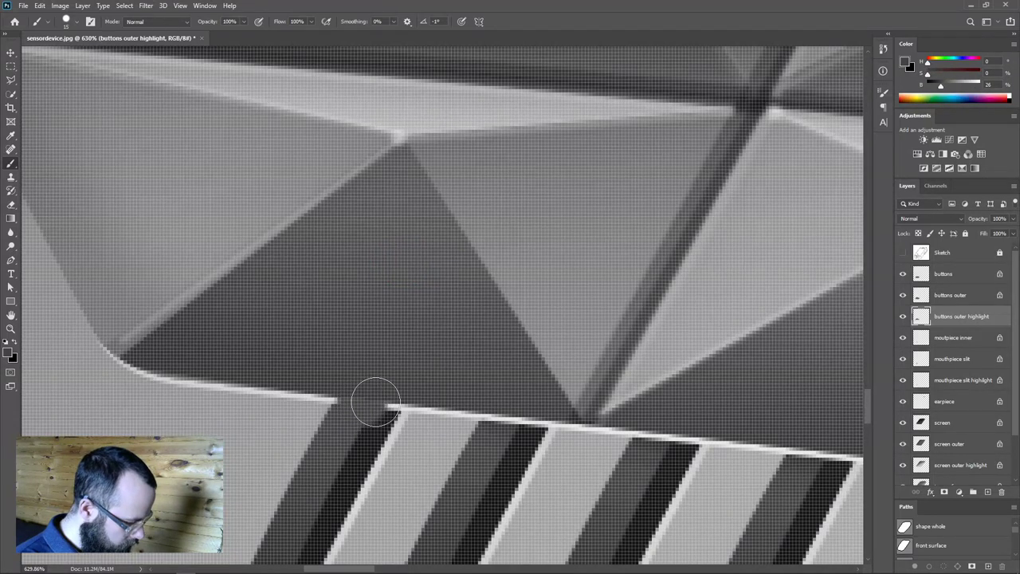
Break the white highlight above the next slits, undoing two unwanted dabs.
drag(523, 382, 391, 321)
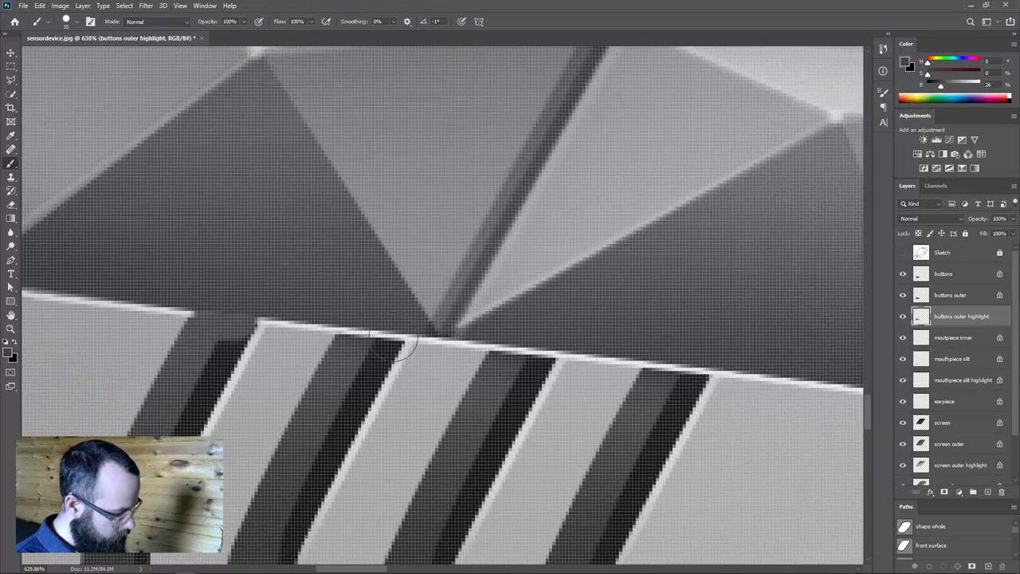
click(365, 328)
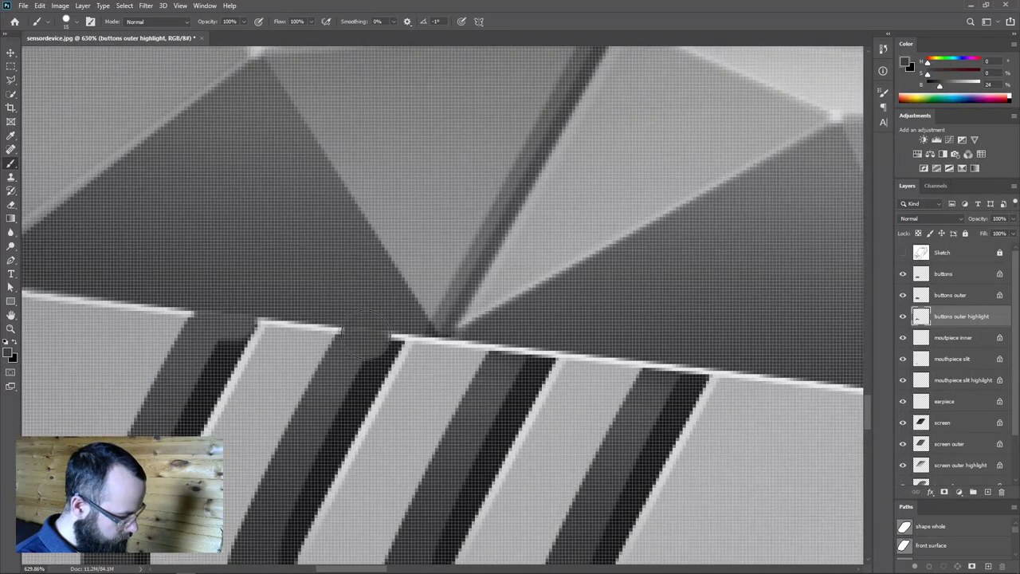
click(381, 332)
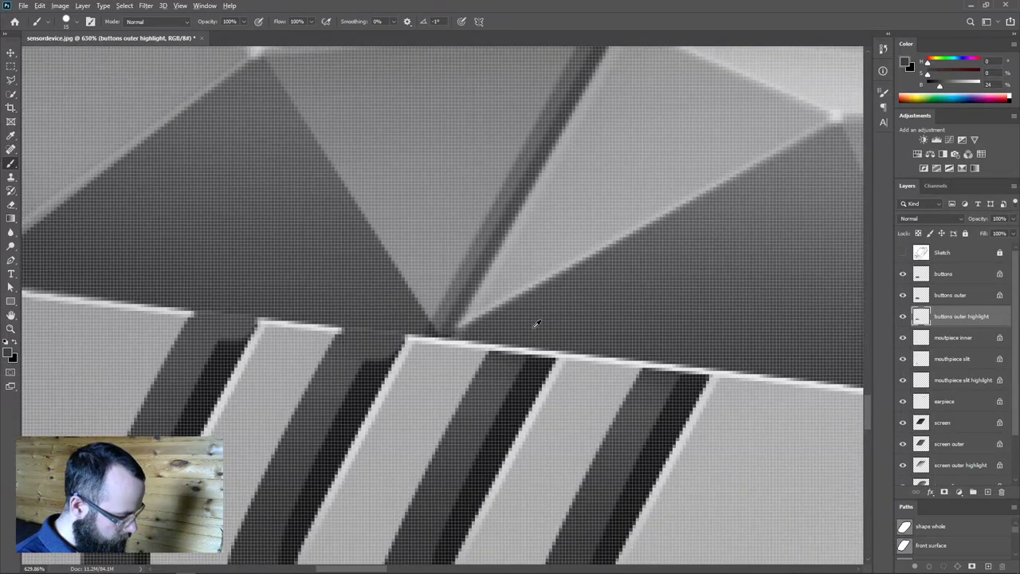
click(521, 352)
key(ctrl+z)
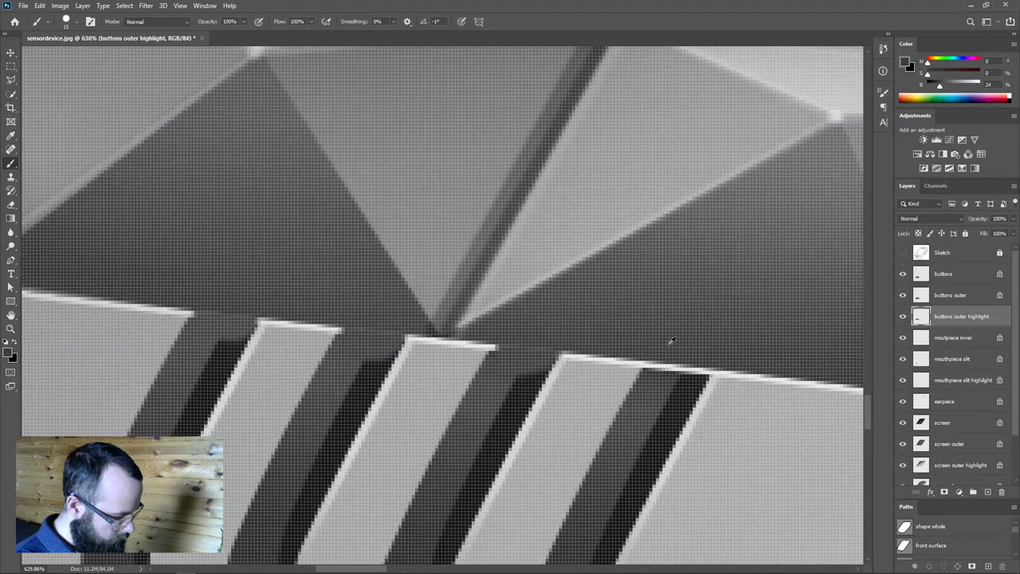
key(ctrl+z)
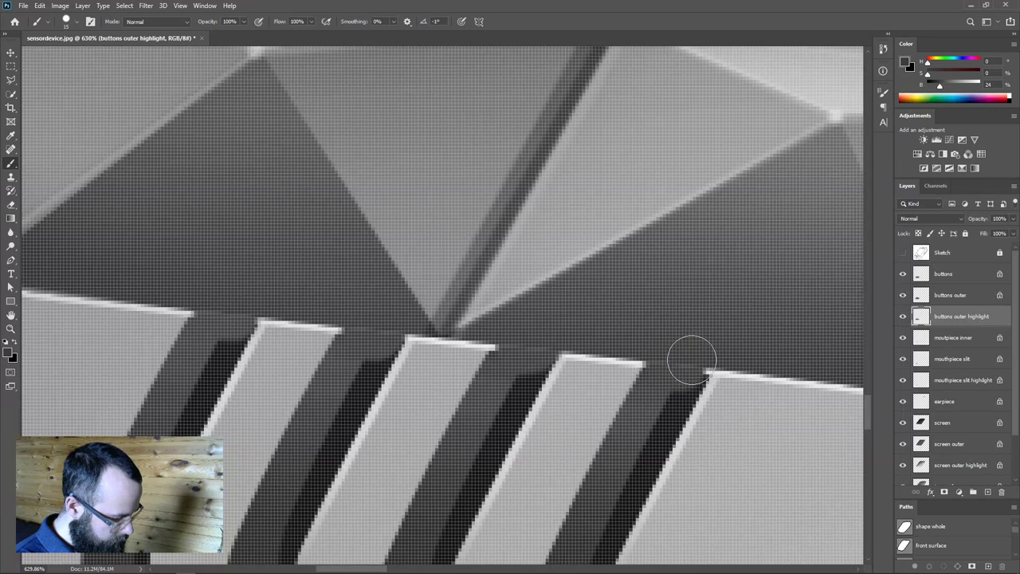
scroll(701, 358, down, 6)
scroll(658, 367, down, 3)
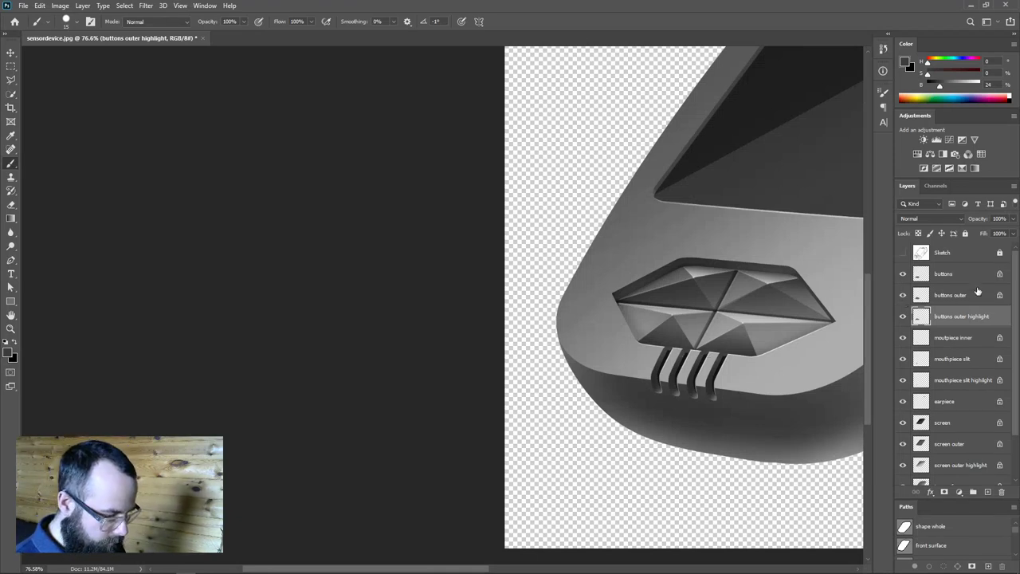
mouse_move(761, 326)
mouse_down()
mouse_move(479, 358)
mouse_move(453, 395)
mouse_up()
scroll(446, 397, down, 2)
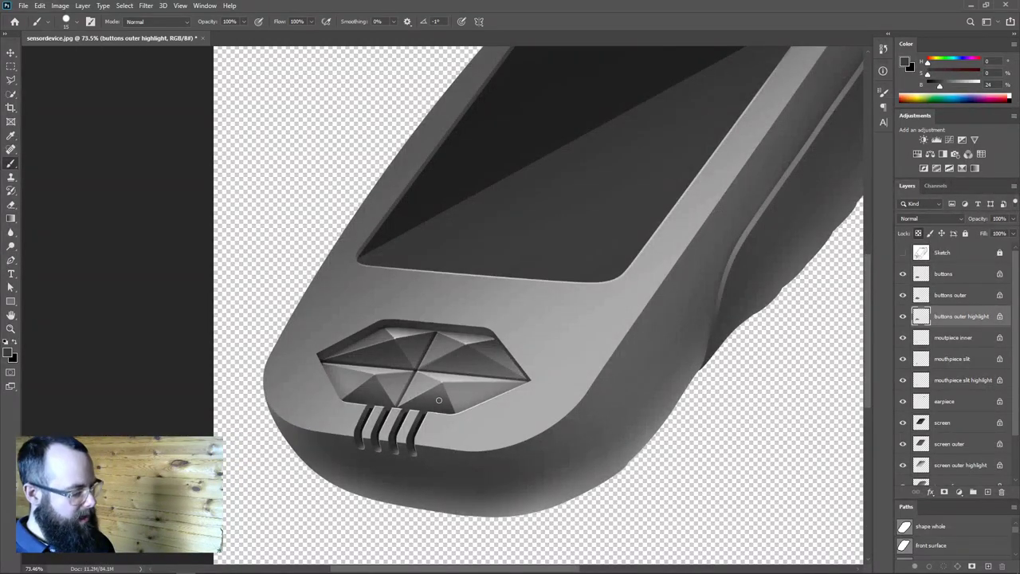
click(903, 254)
drag(652, 298, 548, 380)
scroll(548, 381, down, 2)
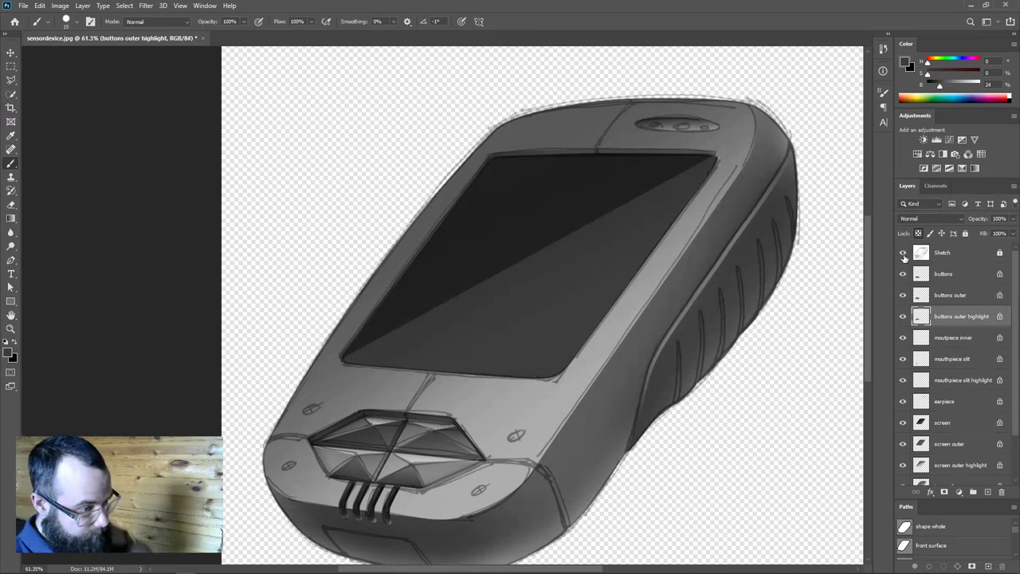
click(903, 254)
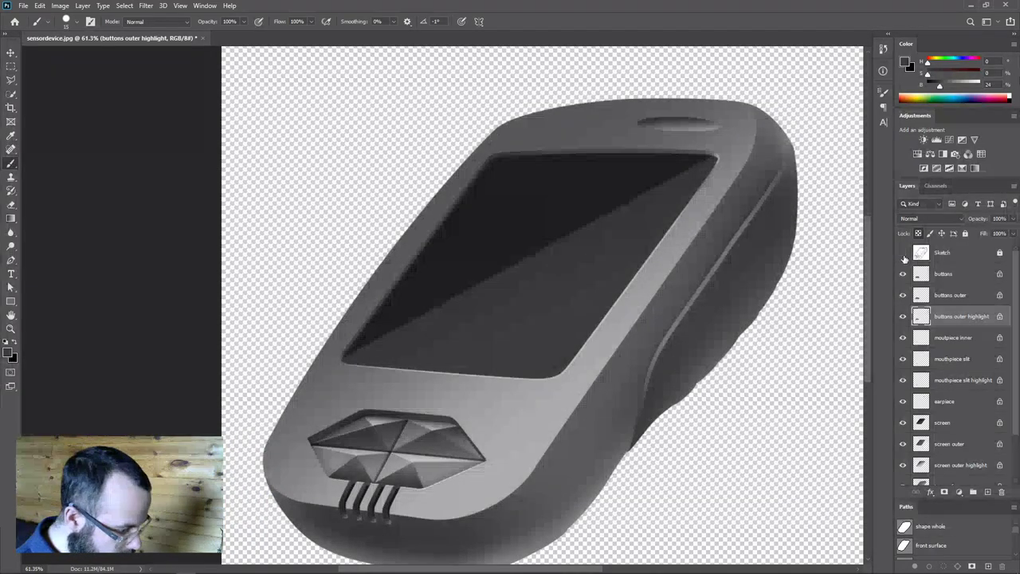
Turn the Sketch layer's visibility back on over the device render.
click(902, 254)
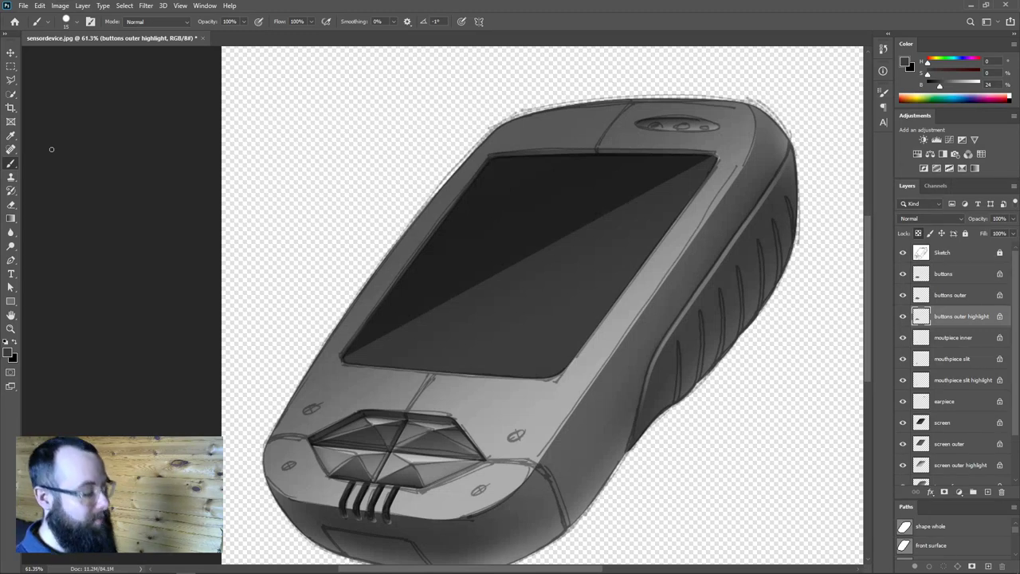
Zoom in and pan along the ribbed grip grooves on the device's lower side.
mouse_move(712, 353)
mouse_down()
mouse_move(669, 358)
mouse_move(680, 360)
mouse_move(724, 260)
mouse_up()
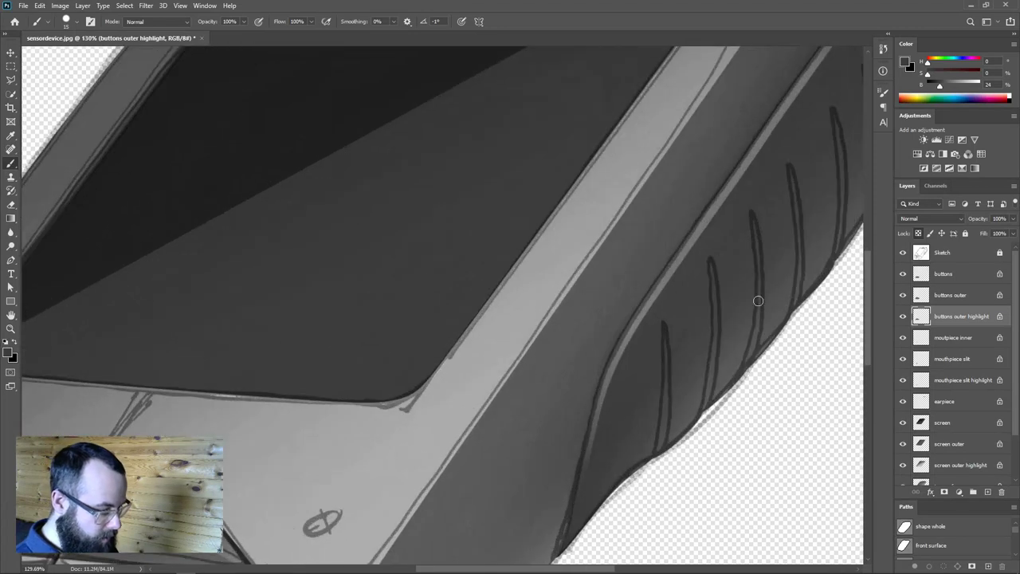
drag(749, 294, 546, 410)
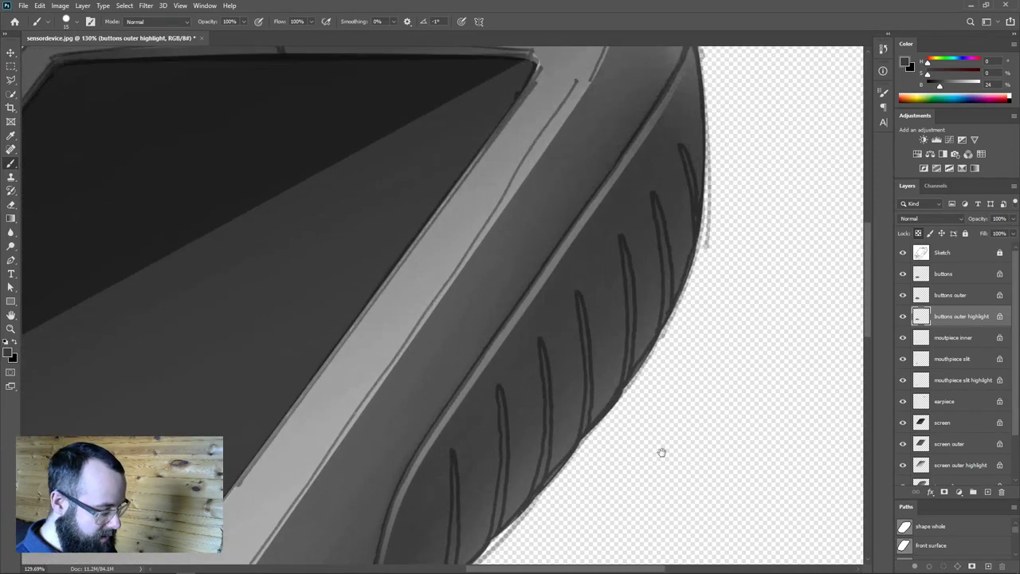
drag(677, 387, 725, 290)
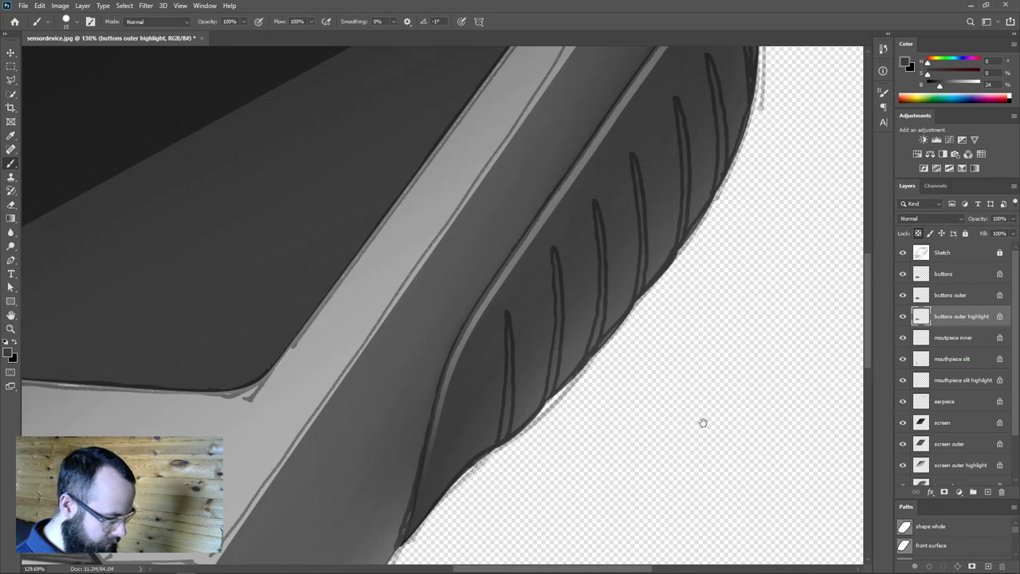
drag(711, 403, 717, 344)
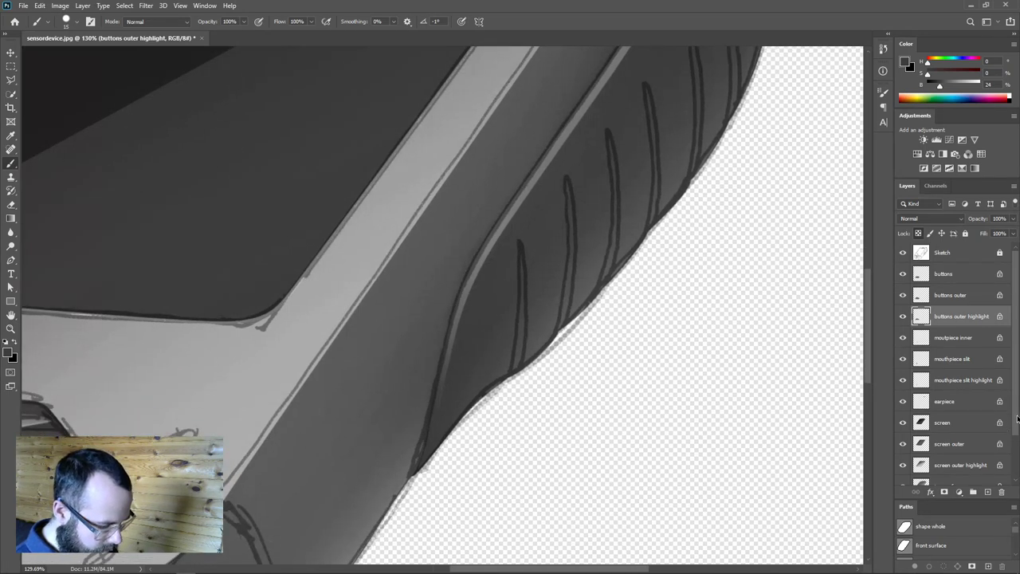
drag(1017, 413, 1016, 475)
Create a new empty path named 'grip' in the Paths panel.
drag(970, 499, 977, 341)
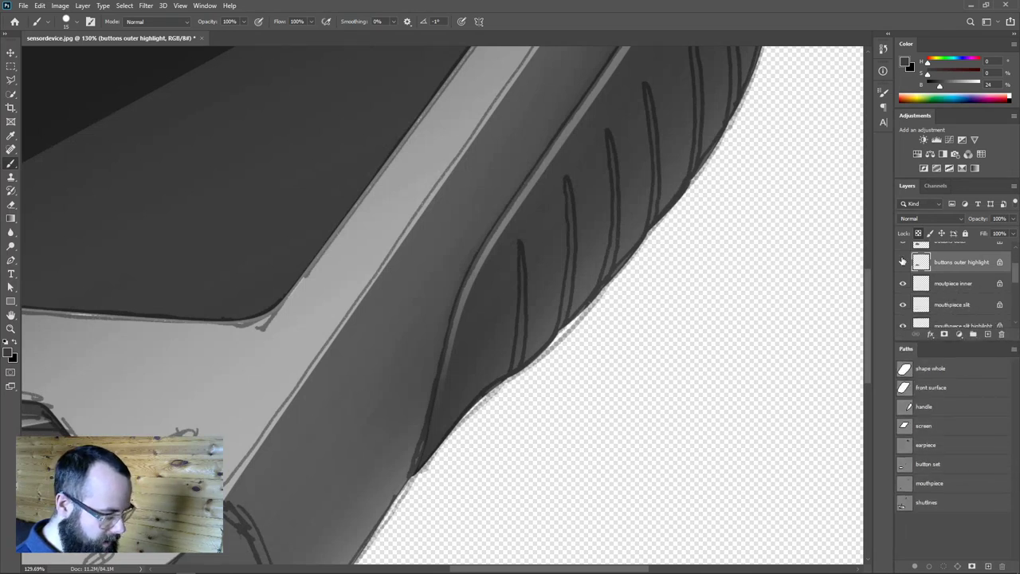
drag(644, 403, 685, 418)
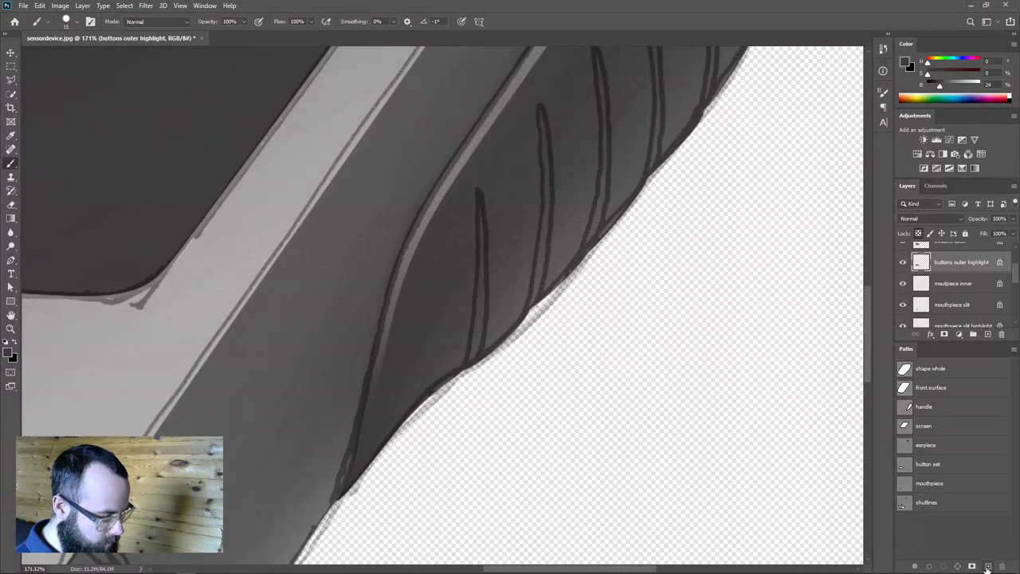
click(988, 565)
double_click(923, 521)
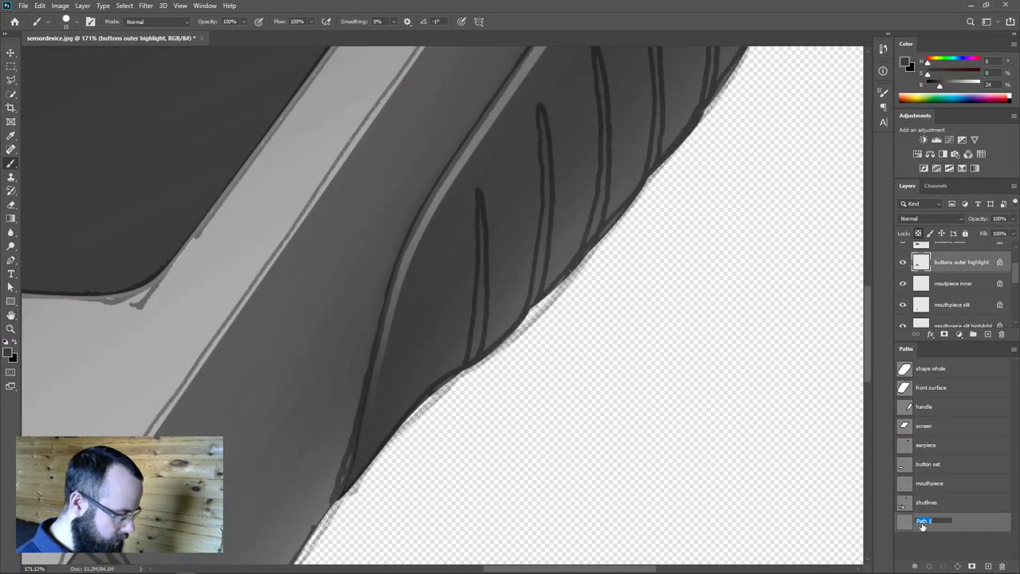
text(grip)
key(Return)
Unlock the Sketch layer and fade it to about 13% opacity.
mouse_move(484, 374)
mouse_down()
mouse_move(523, 367)
mouse_move(626, 471)
mouse_up()
scroll(980, 295, up, 3)
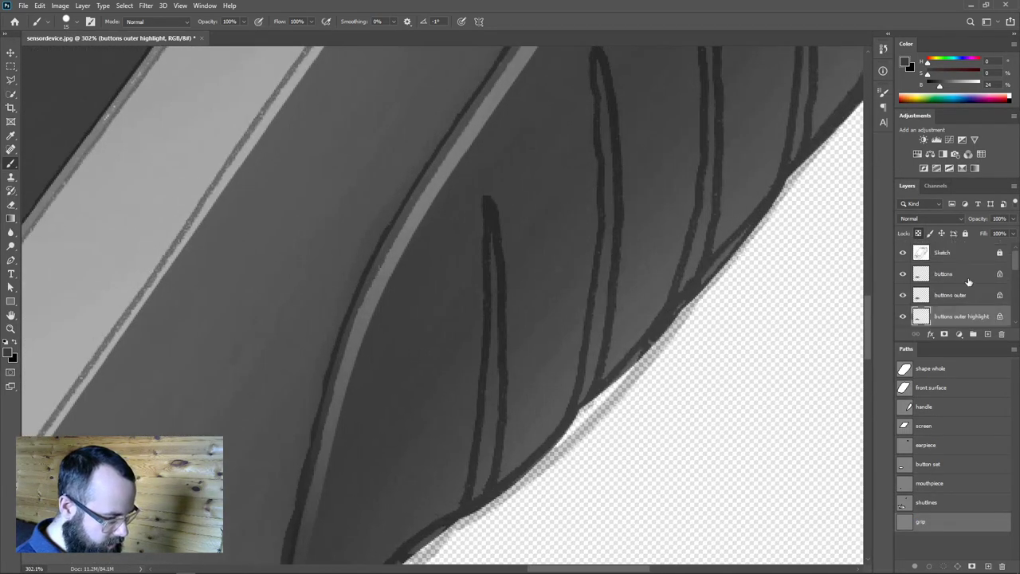
click(937, 258)
click(967, 233)
drag(1013, 219, 972, 234)
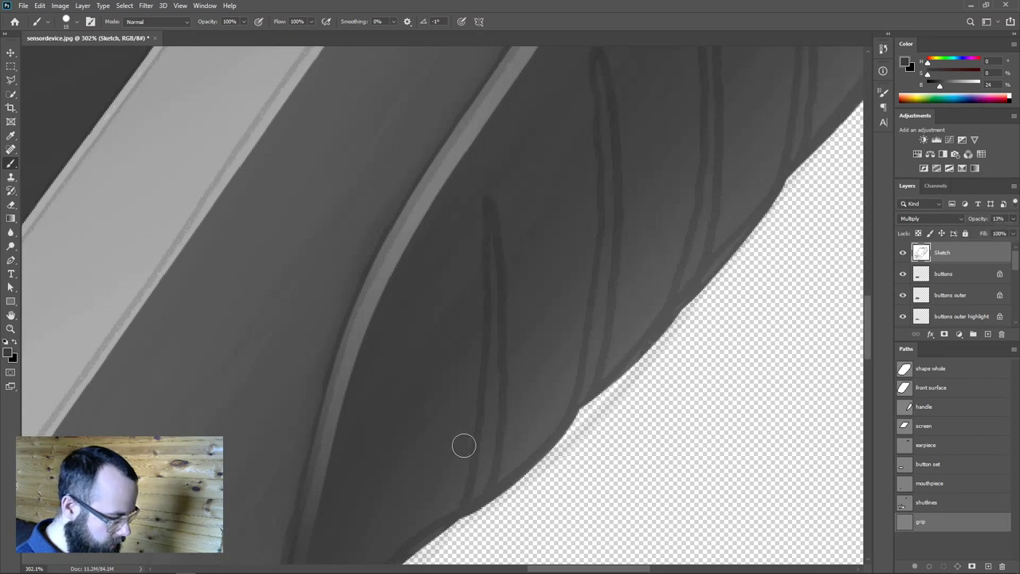
Trace the first grip groove as a closed Pen outline over the sketch.
key(p)
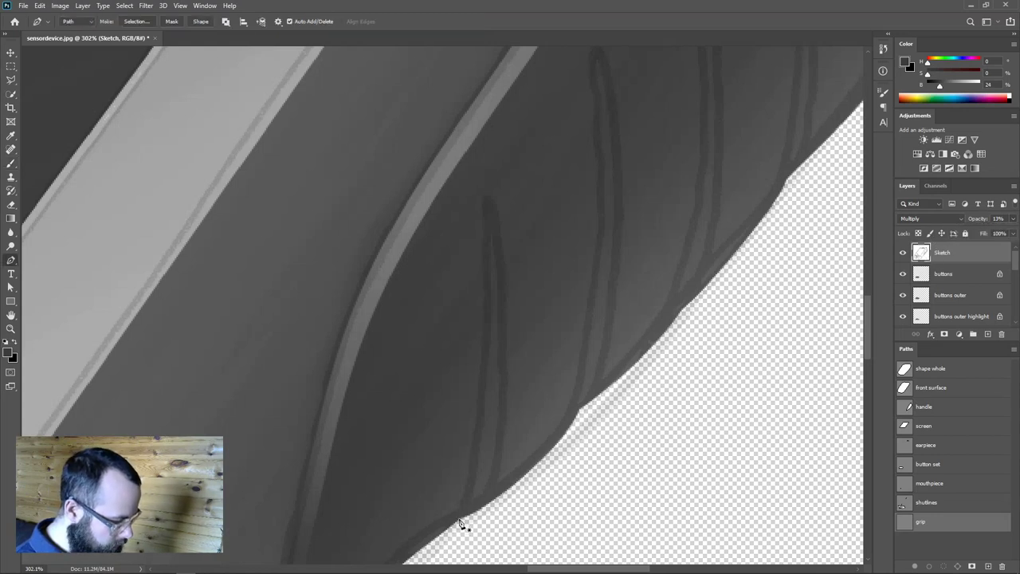
drag(456, 521, 479, 486)
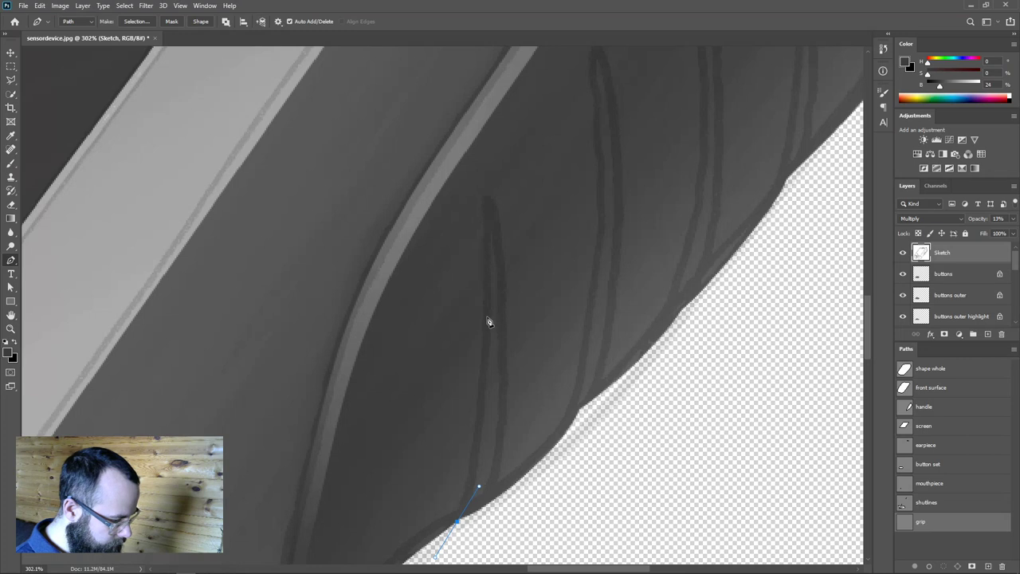
drag(485, 243, 482, 189)
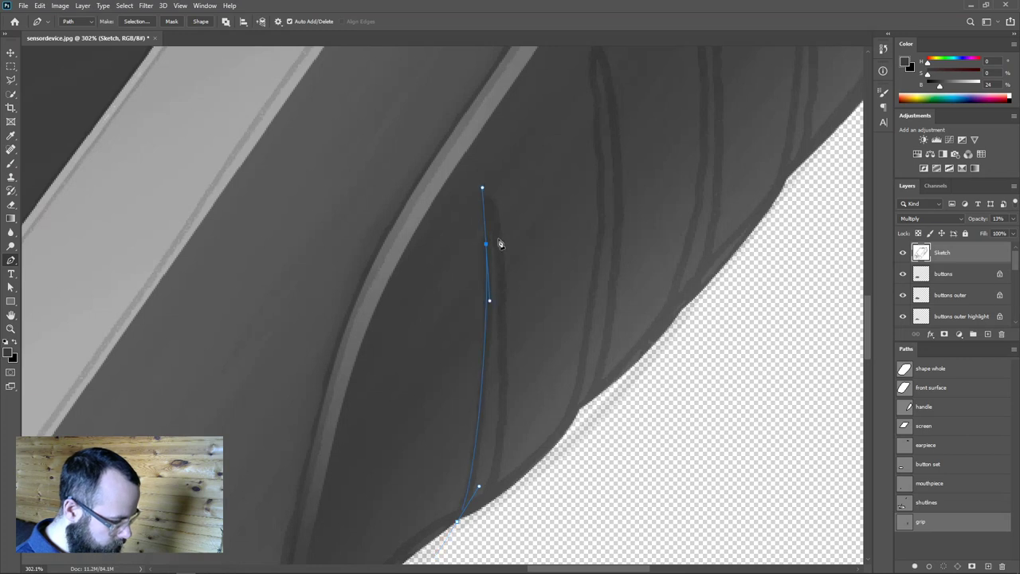
drag(498, 237, 502, 286)
drag(461, 523, 400, 562)
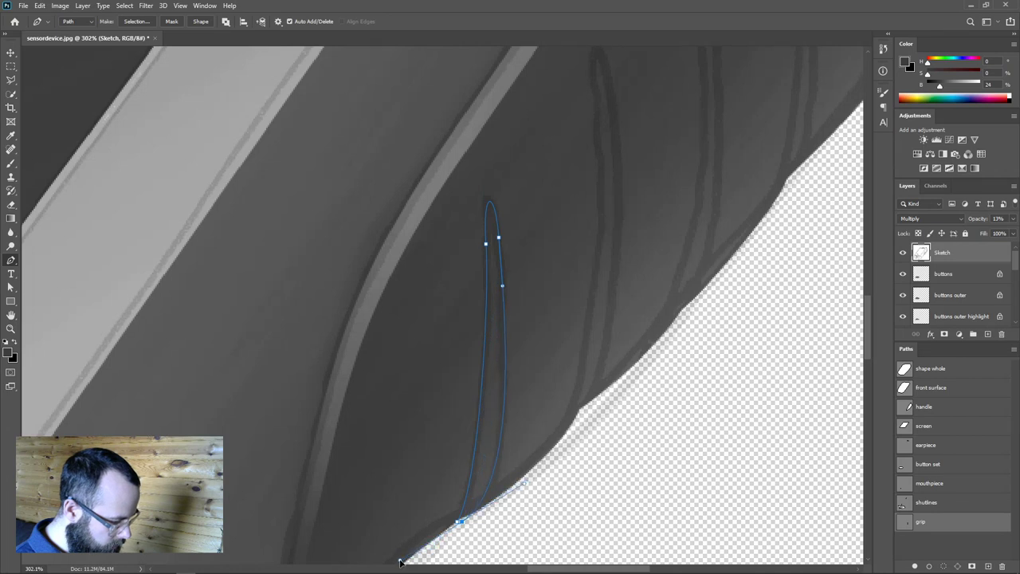
Trace the second groove outline and adjust its base anchor's curve.
ctrl+click(597, 416)
drag(580, 412, 605, 327)
drag(583, 398, 601, 355)
scroll(624, 277, up, 3)
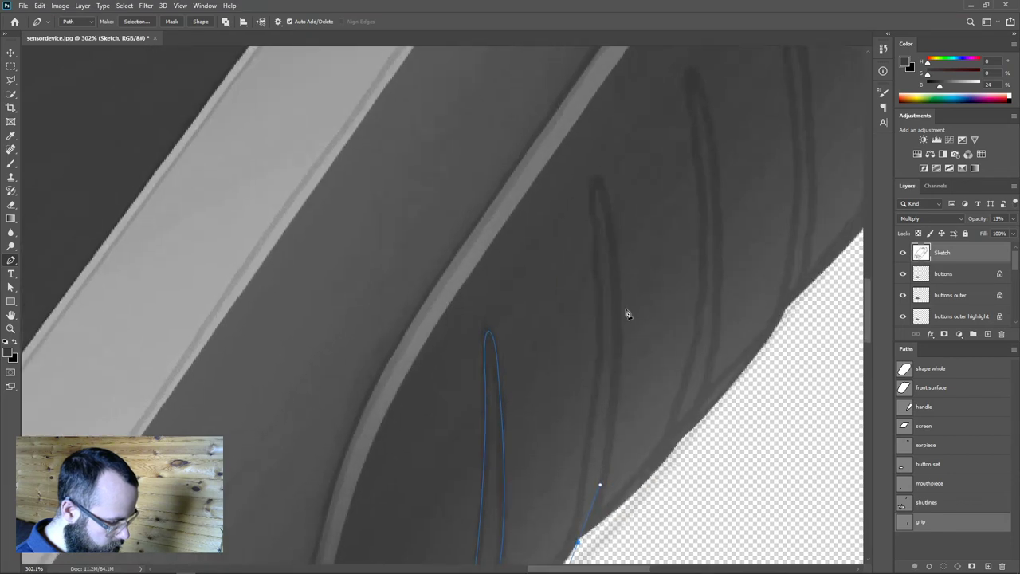
drag(594, 217, 612, 239)
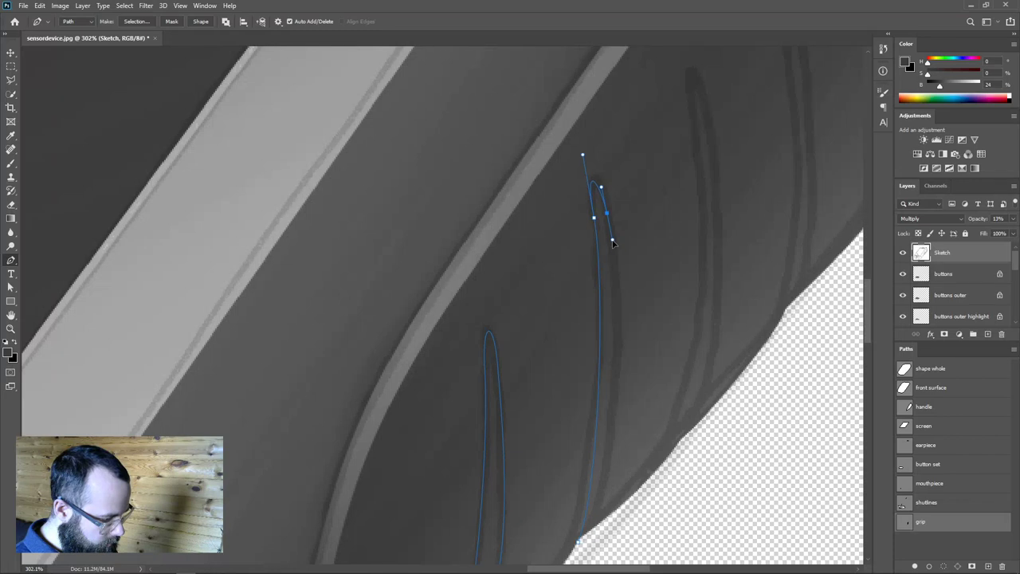
scroll(681, 220, down, 3)
drag(610, 397, 563, 481)
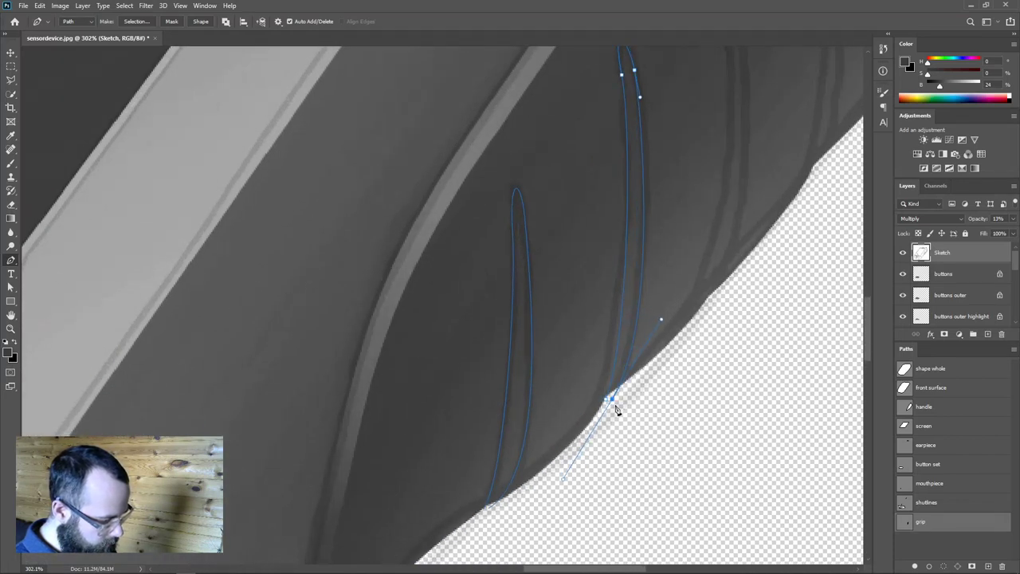
key(a)
click(607, 399)
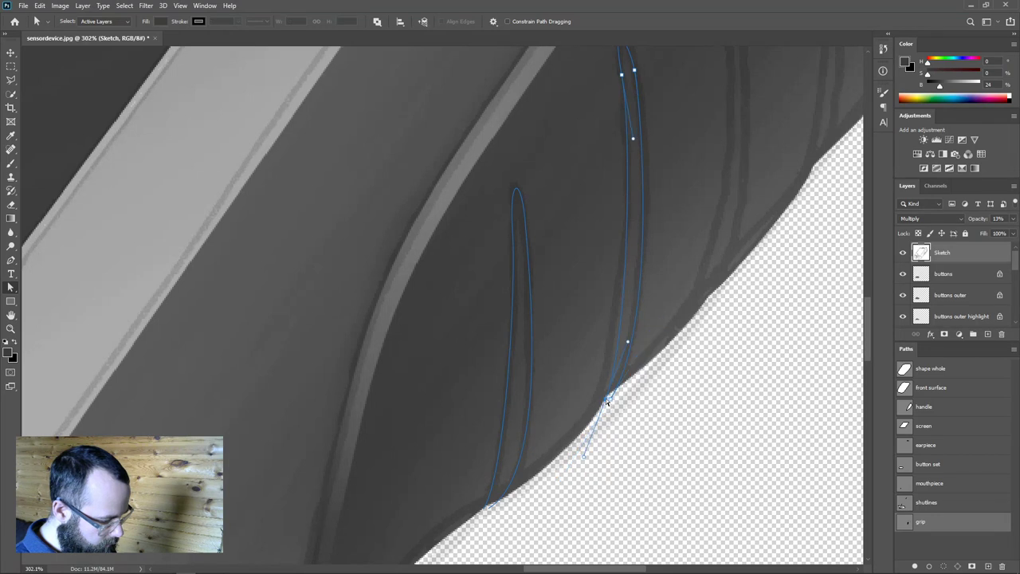
drag(674, 375, 597, 479)
key(p)
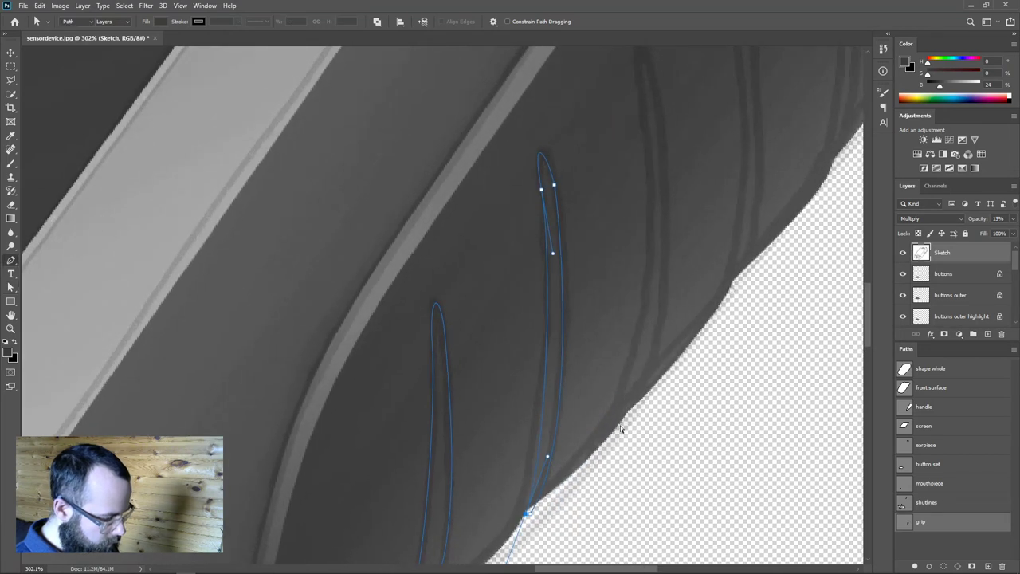
Trace the third groove outline and begin the fourth at its base.
drag(633, 423, 610, 462)
ctrl+click(607, 460)
drag(606, 458, 639, 396)
drag(612, 66, 639, 212)
drag(641, 125, 652, 165)
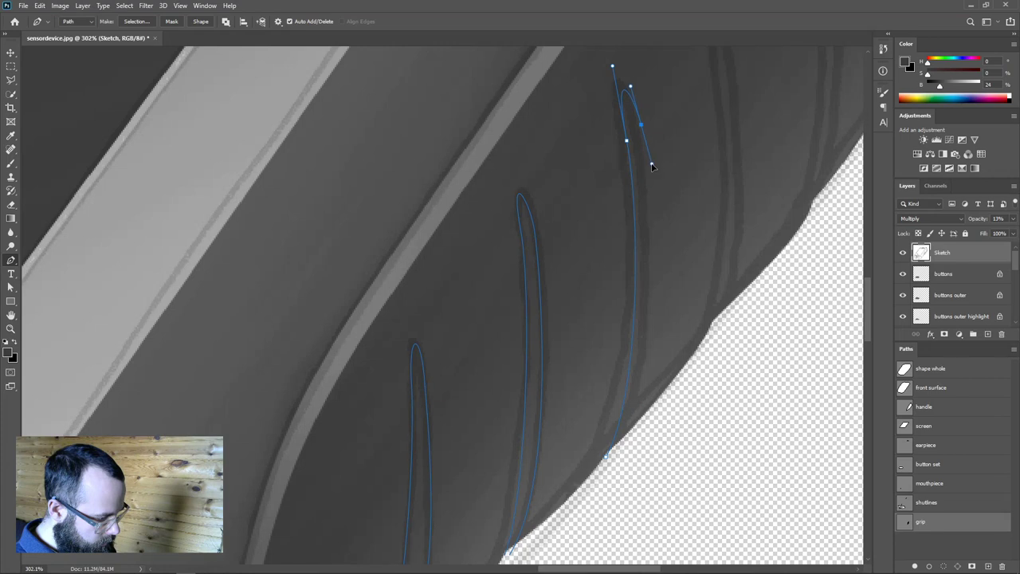
drag(612, 453, 555, 524)
drag(724, 346, 688, 518)
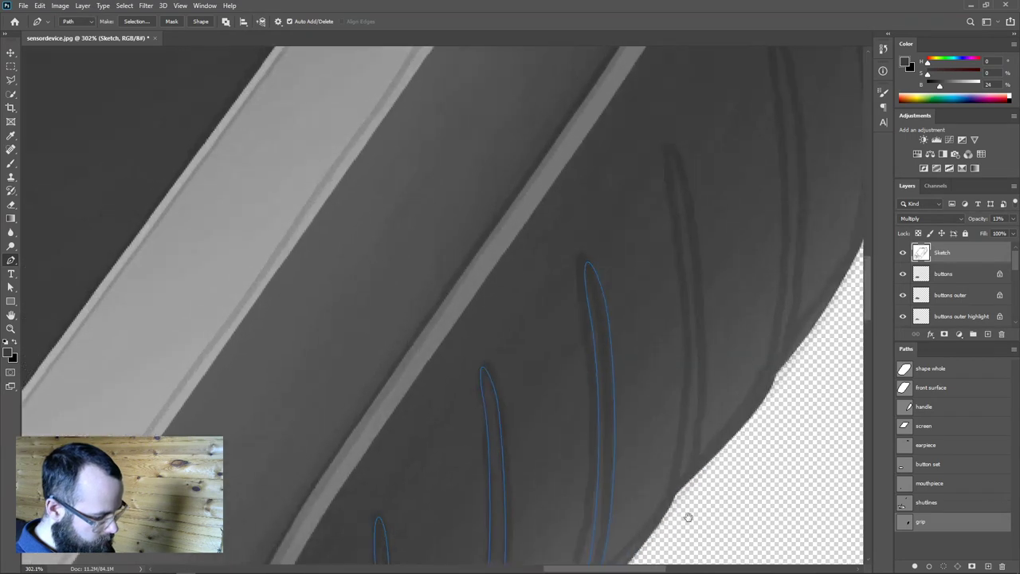
click(674, 498)
click(702, 415)
Finish the fourth groove's tip and lower anchor, then trace the fifth groove outline.
drag(672, 188, 683, 244)
drag(684, 172, 695, 220)
scroll(702, 240, down, 5)
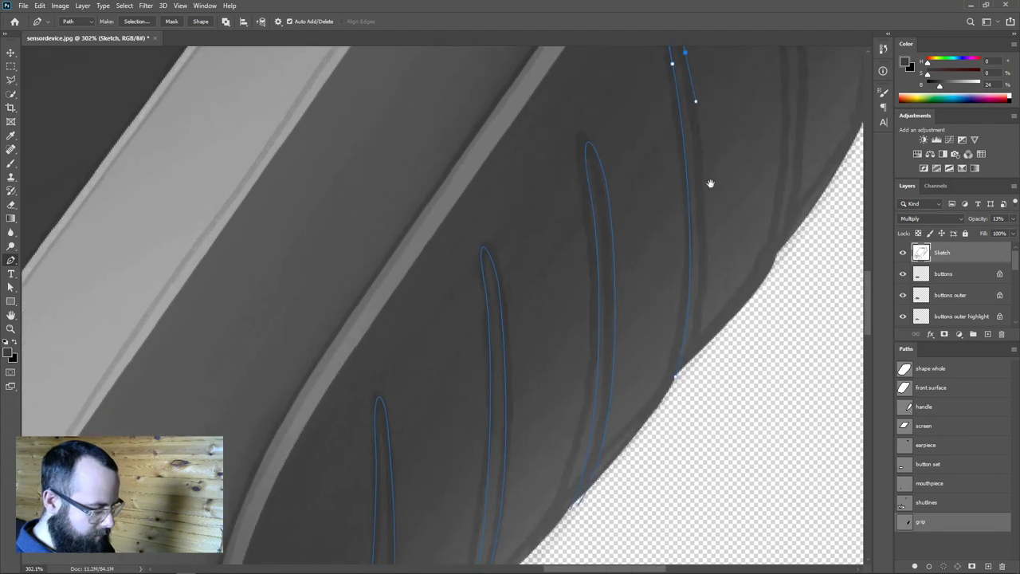
drag(678, 377, 632, 458)
scroll(763, 359, up, 3)
scroll(762, 359, left, 2)
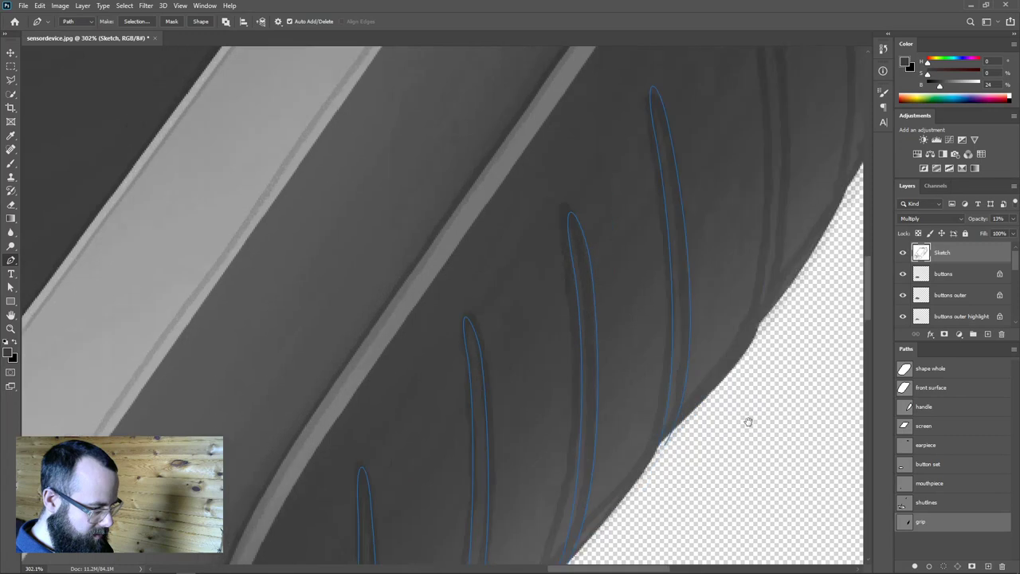
drag(716, 473, 728, 392)
click(716, 153)
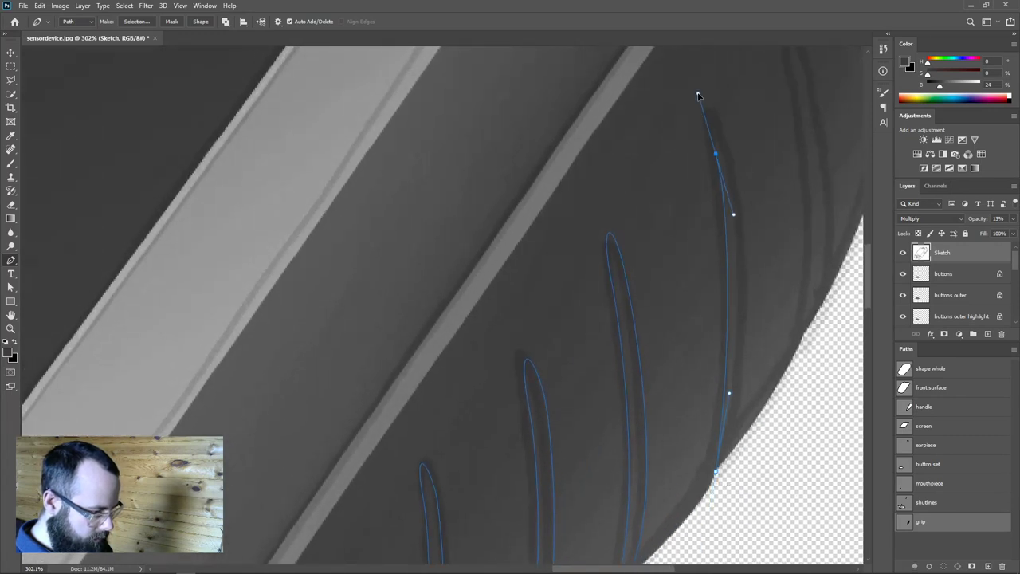
mouse_move(715, 154)
mouse_down()
mouse_move(718, 170)
mouse_move(731, 163)
mouse_move(735, 200)
mouse_up()
click(702, 99)
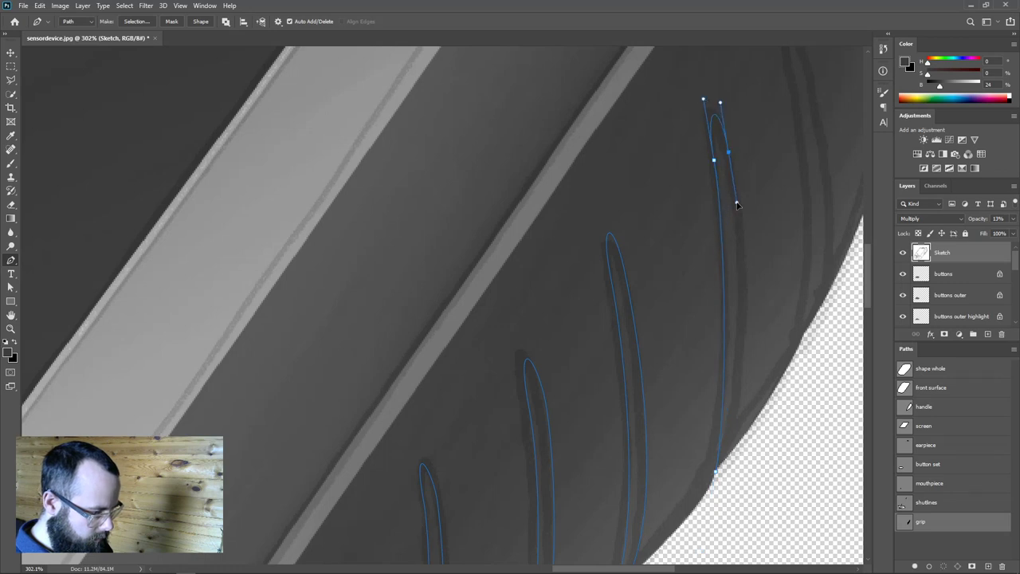
scroll(739, 239, down, 3)
drag(725, 393, 694, 490)
Trace the sixth and last groove outlines along the device's right side.
drag(666, 381, 690, 493)
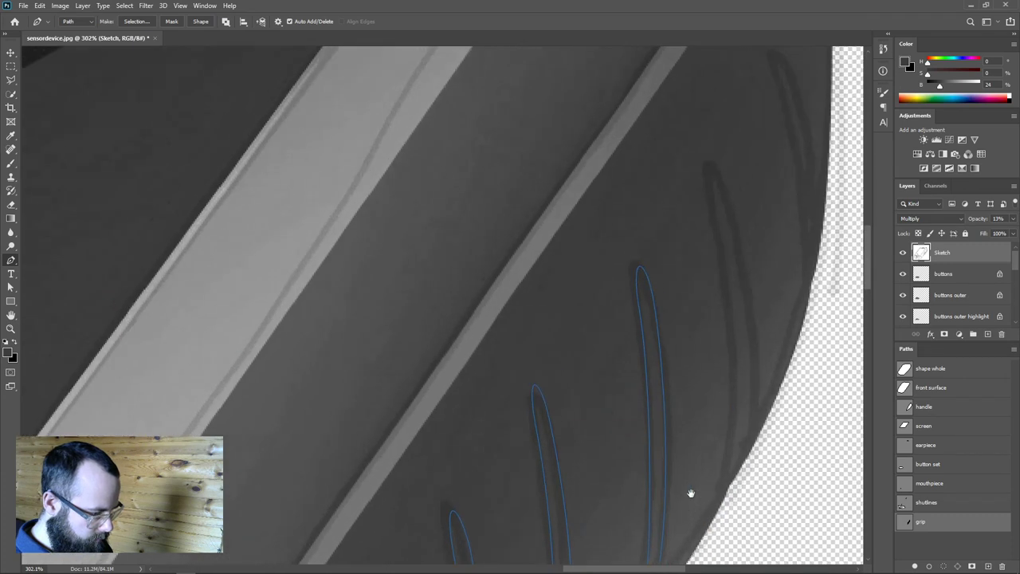
click(728, 491)
click(751, 412)
click(712, 199)
drag(714, 201, 721, 235)
drag(726, 190, 737, 237)
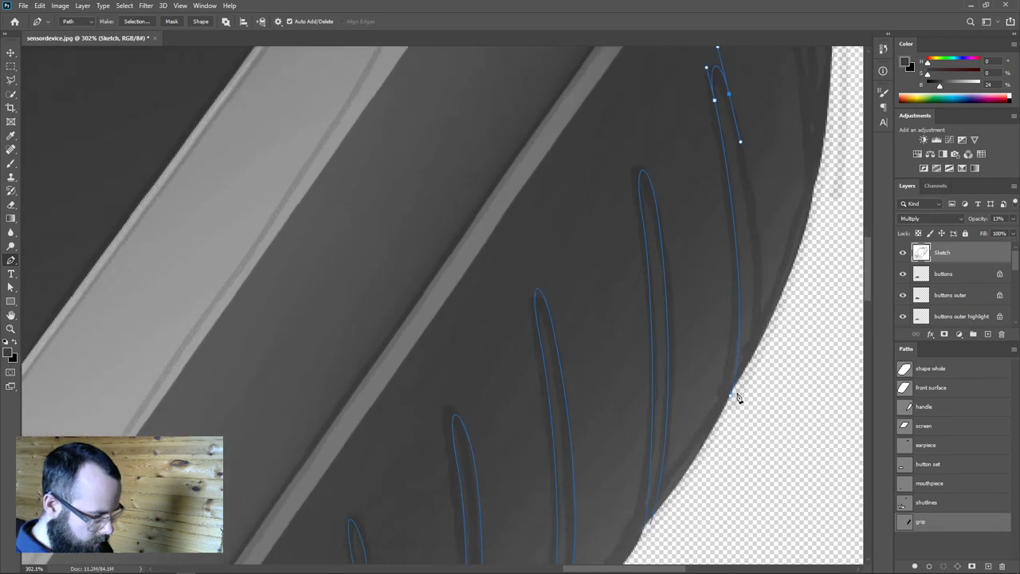
drag(736, 397, 701, 510)
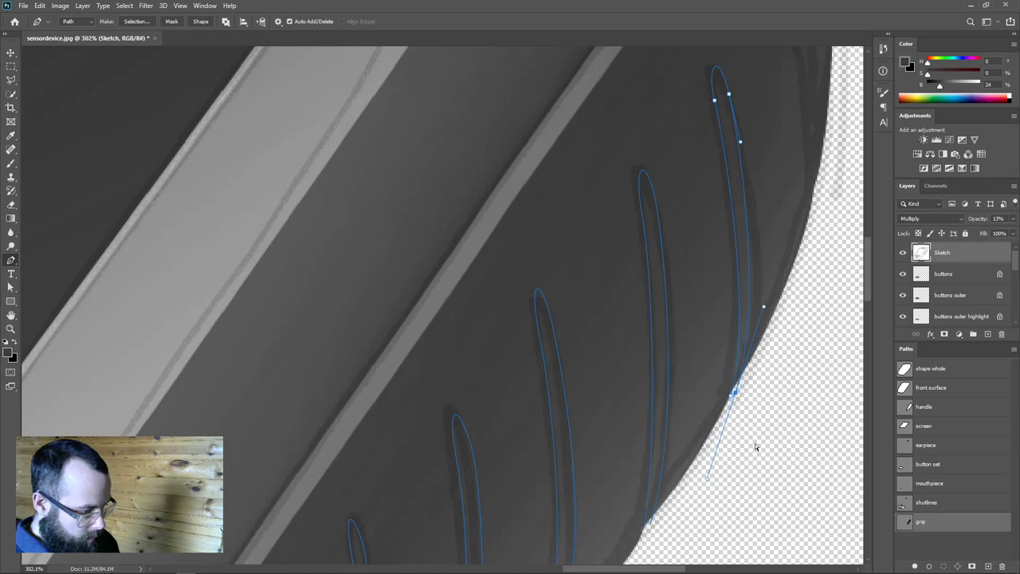
drag(756, 316, 760, 376)
drag(725, 225, 747, 243)
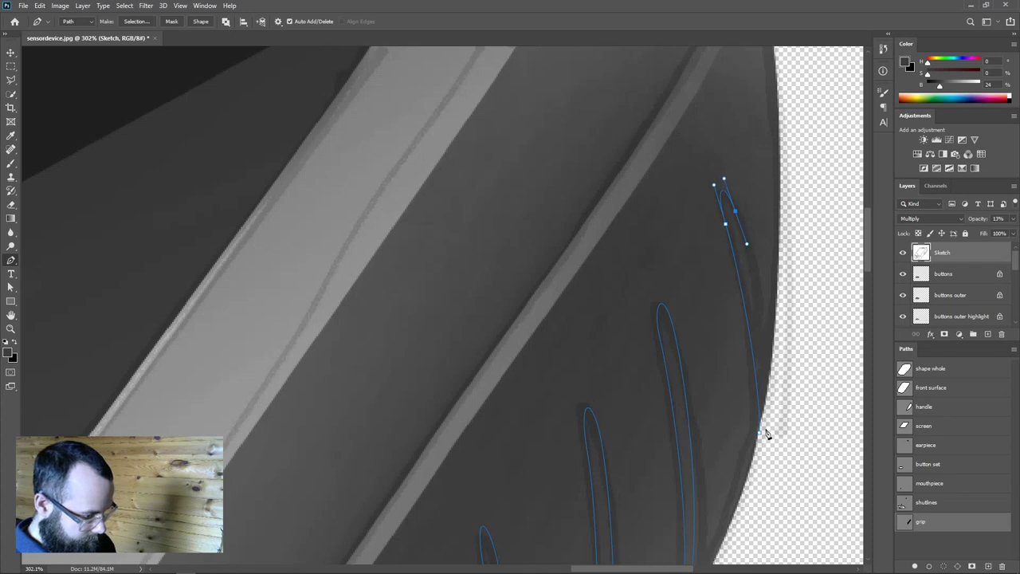
drag(760, 432, 758, 511)
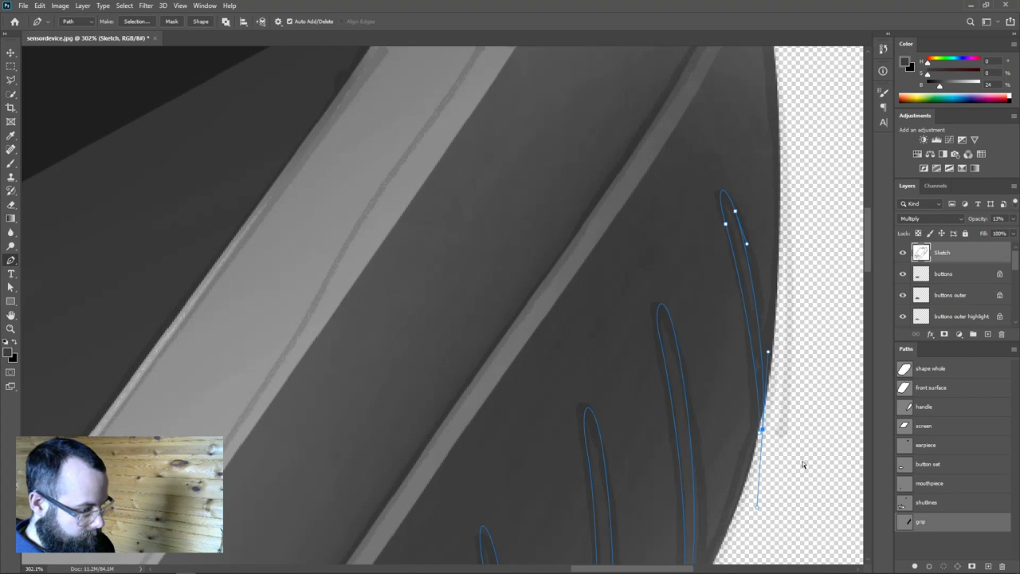
scroll(802, 464, down, 5)
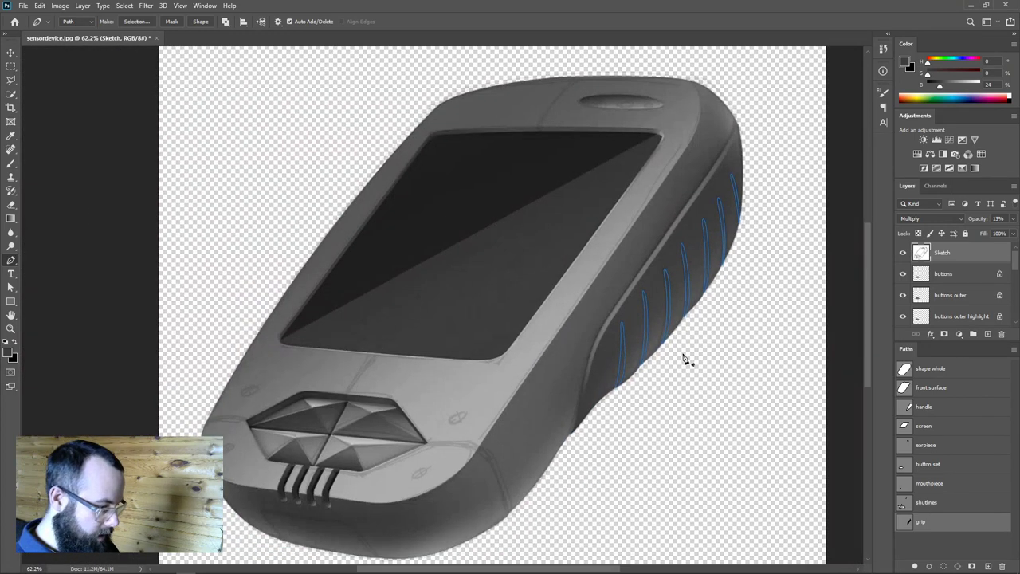
Refine the last groove outline's anchors and curve handles with Direct Selection.
scroll(757, 219, up, 5)
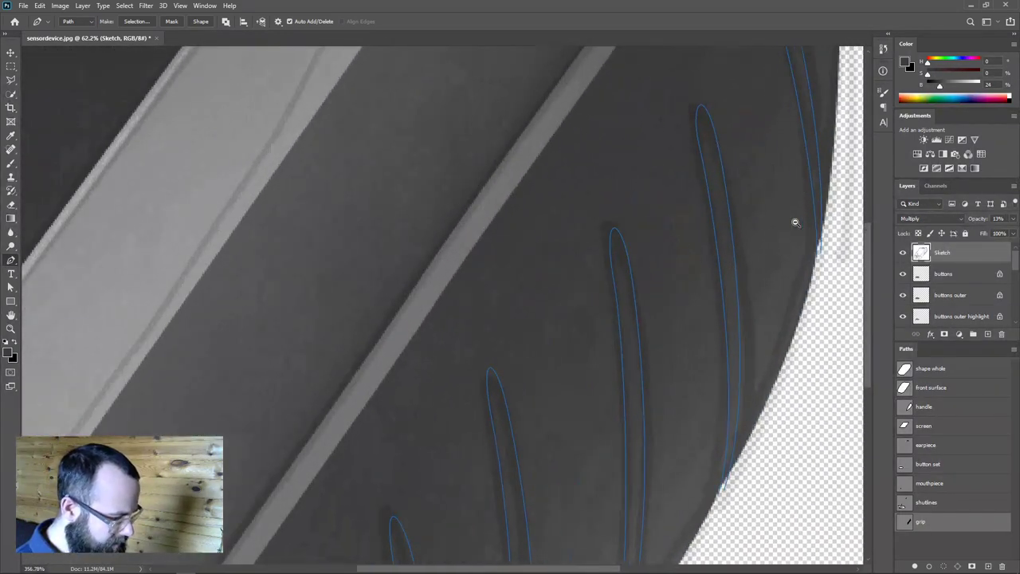
scroll(796, 223, up, 1)
key(a)
scroll(794, 162, right, 3)
click(680, 232)
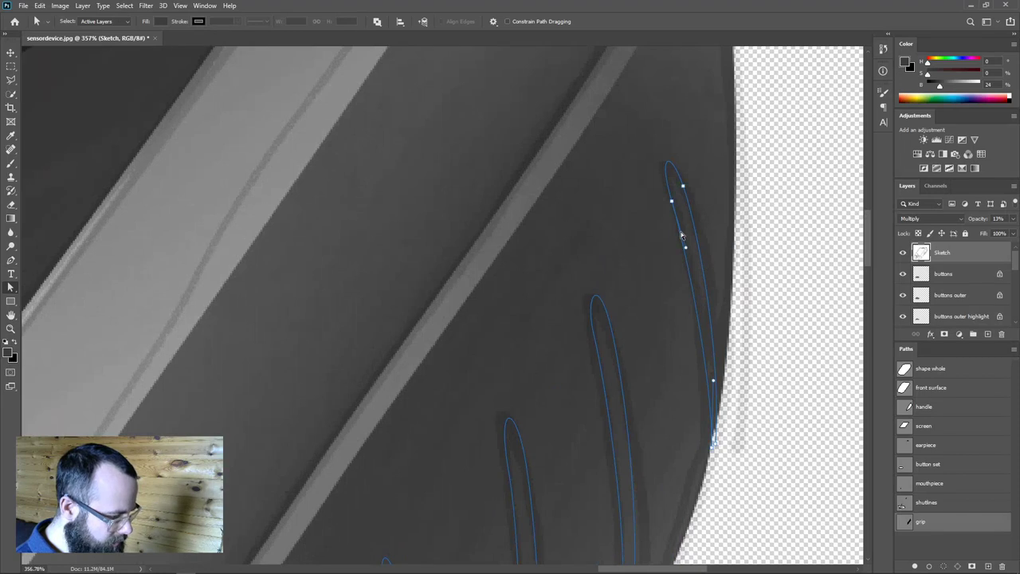
drag(685, 247, 702, 271)
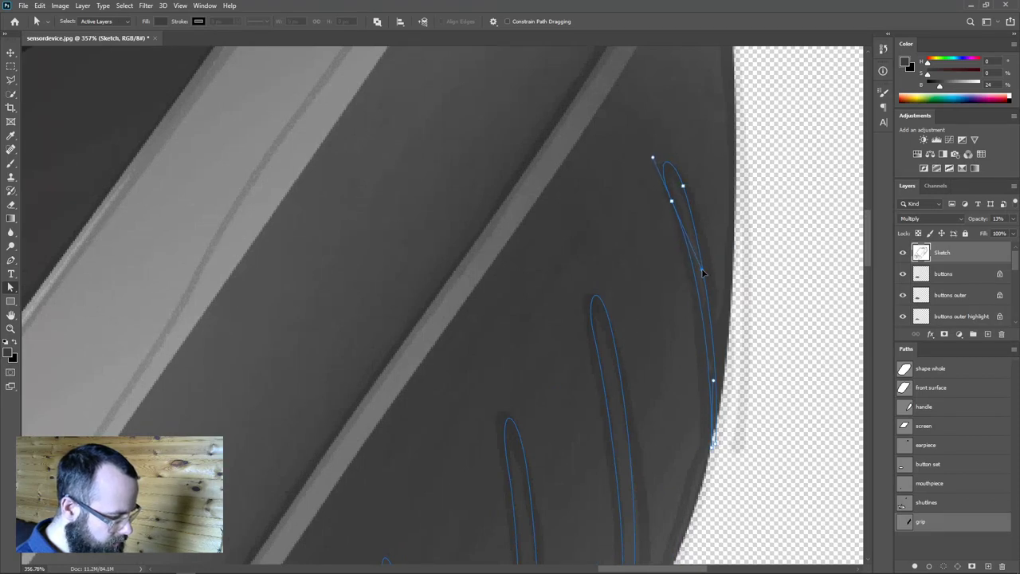
drag(713, 384, 718, 383)
click(684, 188)
click(764, 391)
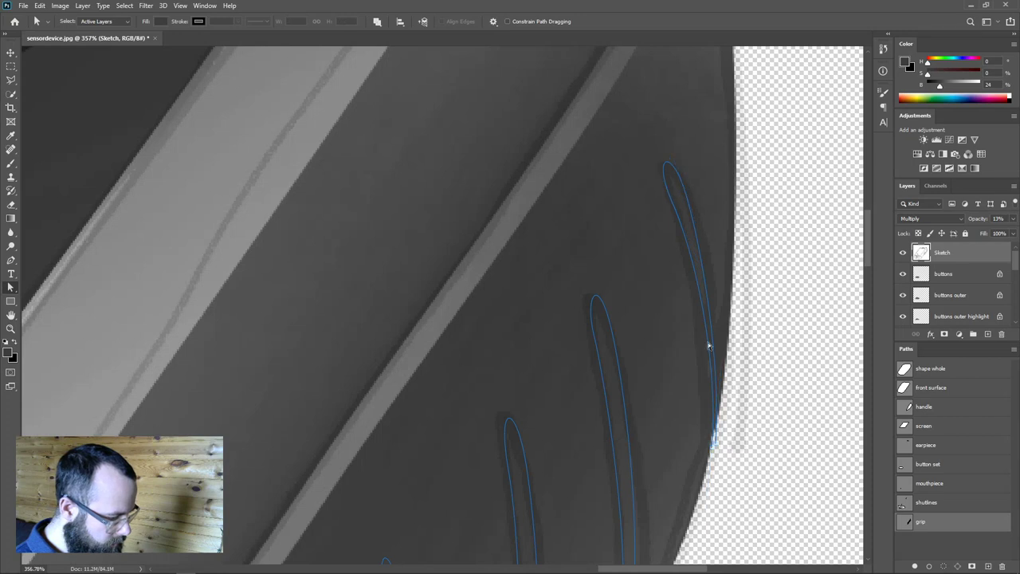
click(733, 368)
drag(724, 353, 733, 318)
Zoom out to the whole device and load the grip path as a selection.
click(764, 364)
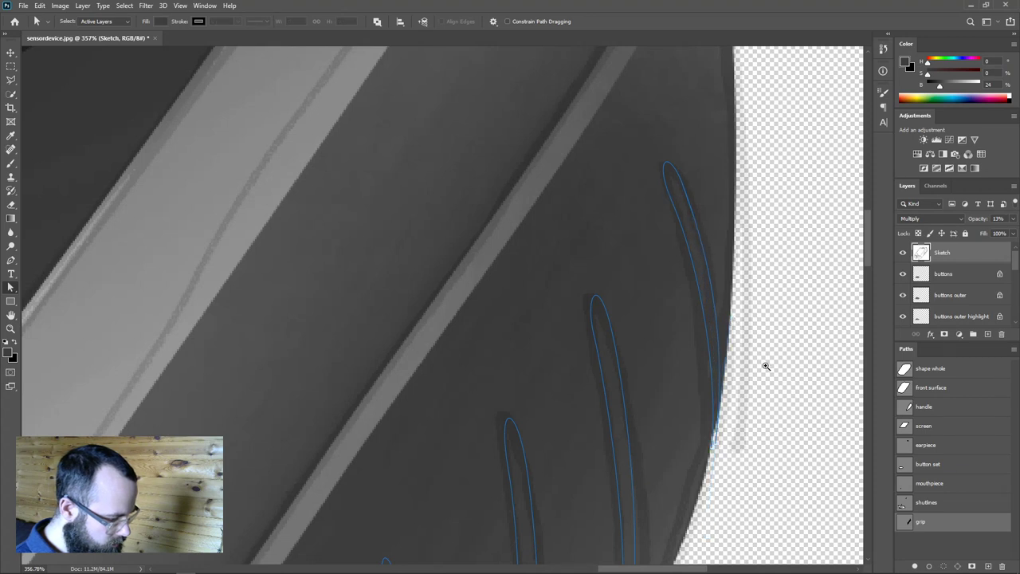
mouse_move(757, 360)
mouse_down()
mouse_move(689, 382)
mouse_move(729, 375)
mouse_move(706, 382)
mouse_move(720, 425)
mouse_move(745, 261)
mouse_up()
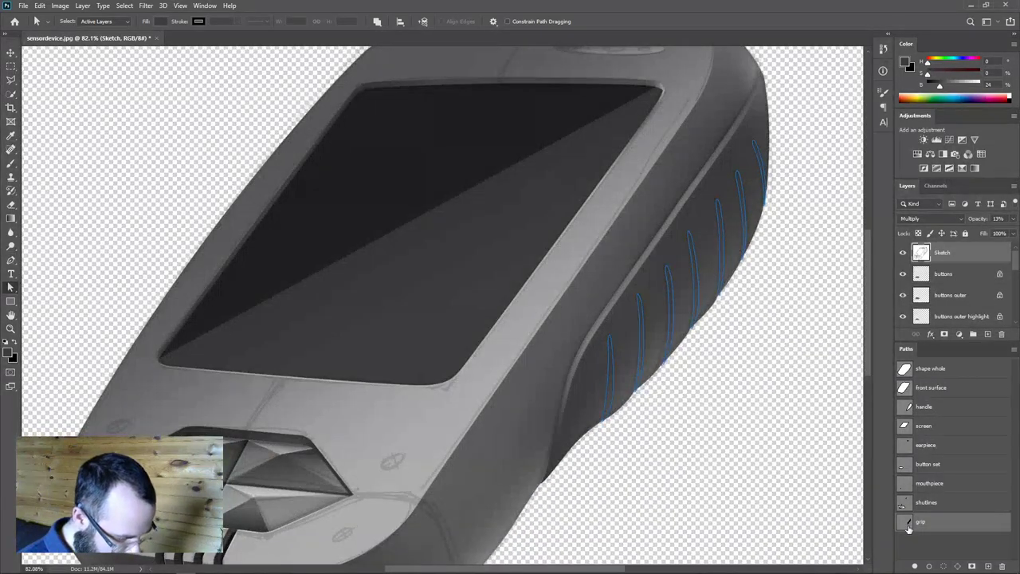
scroll(949, 288, down, 2)
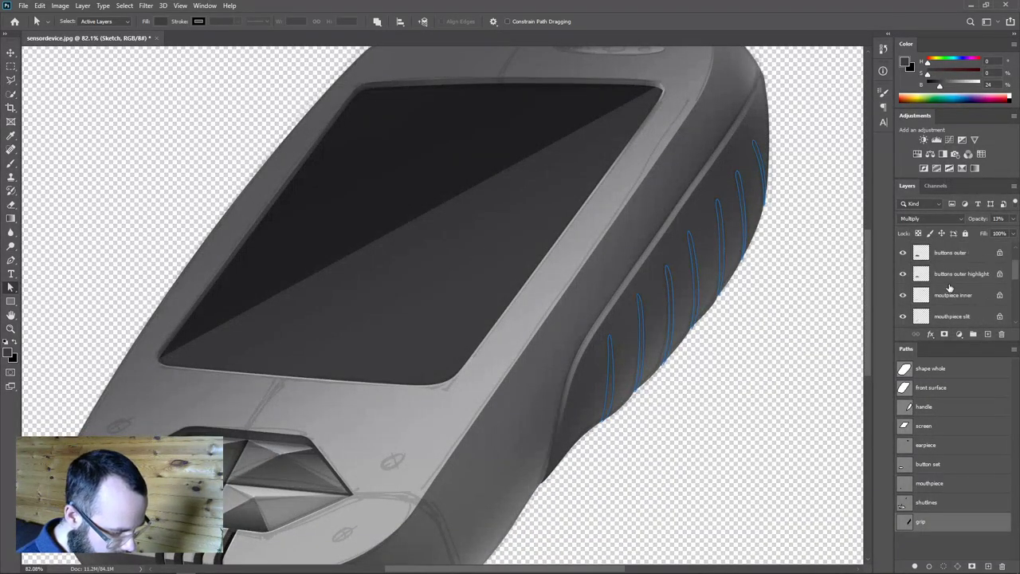
click(943, 566)
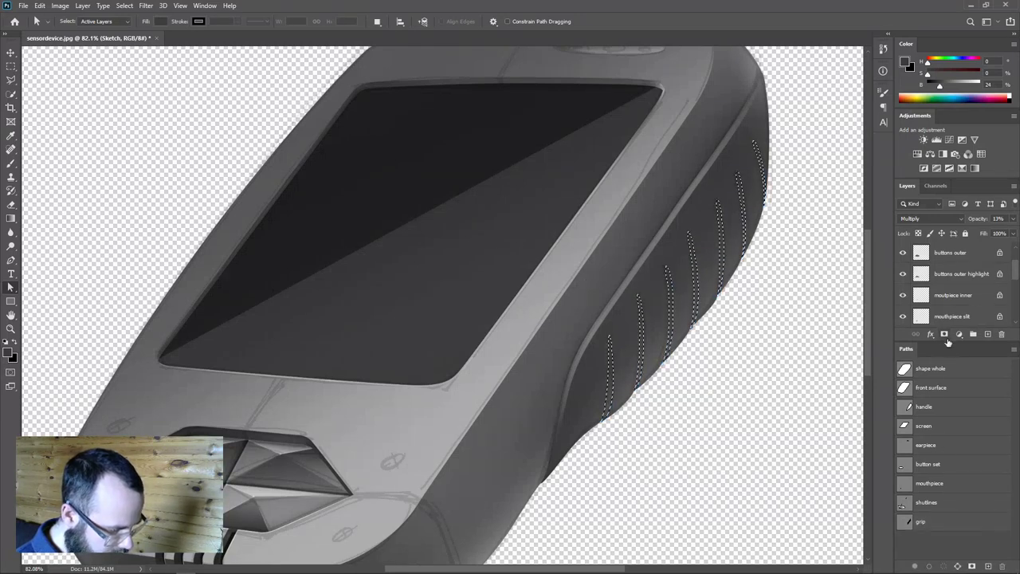
Clear the groove selection and add an empty 'handle grip' layer above the handle layer.
drag(952, 342, 959, 506)
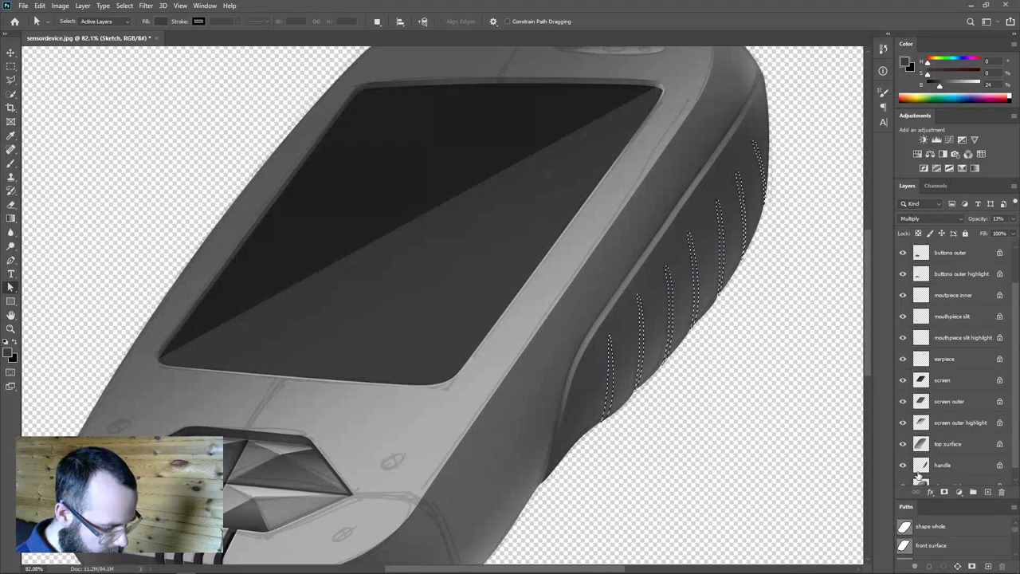
scroll(926, 453, down, 1)
click(944, 452)
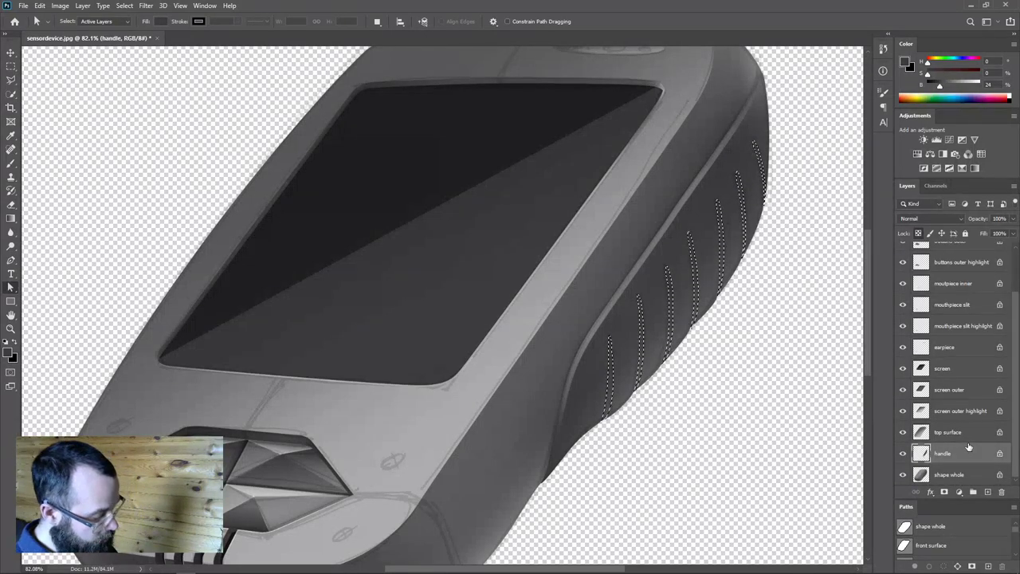
key(ctrl+d)
key(ctrl+shift+alt+n)
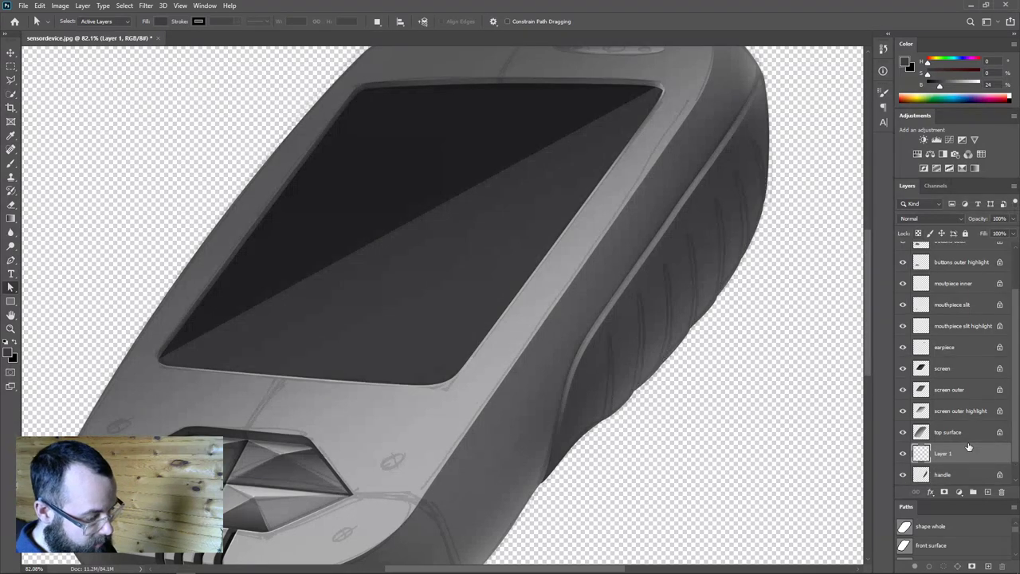
click(918, 233)
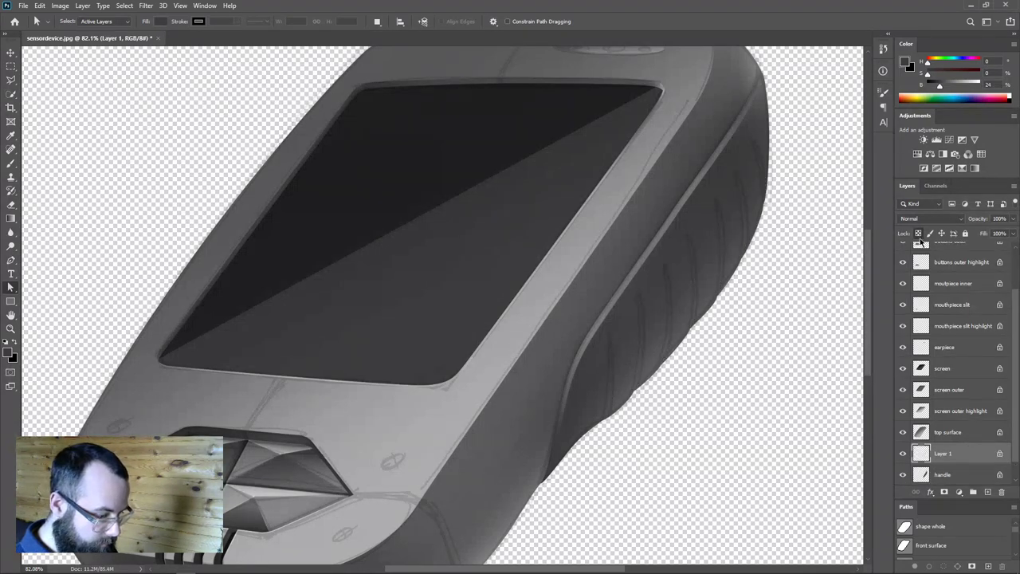
key(b)
double_click(943, 453)
text(handle grip)
key(Return)
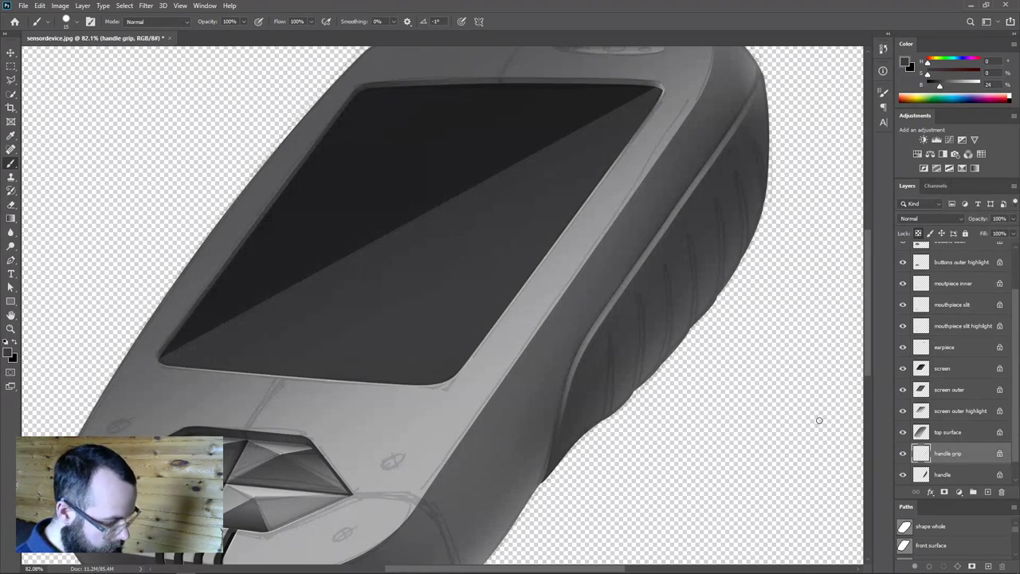
Hide the Sketch layer and set a black brush at 21% opacity.
drag(615, 384, 614, 383)
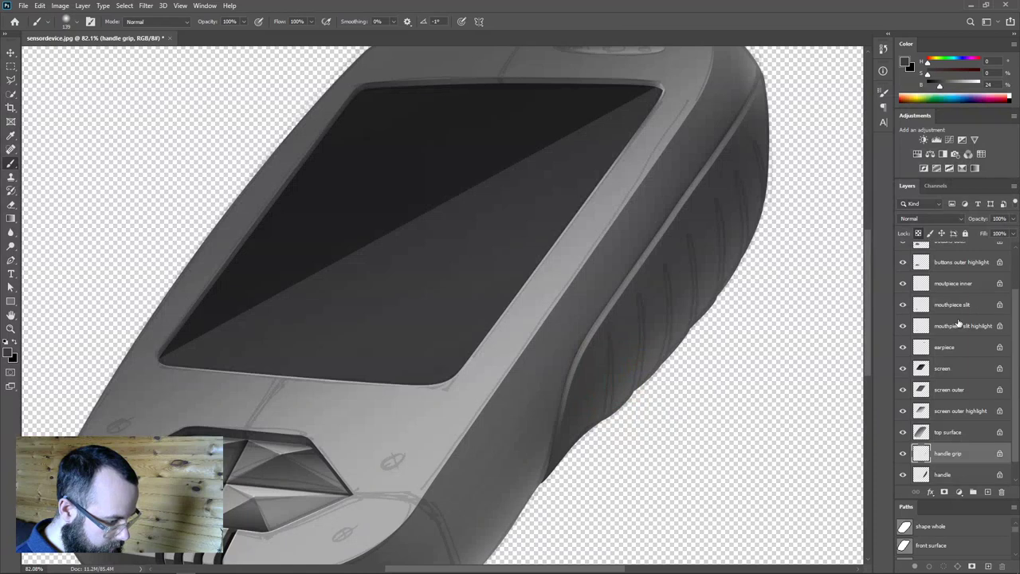
scroll(959, 322, up, 2)
click(902, 251)
scroll(940, 315, down, 3)
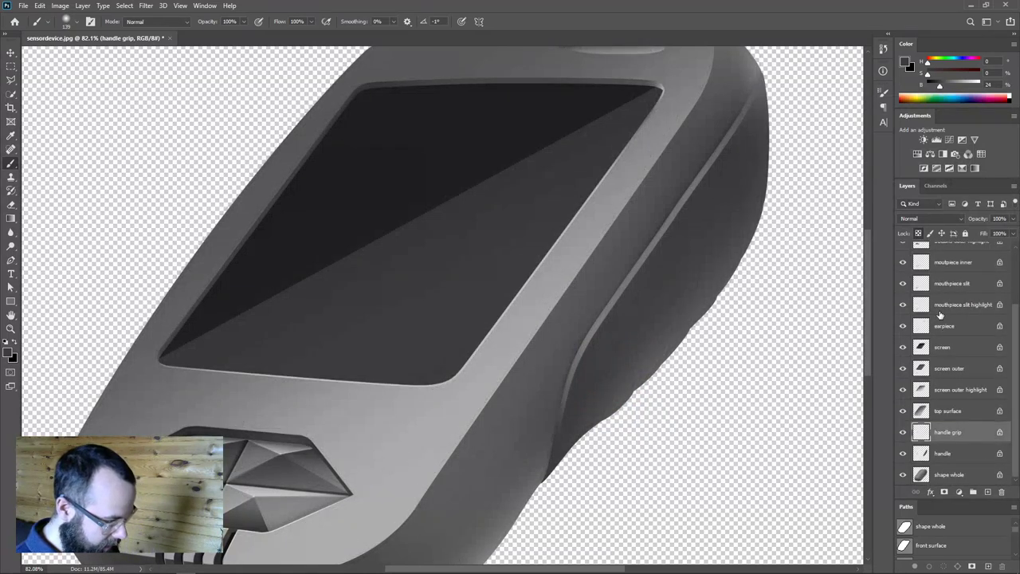
key(2)
key(1)
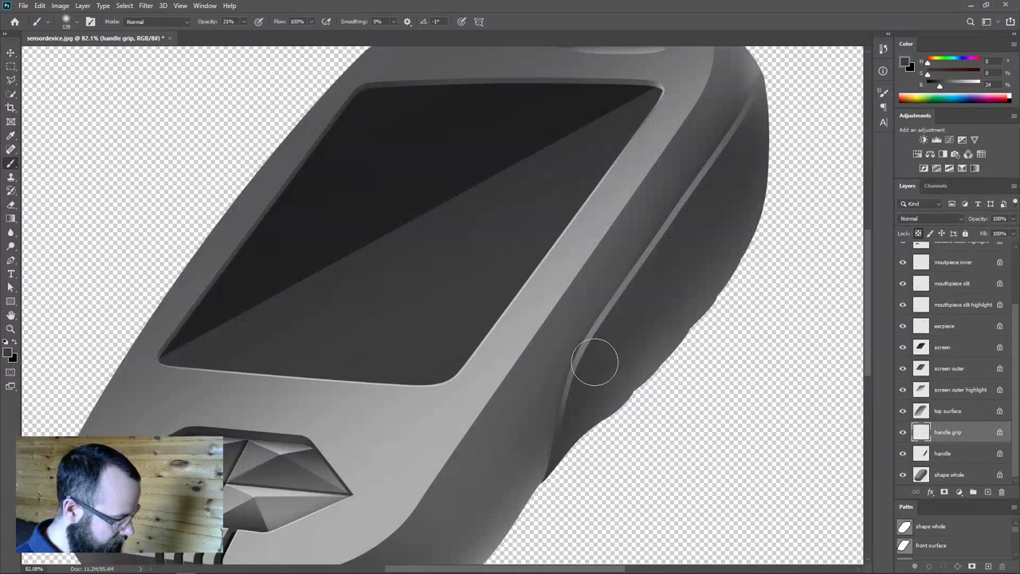
key(d)
Paint dark grooves along the grip, then darken its lower left edge with a larger brush at 10% opacity.
drag(717, 211, 721, 247)
drag(637, 302, 641, 326)
alt+right_click(624, 341)
mouse_move(603, 375)
mouse_down()
mouse_move(584, 407)
mouse_move(545, 408)
mouse_up()
alt+right_click(545, 408)
key(1)
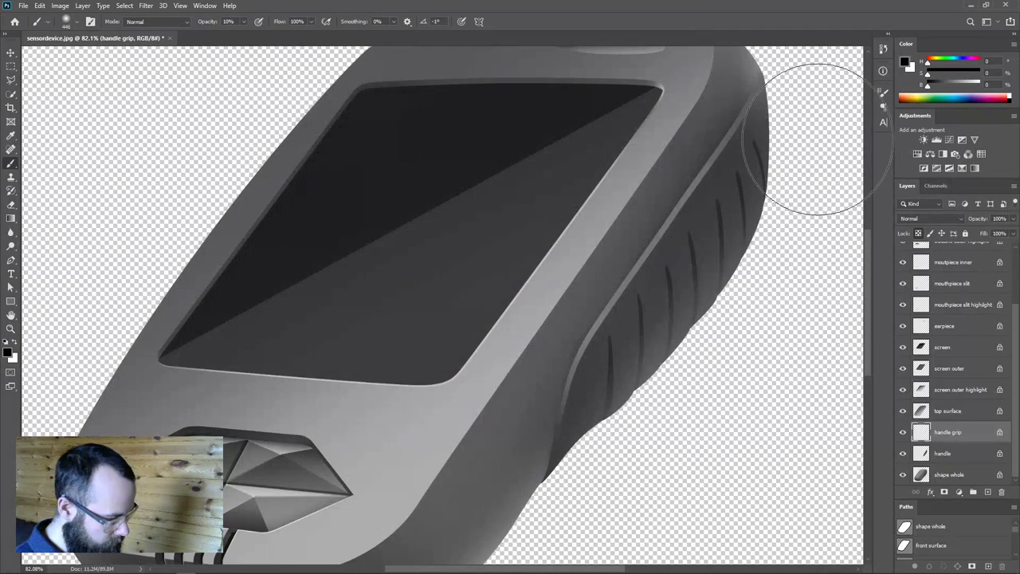
Zoom in on the grip bend and try lightening the grooves with white, then undo it.
drag(674, 358, 701, 369)
drag(733, 177, 645, 310)
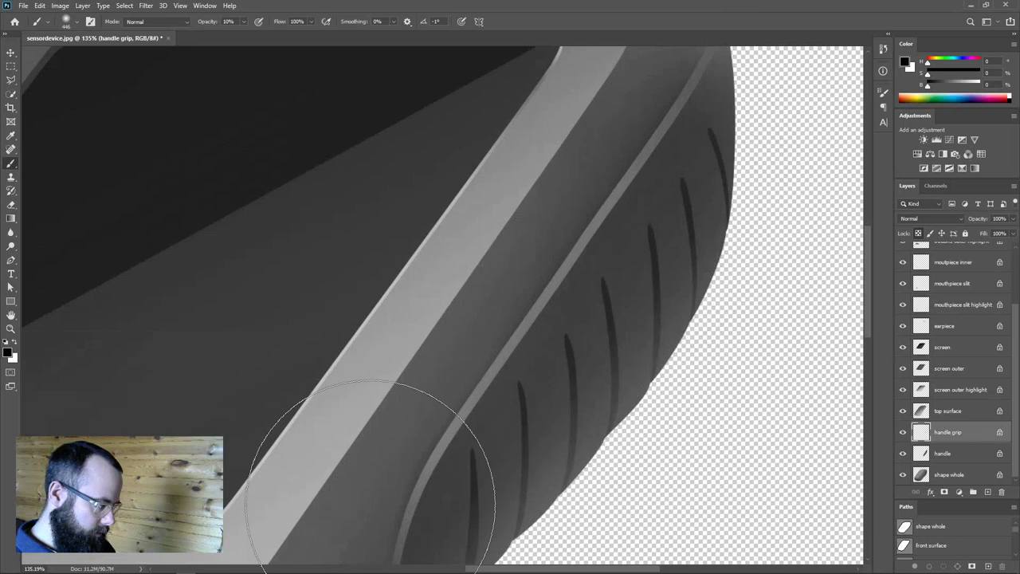
drag(693, 342, 632, 273)
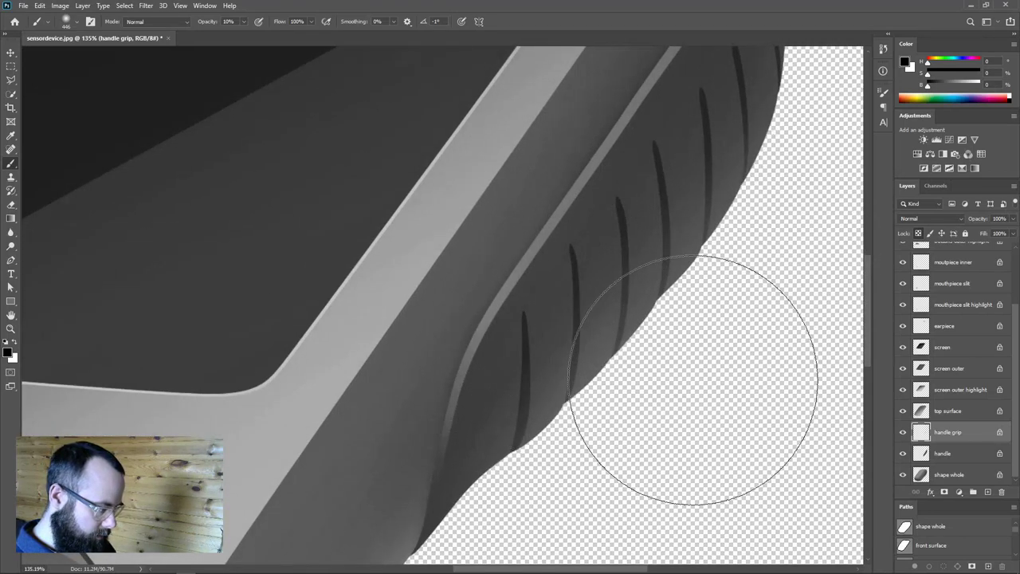
key(x)
key(x)
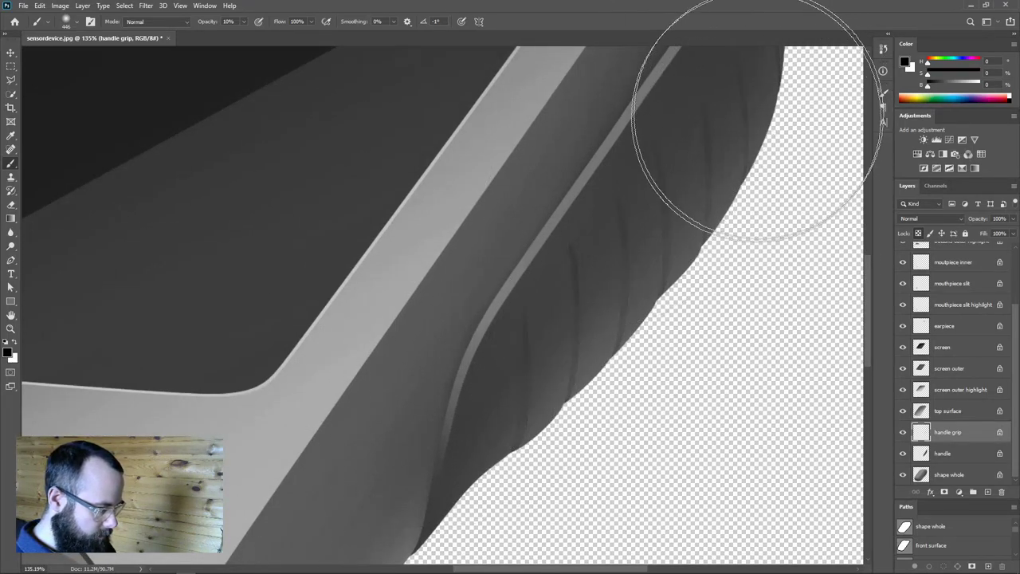
drag(695, 205, 651, 268)
key(ctrl+z)
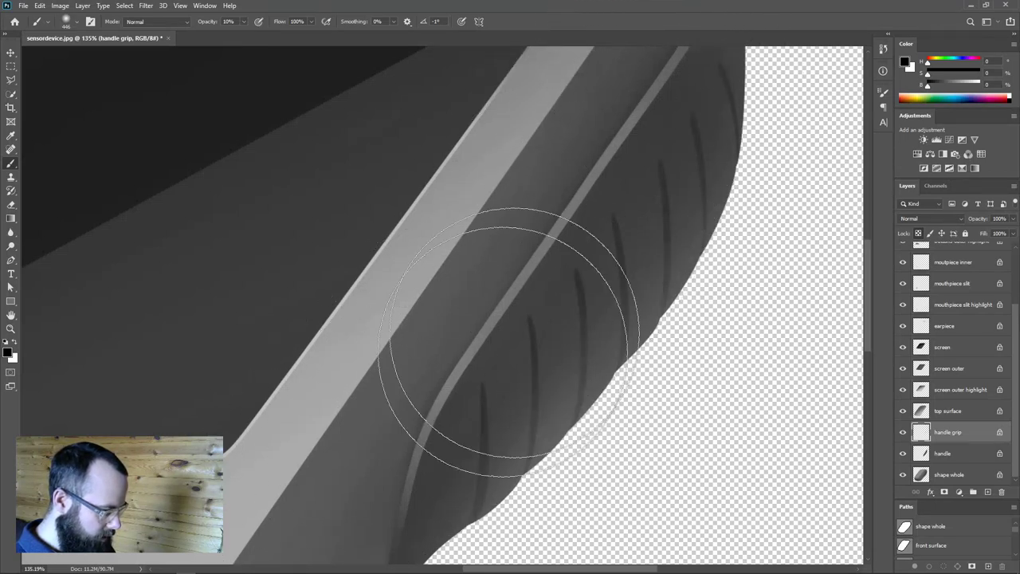
Load the handle grip grooves as a selection.
scroll(478, 343, down, 2)
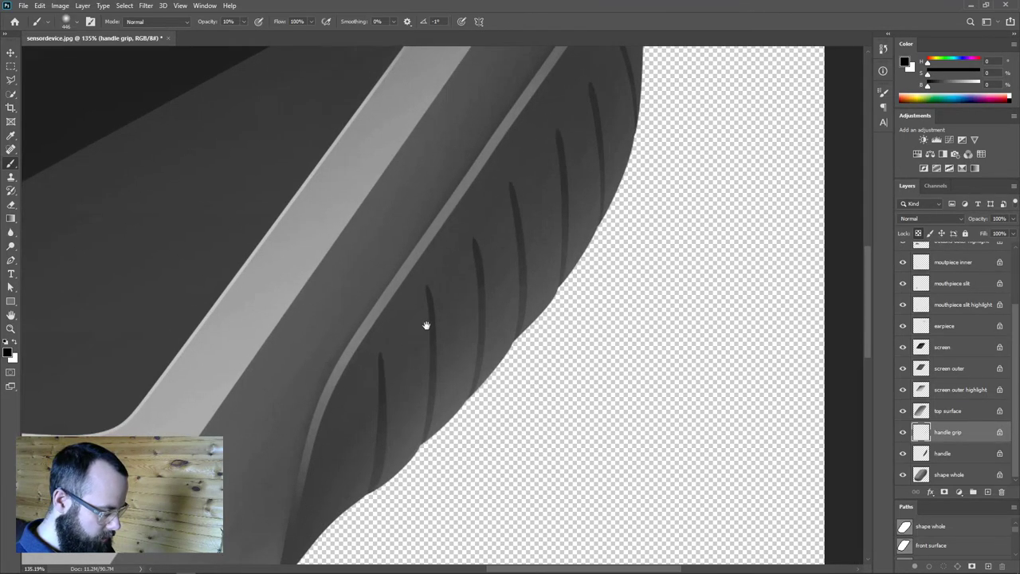
scroll(455, 357, down, 1)
scroll(455, 357, down, 4)
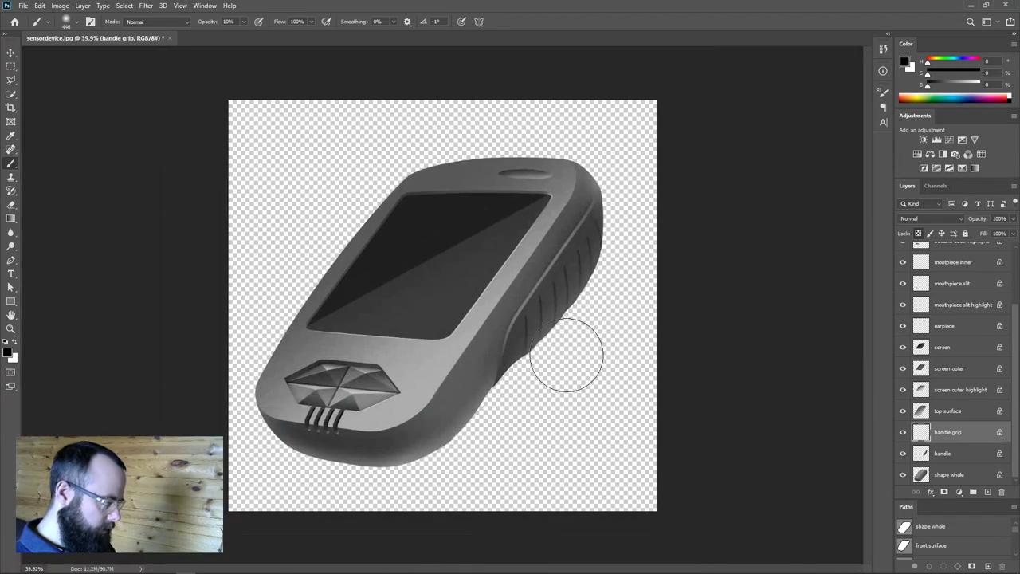
scroll(558, 331, up, 3)
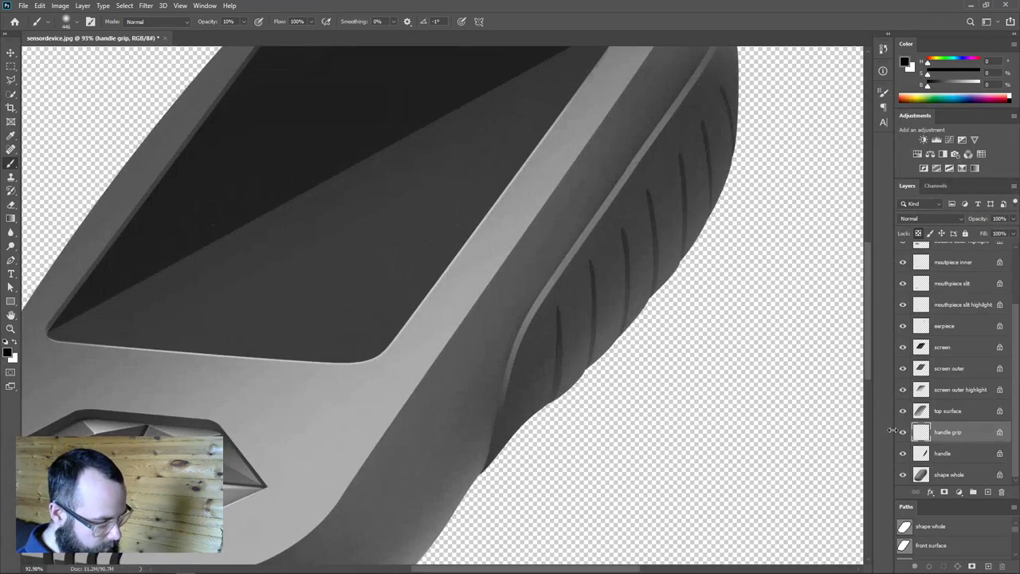
ctrl+click(921, 432)
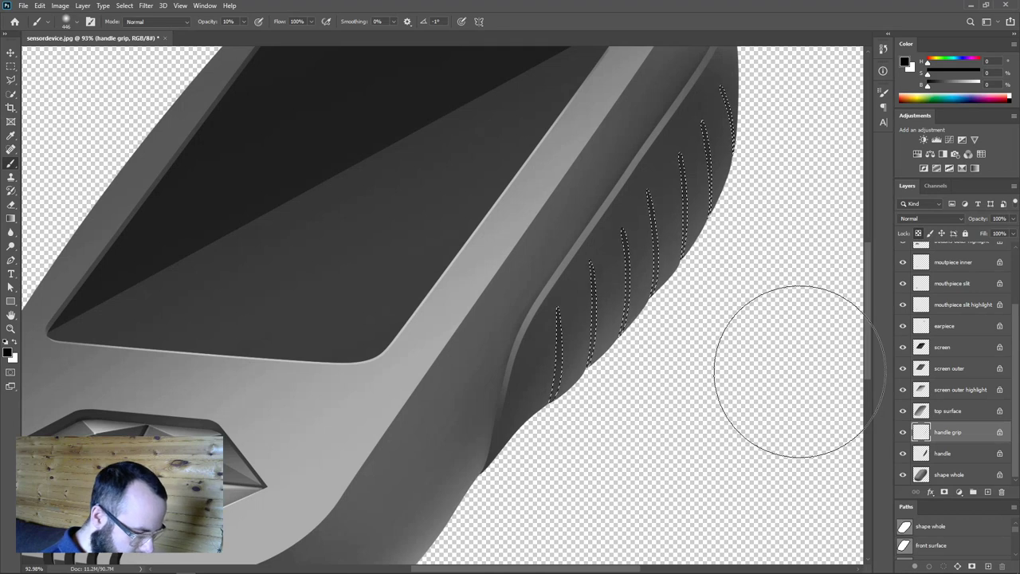
key(ctrl+d)
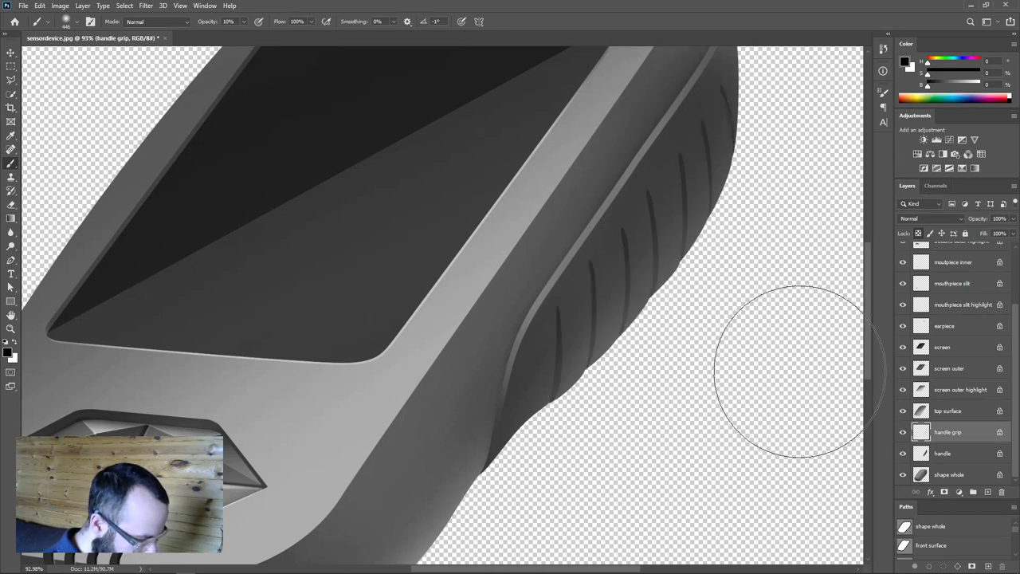
ctrl+click(924, 435)
Duplicate handle grip beneath itself, rename it 'handle grip higlight', and deselect.
drag(948, 436, 989, 489)
drag(949, 431, 1001, 450)
double_click(963, 453)
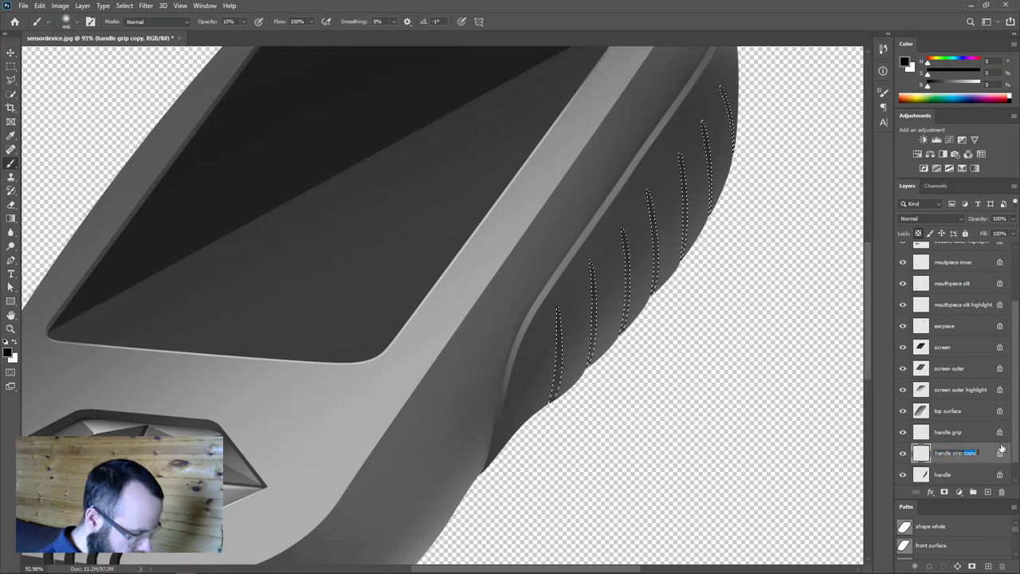
text(higlight)
key(Return)
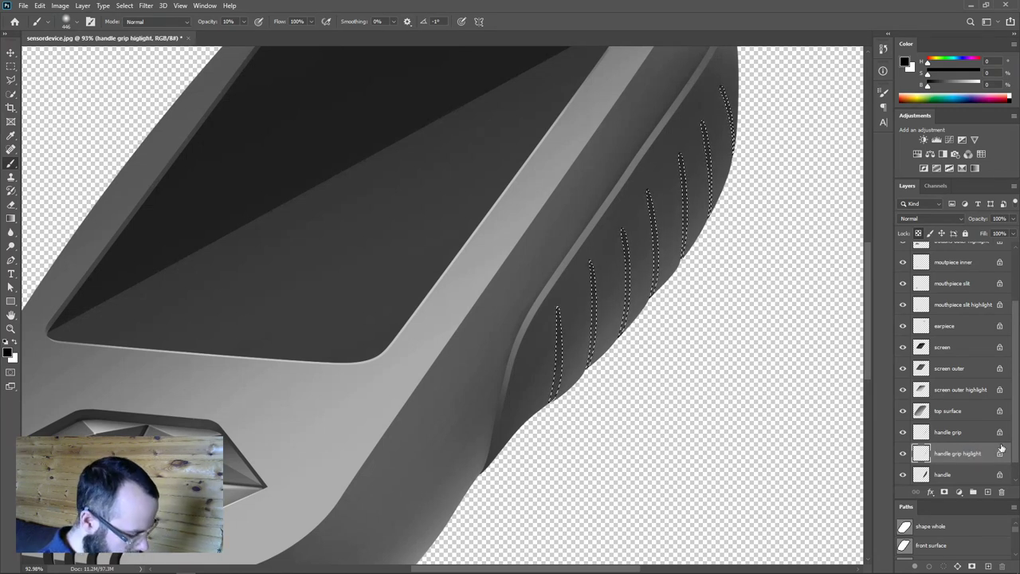
key(ctrl+d)
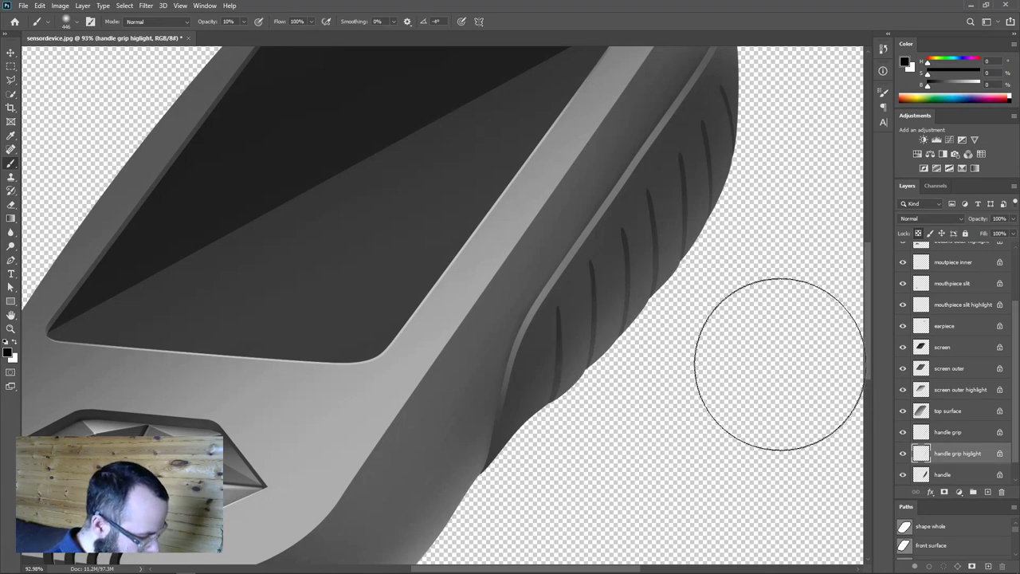
Switch to white at 65% brush opacity and set the highlight layer's opacity to 24%.
key(x)
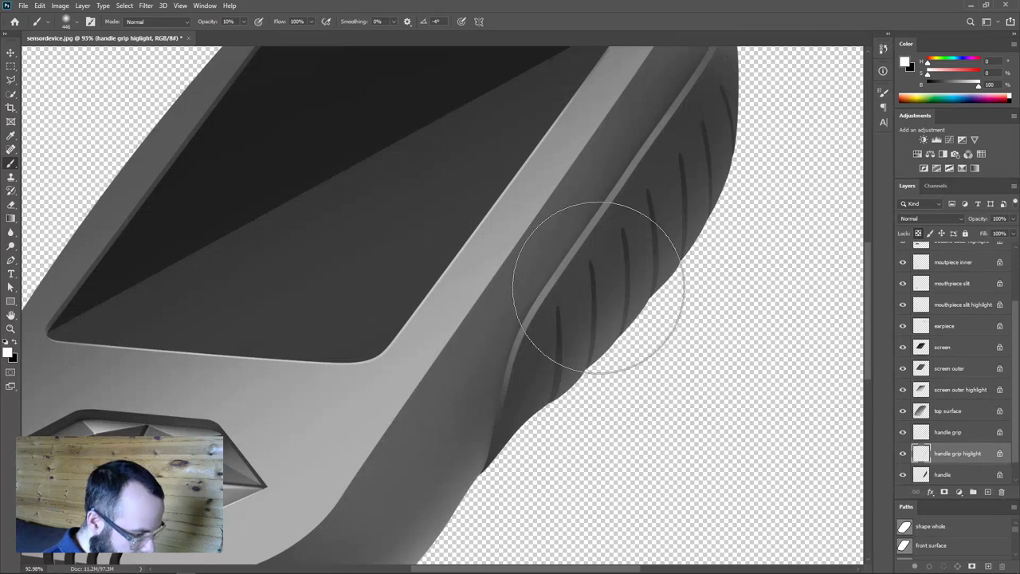
key(6)
key(5)
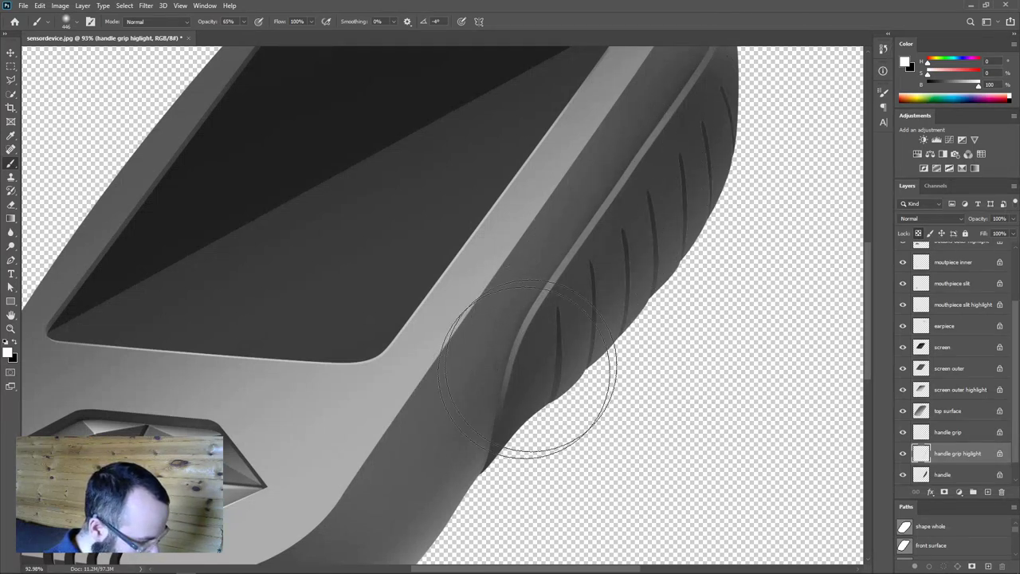
key(Return)
key(v)
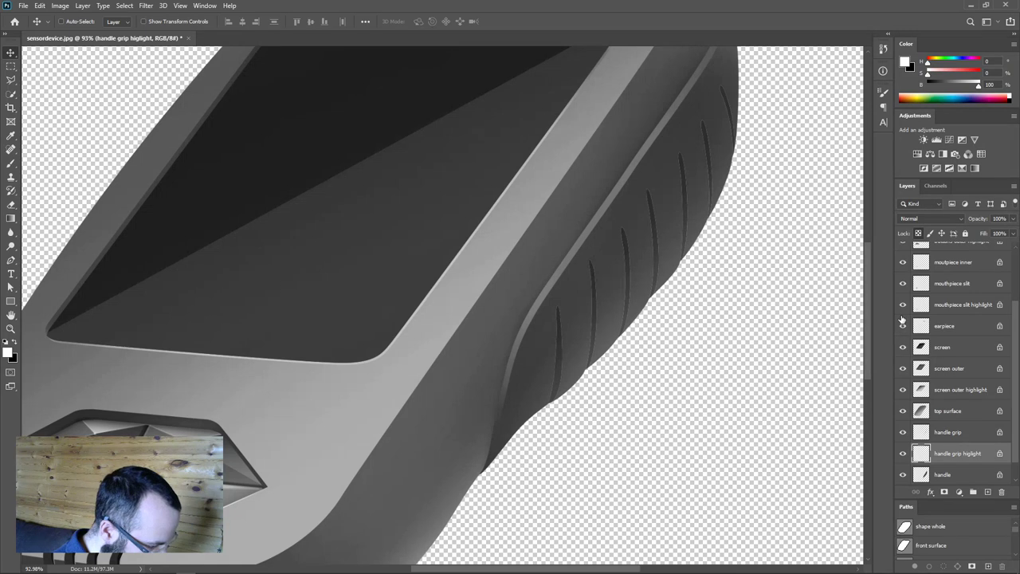
click(902, 319)
click(903, 320)
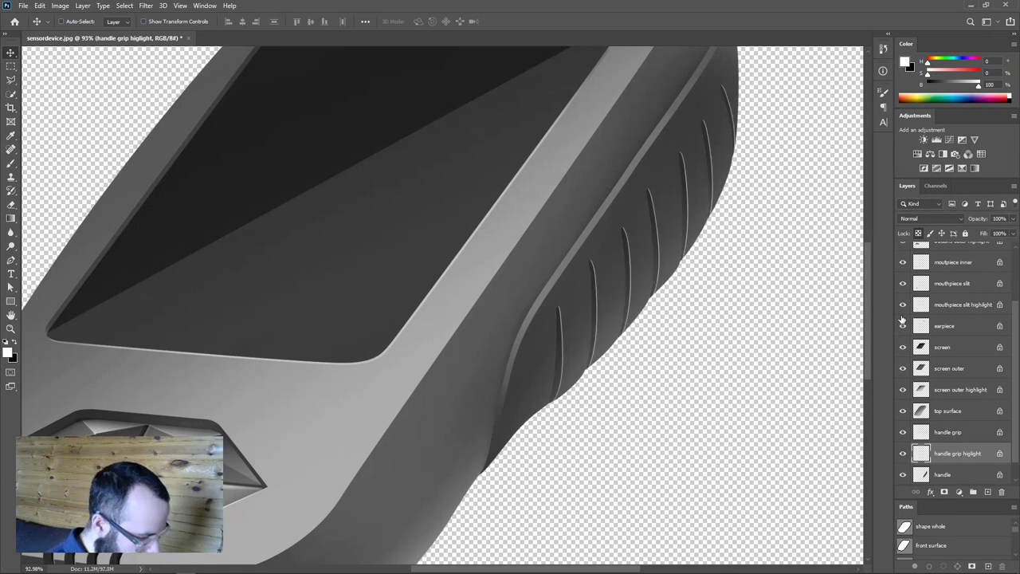
click(1011, 218)
drag(996, 232, 974, 232)
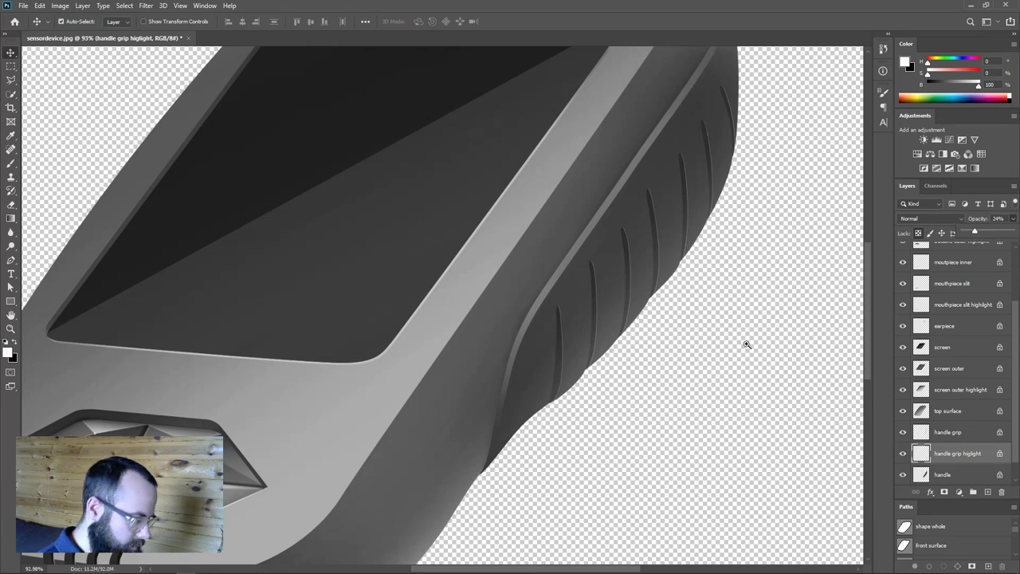
key(ctrl+0)
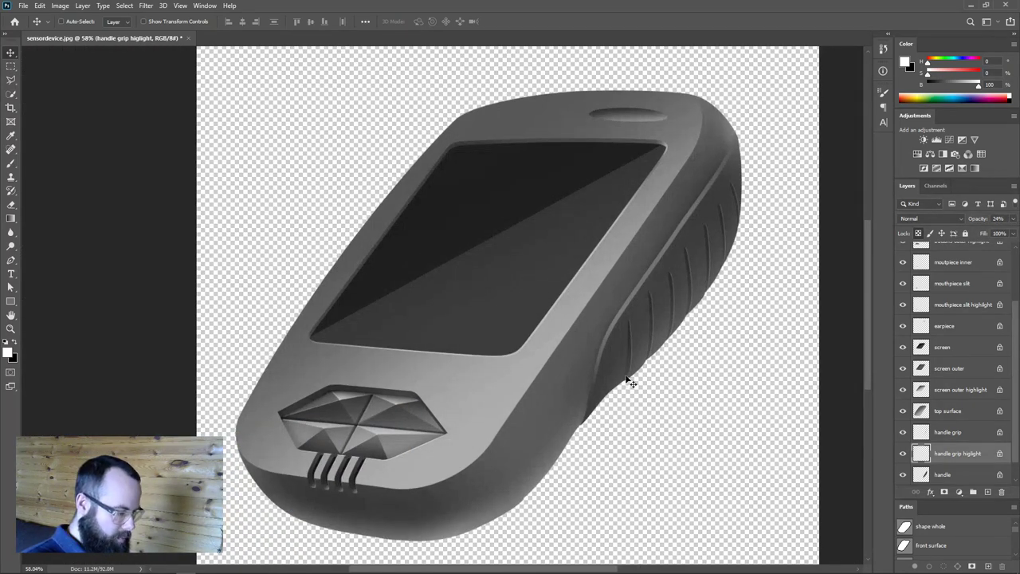
Briefly show the Sketch layer for reference, then hide it again.
scroll(703, 330, down, 2)
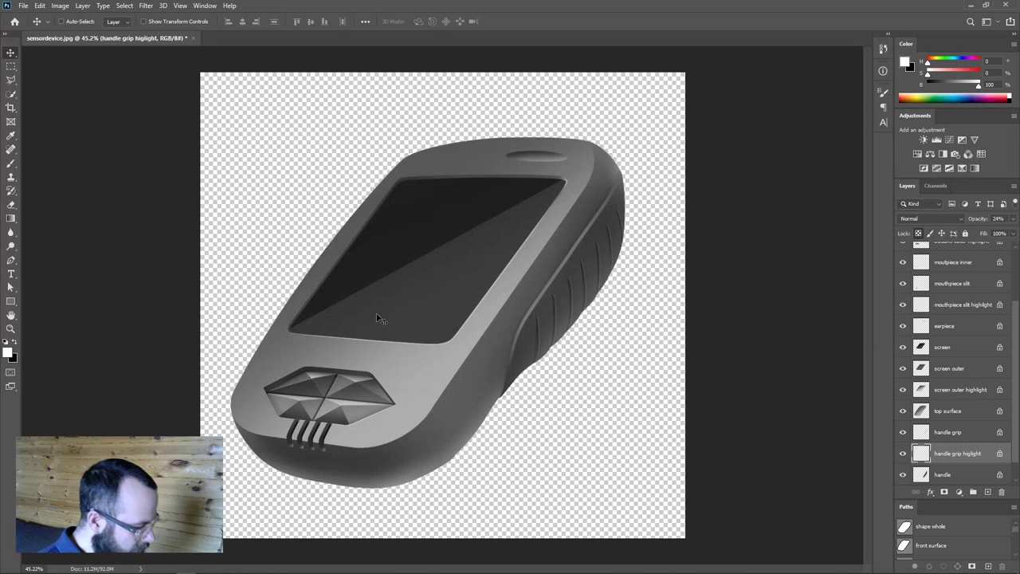
scroll(339, 380, up, 2)
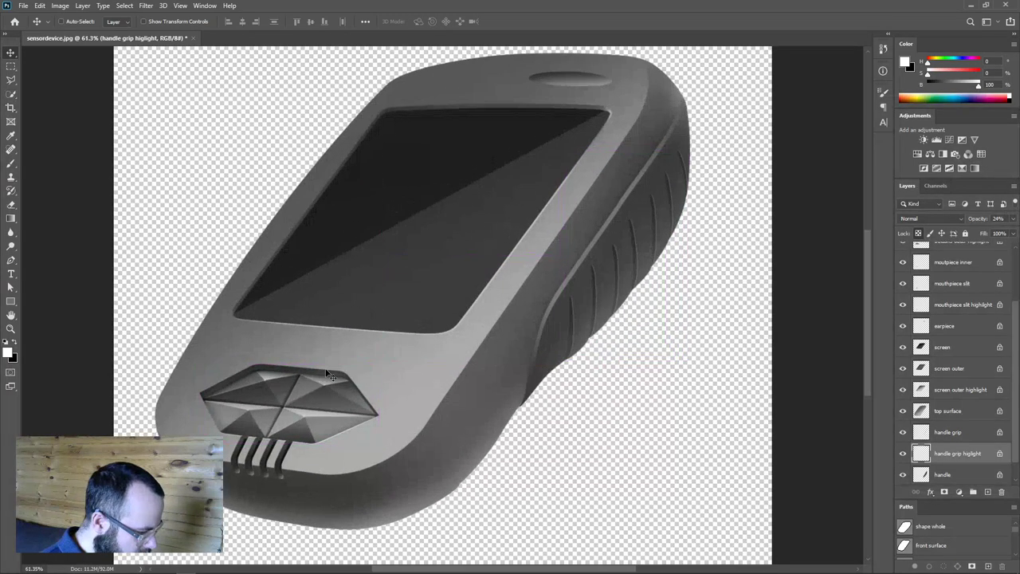
scroll(868, 339, up, 2)
scroll(956, 319, up, 3)
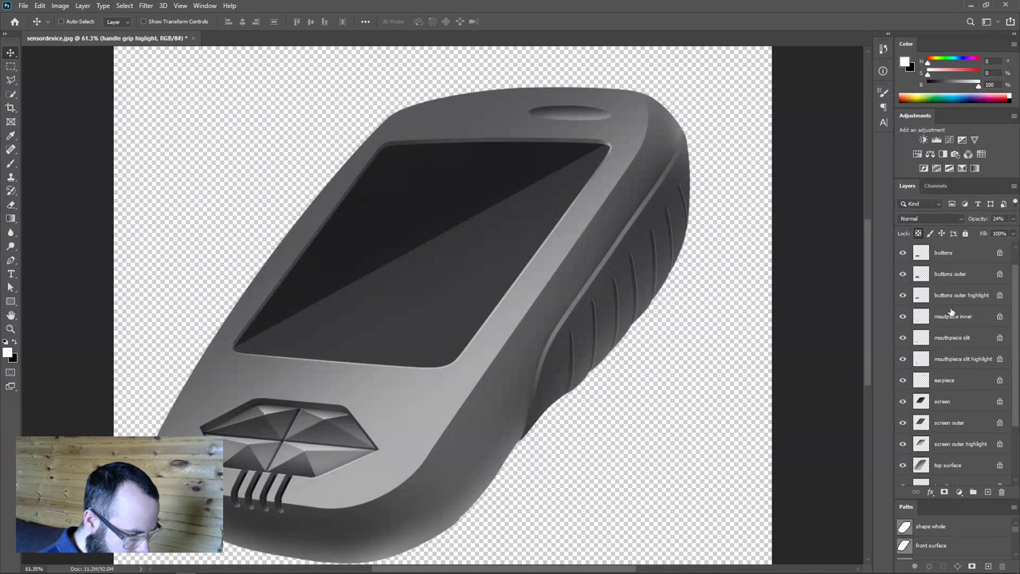
click(902, 252)
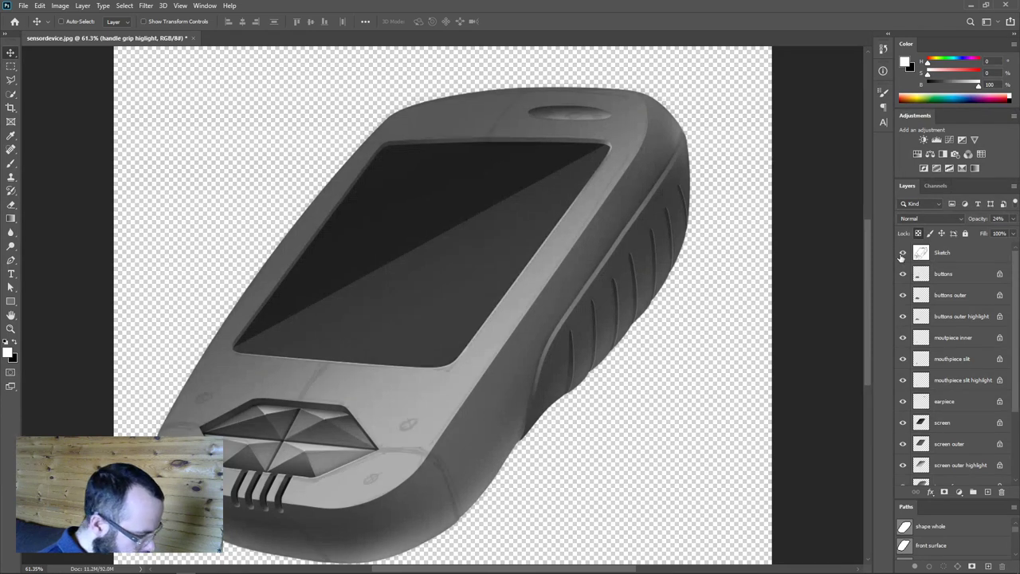
click(902, 253)
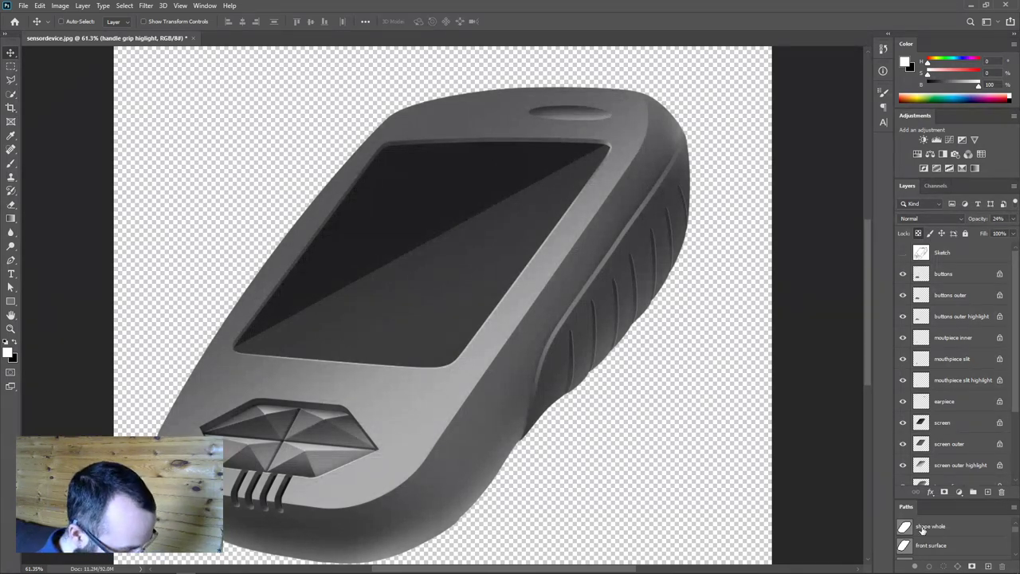
Enlarge the Paths panel and display the shutlines path outline on the canvas.
drag(944, 499, 956, 351)
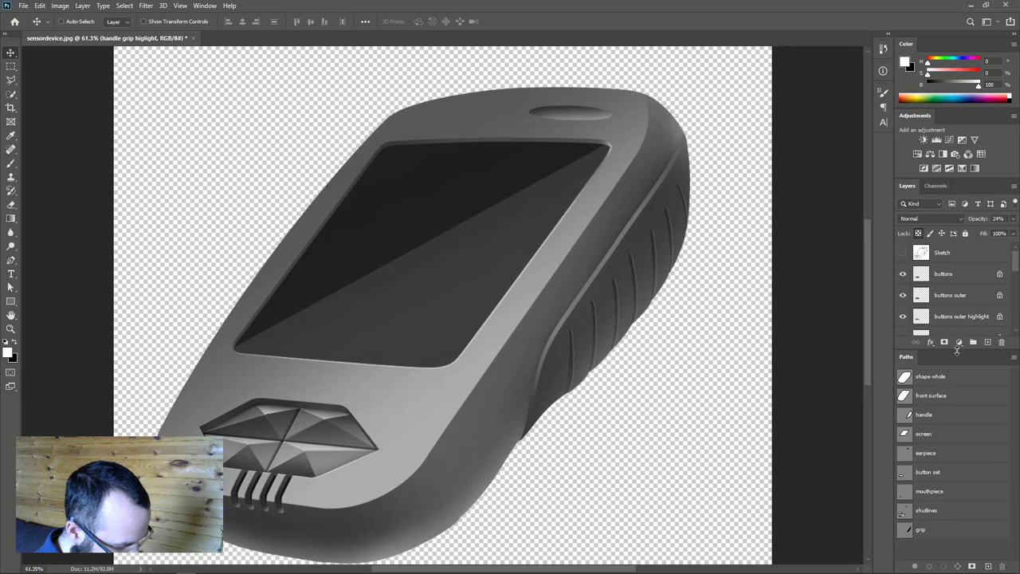
ctrl+click(903, 512)
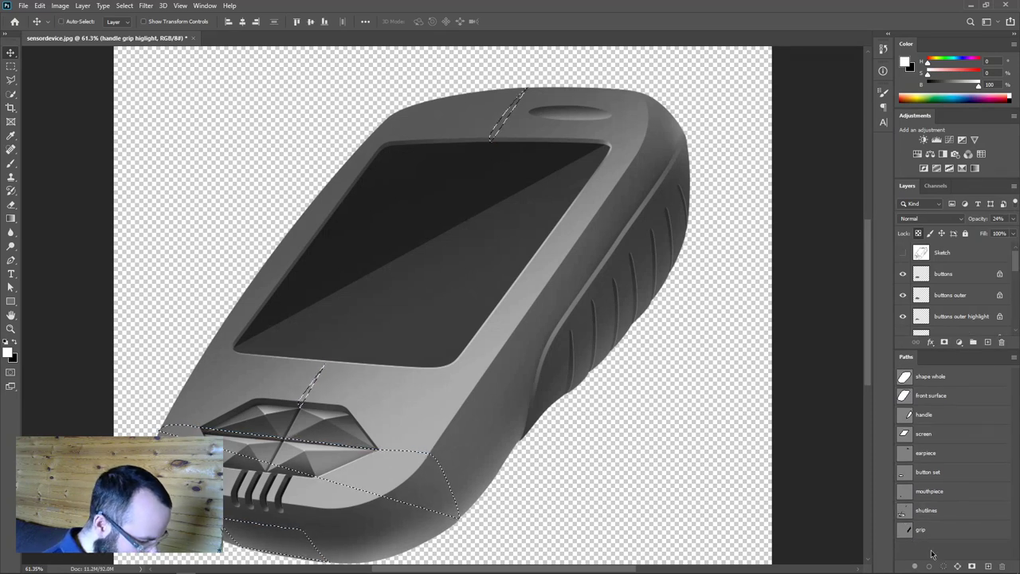
key(ctrl+d)
click(902, 514)
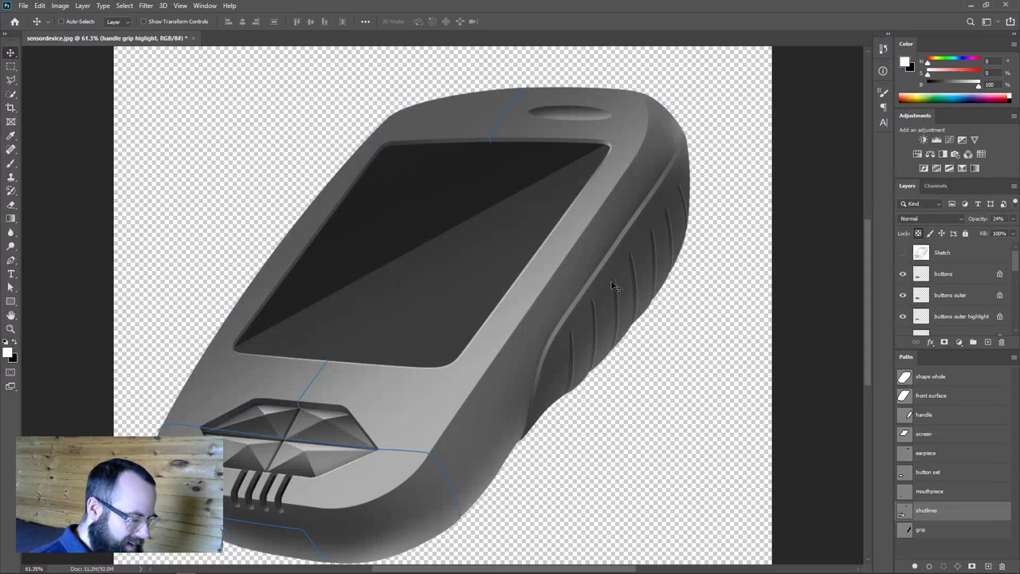
scroll(966, 307, down, 5)
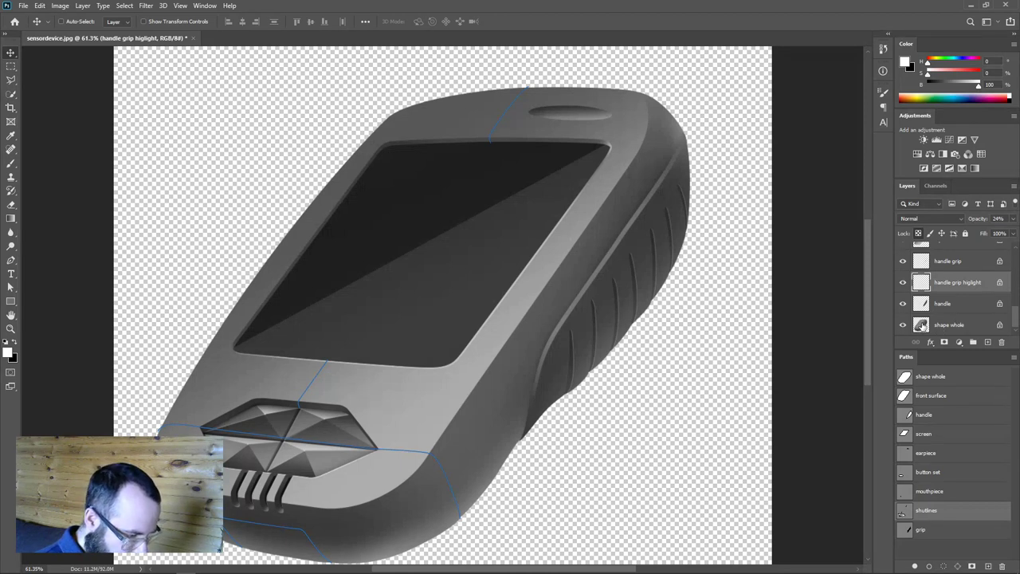
Create a new empty layer named 'shutlines 1' above the shape layer.
click(922, 326)
click(987, 342)
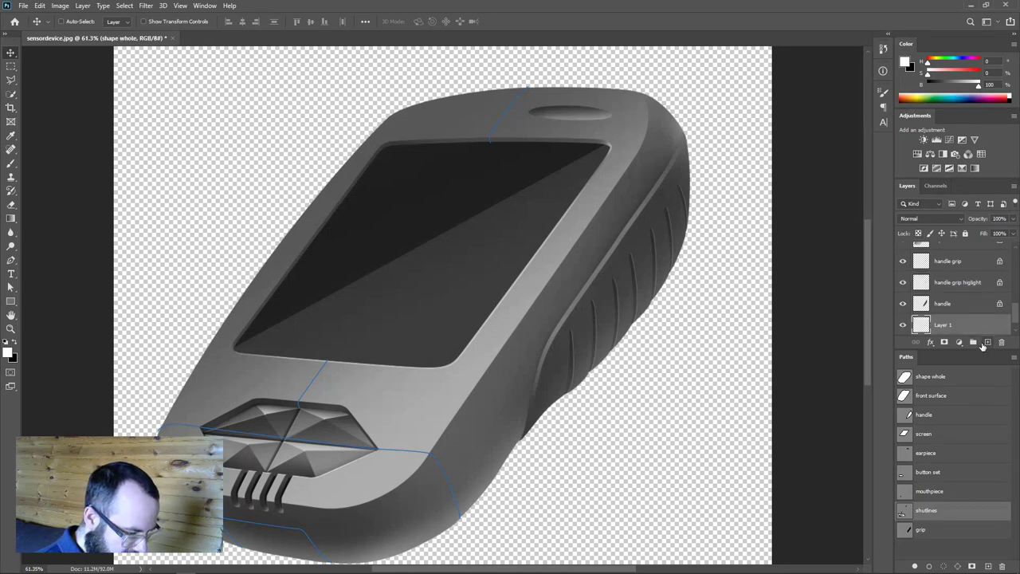
double_click(940, 326)
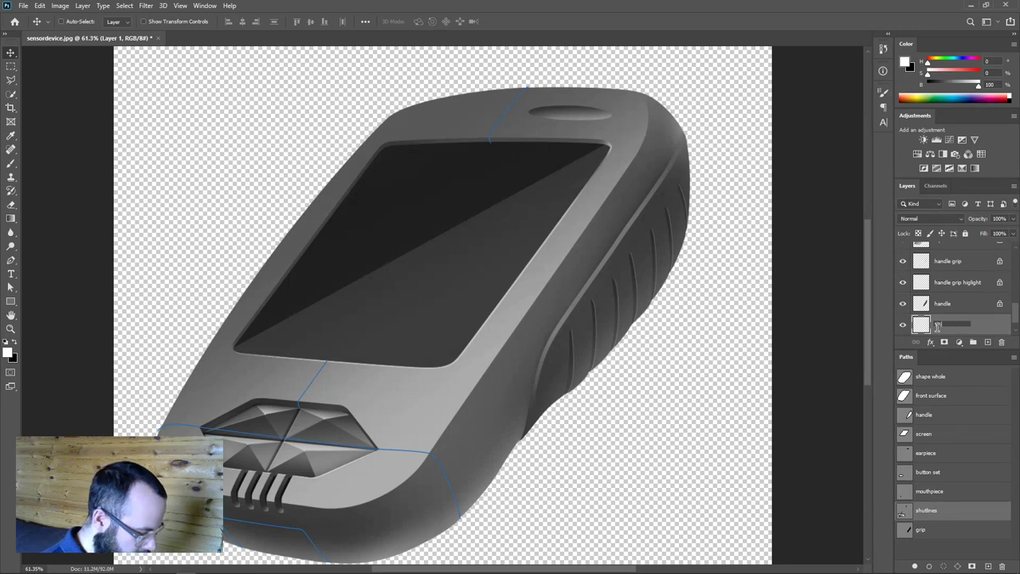
key(Return)
scroll(362, 452, up, 5)
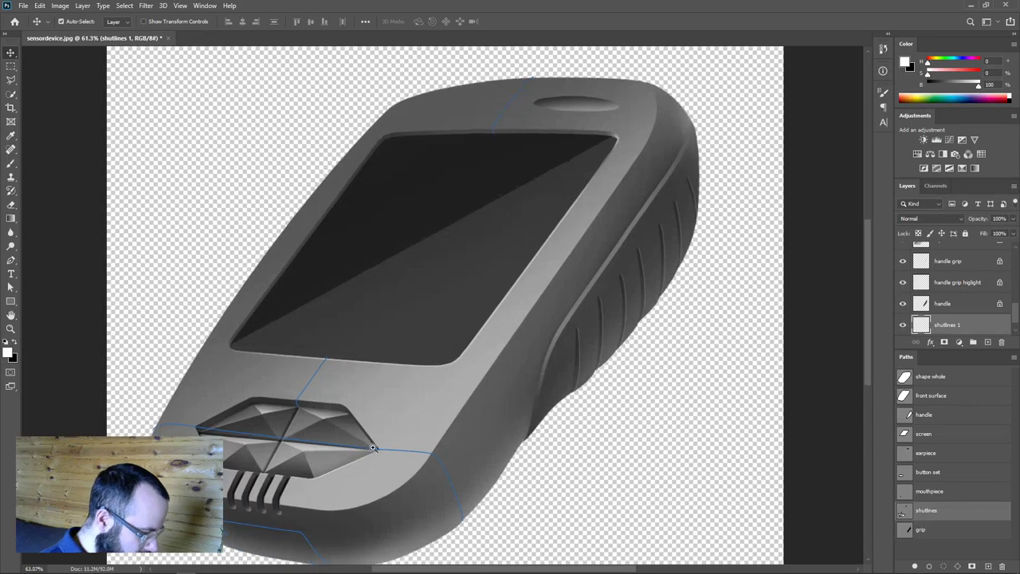
Set up a hard black brush at 4 px for the shut lines.
key(b)
mouse_move(506, 448)
mouse_down()
mouse_move(258, 443)
mouse_move(424, 496)
mouse_move(432, 534)
mouse_move(521, 364)
mouse_move(506, 472)
mouse_up()
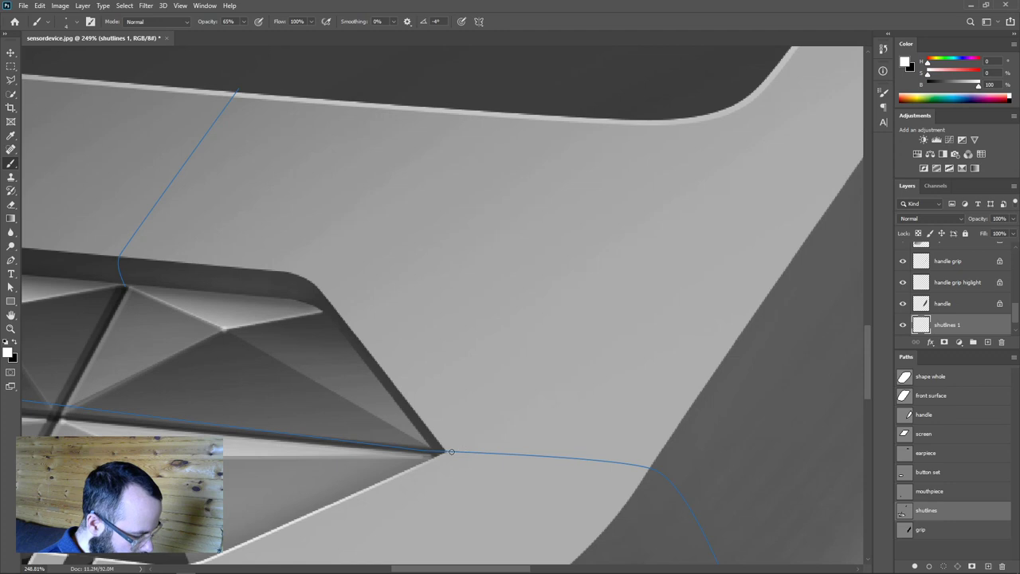
key(x)
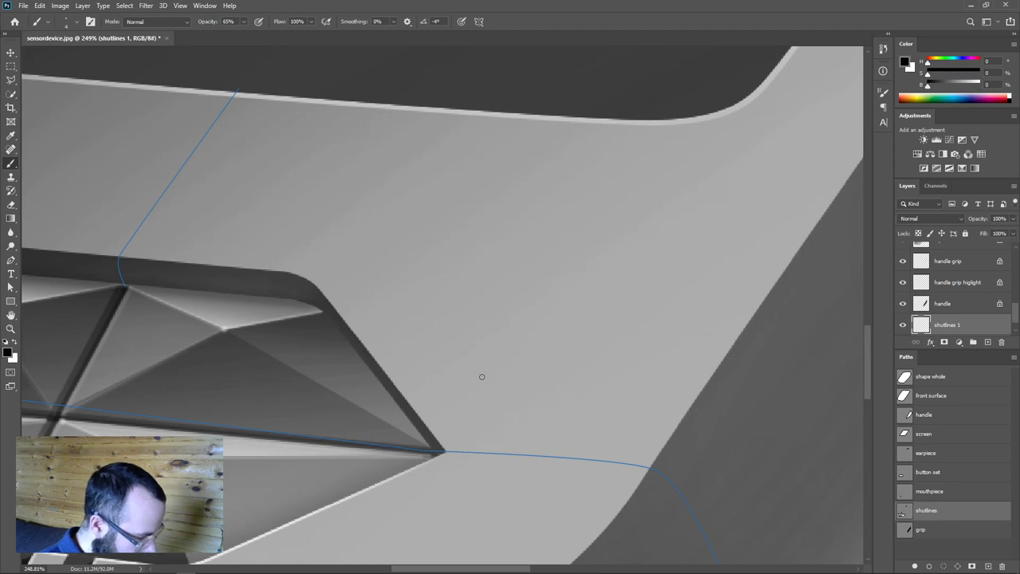
drag(492, 396, 497, 448)
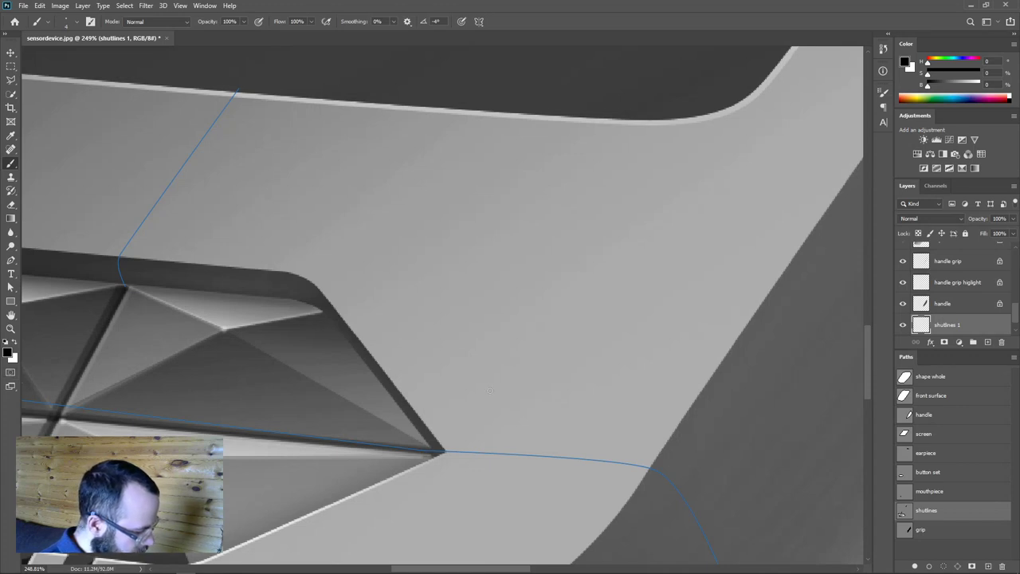
alt+right_click(490, 389)
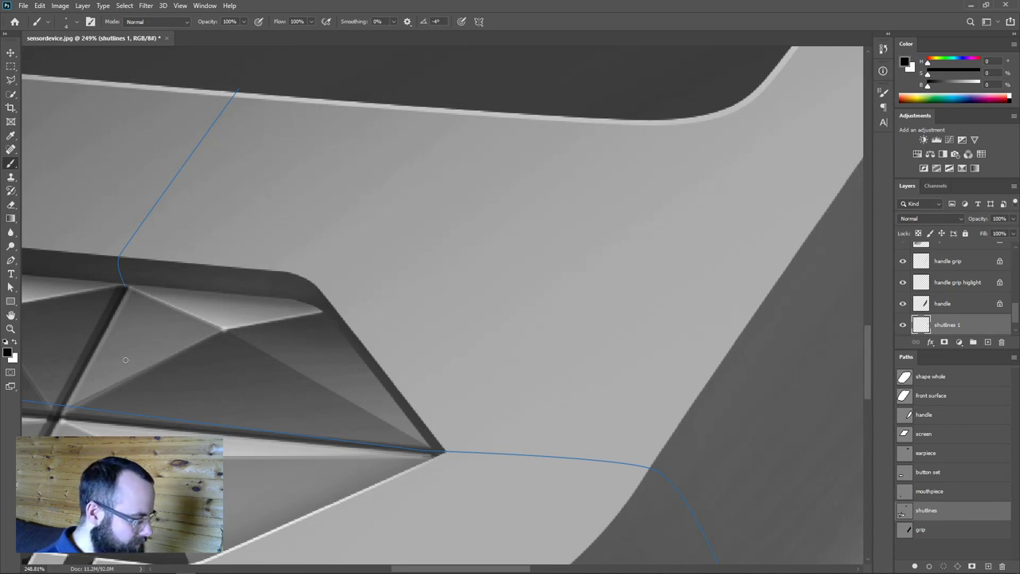
double_click(10, 373)
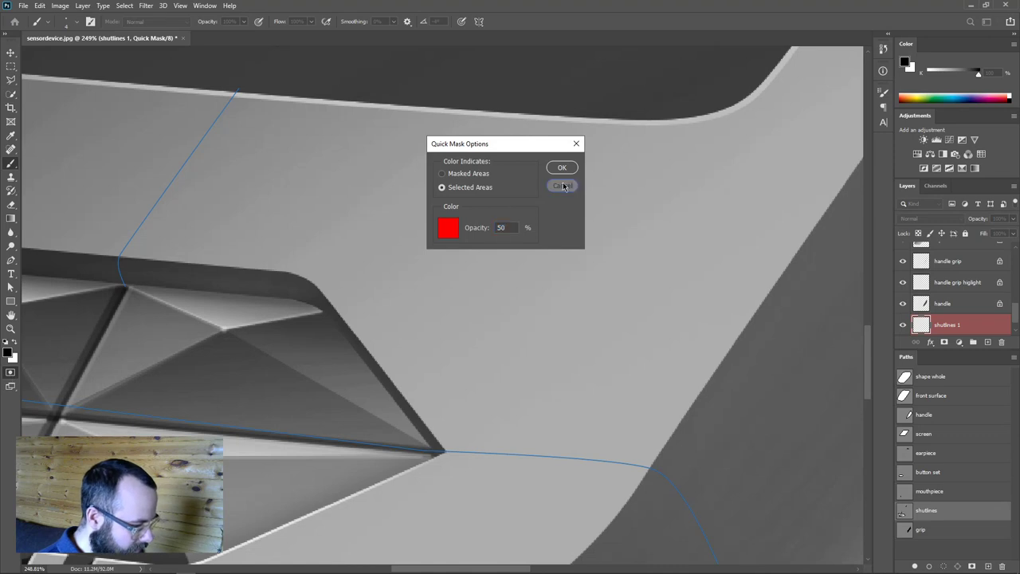
Accept the Quick Mask options (Selected Areas, 50% red) and leave Quick Mask mode on.
click(563, 186)
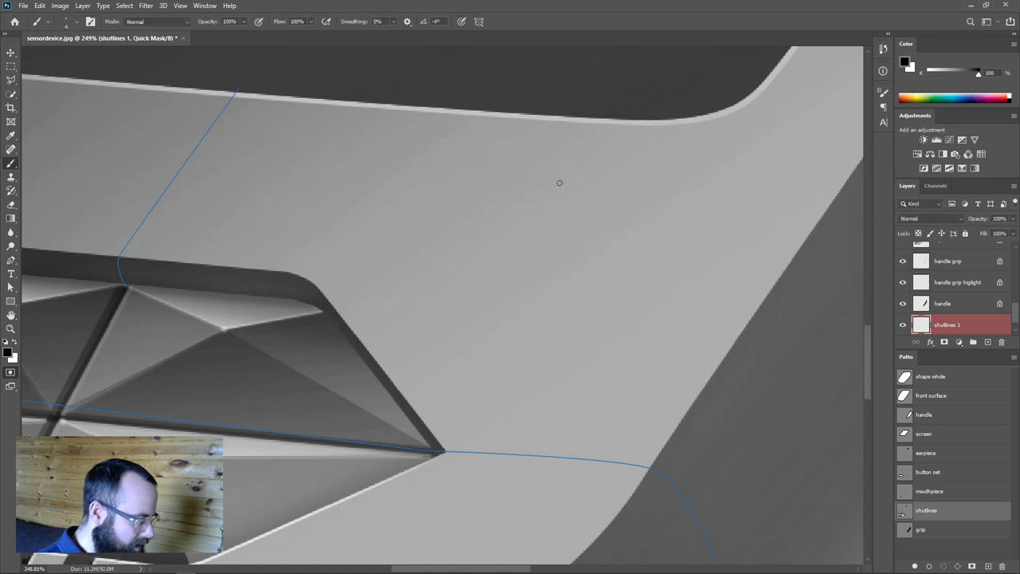
click(10, 374)
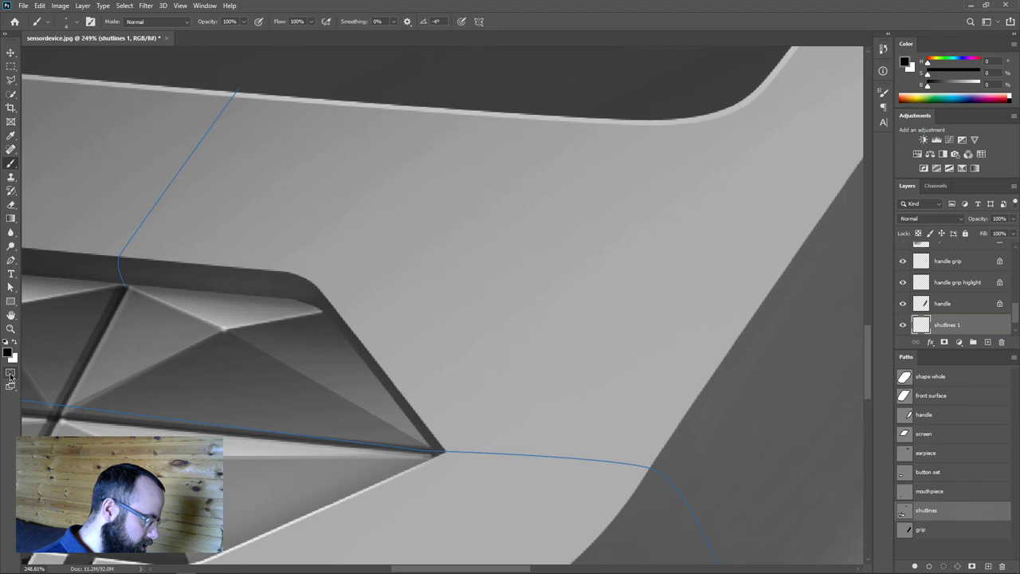
double_click(10, 374)
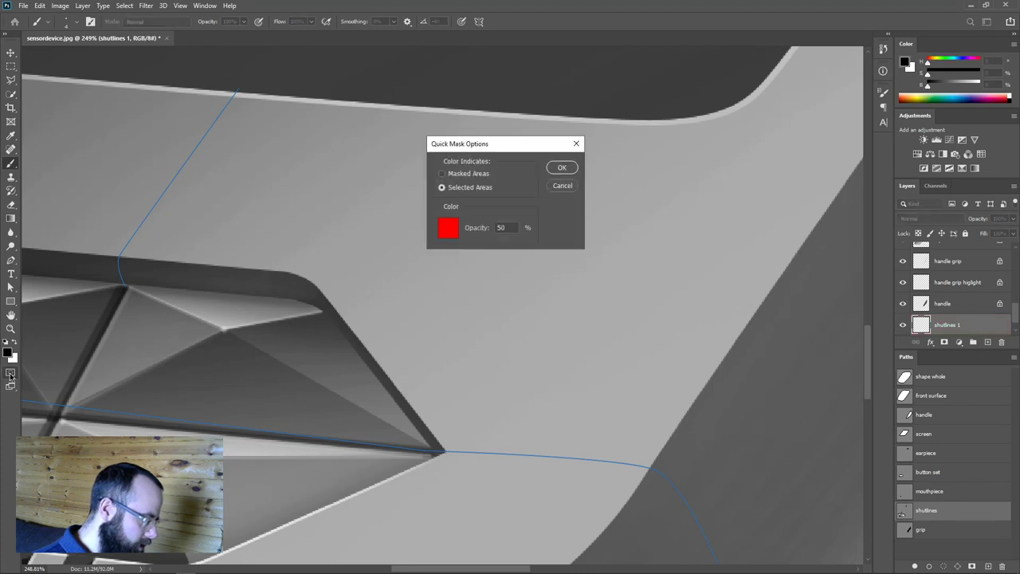
click(562, 186)
click(10, 374)
double_click(10, 374)
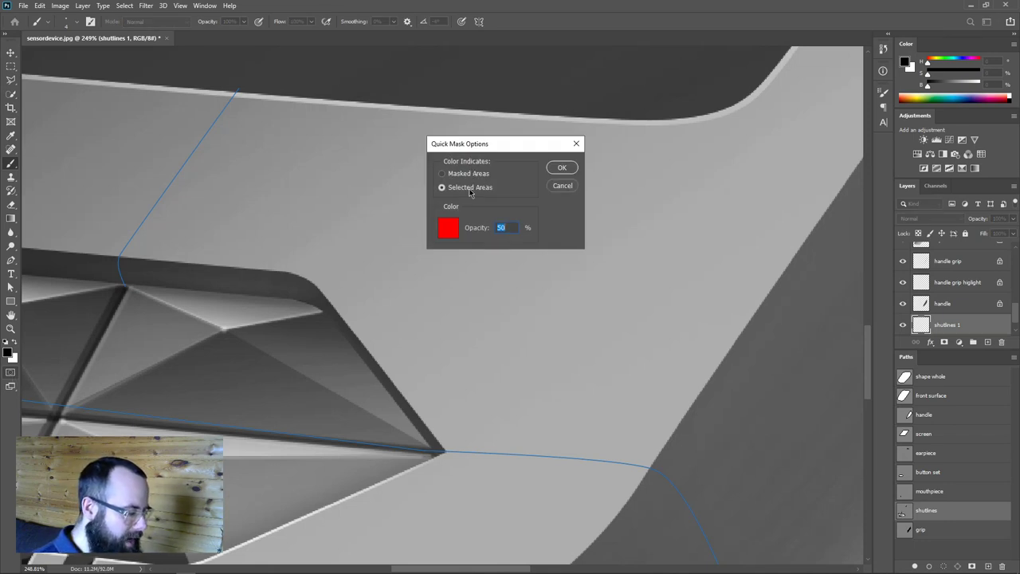
click(562, 168)
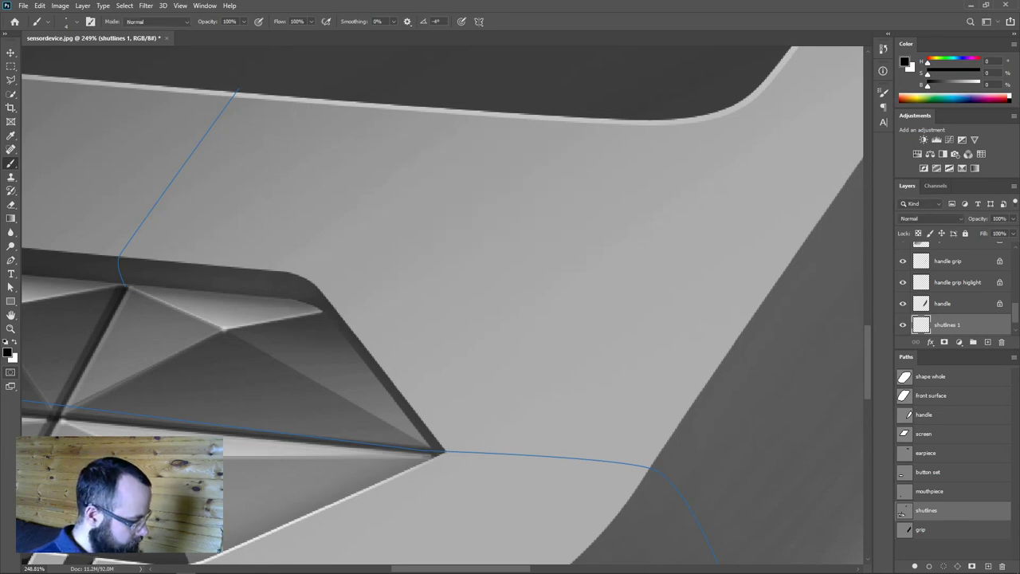
click(11, 372)
click(11, 372)
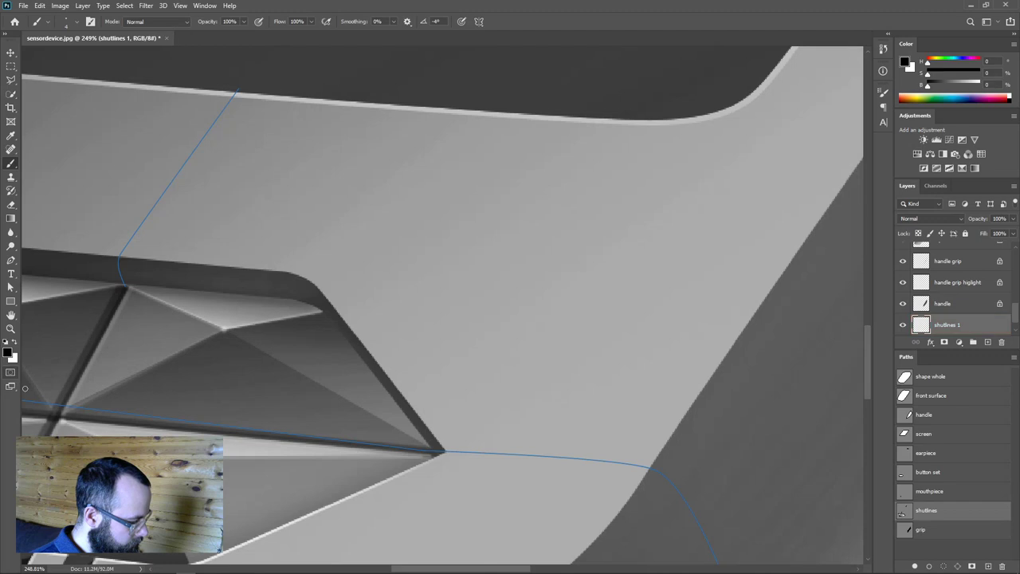
click(10, 373)
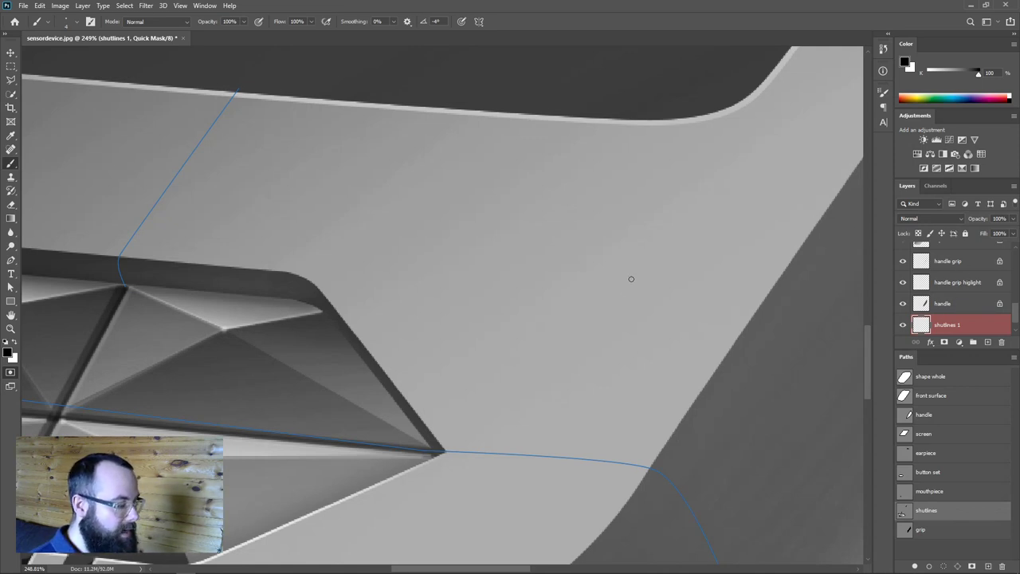
mouse_move(587, 239)
mouse_down()
mouse_move(599, 355)
mouse_move(538, 334)
mouse_move(497, 259)
mouse_move(478, 231)
mouse_up()
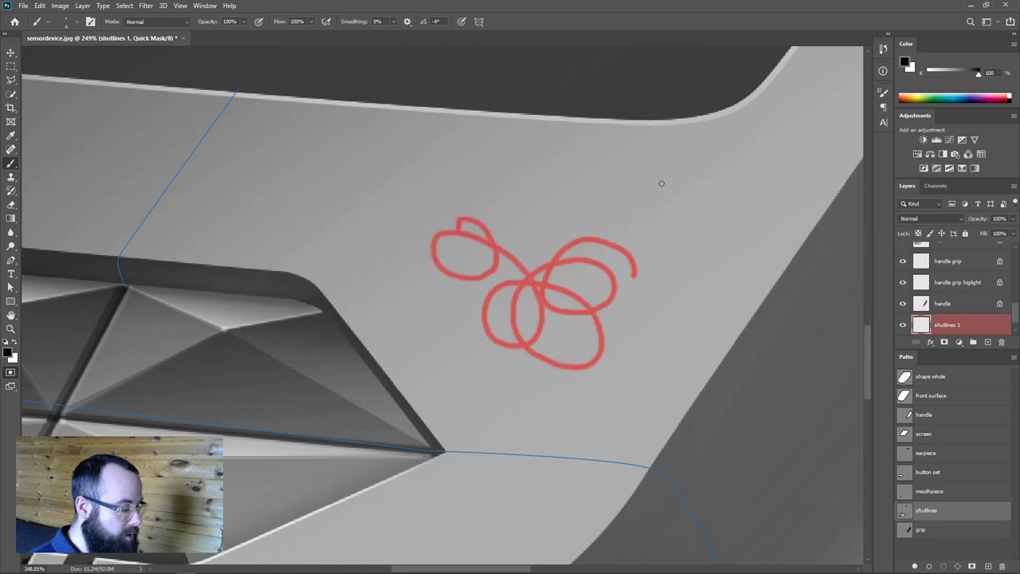
click(9, 372)
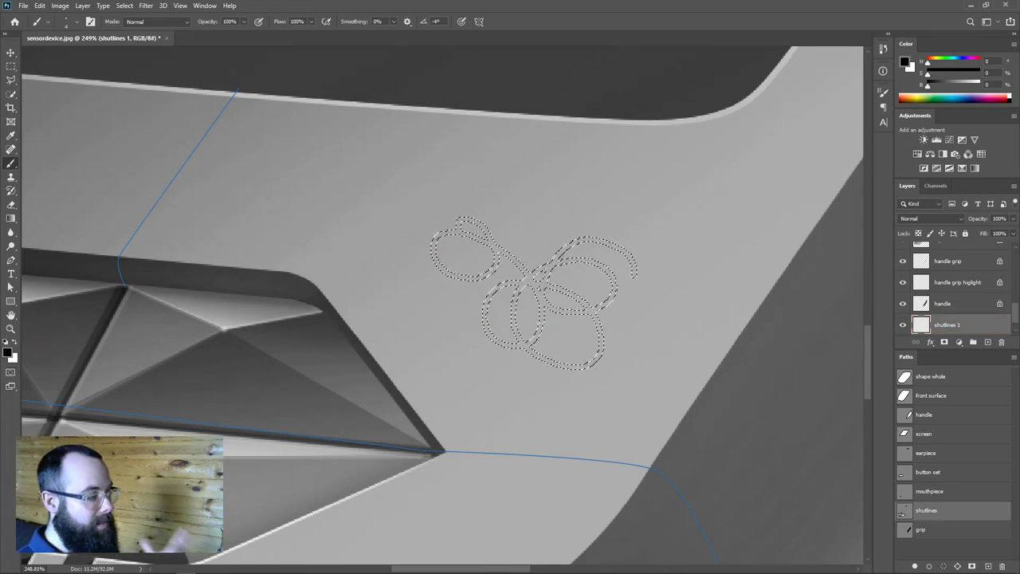
key(ctrl+d)
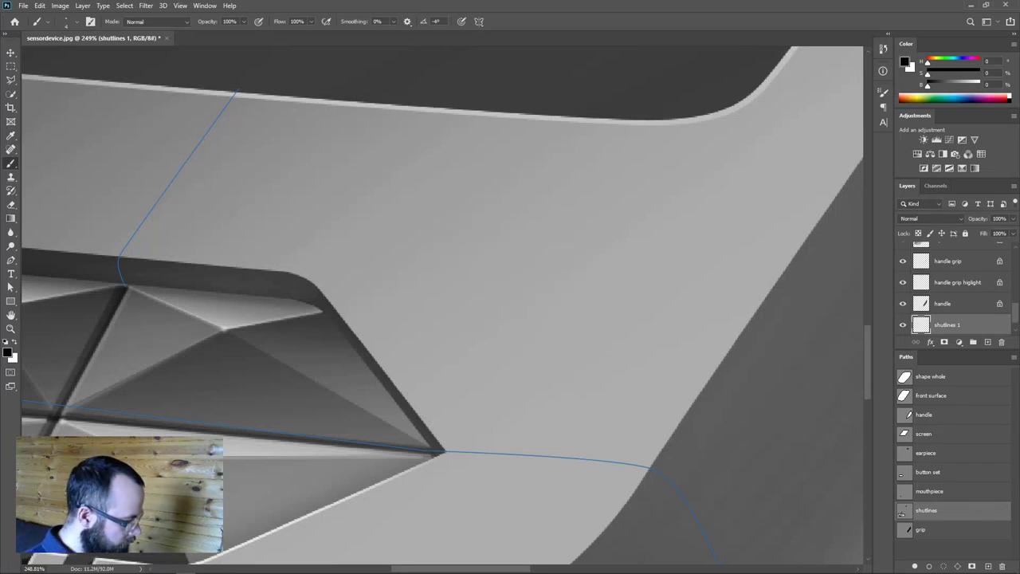
key(q)
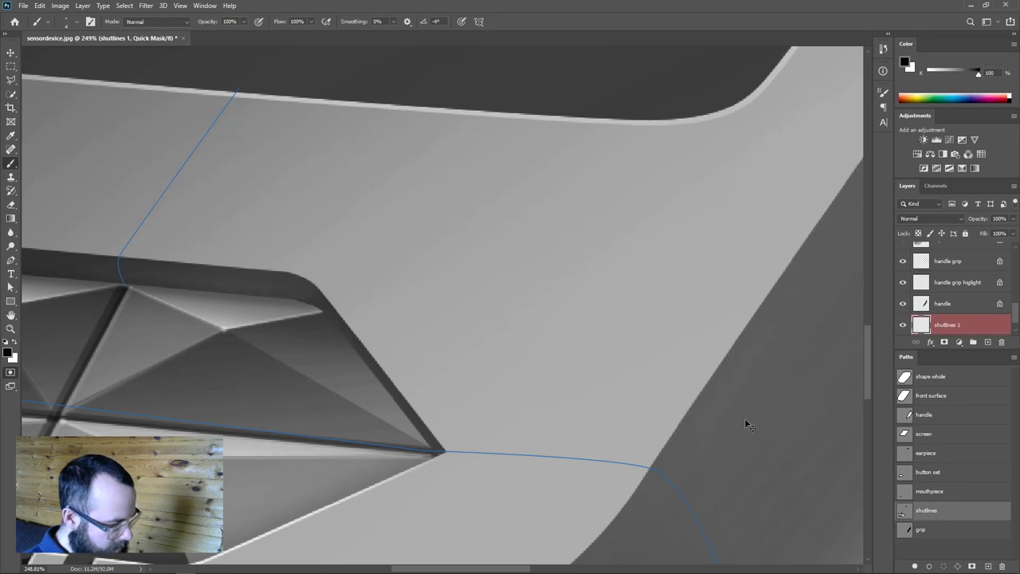
scroll(732, 422, down, 3)
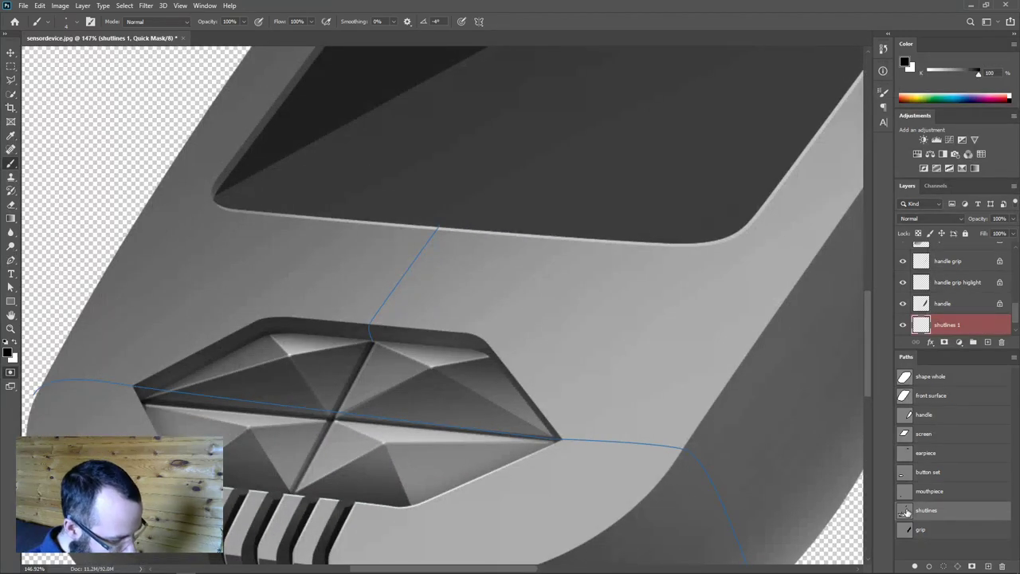
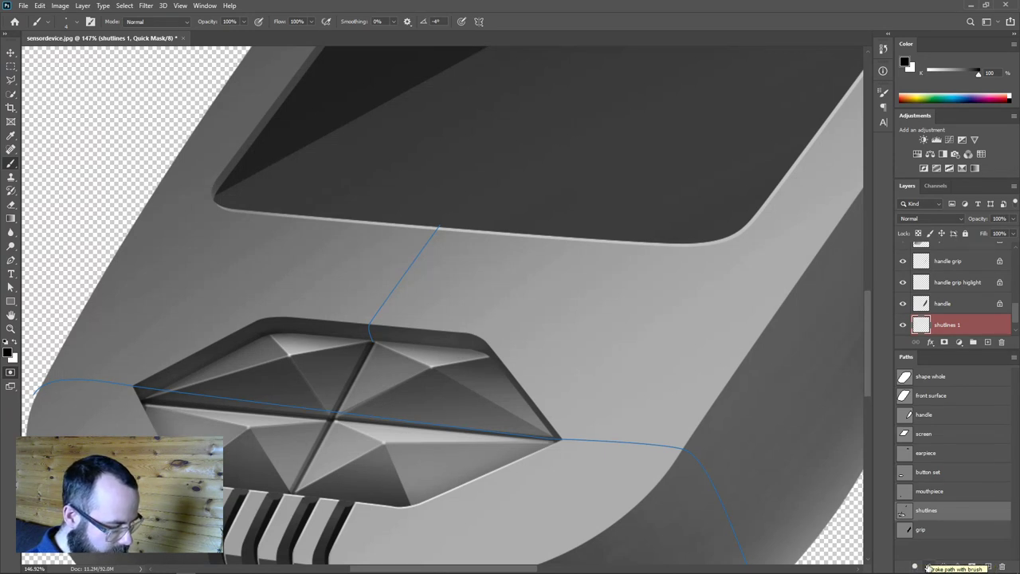
Stroke the shut-line path with the brush in Quick Mask, then exit to get the seam selection.
click(926, 567)
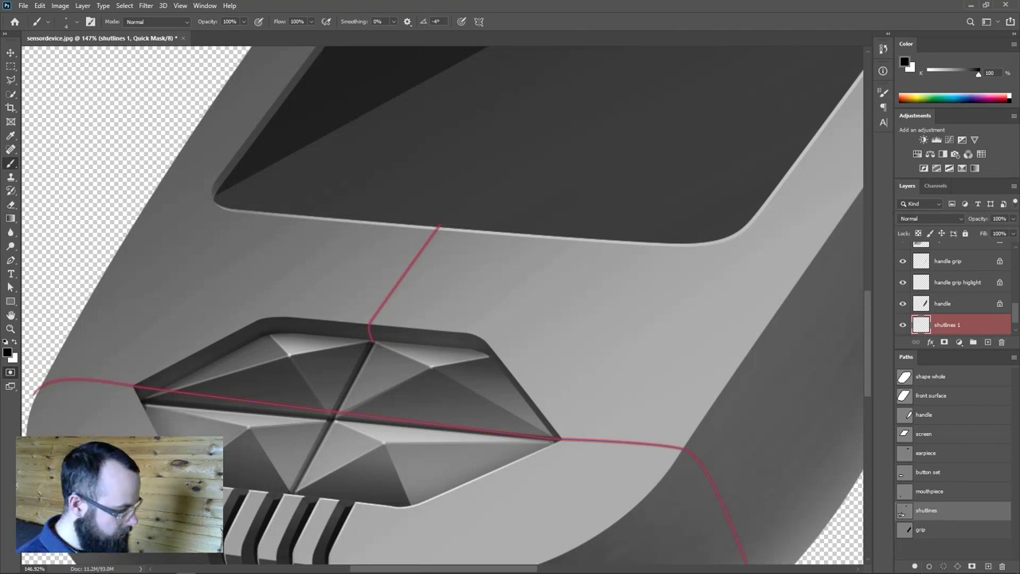
click(10, 374)
click(958, 551)
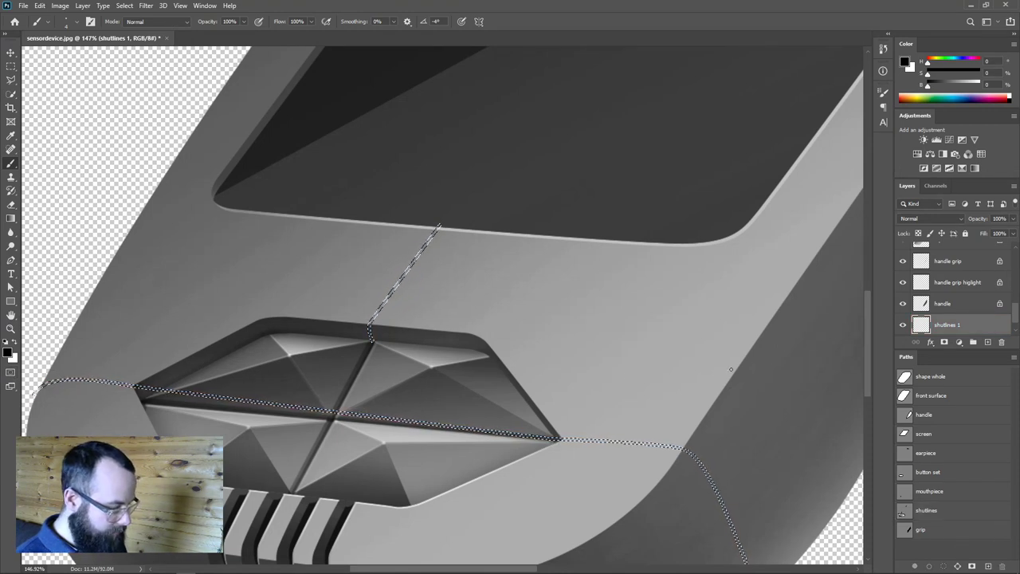
Paint faint soft shading along the seams with a 310 px brush at 10% opacity.
mouse_move(364, 322)
mouse_down()
mouse_move(487, 320)
mouse_move(399, 4)
mouse_move(428, 91)
mouse_up()
key(1)
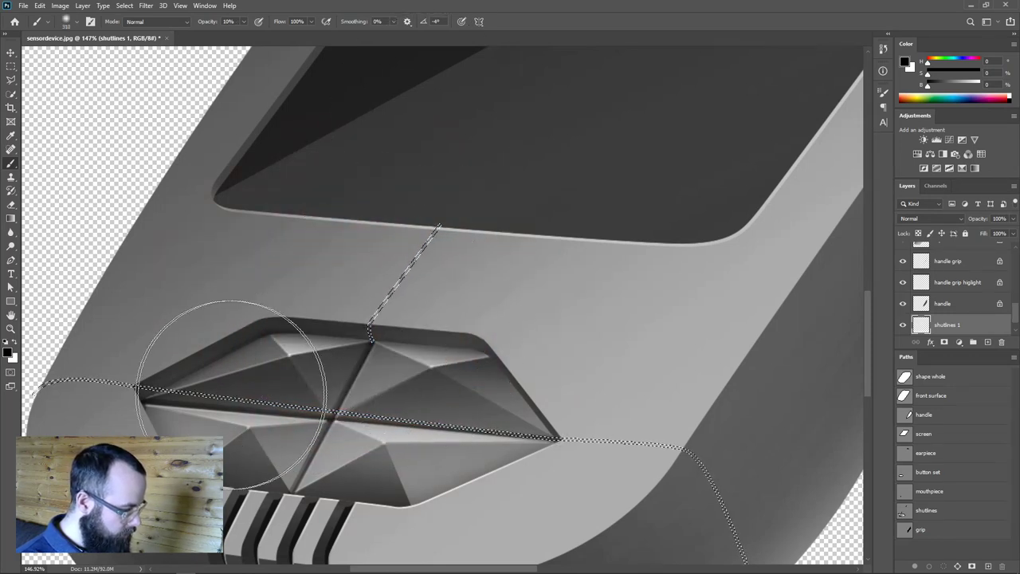
mouse_move(209, 369)
mouse_down()
mouse_move(524, 433)
mouse_move(186, 418)
mouse_move(656, 455)
mouse_move(401, 423)
mouse_move(789, 434)
mouse_move(592, 418)
mouse_move(685, 350)
mouse_up()
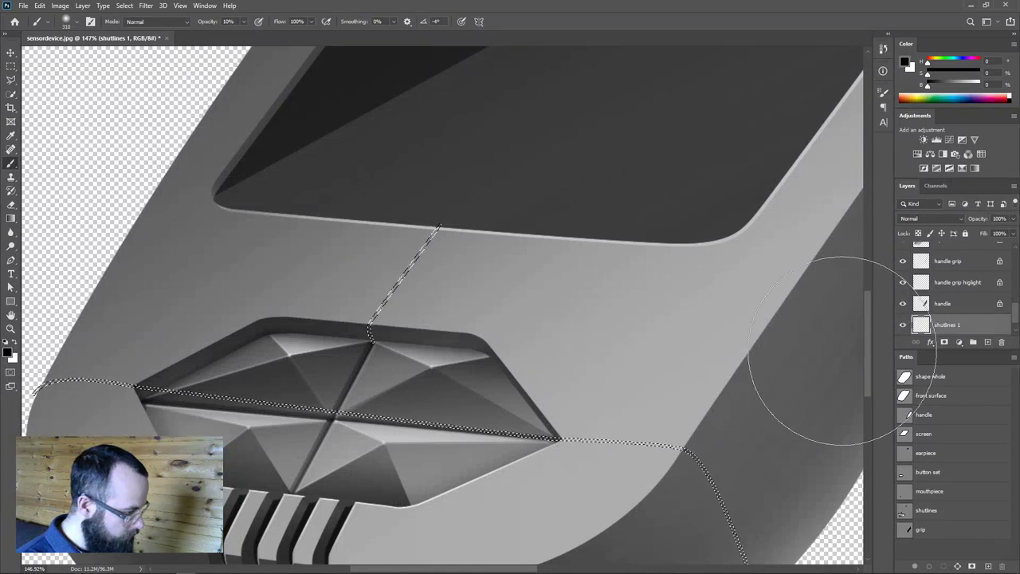
mouse_move(733, 380)
mouse_down()
mouse_move(510, 235)
mouse_move(658, 271)
mouse_up()
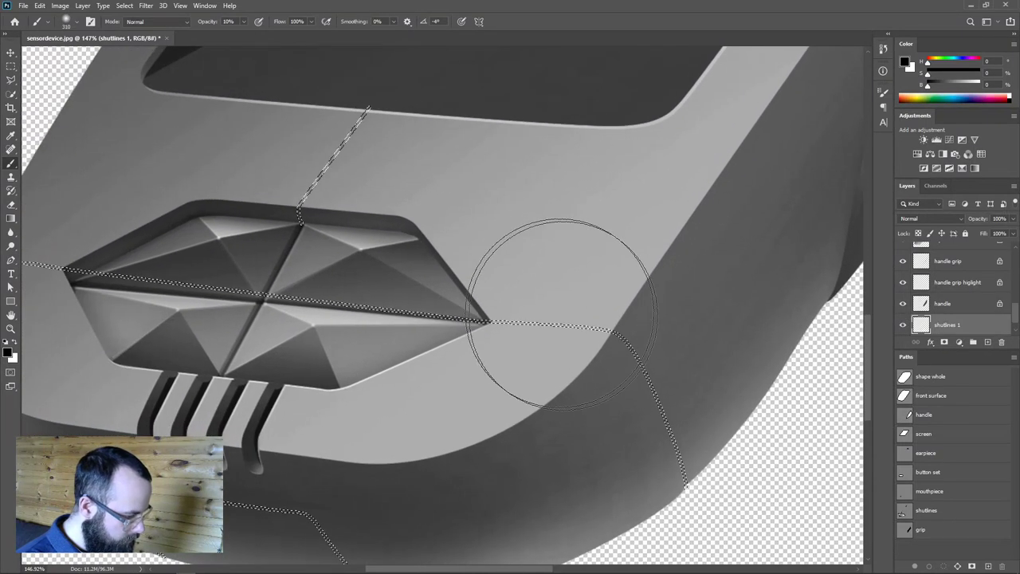
drag(921, 324, 932, 250)
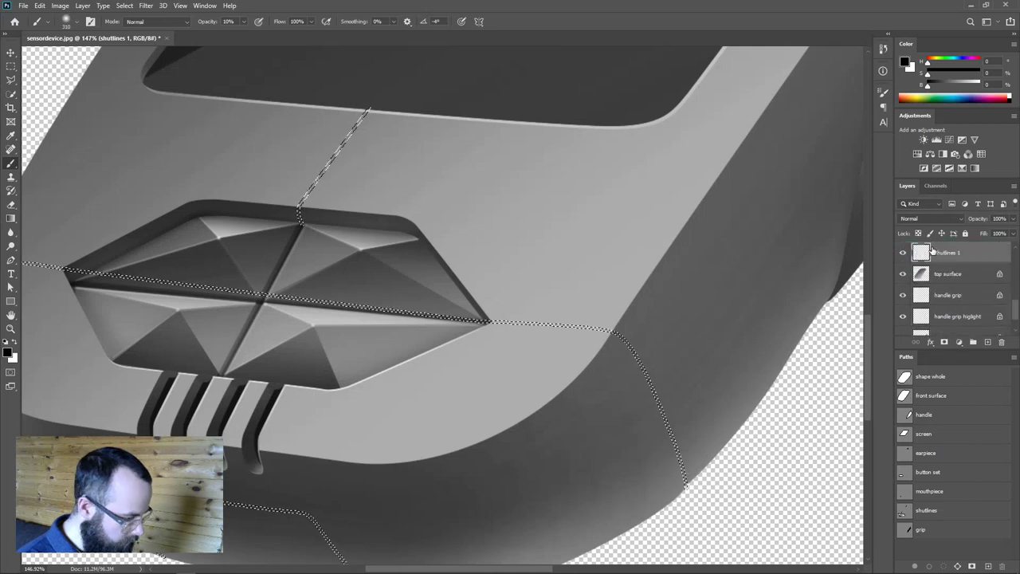
drag(337, 221, 163, 421)
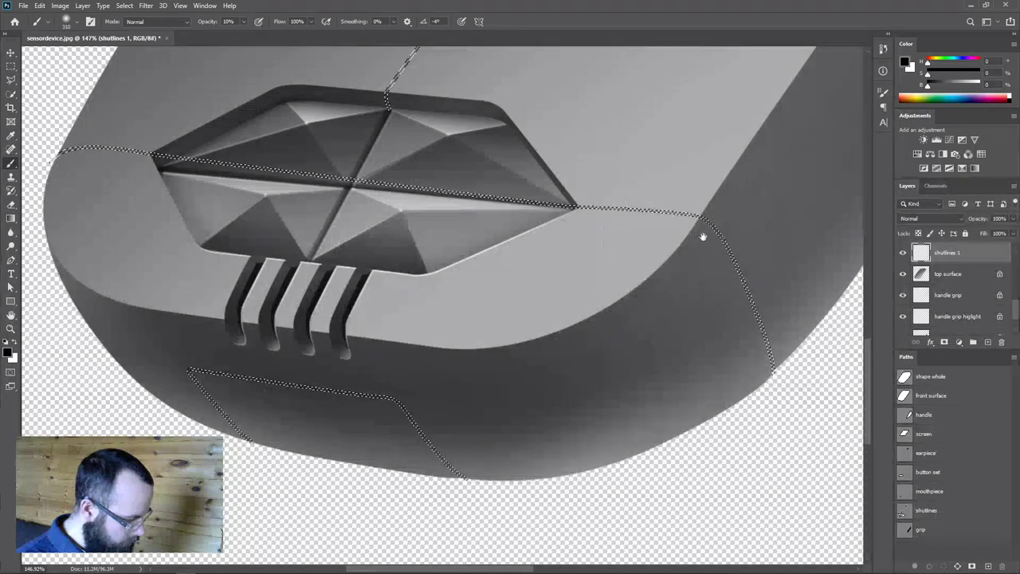
scroll(717, 239, up, 4)
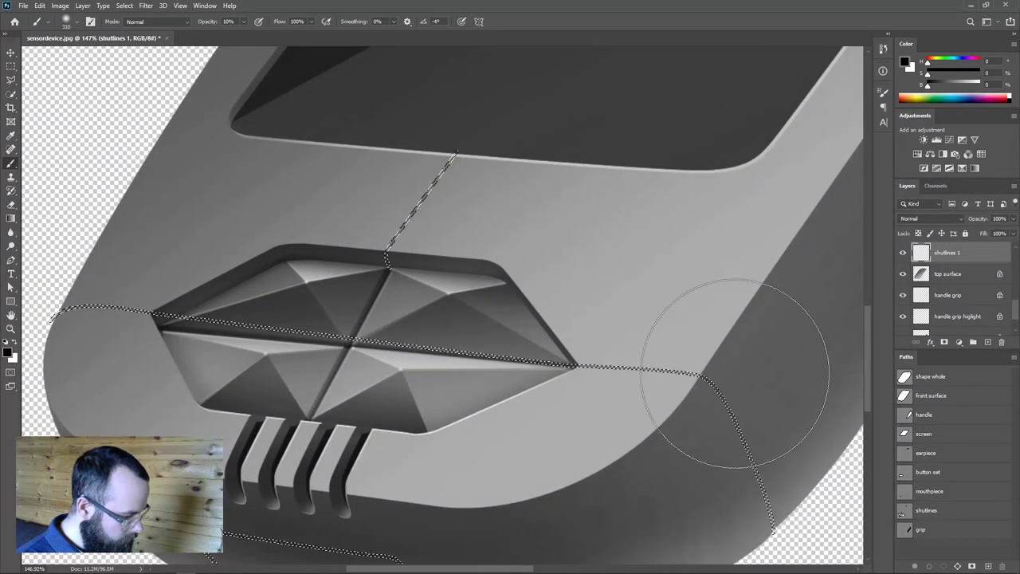
key(ctrl+d)
scroll(696, 302, up, 5)
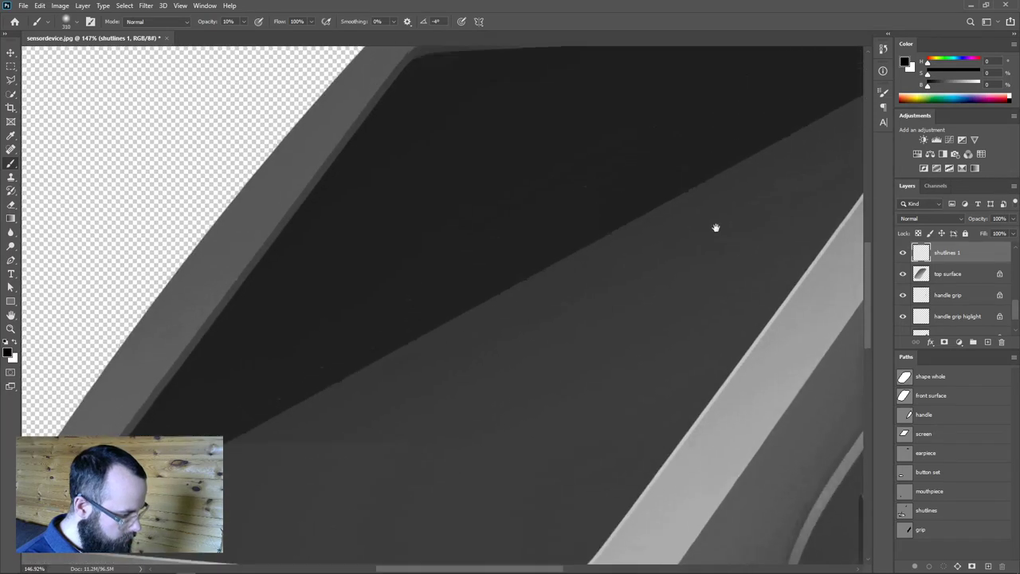
scroll(715, 228, down, 5)
Paint thin dark shut lines with a 37 px brush and restack the shutlines 1 layer.
drag(553, 342, 563, 335)
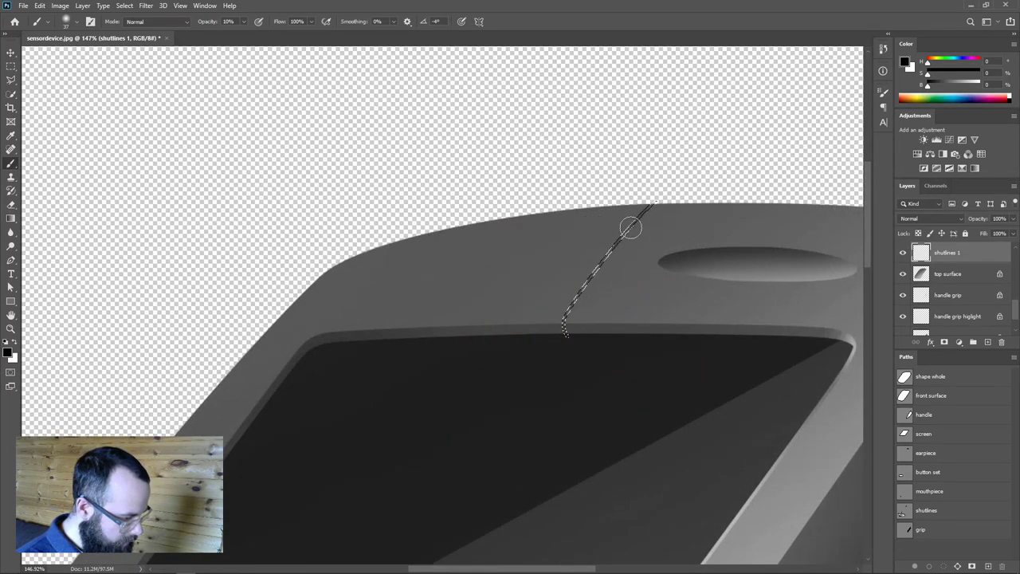
key(ctrl+d)
scroll(599, 458, down, 5)
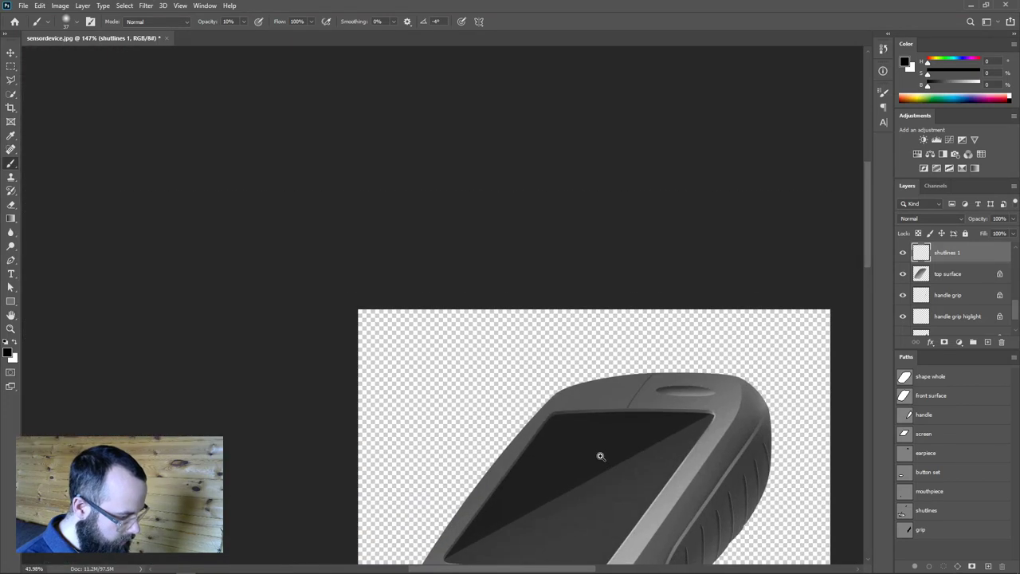
scroll(970, 296, up, 2)
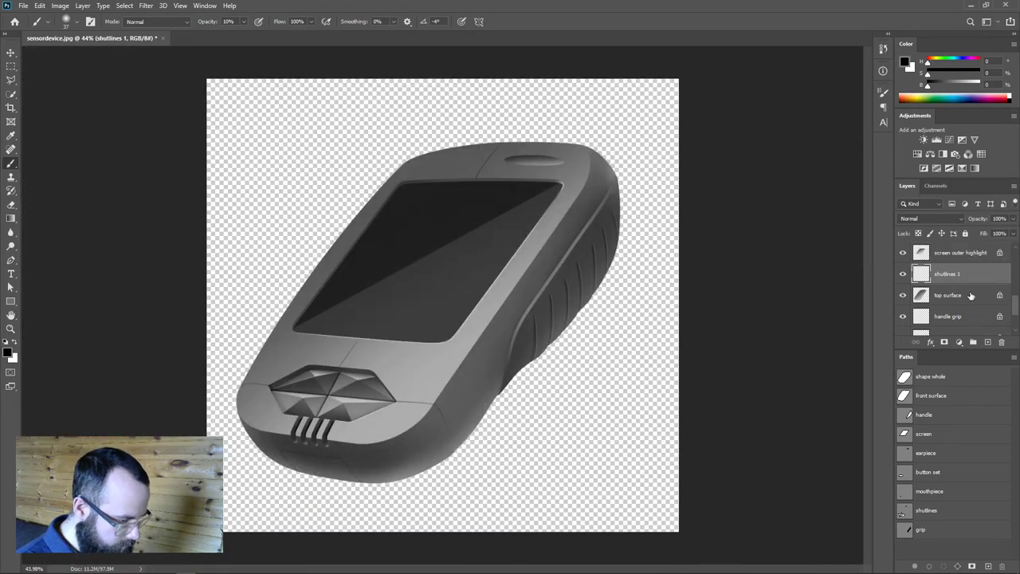
drag(922, 252, 922, 253)
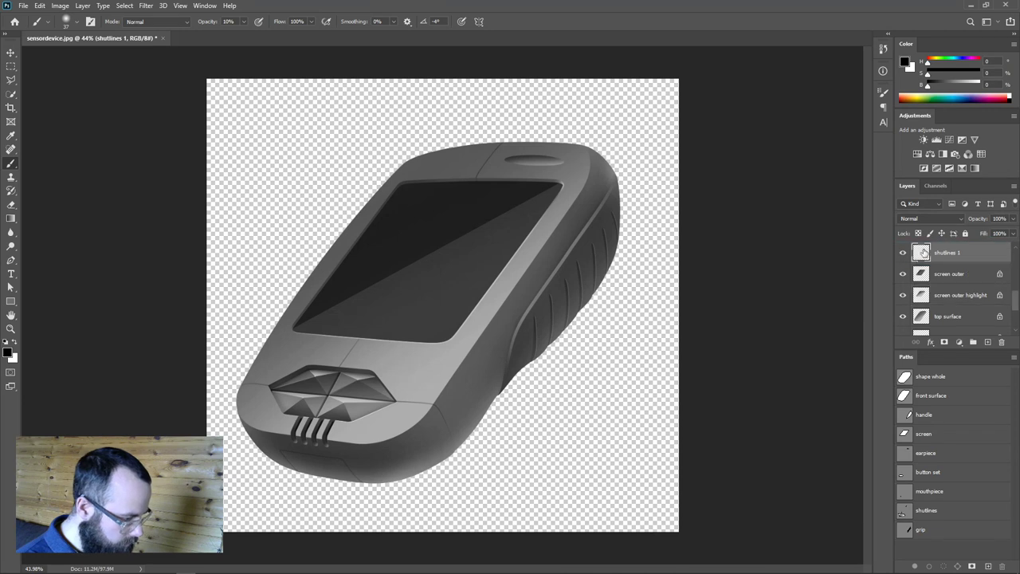
drag(341, 402, 454, 263)
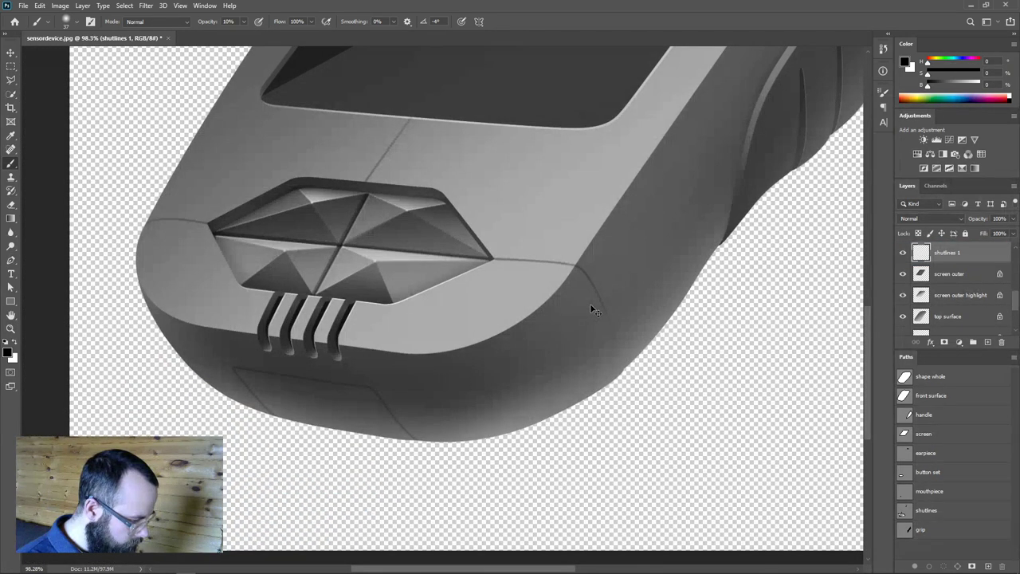
key(ctrl+z)
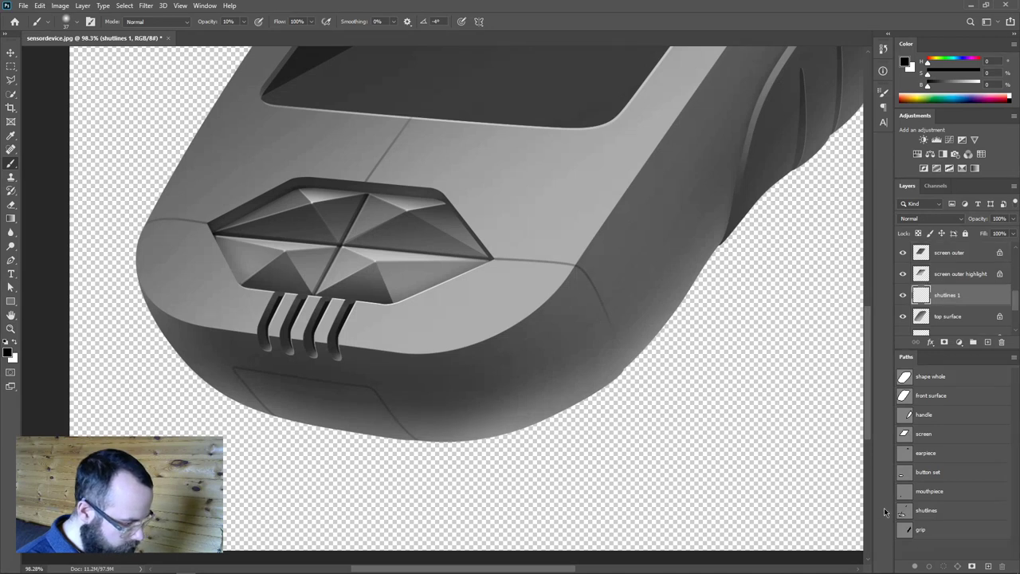
ctrl+click(920, 294)
Move shutlines 1 above the screen layers and check the painted seam lines.
drag(920, 344, 927, 248)
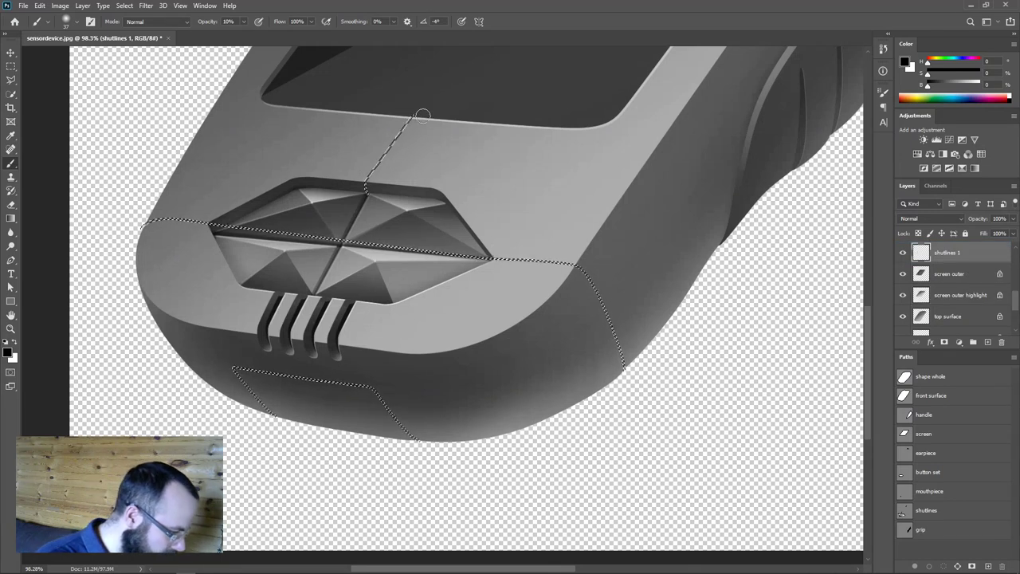
alt+right_click(313, 266)
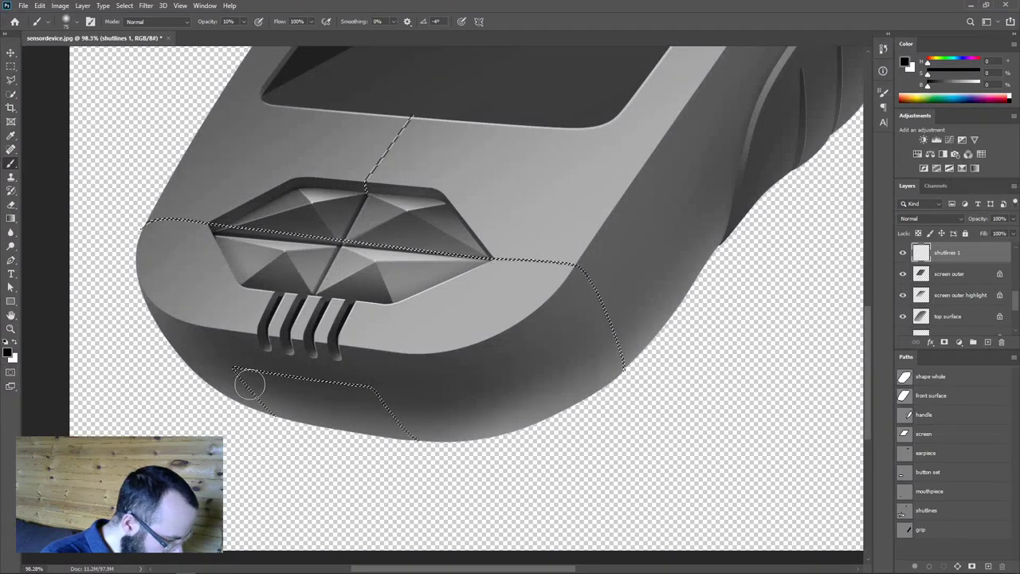
key(ctrl+d)
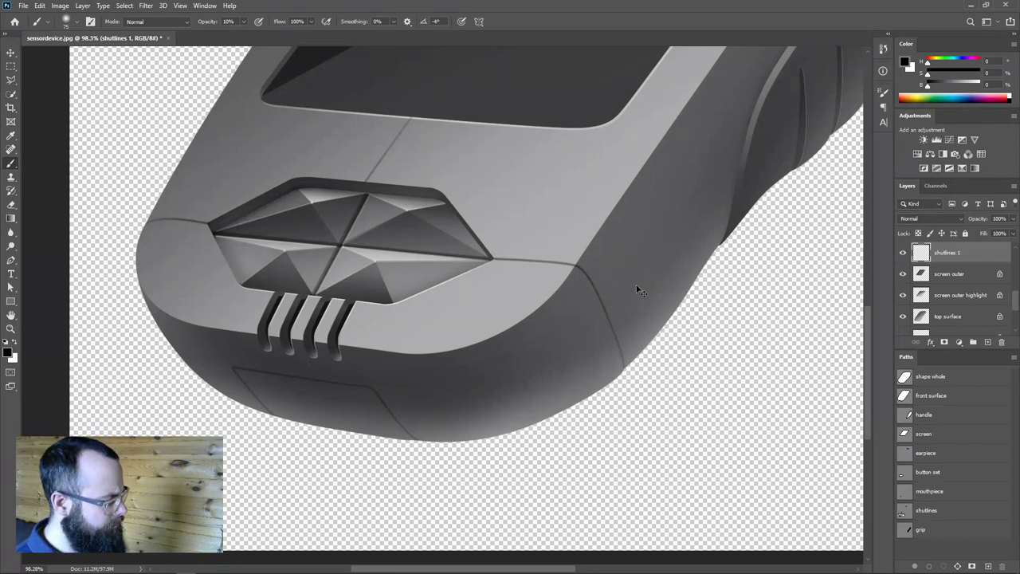
key(ctrl+shift+d)
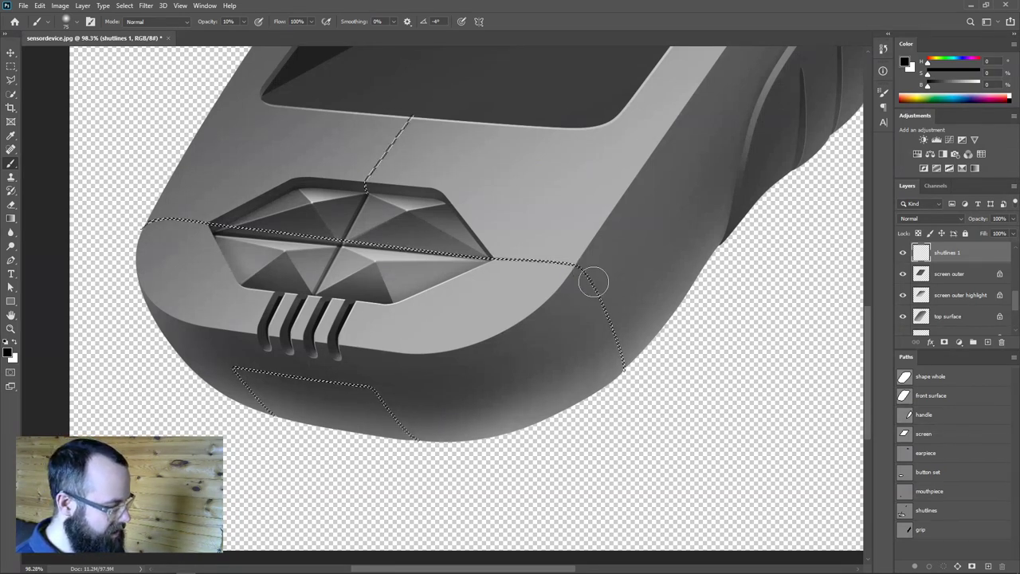
key(ctrl+d)
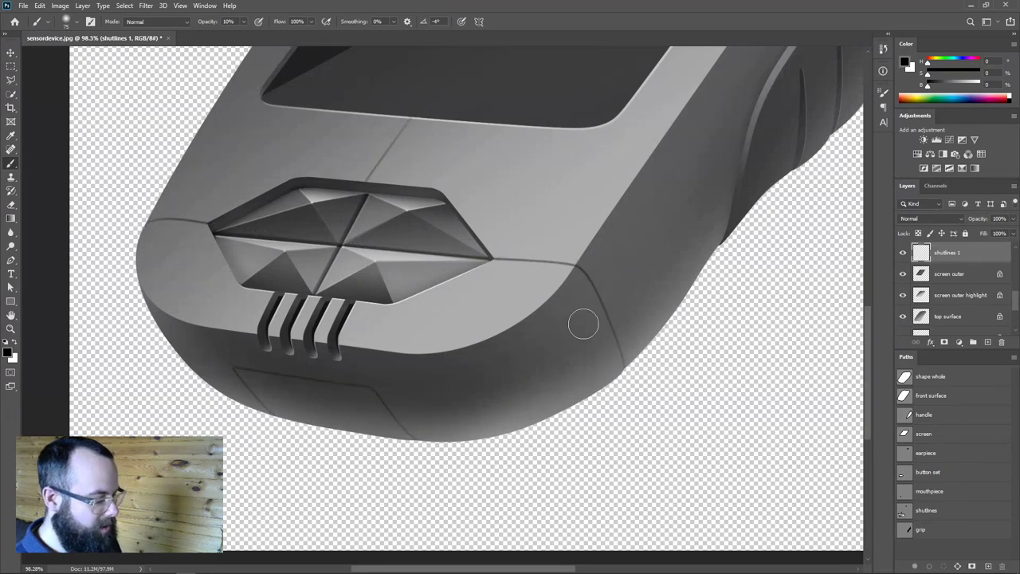
scroll(569, 316, up, 15)
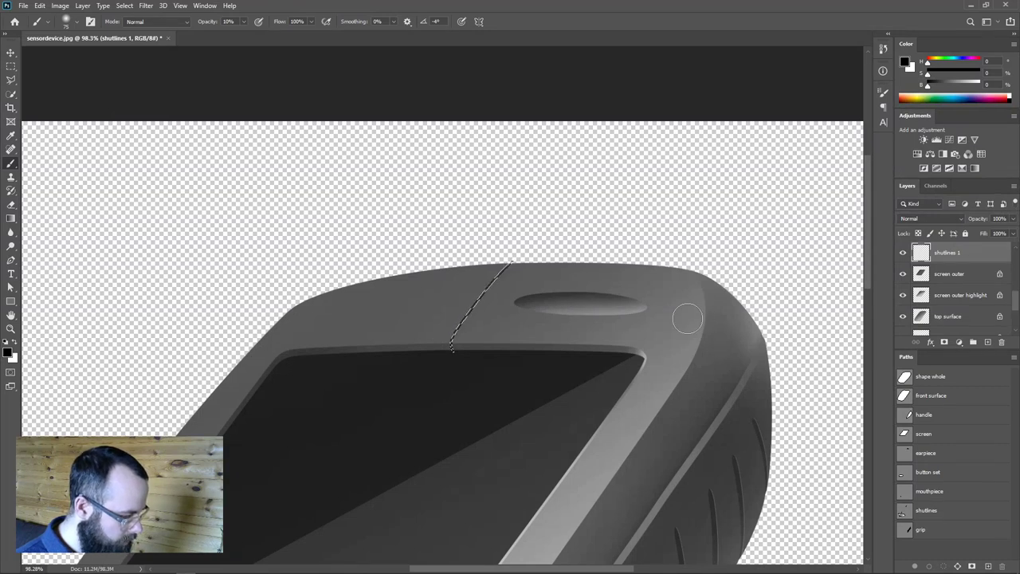
scroll(541, 350, up, 5)
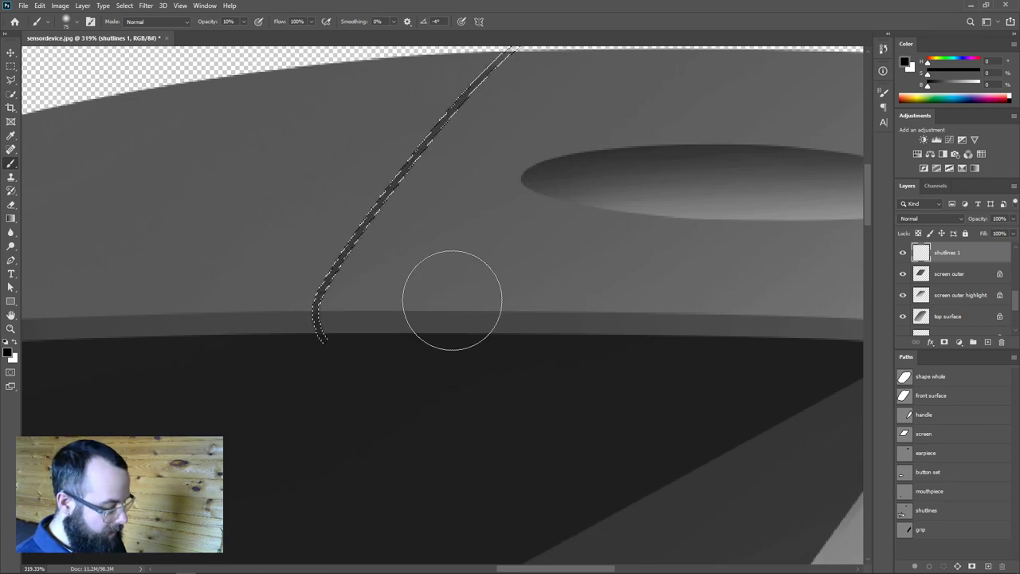
Nudge the seam selection a few pixels right with the Marquee tool and reselect it.
key(m)
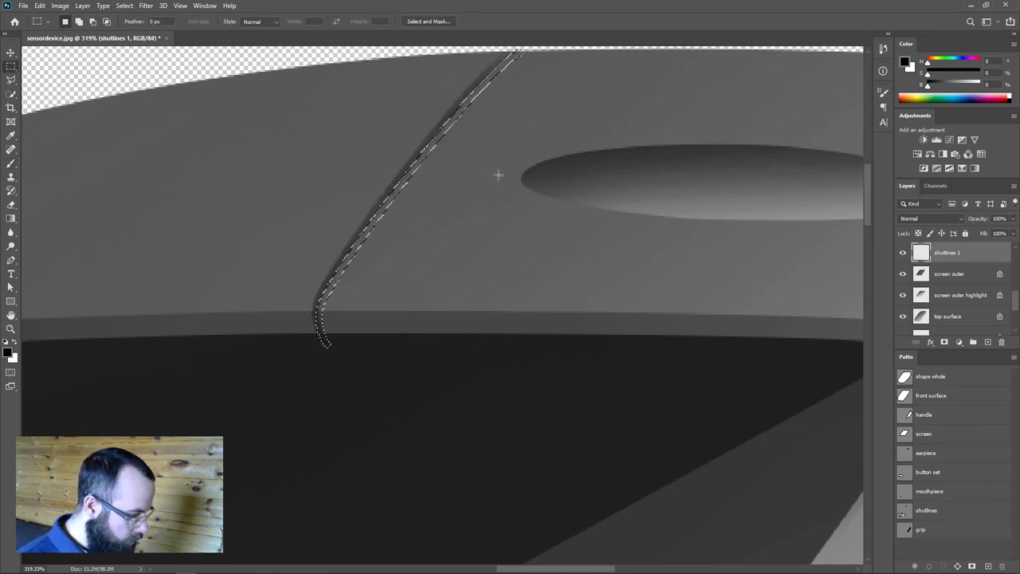
key(Right)
key(Right)
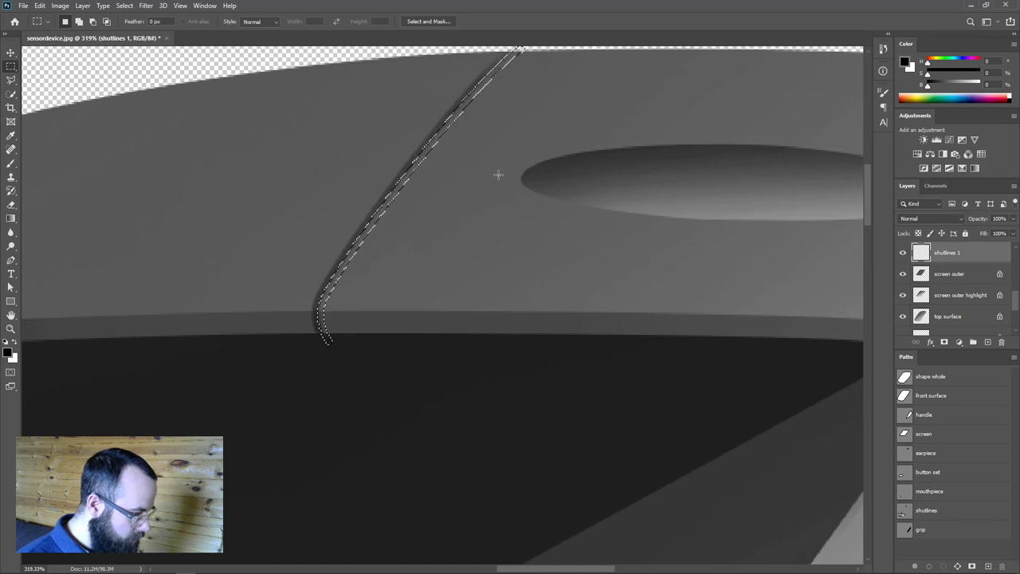
key(ctrl+d)
scroll(583, 301, down, 10)
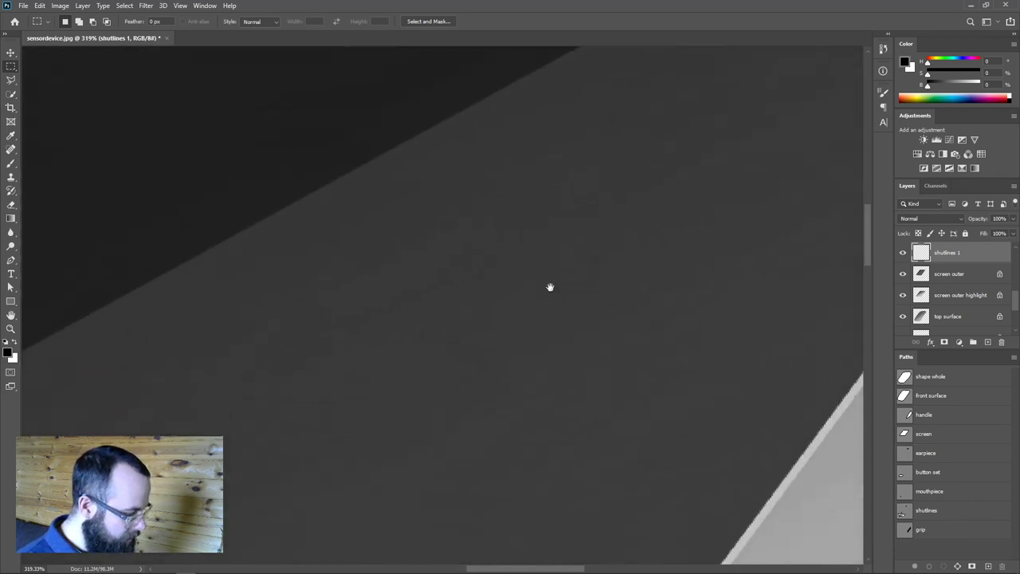
key(ctrl+shift+d)
scroll(589, 351, down, 5)
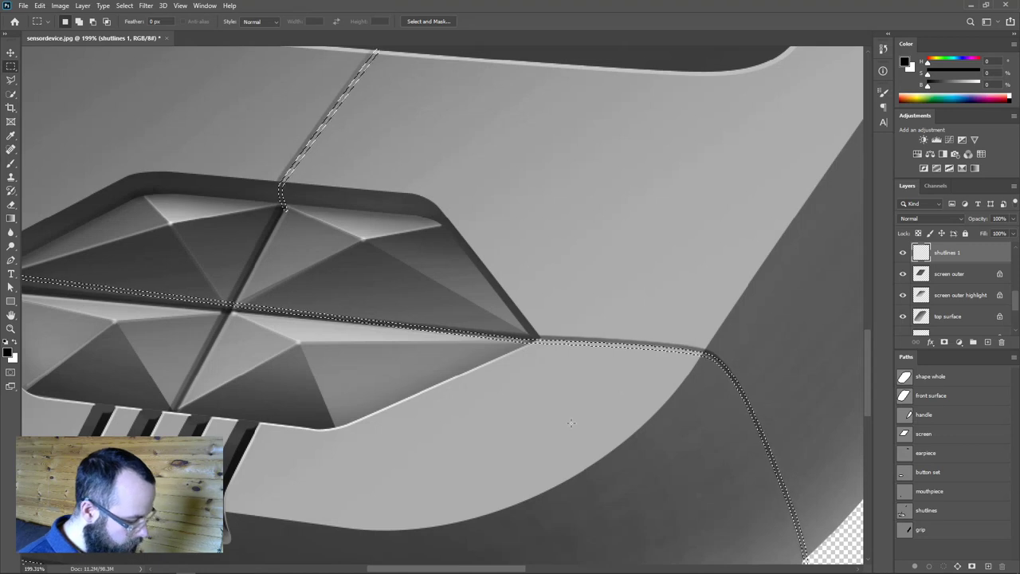
With a white brush, work along the seams around the button, vents and below the screen.
drag(626, 399, 687, 295)
key(b)
key(x)
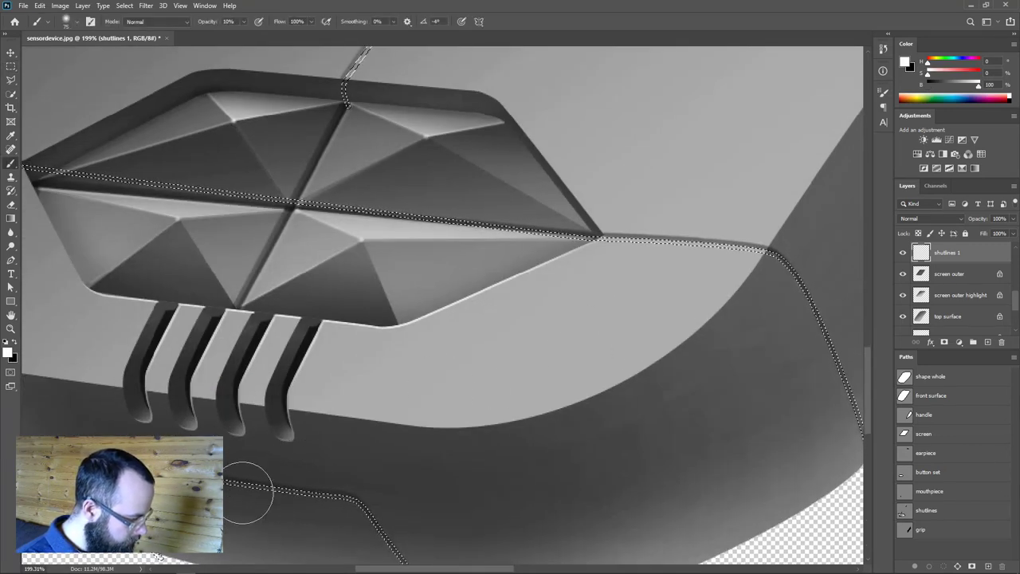
drag(648, 375, 354, 538)
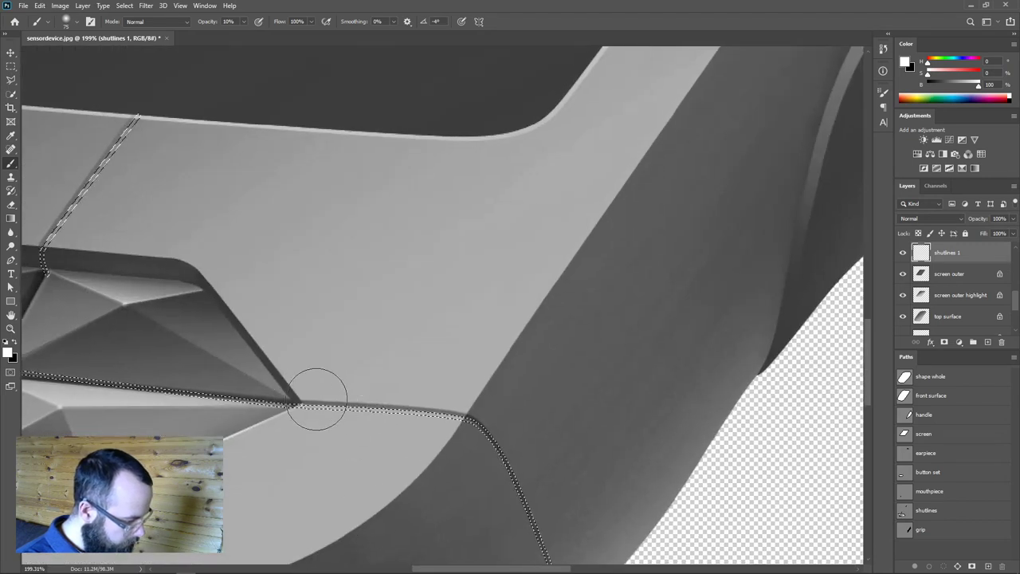
drag(533, 516, 200, 364)
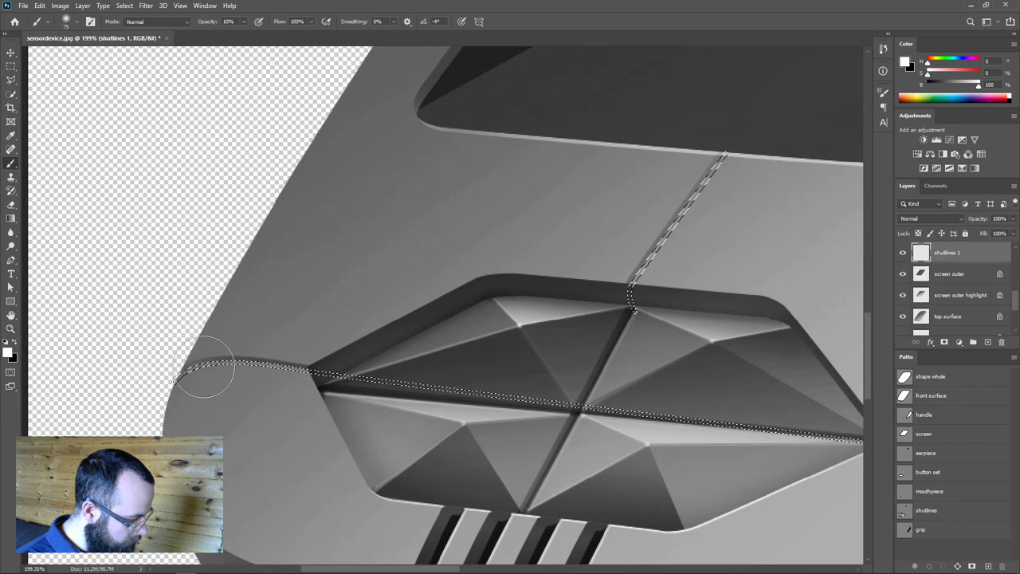
drag(591, 328, 364, 540)
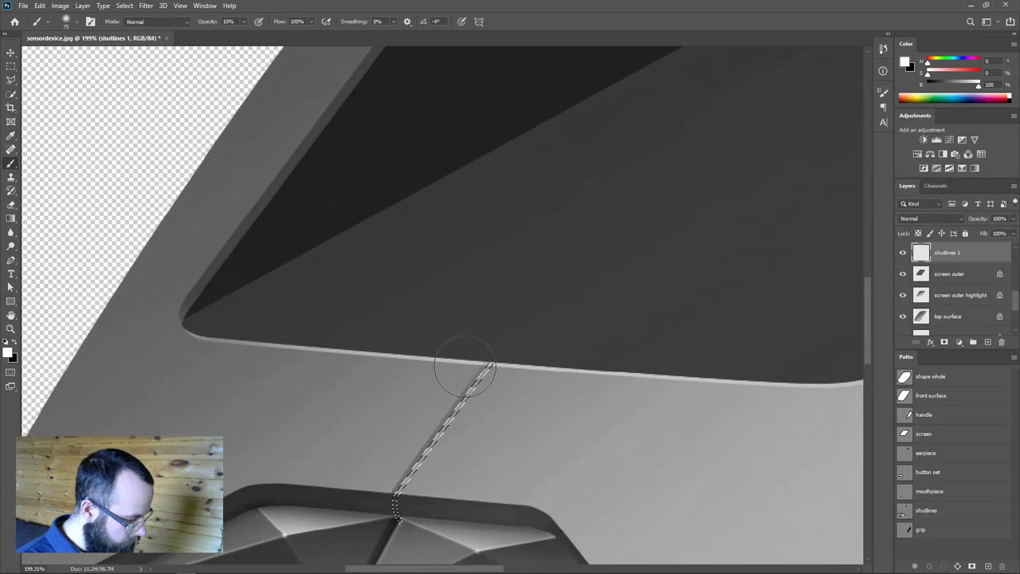
mouse_move(640, 285)
mouse_down()
mouse_move(565, 425)
mouse_move(359, 565)
mouse_up()
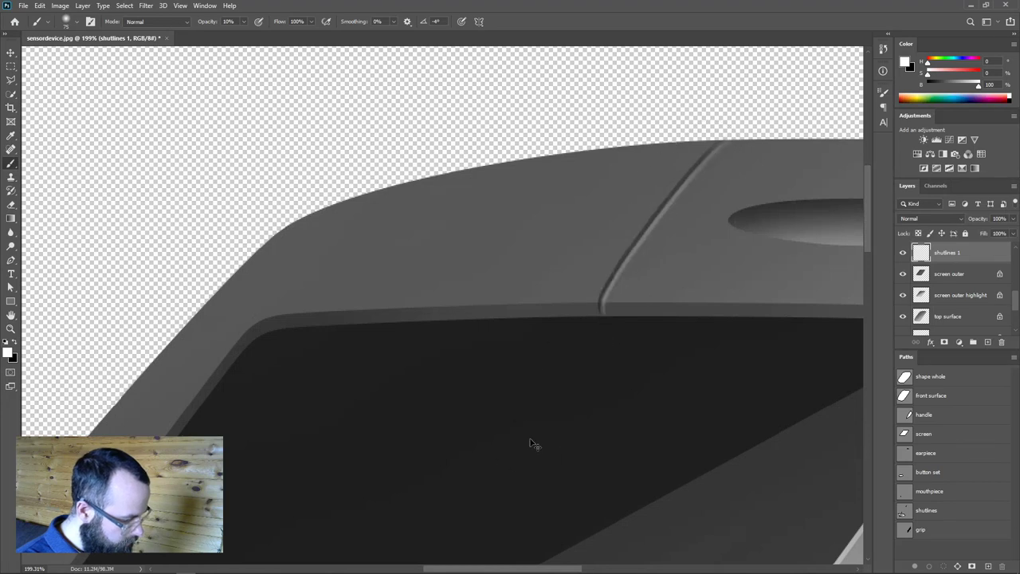
Deselect, zoom out, and drag shutlines 1 up to sit just under buttons.
key(ctrl+d)
scroll(582, 439, down, 3)
drag(571, 451, 579, 269)
scroll(574, 294, down, 5)
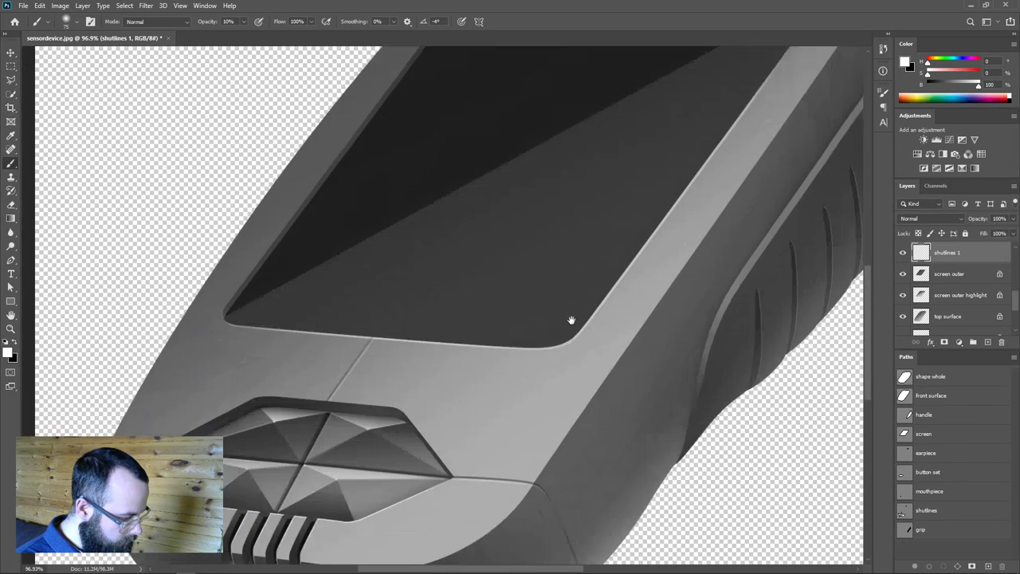
scroll(605, 282, left, 1)
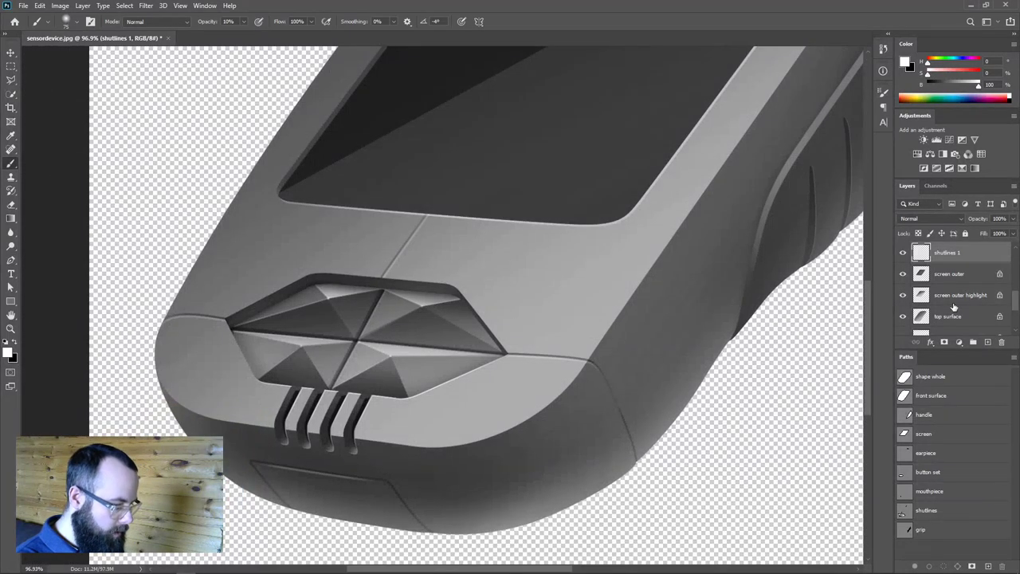
scroll(960, 293, up, 2)
scroll(940, 294, up, 2)
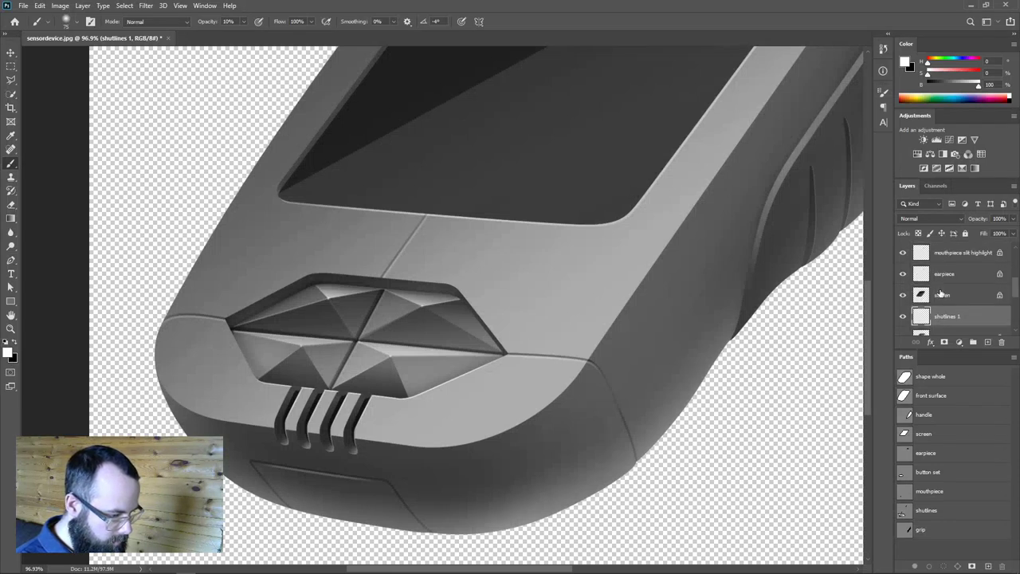
drag(921, 327, 931, 272)
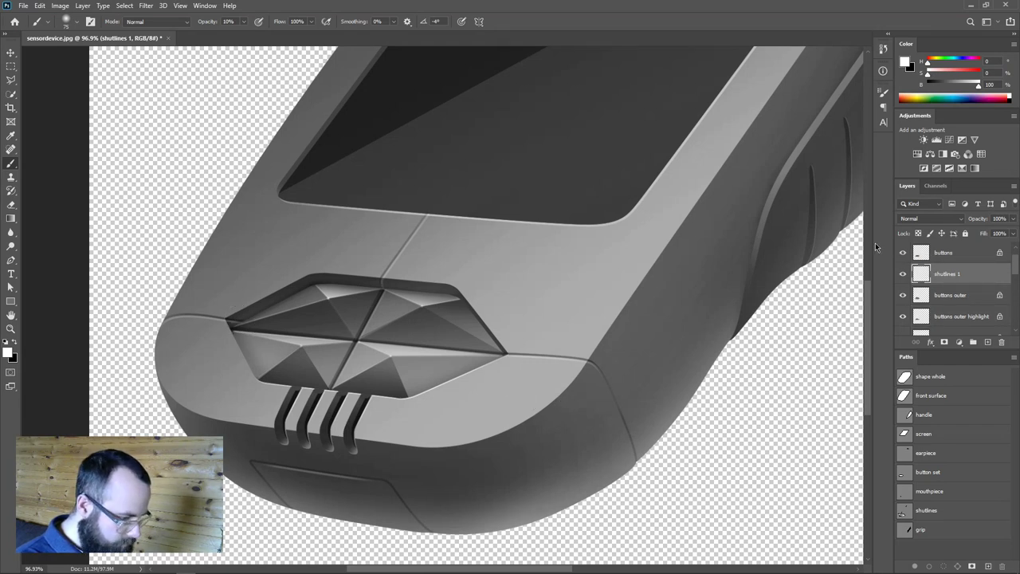
Switch to a smaller eraser and work around the screen, buttons and top edge.
key(e)
mouse_move(299, 330)
mouse_down()
mouse_move(263, 333)
mouse_move(278, 490)
mouse_move(266, 510)
mouse_move(259, 389)
mouse_up()
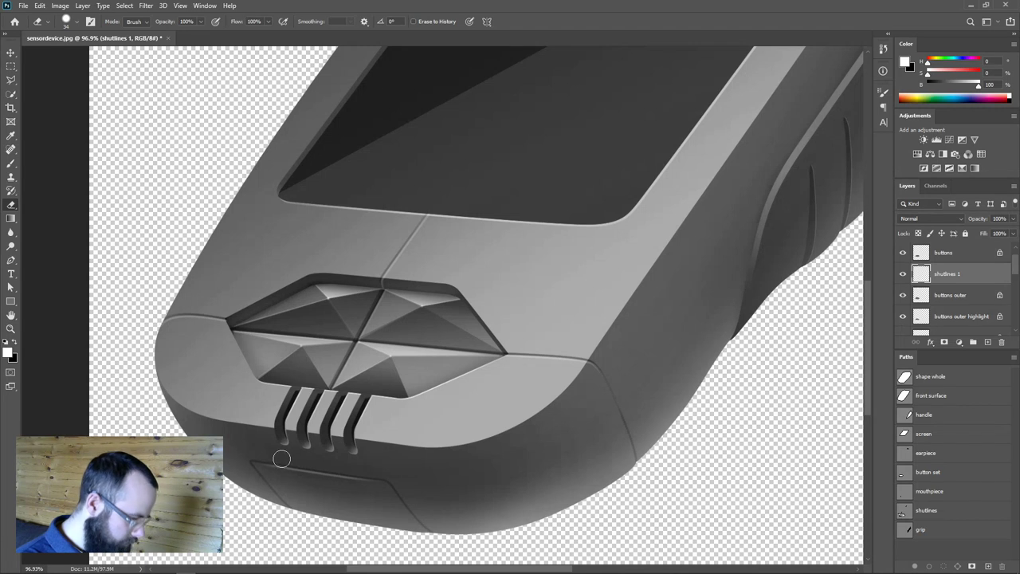
drag(438, 375, 391, 528)
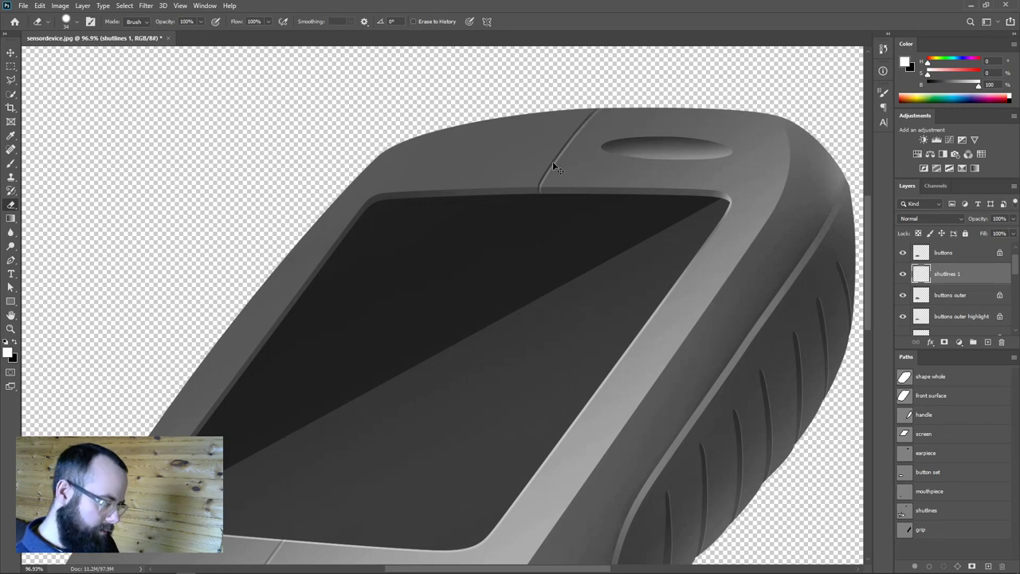
scroll(550, 172, down, 5)
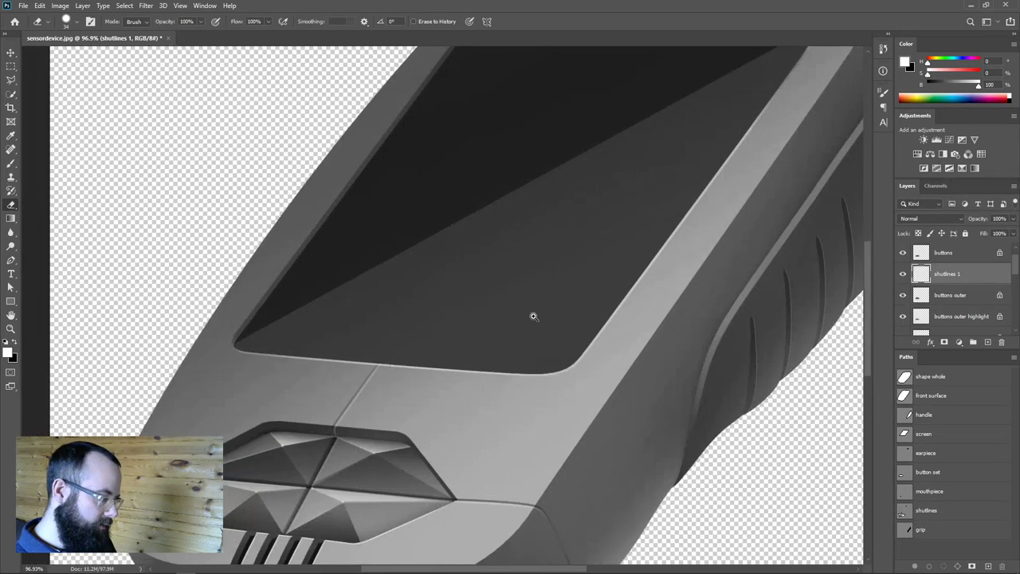
scroll(526, 287, down, 3)
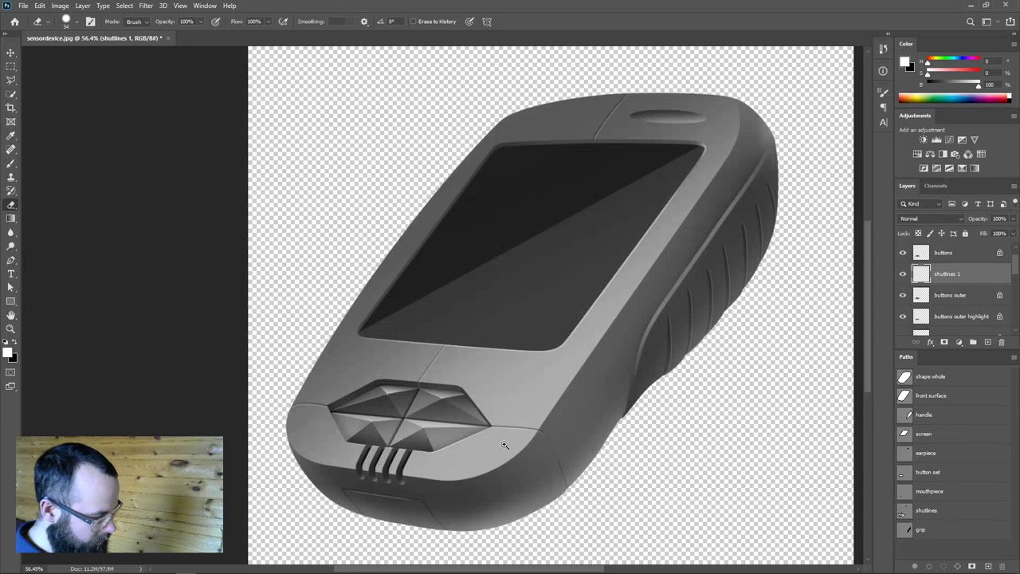
drag(504, 443, 531, 440)
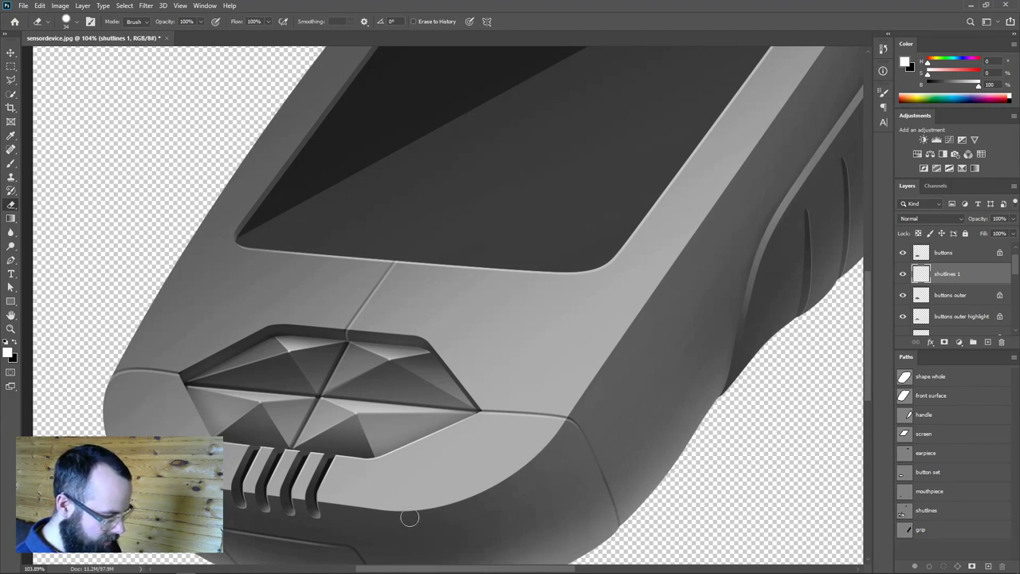
drag(549, 310, 444, 465)
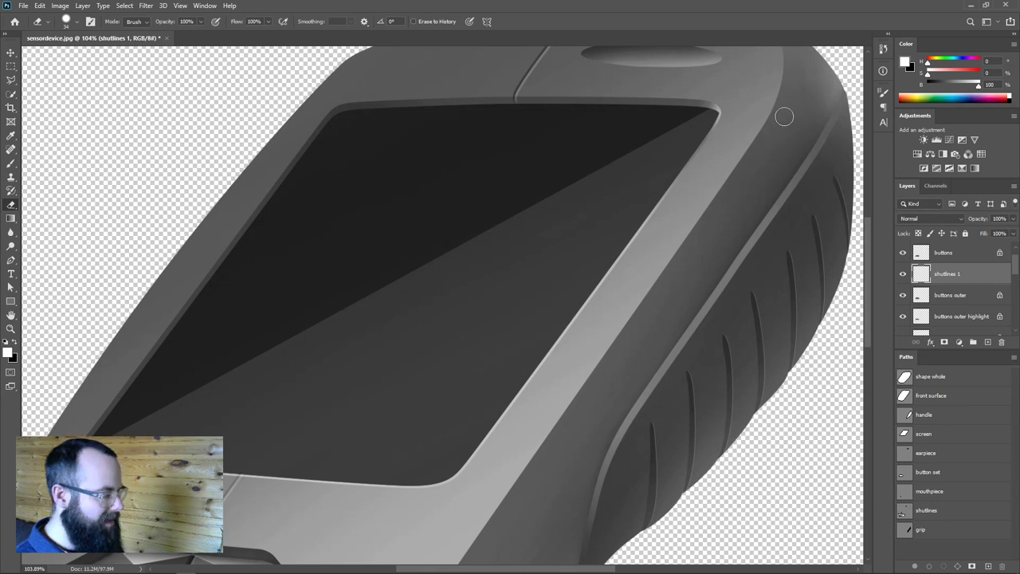
mouse_move(770, 136)
mouse_down()
mouse_move(779, 176)
mouse_move(758, 175)
mouse_up()
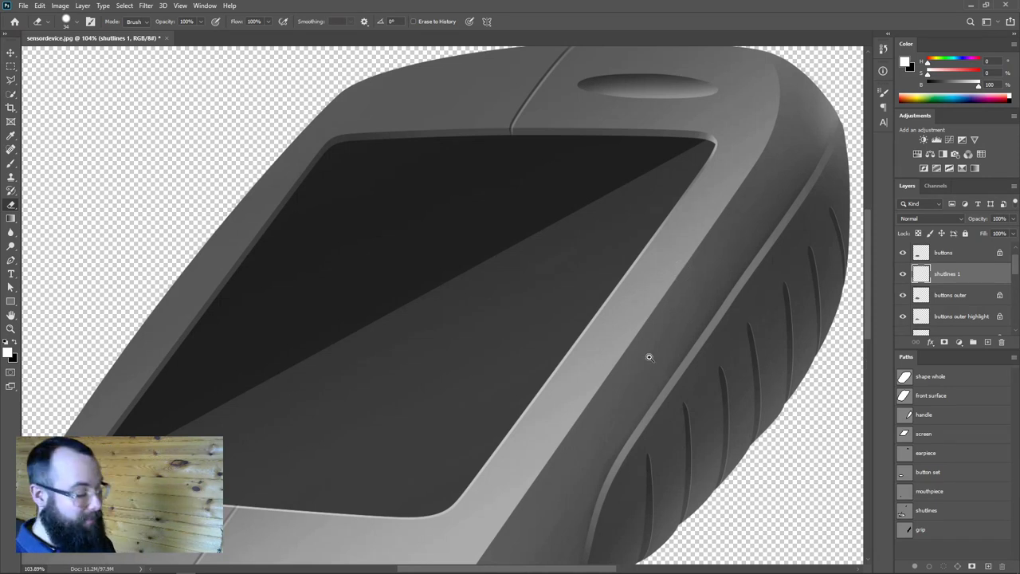
scroll(648, 356, down, 5)
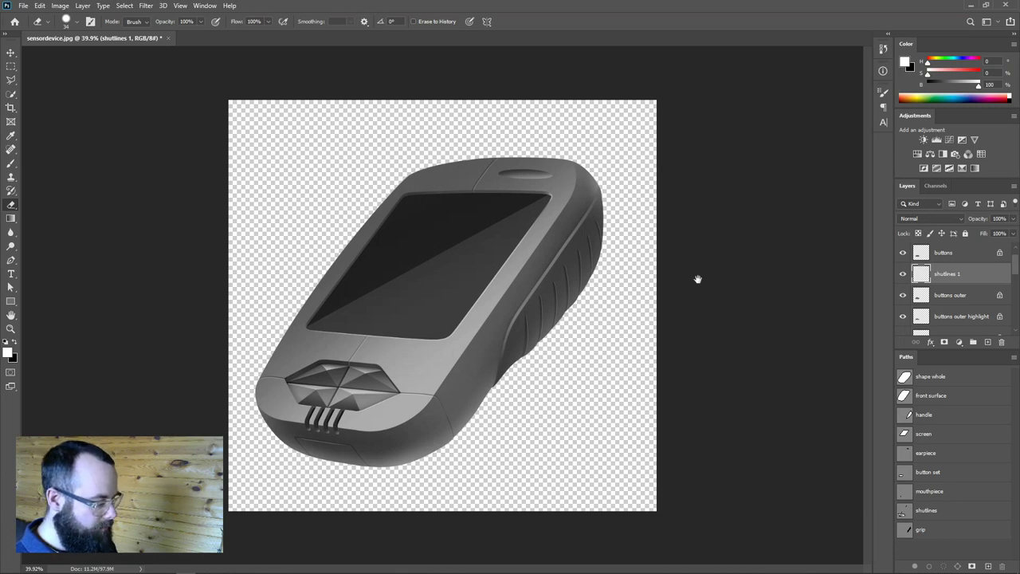
scroll(393, 377, up, 4)
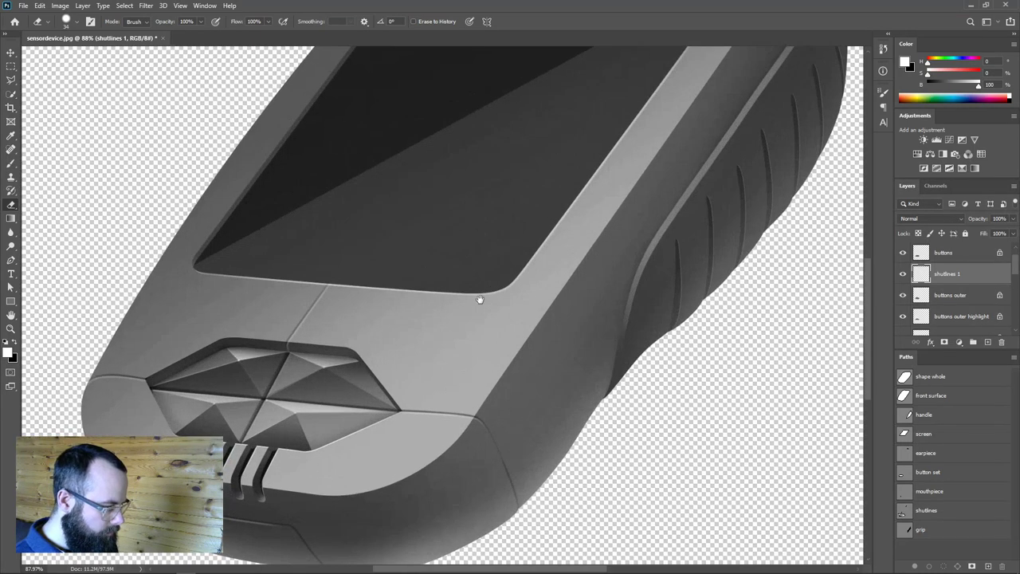
drag(478, 302, 540, 364)
scroll(539, 364, down, 3)
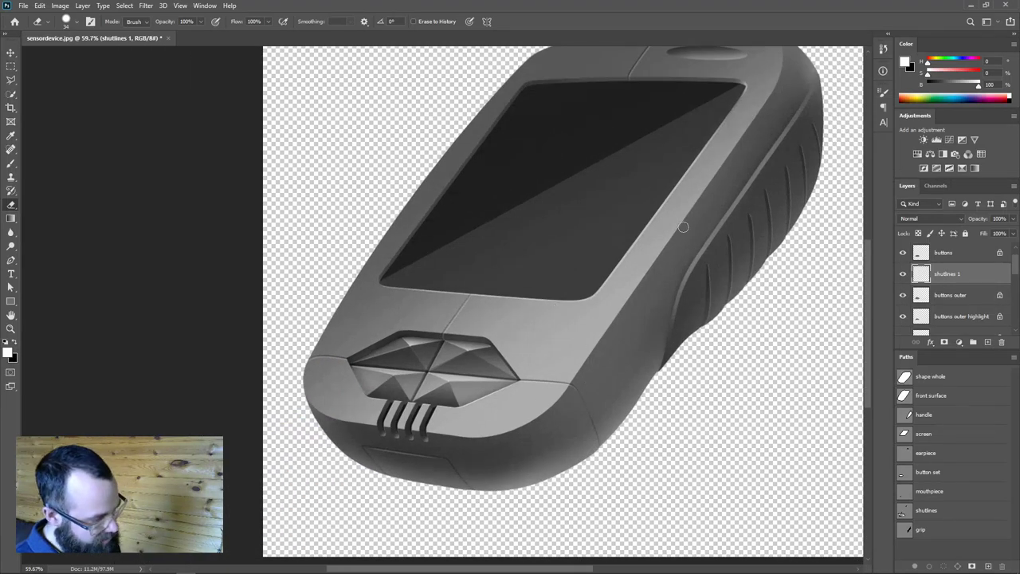
Enlarge the layer list and drag top surface down between handle and shape whole.
drag(980, 351, 982, 483)
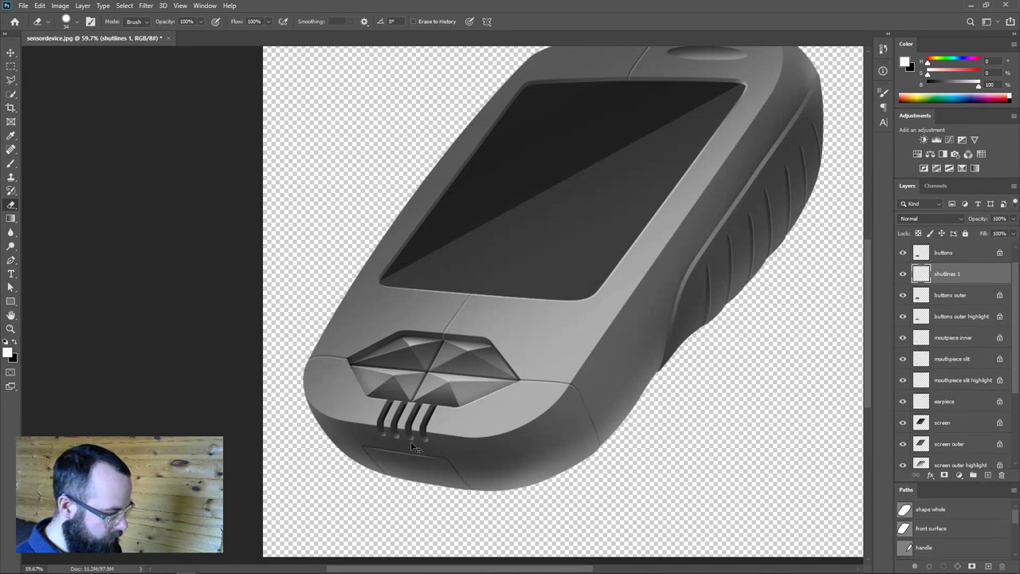
drag(705, 228, 701, 266)
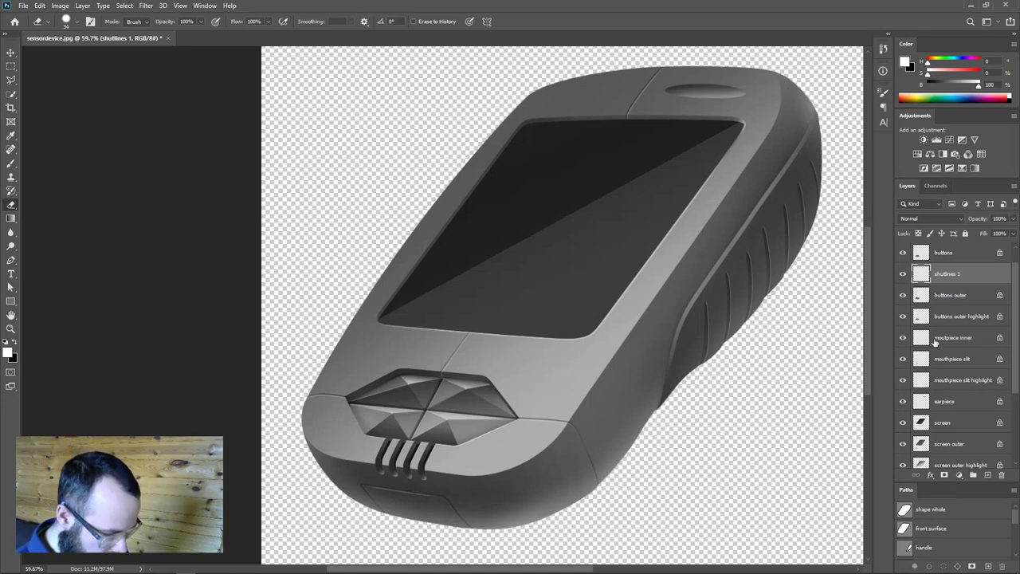
scroll(936, 341, down, 5)
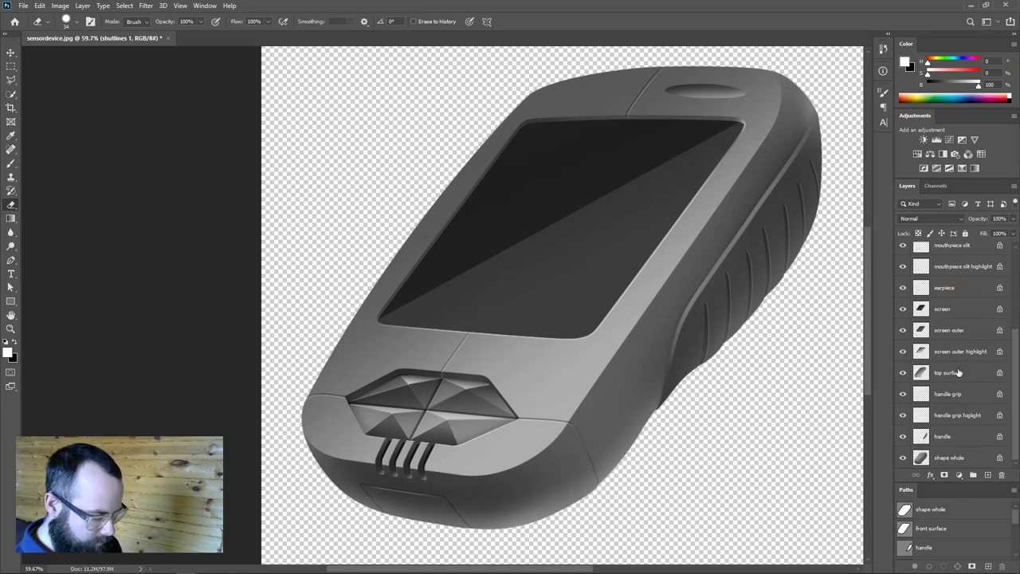
scroll(907, 381, up, 3)
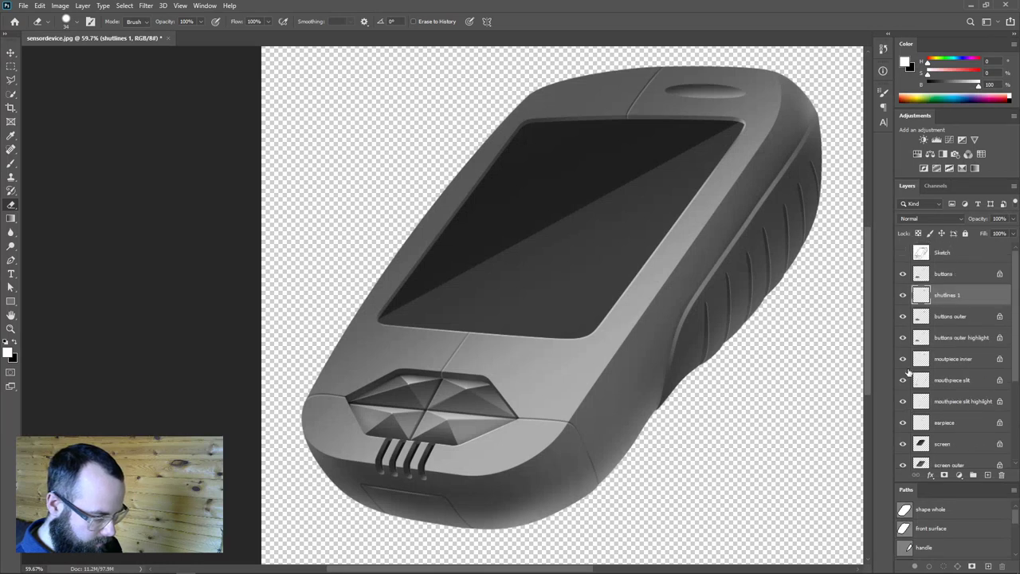
scroll(908, 375, down, 3)
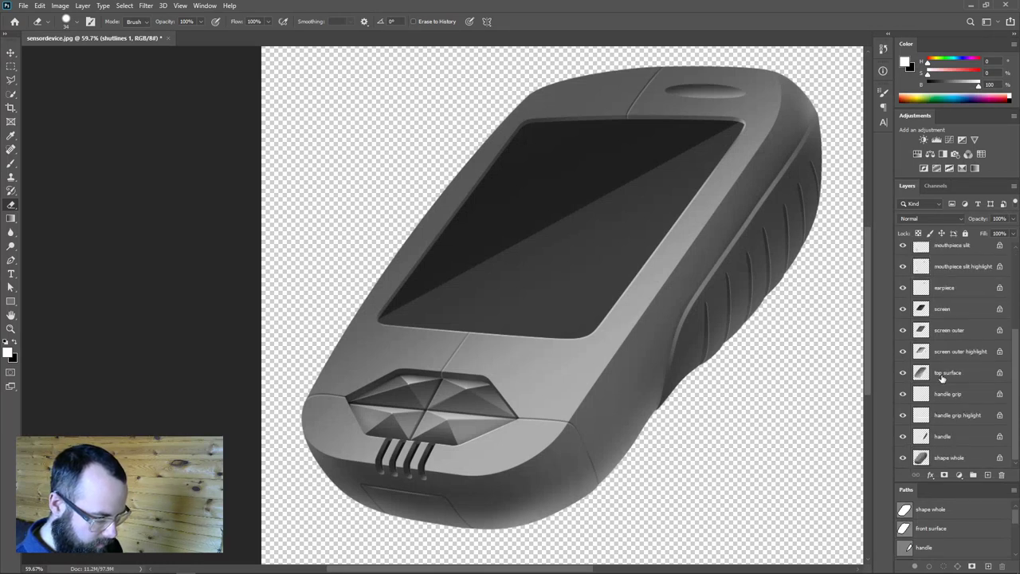
drag(946, 376, 956, 451)
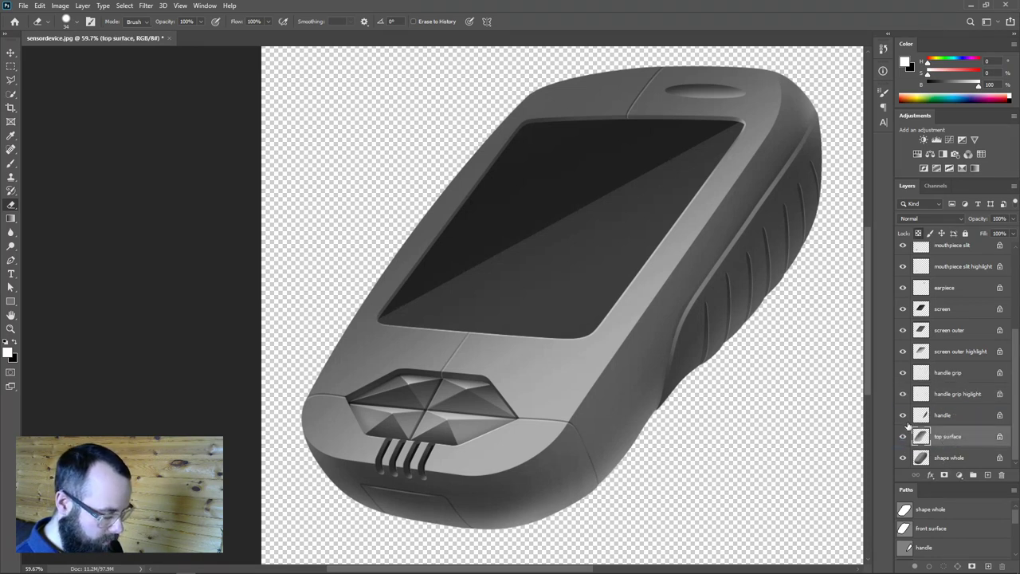
Duplicate top surface and shape whole, then merge the two copies into one layer.
shift+click(954, 458)
drag(954, 459, 989, 477)
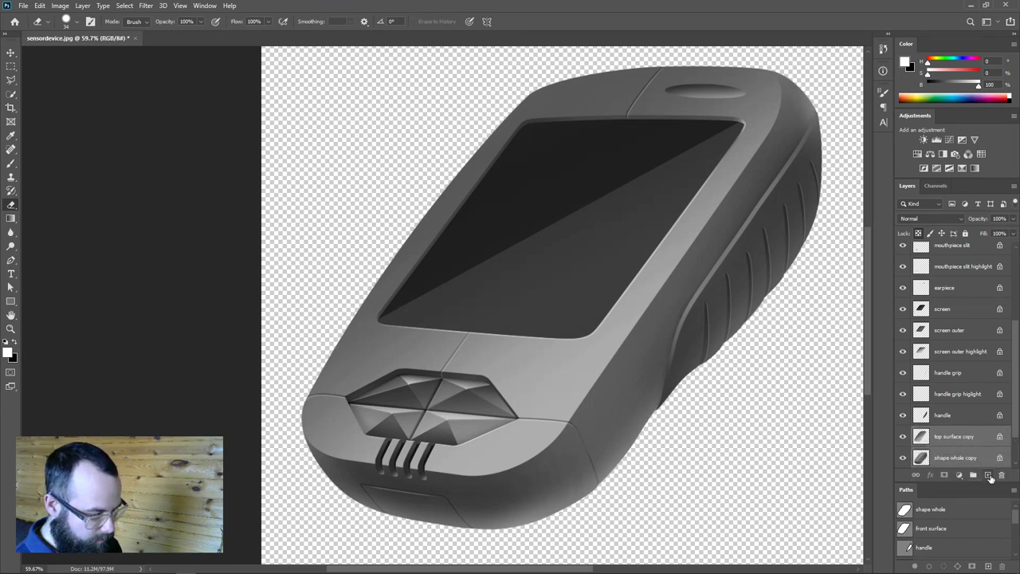
scroll(968, 443, down, 1)
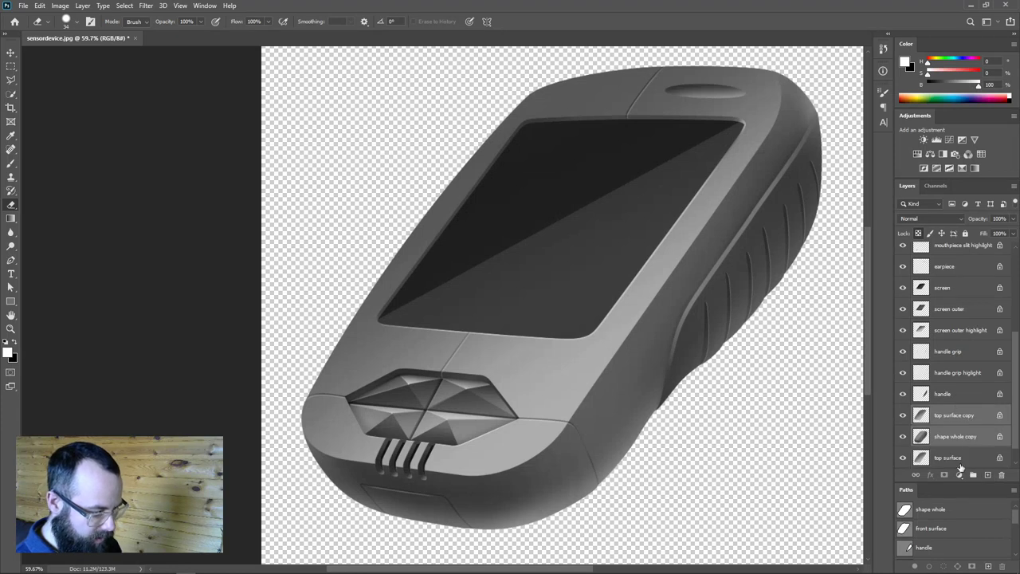
click(960, 421)
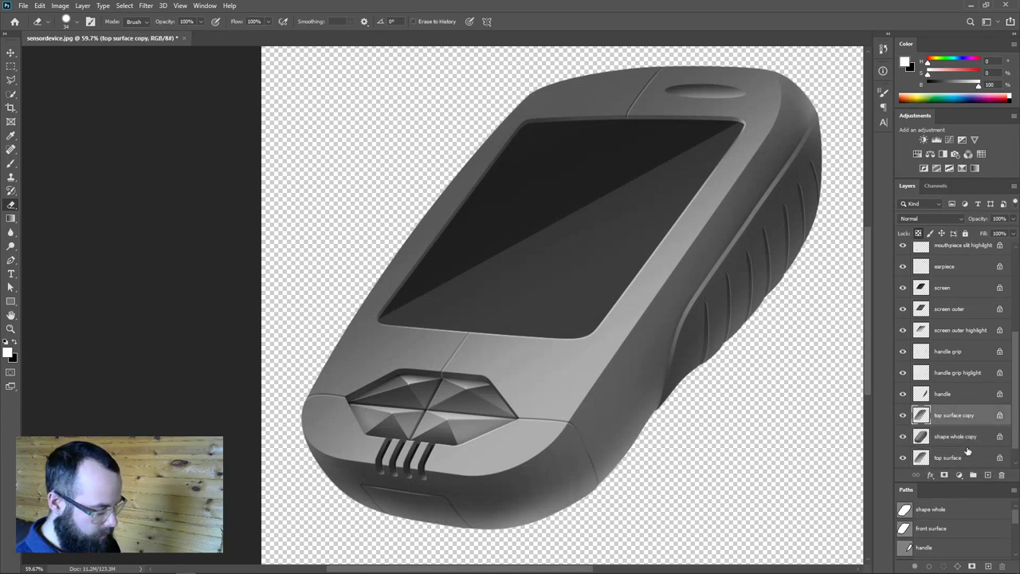
key(ctrl+e)
Name the merged layer 'overall', hide the originals, and switch to the Move tool.
double_click(940, 414)
text(ove)
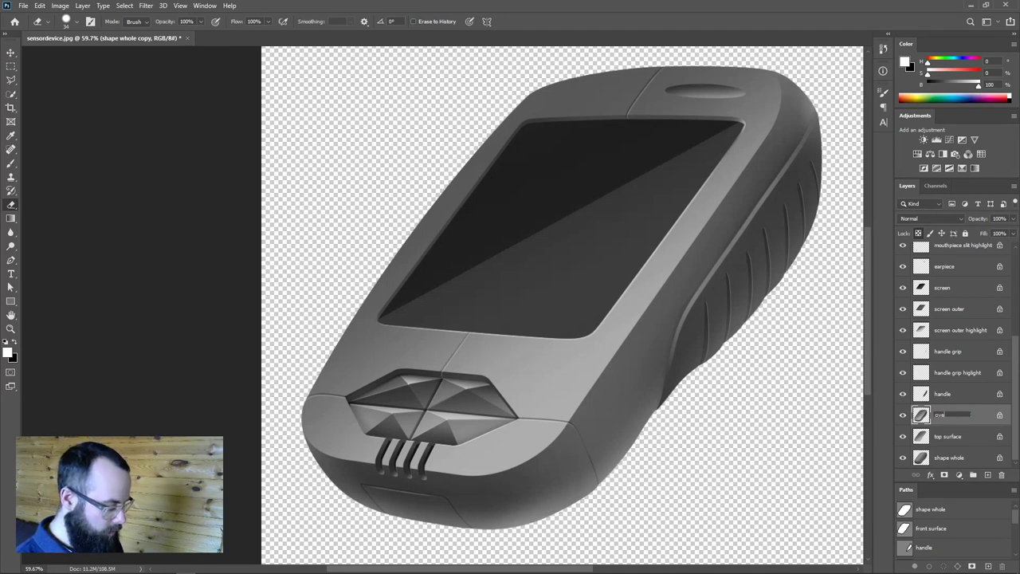
text(rall)
key(Return)
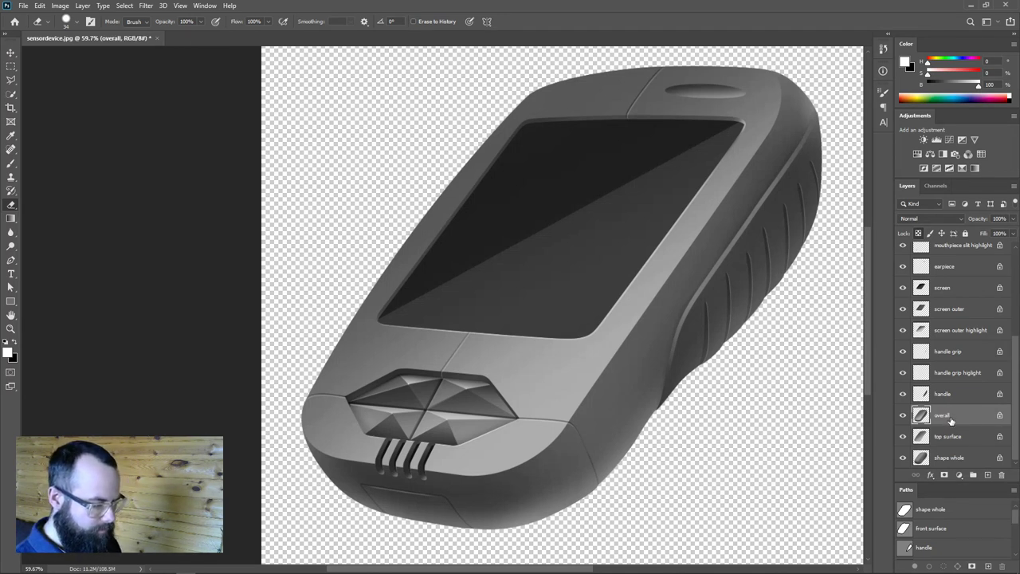
click(903, 436)
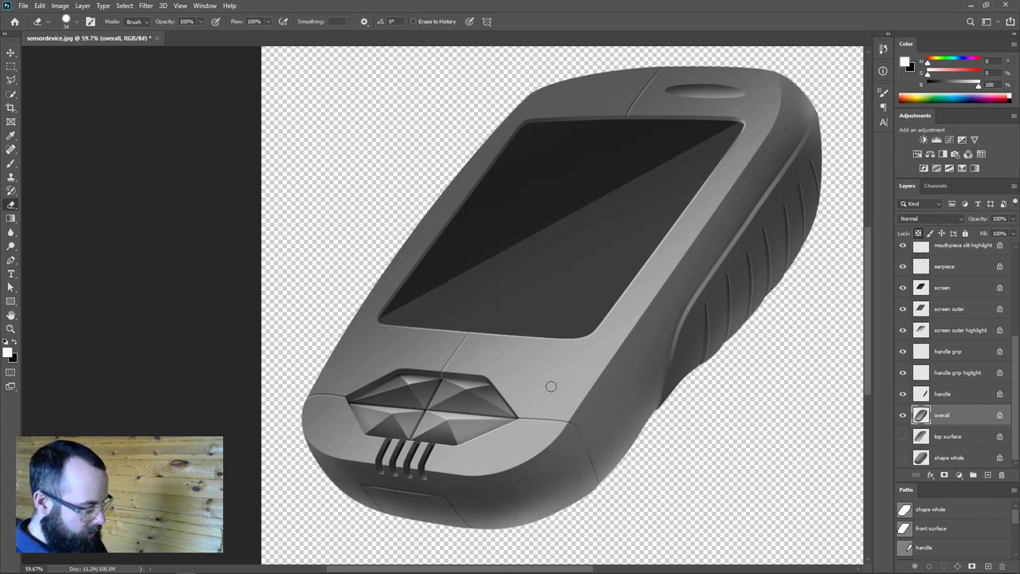
key(v)
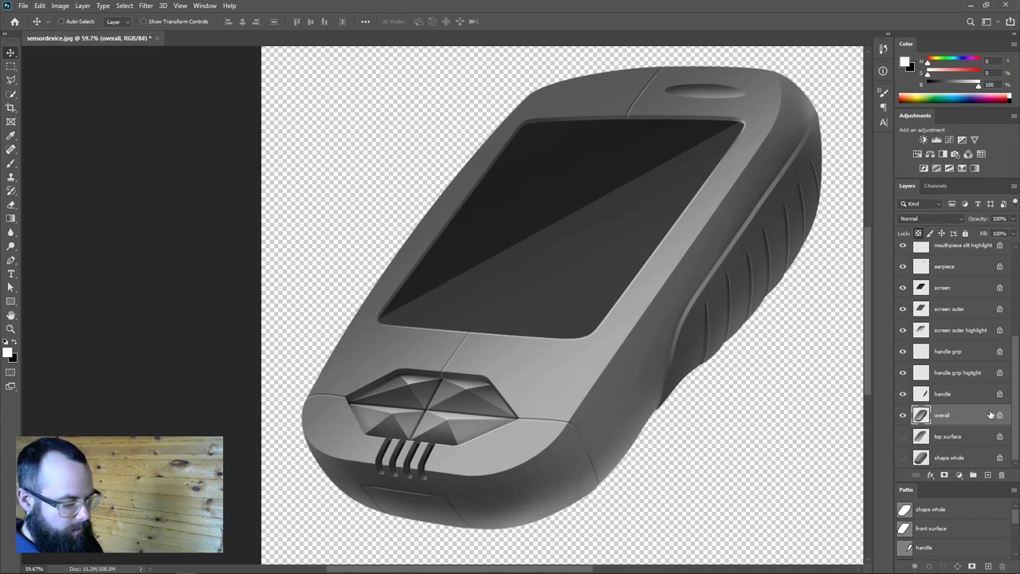
click(146, 5)
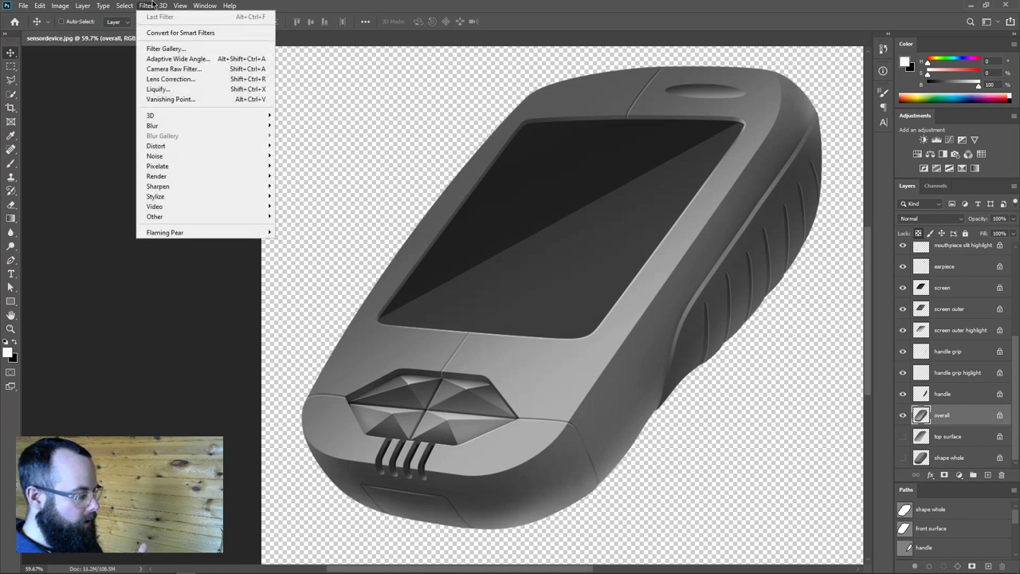
Apply a Gaussian Blur with a 6.2-pixel radius to the overall layer.
mouse_move(191, 125)
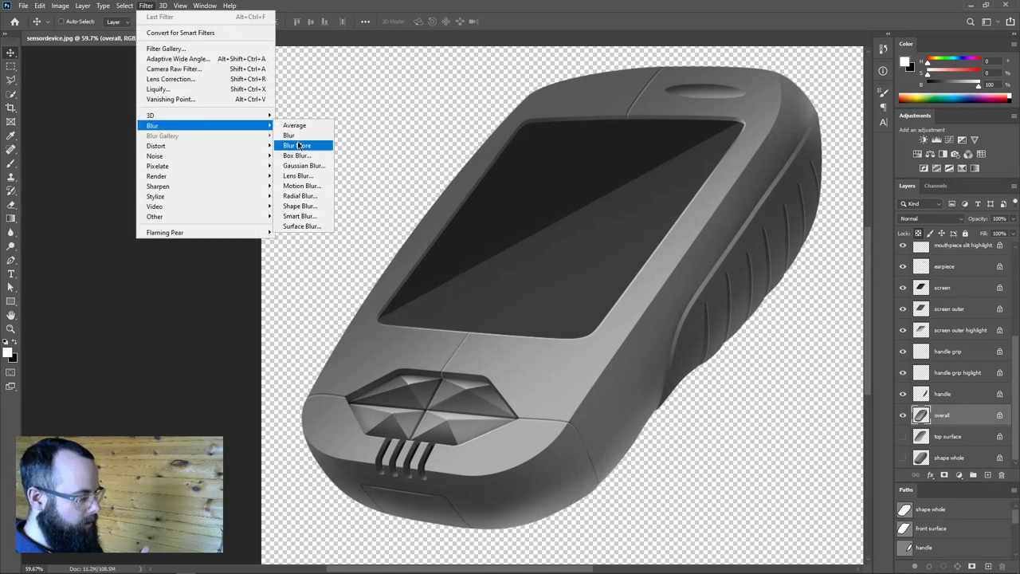
click(299, 166)
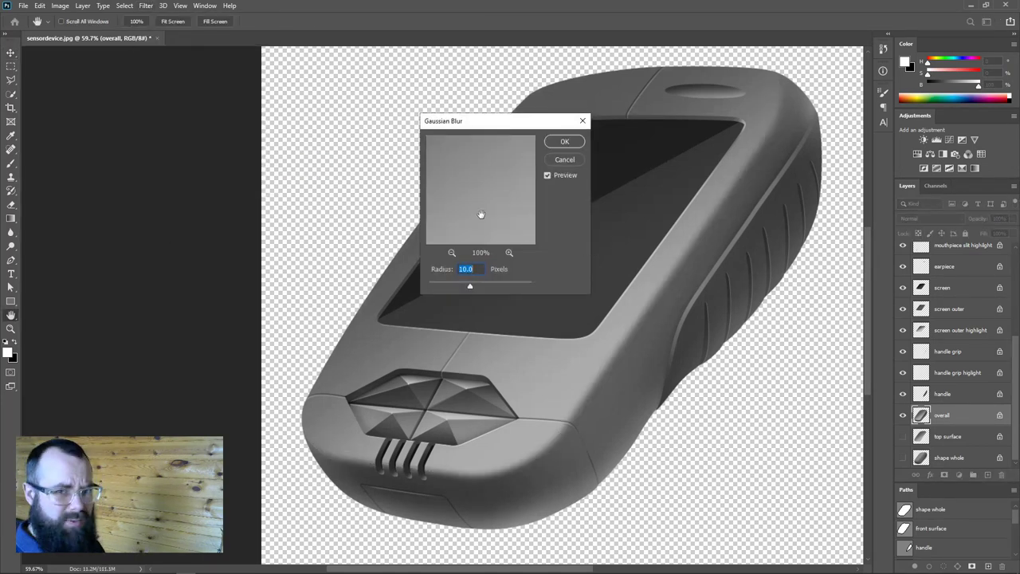
click(461, 286)
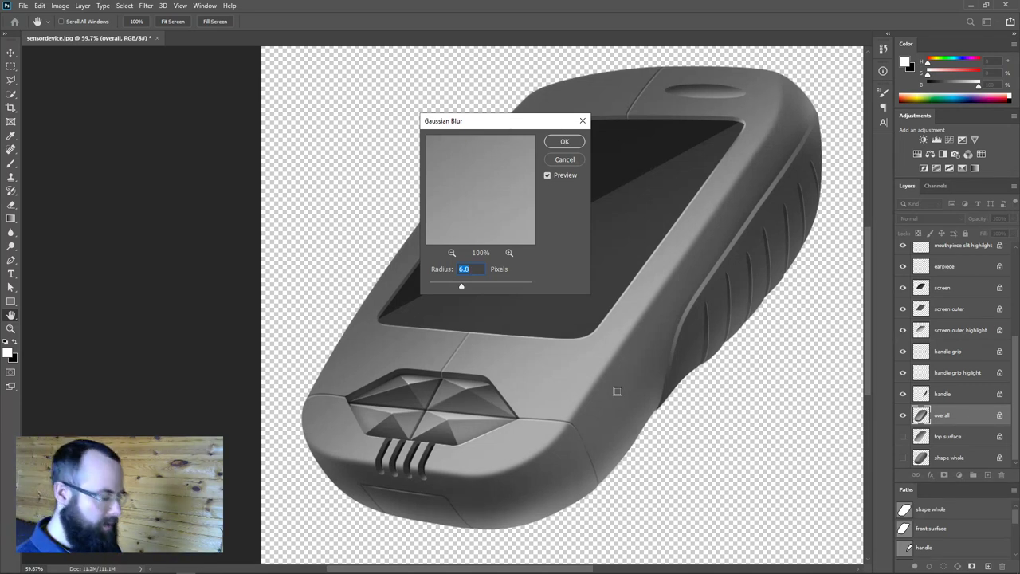
click(448, 286)
mouse_move(449, 287)
mouse_down()
mouse_move(438, 287)
mouse_move(464, 288)
mouse_move(431, 288)
mouse_move(460, 288)
mouse_up()
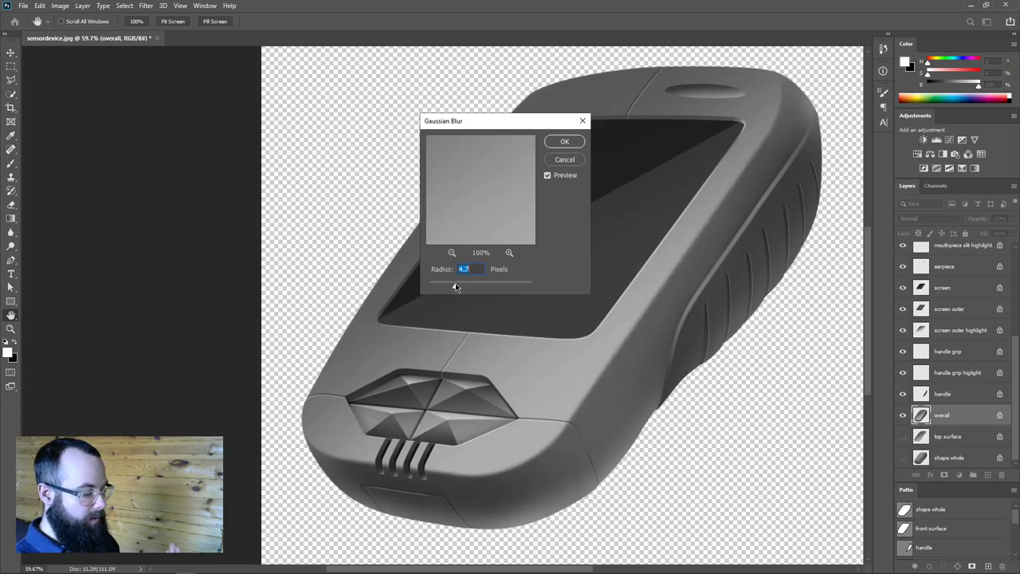
drag(461, 287, 486, 286)
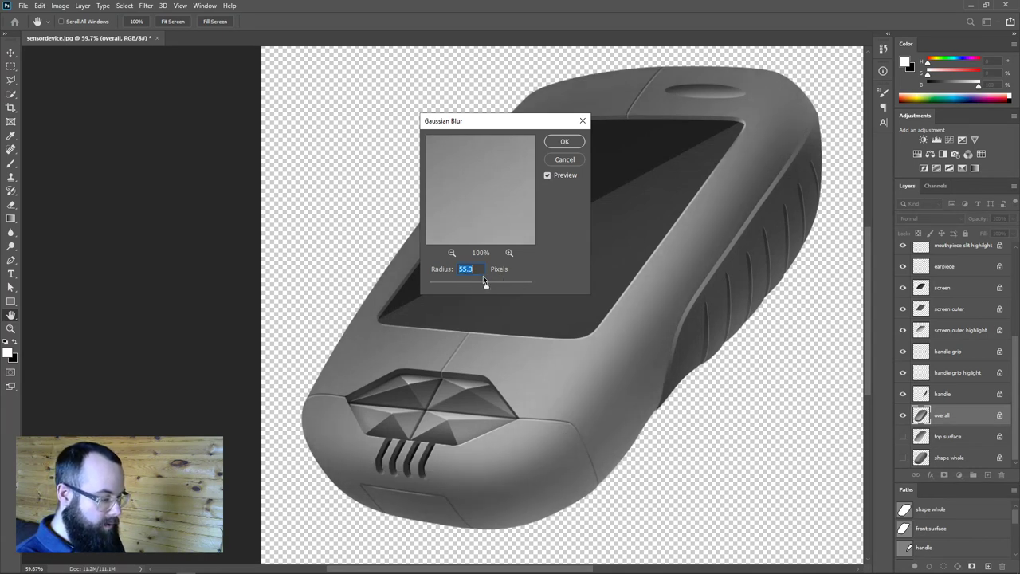
drag(479, 288, 478, 288)
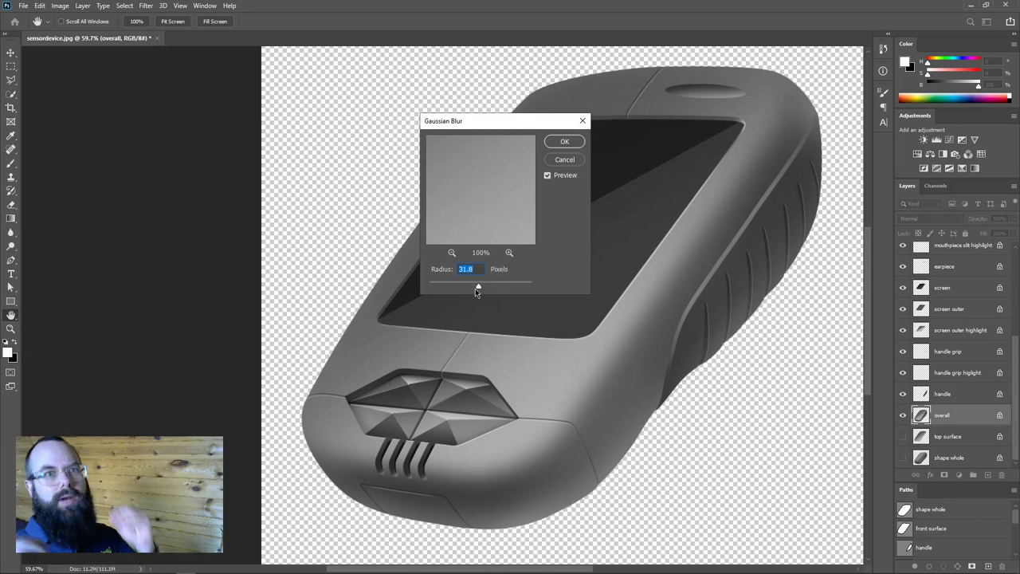
drag(475, 288, 470, 291)
drag(469, 290, 471, 289)
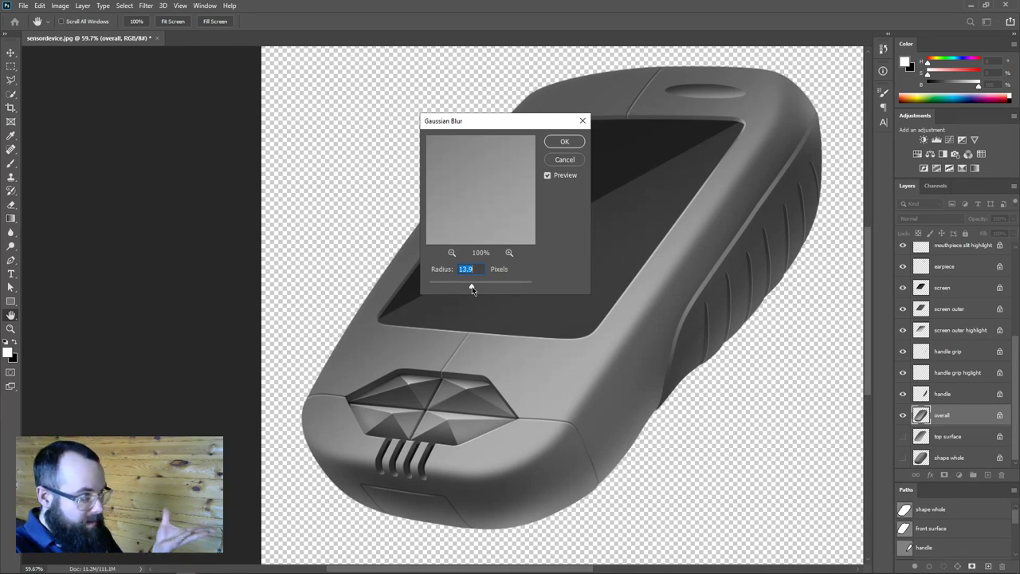
drag(471, 287, 464, 292)
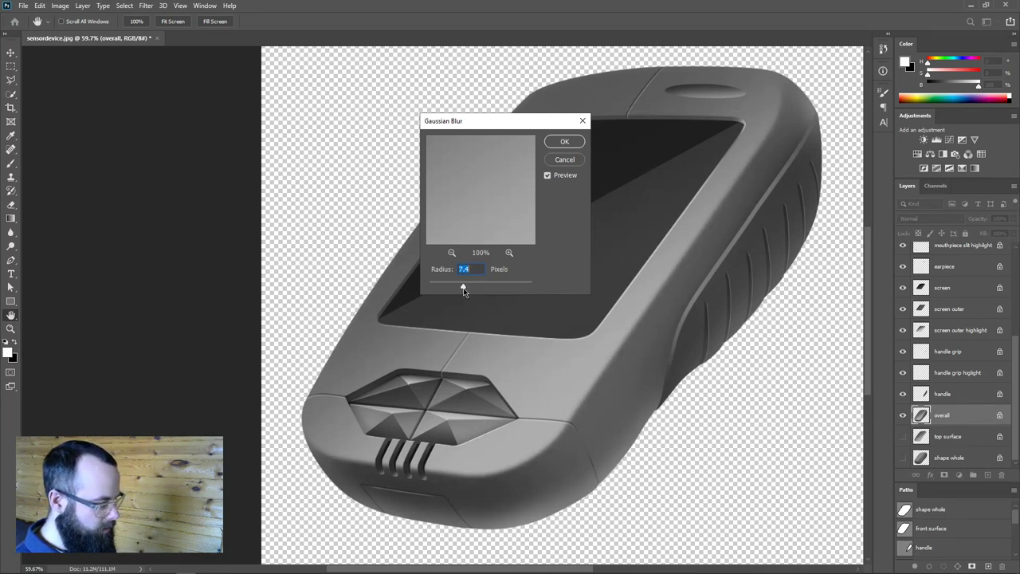
drag(464, 291, 462, 292)
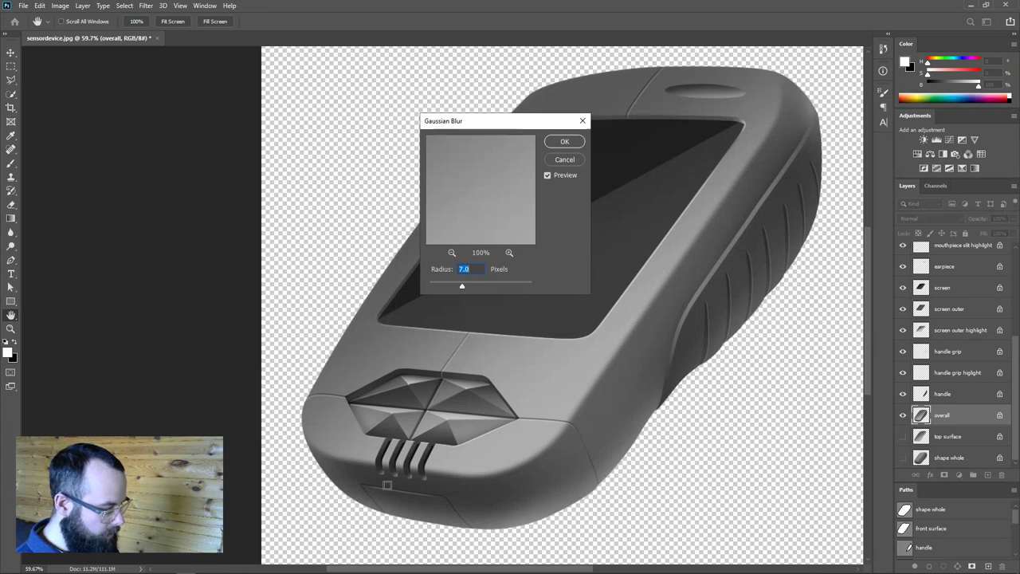
scroll(389, 465, up, 6)
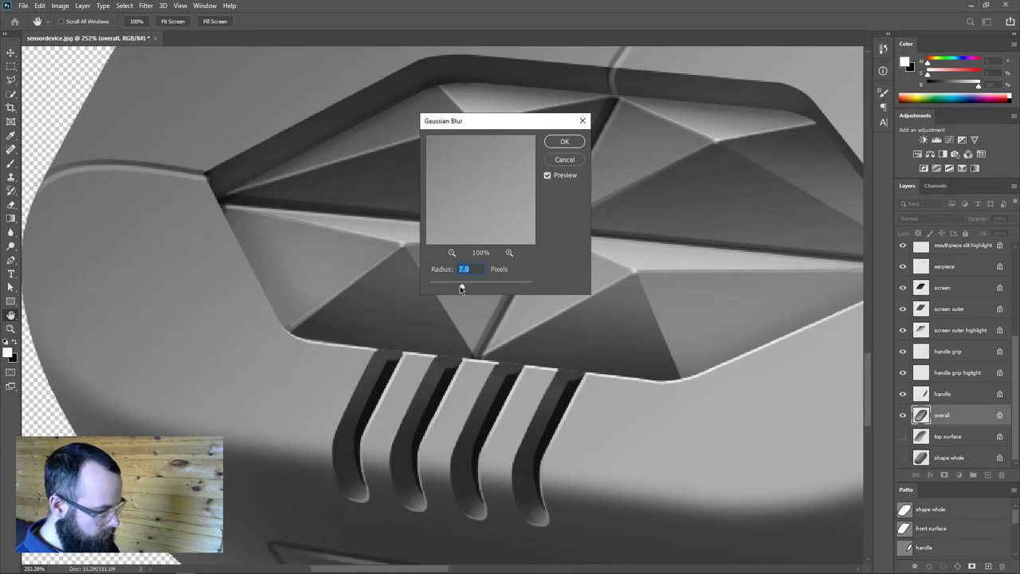
drag(460, 287, 459, 288)
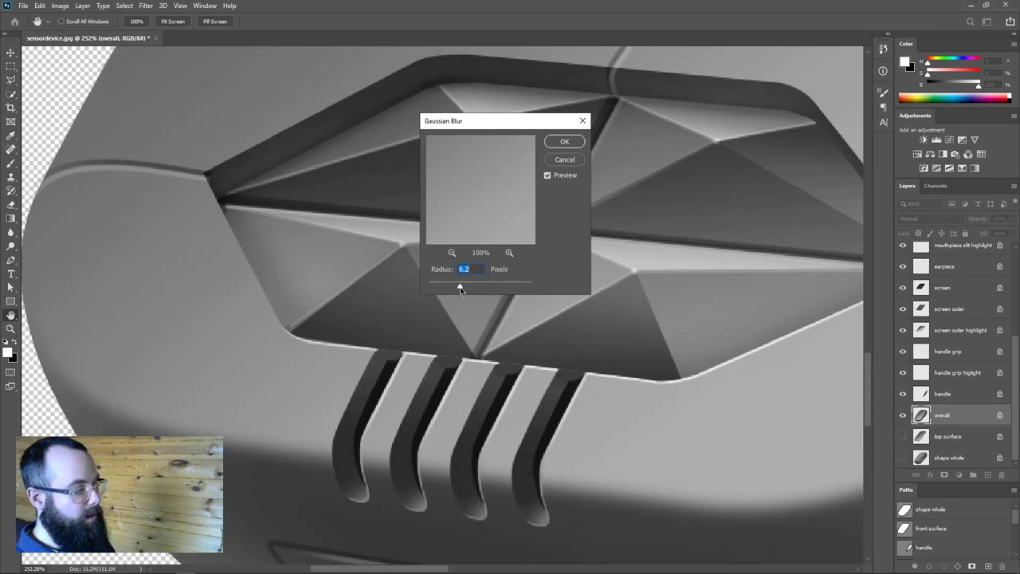
click(564, 144)
scroll(671, 398, down, 4)
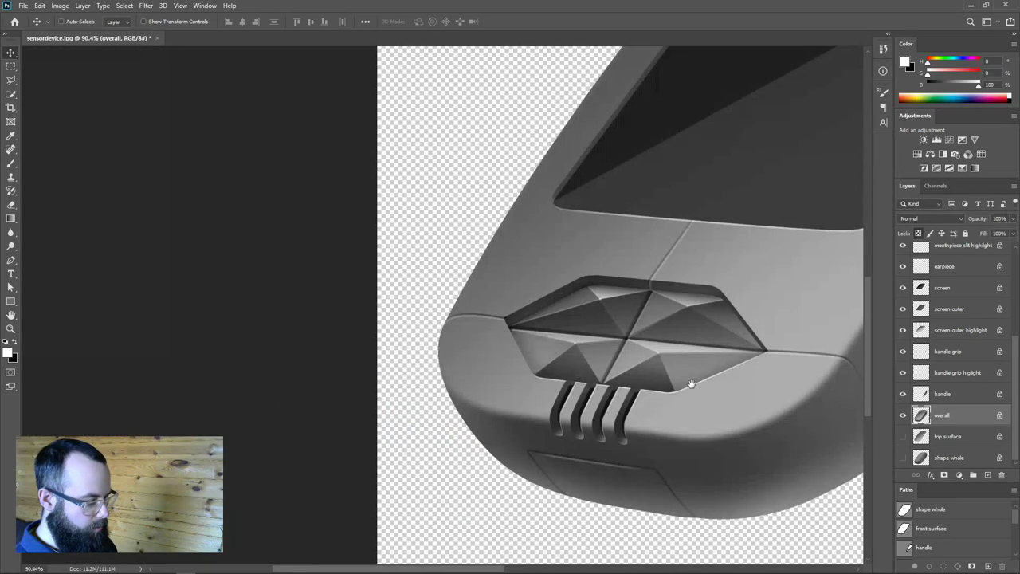
scroll(691, 383, down, 3)
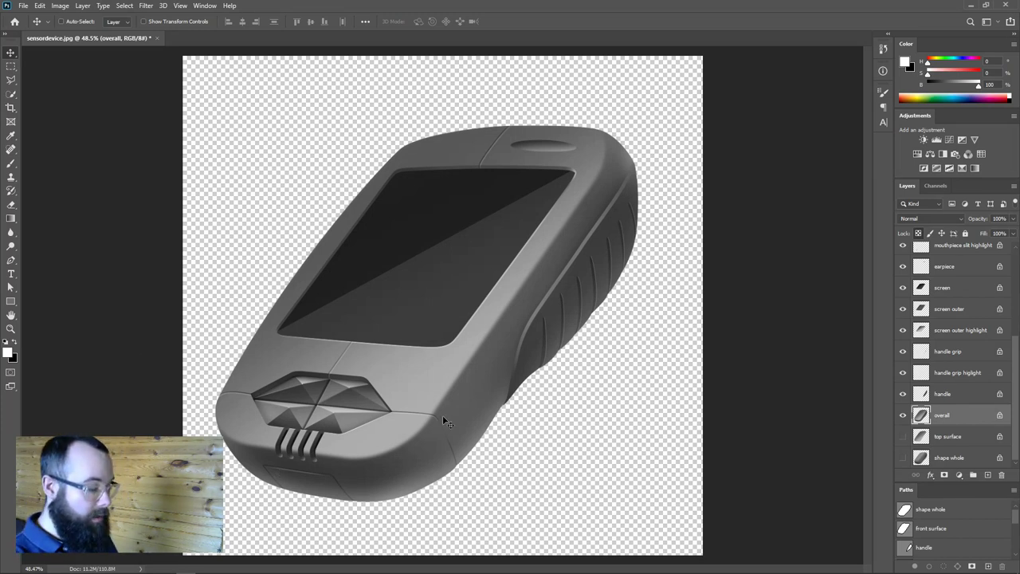
ctrl+click(907, 529)
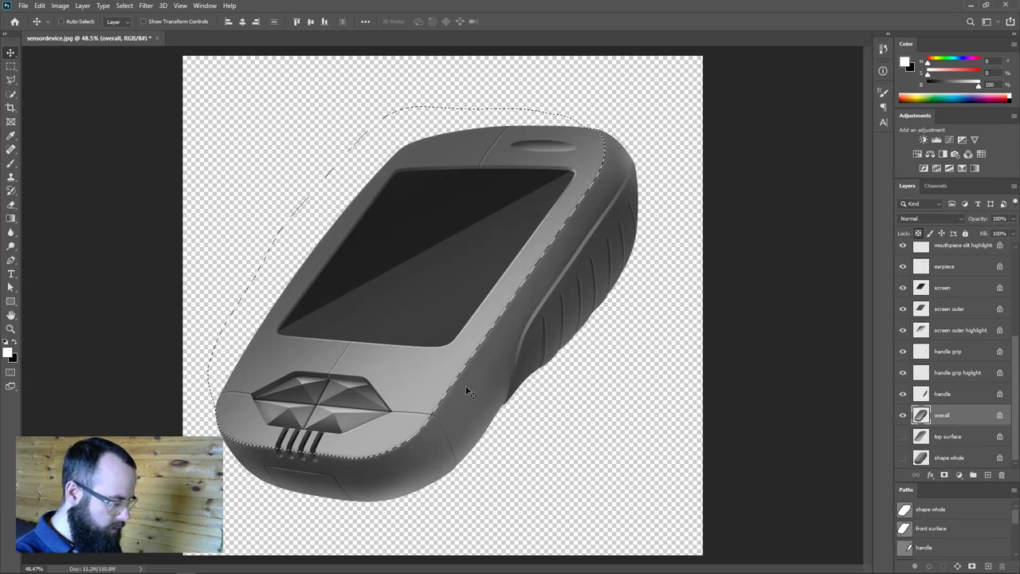
Show the front surface path and set up a smaller, fully soft brush at 100% opacity.
key(ctrl+d)
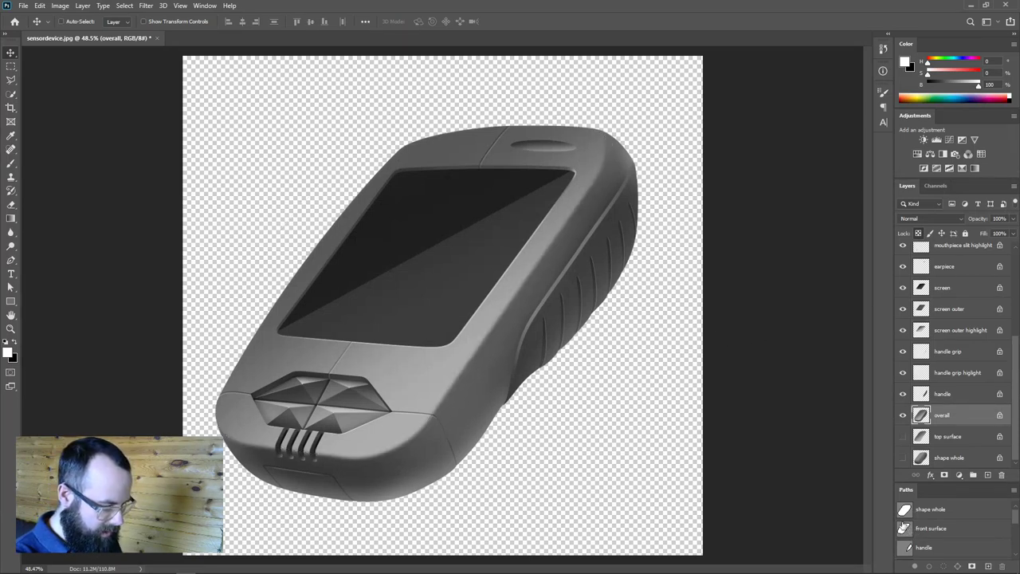
click(904, 529)
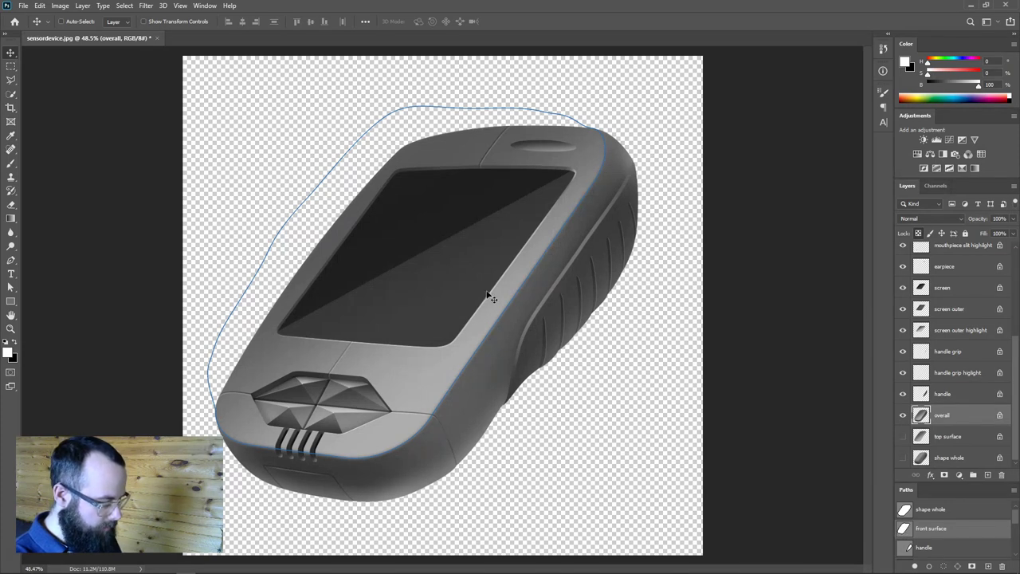
key(b)
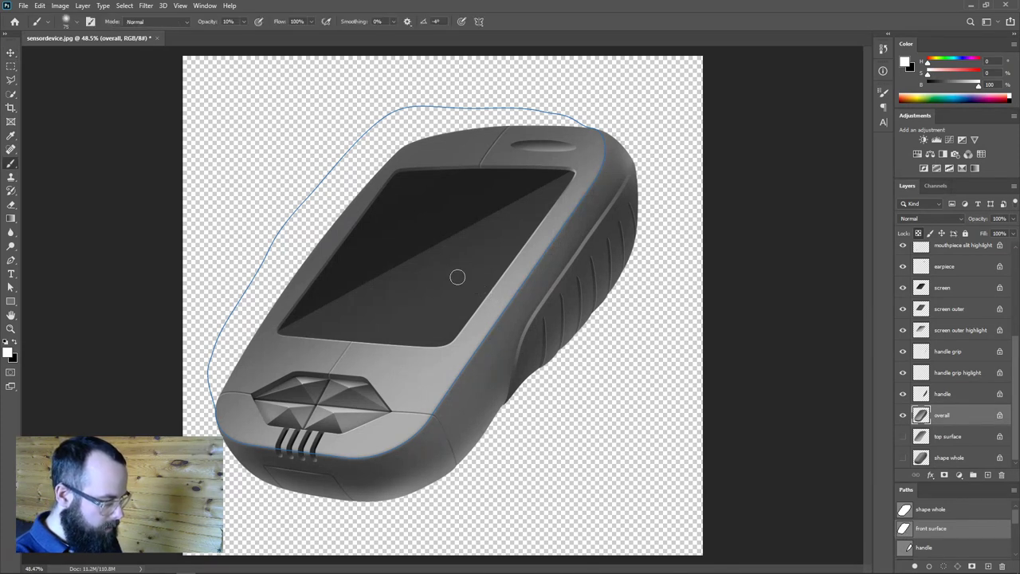
key(0)
alt+right_click(480, 336)
drag(492, 283, 482, 200)
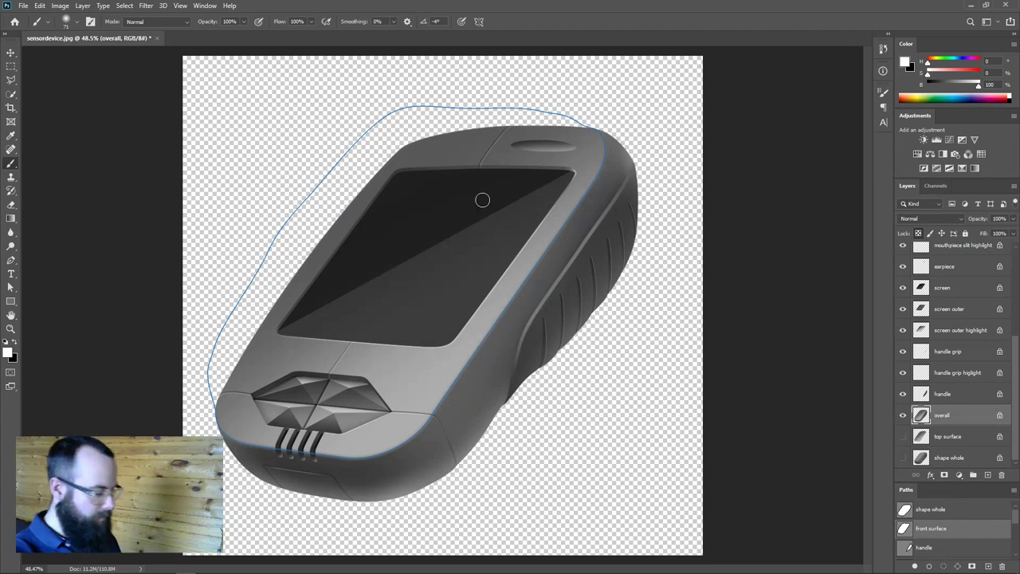
drag(398, 337, 498, 370)
right_click(498, 371)
click(600, 349)
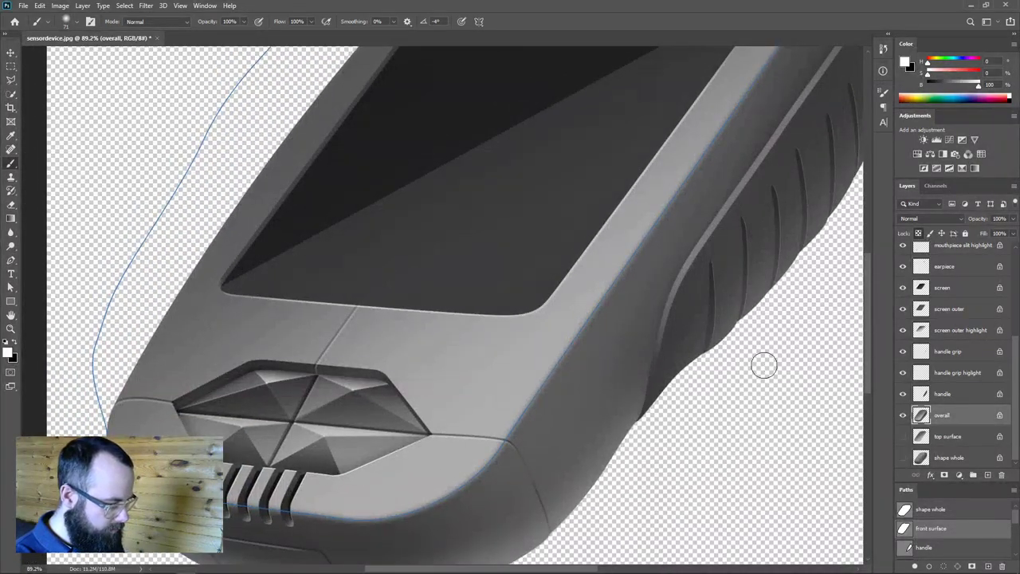
mouse_move(558, 357)
mouse_down()
mouse_move(548, 376)
mouse_move(555, 431)
mouse_up()
mouse_move(553, 497)
mouse_down()
mouse_move(565, 244)
mouse_move(552, 179)
mouse_up()
Set black as the painting colour, toggle Quick Mask, and add a new layer above overall.
key(x)
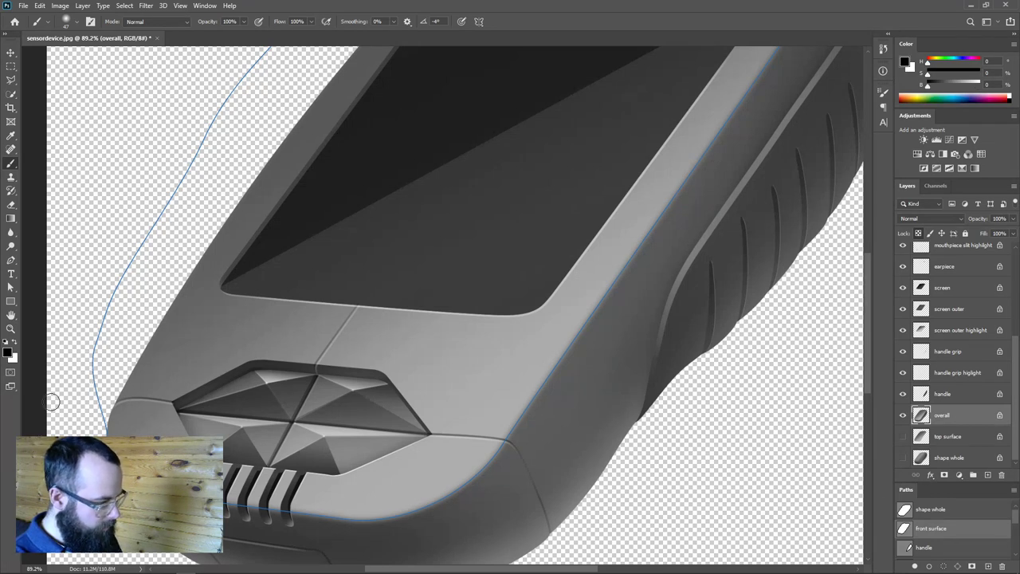
click(10, 373)
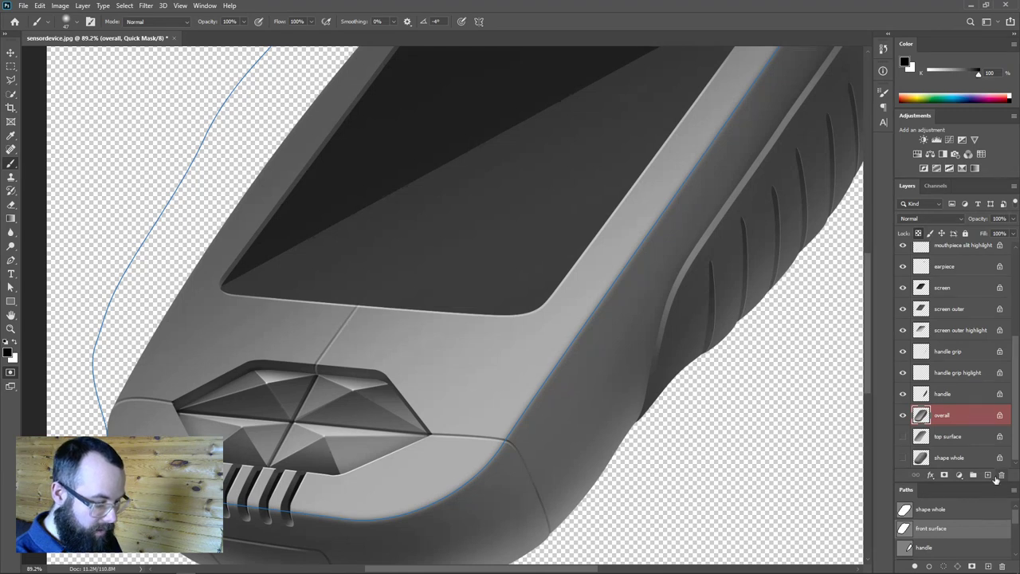
click(11, 373)
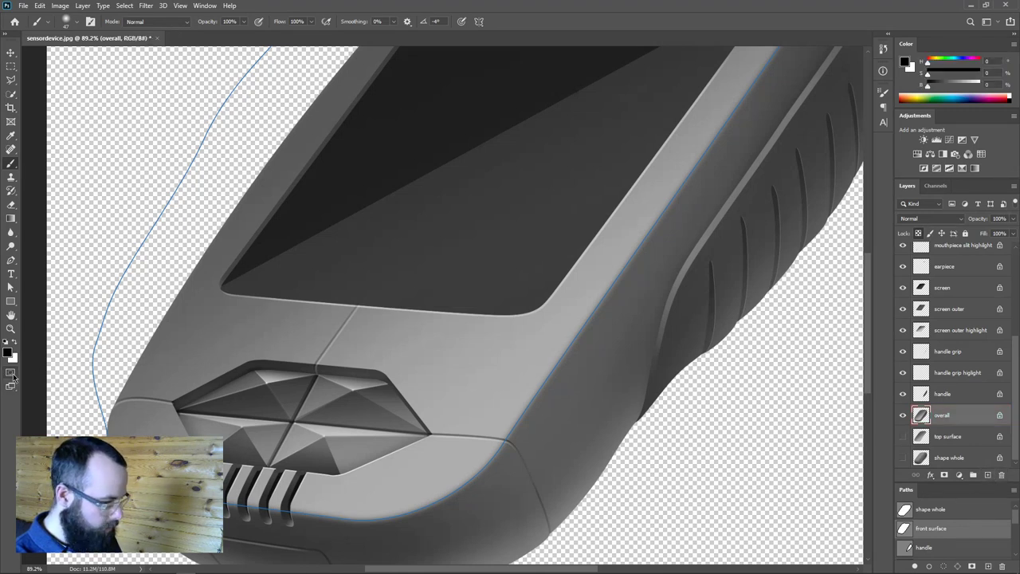
click(987, 474)
Name the new layer 'swoosh highlight' and move it to the top of the stack.
double_click(945, 415)
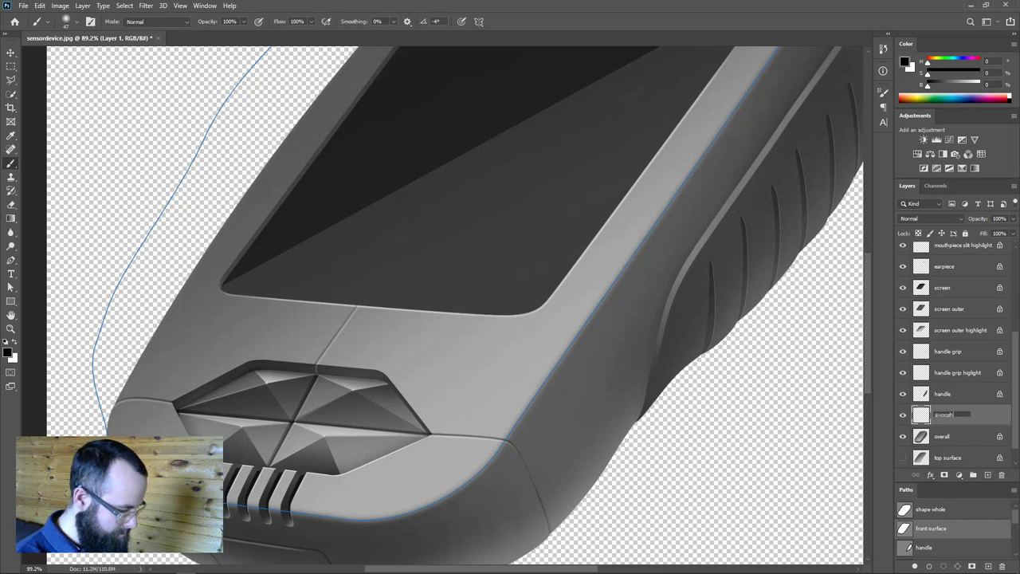
text(swoosh highlight)
key(Return)
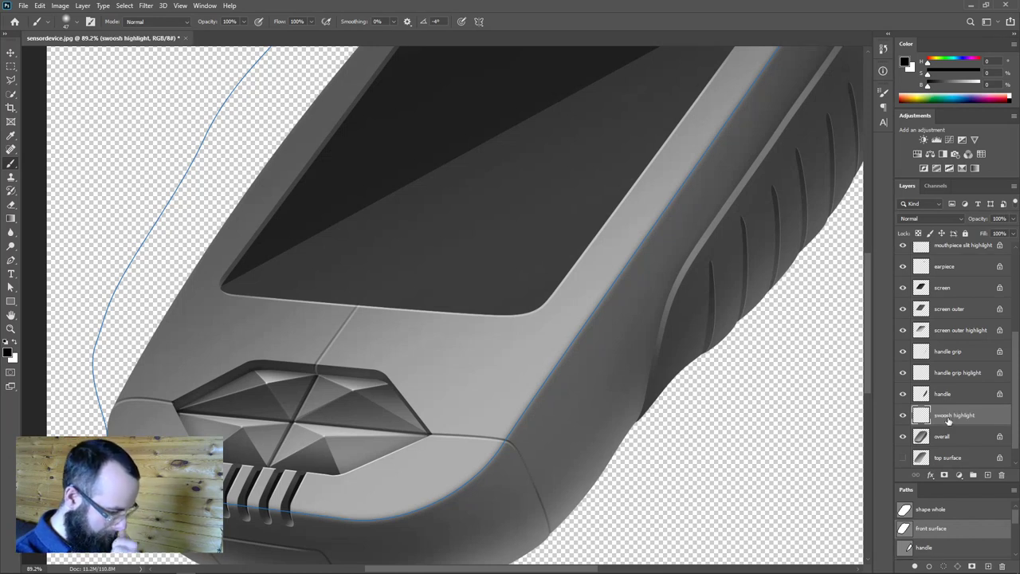
scroll(947, 420, up, 1)
mouse_move(938, 247)
mouse_down()
mouse_move(937, 236)
mouse_move(943, 266)
mouse_up()
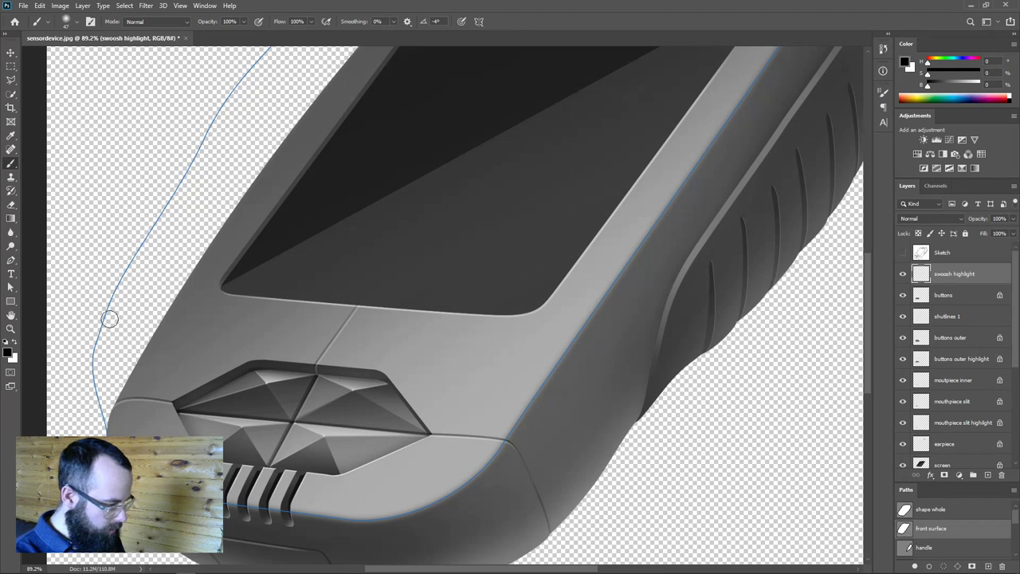
Stroke the front surface path in Quick Mask to get a selection along the front edge.
click(11, 372)
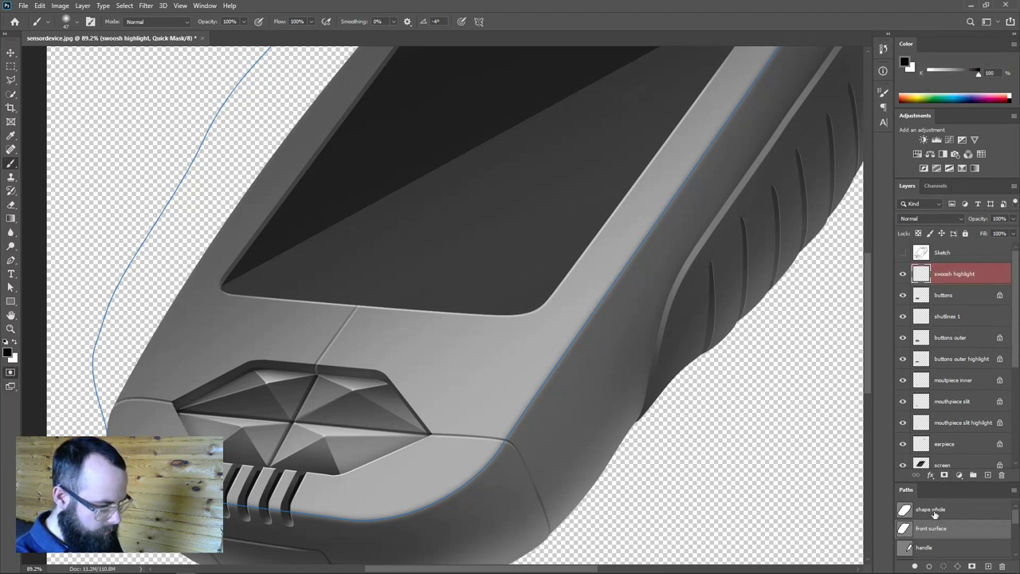
click(930, 565)
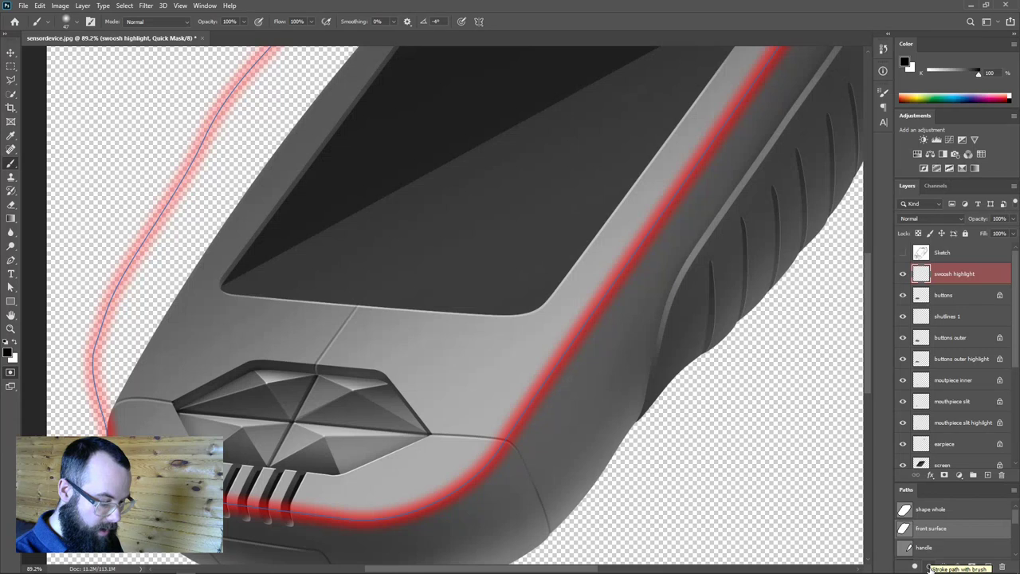
click(10, 372)
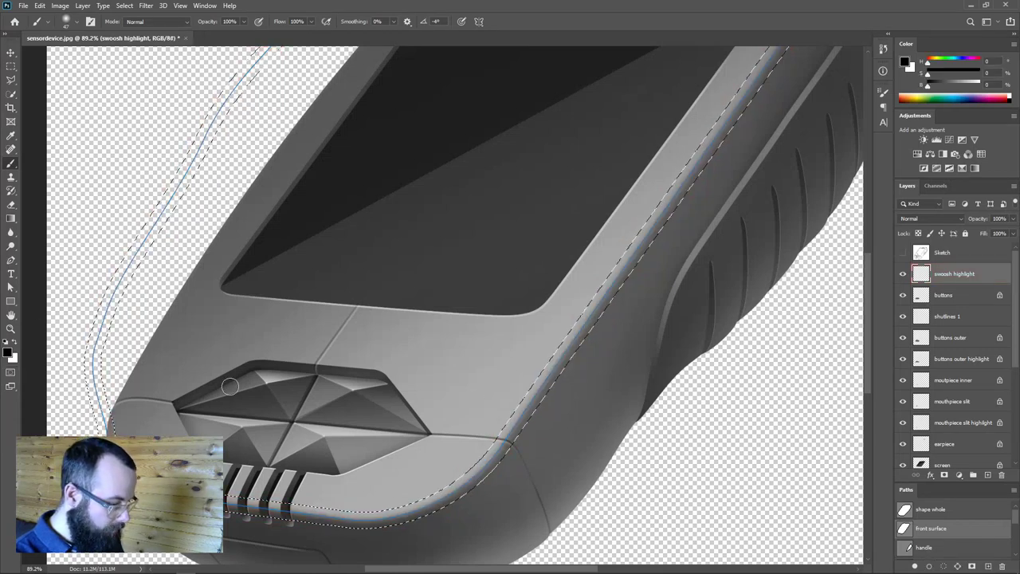
scroll(955, 533, down, 3)
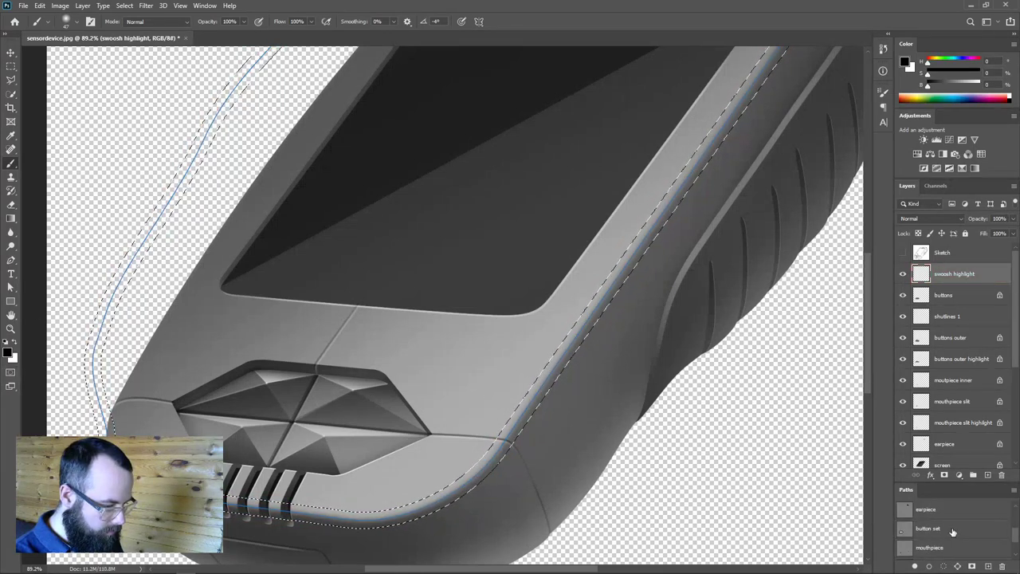
scroll(954, 532, down, 2)
drag(967, 484, 974, 440)
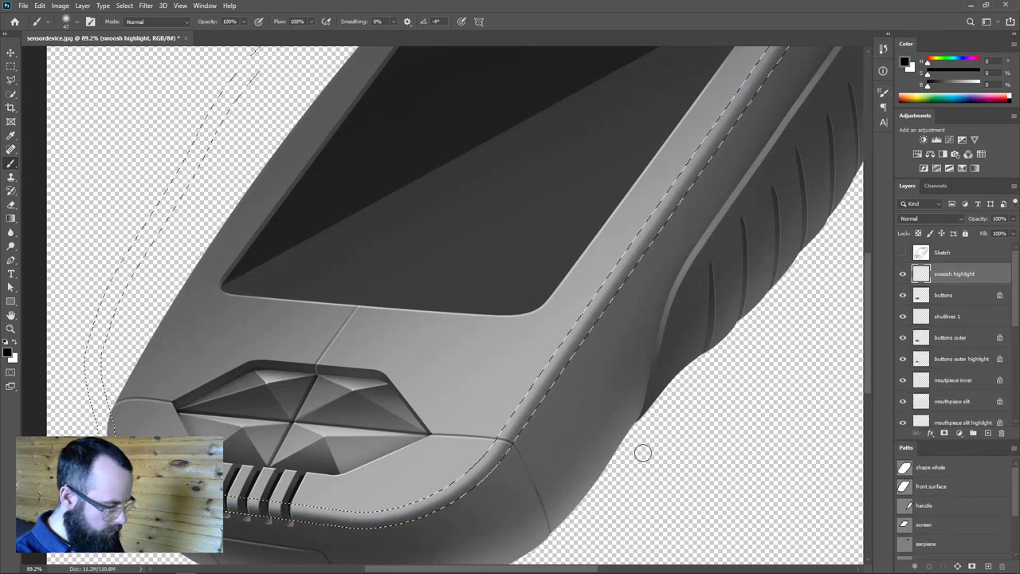
Paint a soft white highlight along the front surface with a large brush at 10% opacity.
mouse_move(412, 394)
mouse_down()
mouse_move(456, 386)
mouse_move(471, 80)
mouse_move(458, 83)
mouse_up()
key(1)
key(x)
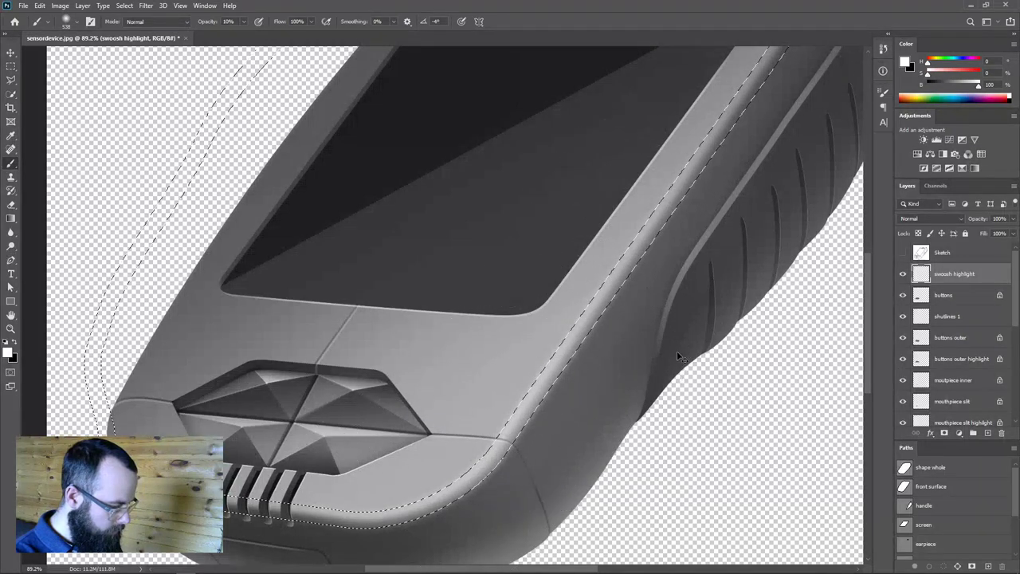
drag(676, 351, 660, 327)
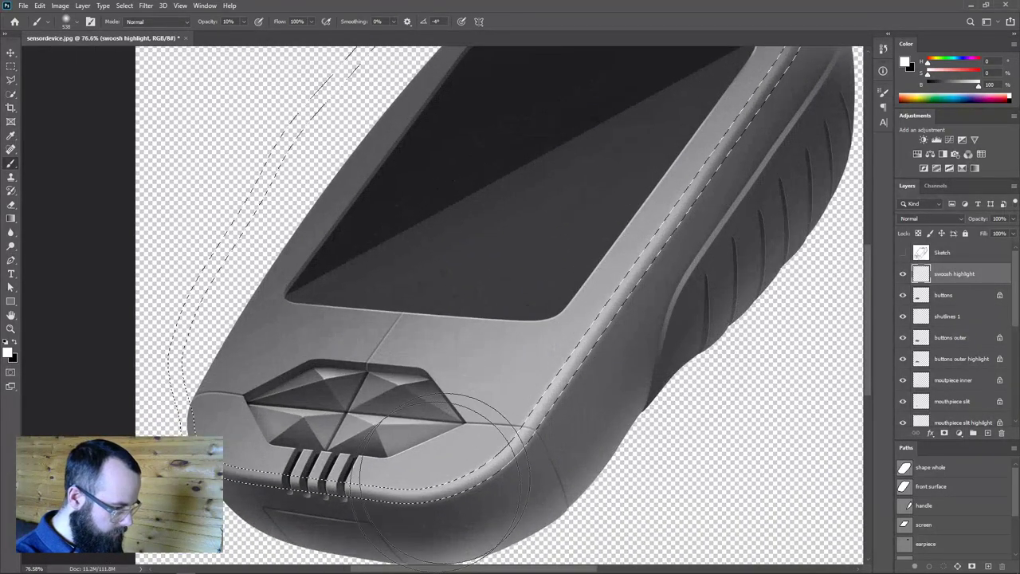
key(ctrl+d)
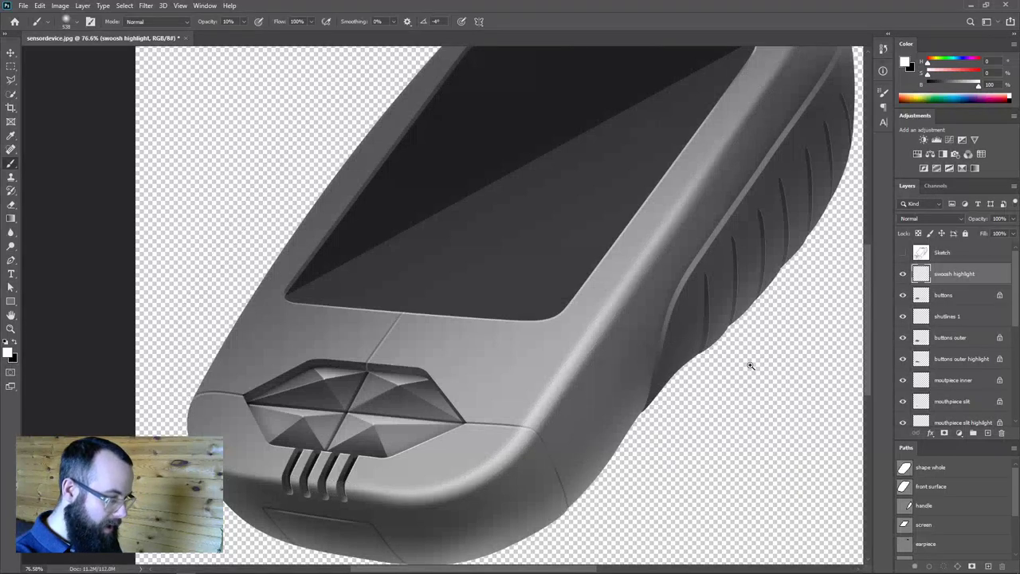
drag(746, 359, 733, 359)
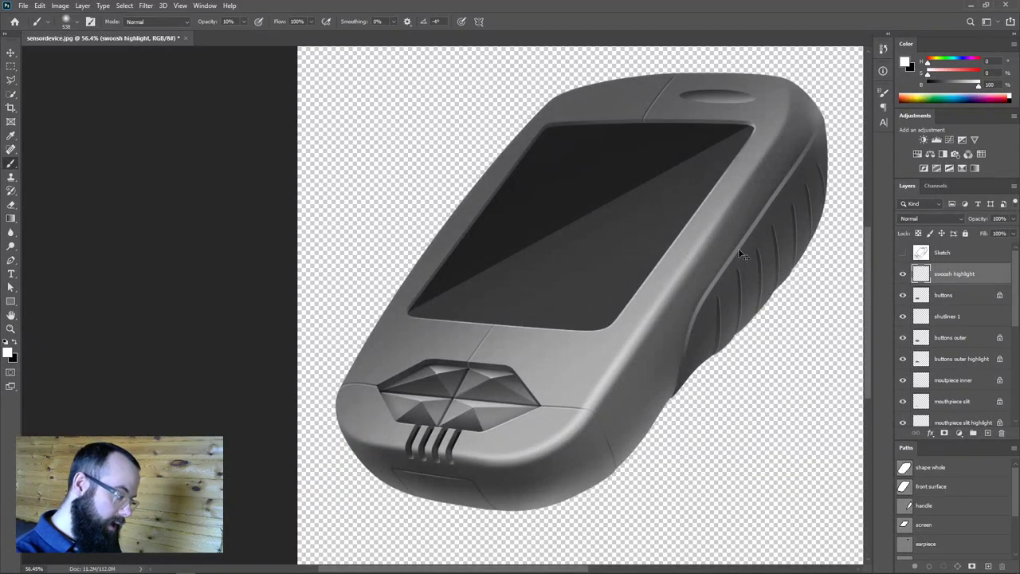
key(ctrl+shift+d)
drag(608, 387, 583, 393)
key(ctrl+d)
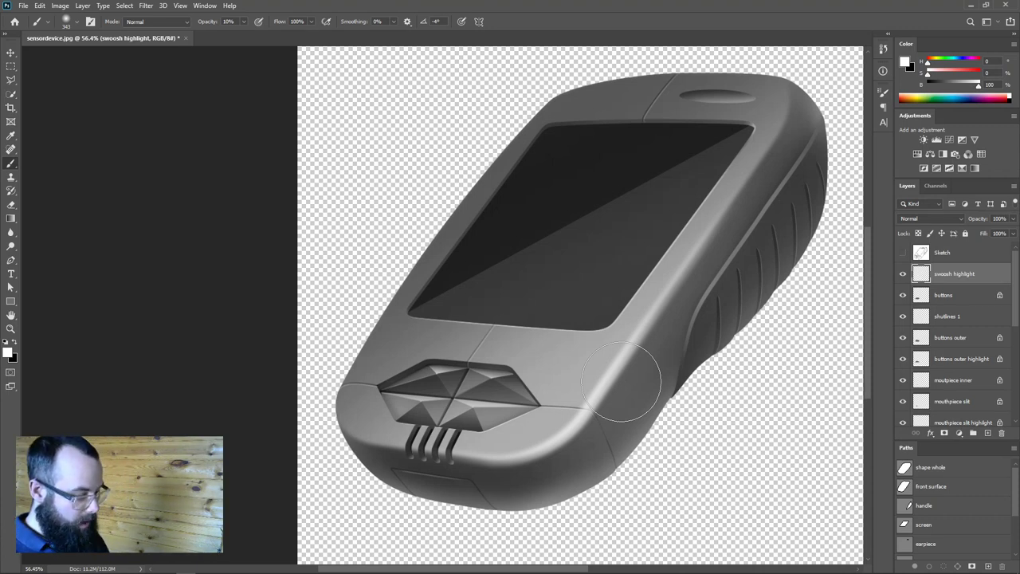
scroll(621, 382, down, 2)
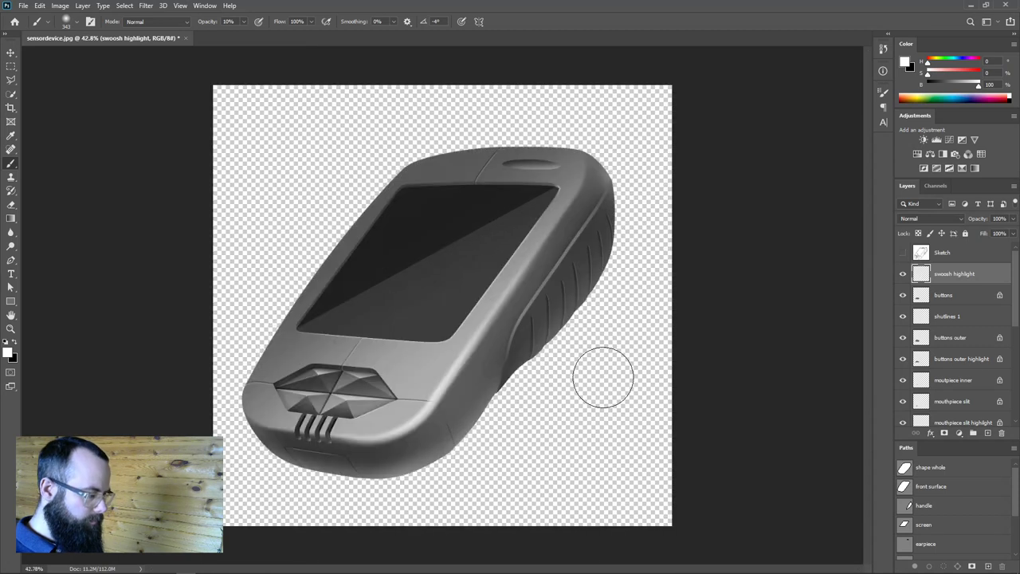
scroll(550, 280, up, 4)
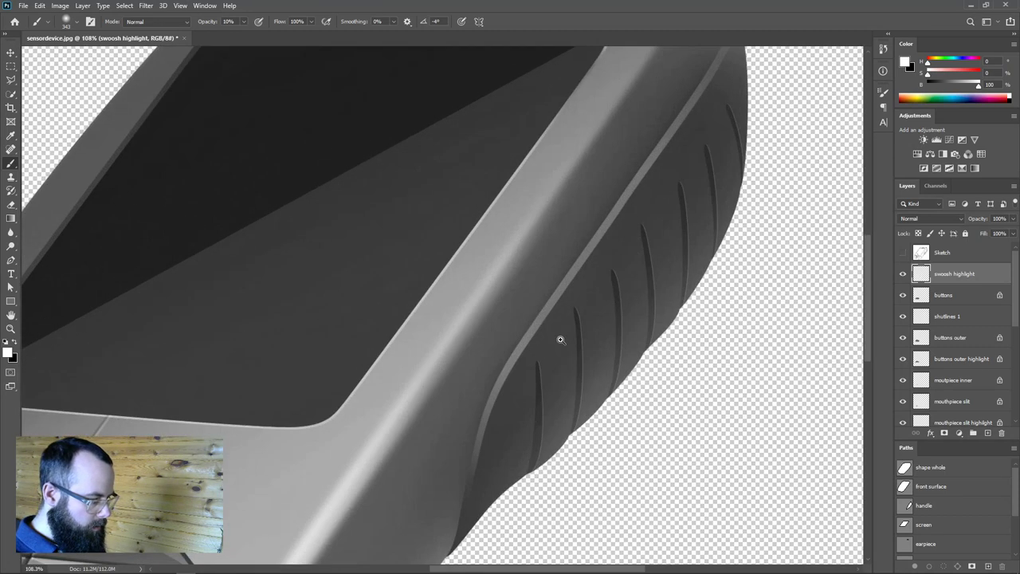
Move swoosh highlight down to sit just below shutlines 1.
drag(567, 330, 684, 194)
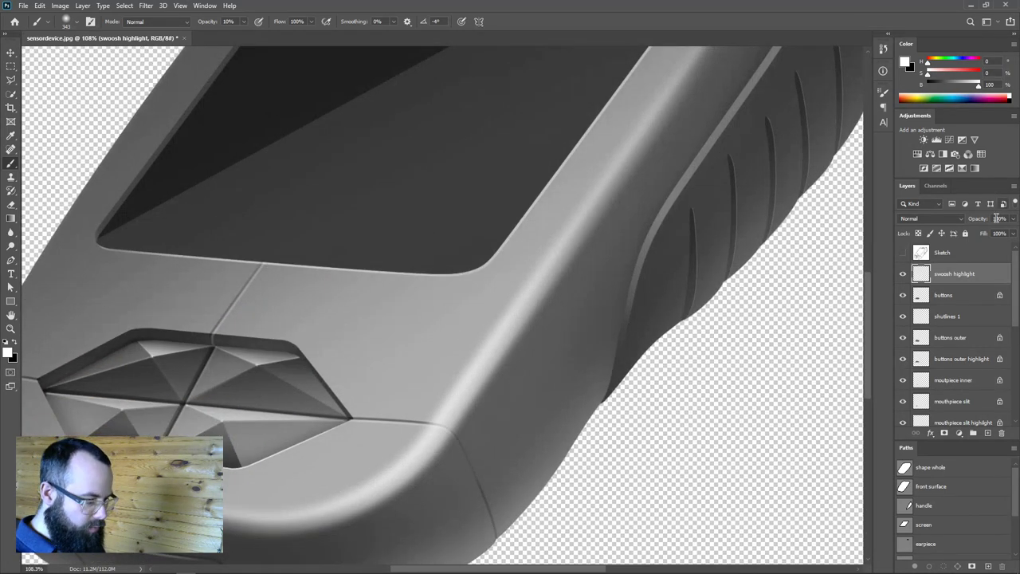
drag(922, 281, 925, 326)
drag(596, 361, 385, 426)
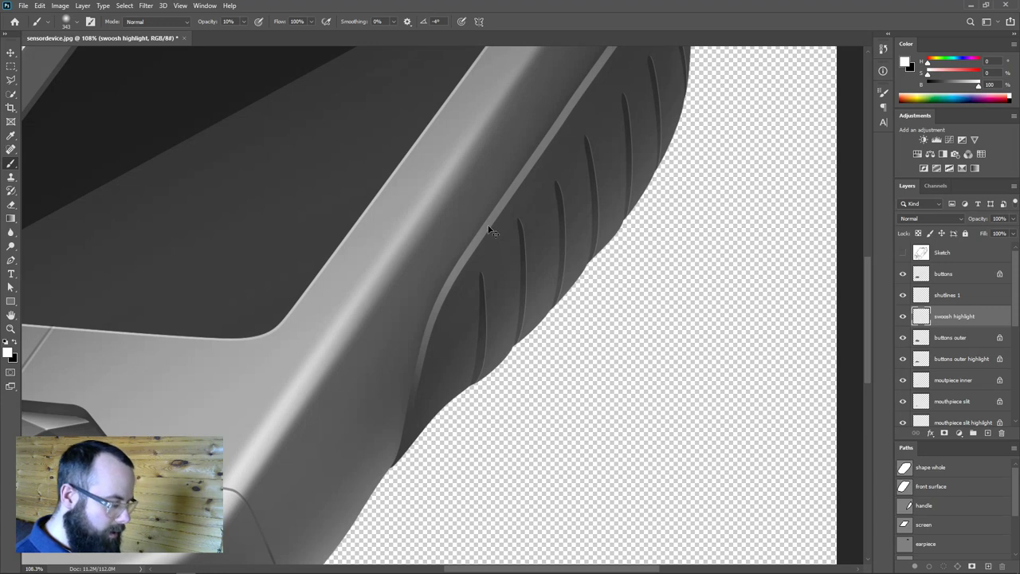
scroll(922, 343, down, 6)
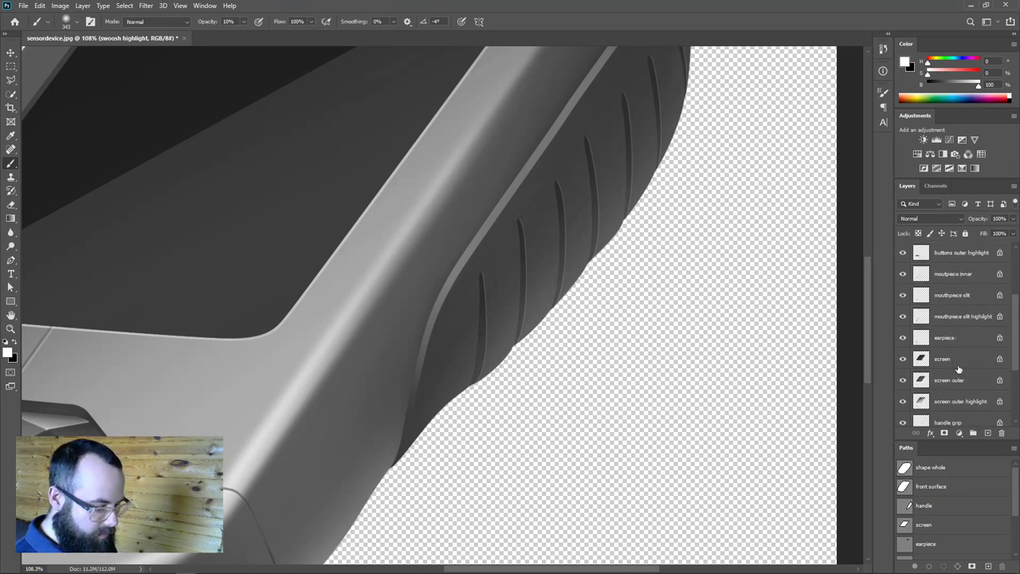
Check the grip highlight layer, then select the handle layer and make it visible.
click(902, 331)
click(904, 332)
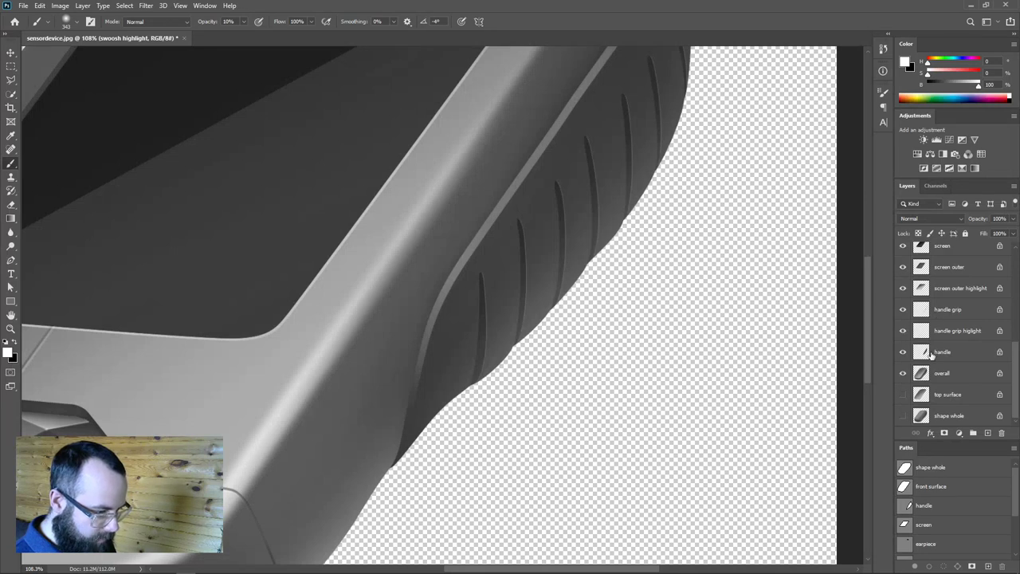
click(925, 356)
click(903, 352)
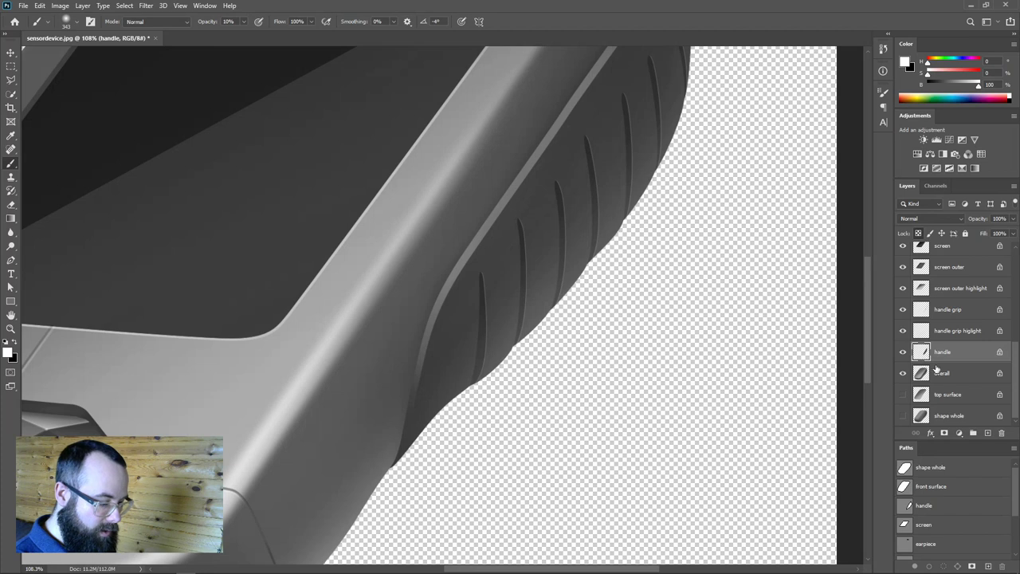
Apply a Gaussian Blur of 3.3 pixels radius to the handle layer.
click(144, 6)
mouse_move(228, 124)
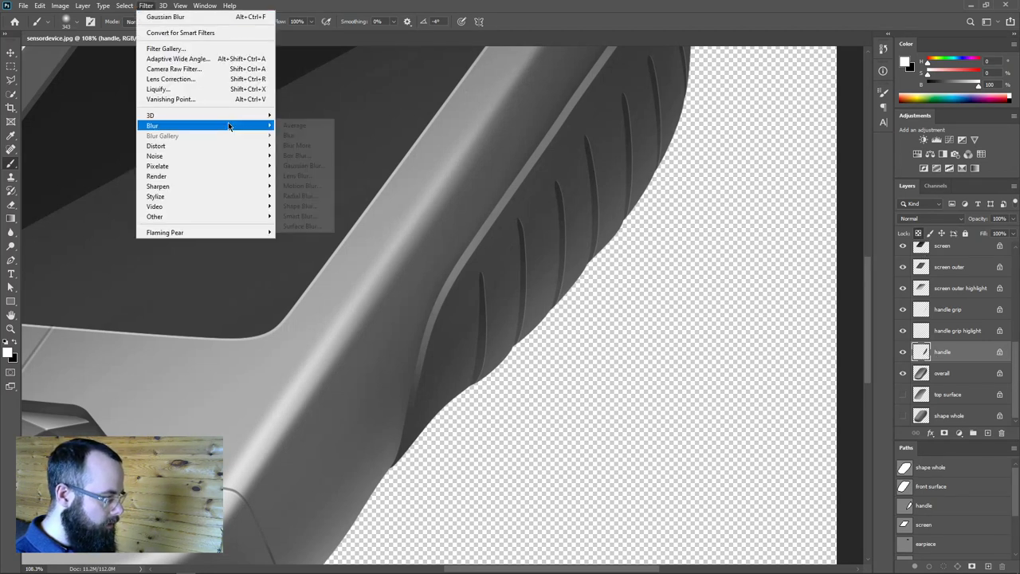
click(302, 166)
drag(529, 126, 770, 187)
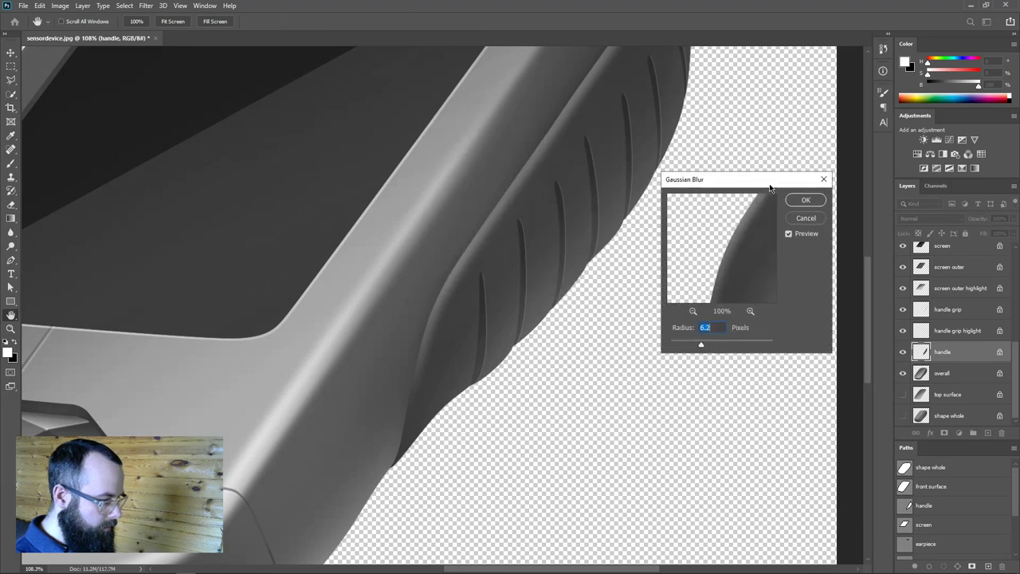
drag(705, 336, 691, 349)
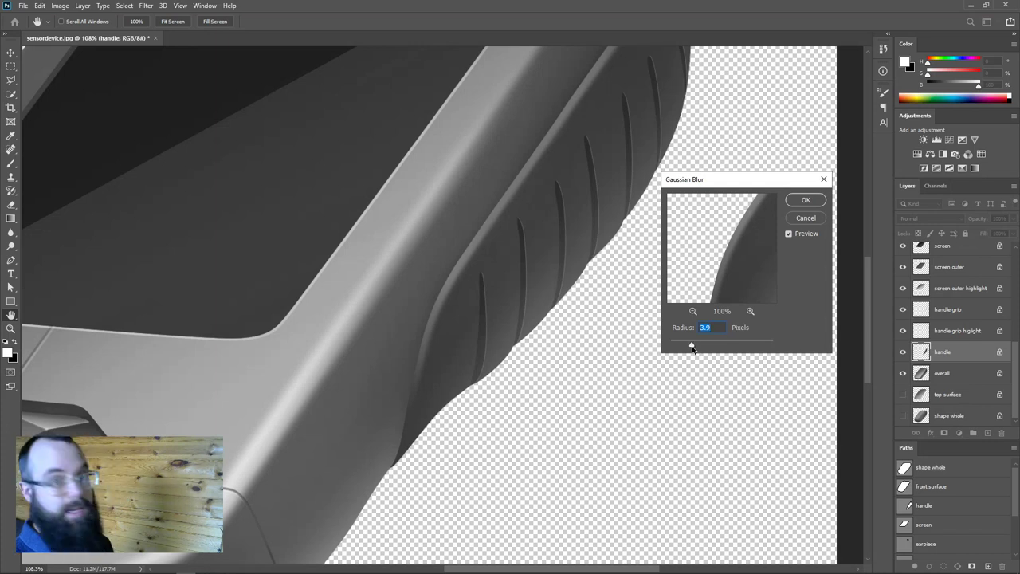
drag(691, 348, 689, 348)
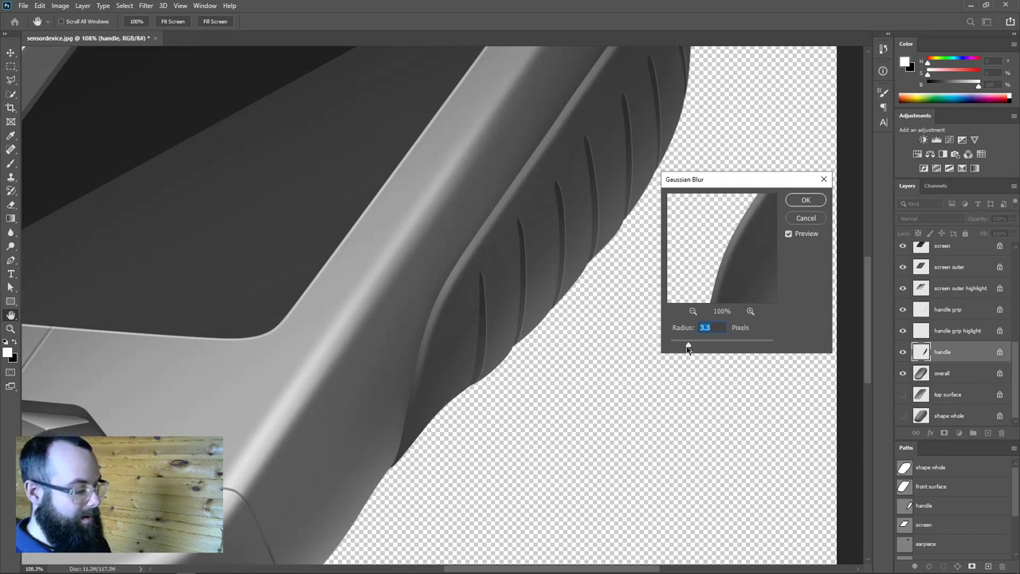
click(806, 199)
key(b)
scroll(455, 318, down, 5)
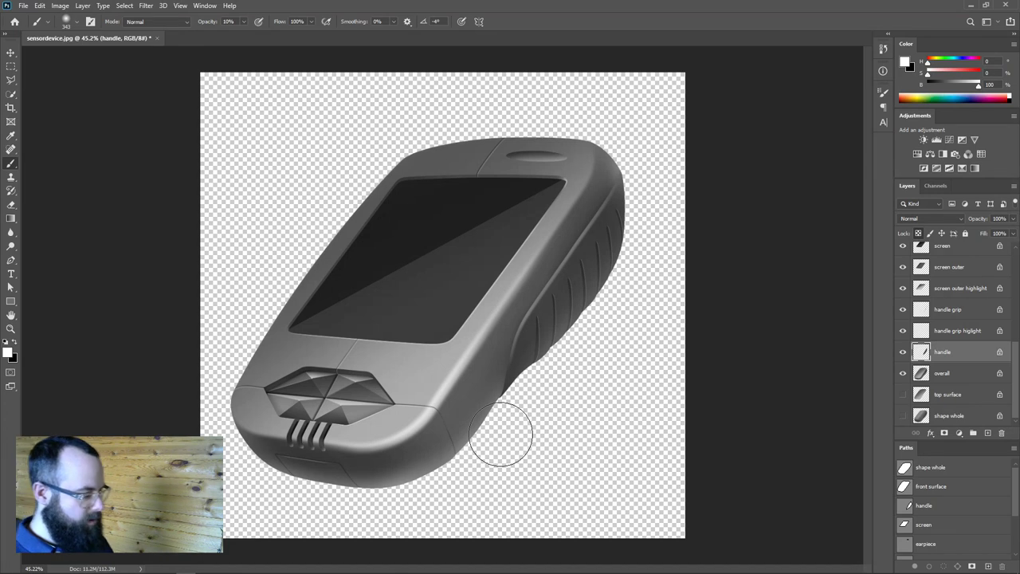
Group the layers from buttons to shape whole into a new group named 'Geometry'.
scroll(937, 351, up, 8)
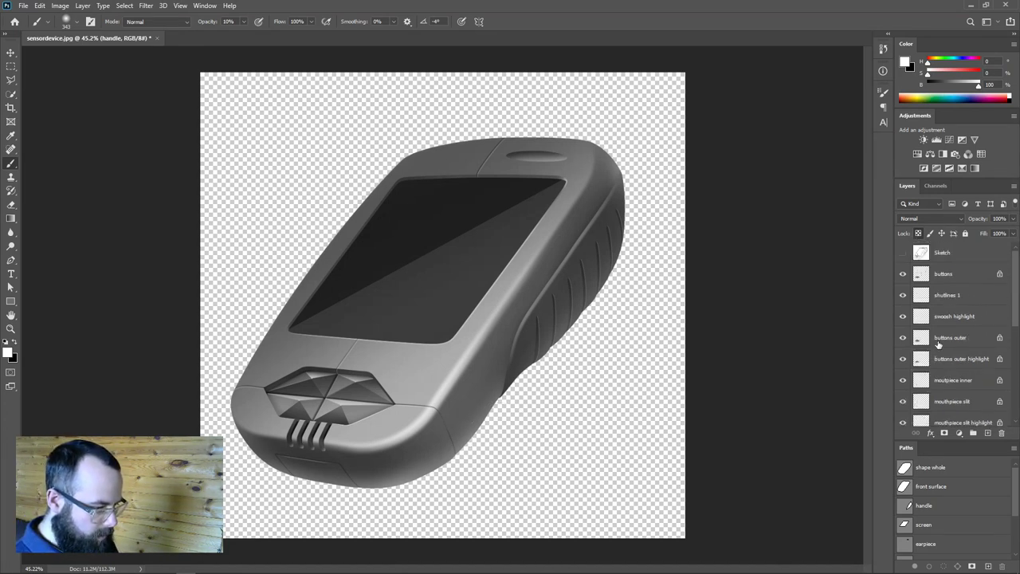
click(958, 288)
drag(1015, 267, 1018, 429)
shift+click(938, 420)
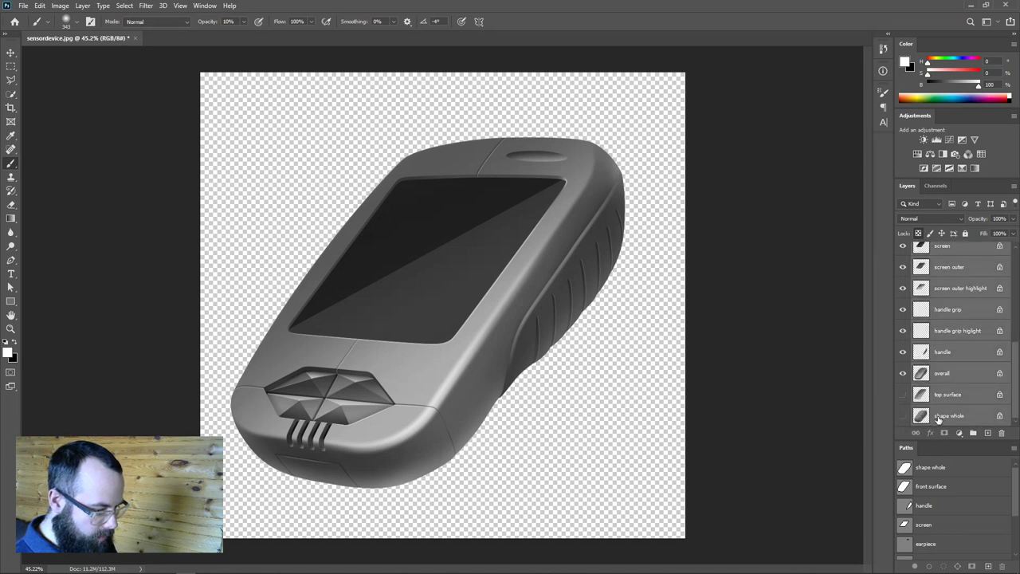
click(972, 433)
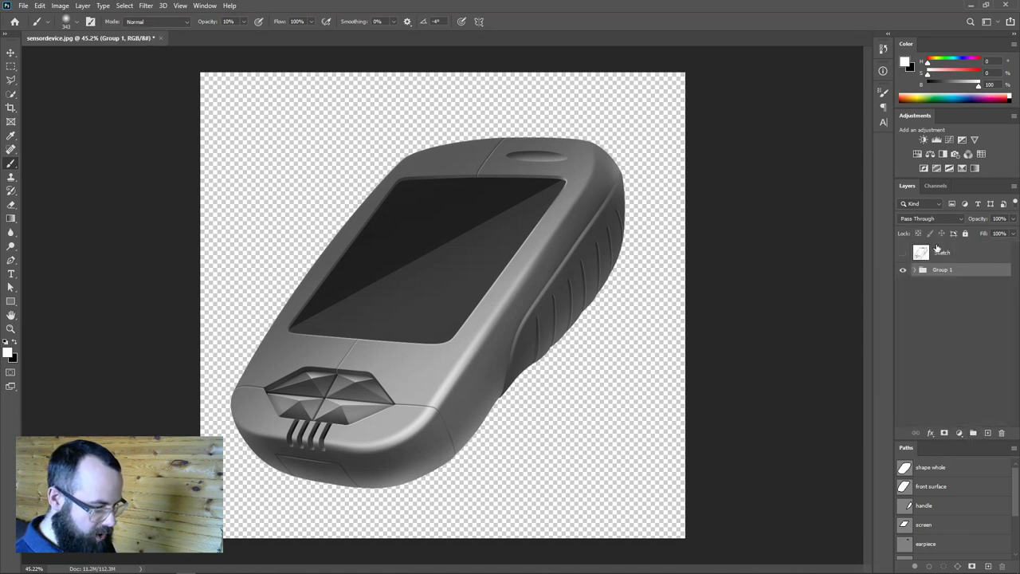
double_click(941, 274)
text(Geomet)
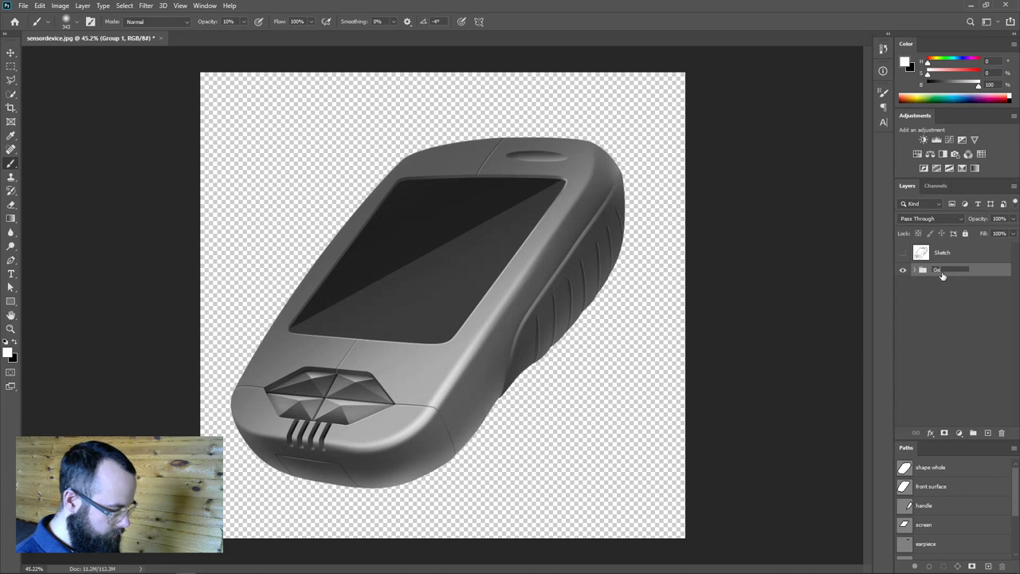
text(ry)
key(Return)
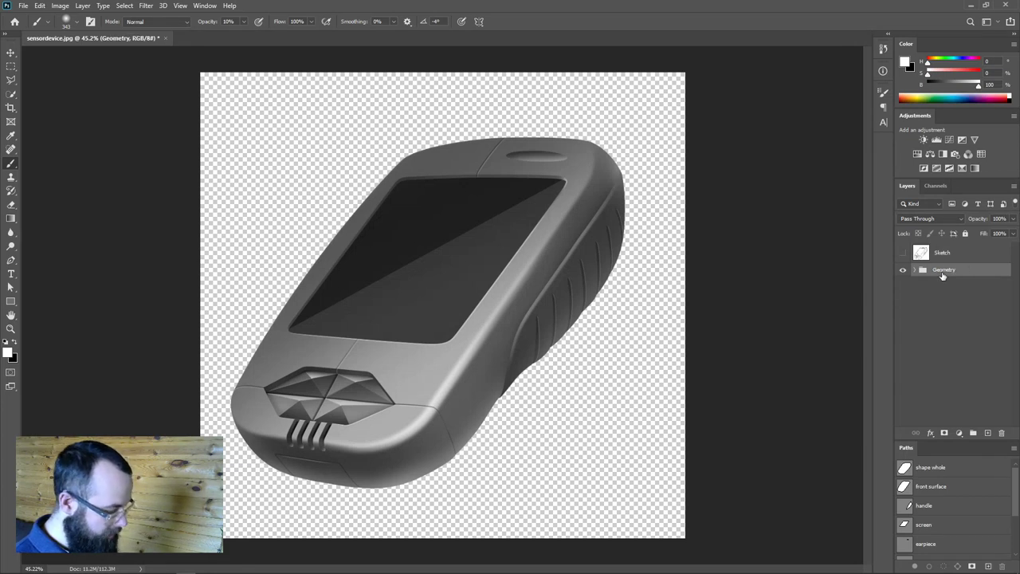
Save the document as 'sensordevice 2020 AM.psd', accepting the format options.
key(ctrl+shift+s)
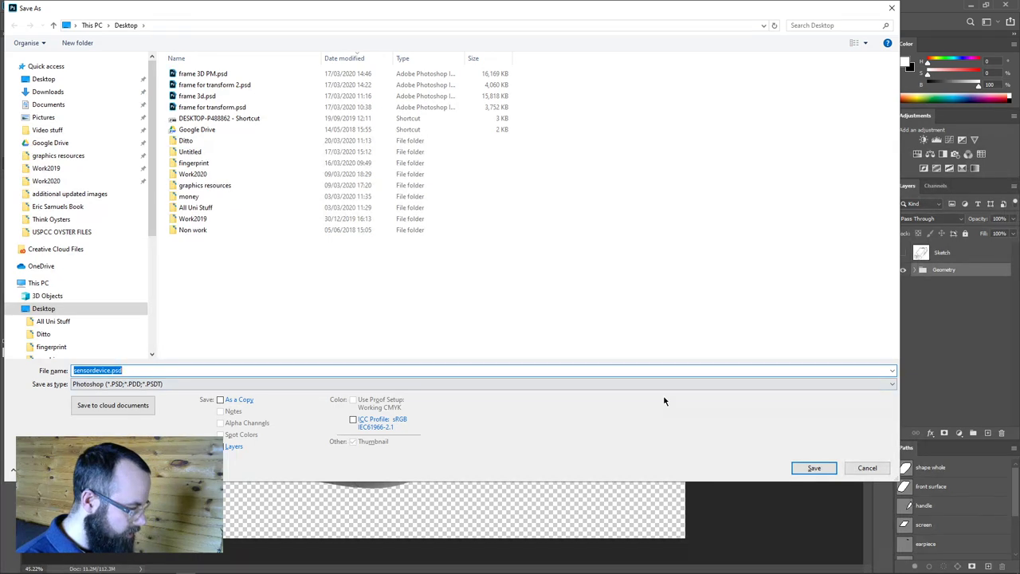
key(End)
text(AM)
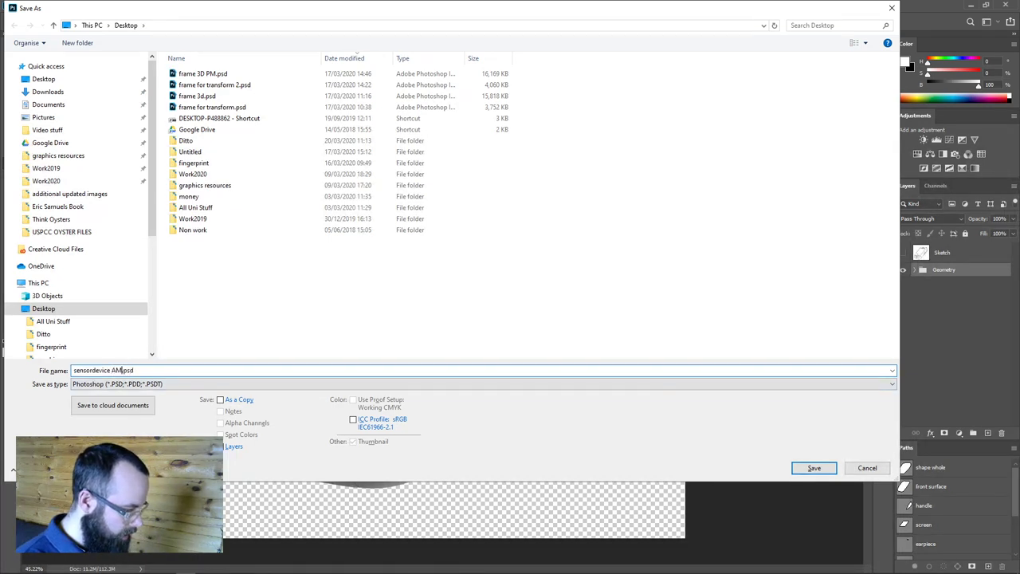
text(2020)
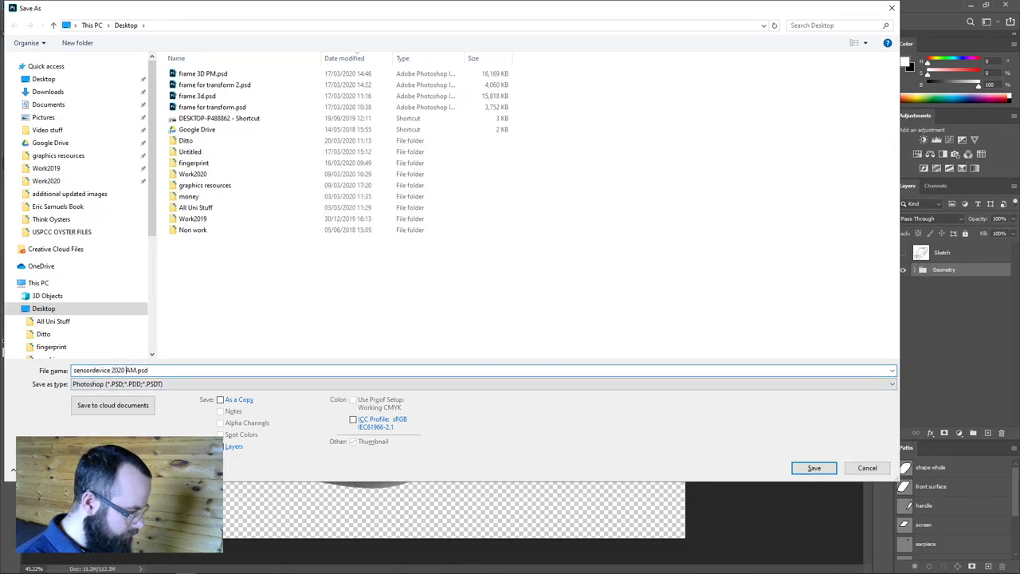
key(Return)
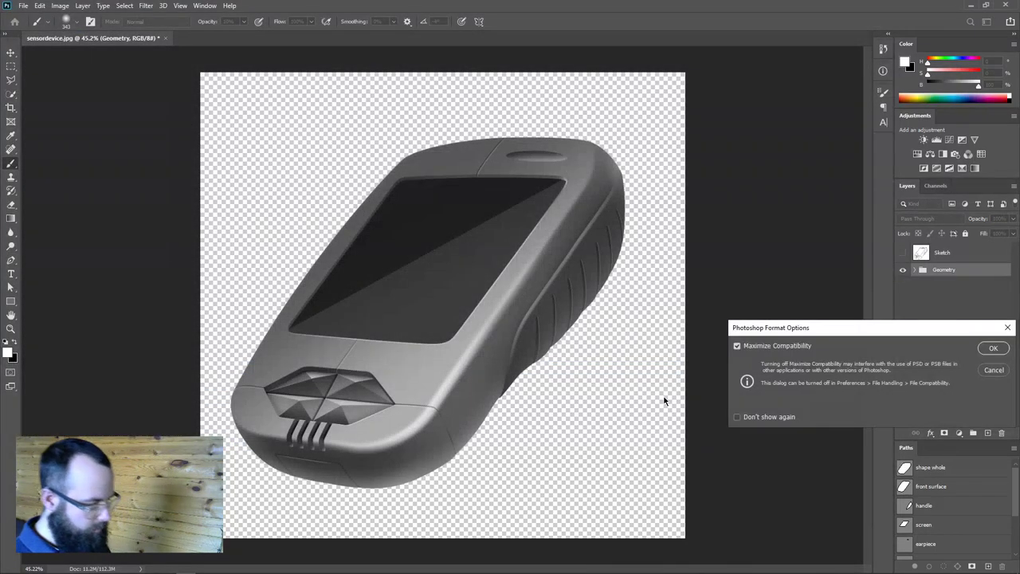
key(Return)
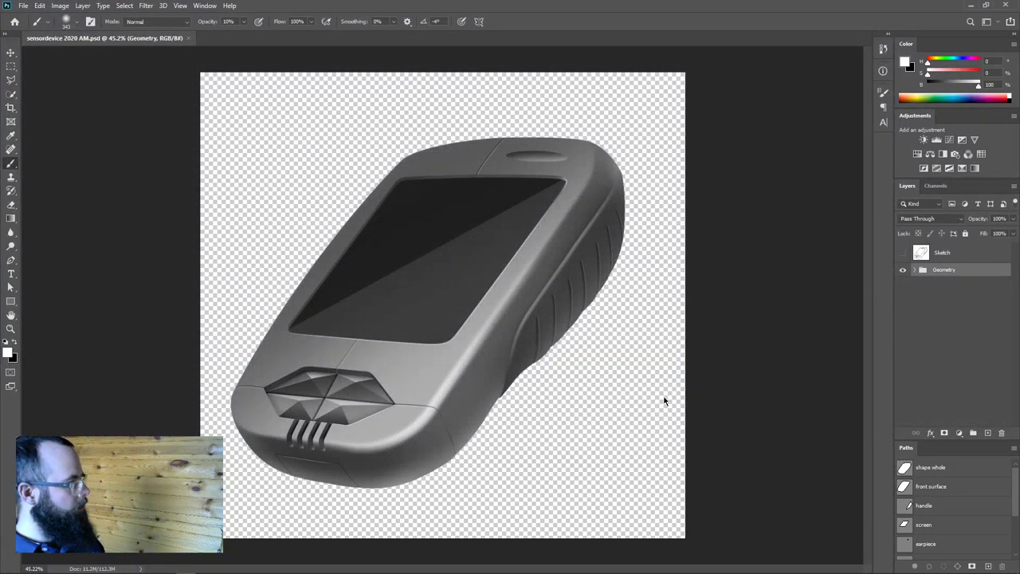
Expand the Geometry group and load the overall layer's outline as a selection.
click(913, 270)
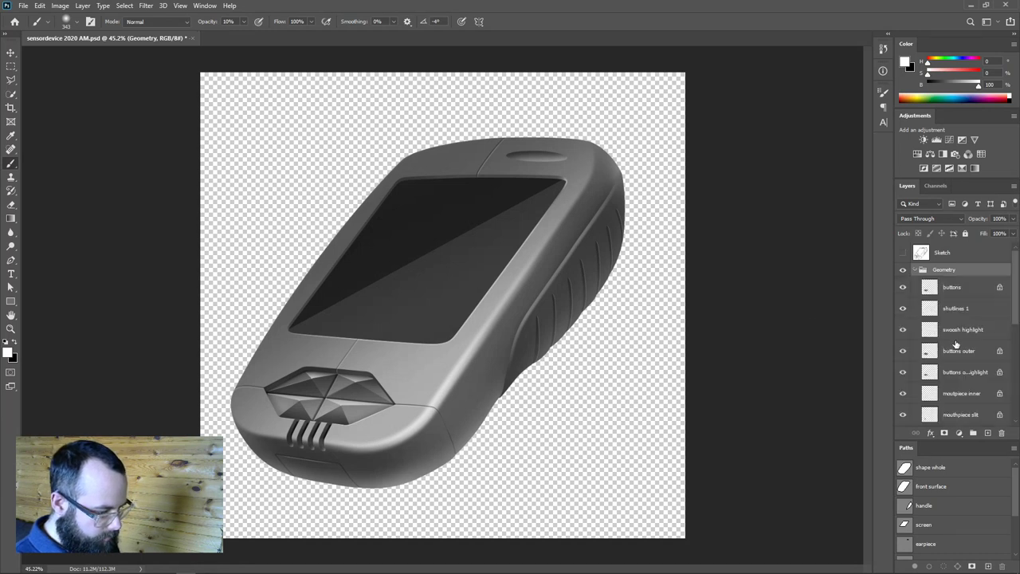
drag(1016, 277, 1018, 431)
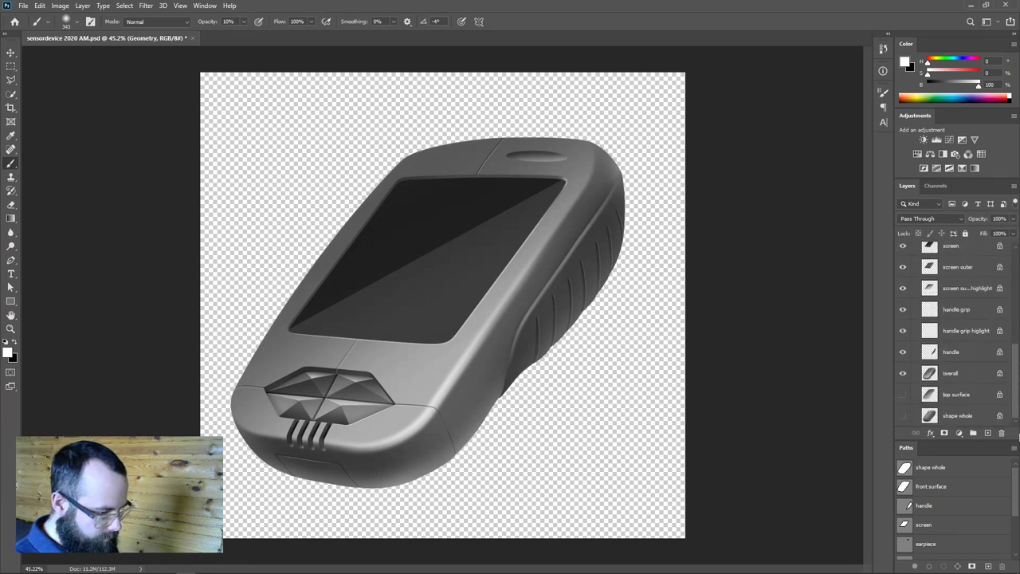
ctrl+click(930, 375)
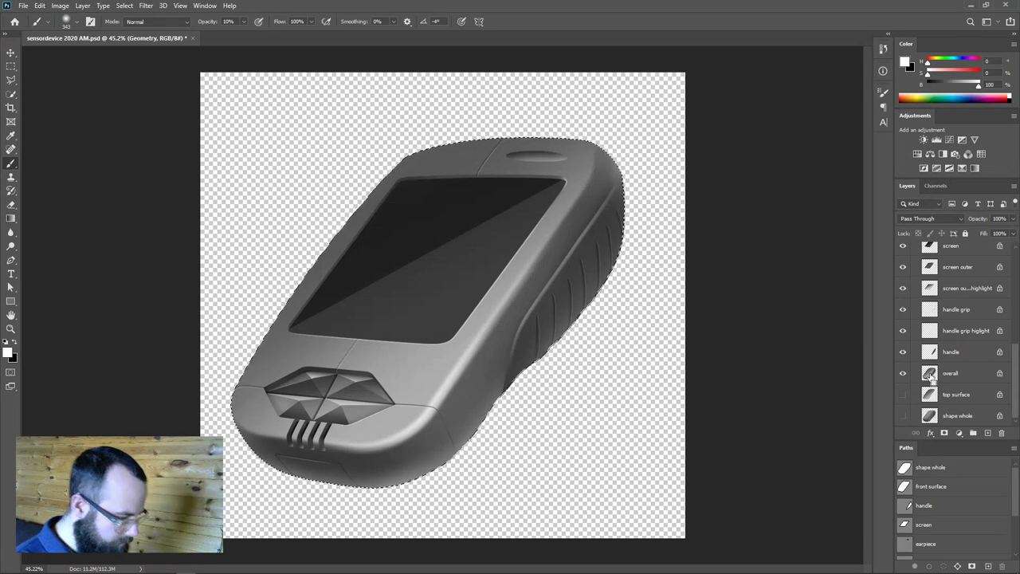
scroll(929, 375, up, 3)
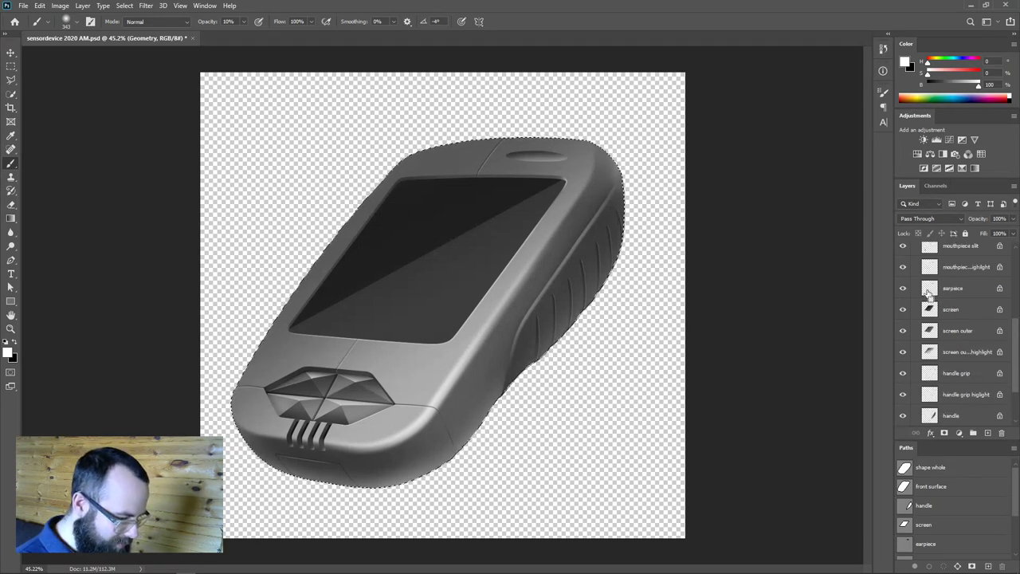
key(ctrl+plus)
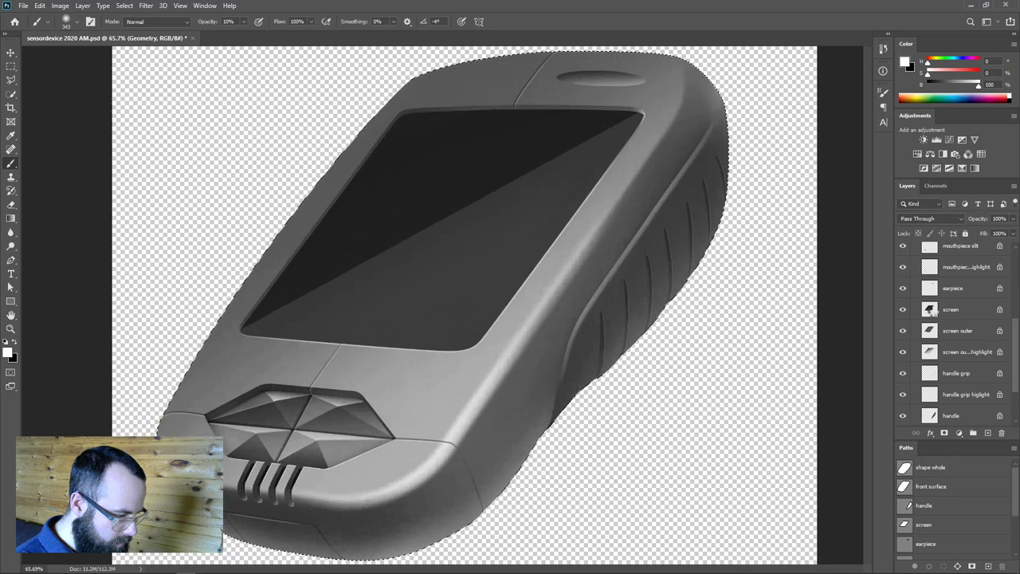
Add the screen and buttons shapes to the selection and subtract the handle area.
ctrl+alt+click(930, 310)
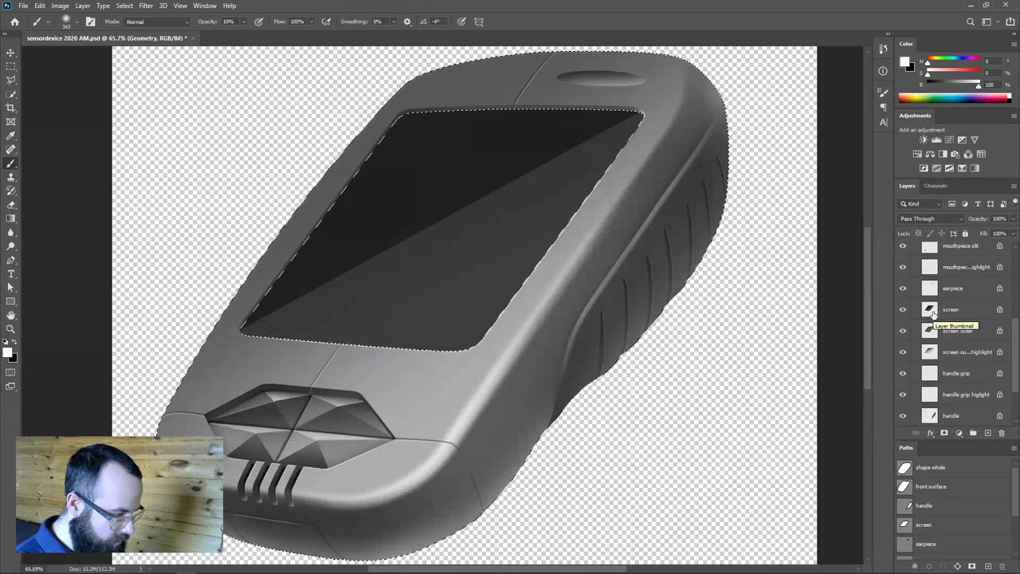
scroll(932, 359, down, 2)
ctrl+alt+click(930, 374)
scroll(930, 376, up, 4)
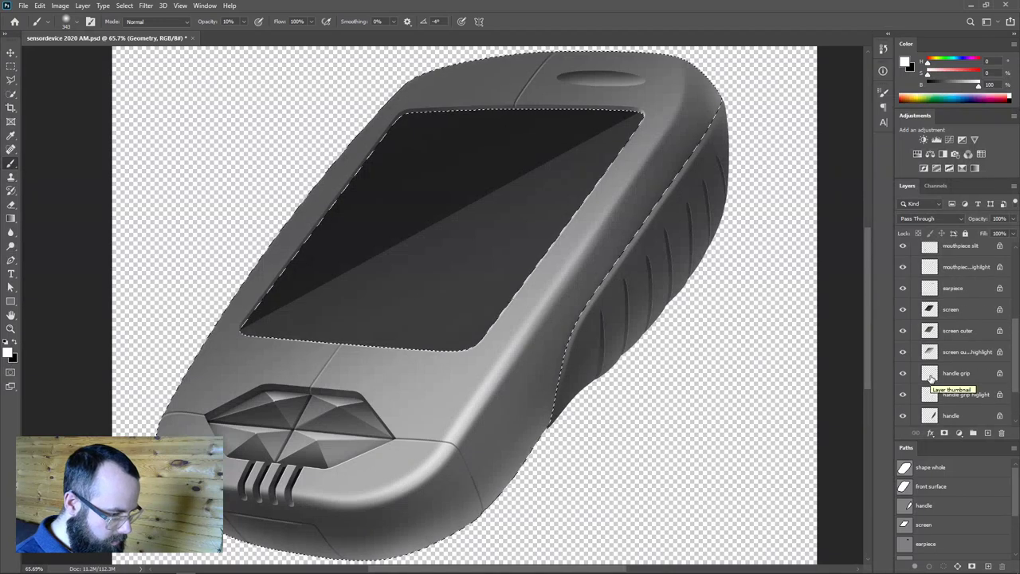
scroll(929, 374, up, 4)
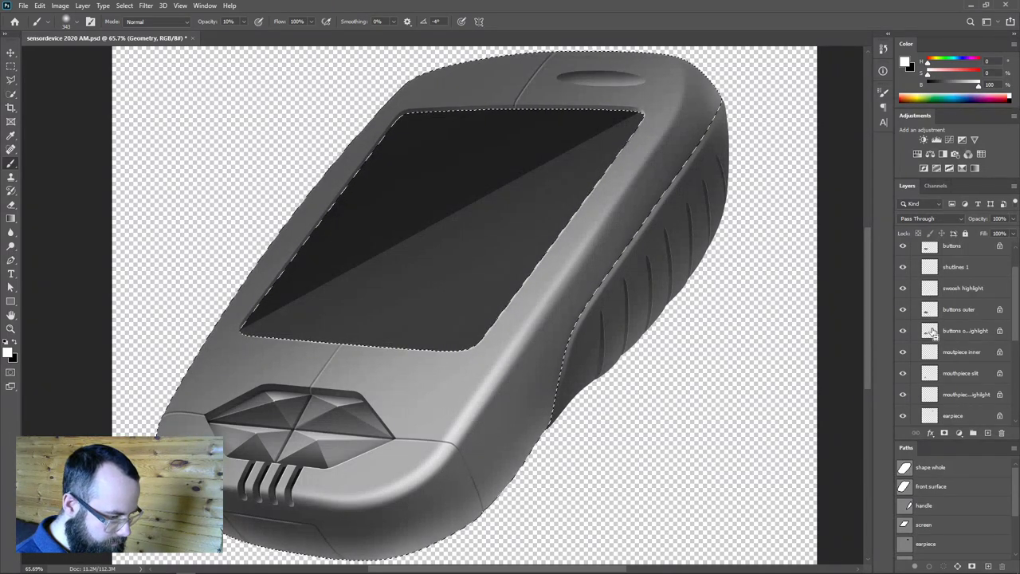
ctrl+alt+click(931, 250)
scroll(557, 483, up, 2)
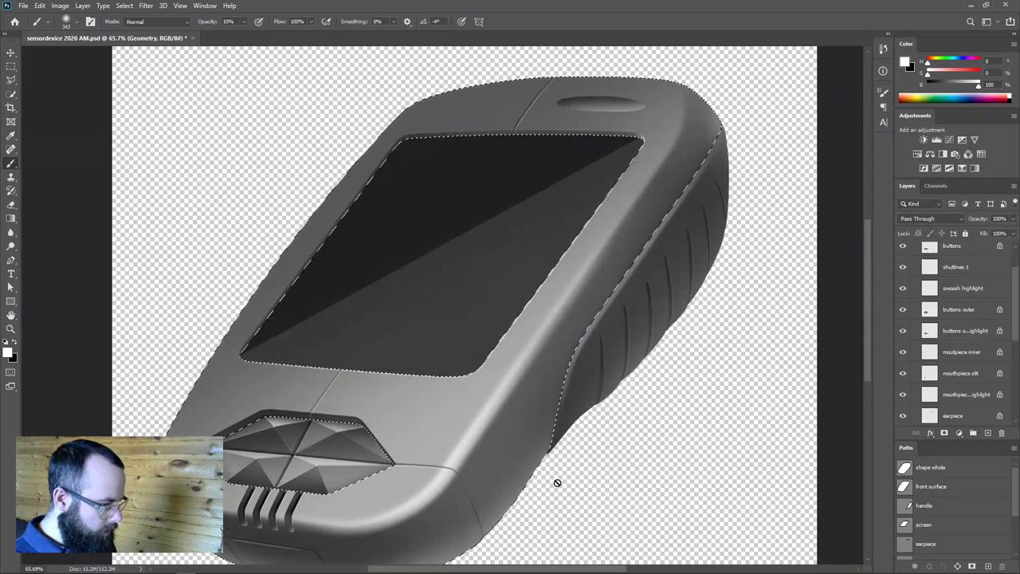
scroll(556, 483, down, 1)
scroll(948, 273, up, 2)
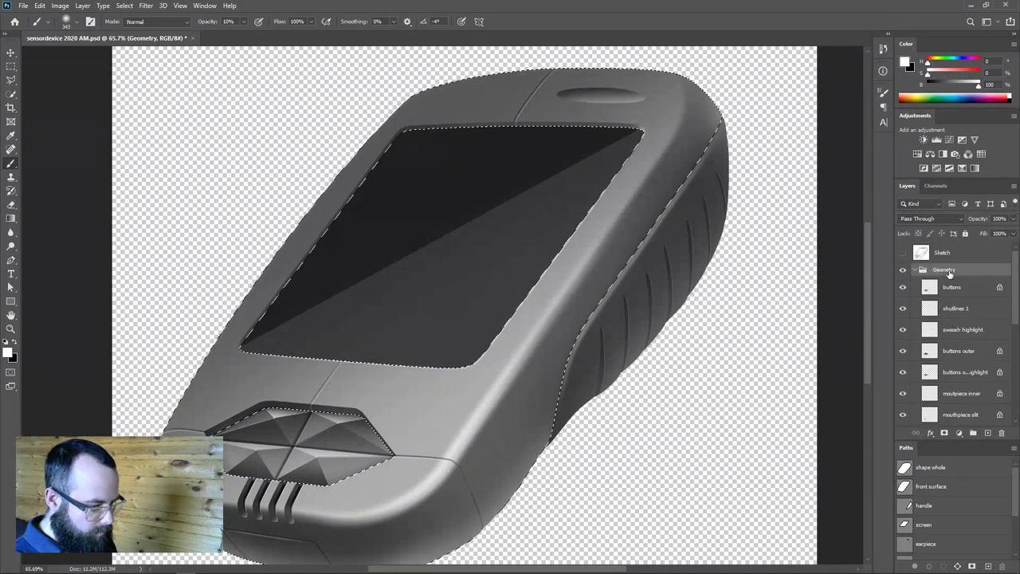
Add a colorized Hue/Saturation adjustment layer with an orange hue and boosted saturation.
click(959, 433)
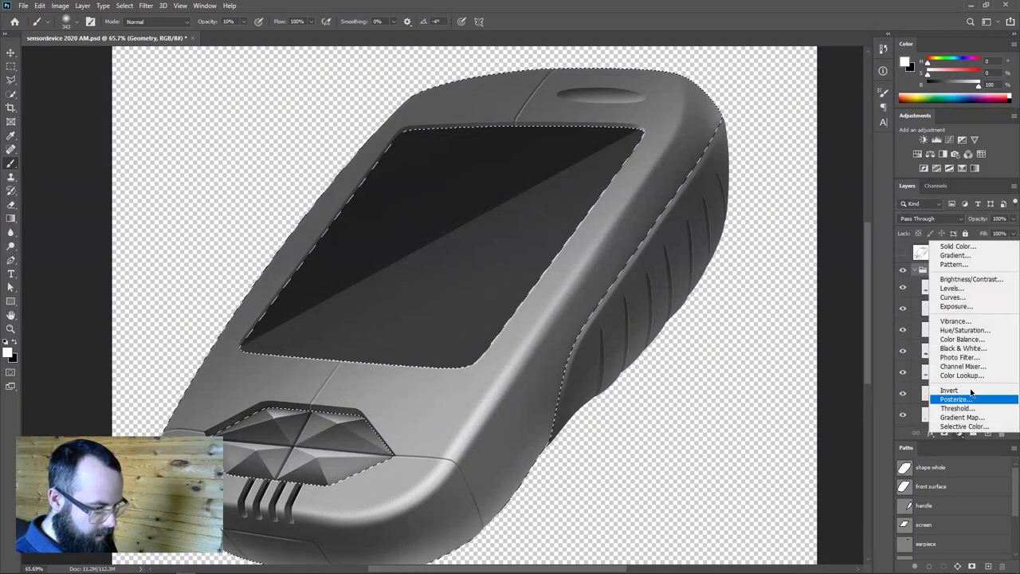
click(966, 329)
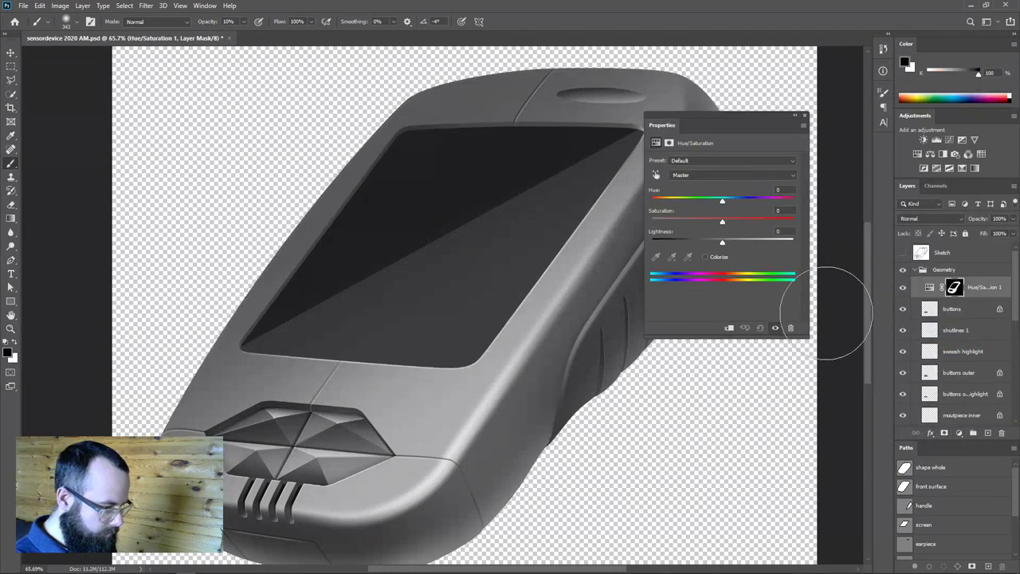
click(717, 256)
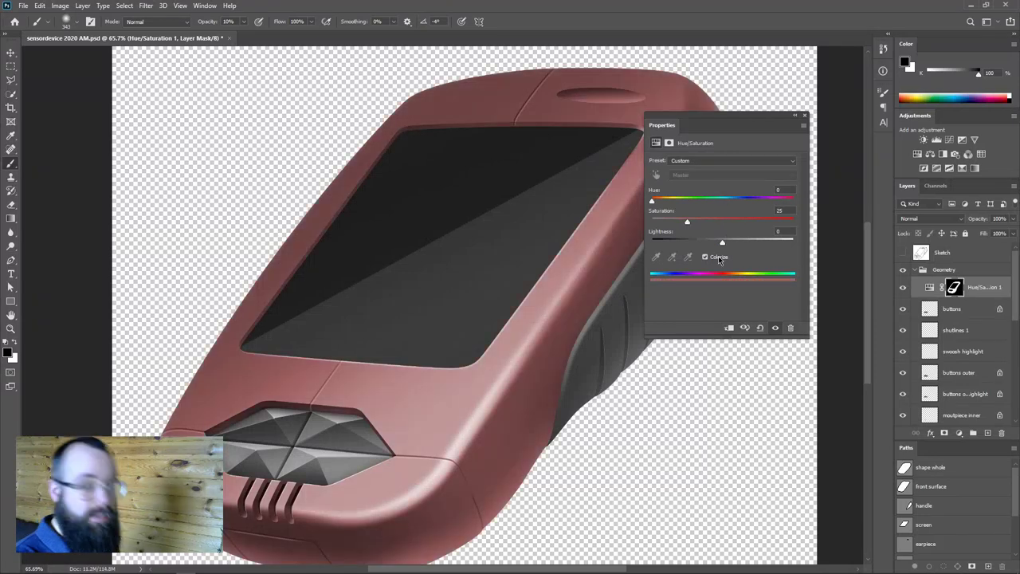
click(723, 221)
drag(652, 200, 666, 201)
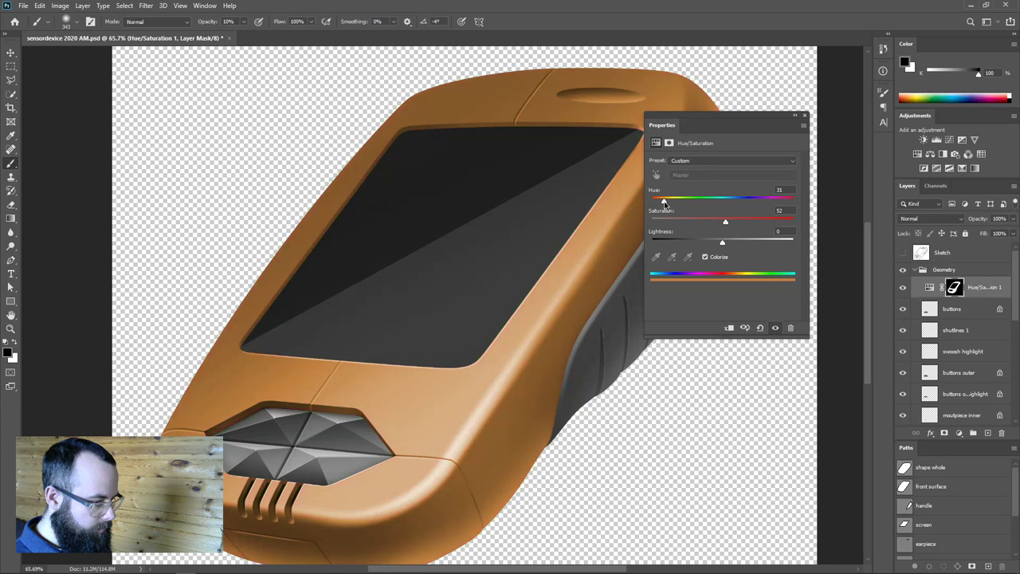
drag(667, 203, 663, 201)
drag(749, 224, 759, 225)
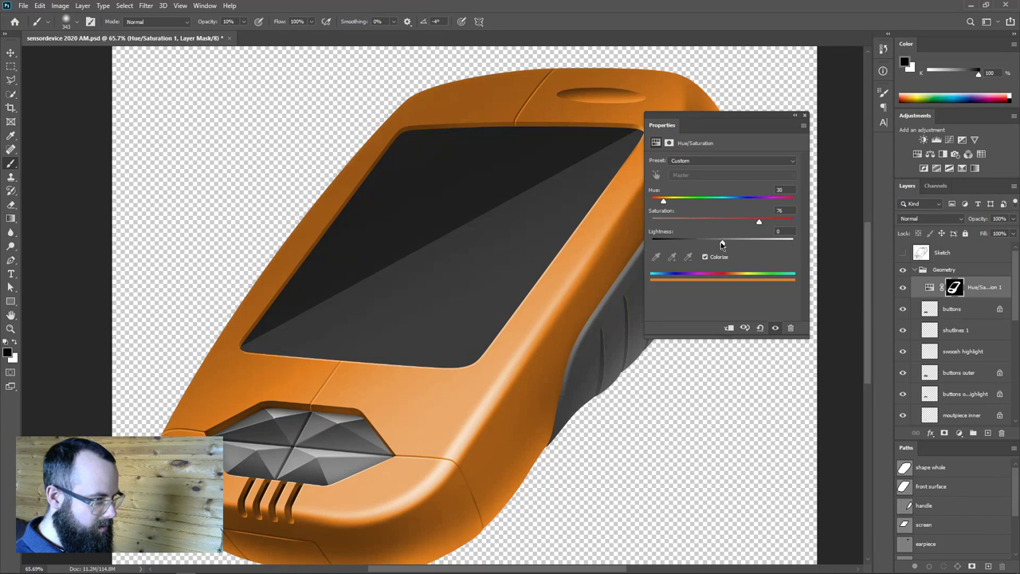
click(807, 118)
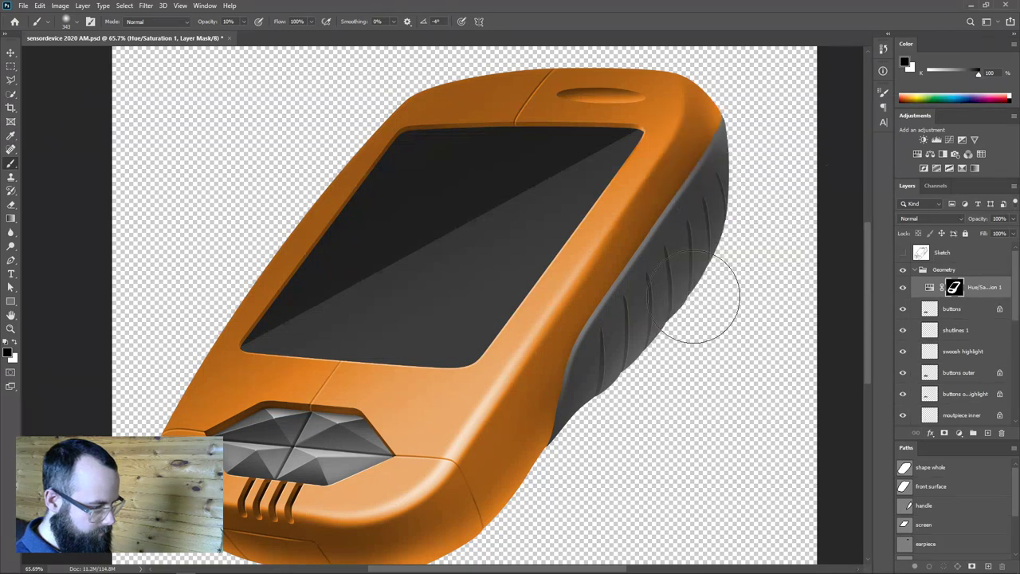
Move the Hue/Saturation layer above the Geometry group and collapse the group.
drag(622, 314, 607, 320)
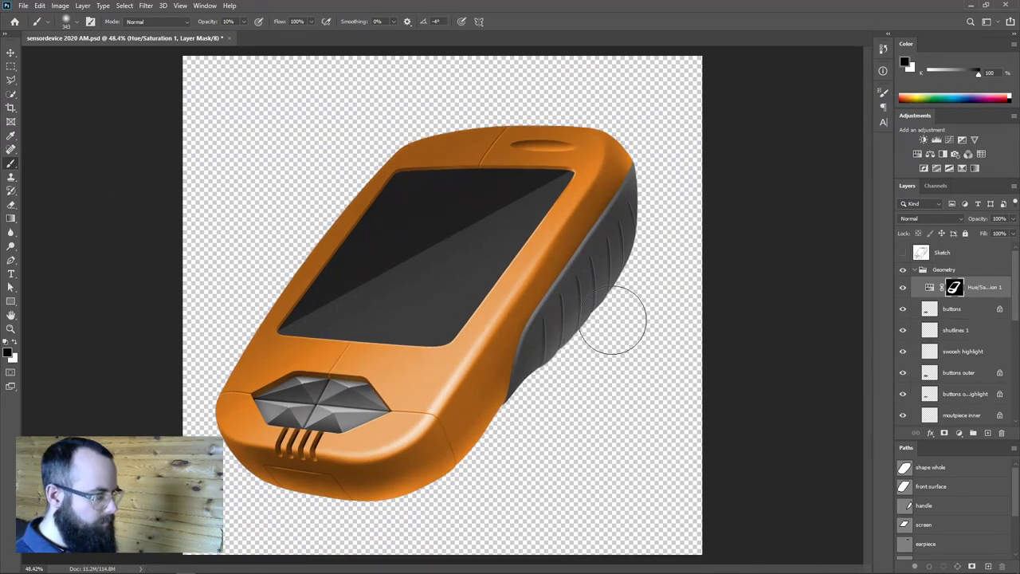
key(v)
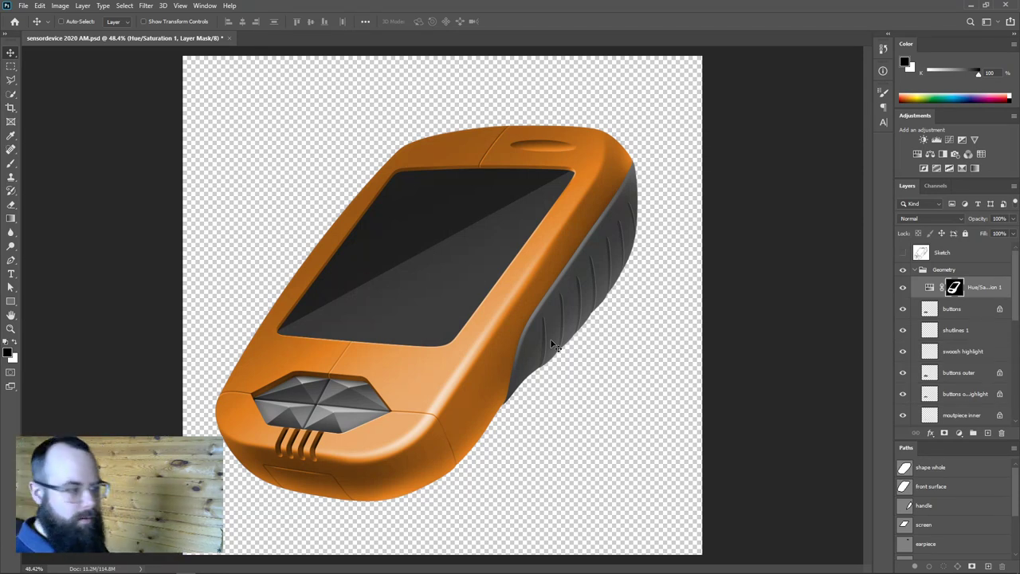
mouse_move(924, 287)
mouse_down()
mouse_move(927, 262)
mouse_move(924, 271)
mouse_up()
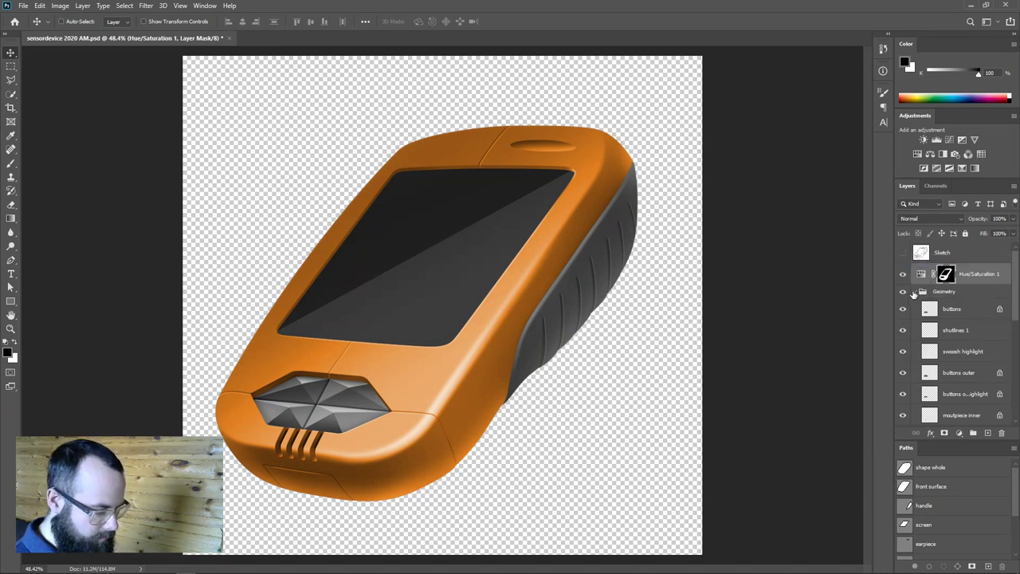
click(913, 291)
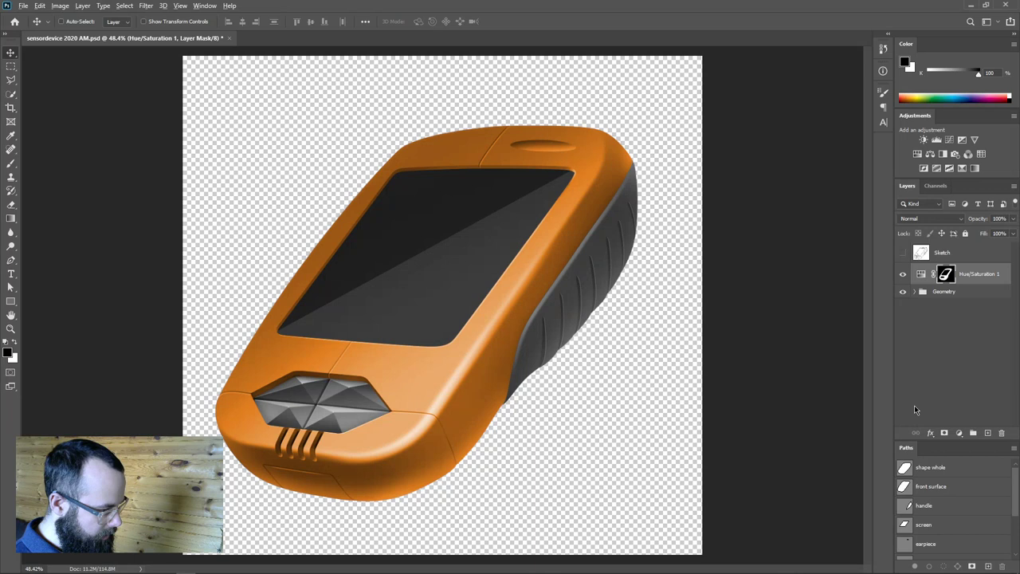
key(alt+Tab)
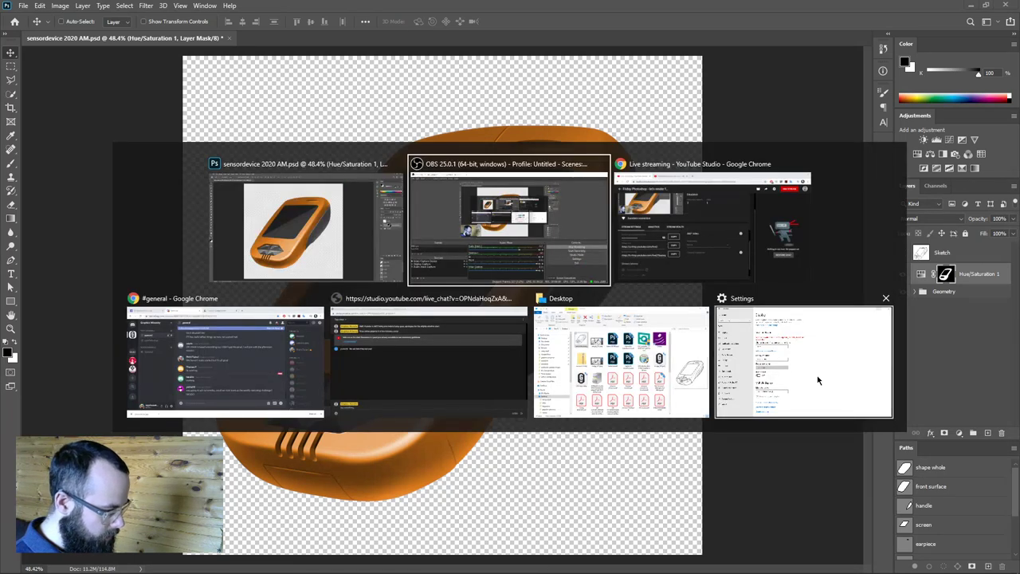
key(Escape)
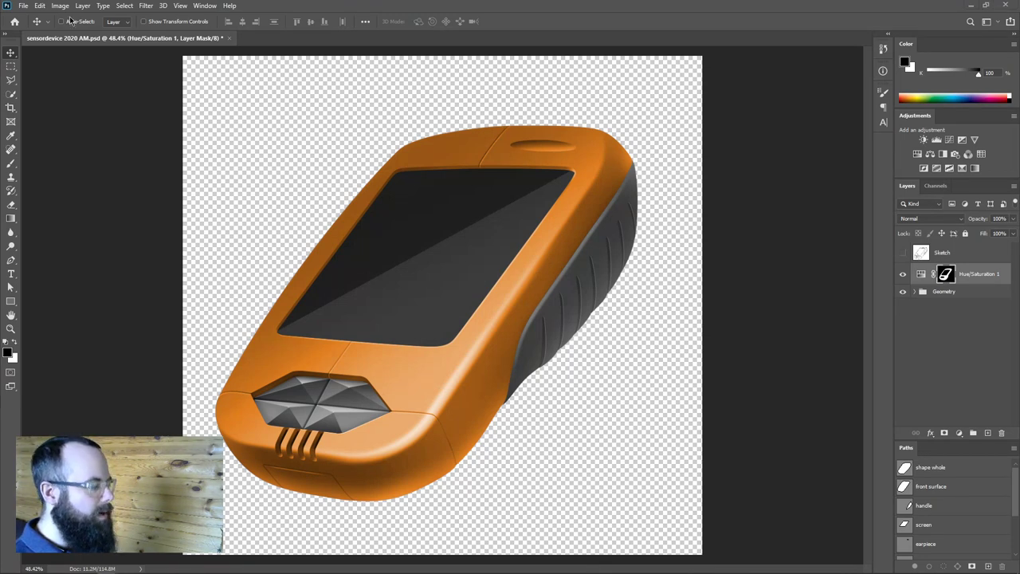
In a new browser window, search Bing for 'abs plastic texture'.
key(super+1)
drag(692, 135, 569, 141)
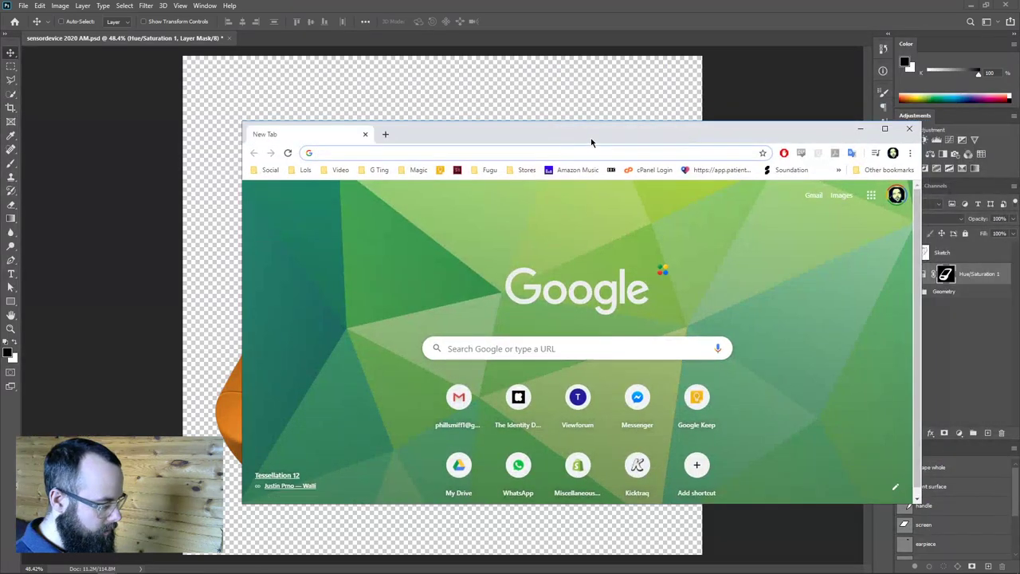
click(807, 172)
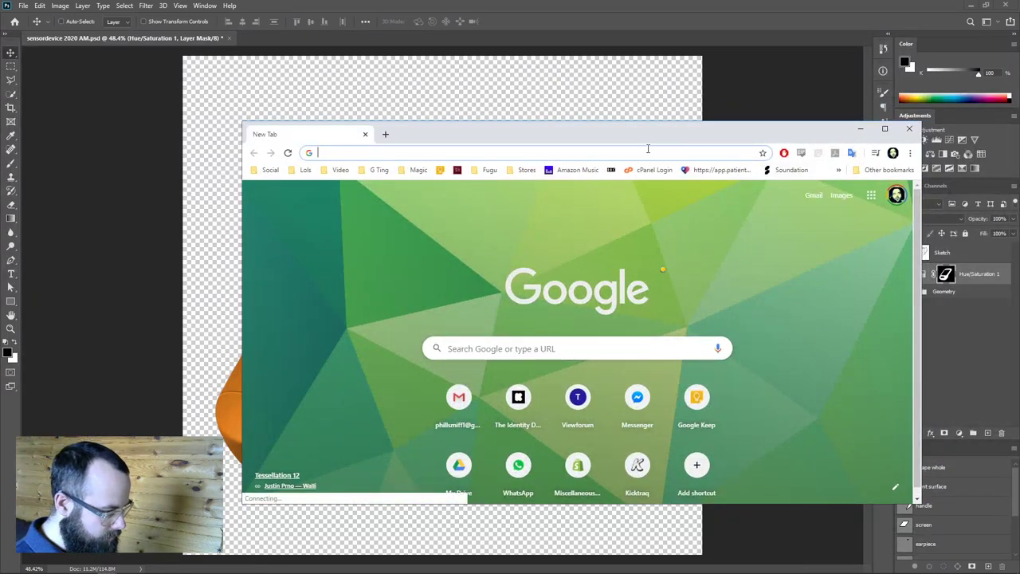
text(bing.com)
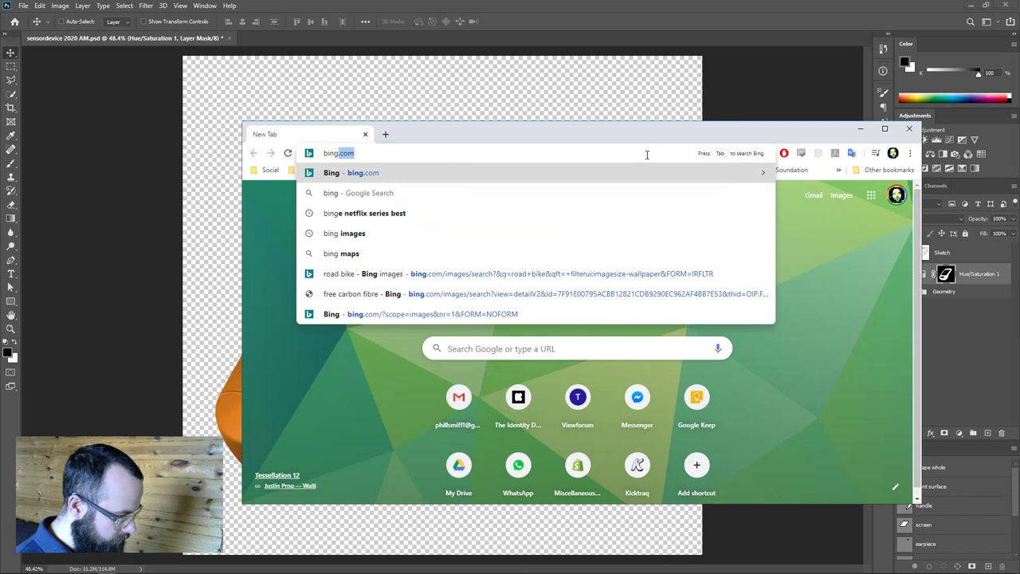
key(Return)
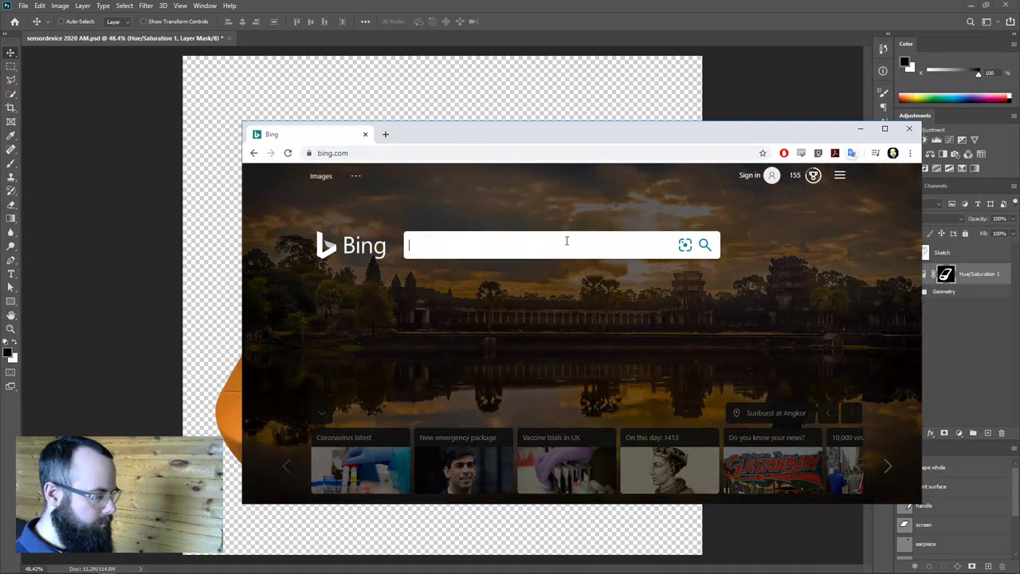
text(ab)
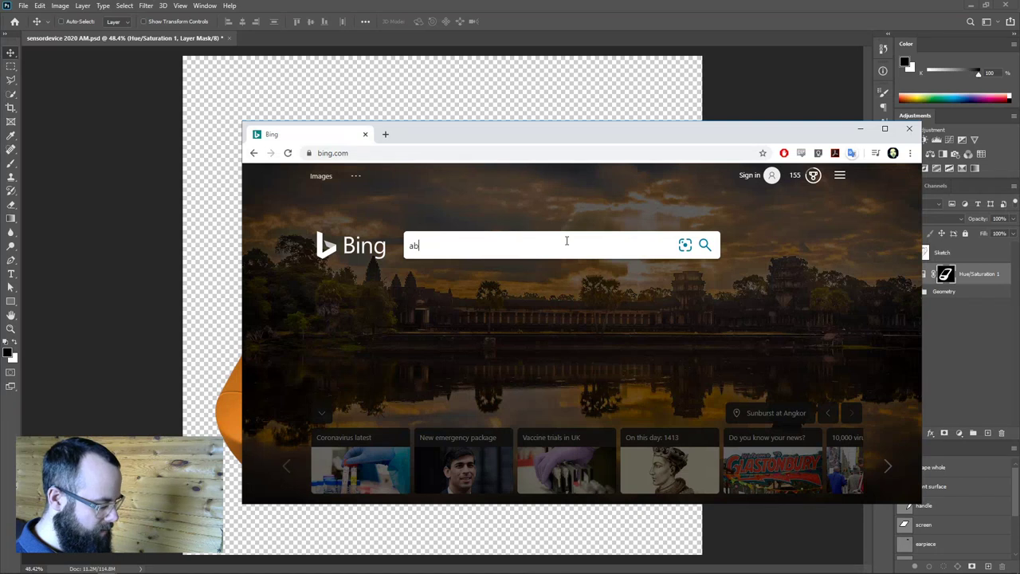
text(s plastic texture)
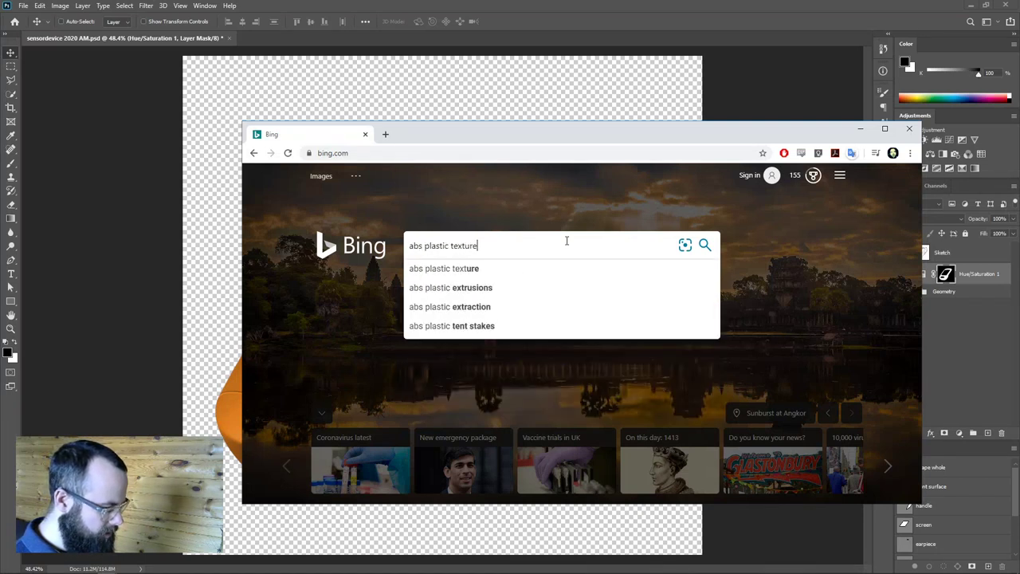
key(Return)
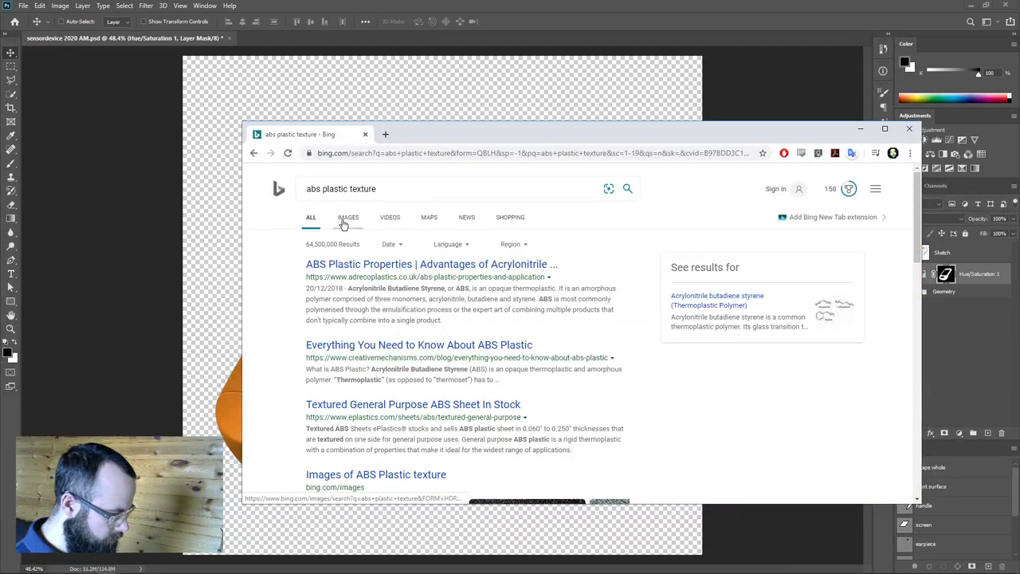
Copy the grey texture from the image results and paste it into Photoshop.
click(346, 220)
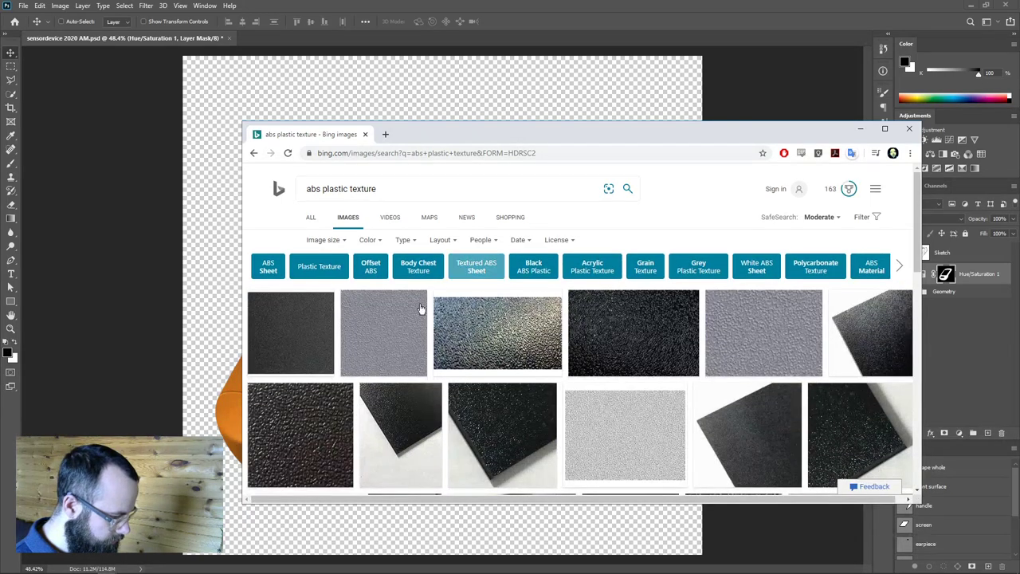
click(392, 333)
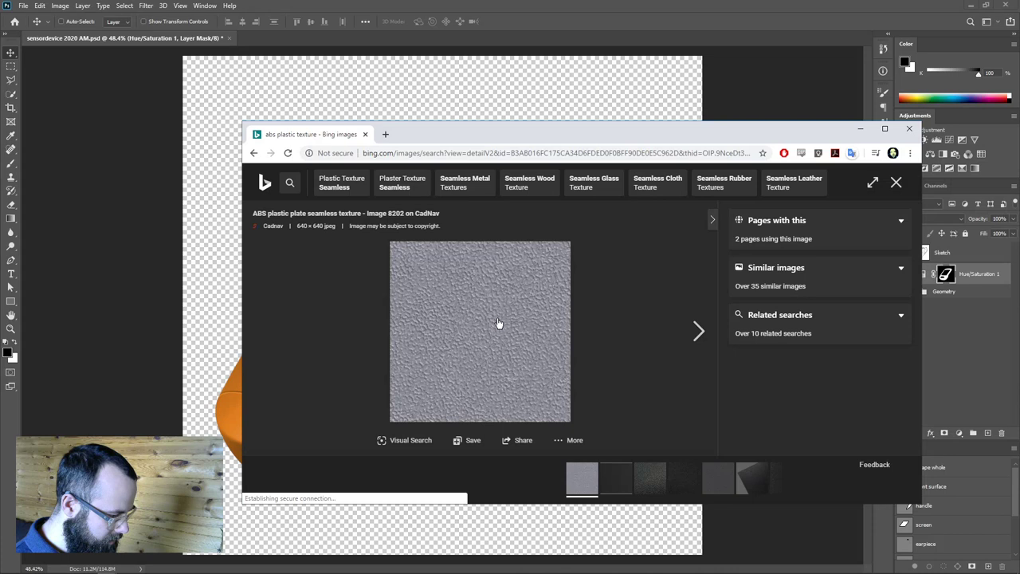
right_click(495, 313)
click(525, 347)
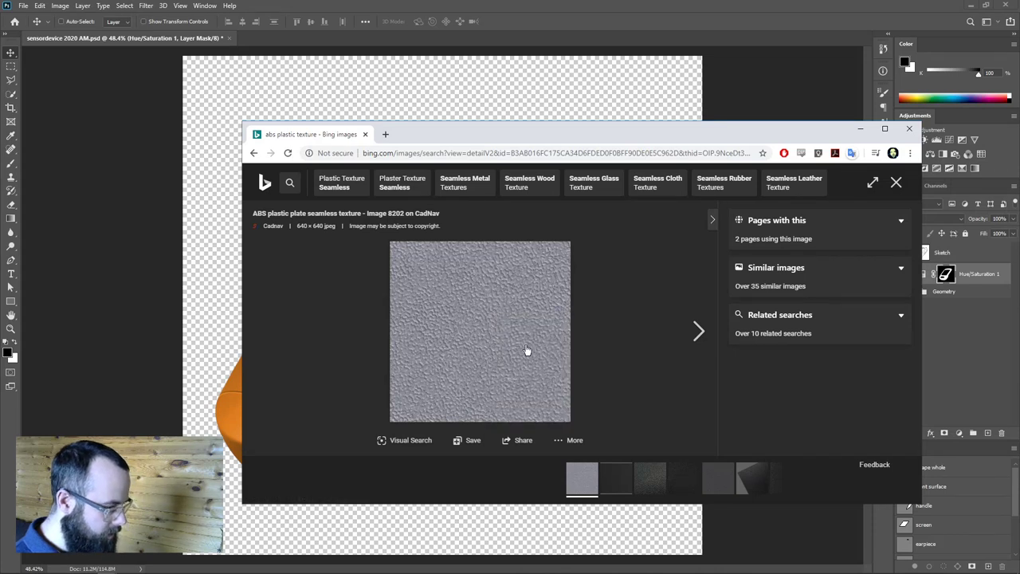
click(489, 93)
key(ctrl+v)
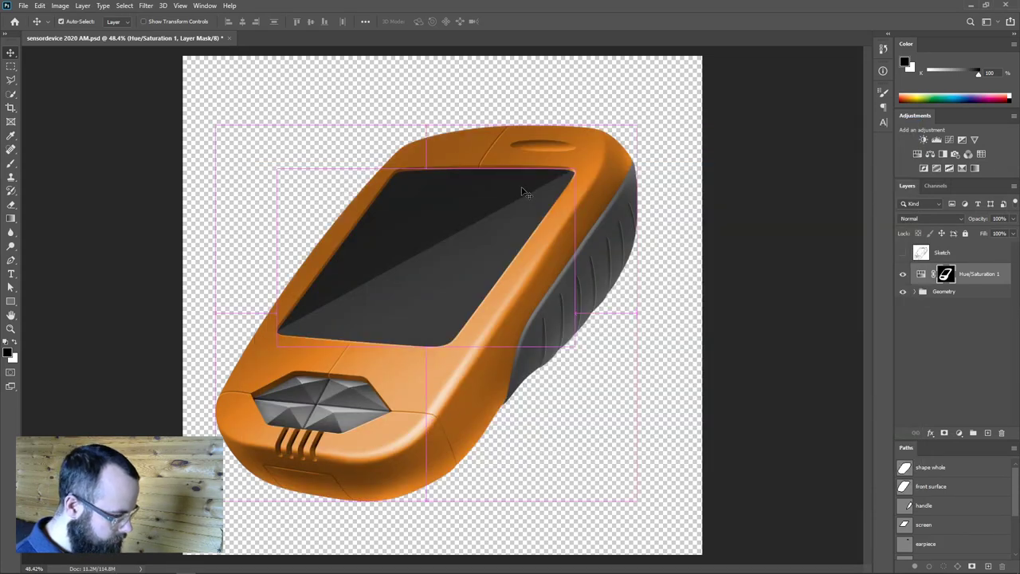
Position the pasted texture over the device at 100% view and remove the duplicate copy.
drag(436, 319, 598, 319)
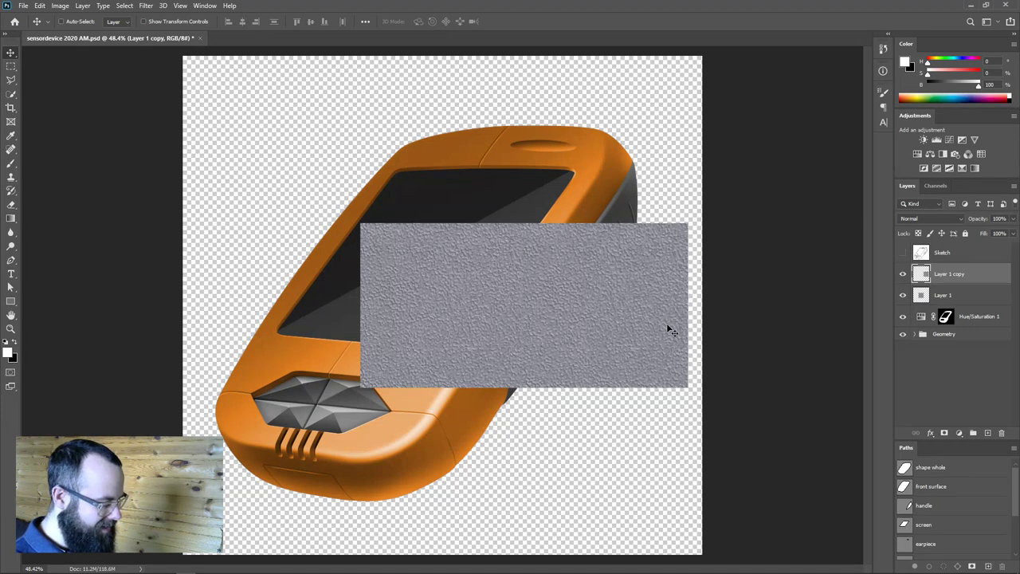
key(ctrl)
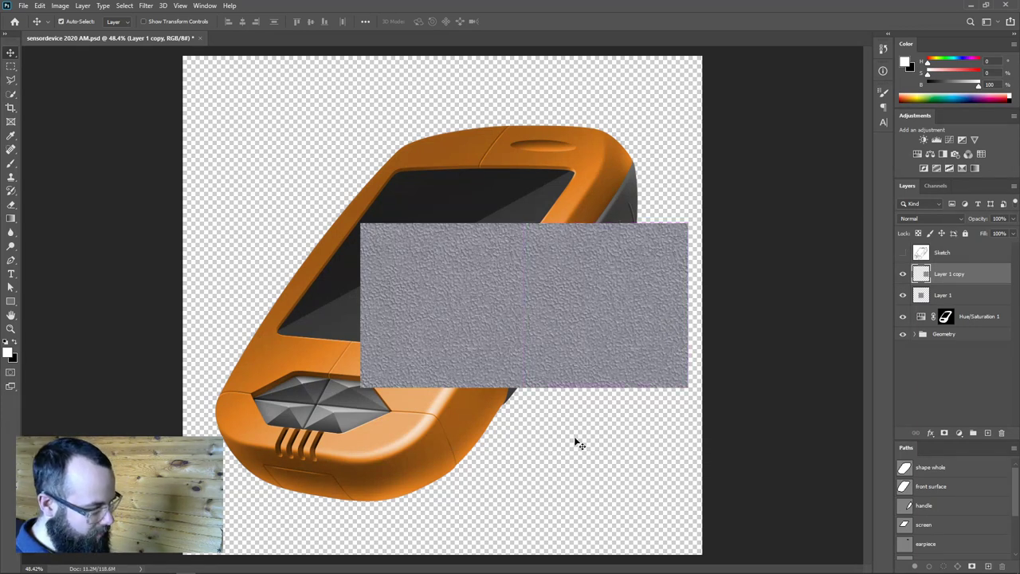
key(Delete)
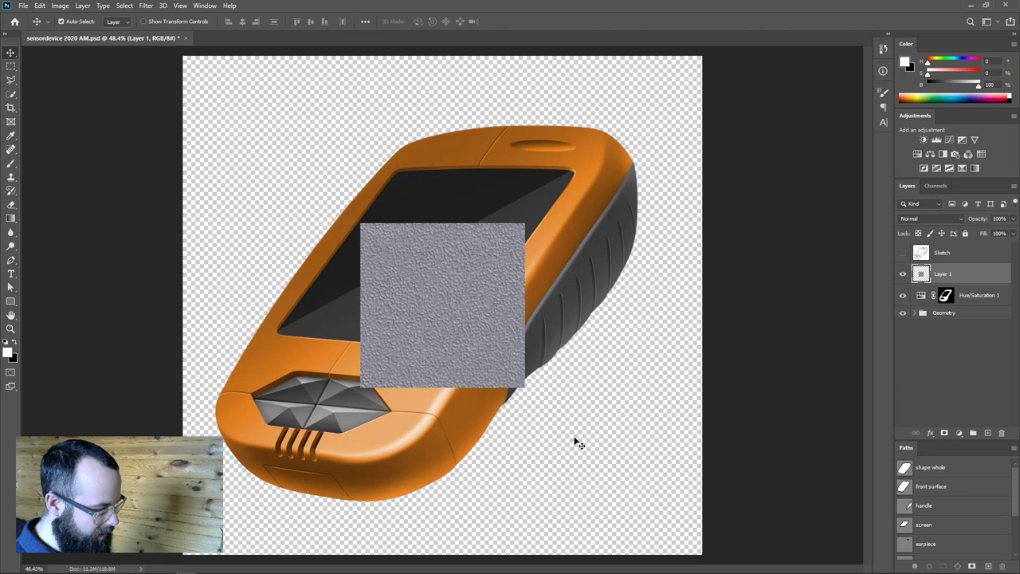
key(ctrl+1)
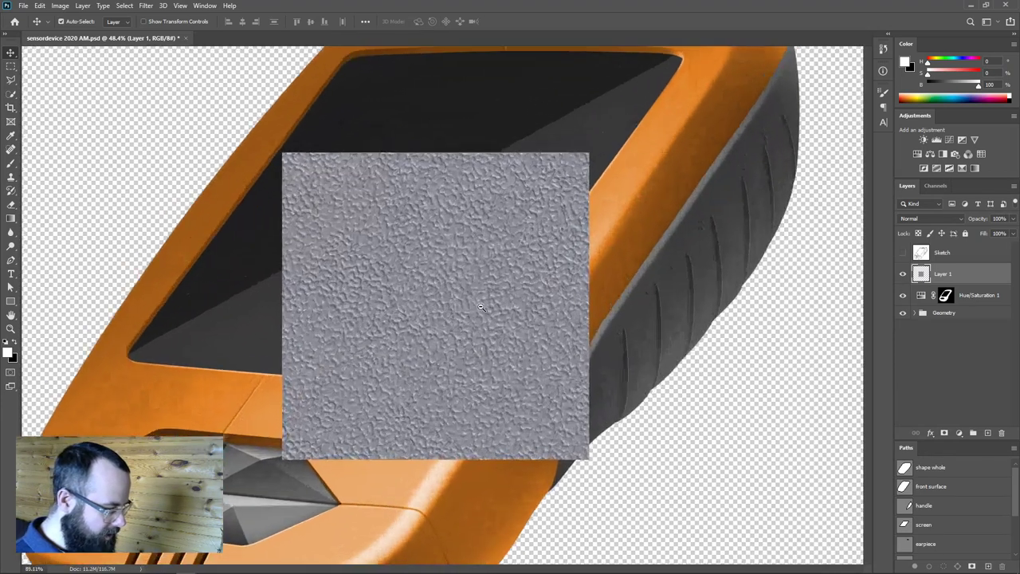
drag(540, 164, 539, 270)
key(Up)
key(Up)
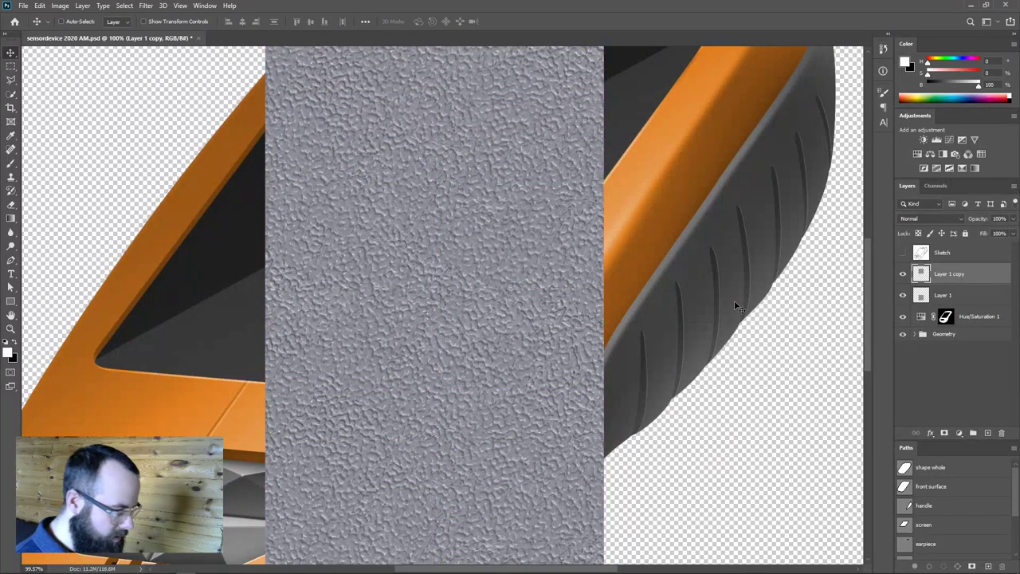
drag(923, 276, 1003, 432)
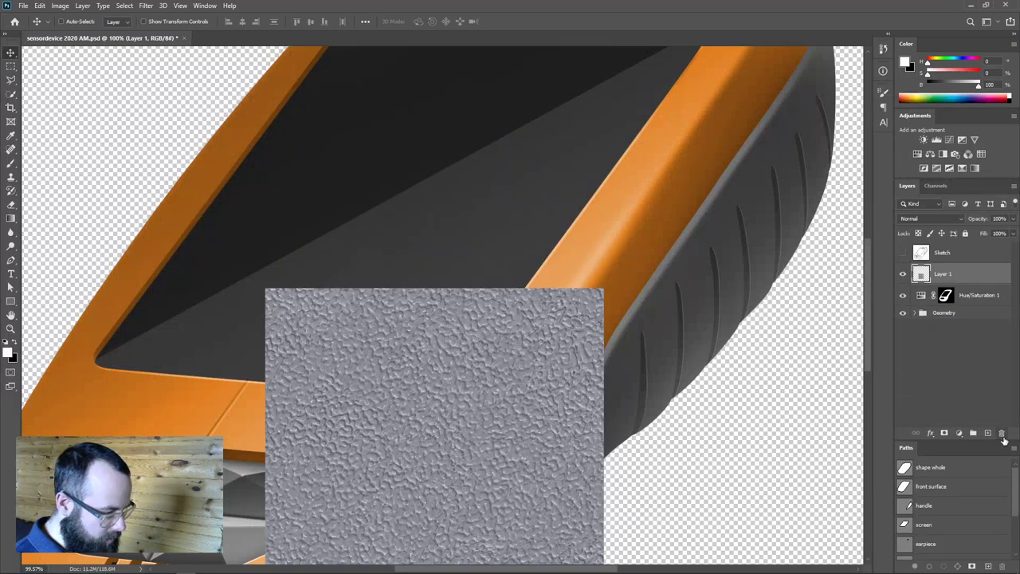
Define the selected texture square as a pattern named 'rubber'.
ctrl+click(920, 273)
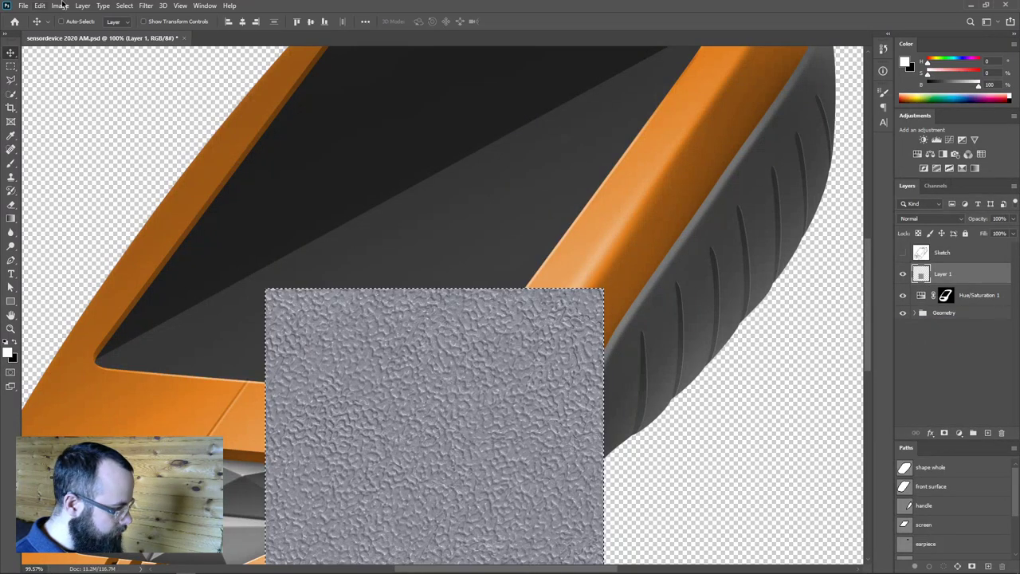
click(39, 5)
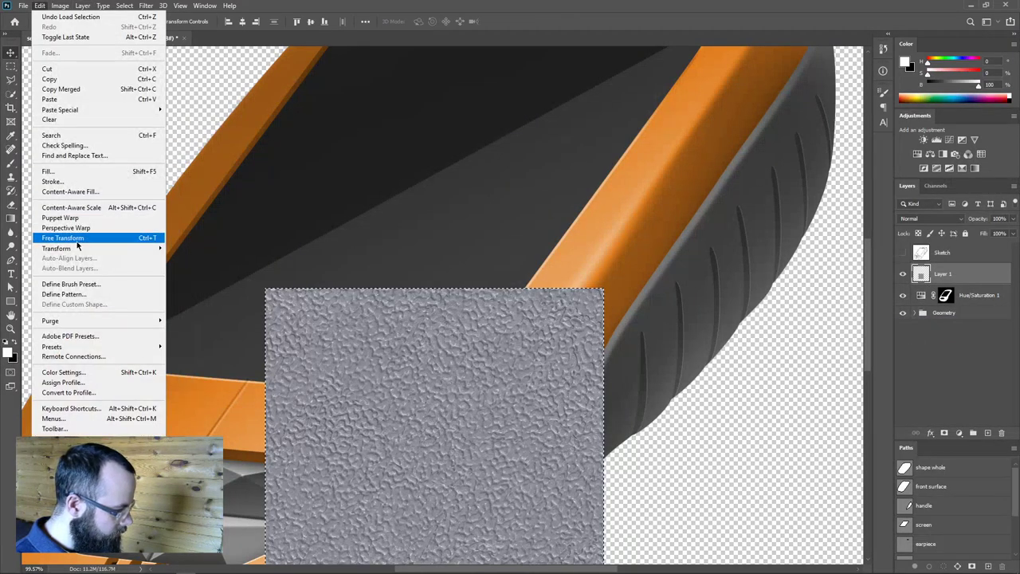
click(63, 294)
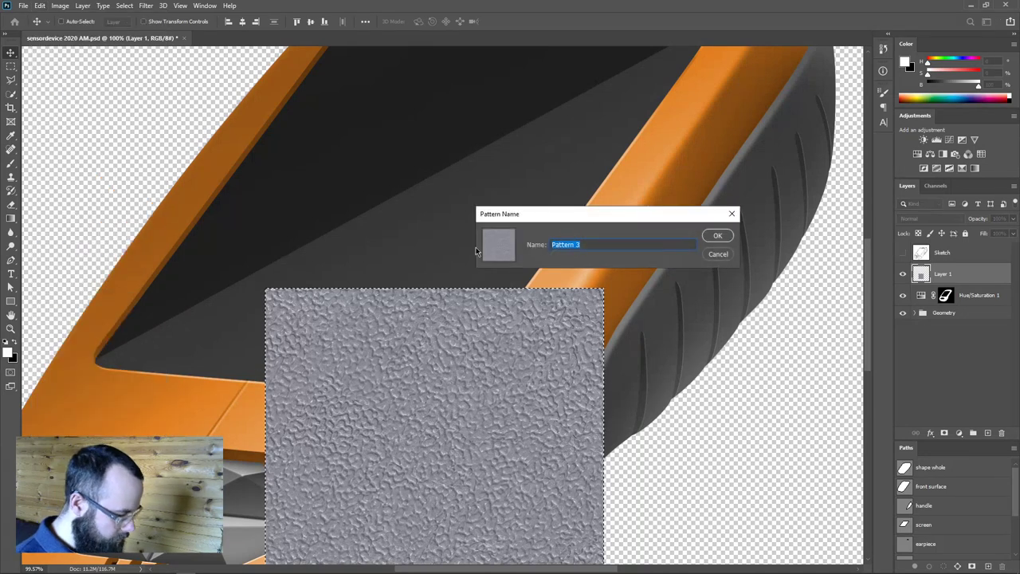
text(rubber)
key(Return)
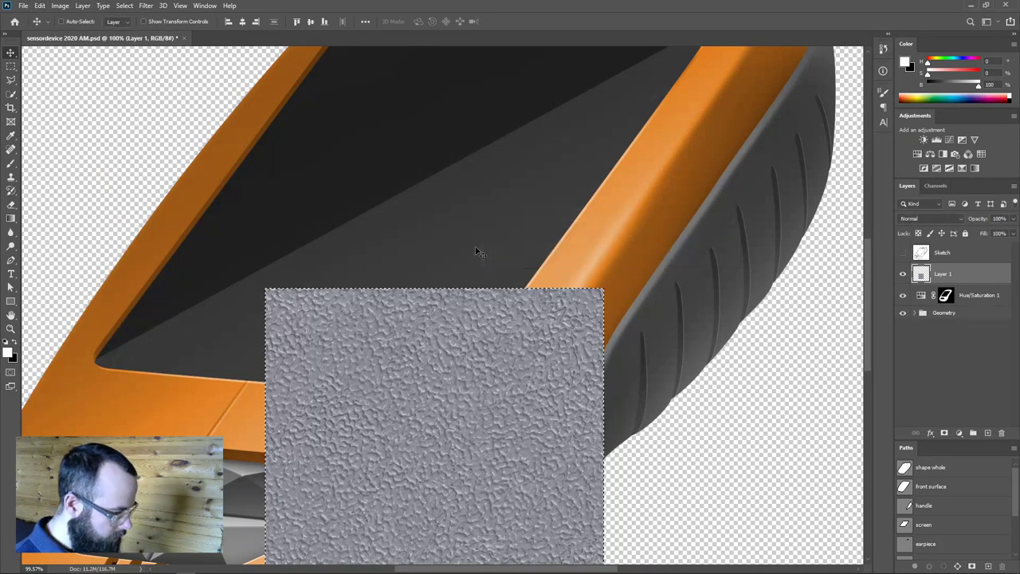
key(ctrl+d)
Fill the layer with the 'rubber' pattern.
click(60, 6)
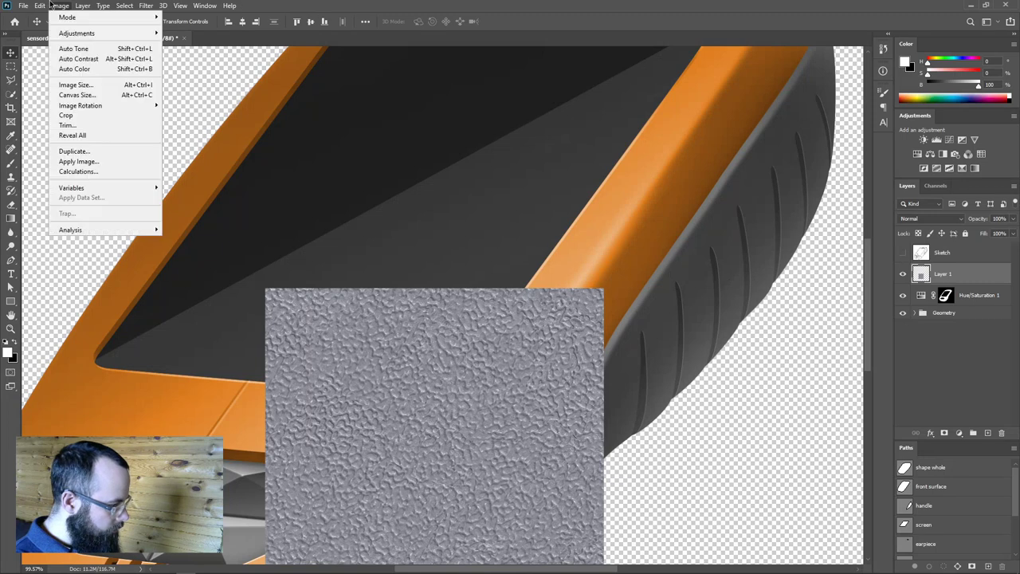
click(48, 168)
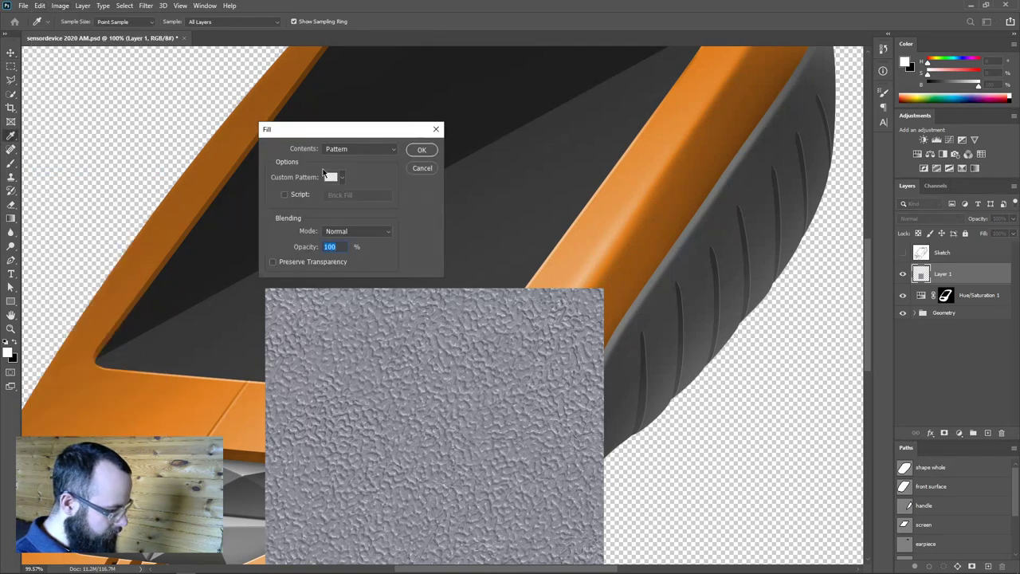
click(339, 177)
scroll(338, 239, down, 5)
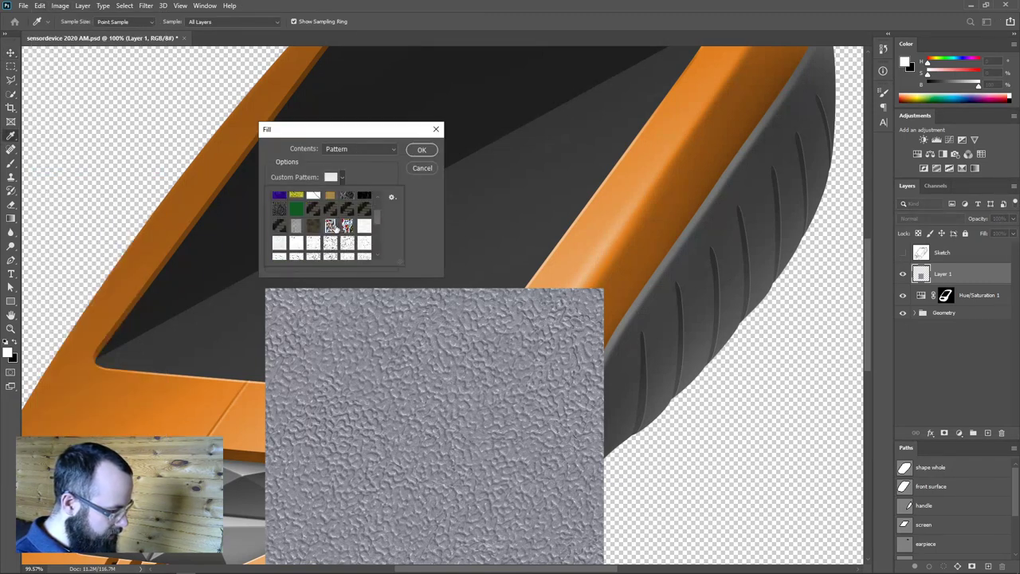
scroll(340, 246, down, 2)
click(365, 251)
click(422, 149)
Set the texture layer to Overlay and mask it to the device's outline.
key(v)
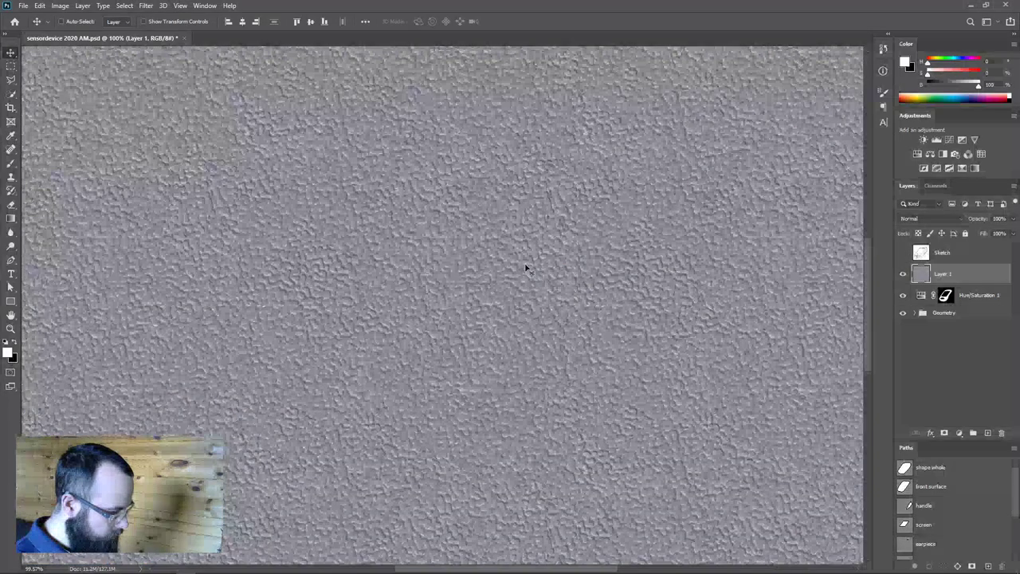
scroll(494, 283, down, 3)
scroll(494, 283, up, 1)
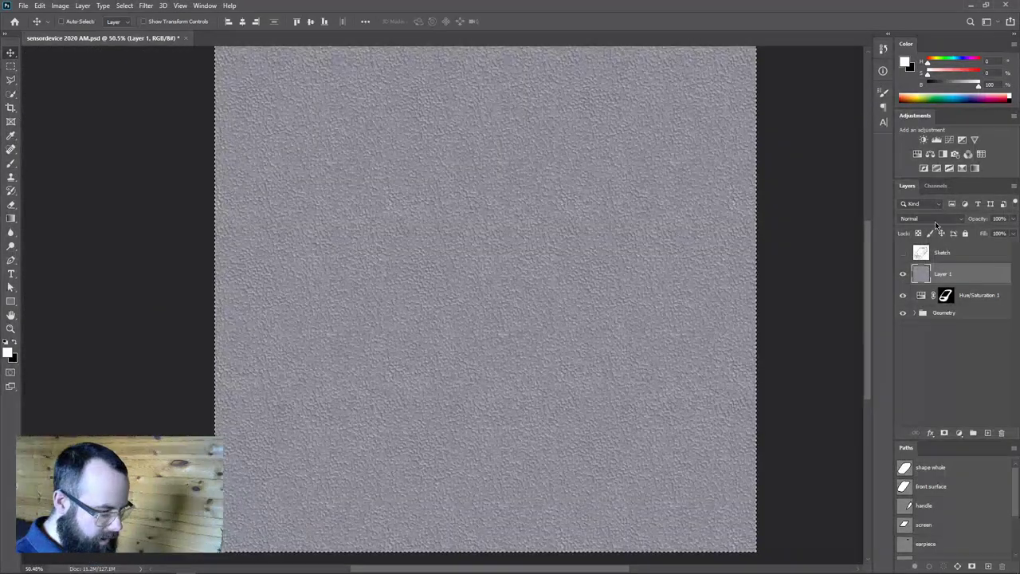
click(932, 219)
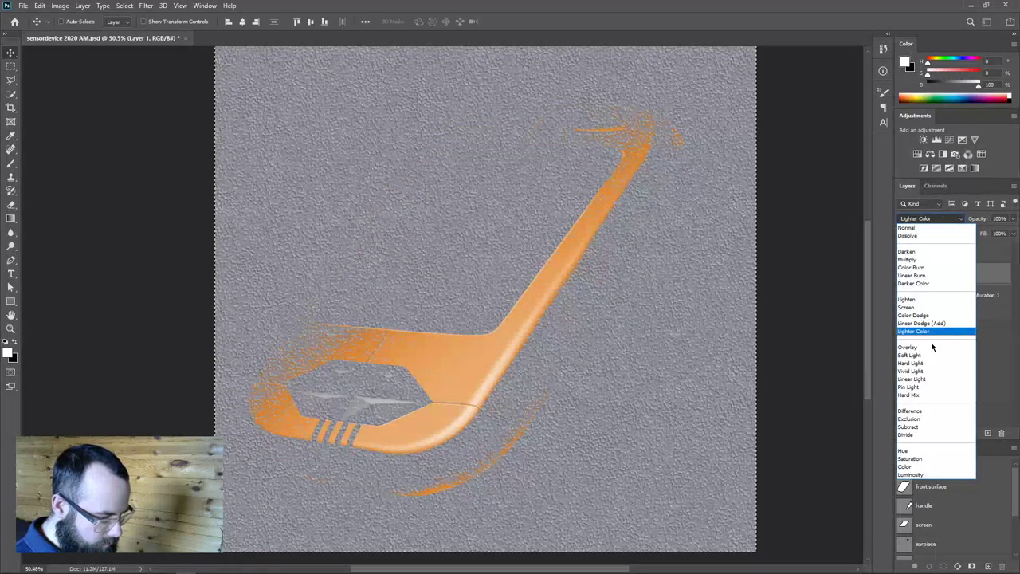
click(932, 346)
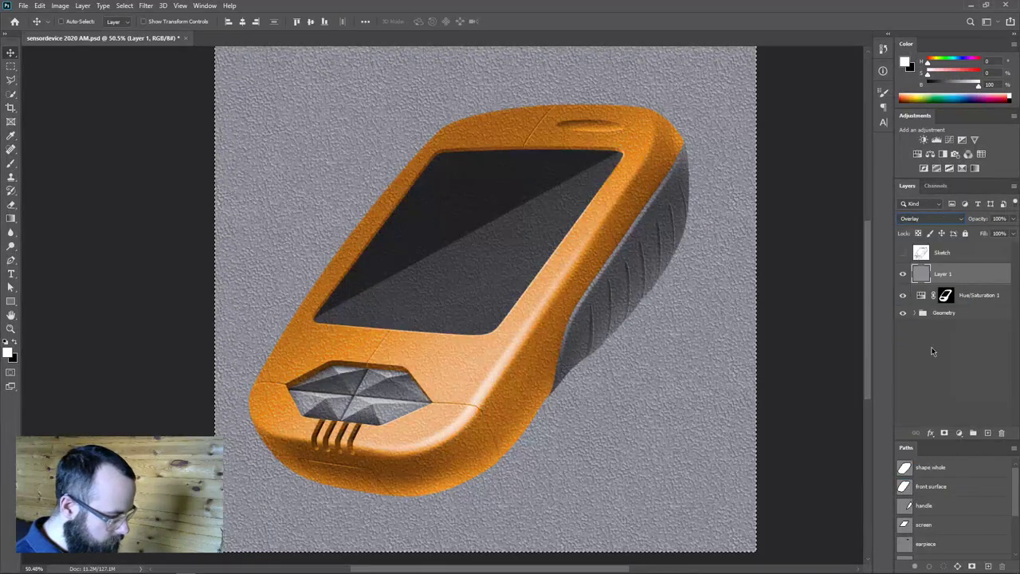
ctrl+click(948, 295)
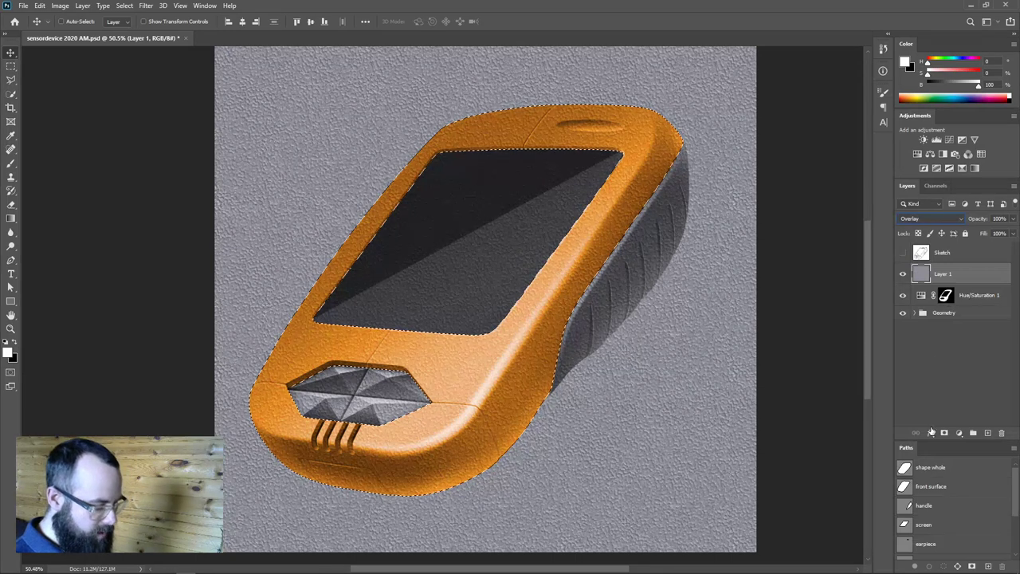
click(944, 432)
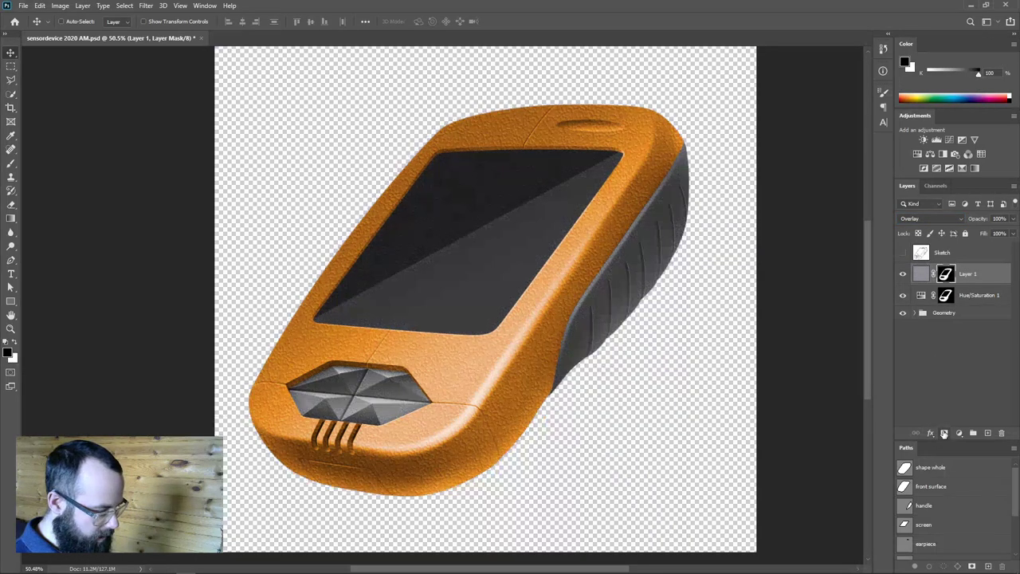
drag(484, 364, 510, 372)
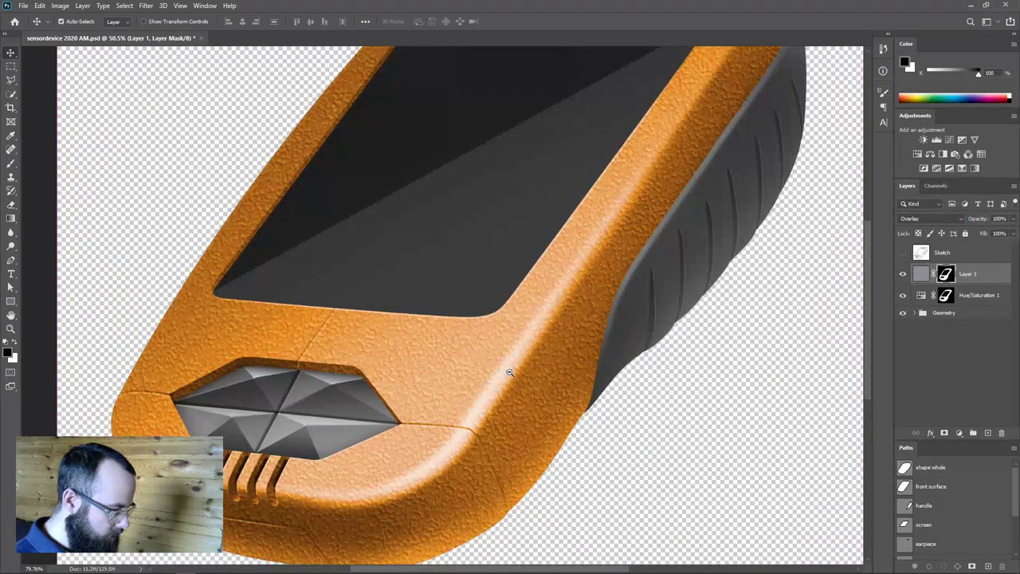
click(1013, 220)
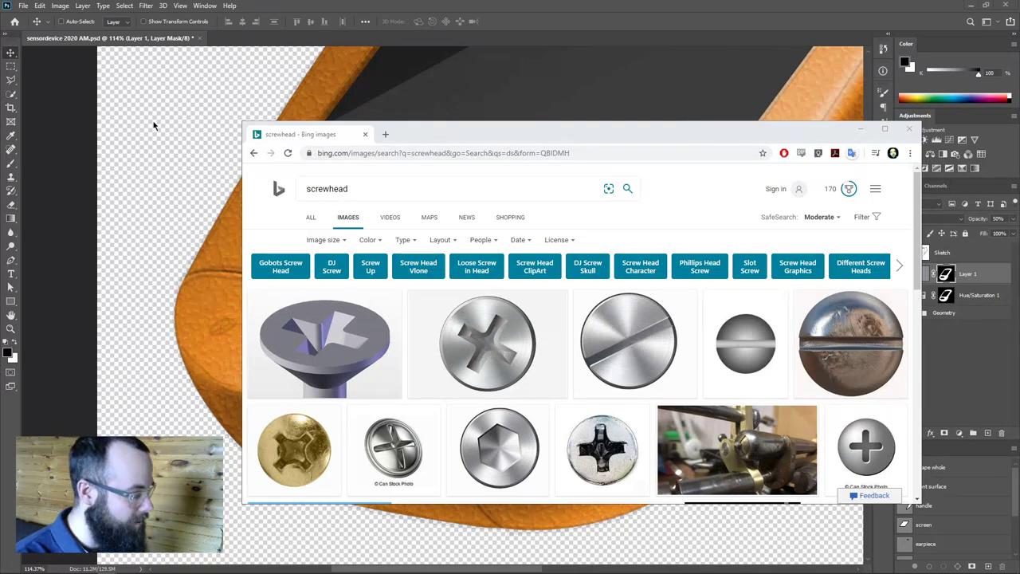
Refine the Bing image search to 'screwhead philips'.
click(484, 142)
scroll(427, 355, down, 4)
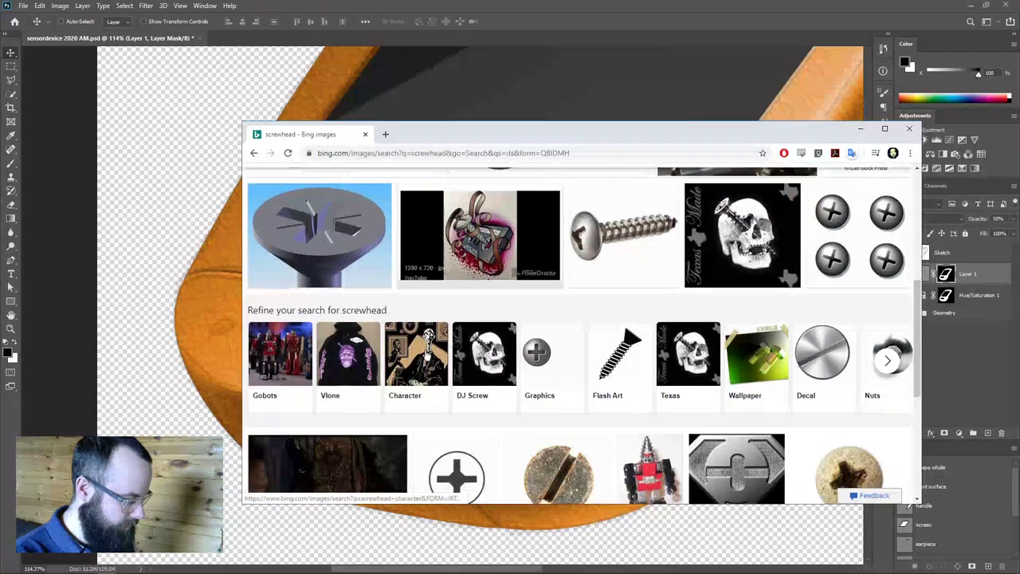
scroll(426, 355, up, 2)
scroll(427, 354, down, 2)
scroll(427, 355, up, 2)
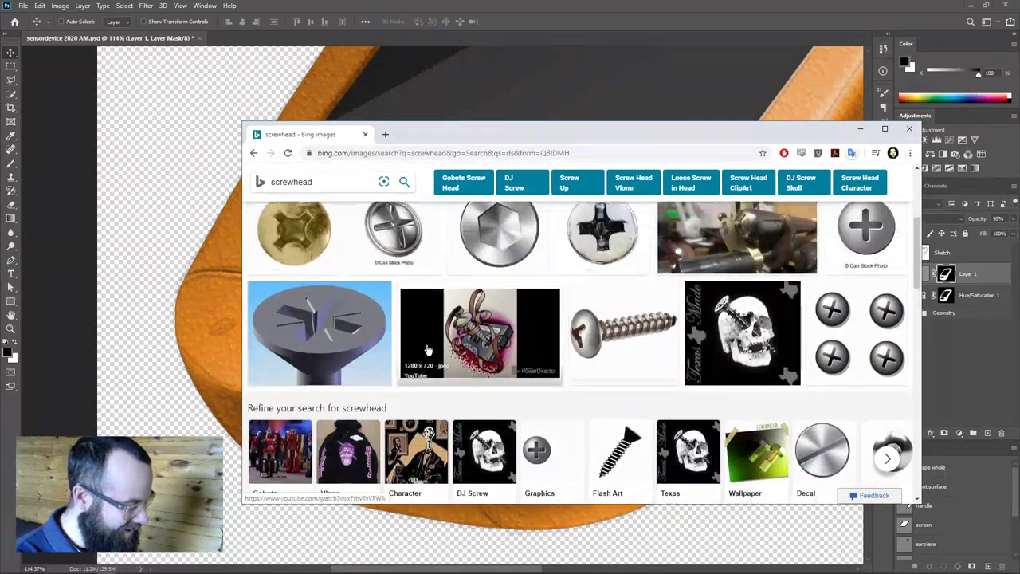
scroll(427, 353, down, 4)
scroll(427, 351, down, 10)
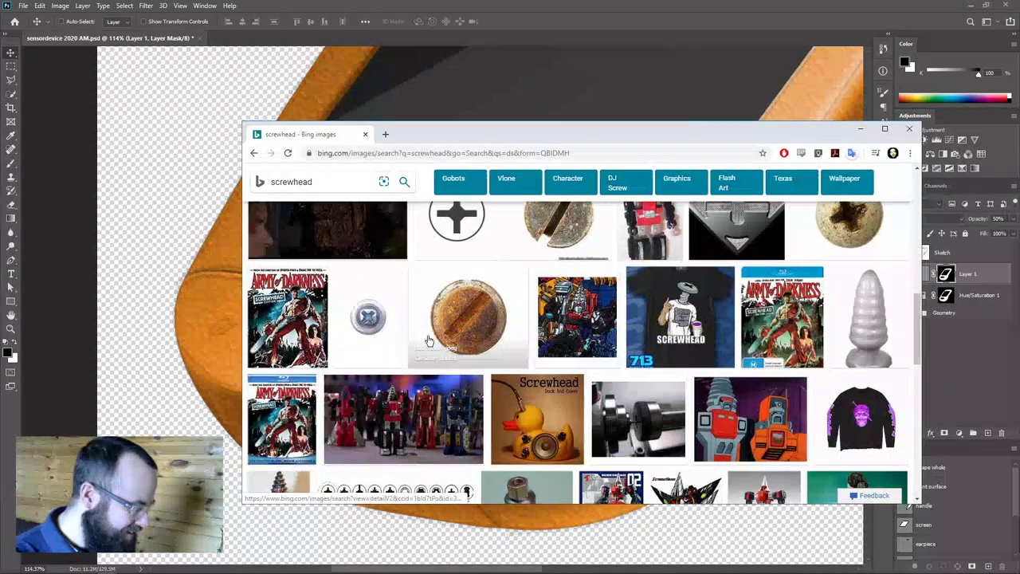
scroll(428, 338, up, 2)
scroll(428, 339, down, 2)
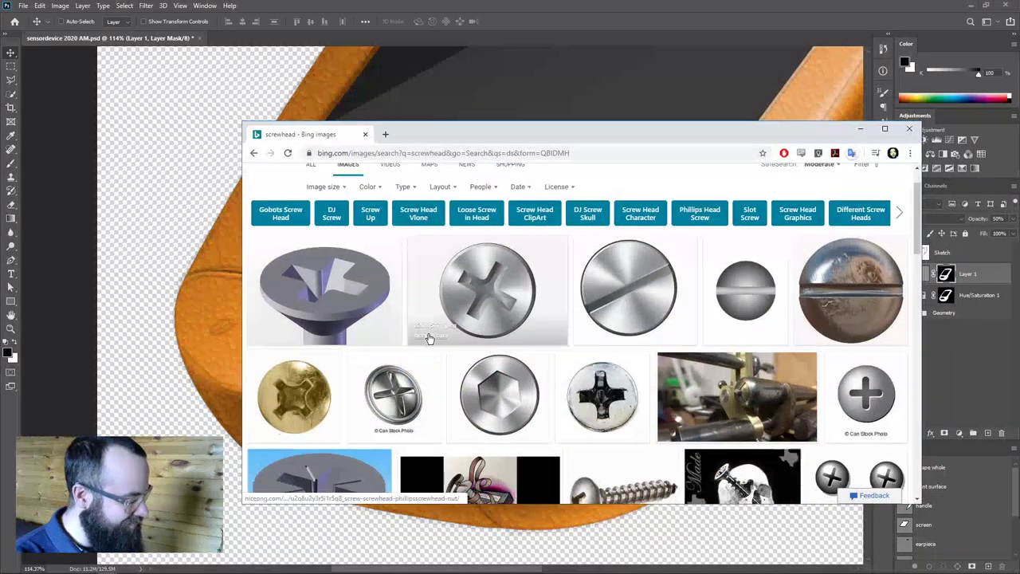
scroll(429, 339, up, 2)
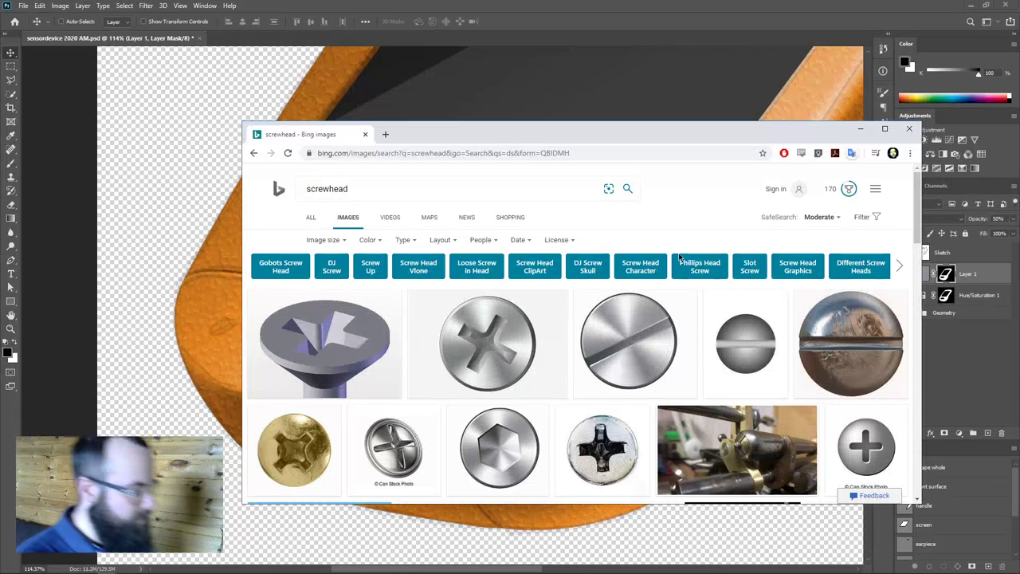
scroll(665, 235, down, 1)
scroll(433, 251, up, 1)
click(373, 188)
text(philip)
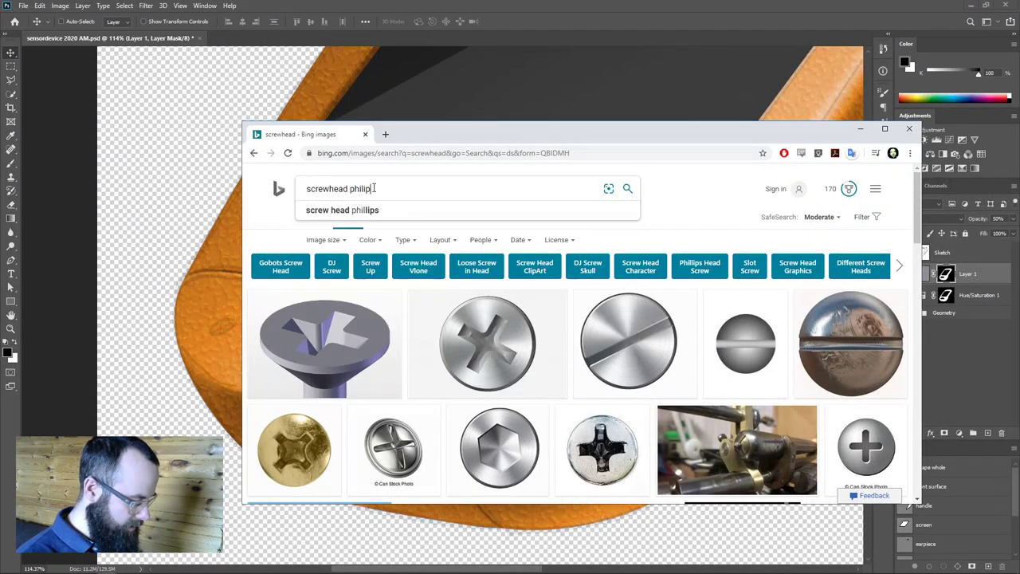
text(s)
key(Return)
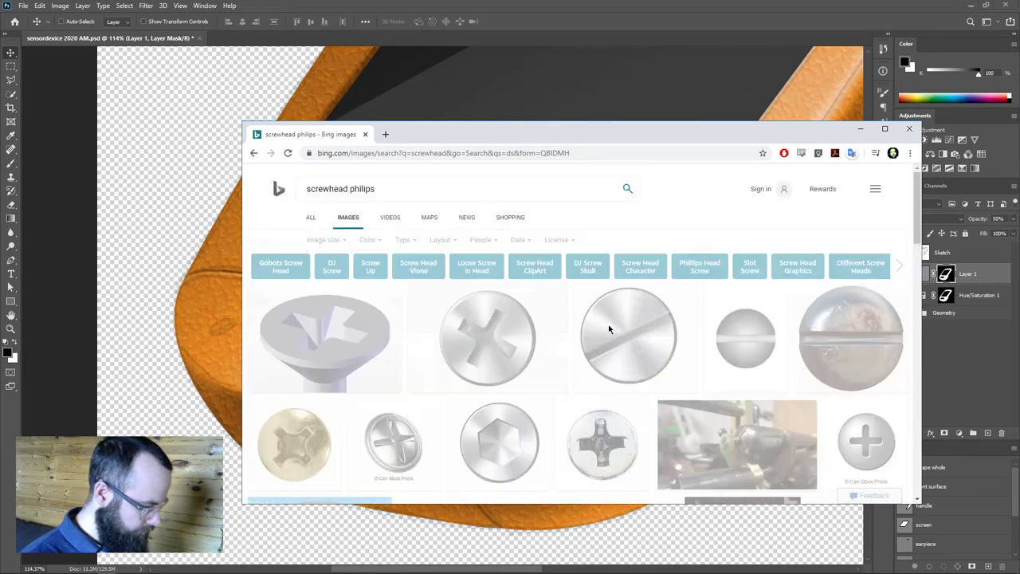
Narrow the image results to flat head Phillips screws.
scroll(576, 373, down, 1)
scroll(574, 379, down, 3)
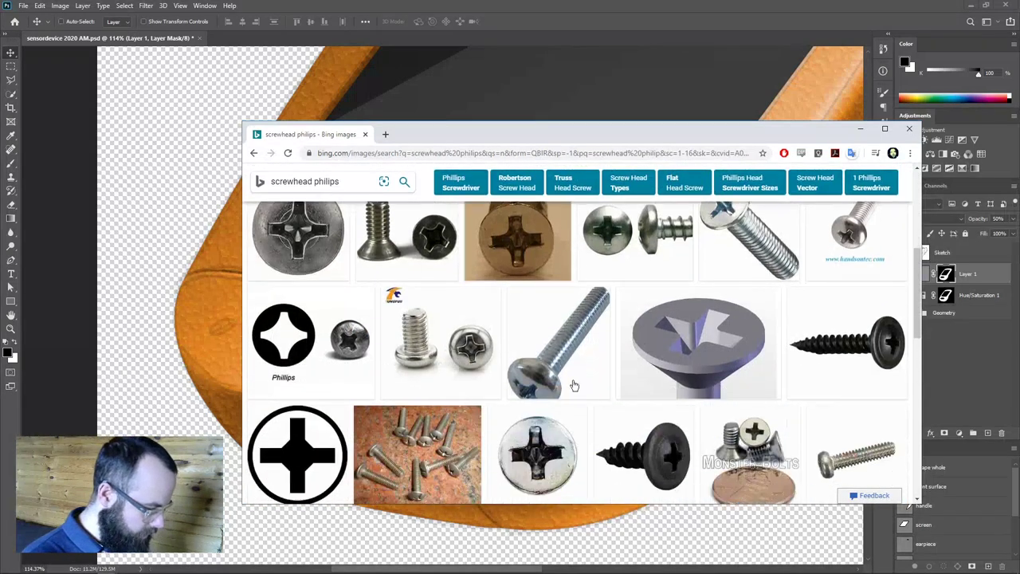
scroll(569, 386, down, 1)
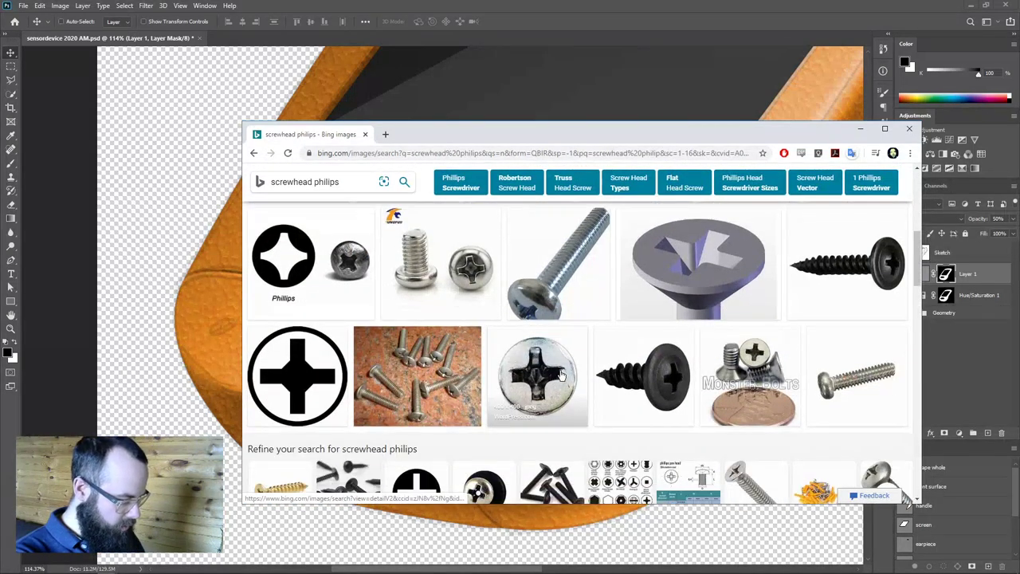
scroll(563, 374, down, 3)
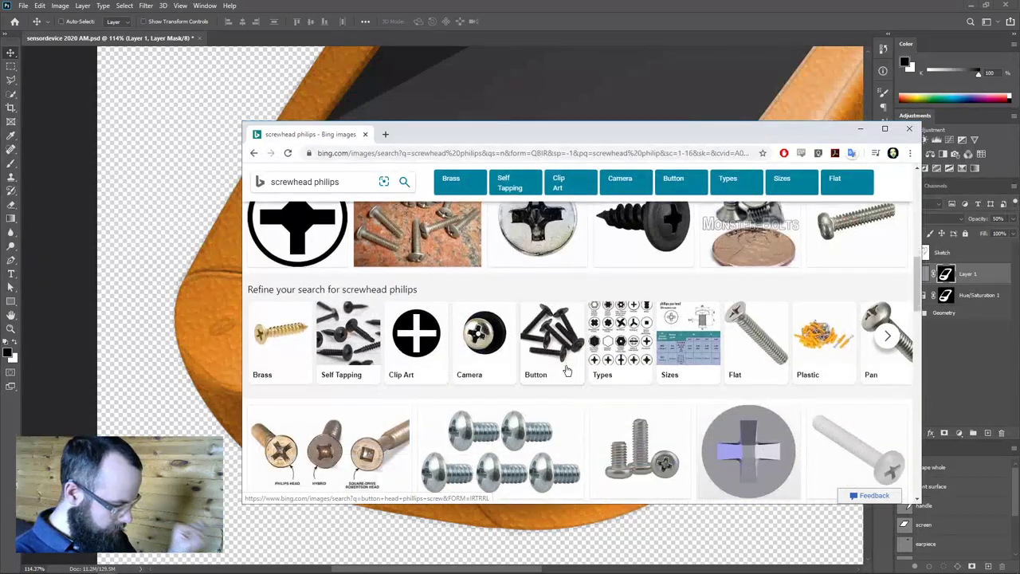
scroll(566, 370, down, 3)
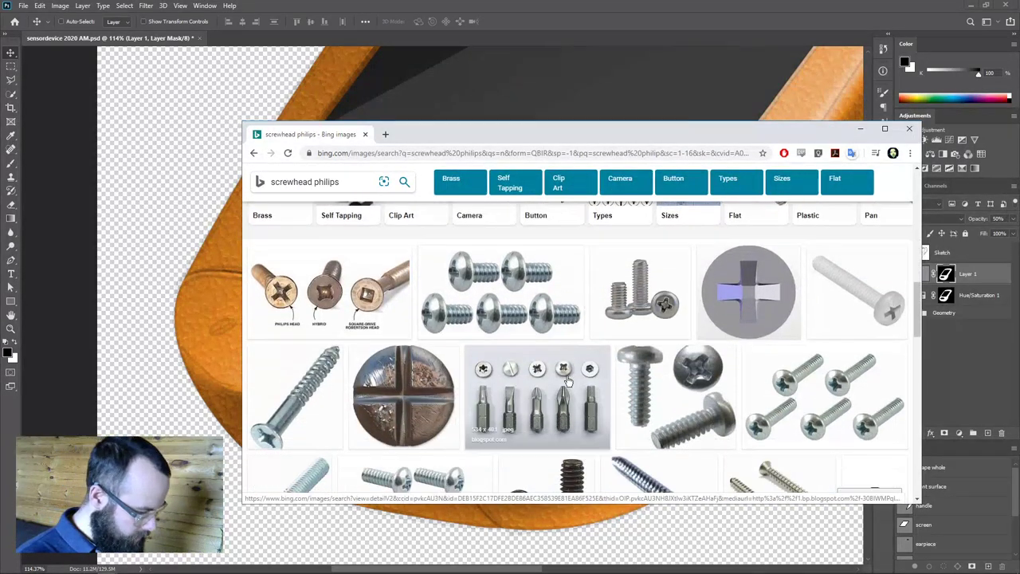
scroll(566, 382, down, 1)
scroll(565, 384, down, 2)
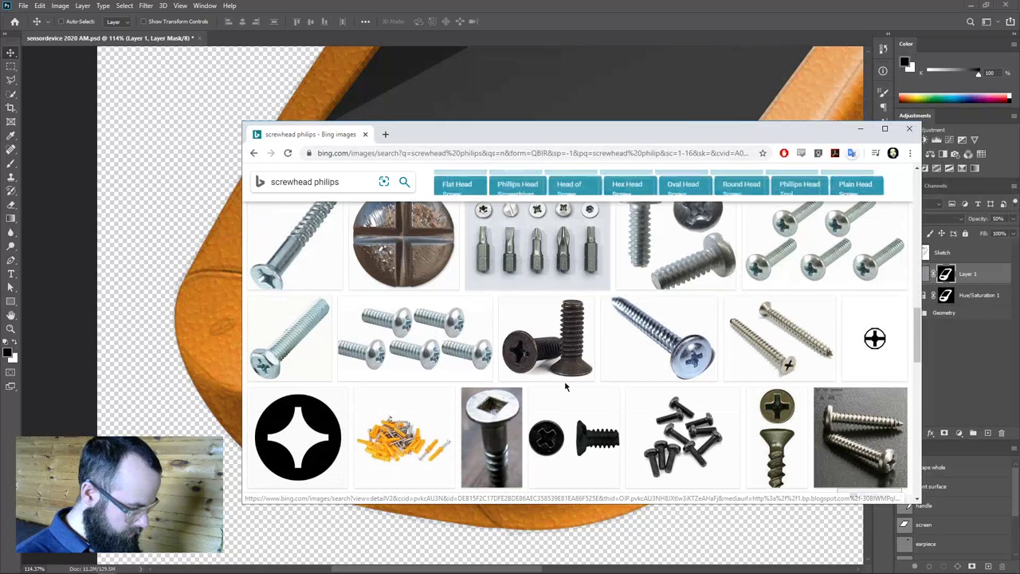
scroll(565, 387, down, 2)
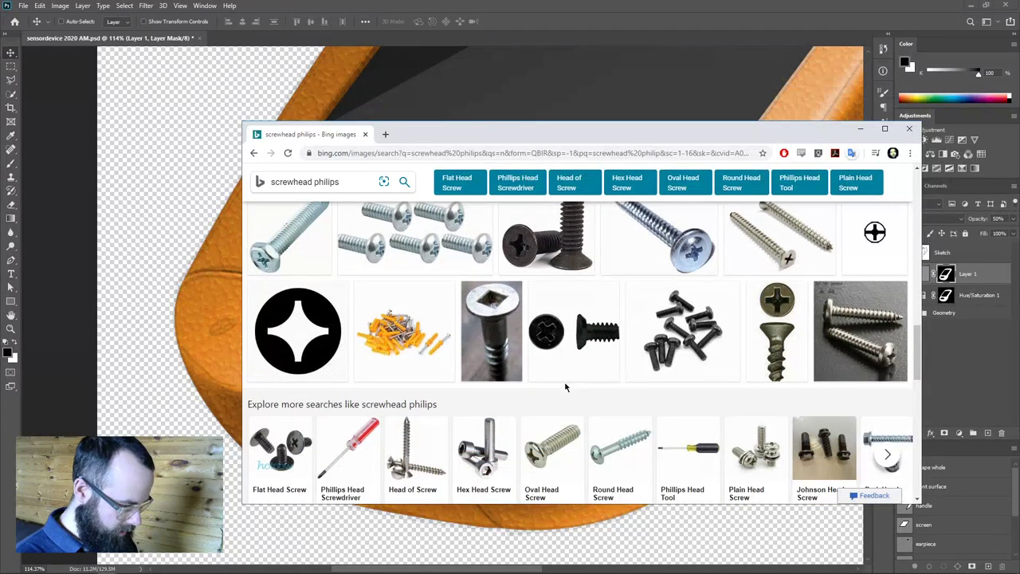
scroll(565, 386, down, 5)
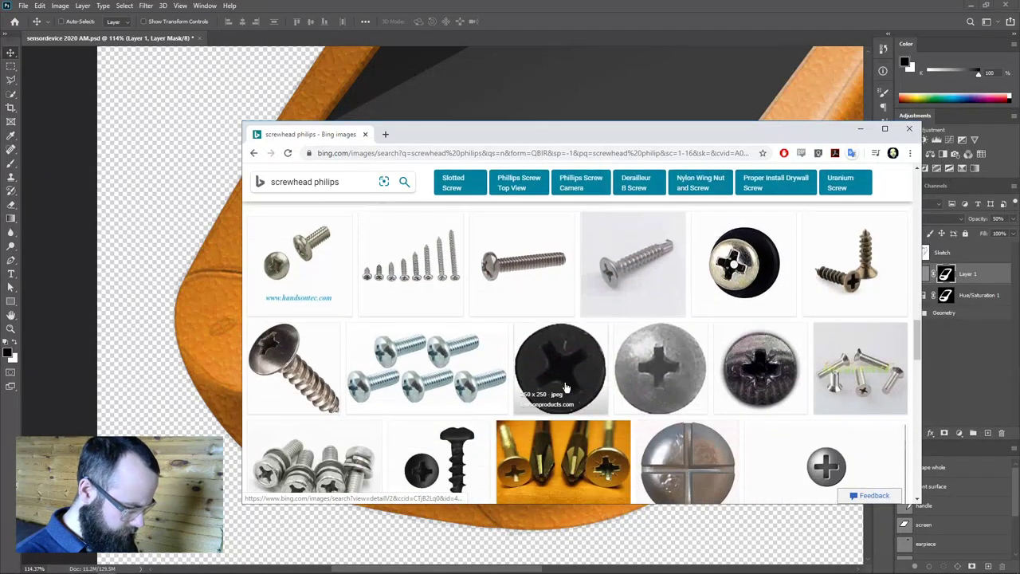
scroll(565, 386, down, 3)
scroll(565, 387, up, 6)
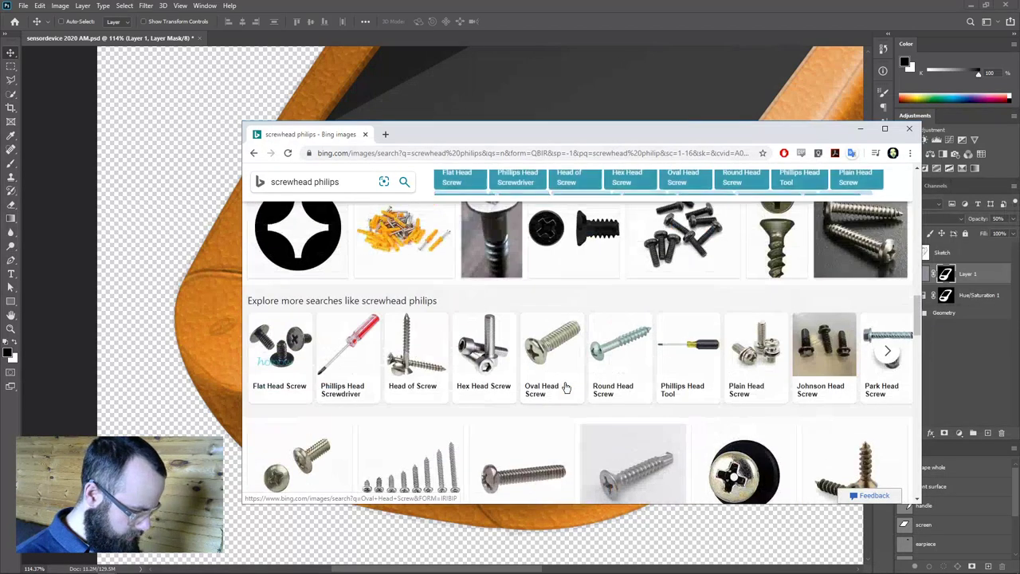
scroll(565, 386, down, 3)
scroll(564, 387, up, 1)
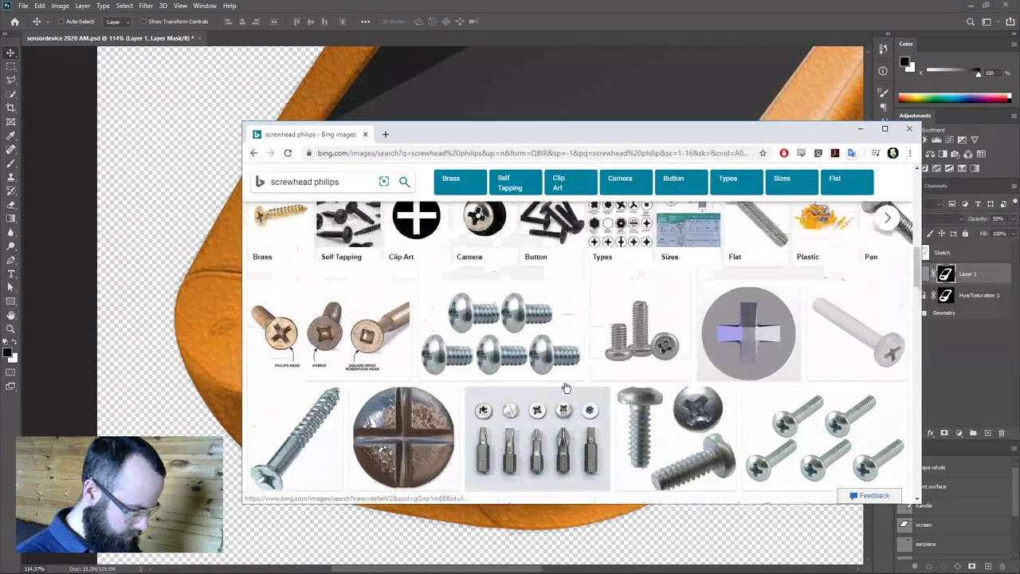
scroll(565, 387, up, 2)
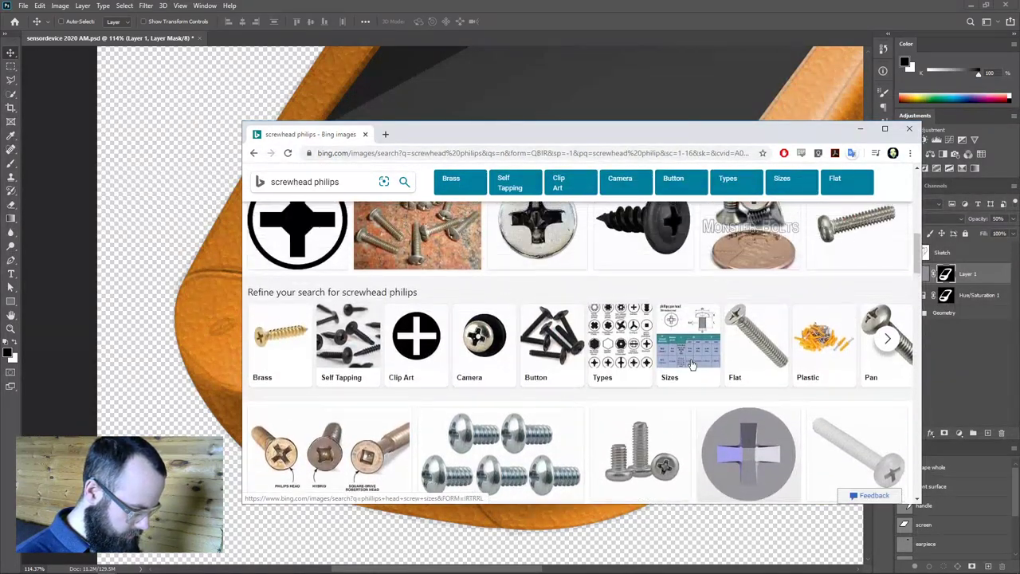
click(773, 334)
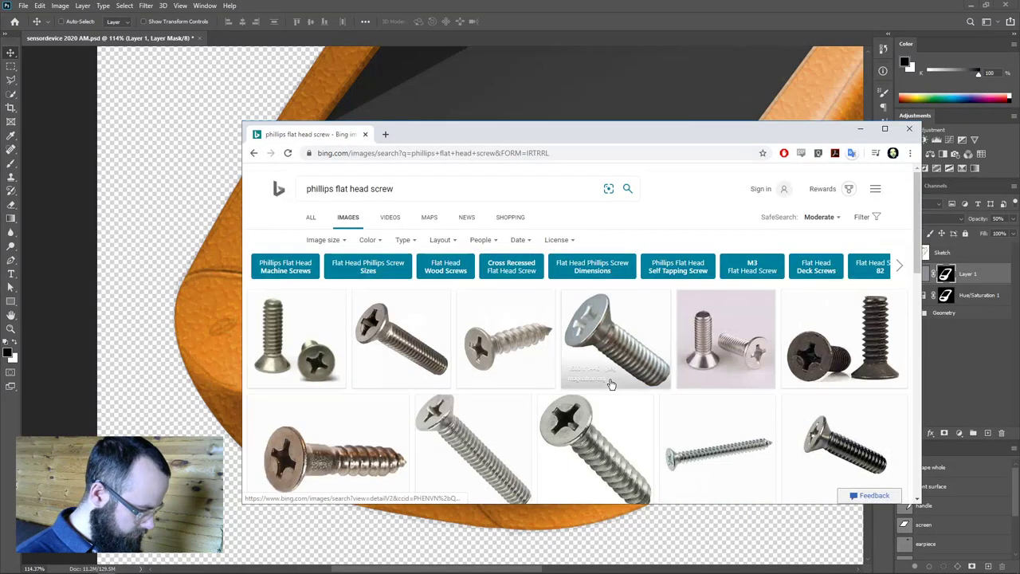
Copy a flat head machine screw photo and paste it into the Photoshop document.
scroll(611, 386, down, 1)
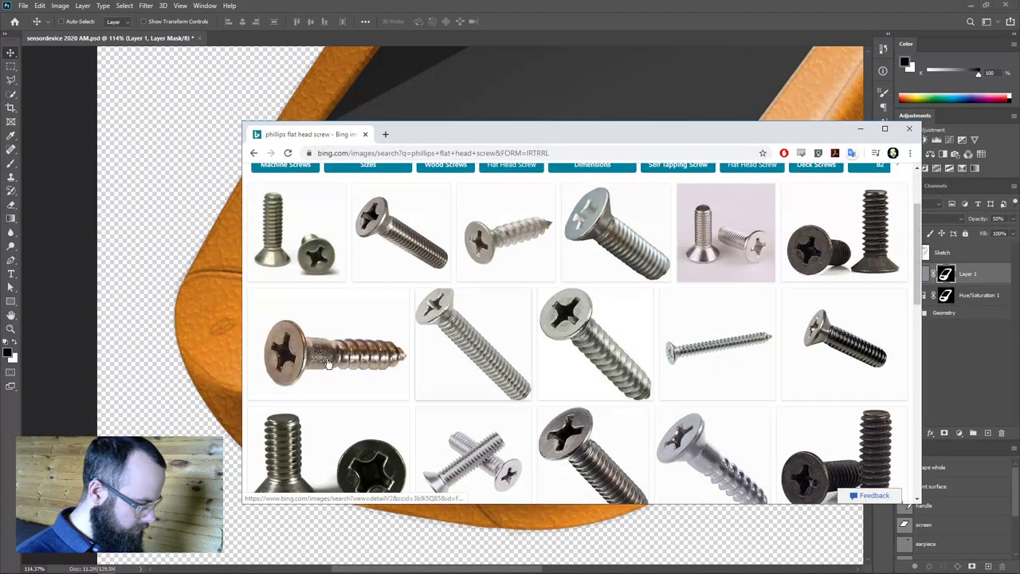
scroll(614, 416, down, 1)
scroll(614, 419, down, 2)
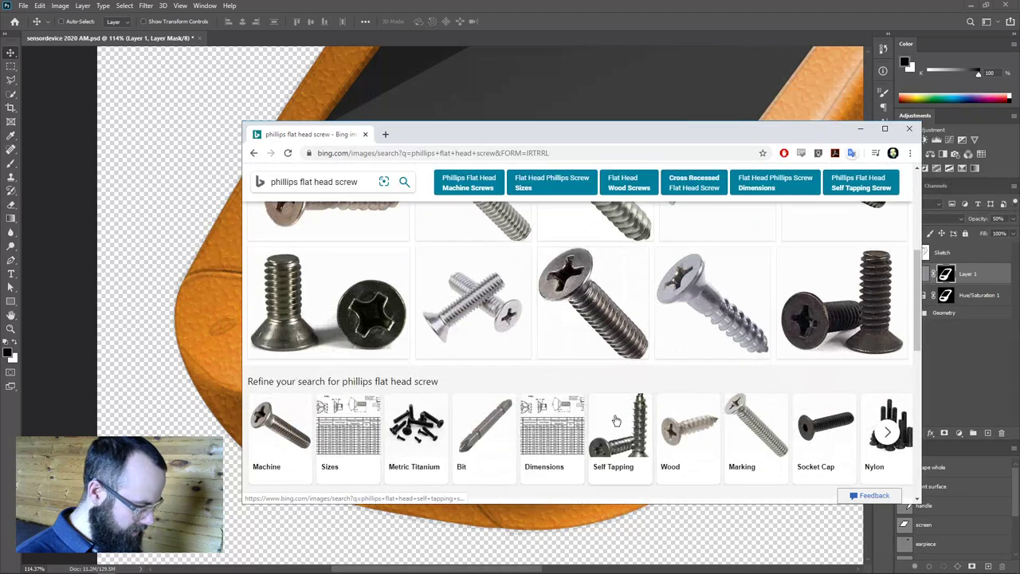
scroll(614, 420, down, 2)
scroll(614, 420, down, 3)
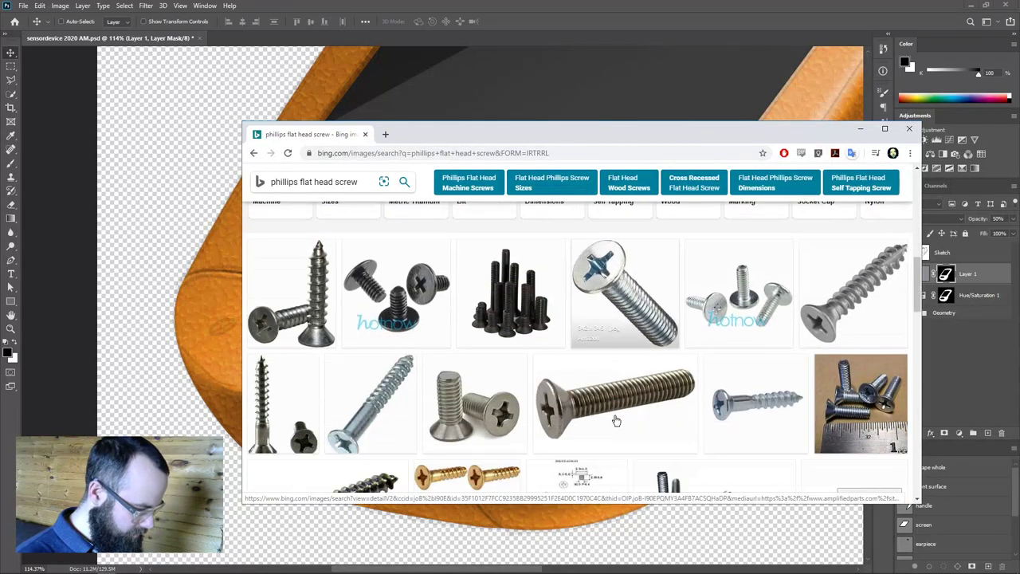
scroll(615, 420, down, 2)
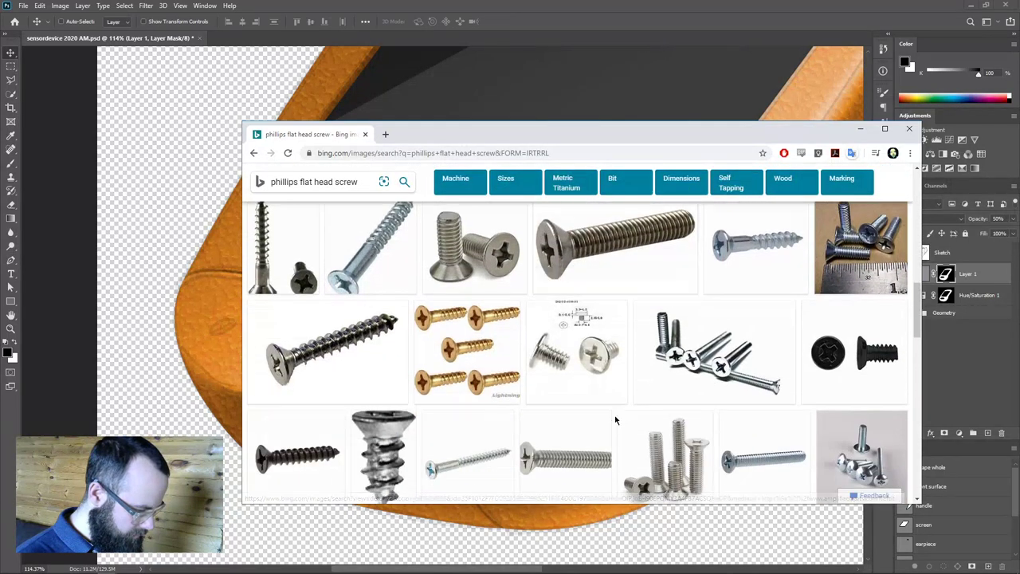
scroll(615, 420, down, 3)
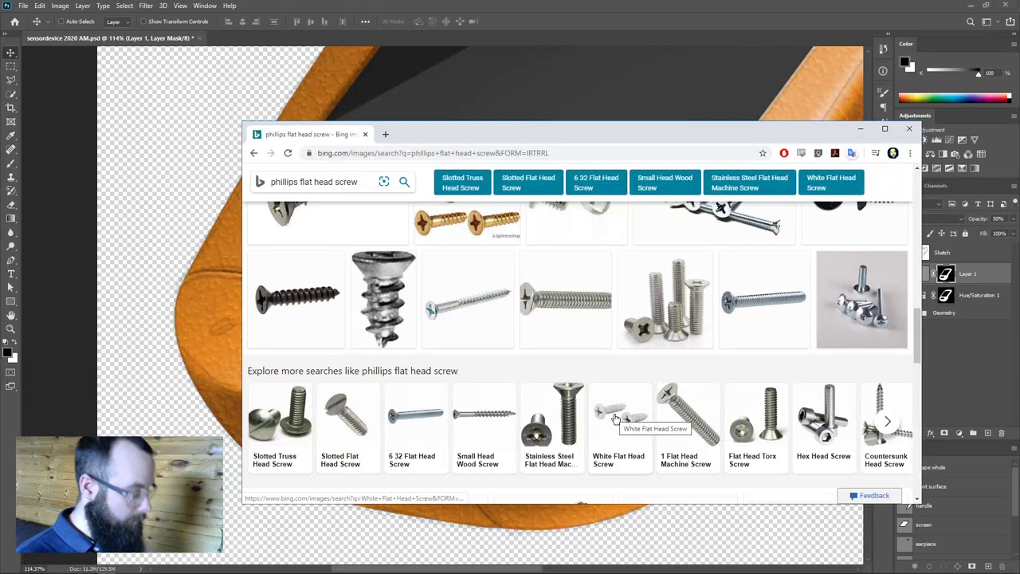
scroll(614, 418, down, 4)
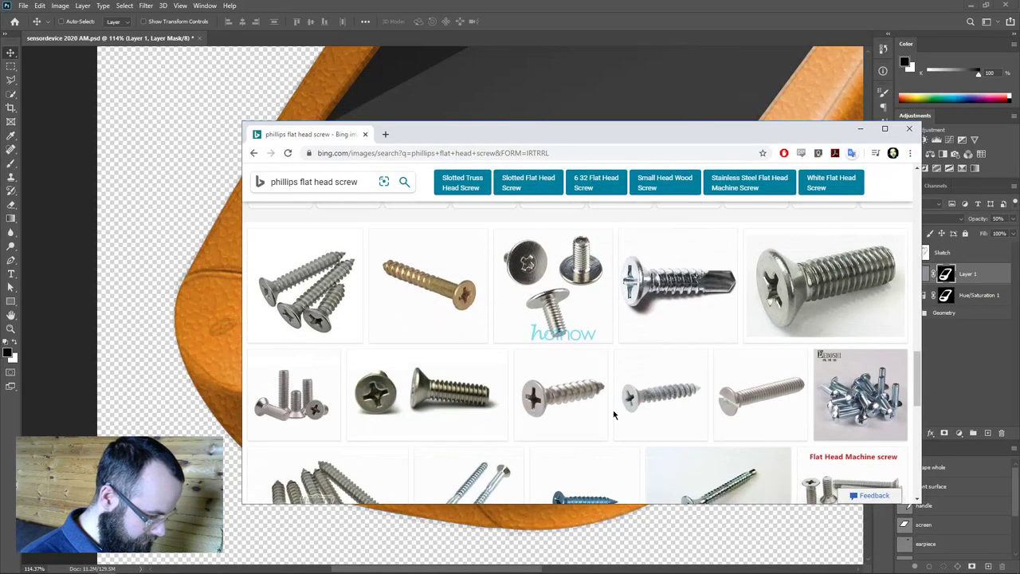
scroll(613, 413, down, 2)
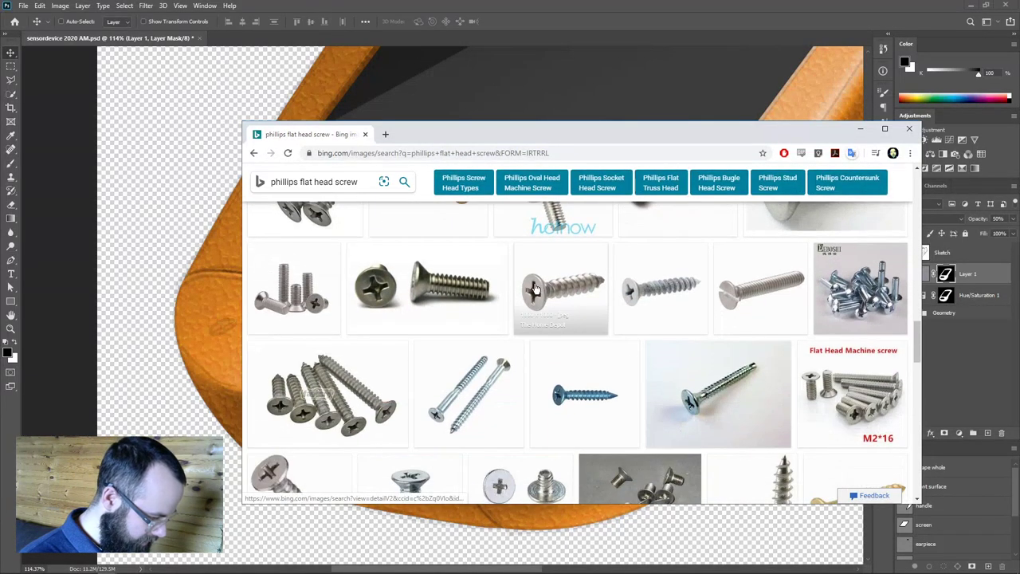
scroll(417, 398, down, 3)
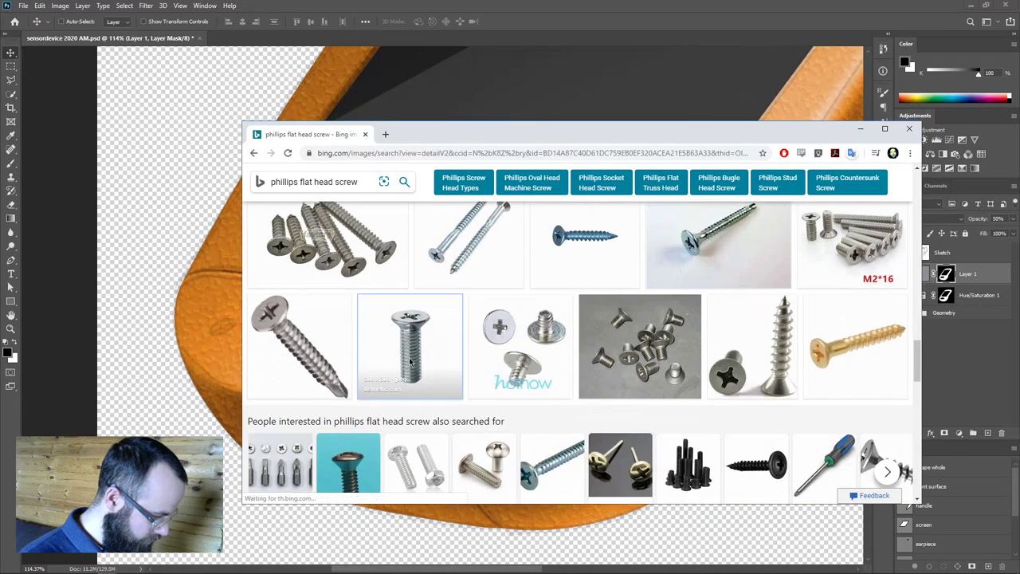
click(408, 362)
right_click(483, 312)
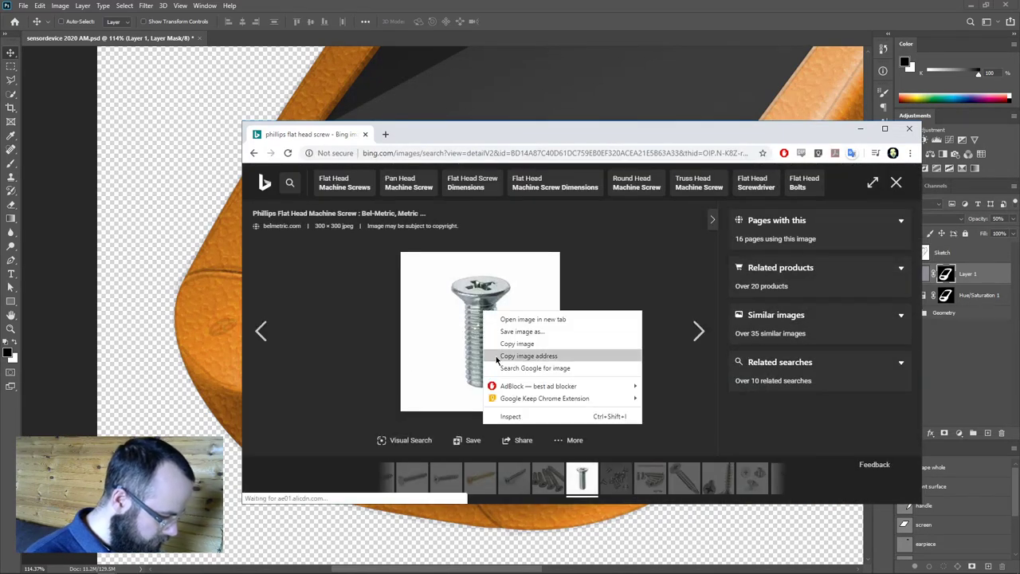
click(513, 346)
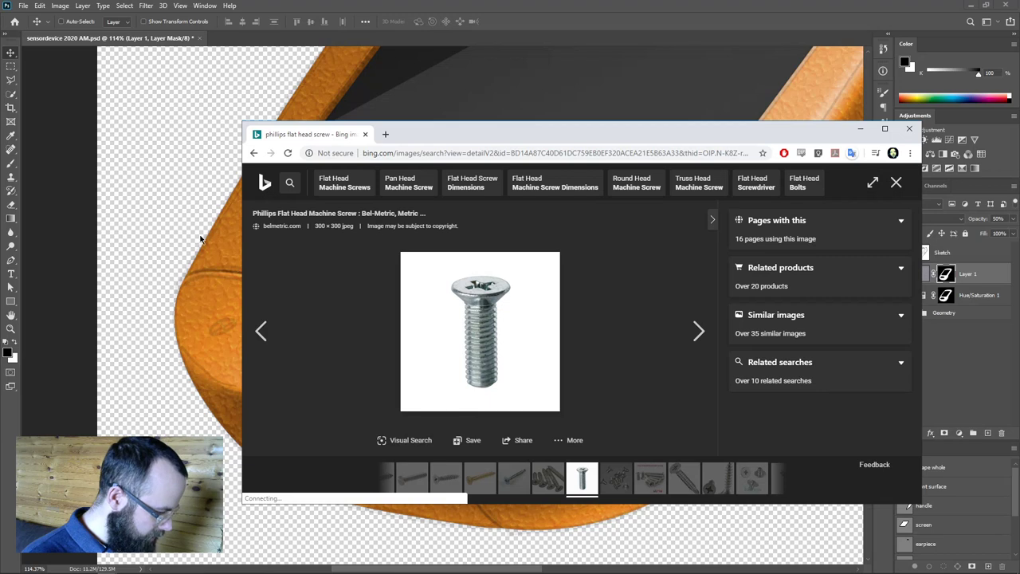
click(201, 237)
key(ctrl+v)
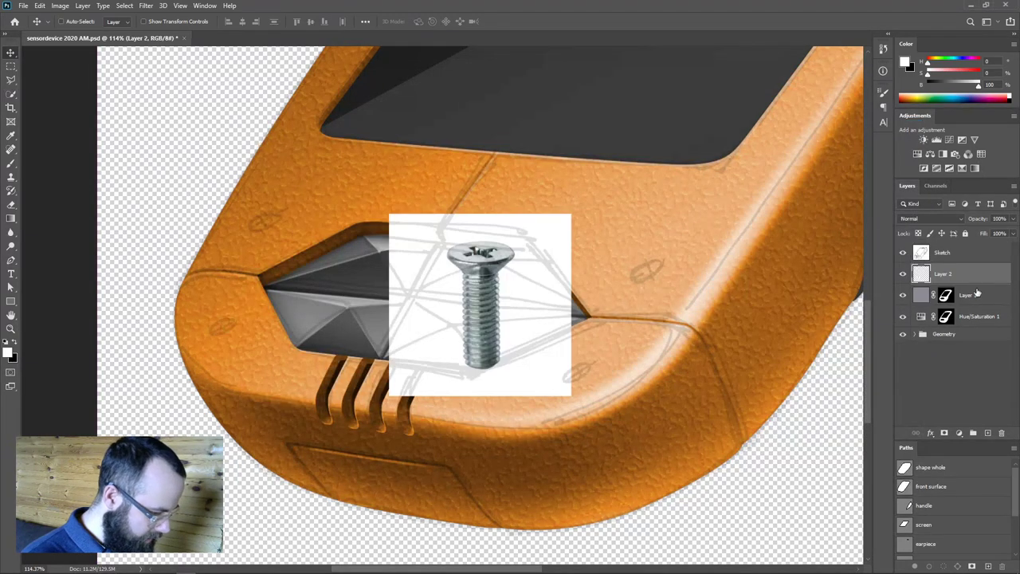
Copy the round screw head to its own layer with an elliptical selection and delete the pasted photo.
scroll(549, 279, up, 6)
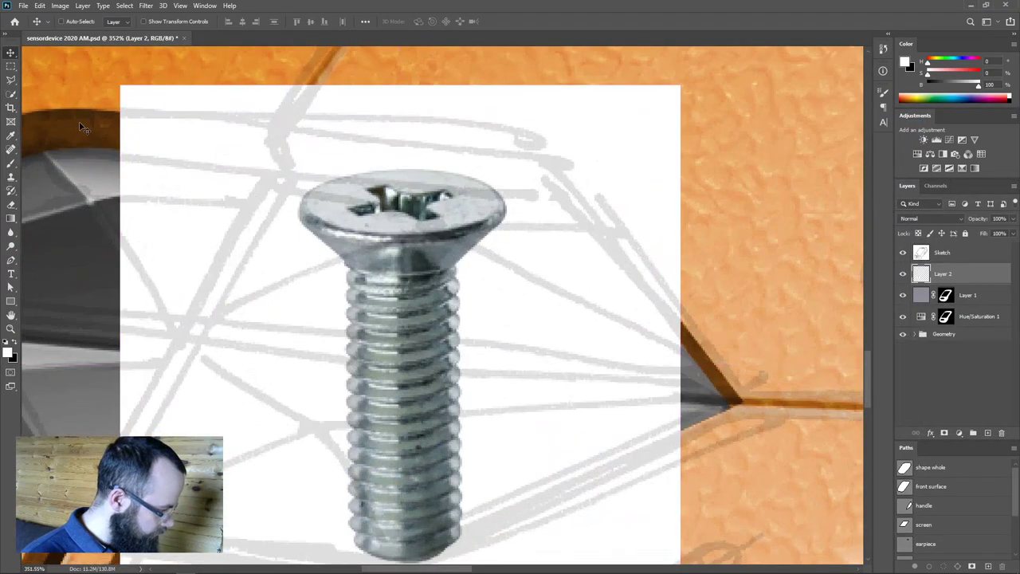
right_click(11, 66)
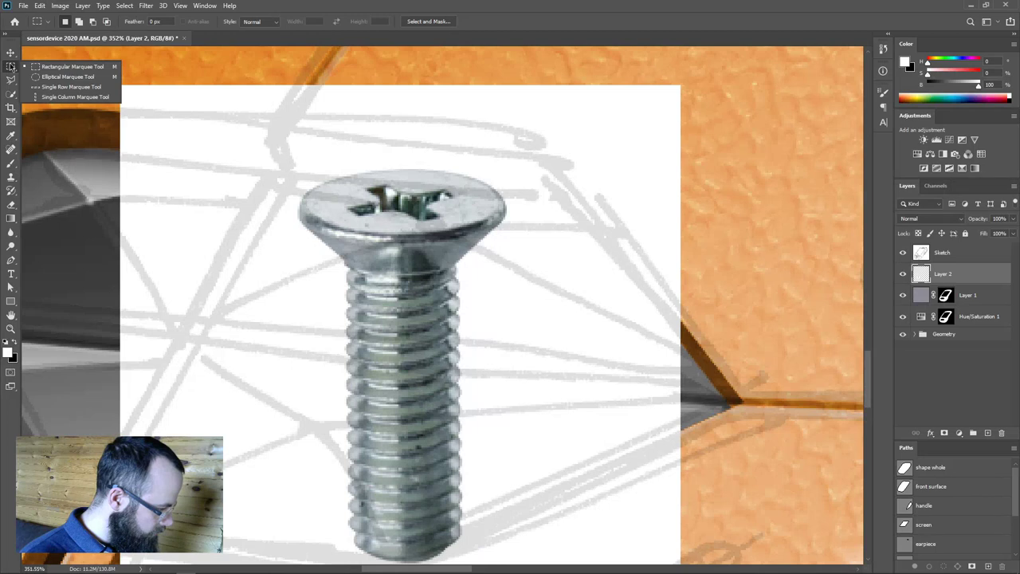
click(48, 78)
drag(405, 205, 502, 234)
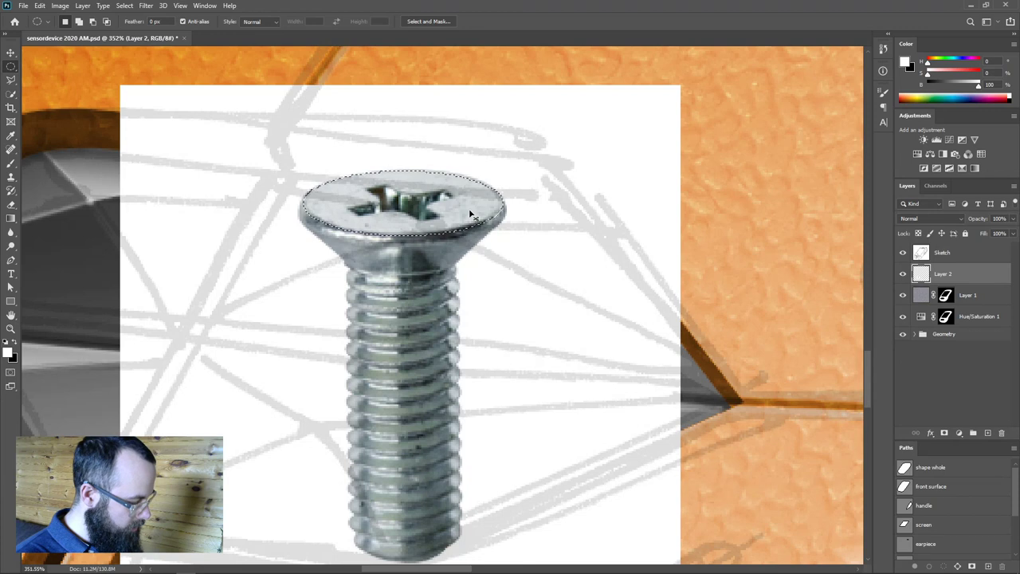
key(ctrl+j)
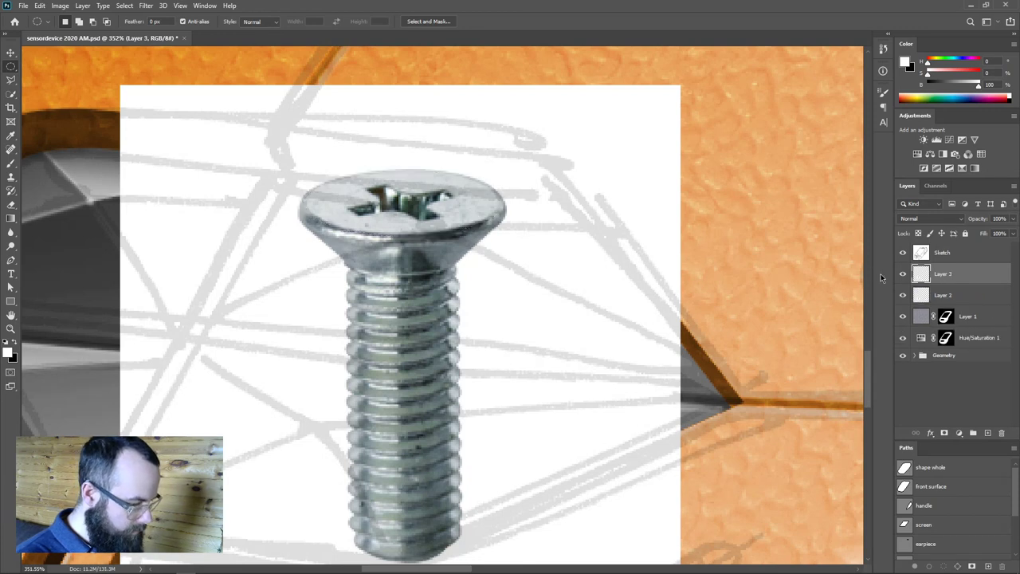
click(902, 295)
drag(948, 296, 1001, 433)
Shrink the screw head to a small disc and duplicate it higher on the casing.
scroll(687, 289, down, 5)
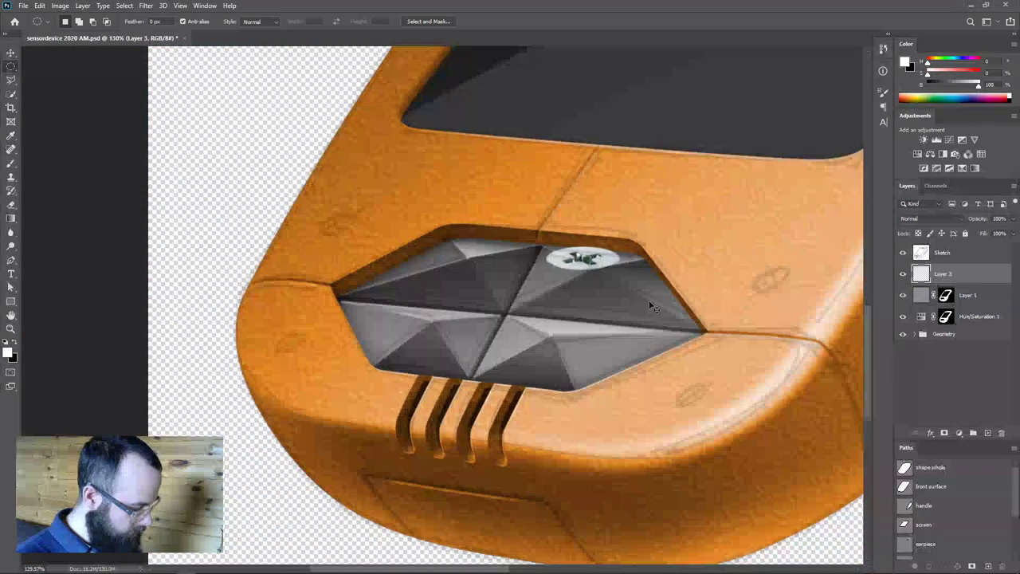
key(ctrl+t)
drag(620, 272, 781, 276)
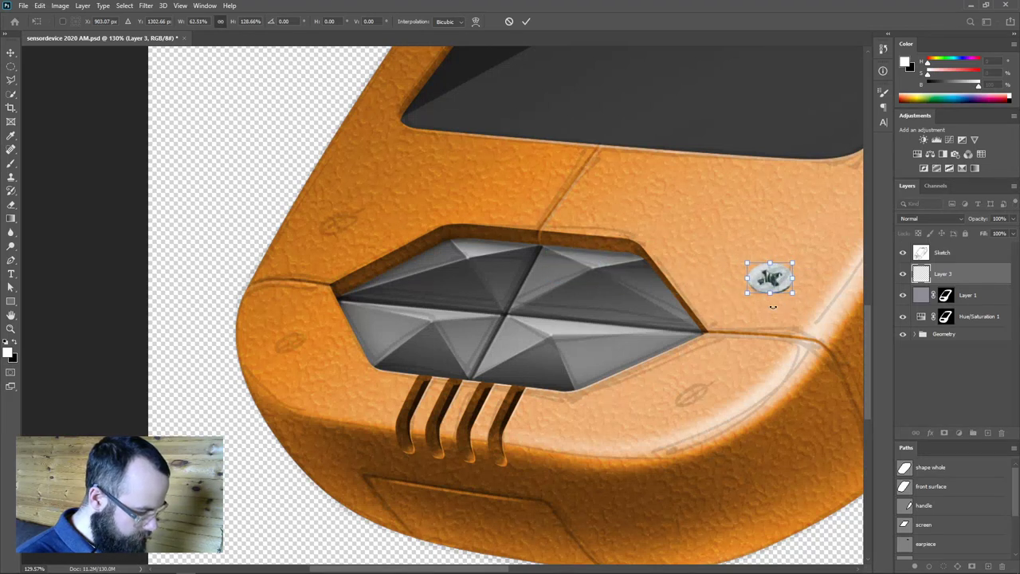
key(Return)
key(m)
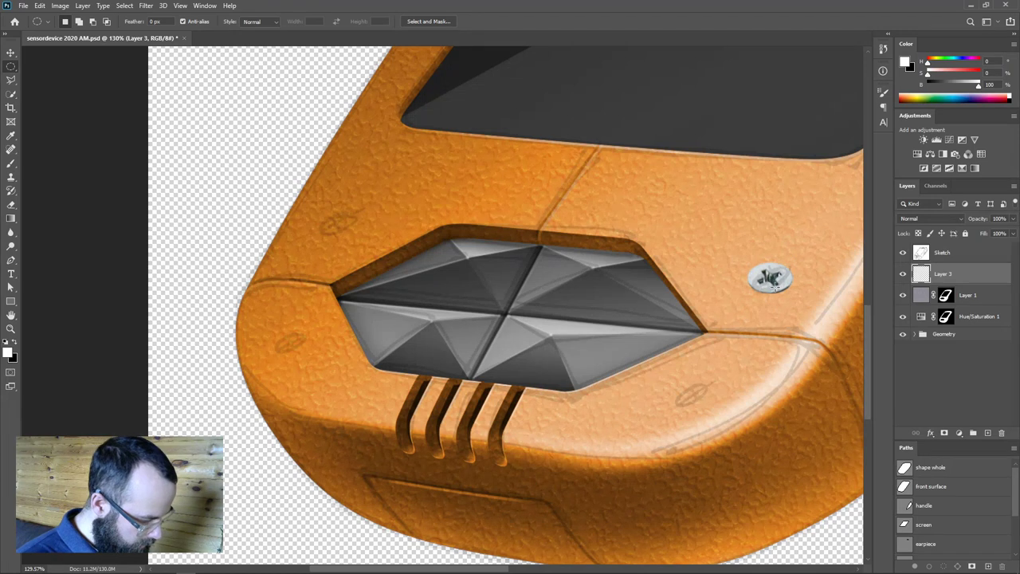
key(v)
drag(774, 288, 769, 223)
Rename the screw layer 'screwhead' and rotate it to suit the casing.
click(922, 294)
double_click(943, 295)
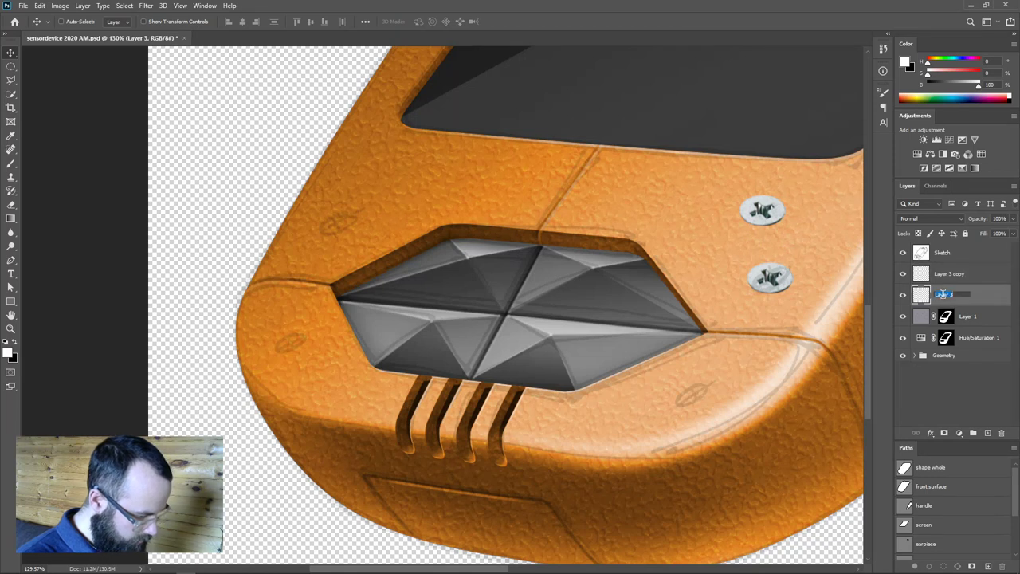
key(Return)
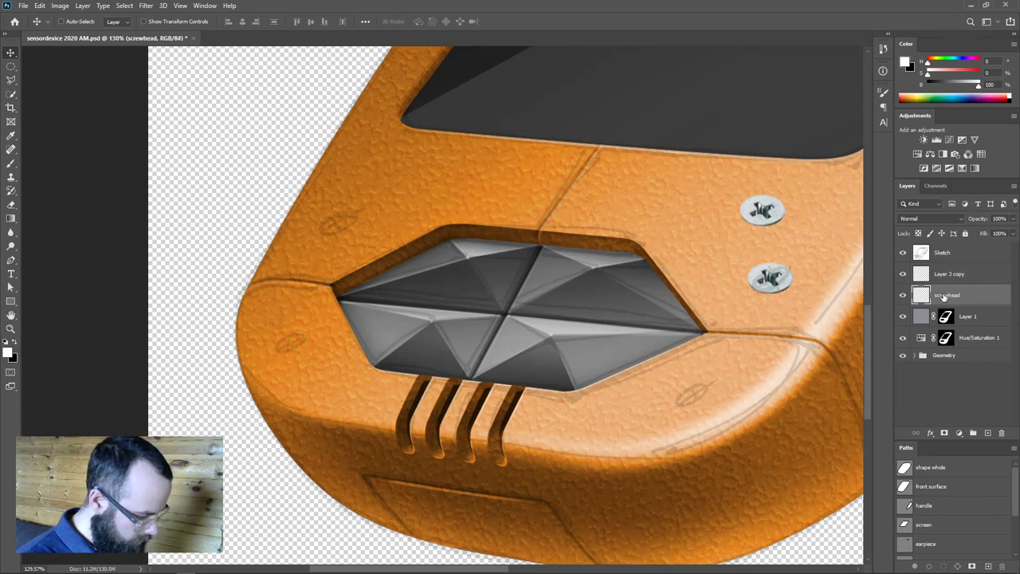
key(ctrl+t)
drag(803, 299, 836, 446)
key(Return)
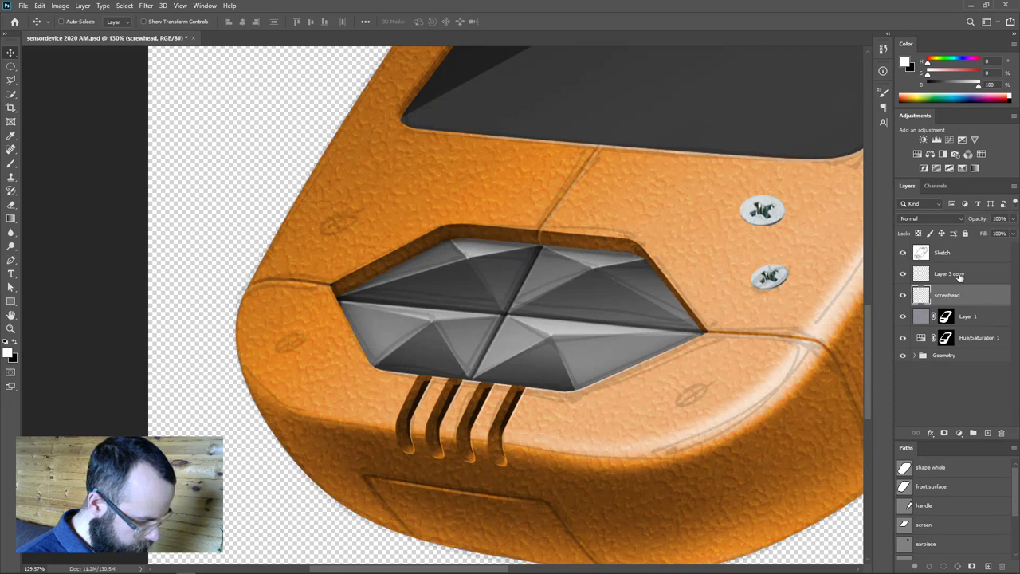
Hide Layer 3 copy and the sketch, then tilt the screwhead slightly.
click(902, 274)
click(903, 253)
scroll(717, 387, down, 5)
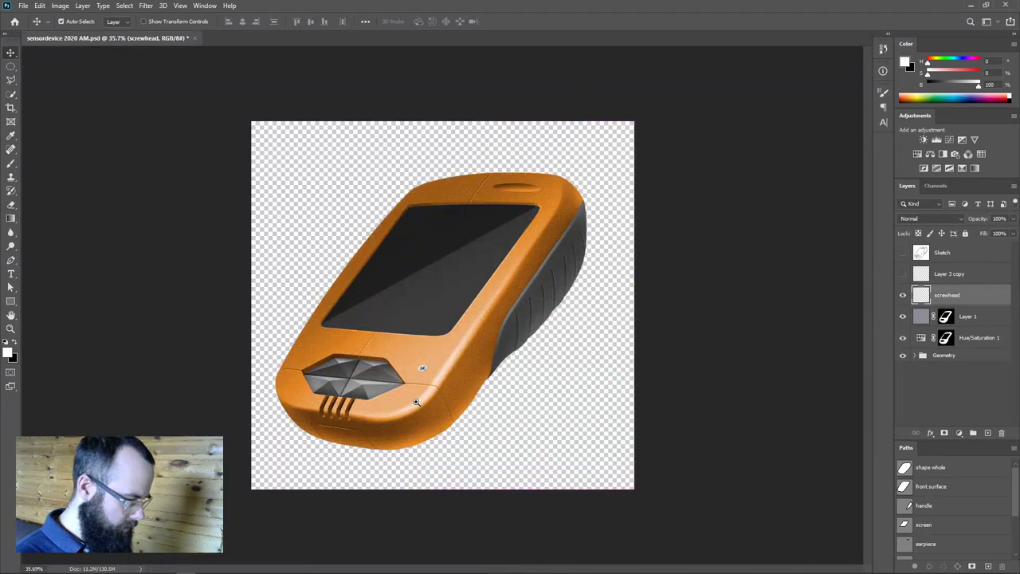
scroll(441, 411, up, 2)
key(ctrl+t)
drag(417, 430, 459, 510)
key(Return)
Place screwhead copies below the button's right end and above its left end.
scroll(448, 393, up, 5)
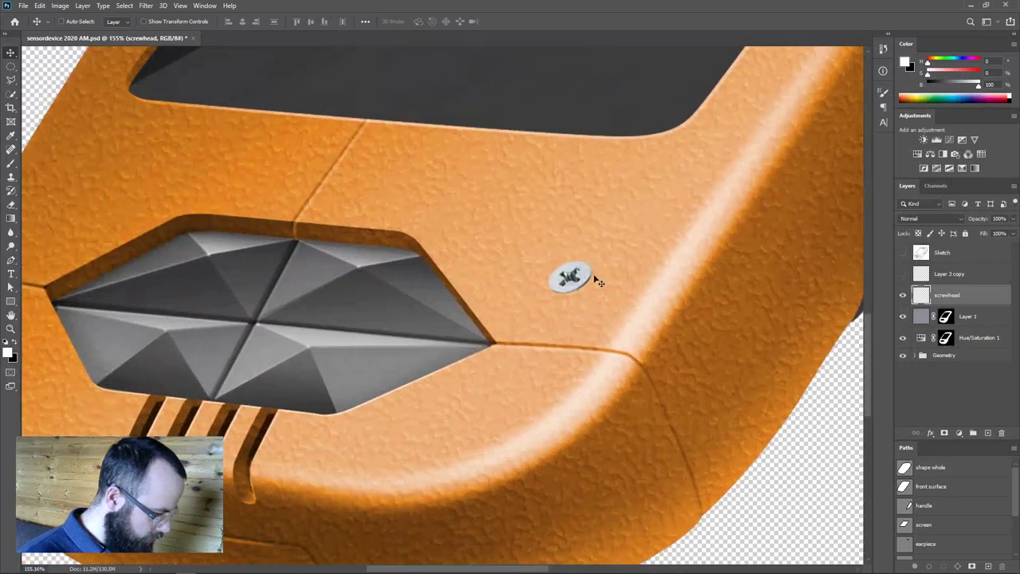
drag(597, 281, 508, 409)
drag(585, 413, 759, 419)
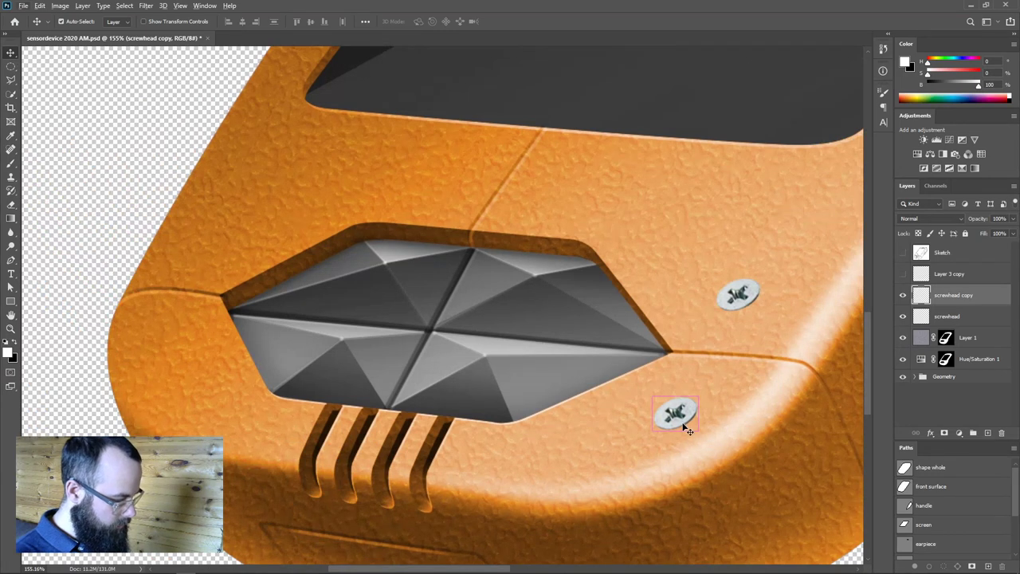
key(ctrl+t)
scroll(733, 398, down, 5)
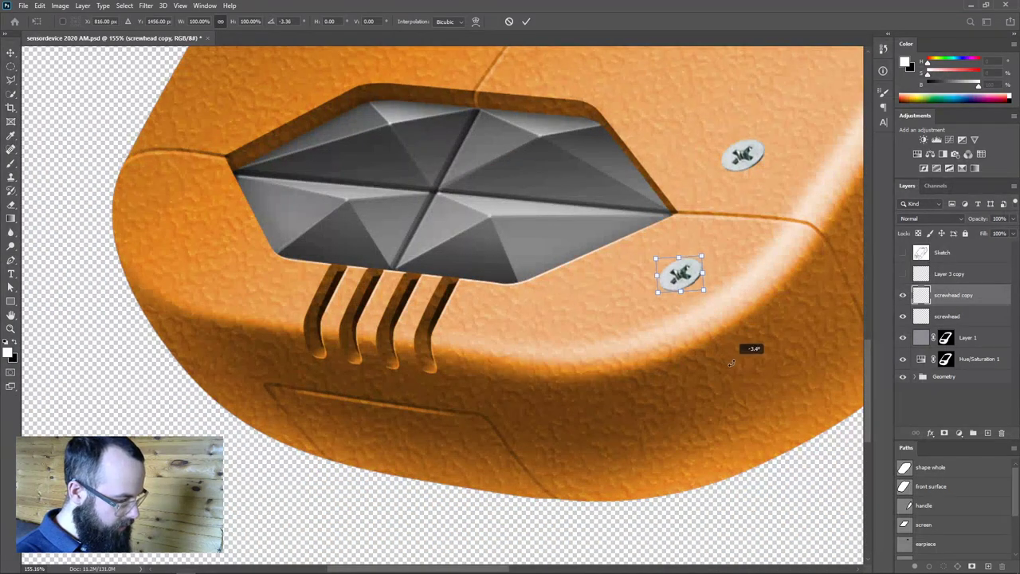
key(Return)
drag(709, 280, 704, 278)
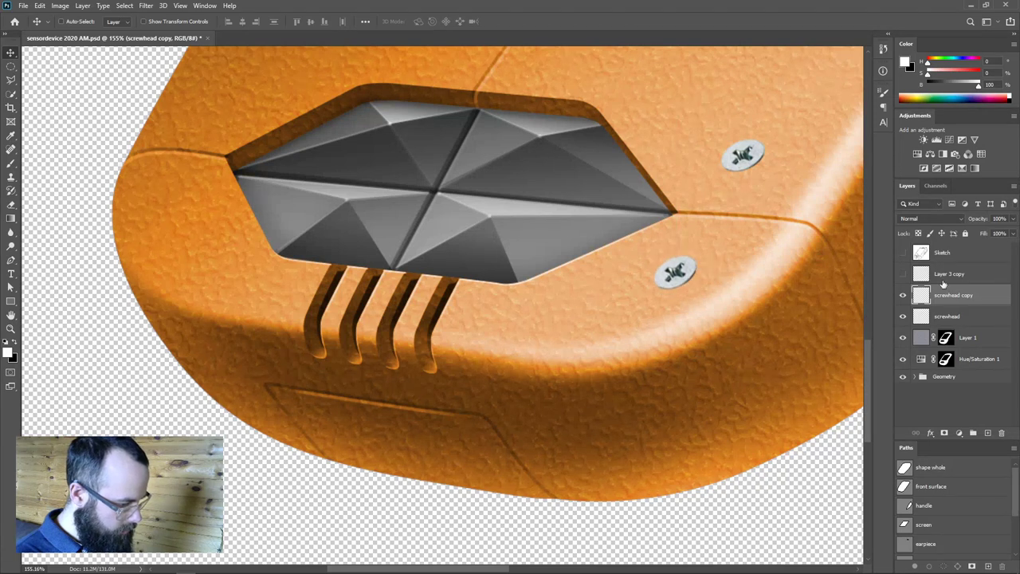
key(alt+bracketleft)
drag(769, 179, 327, 286)
key(ctrl+t)
Duplicate a screw head to the button's left corner, shrinking and tilting it.
key(Return)
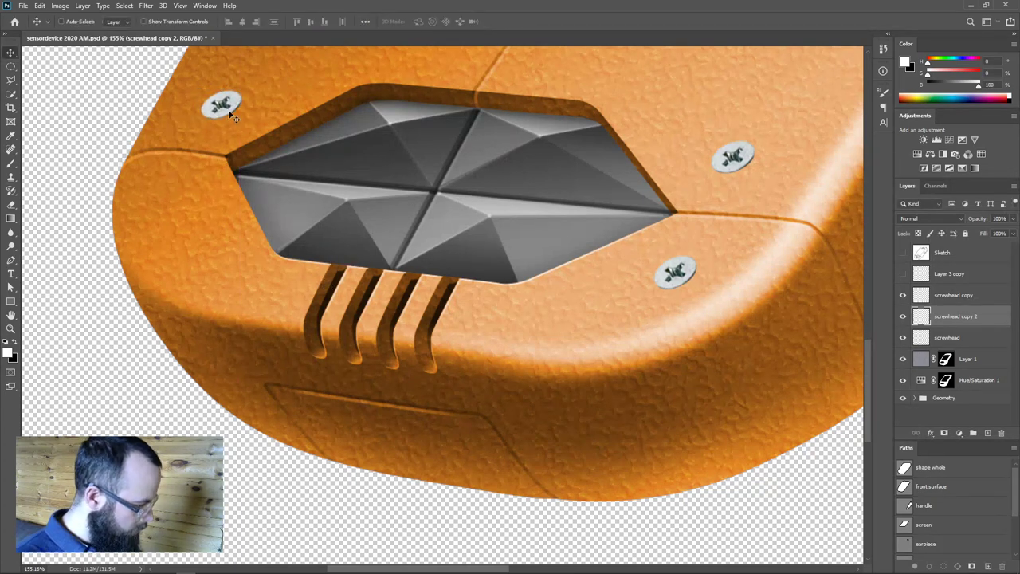
drag(229, 108, 171, 220)
key(ctrl+t)
drag(210, 280, 212, 343)
drag(189, 184, 189, 182)
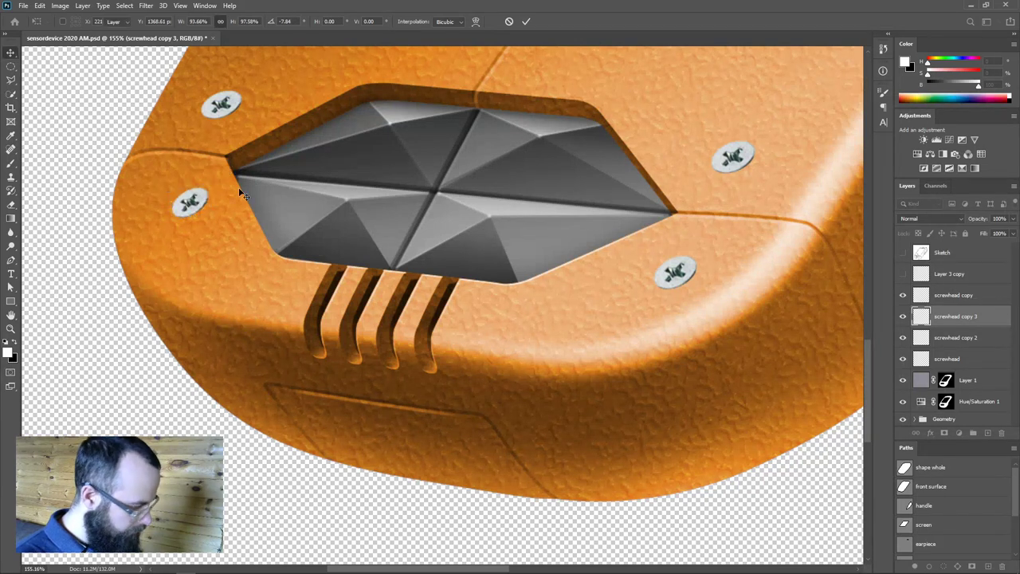
key(Return)
Stretch the left screw head to about 108% height and tilt it about 13°.
key(ctrl+t)
drag(245, 237, 240, 249)
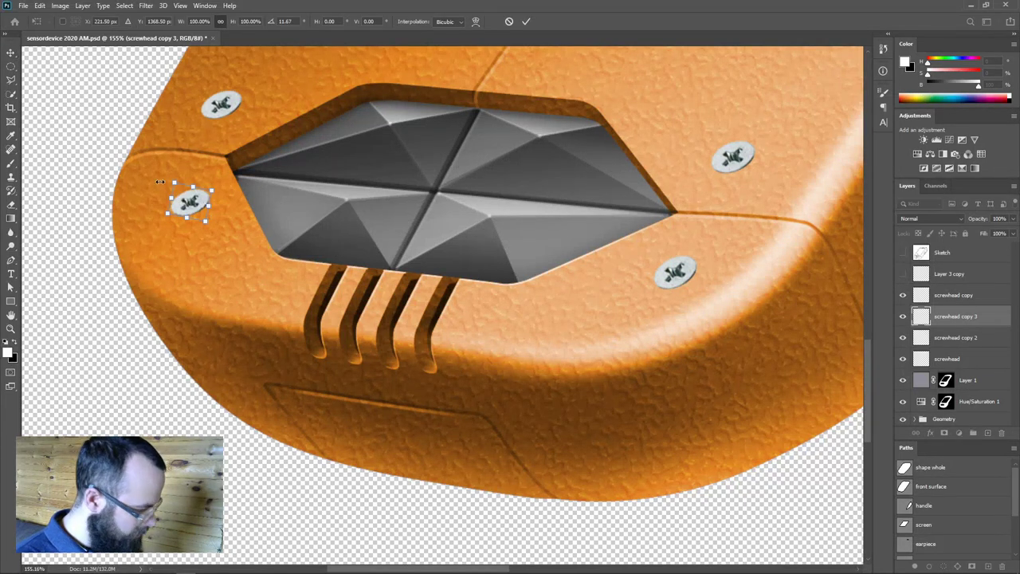
drag(193, 184, 193, 181)
drag(213, 258, 215, 266)
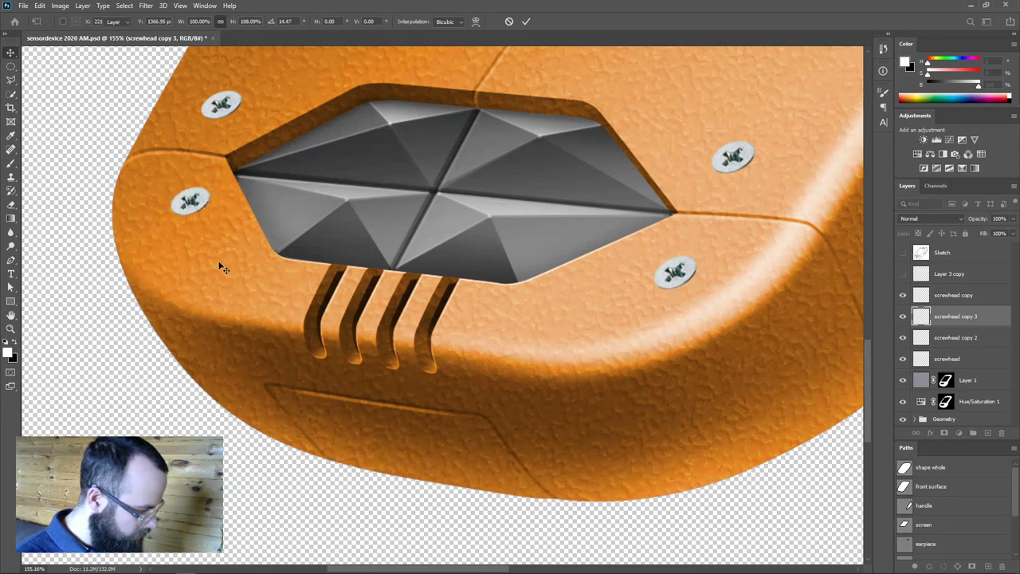
key(Return)
scroll(440, 200, down, 5)
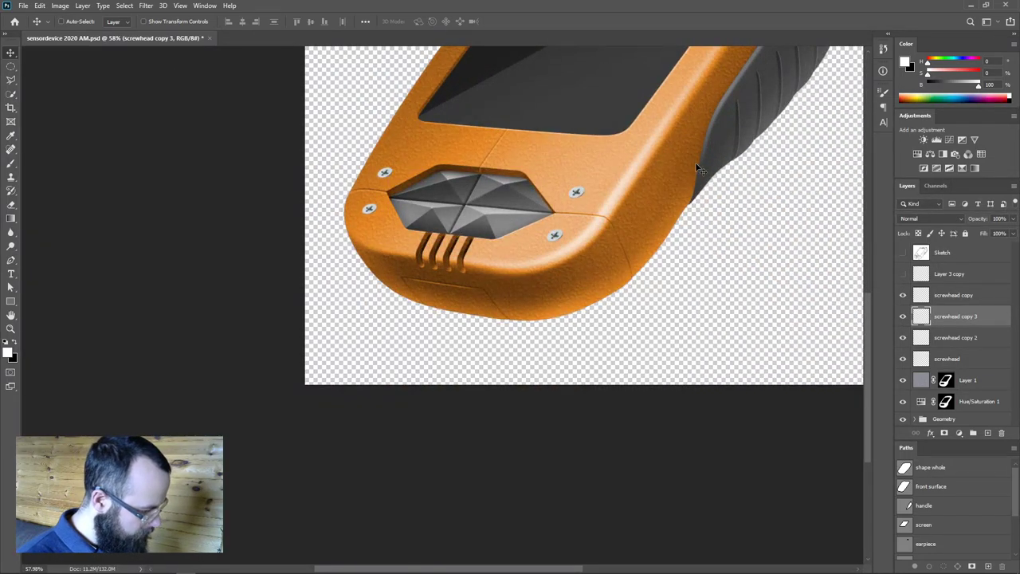
Nudge the lower-right screwhead copy up slightly.
click(992, 344)
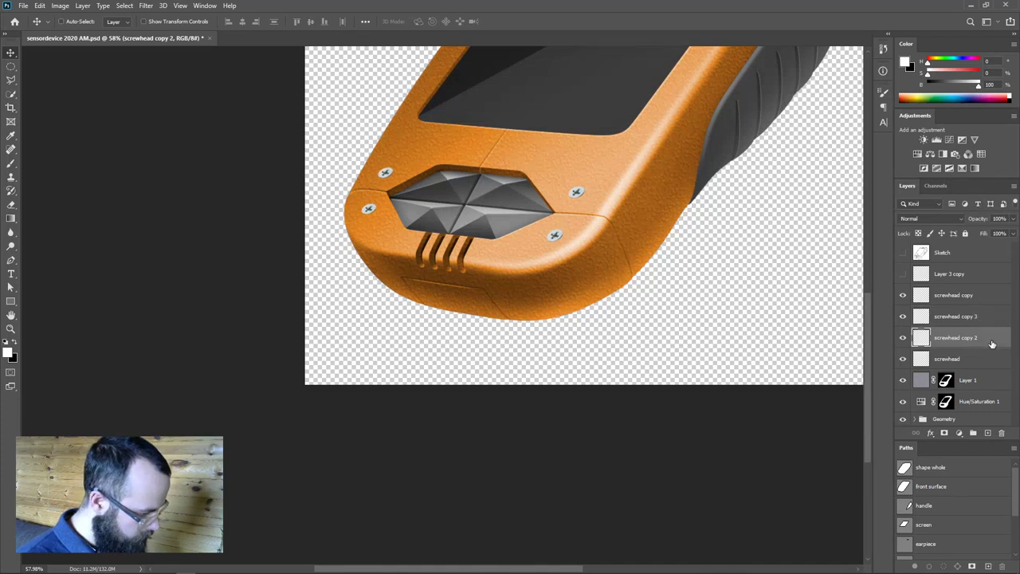
click(986, 300)
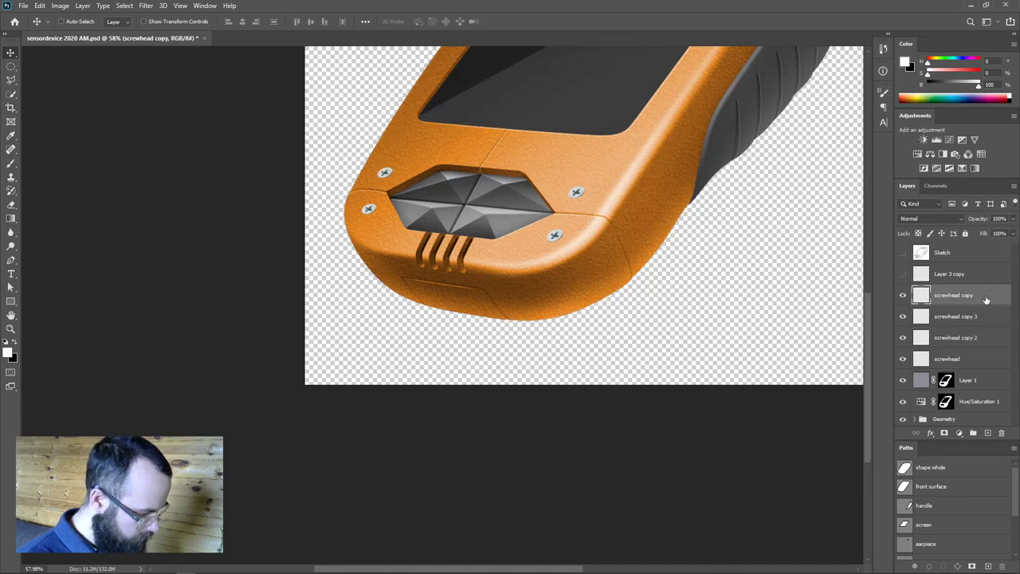
key(Up)
key(Up)
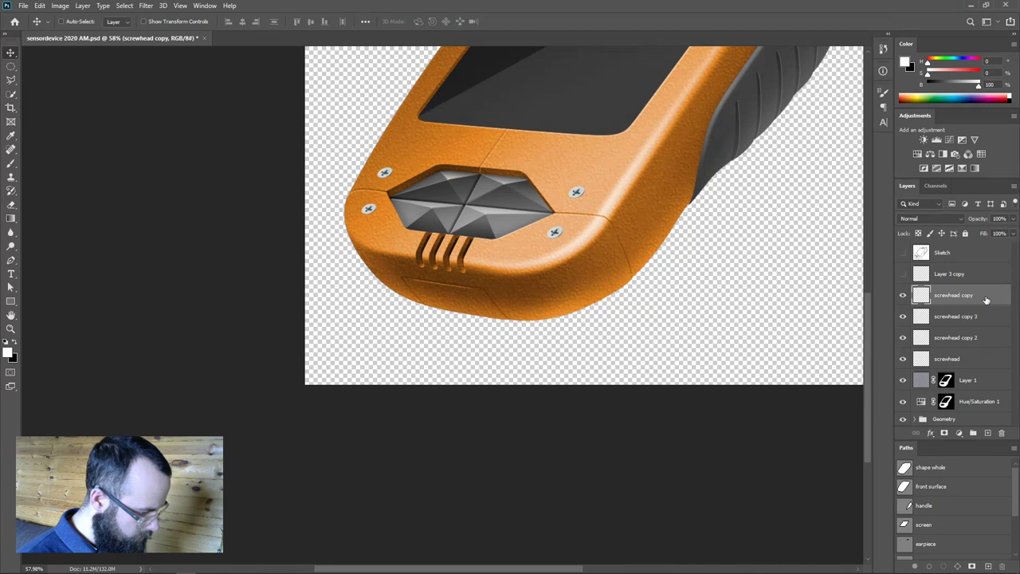
Merge all four screw head layers into the single 'screwhead' layer.
click(970, 360)
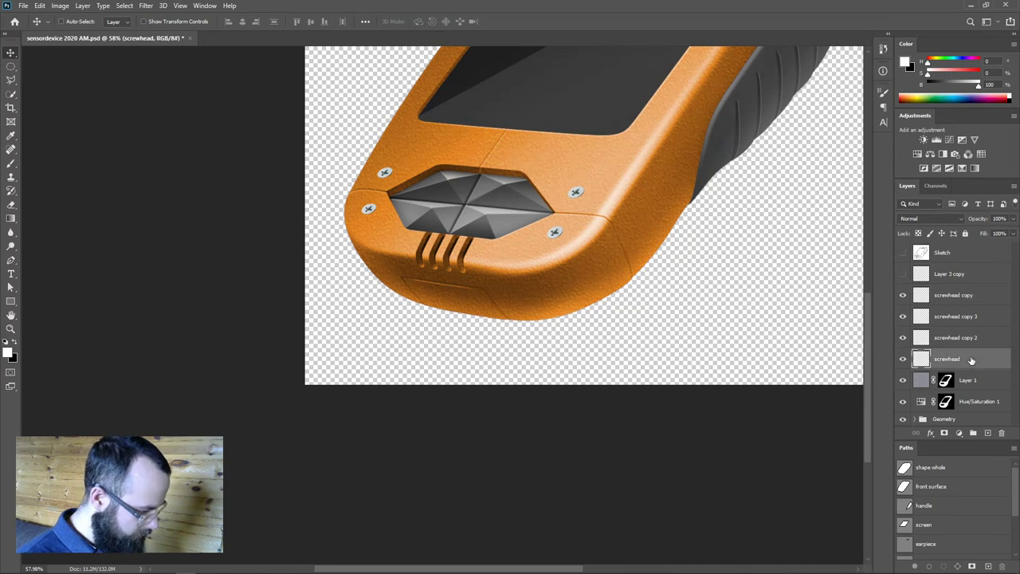
drag(794, 311, 754, 332)
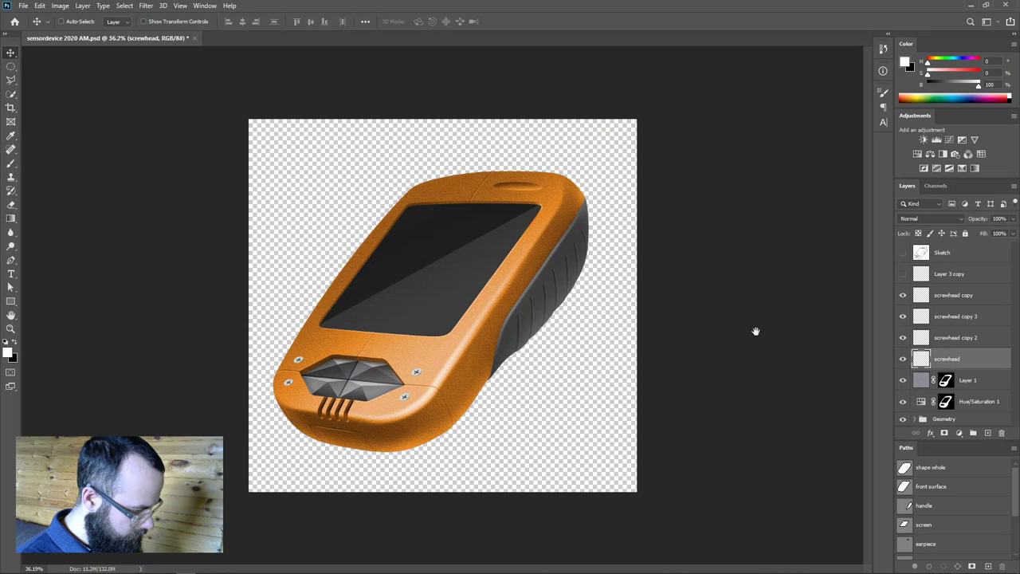
click(953, 296)
key(Delete)
key(Delete)
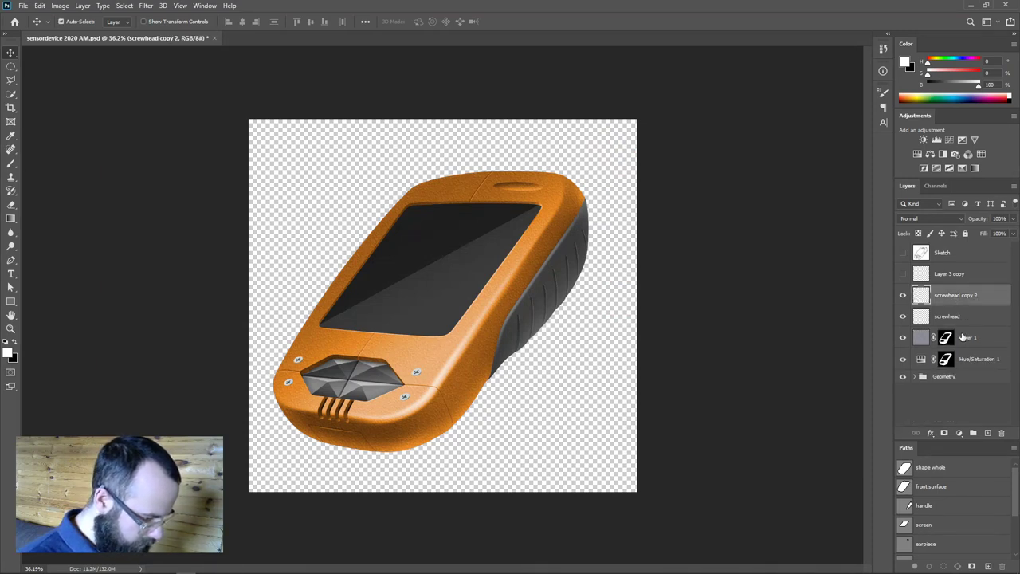
key(Delete)
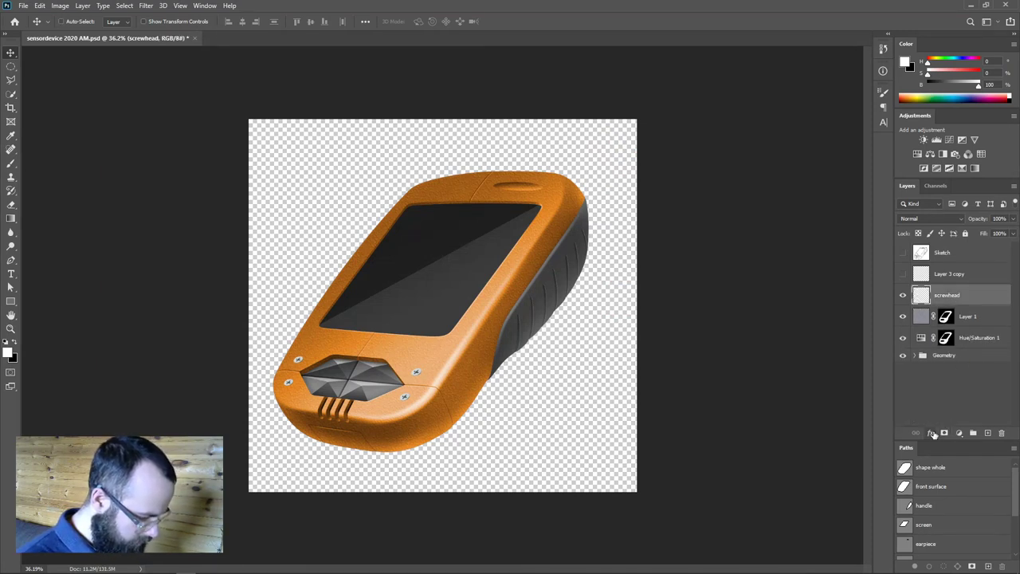
drag(413, 395, 412, 395)
scroll(412, 395, up, 5)
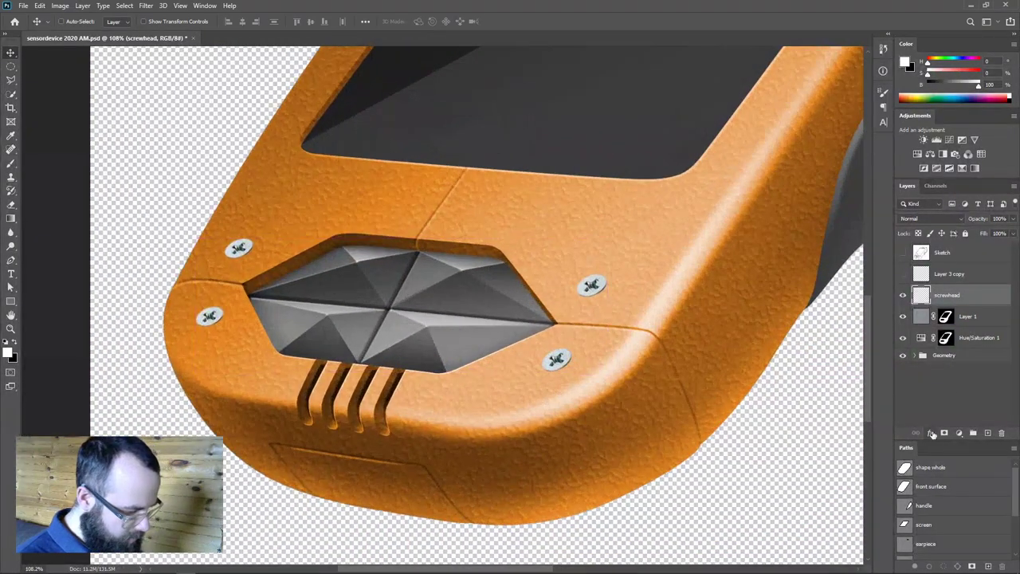
click(932, 433)
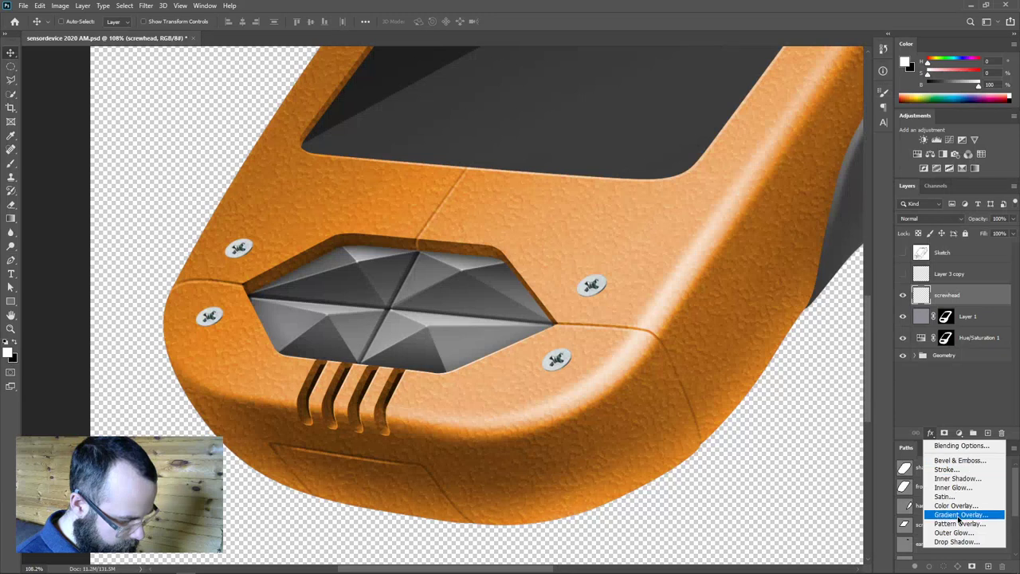
Set the screwhead Drop Shadow to 46% opacity, 117° angle, distance 2 and size 3.
key(Escape)
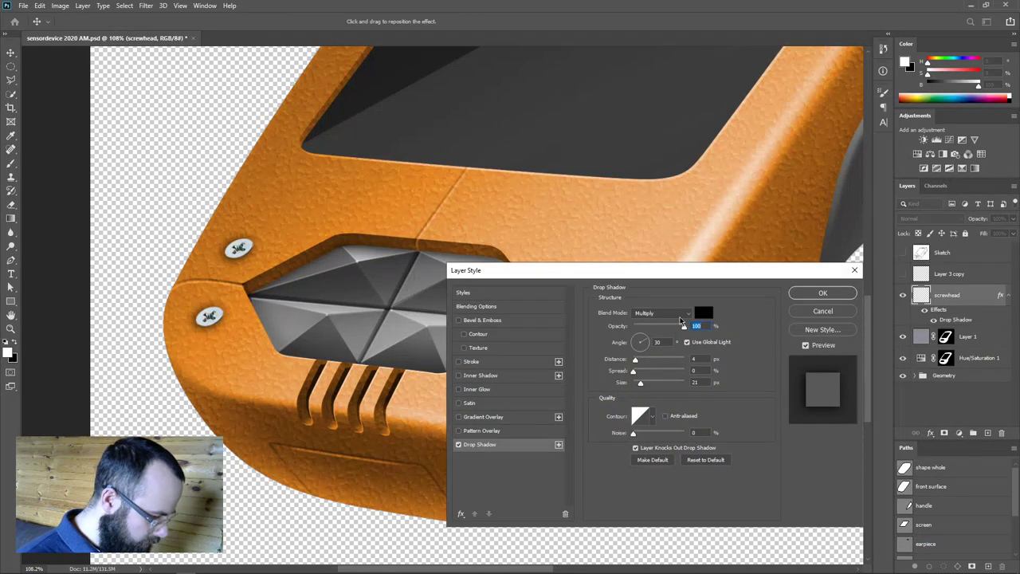
drag(640, 382, 635, 386)
drag(683, 326, 657, 332)
drag(645, 345, 638, 341)
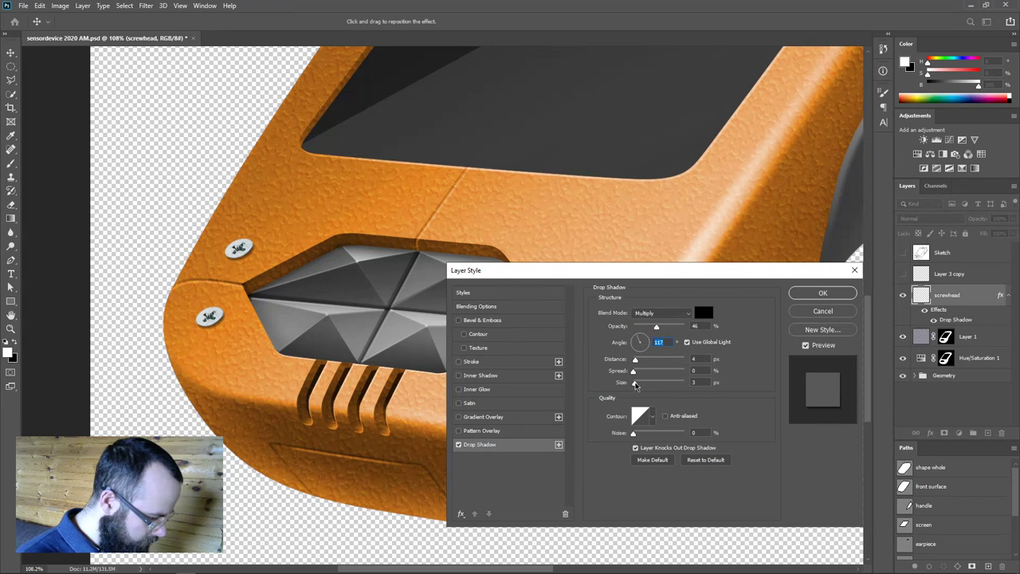
drag(635, 363, 632, 362)
drag(615, 277, 853, 149)
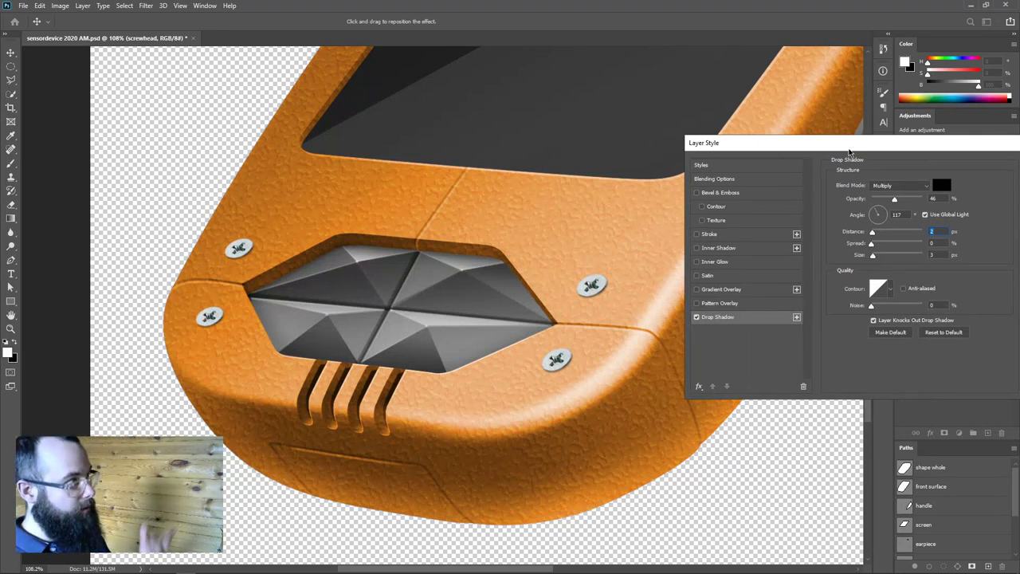
drag(885, 144, 590, 190)
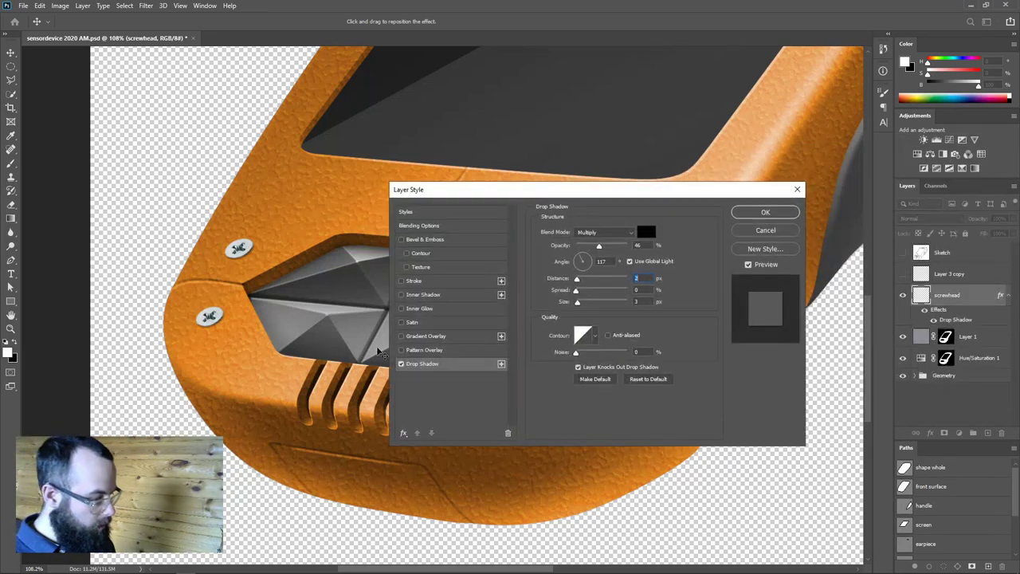
Give the screws a downward Outer Bevel at 113° angle, 74% depth and size 4.
click(401, 239)
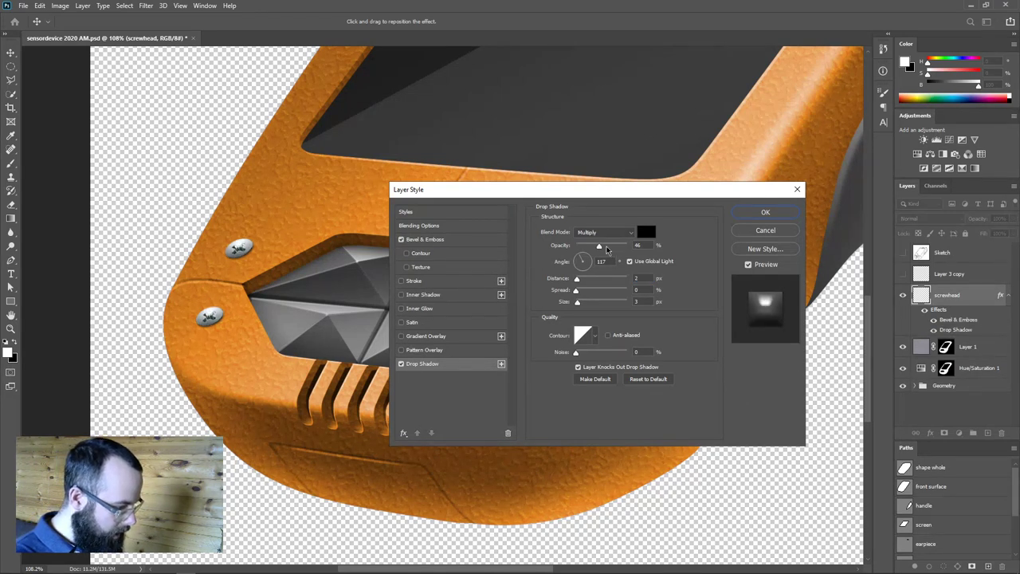
click(436, 229)
click(436, 242)
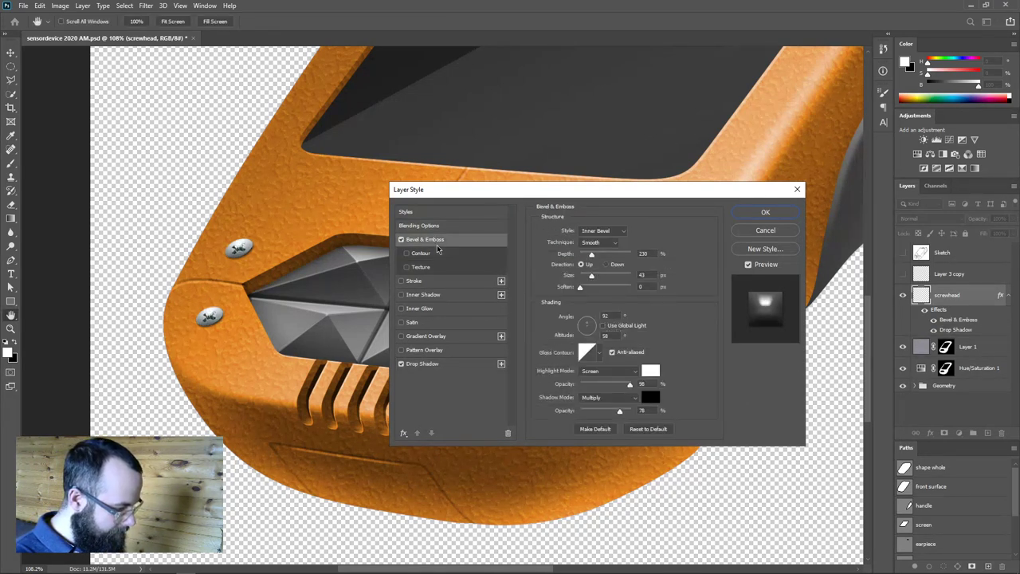
click(603, 230)
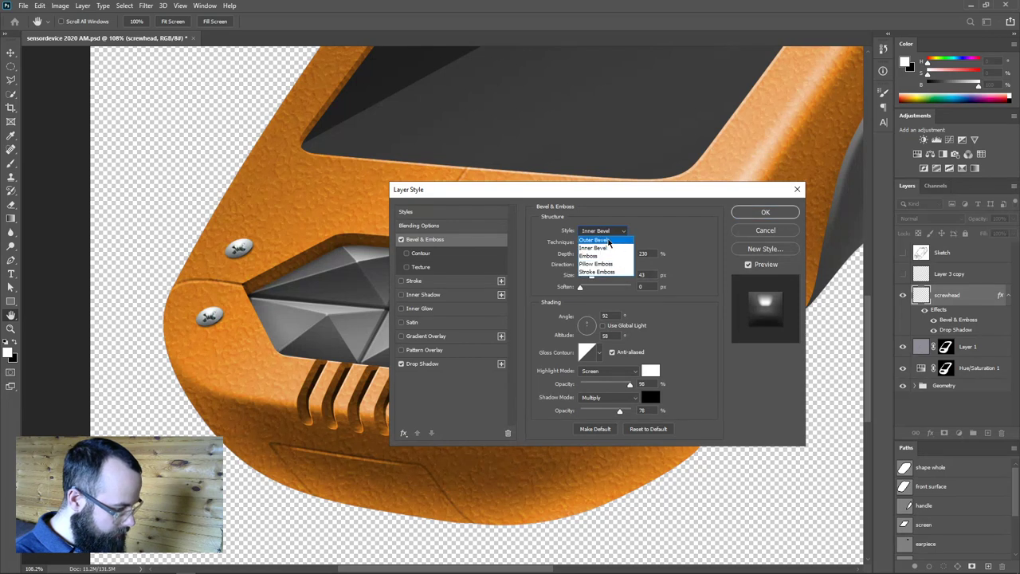
click(609, 239)
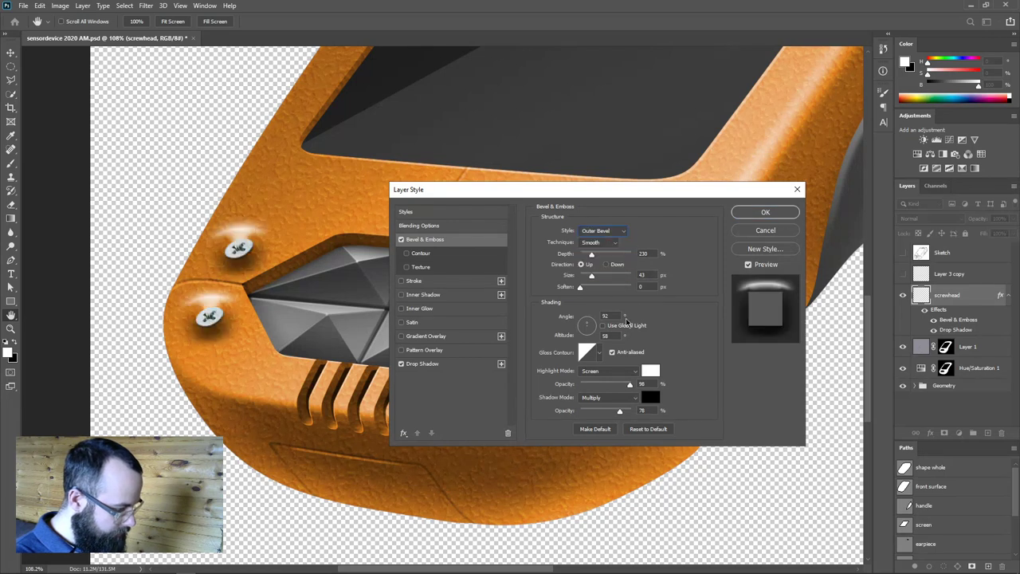
click(606, 264)
click(586, 322)
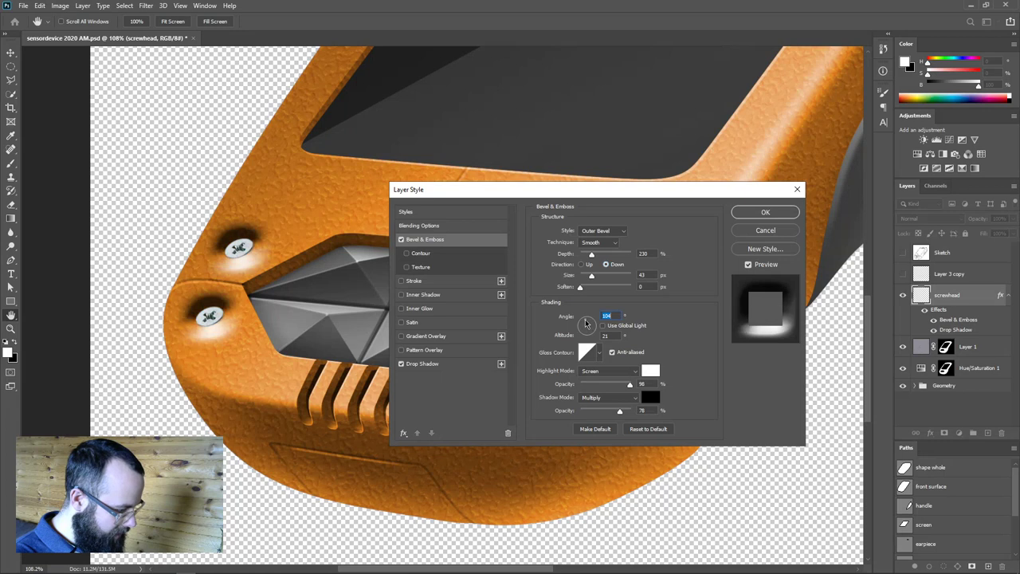
click(586, 323)
drag(591, 253, 582, 279)
drag(553, 196, 876, 133)
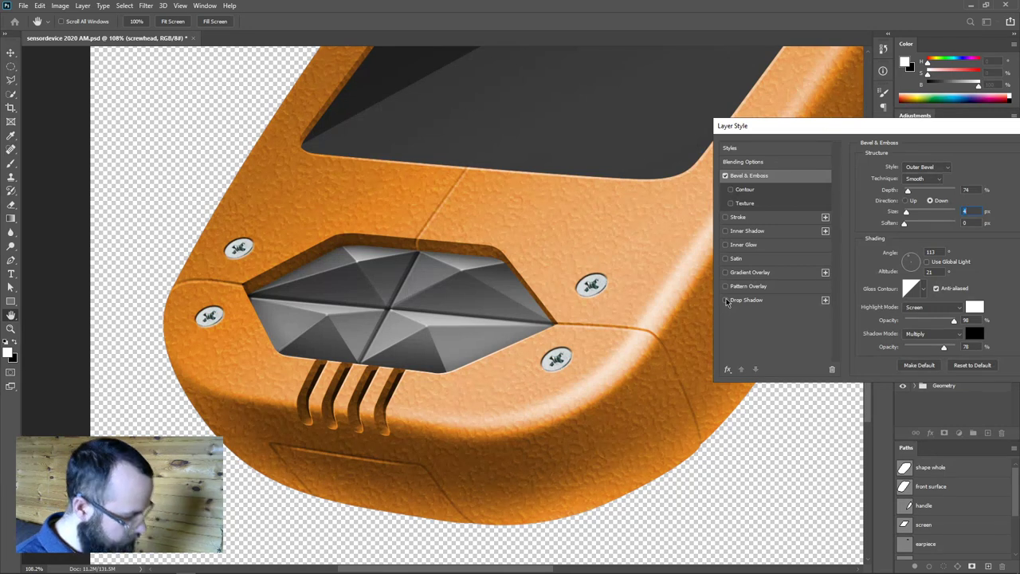
drag(833, 126, 626, 120)
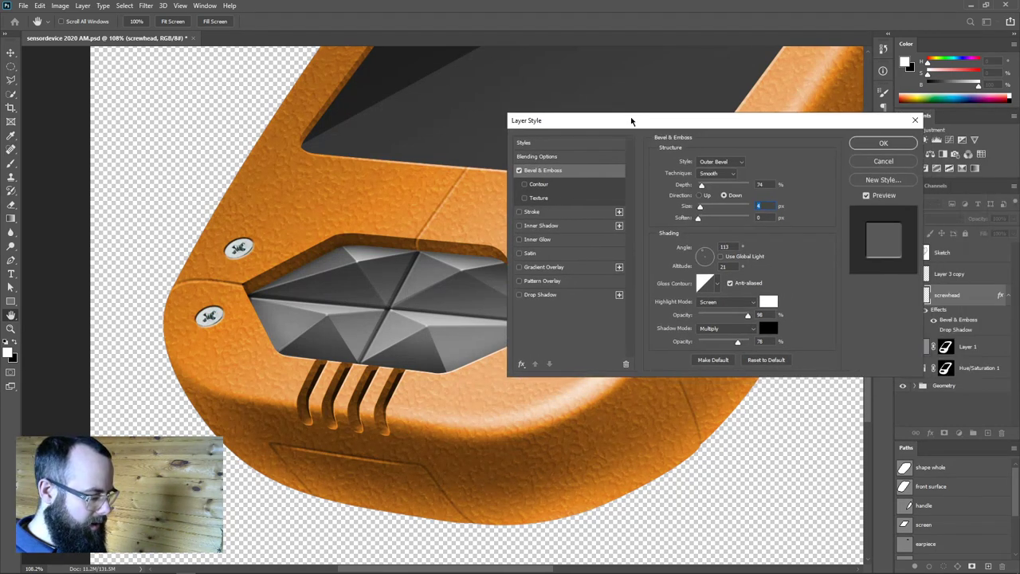
click(889, 148)
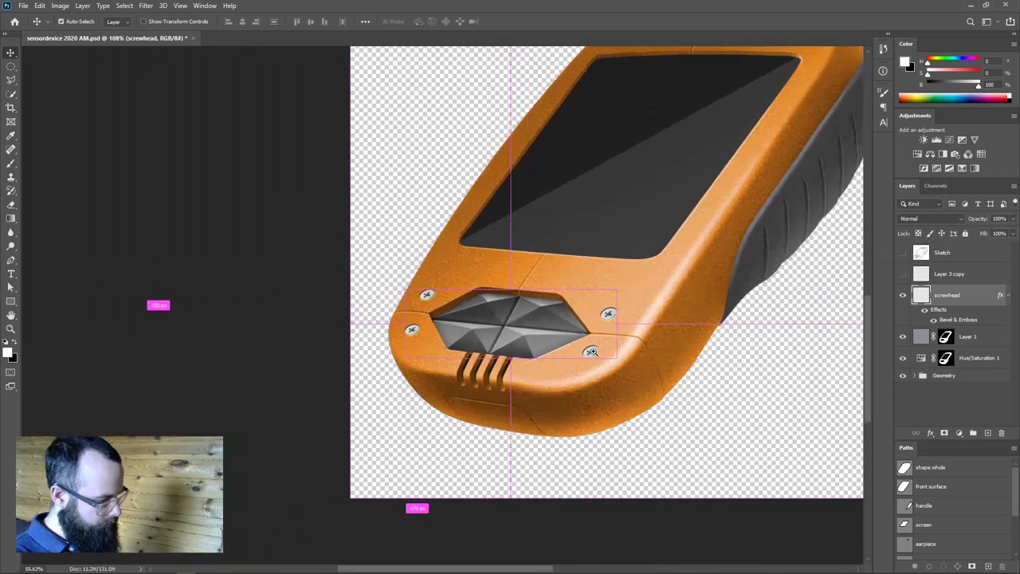
key(ctrl+0)
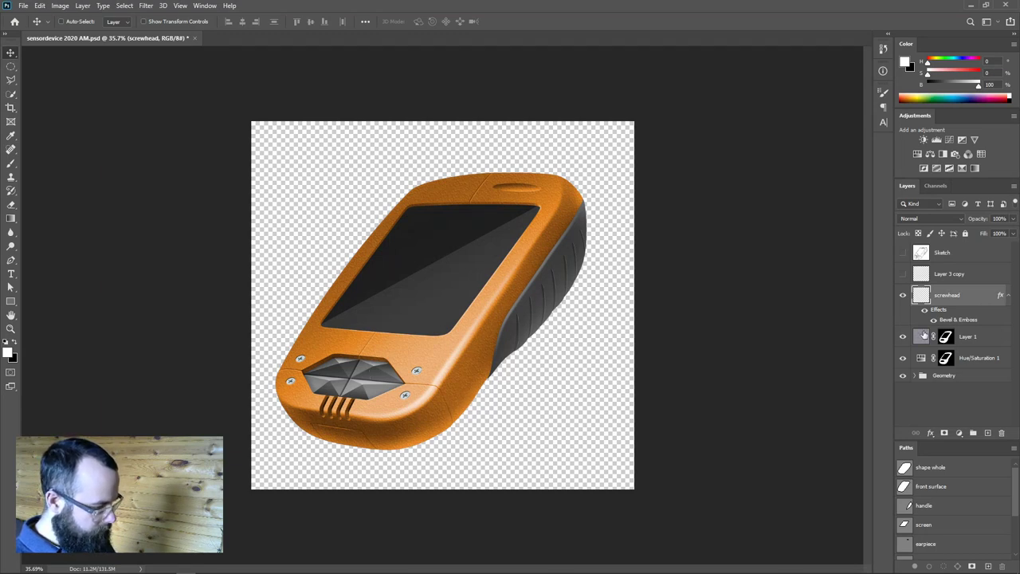
Add a white 'background' layer at the bottom of the stack and delete Layer 3 copy.
click(987, 432)
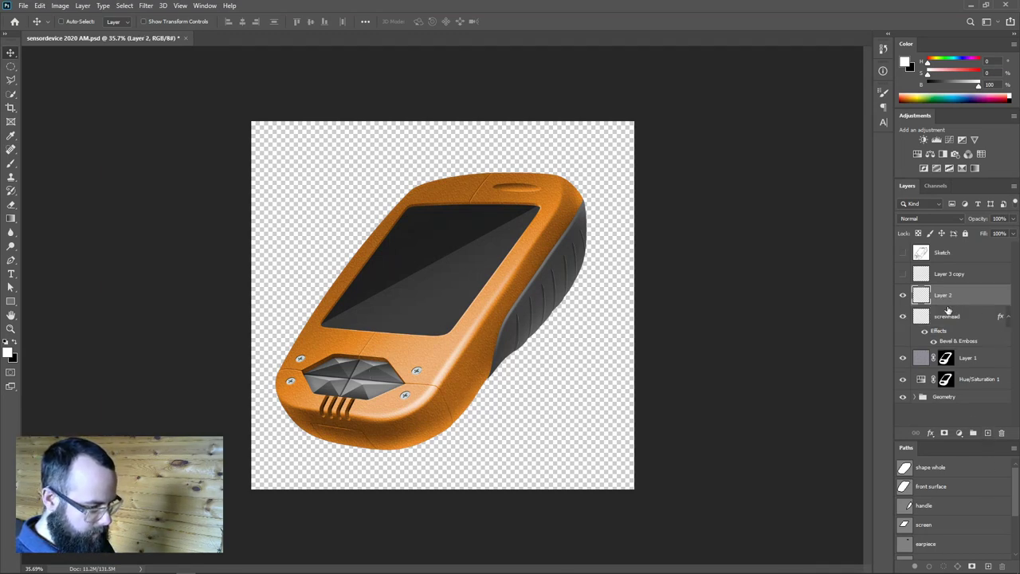
drag(946, 296, 944, 402)
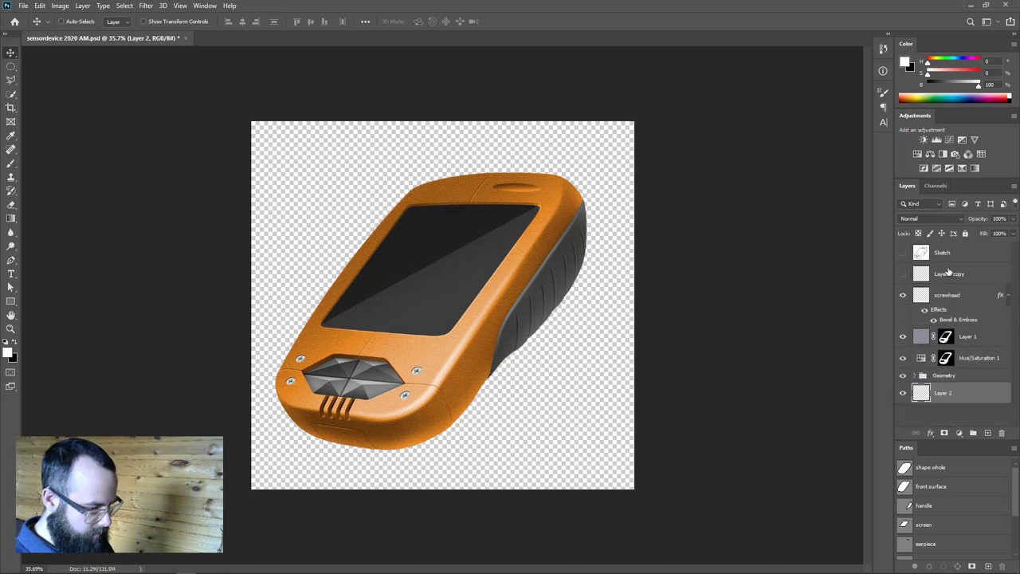
drag(952, 279, 1001, 434)
double_click(943, 371)
text(background)
key(Return)
key(alt+BackSpace)
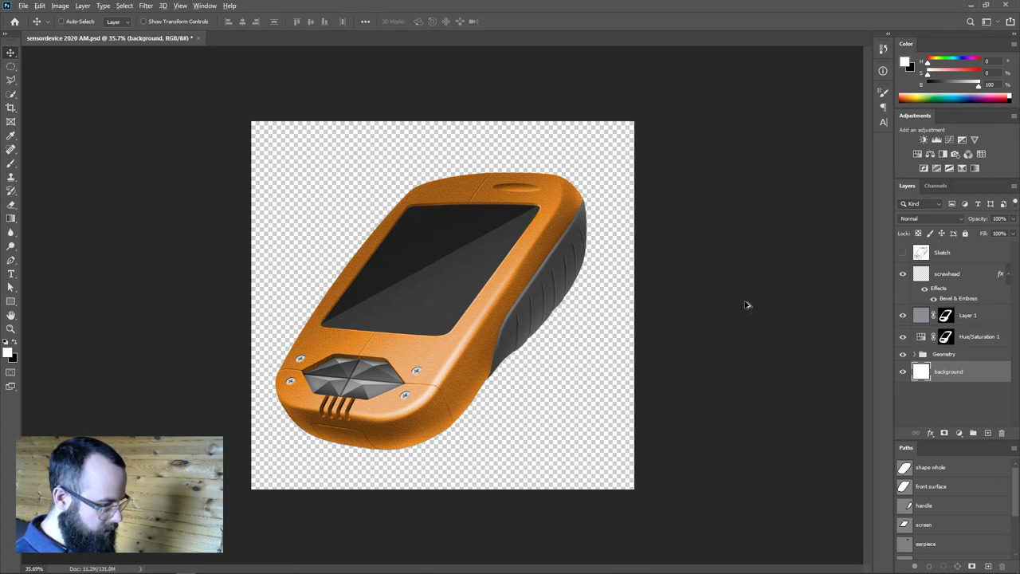
Set up a very large brush with black as the painting colour.
key(b)
mouse_move(444, 258)
mouse_down()
mouse_move(478, 254)
mouse_move(519, 89)
mouse_up()
key(x)
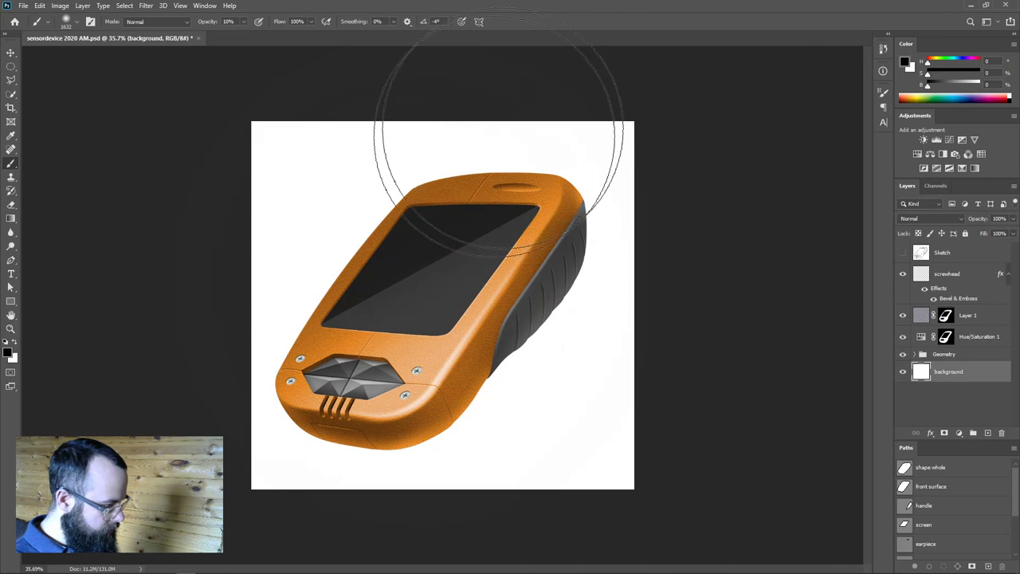
Paint a soft grey band across the background, resizing the brush up to about 1592 px.
mouse_move(181, 235)
mouse_down()
mouse_move(797, 182)
mouse_move(216, 149)
mouse_up()
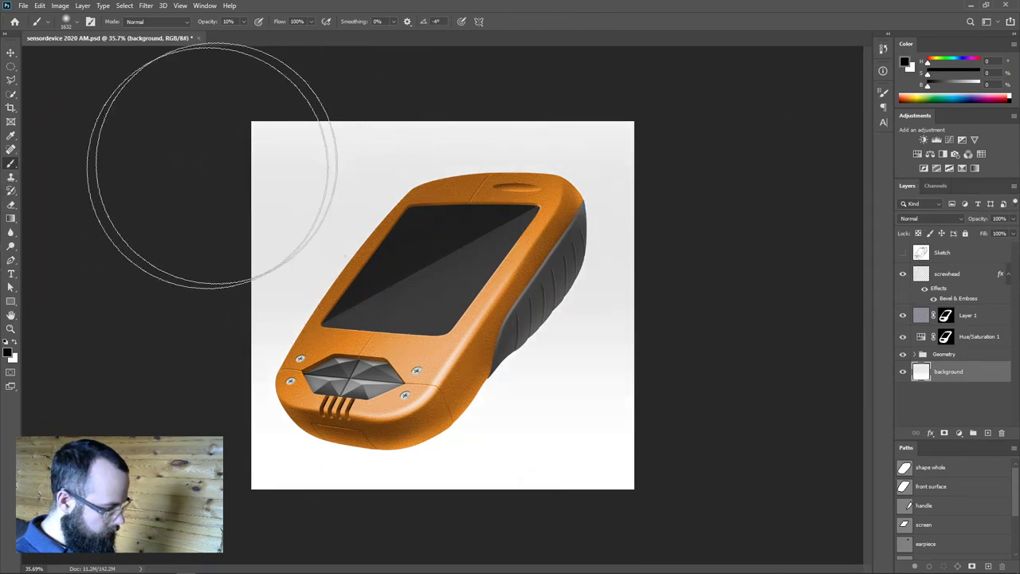
mouse_move(279, 233)
mouse_down()
mouse_move(339, 218)
mouse_move(323, 226)
mouse_up()
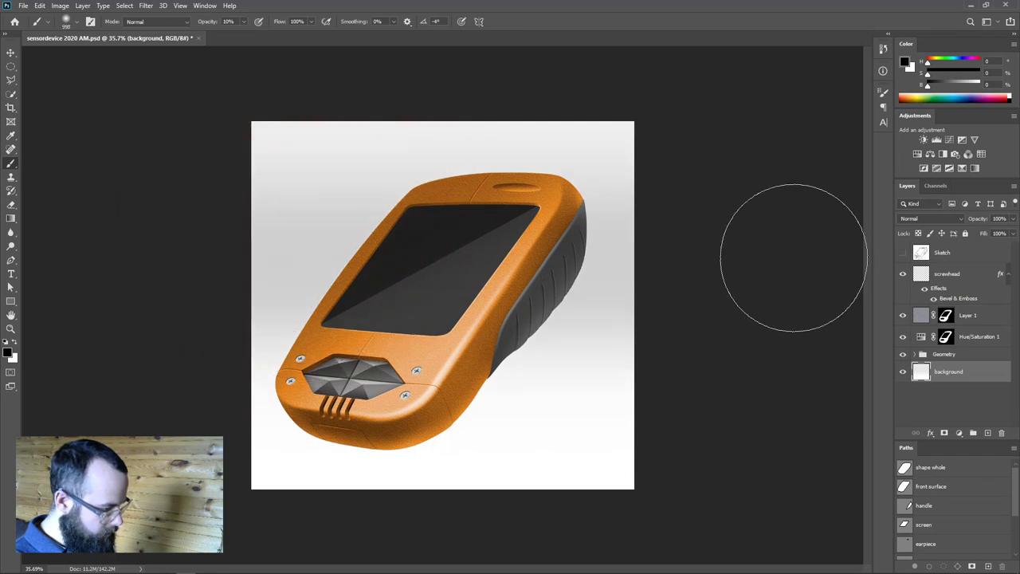
drag(113, 239, 911, 255)
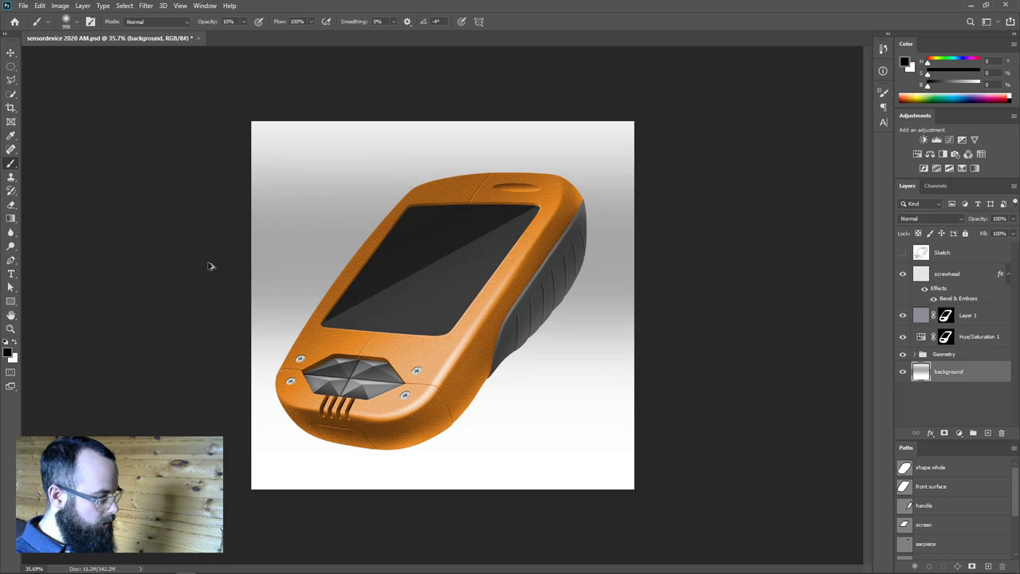
drag(266, 250, 247, 250)
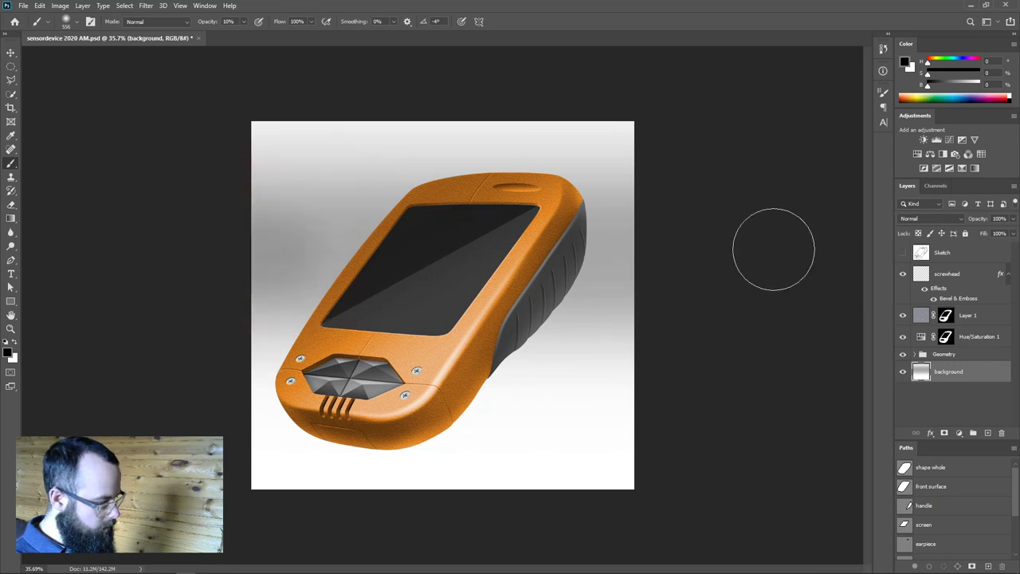
drag(330, 260, 423, 255)
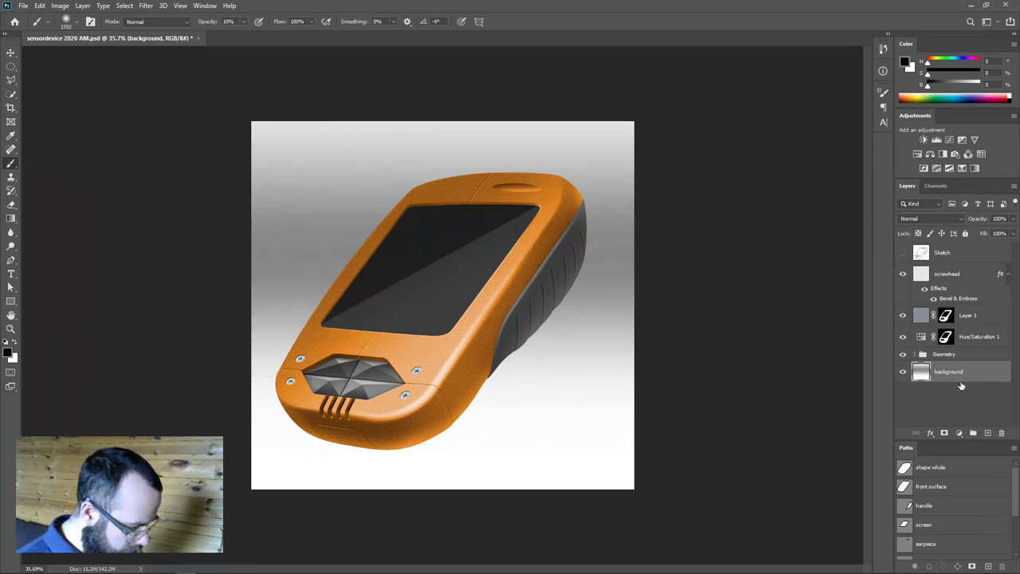
Add a new layer named 'shadow' above the background and set the soft brush to about 1082 px.
click(987, 432)
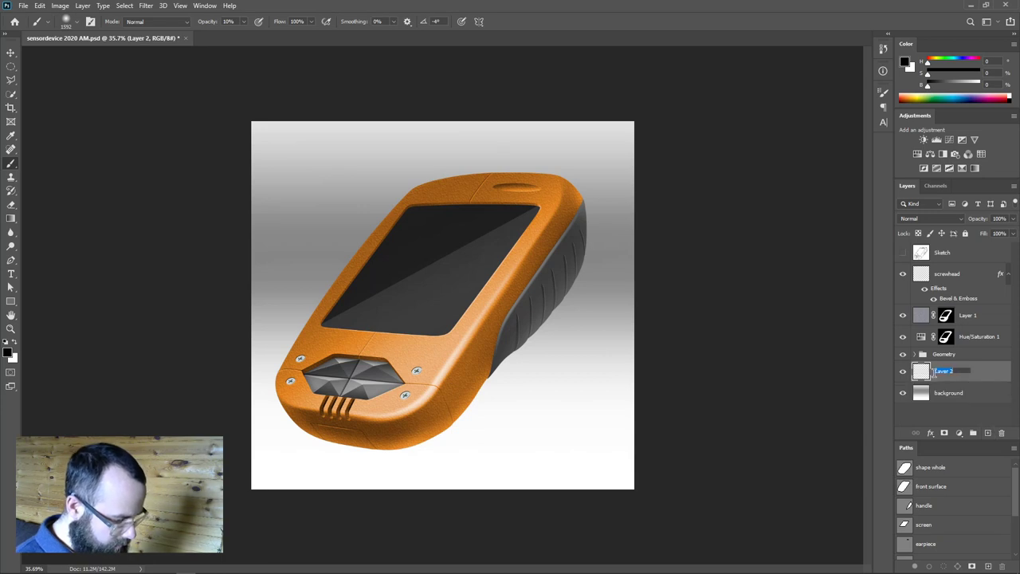
key(Return)
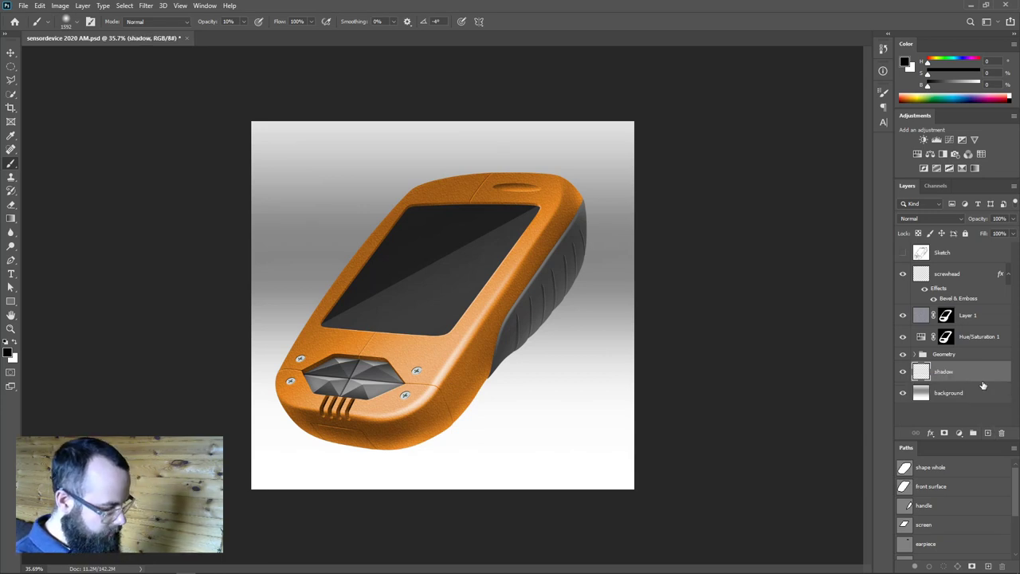
drag(454, 323, 398, 323)
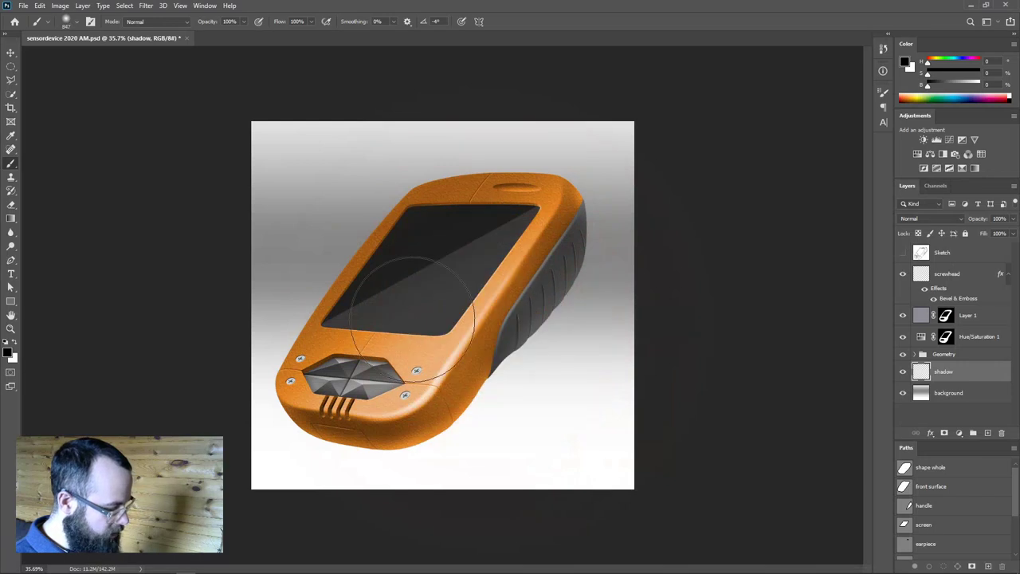
mouse_move(443, 387)
mouse_down()
mouse_move(467, 390)
mouse_move(451, 354)
mouse_up()
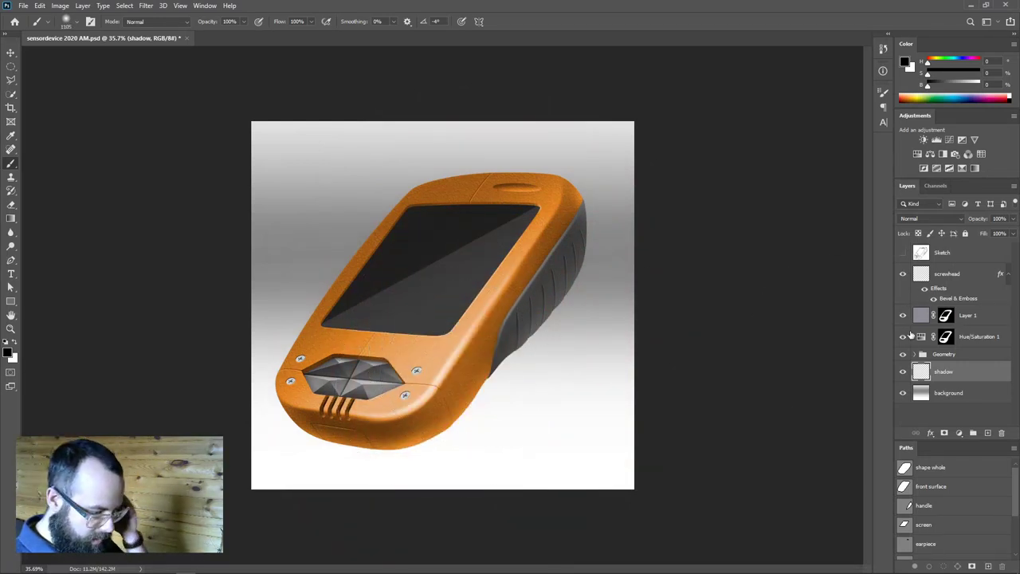
Hide Layer 1 and the screwhead layer, then paint a large soft black dab on the shadow layer.
click(905, 316)
right_click(905, 316)
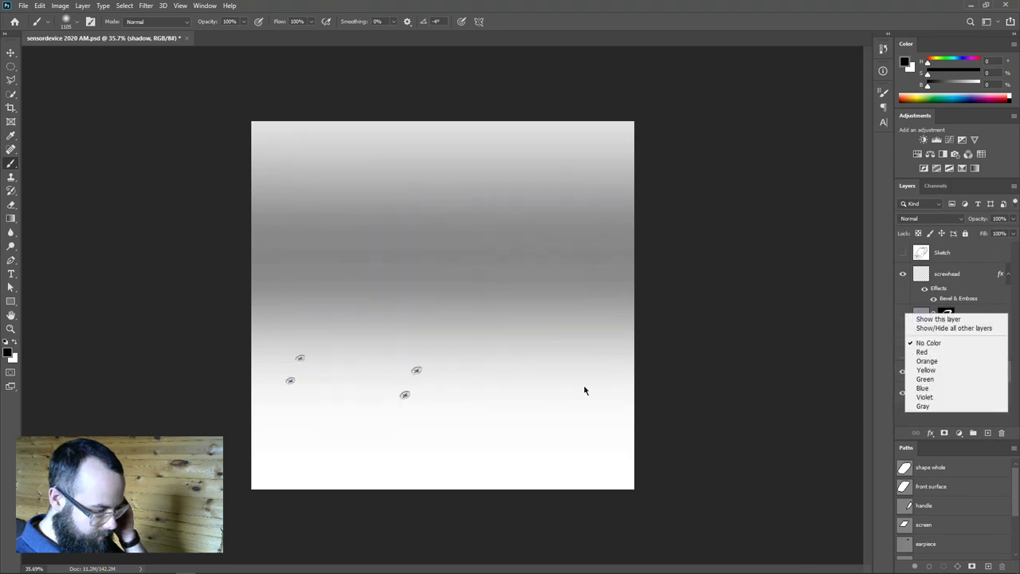
click(914, 303)
click(902, 273)
click(922, 372)
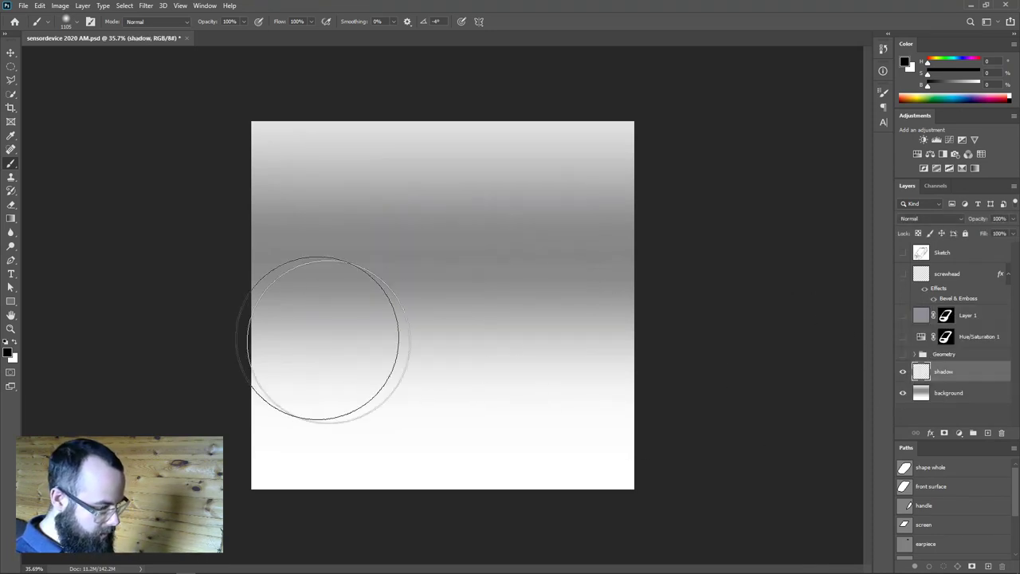
click(432, 334)
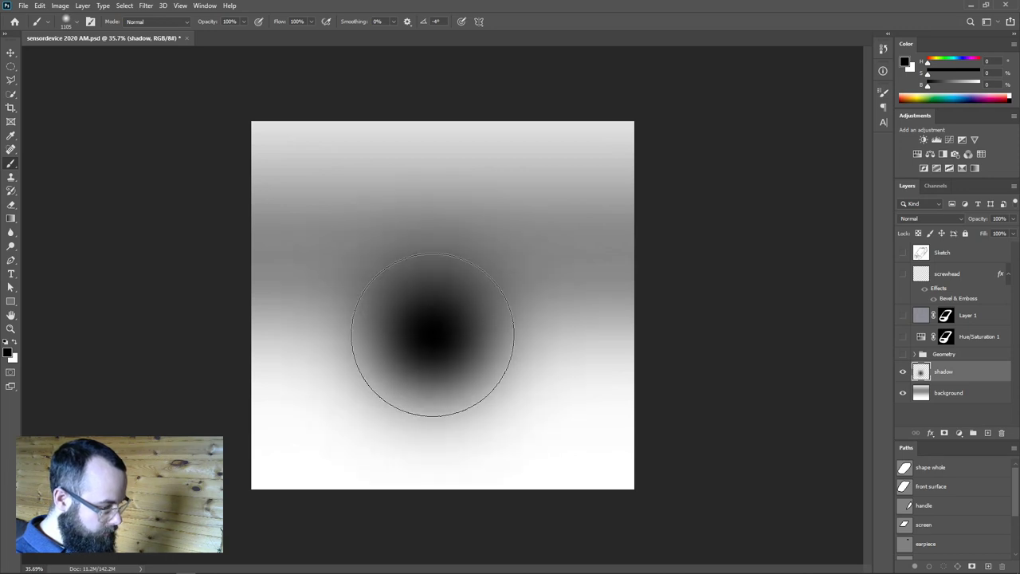
Show the device layers again and Free Transform the dab into a flat shadow widened to about 155%.
drag(909, 356, 900, 320)
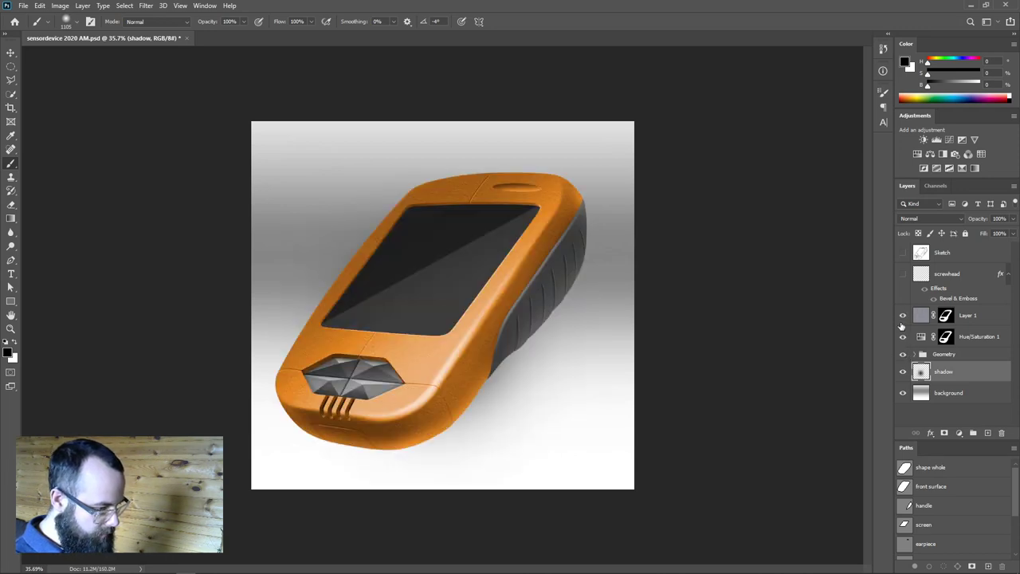
click(903, 274)
key(ctrl+t)
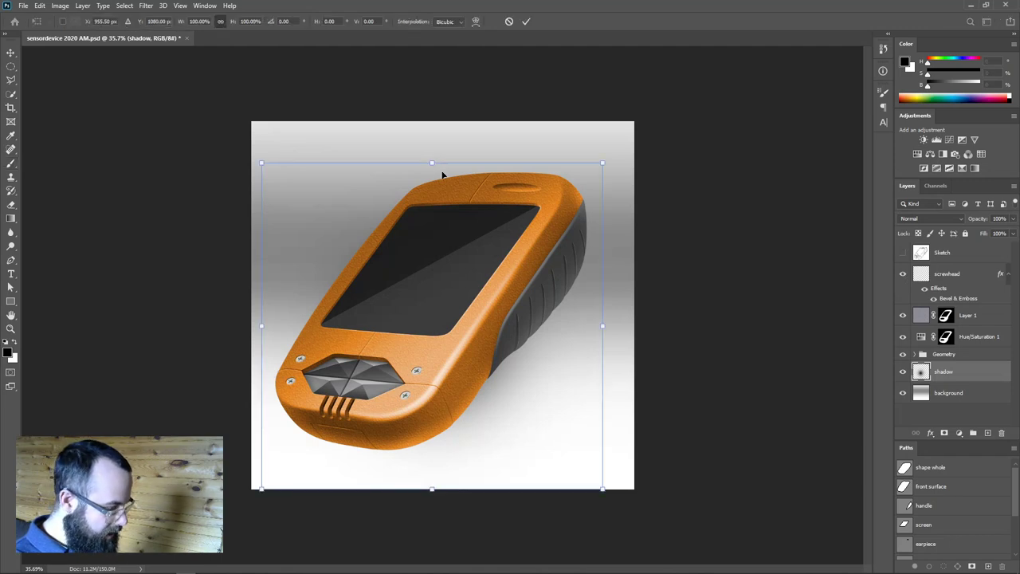
drag(432, 163, 431, 378)
drag(510, 450, 458, 456)
drag(553, 381, 641, 323)
drag(574, 428, 574, 421)
key(Return)
Set the shadow layer opacity to 93% and select it together with the background layer.
key(b)
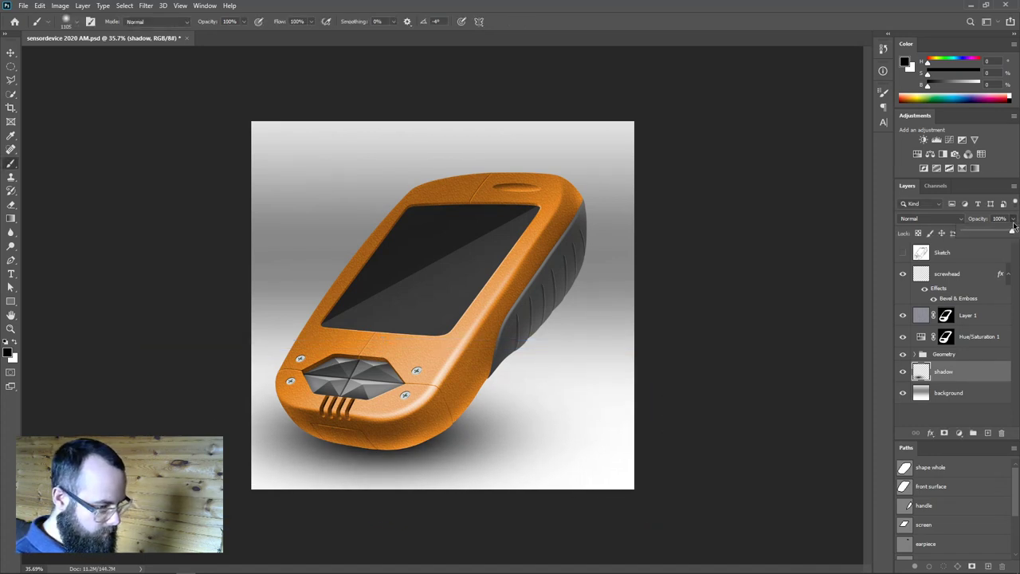
mouse_move(1012, 226)
mouse_down()
mouse_move(1000, 232)
mouse_move(1016, 232)
mouse_up()
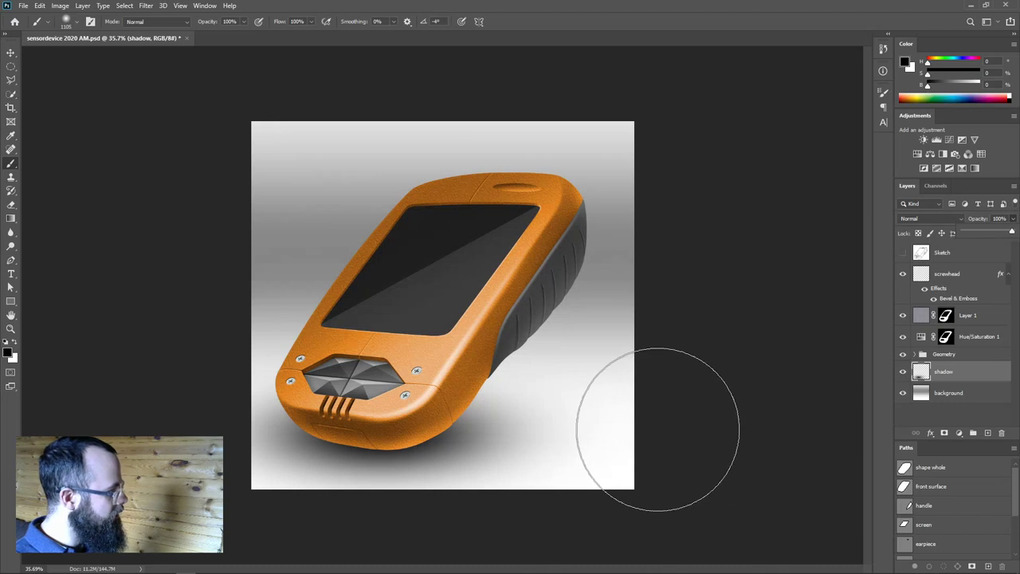
scroll(558, 406, up, 2)
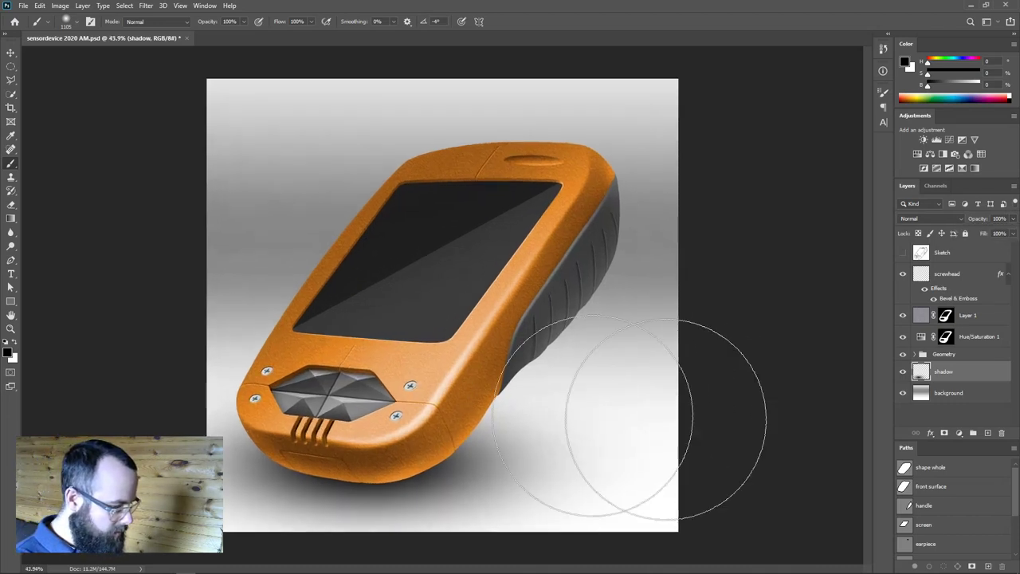
shift+click(961, 393)
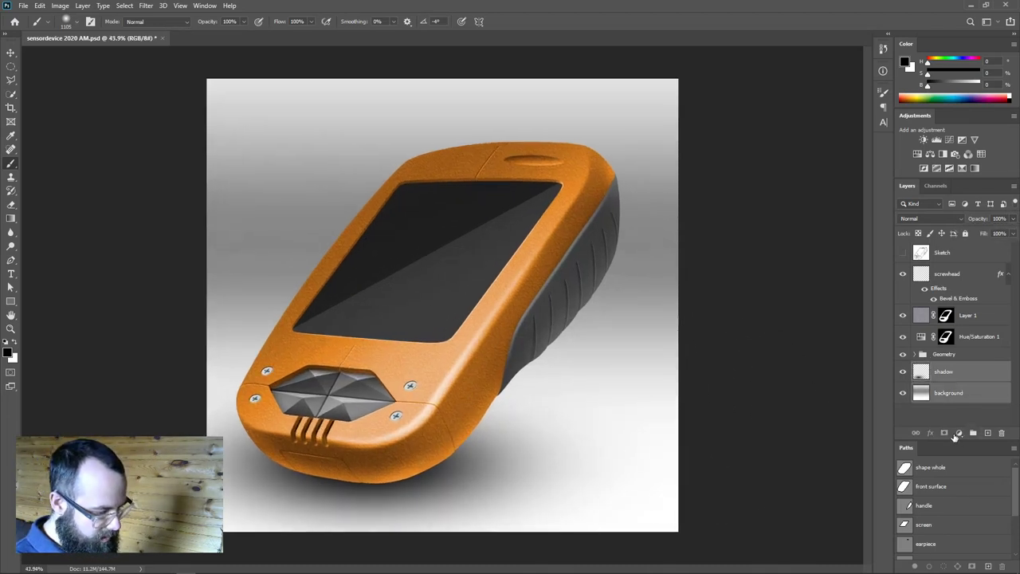
Group the shadow and background layers into a group named 'Background'.
click(973, 433)
double_click(943, 367)
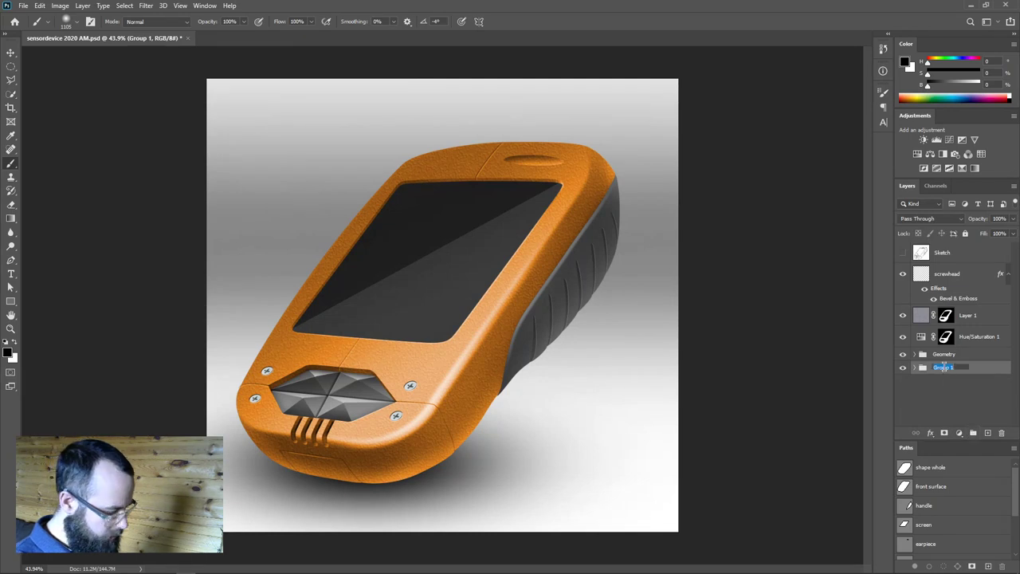
text(Background)
key(Return)
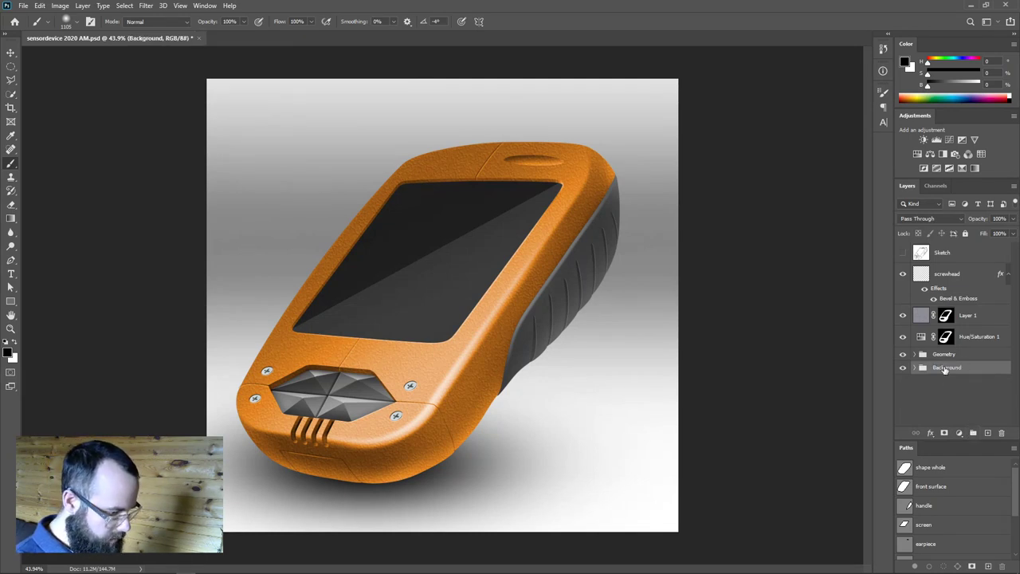
Group screwhead, Layer 1 and Hue/Saturation 1 into a group named 'Material'.
click(962, 273)
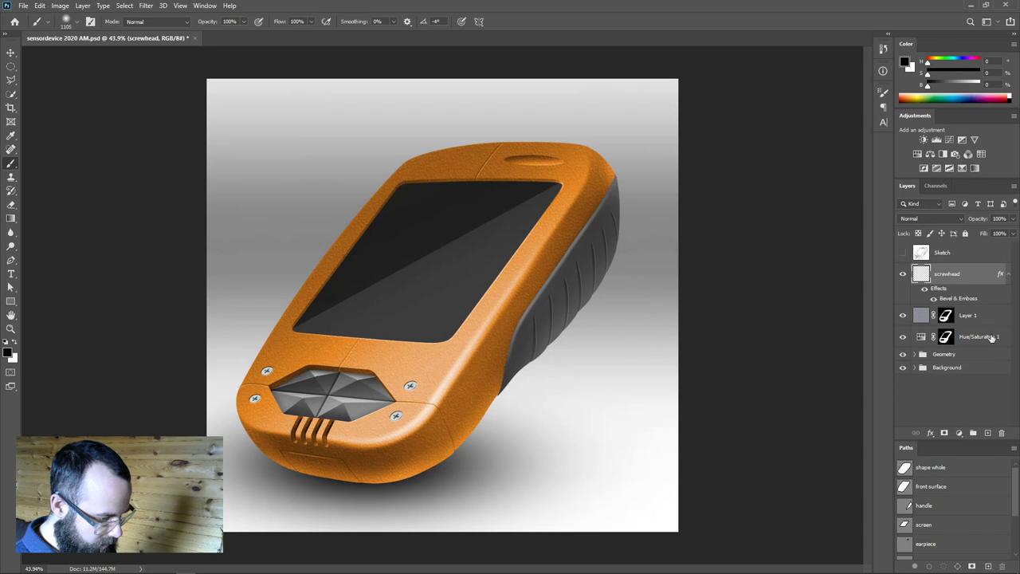
shift+click(991, 338)
click(973, 433)
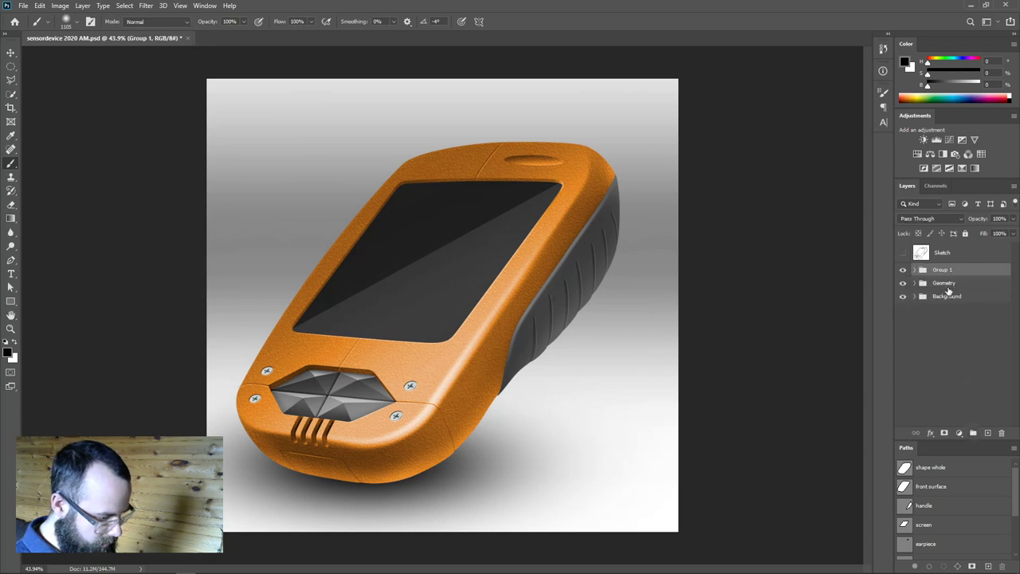
double_click(944, 270)
text(Texture)
key(BackSpace)
key(BackSpace)
key(BackSpace)
key(BackSpace)
key(BackSpace)
key(BackSpace)
key(BackSpace)
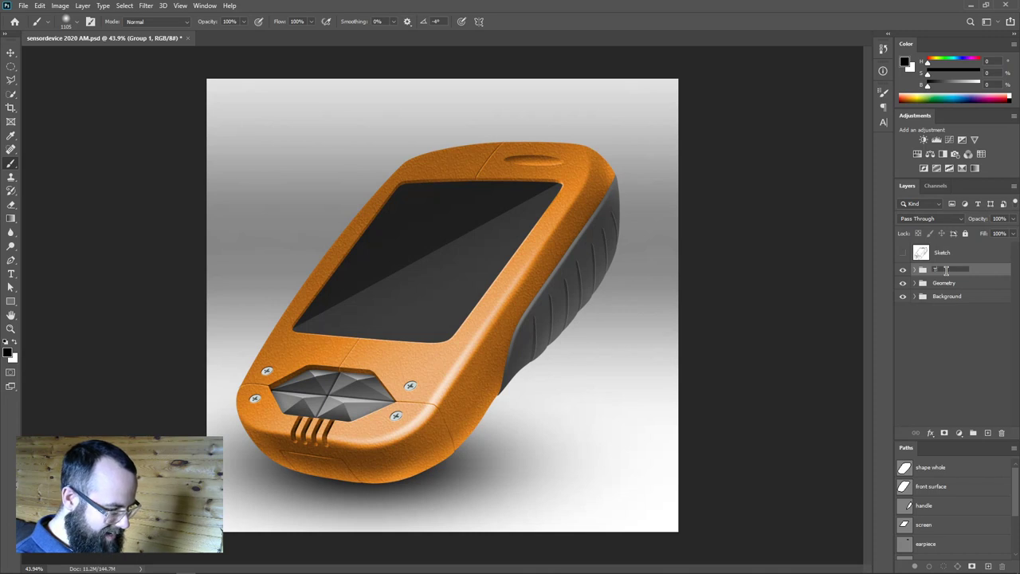
text(Material)
key(Return)
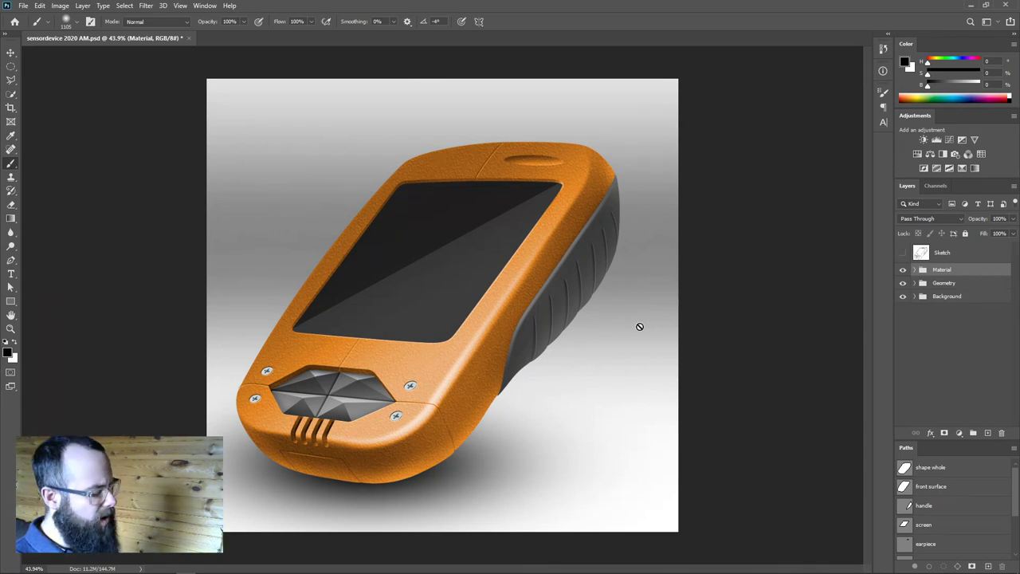
scroll(522, 335, up, 1)
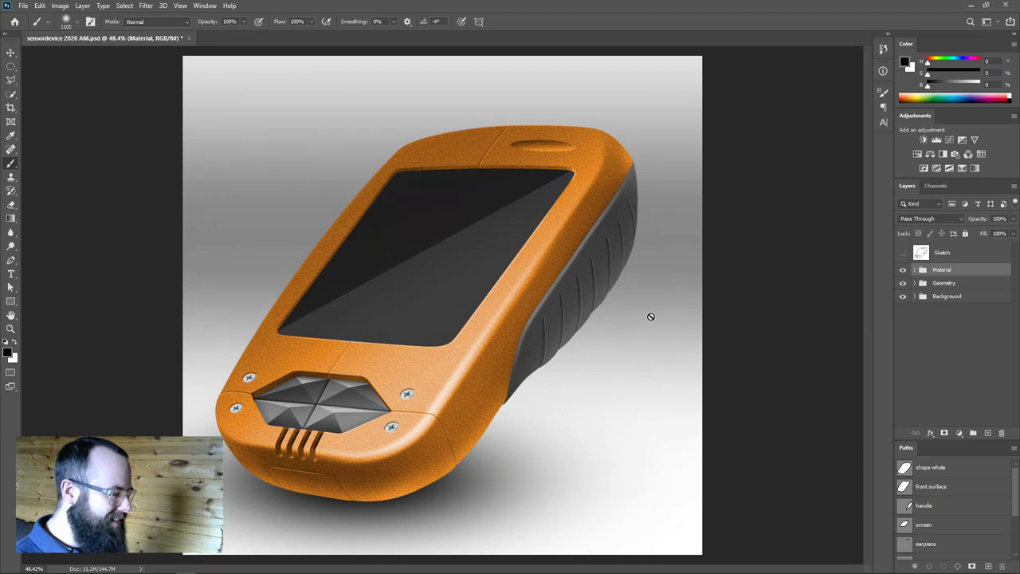